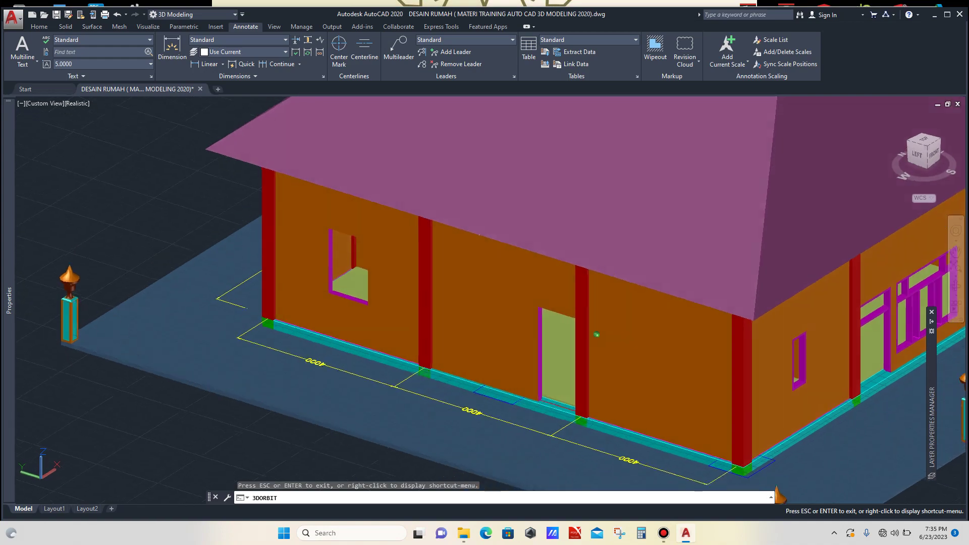
Step: Examine the house's left side wall with its window and door openings from different angles
scroll(370, 252, "up", 3)
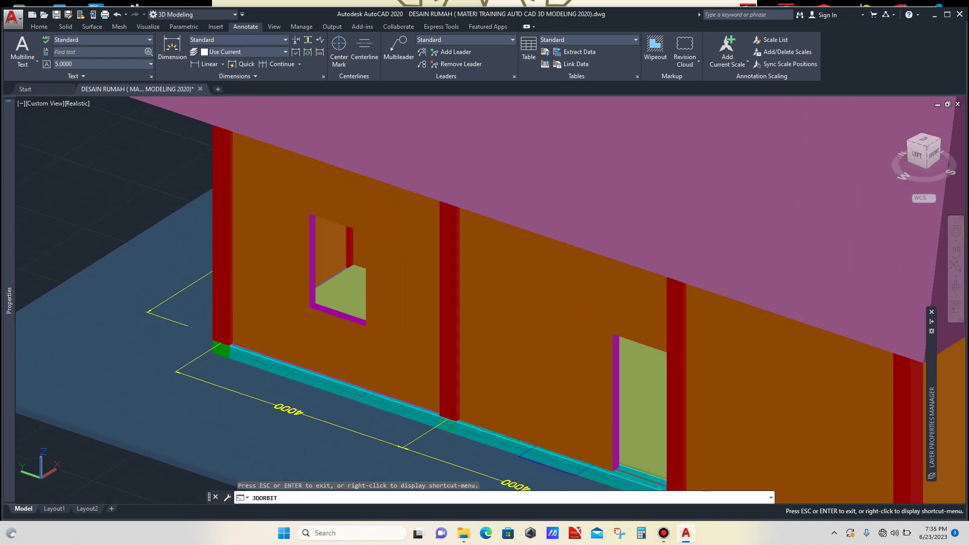
scroll(384, 267, "down", 2)
scroll(399, 263, "down", 1)
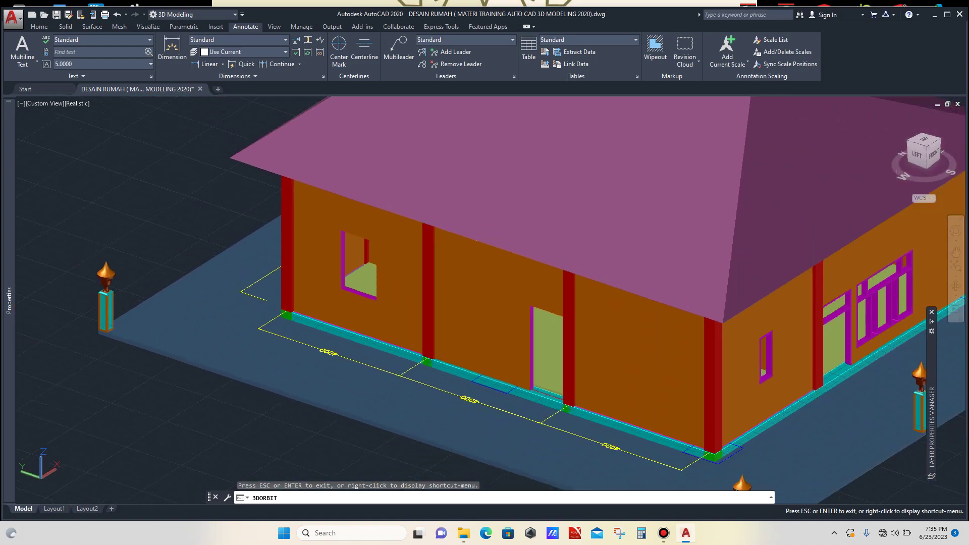
scroll(376, 273, "up", 2)
scroll(376, 273, "down", 2)
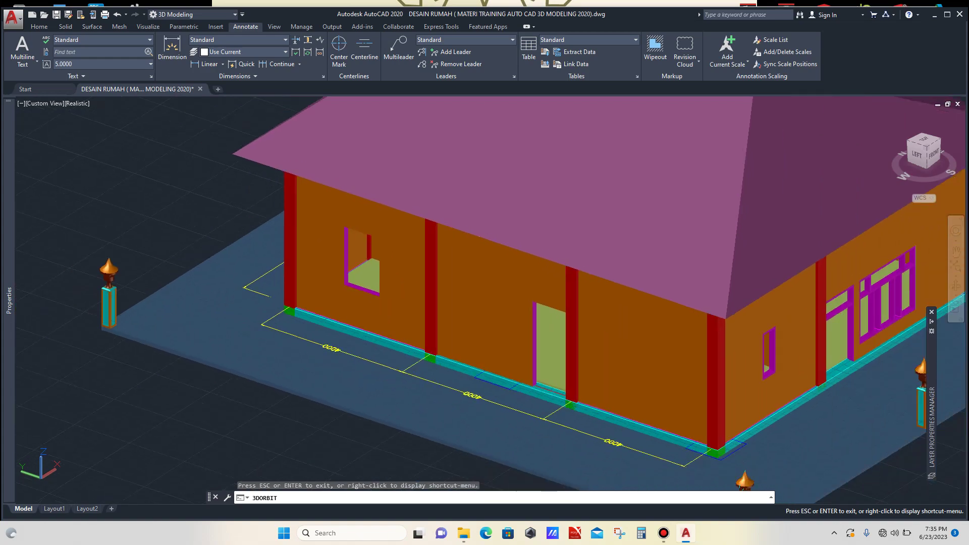
scroll(375, 272, "up", 2)
scroll(628, 340, "down", 3)
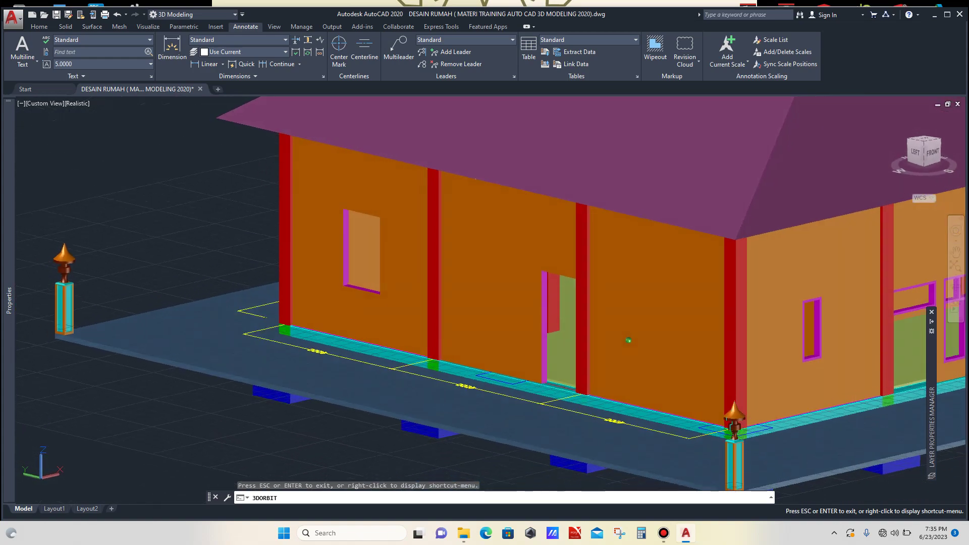
scroll(628, 340, "up", 2)
scroll(628, 340, "down", 4)
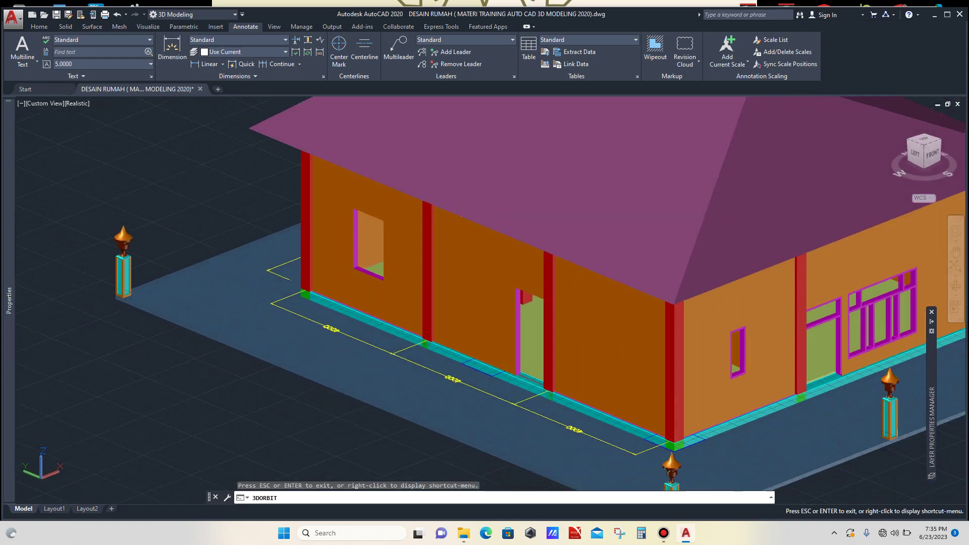
scroll(628, 340, "up", 2)
scroll(324, 225, "up", 3)
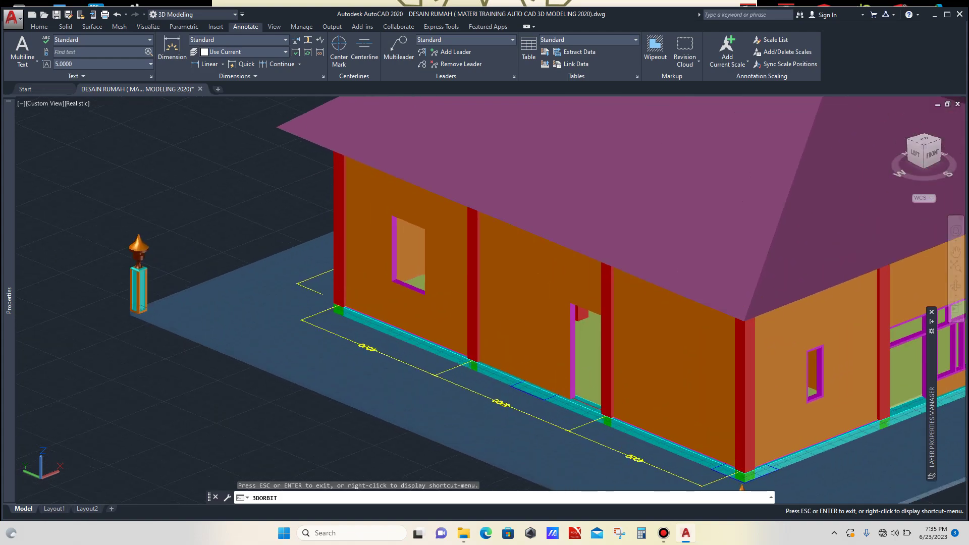
key("Escape")
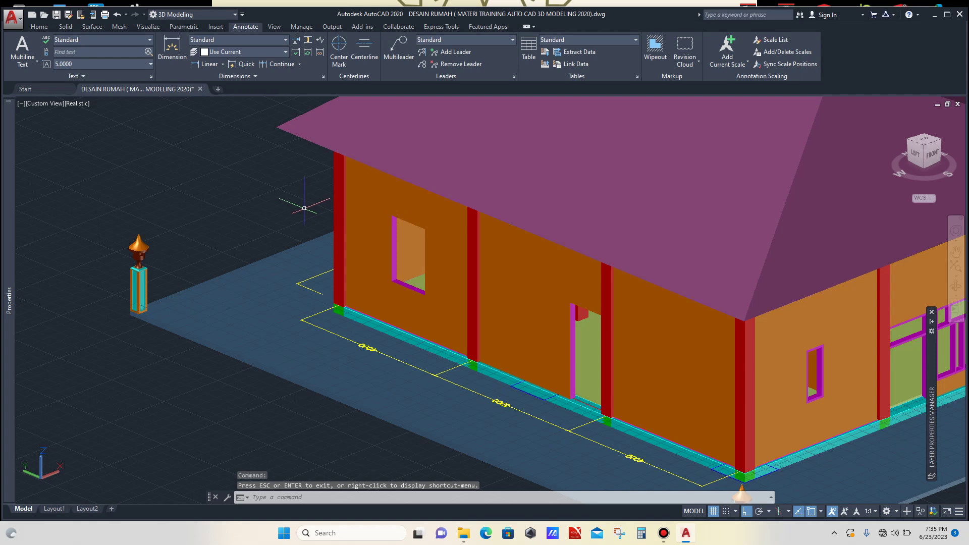
Step: Draw a straight guide line from the side window opening's upper outer corner out past the edge of the plot
type("l")
key("Return")
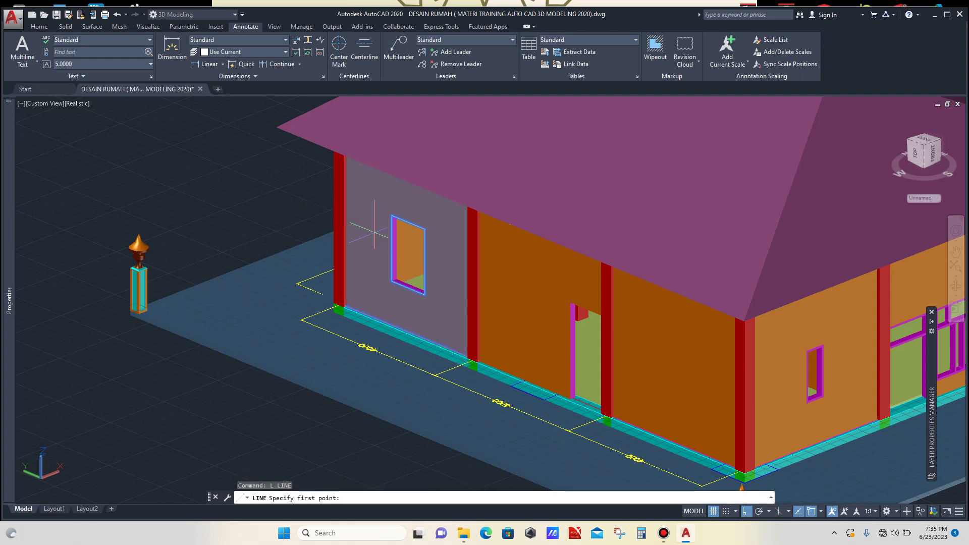
scroll(384, 222, "up", 3)
left_click(408, 196)
scroll(383, 212, "down", 10)
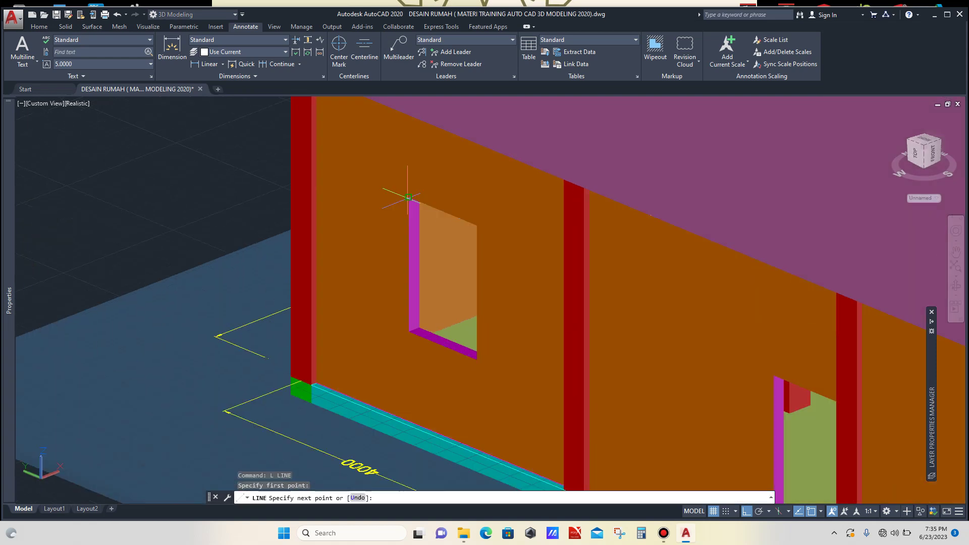
scroll(338, 225, "up", 2)
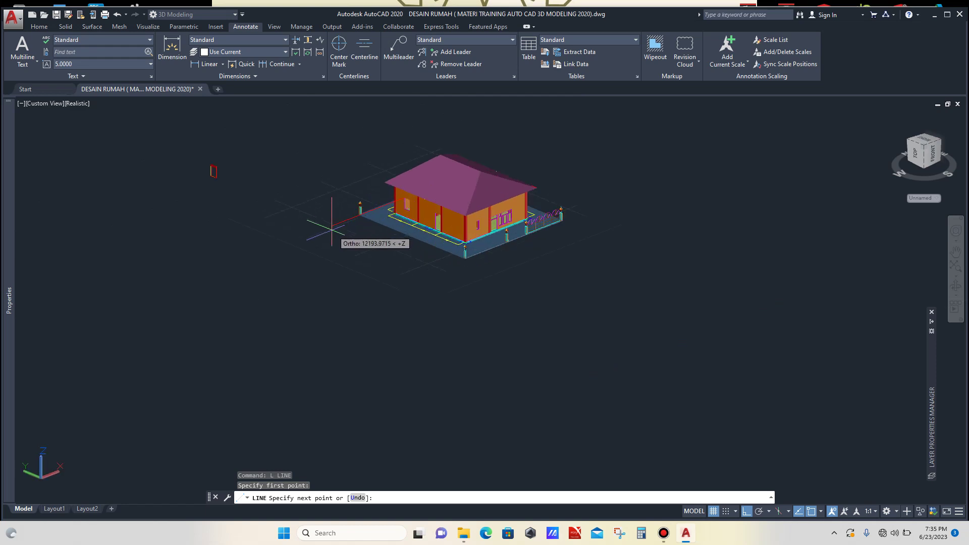
left_click(307, 245)
key("Escape")
Step: Copy the guide line from the window opening's upper corner to its diagonally opposite lower corner
scroll(340, 233, "up", 3)
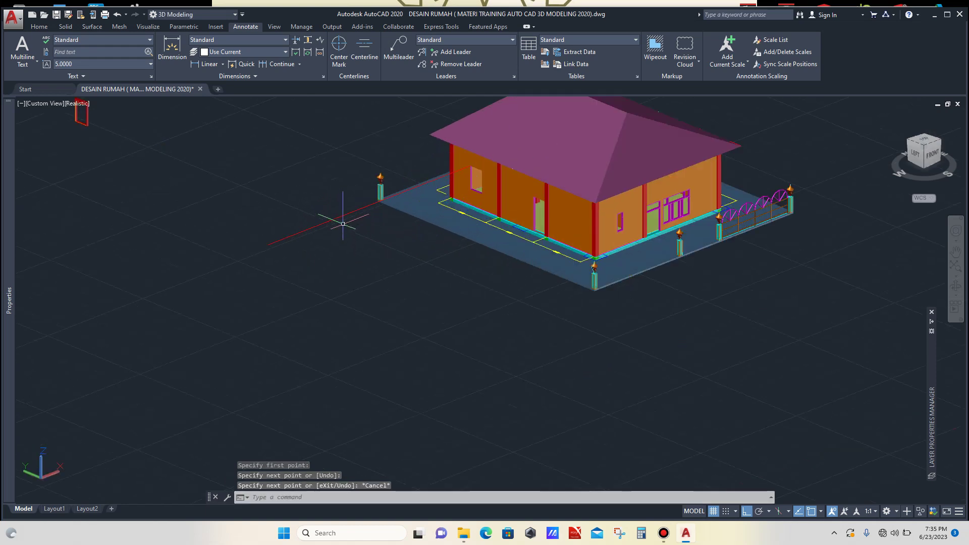
left_click(345, 210)
left_click(325, 216)
type("c")
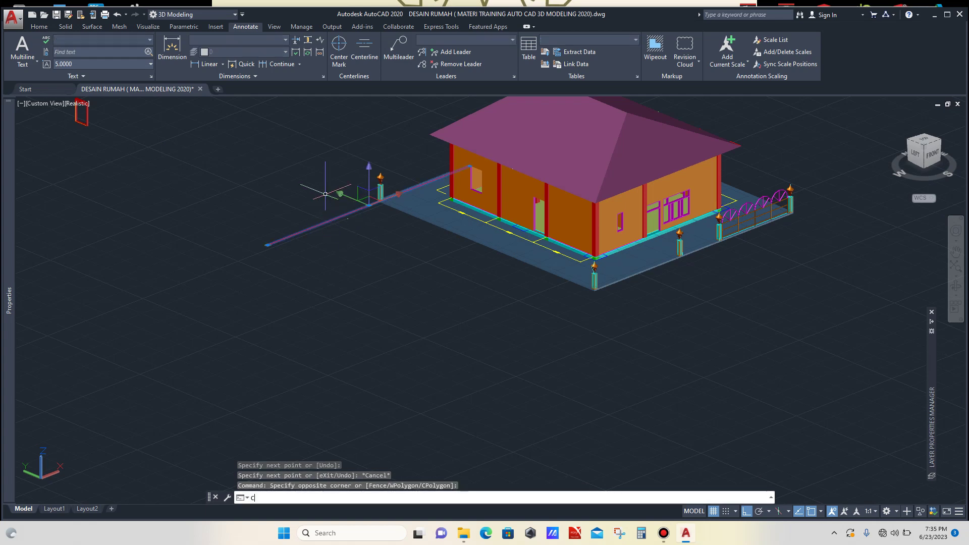
type("o")
key("Return")
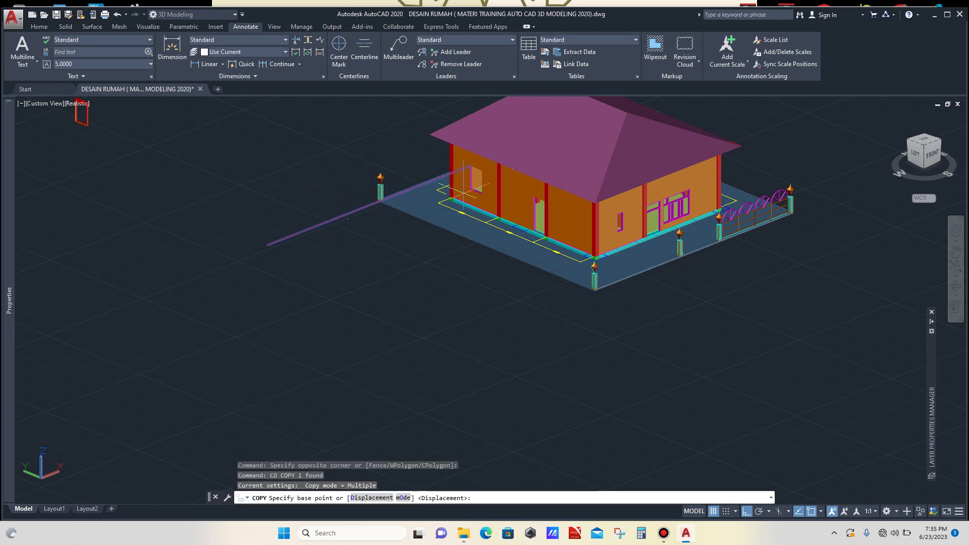
scroll(468, 160, "up", 3)
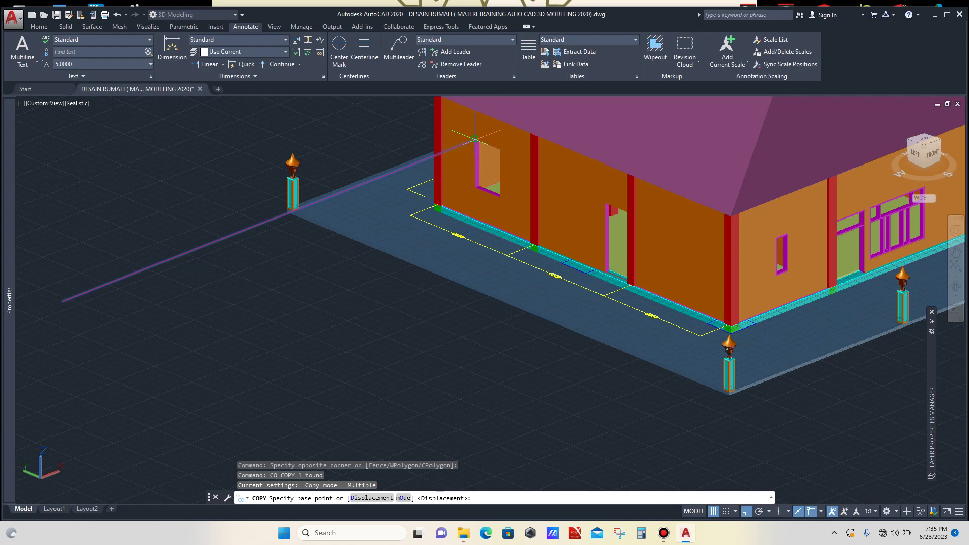
left_click(474, 143)
scroll(501, 189, "up", 3)
scroll(500, 188, "up", 3)
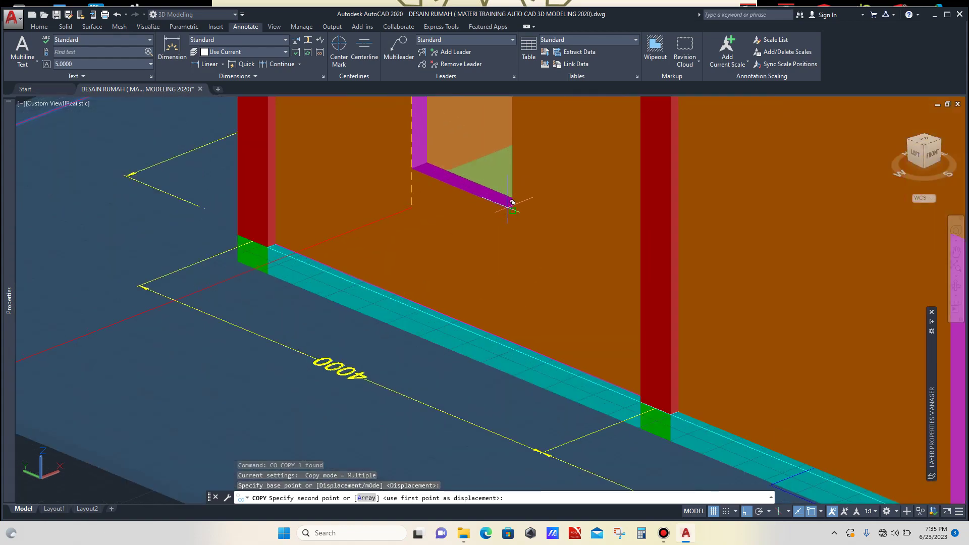
left_click(516, 205)
key("Escape")
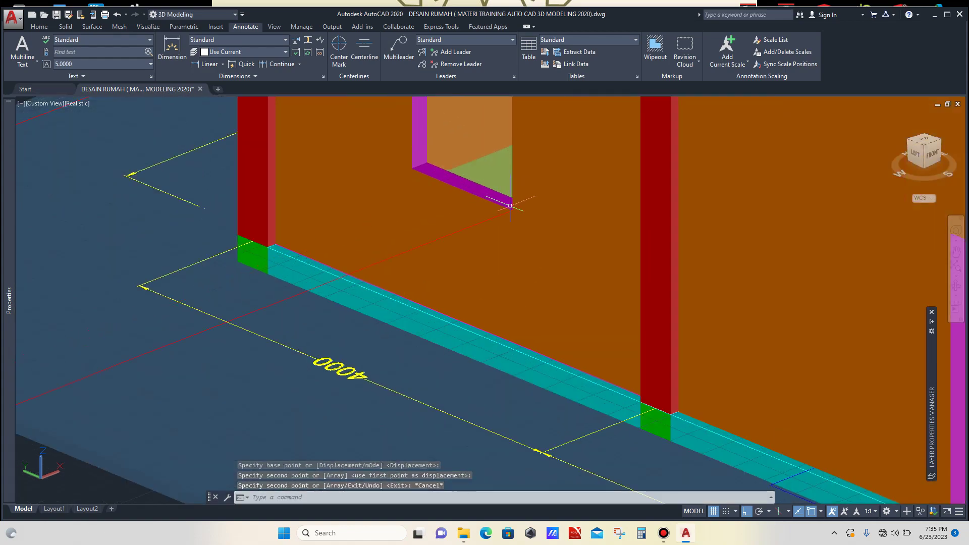
Step: Set the user coordinate system to the Right orientation
scroll(510, 204, "down", 8)
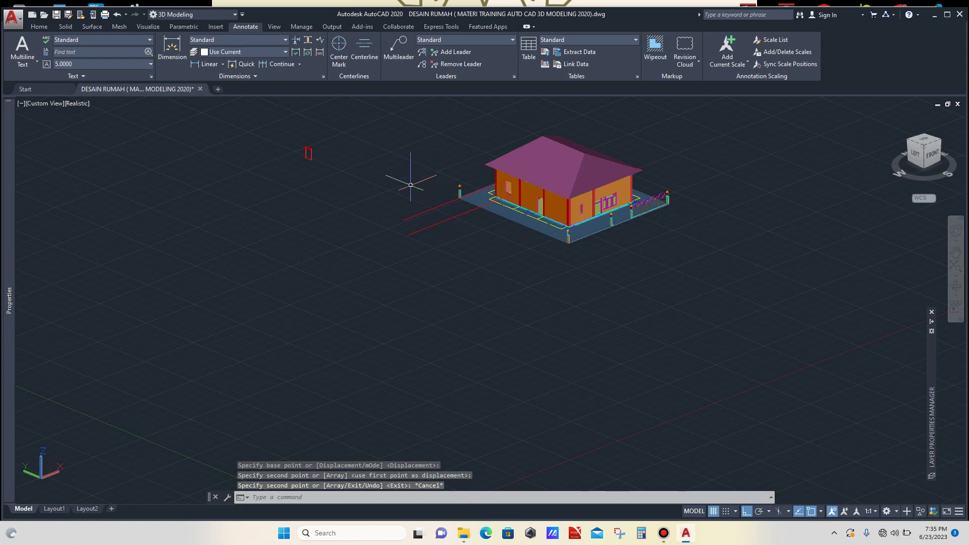
scroll(389, 173, "up", 2)
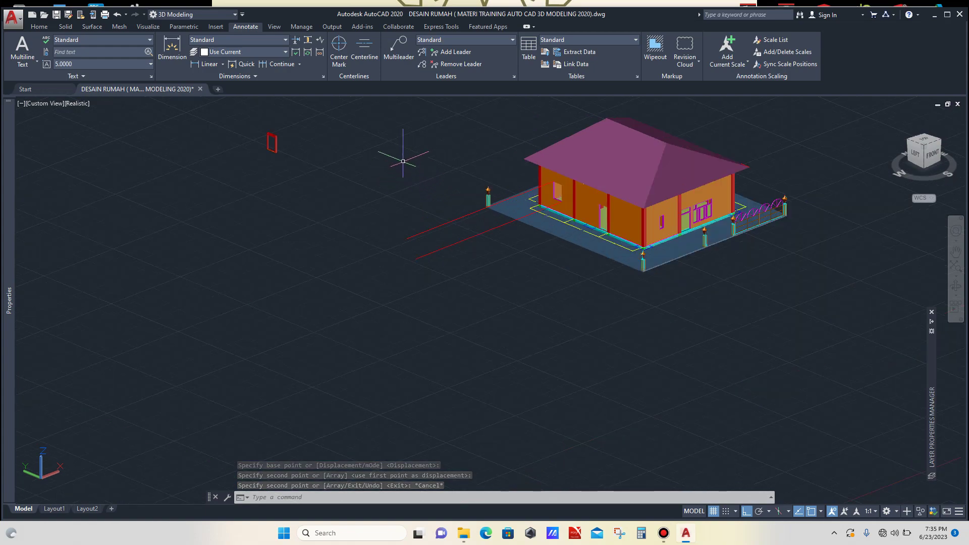
scroll(396, 162, "up", 2)
scroll(398, 153, "down", 2)
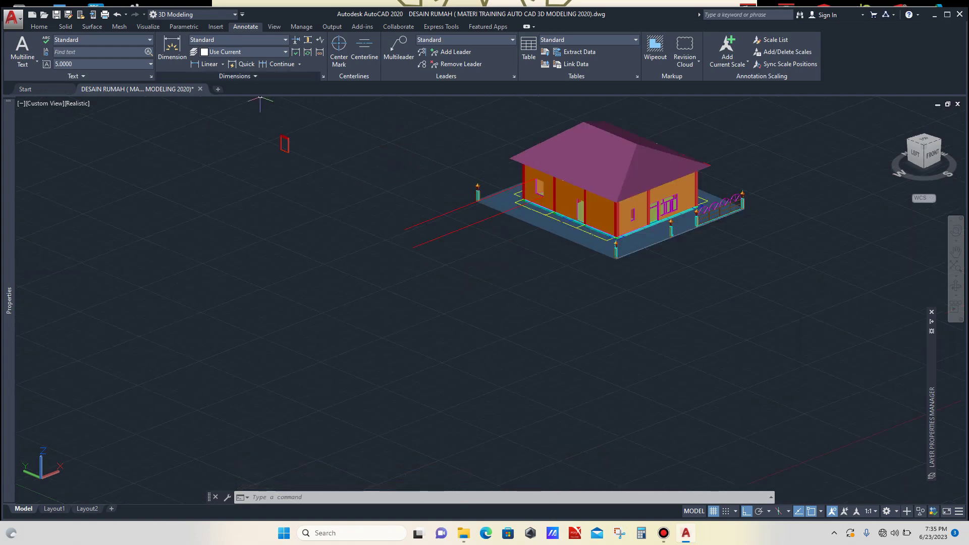
left_click(39, 26)
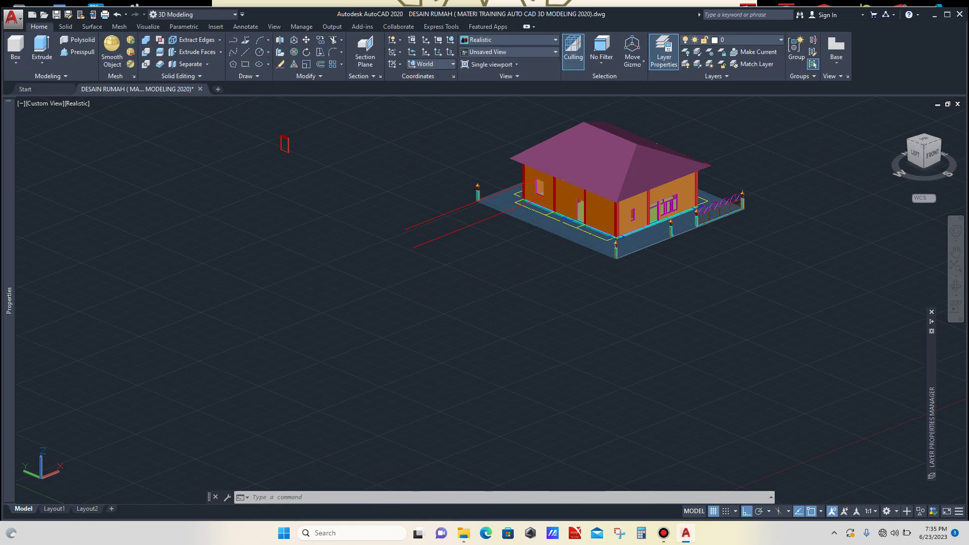
left_click(429, 64)
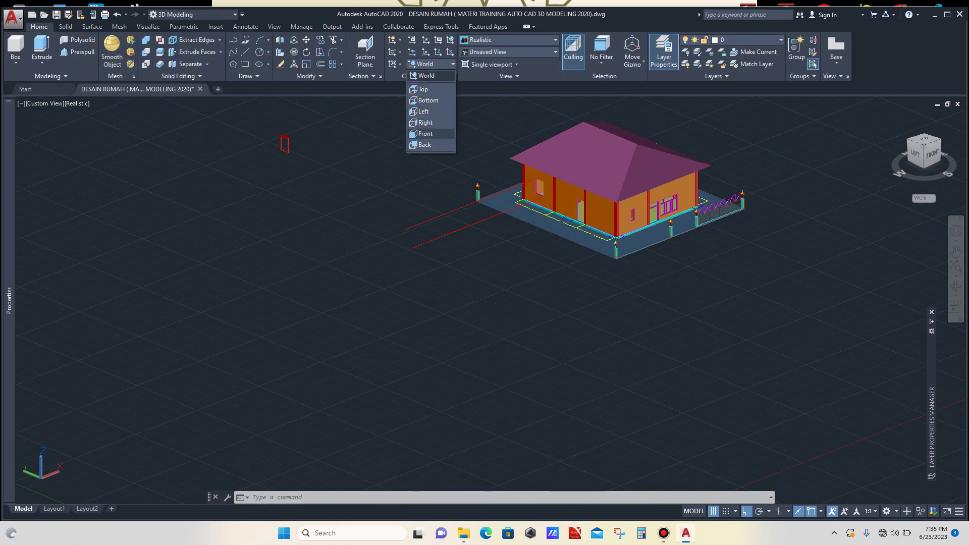
left_click(428, 133)
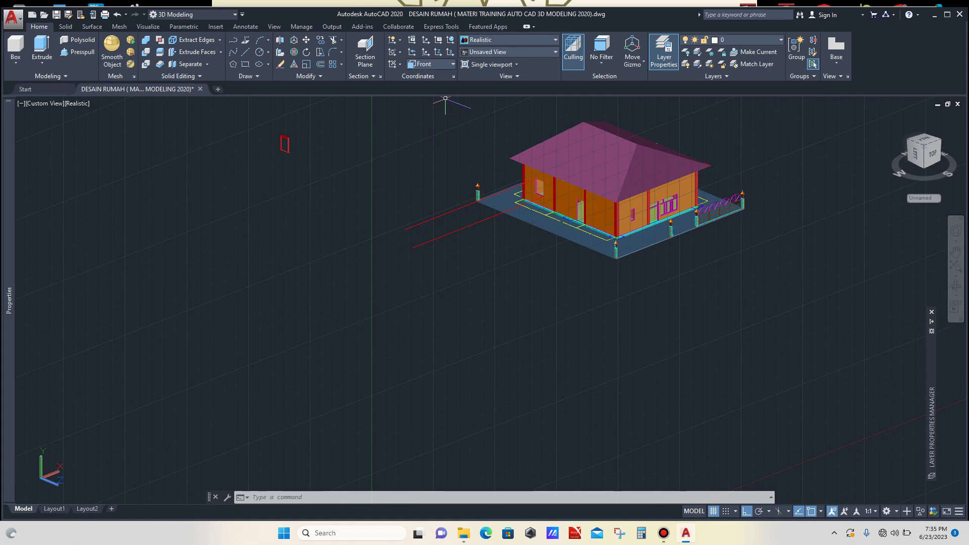
left_click(429, 64)
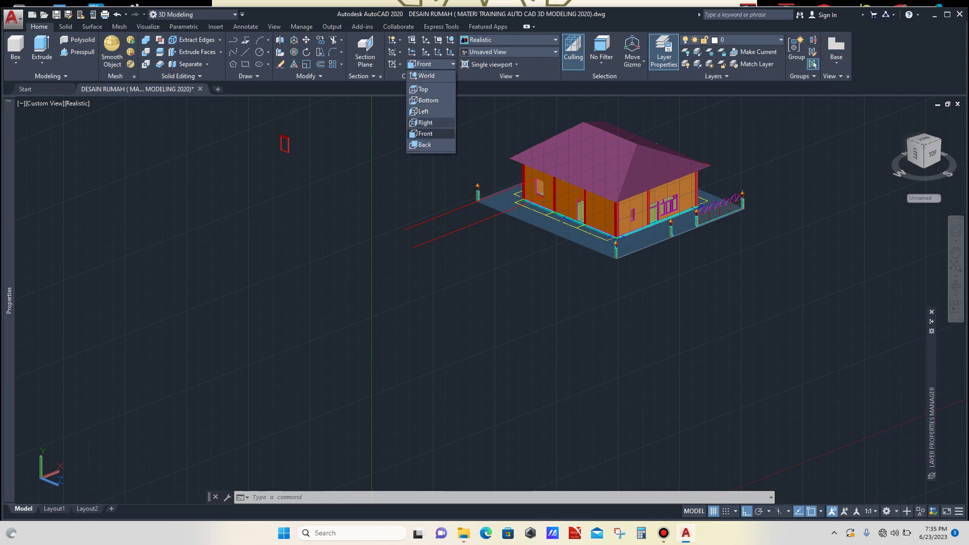
left_click(428, 123)
Step: Turn Ortho off and draw a rectangle between the outer ends of the two guide lines
scroll(411, 234, "up", 5)
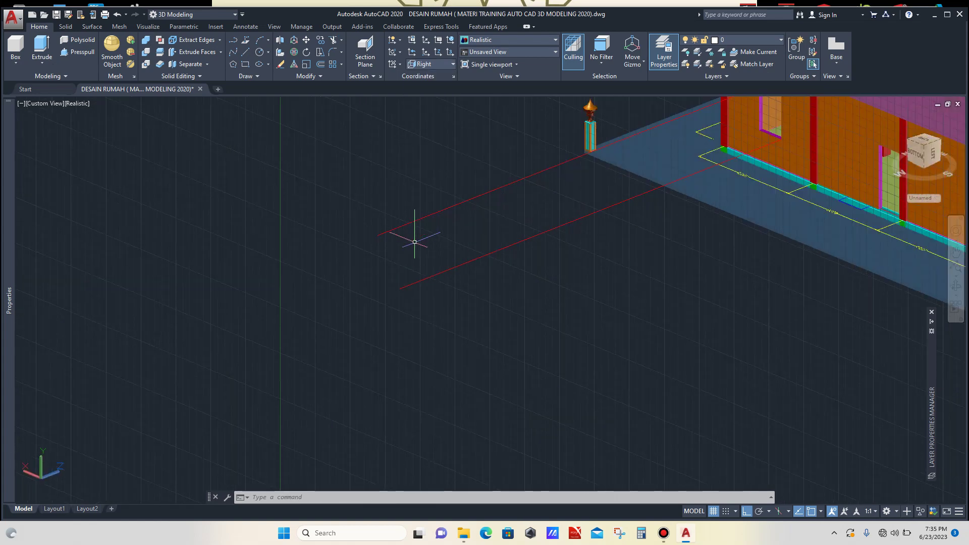
key("F8")
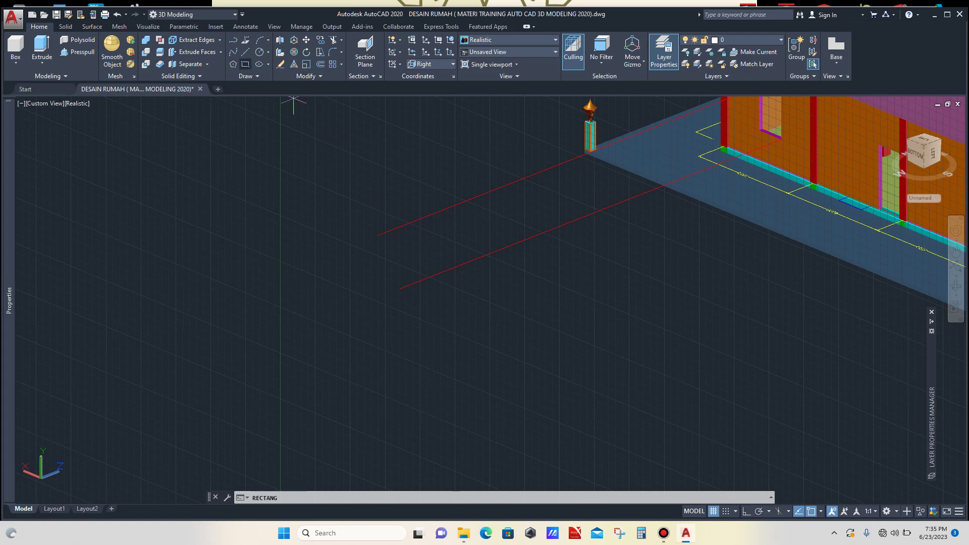
left_click(245, 64)
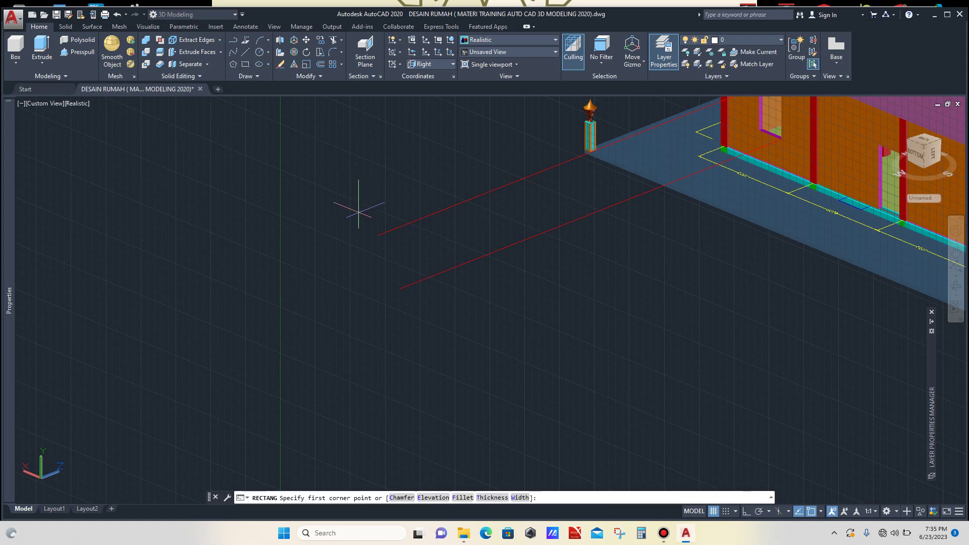
left_click(377, 235)
scroll(389, 256, "up", 3)
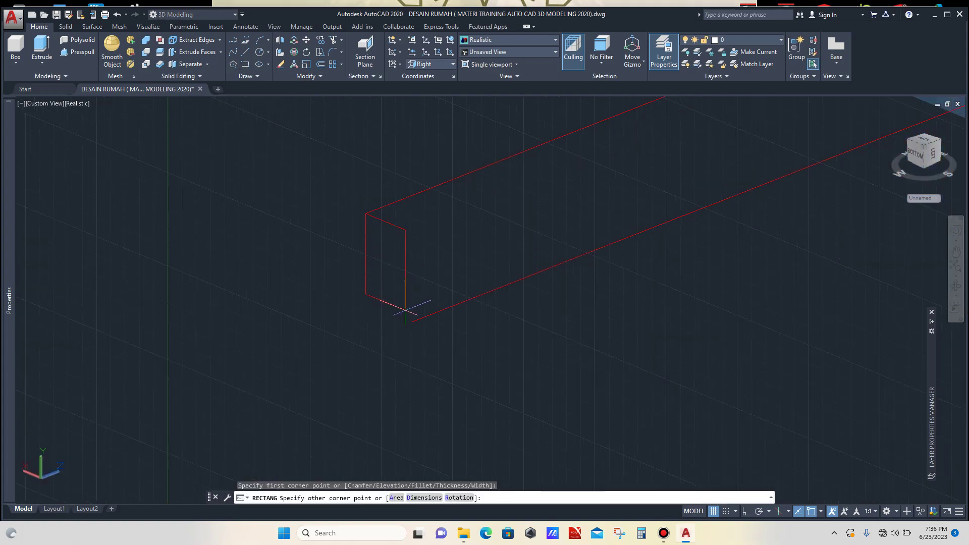
left_click(406, 320)
Step: Erase the two guide lines running from the window opening to the rectangle
scroll(410, 292, "down", 3)
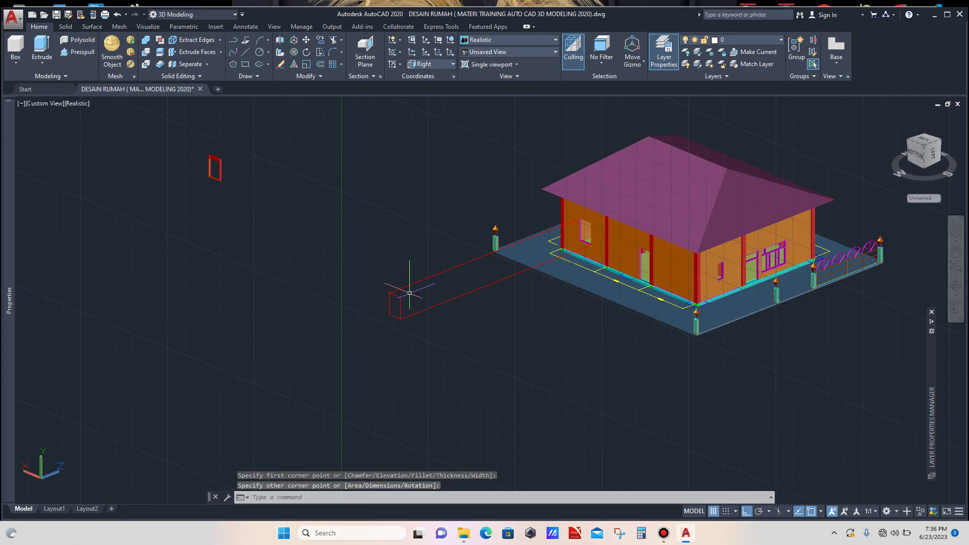
left_click(455, 256)
left_click(444, 320)
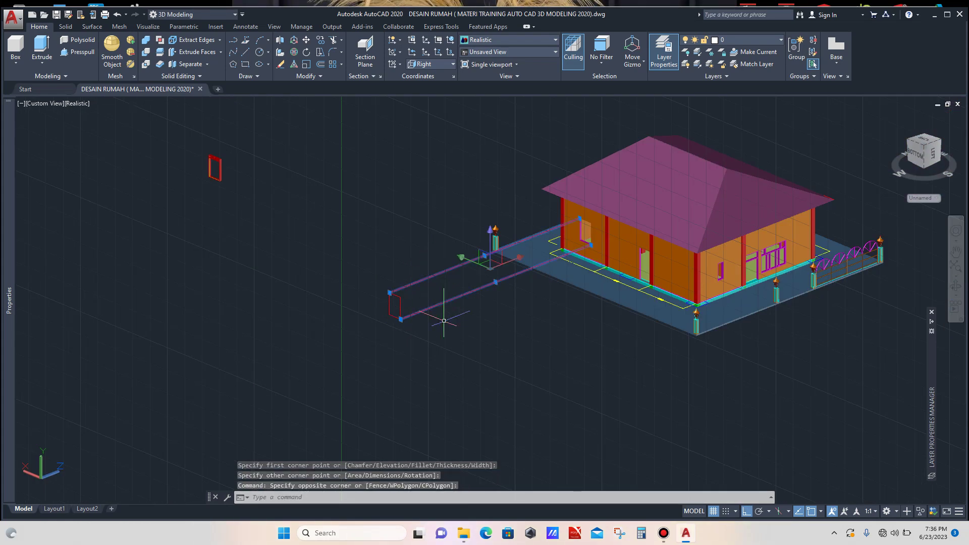
key("Delete")
Step: Examine the drawn rectangle and compare it with the window opening in the side wall
scroll(589, 226, "up", 3)
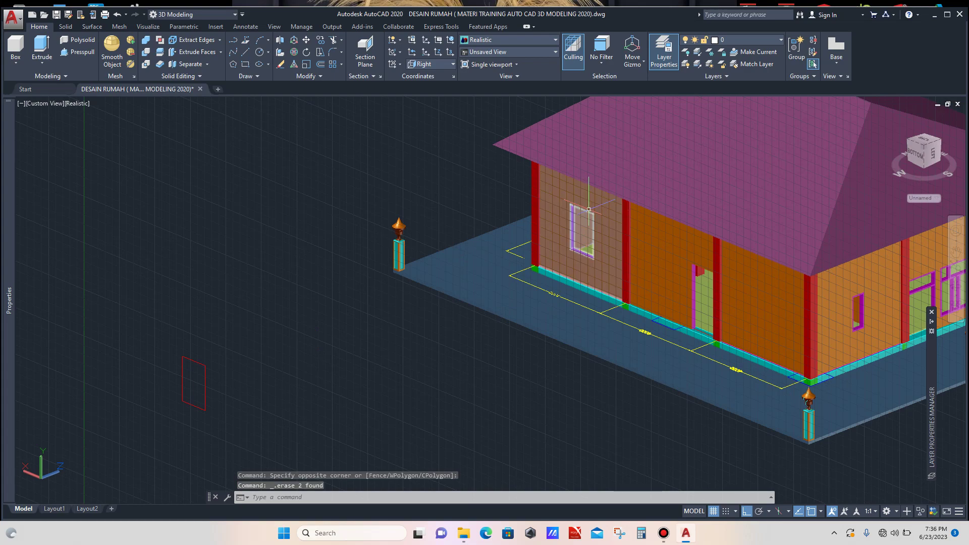
scroll(565, 216, "down", 3)
scroll(333, 308, "up", 5)
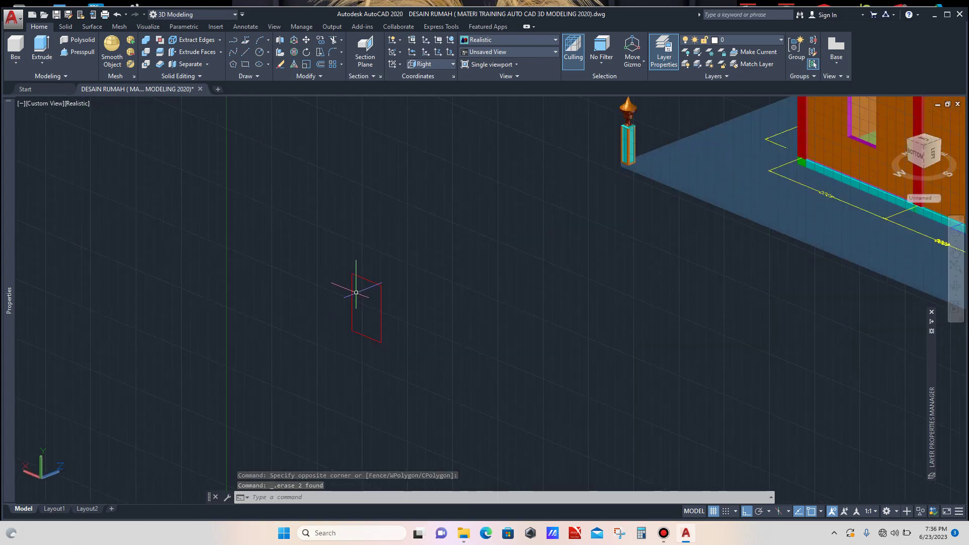
scroll(356, 293, "down", 4)
scroll(511, 248, "up", 3)
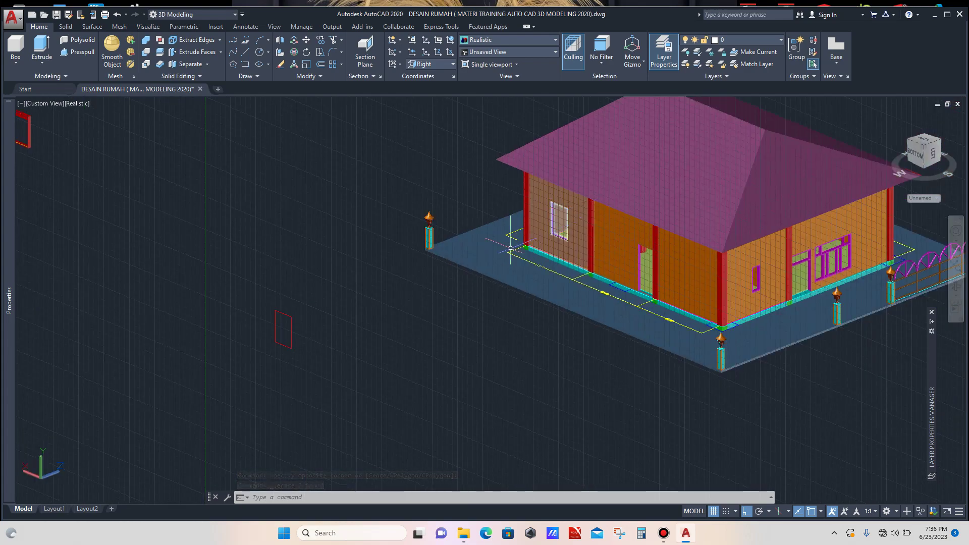
scroll(510, 248, "down", 4)
scroll(376, 278, "up", 3)
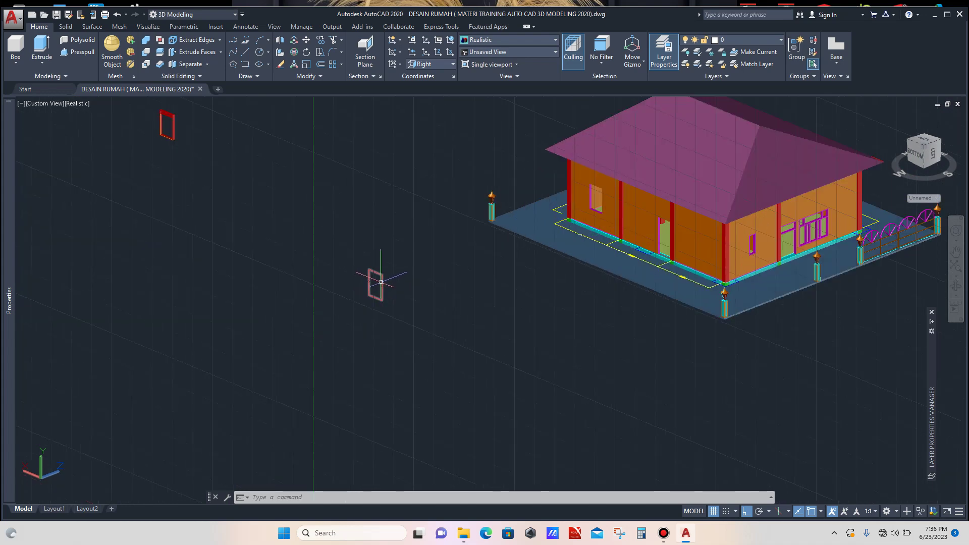
scroll(381, 282, "up", 5)
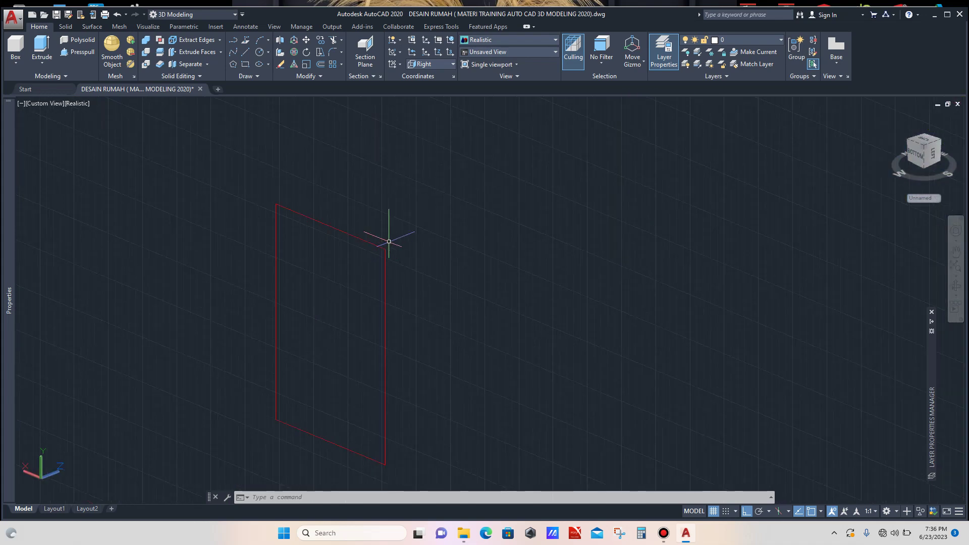
scroll(388, 241, "down", 4)
scroll(354, 203, "up", 3)
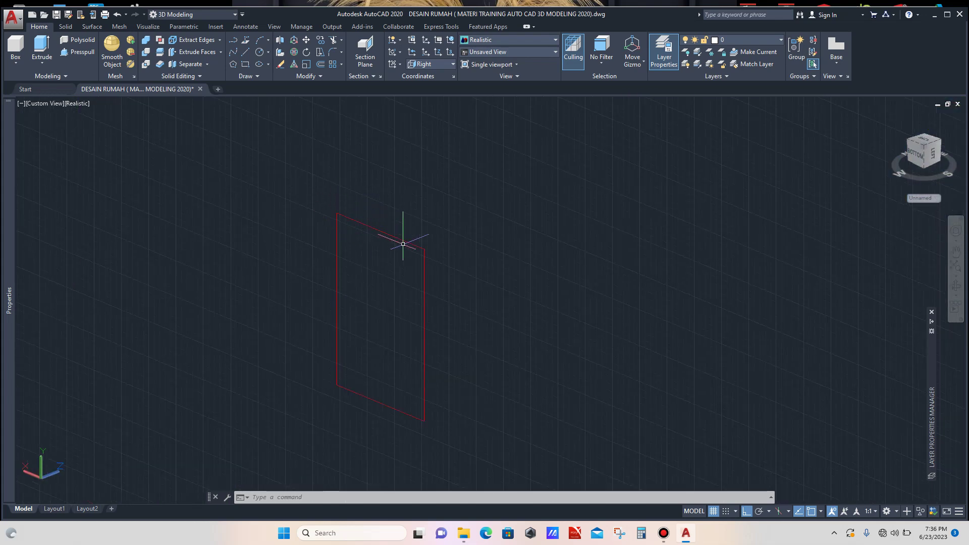
scroll(417, 248, "up", 3)
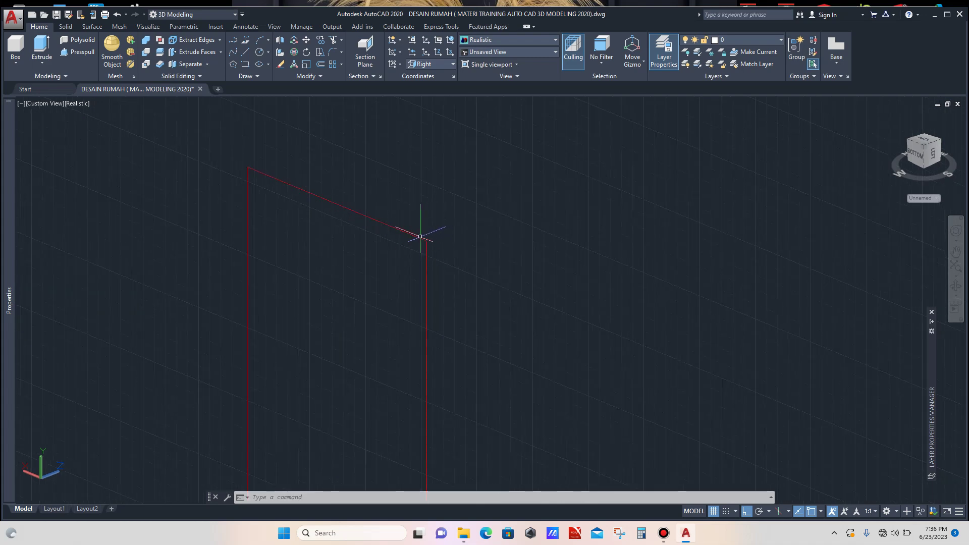
scroll(412, 255, "down", 2)
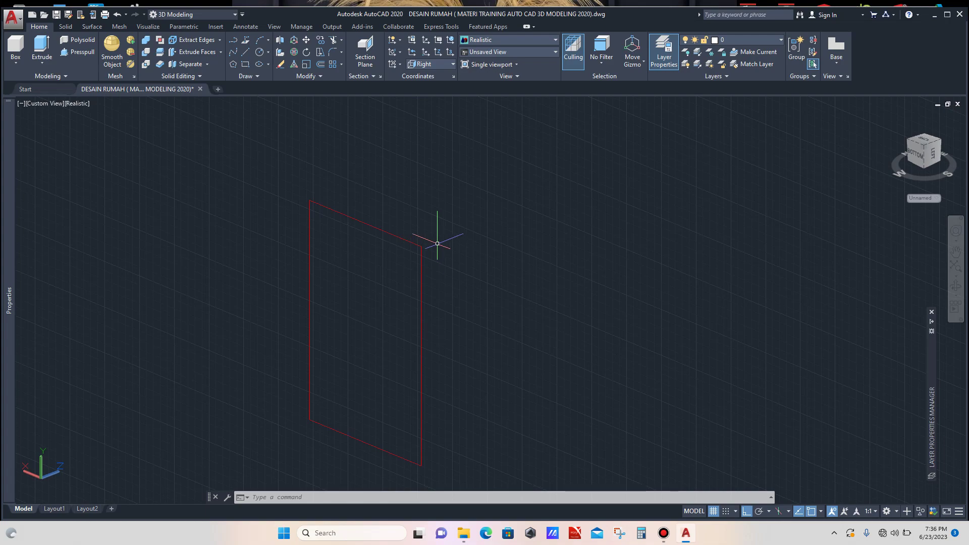
scroll(437, 243, "up", 3)
scroll(443, 231, "down", 4)
scroll(434, 237, "up", 3)
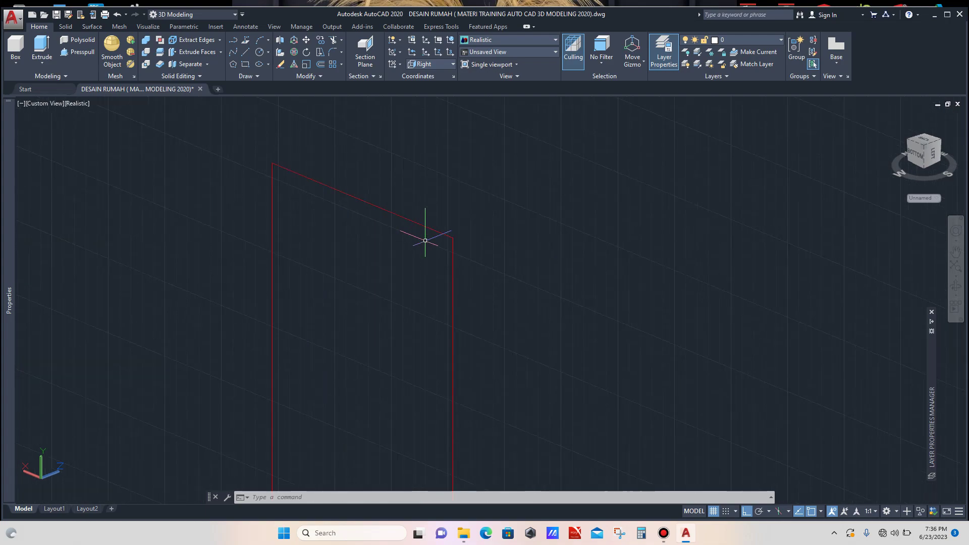
scroll(426, 240, "down", 4)
scroll(425, 242, "up", 4)
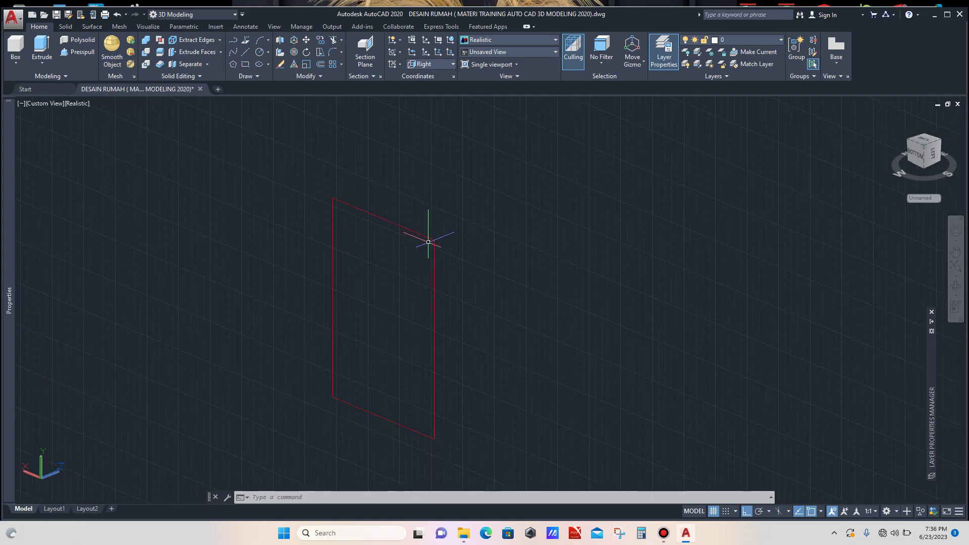
scroll(460, 232, "down", 2)
scroll(439, 227, "down", 2)
scroll(415, 223, "up", 3)
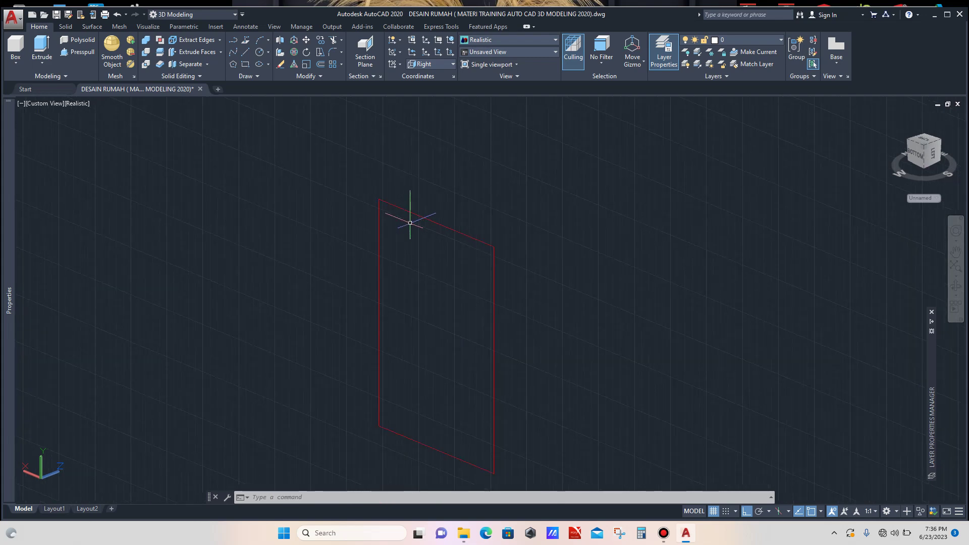
Step: Draw a circle of radius 50 centred on the rectangle's upper-left corner
scroll(480, 235, "up", 2)
type("c")
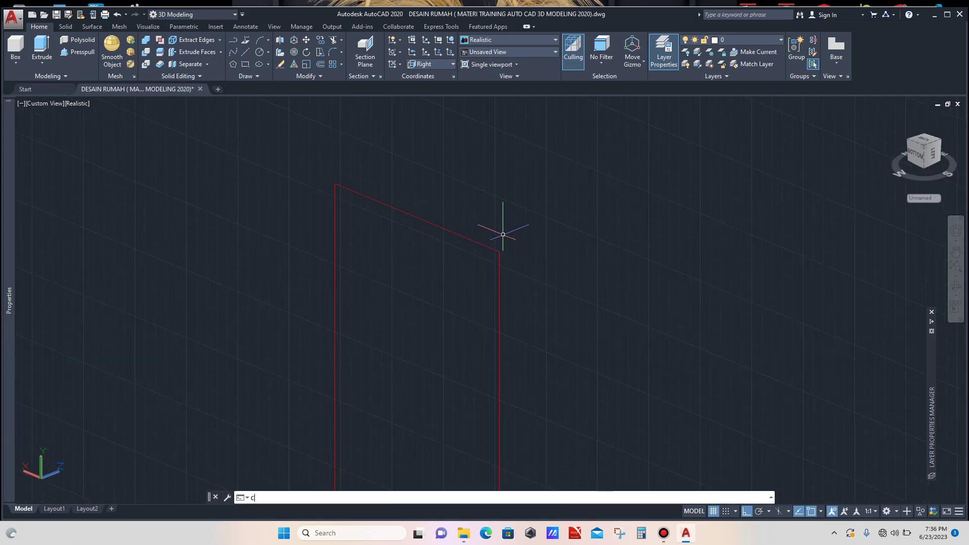
key("Return")
scroll(331, 184, "up", 5)
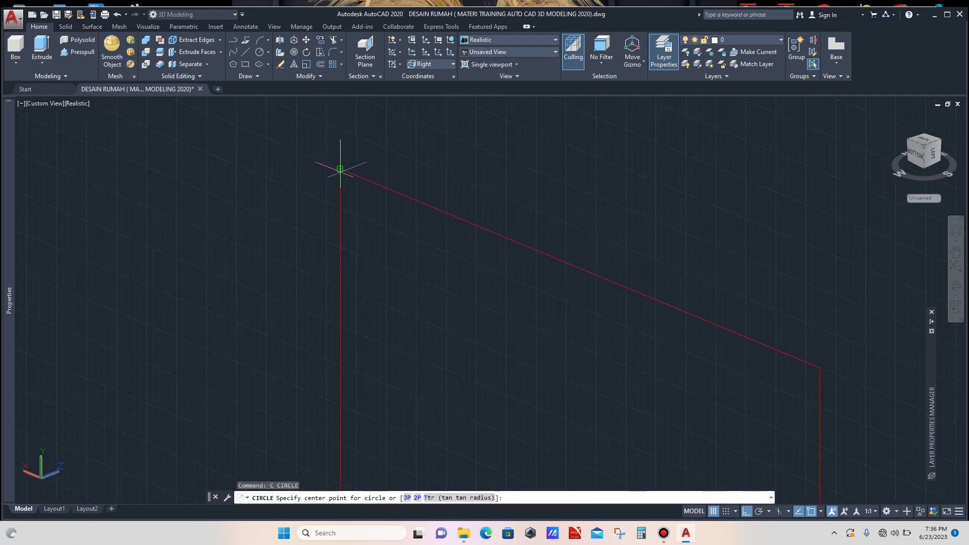
left_click(340, 169)
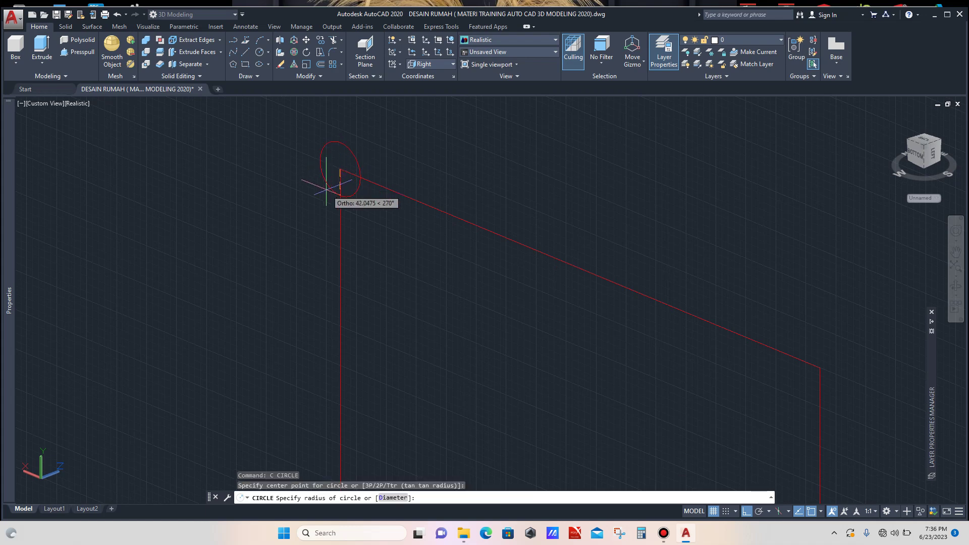
key("Return")
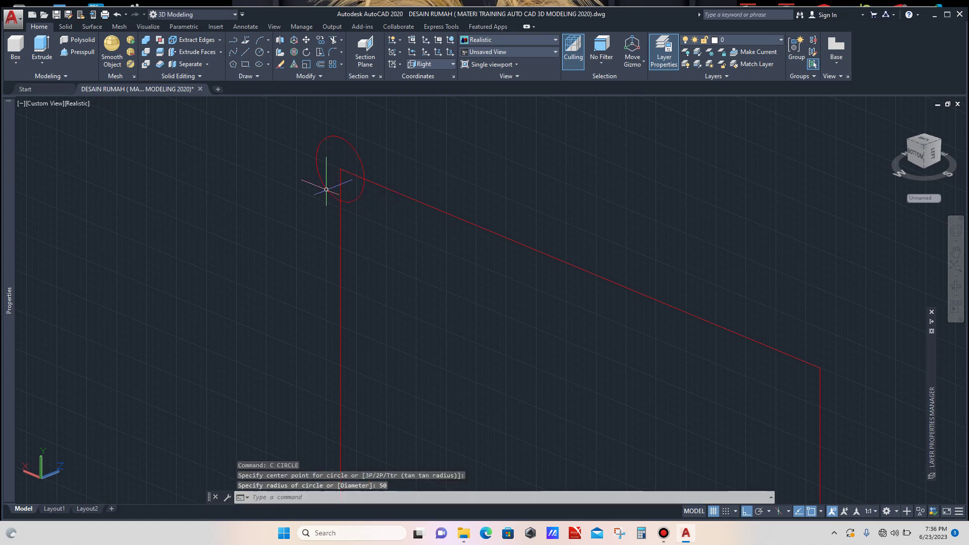
Step: Draw a line parallel to the rectangle's top edge, from the circle's crossing with the left edge to the right edge
type("l")
key("Return")
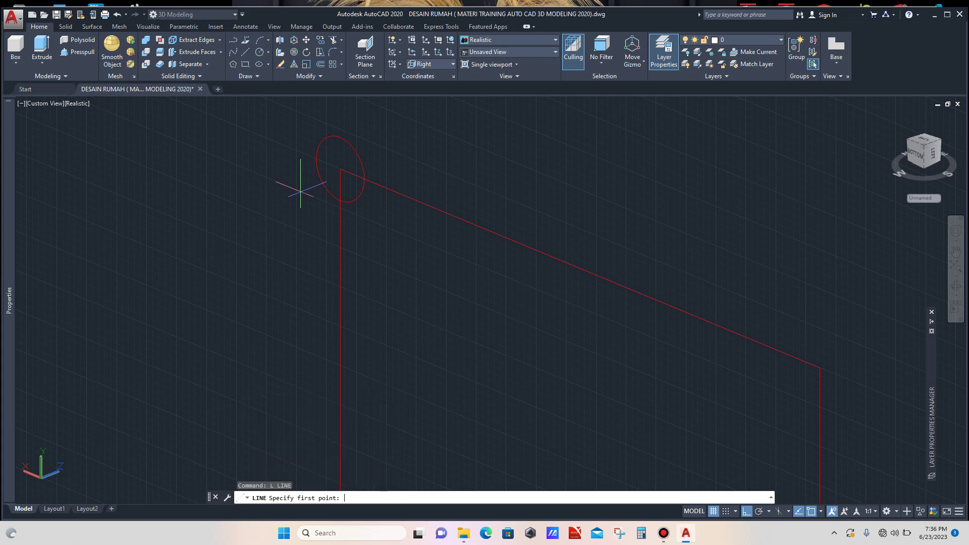
left_click(339, 201)
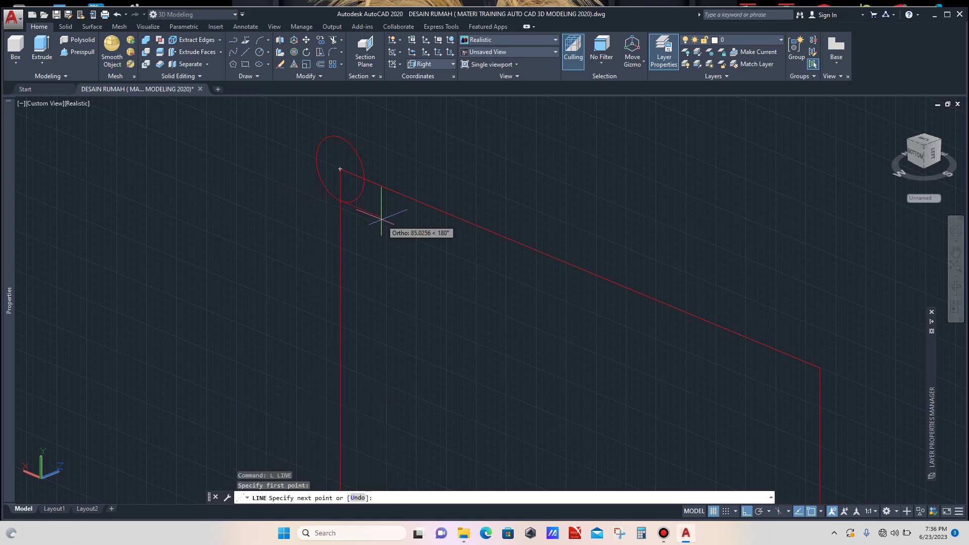
scroll(399, 213, "down", 3)
scroll(524, 274, "up", 2)
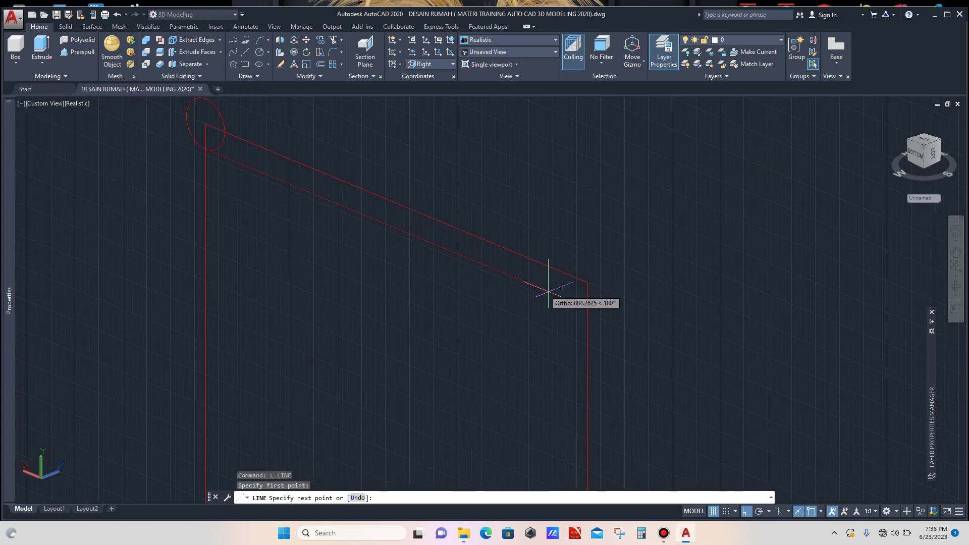
left_click(587, 307)
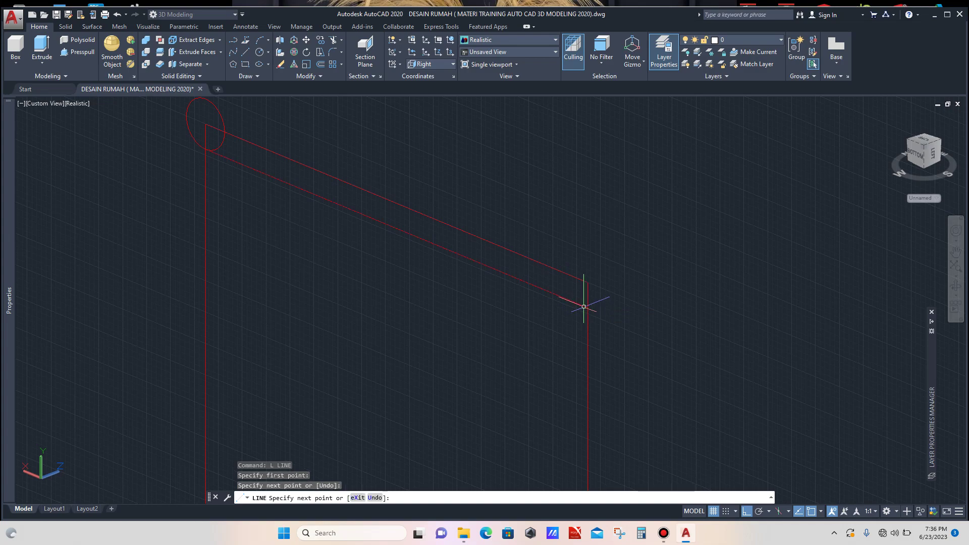
key("Escape")
Step: Draw a vertical line from the circle's crossing with the top edge down to the rectangle's bottom edge
scroll(530, 260, "down", 2)
type("l")
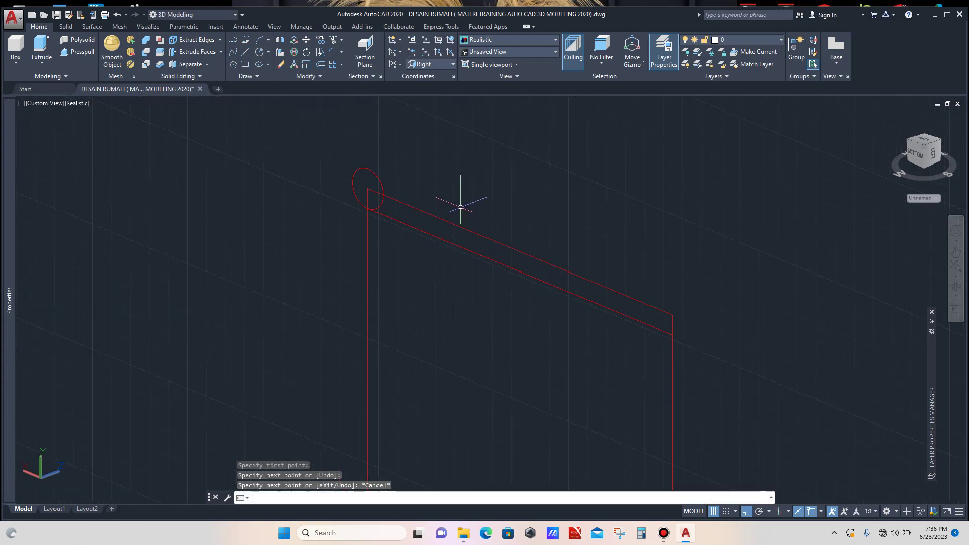
key("Return")
scroll(398, 207, "up", 3)
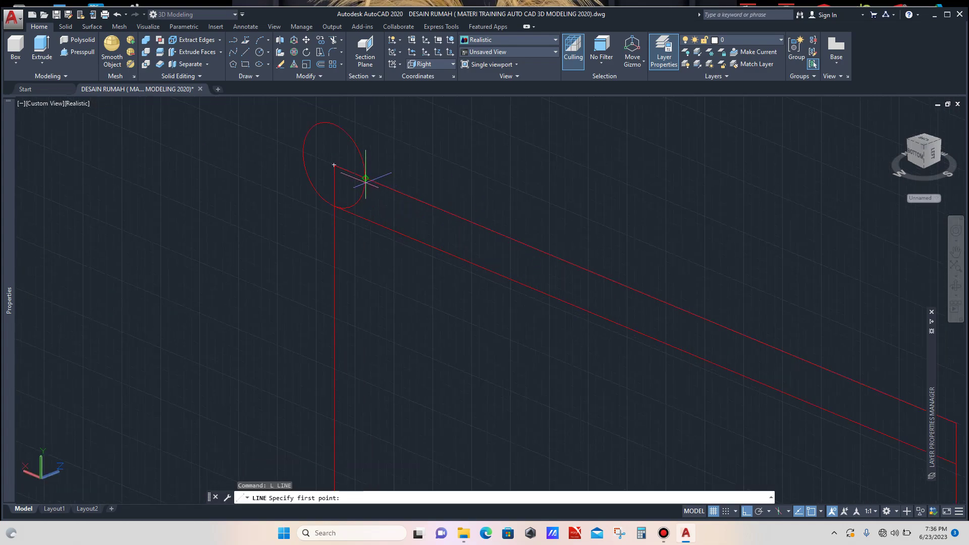
left_click(364, 177)
scroll(366, 222, "down", 3)
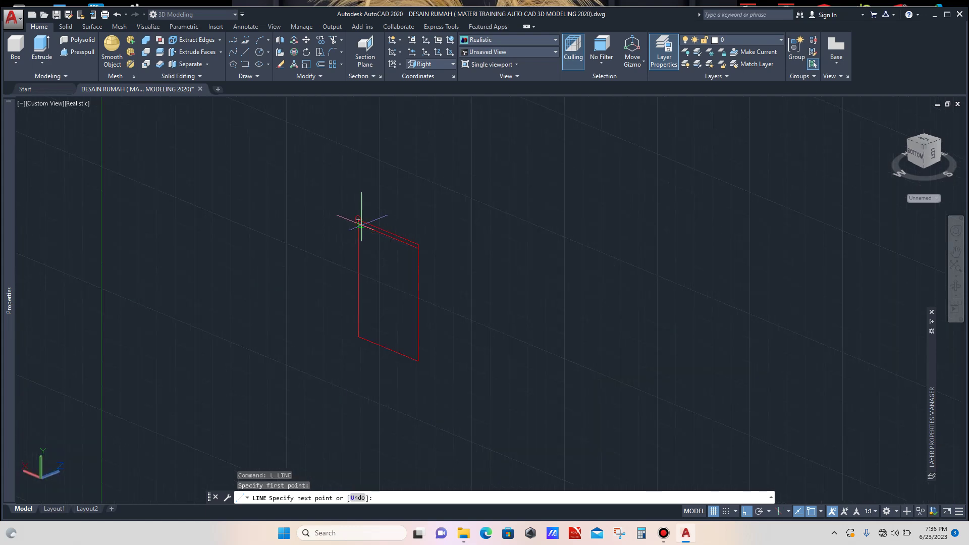
scroll(358, 337, "up", 3)
scroll(356, 342, "up", 2)
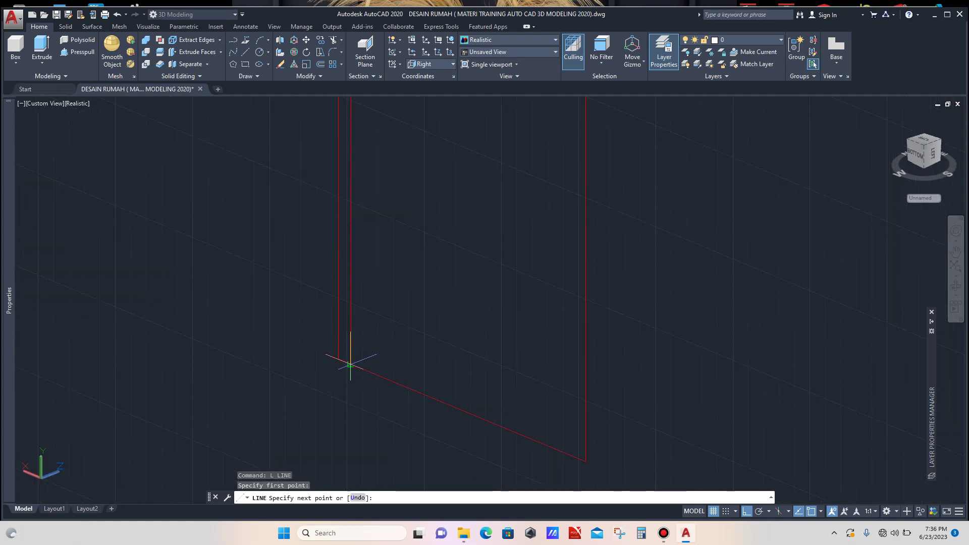
left_click(350, 363)
key("Escape")
Step: Draw a two-segment line from the midpoint of the rectangle's top edge, running outward and then vertically upward
scroll(364, 212, "down", 3)
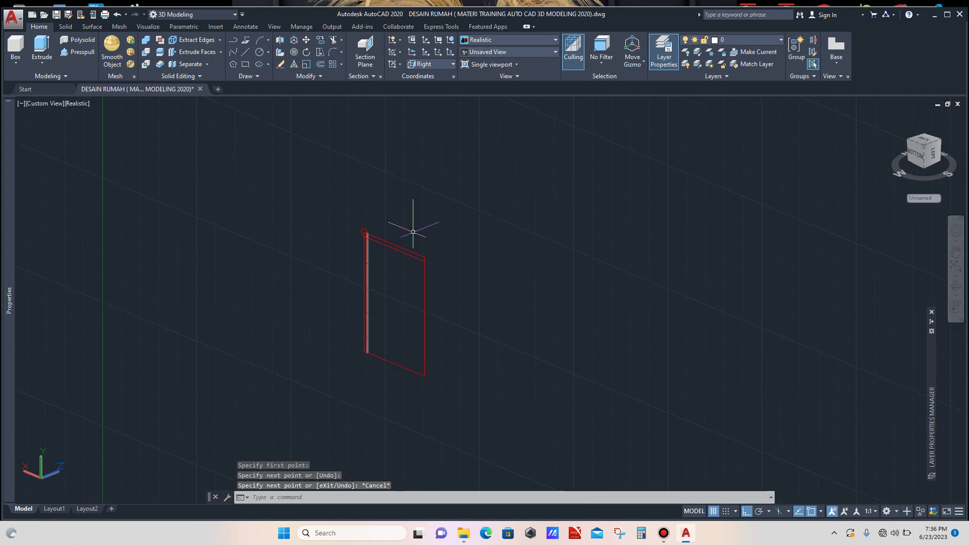
scroll(396, 236, "up", 2)
type("l")
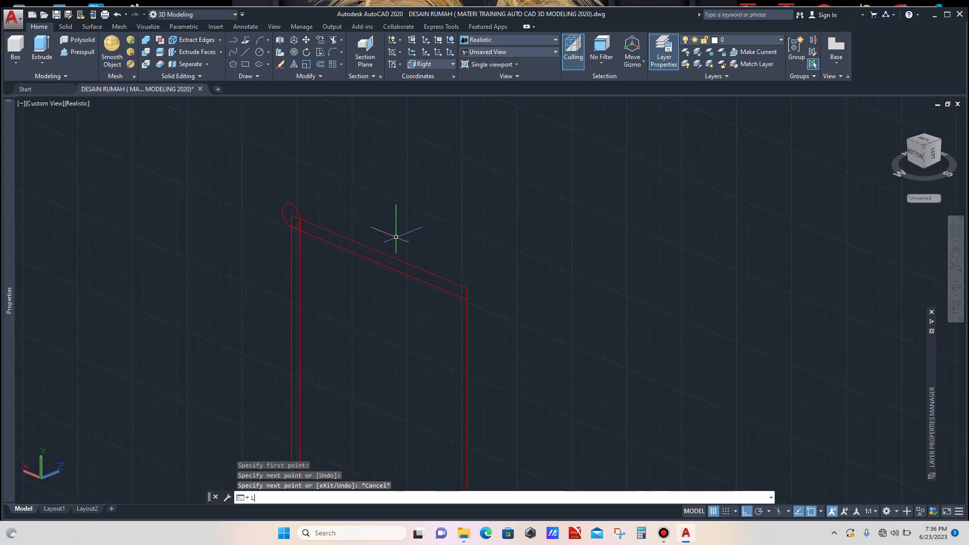
key("Return")
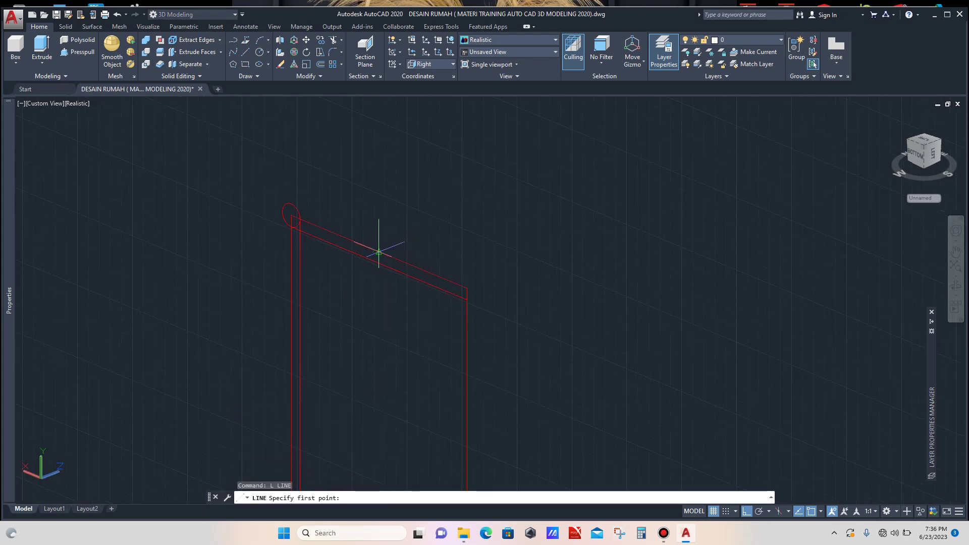
left_click(378, 251)
left_click(438, 218)
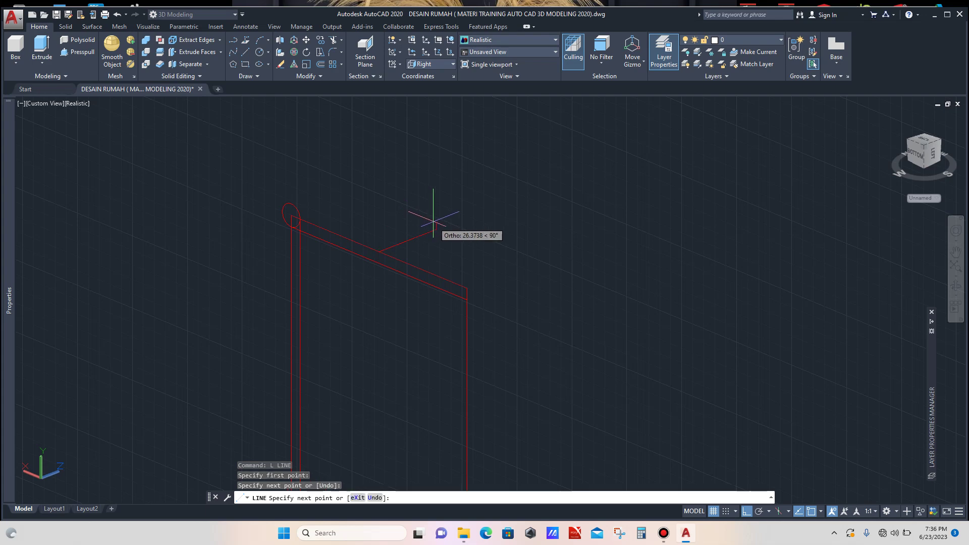
left_click(436, 172)
key("Escape")
scroll(357, 237, "down", 2)
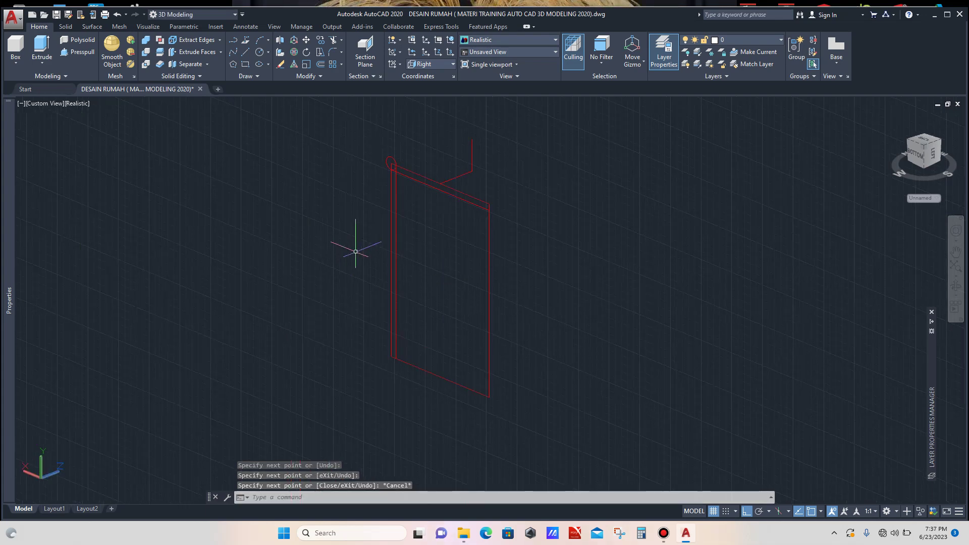
Step: Draw a two-segment line from the midpoint of the rectangle's left edge, running outward and then turning perpendicular to the rectangle's plane
type("l")
key("Return")
scroll(375, 265, "up", 2)
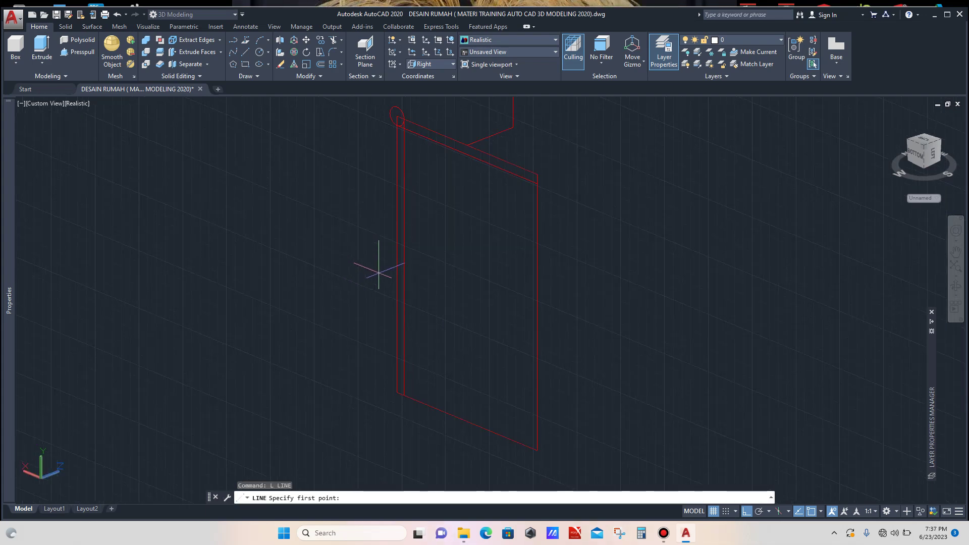
left_click(397, 254)
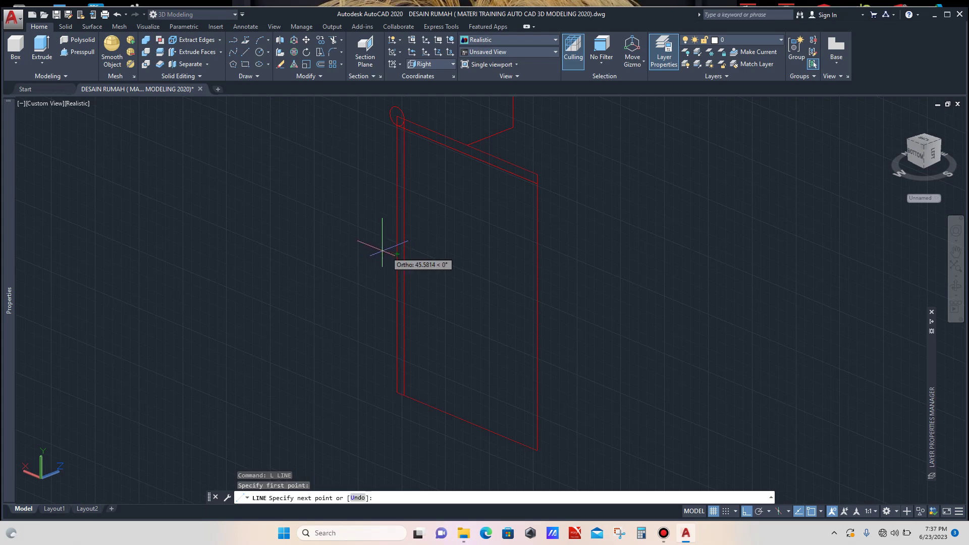
left_click(338, 229)
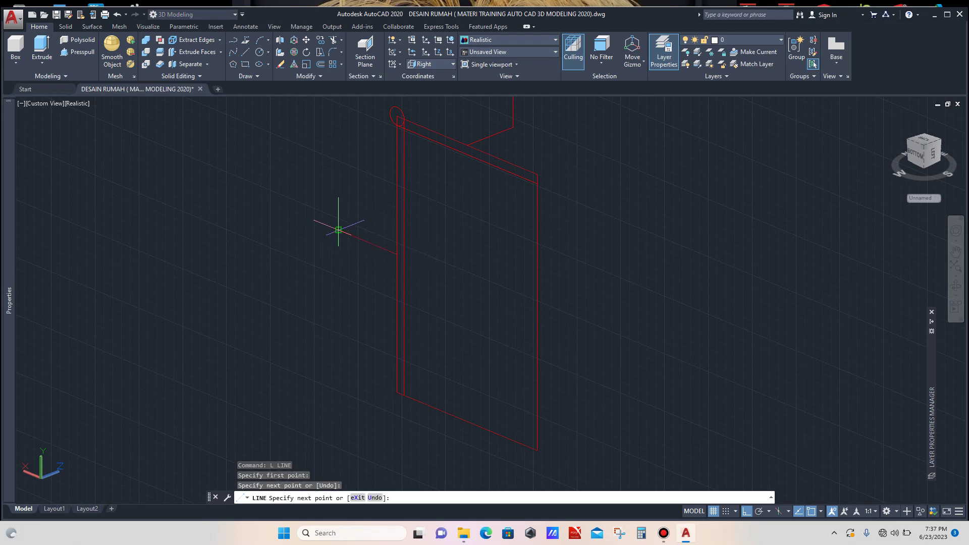
left_click(297, 246)
key("Escape")
scroll(351, 268, "down", 2)
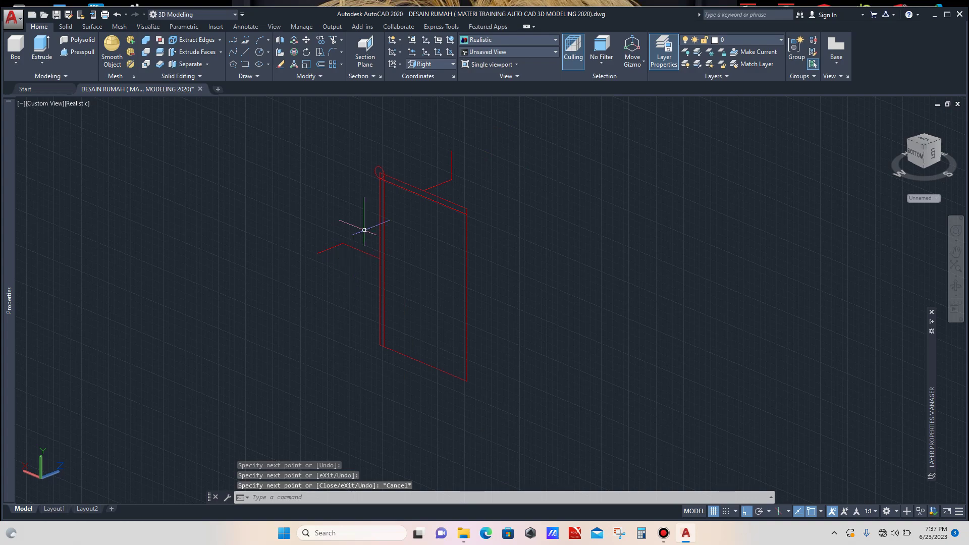
Step: Examine the circle, the inner lines at the upper-left corner and the two bent lines outside the rectangle
scroll(386, 164, "up", 5)
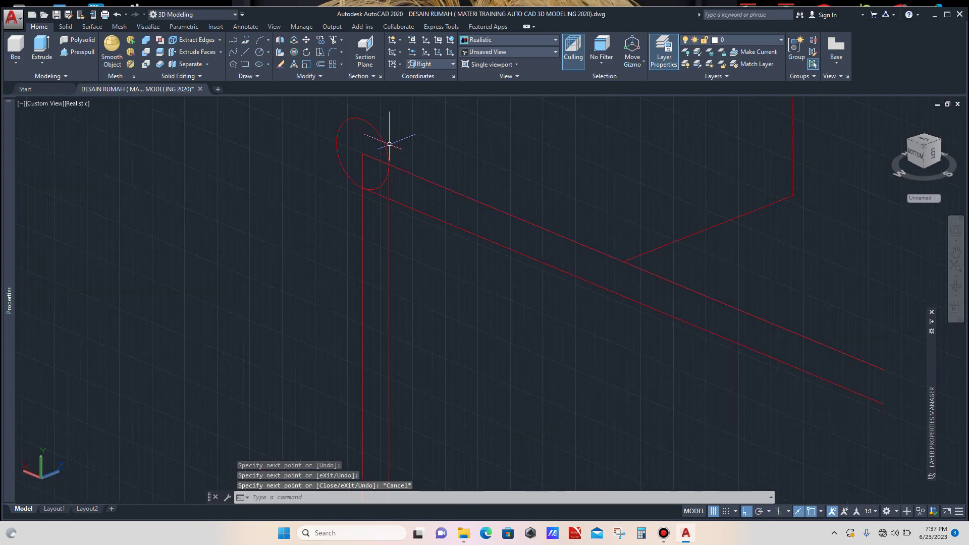
scroll(385, 225, "down", 5)
scroll(389, 212, "up", 3)
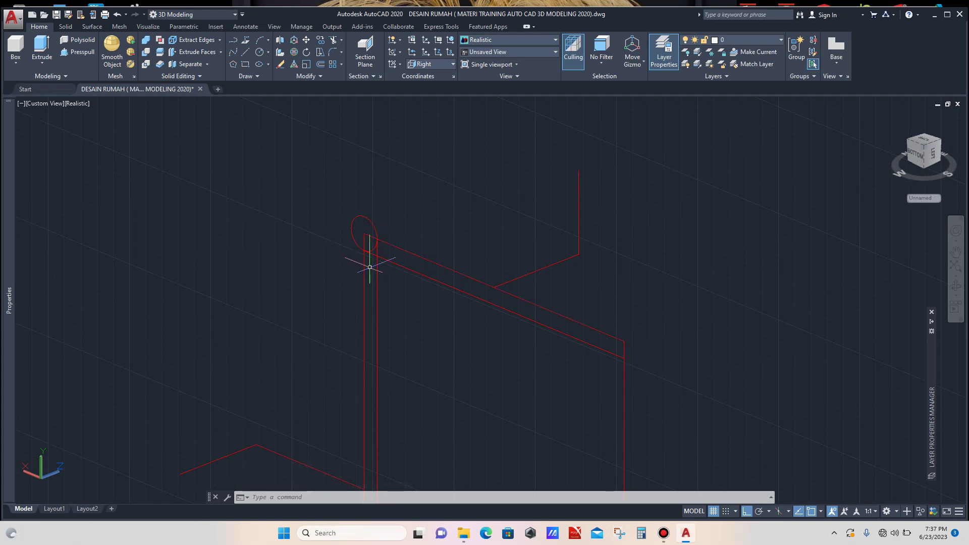
scroll(370, 262, "down", 2)
scroll(484, 303, "down", 4)
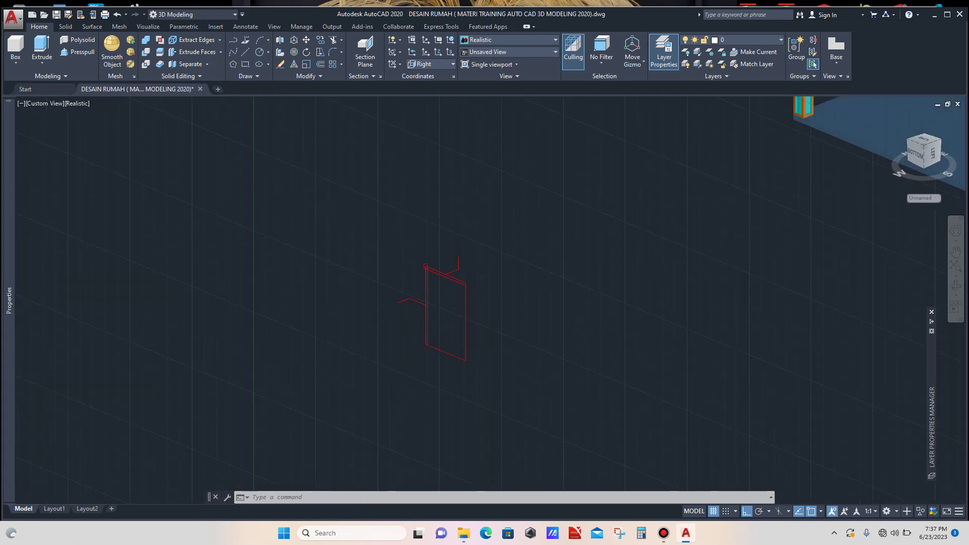
scroll(465, 359, "up", 1)
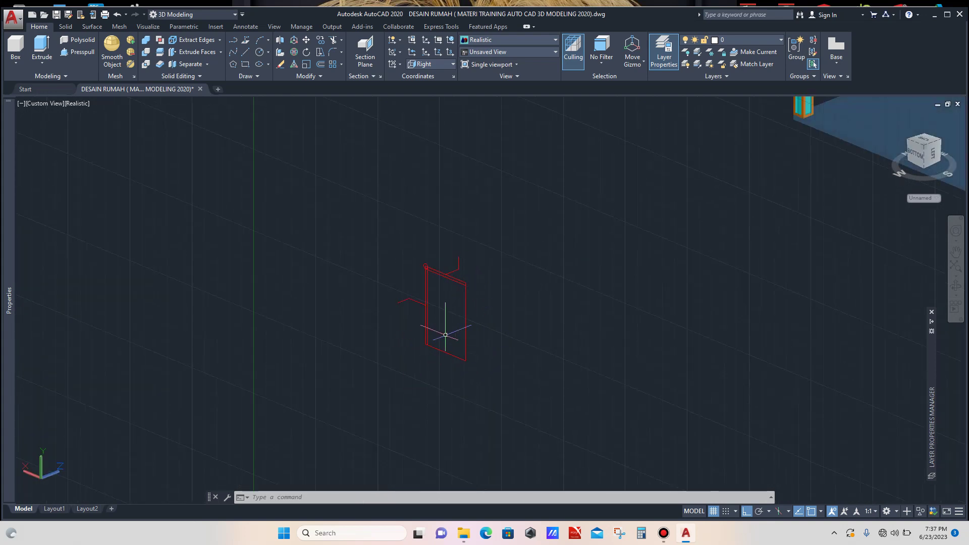
scroll(423, 267, "up", 6)
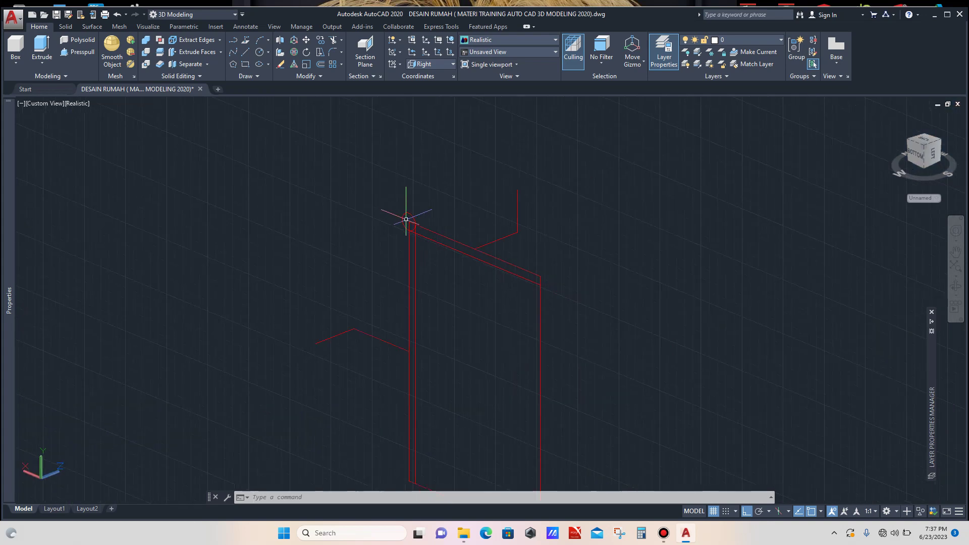
scroll(406, 218, "up", 2)
scroll(408, 216, "down", 3)
scroll(413, 217, "up", 4)
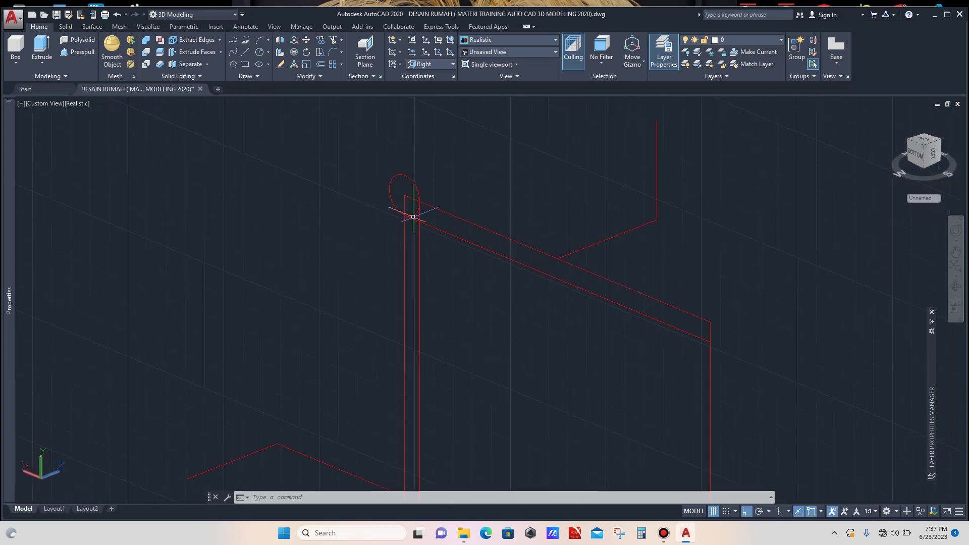
Step: Erase the construction circle at the rectangle's upper-left corner
scroll(414, 216, "up", 3)
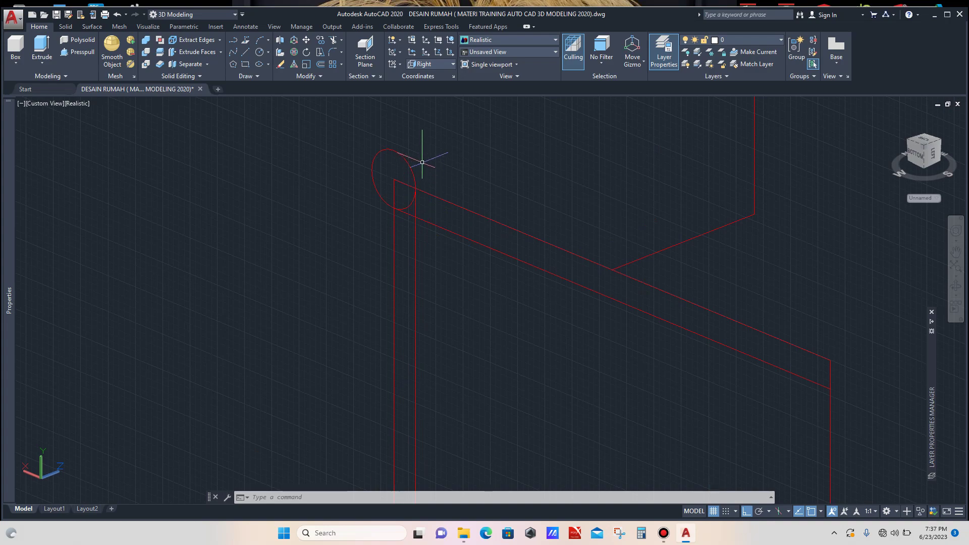
left_click(422, 162)
left_click(393, 167)
key("Delete")
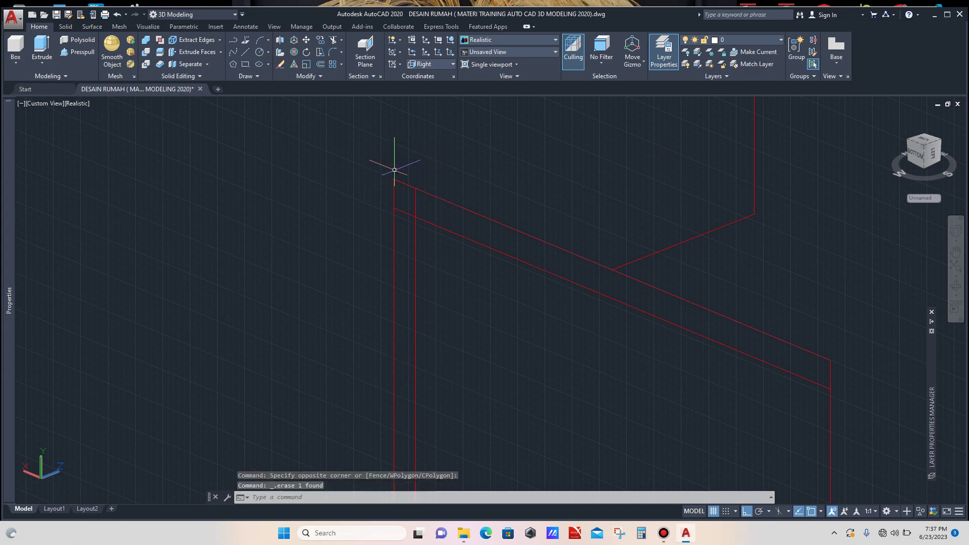
Step: Draw a circle of radius 200 centred where the upper inner frame line meets the rectangle's left edge
scroll(389, 174, "down", 3)
type("c")
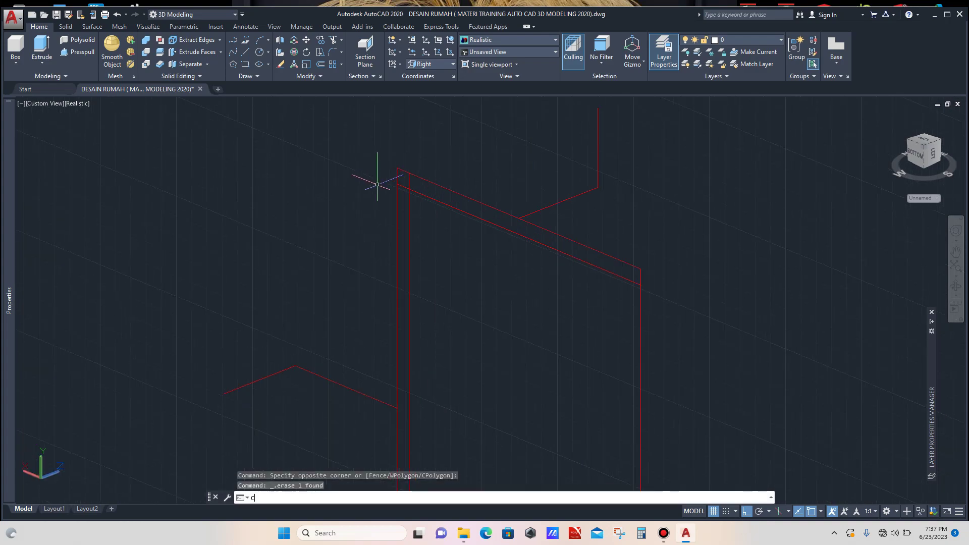
key("Return")
scroll(392, 185, "up", 2)
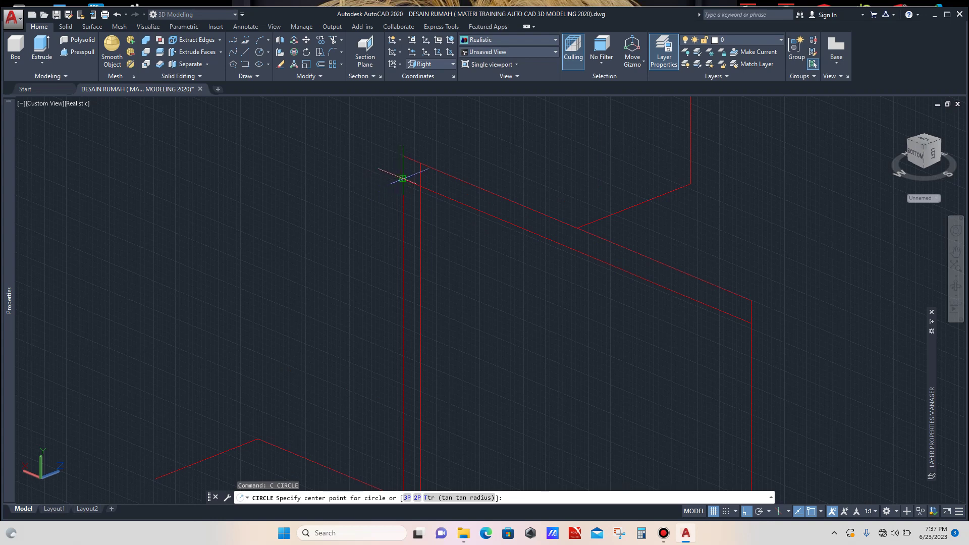
left_click(403, 179)
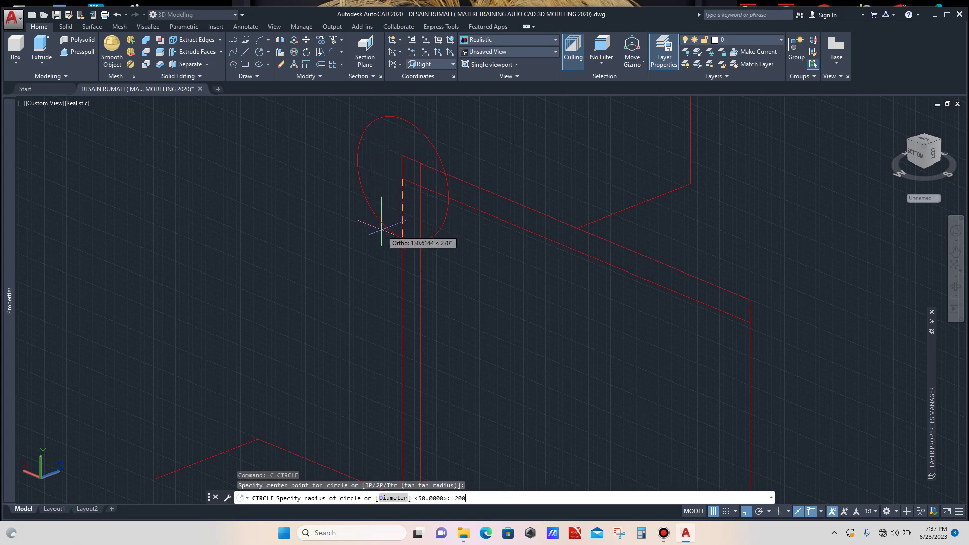
key("Return")
Step: Draw a crossbar line from the circle's lower intersection with the rectangle's left edge straight across to the right edge
scroll(386, 200, "down", 2)
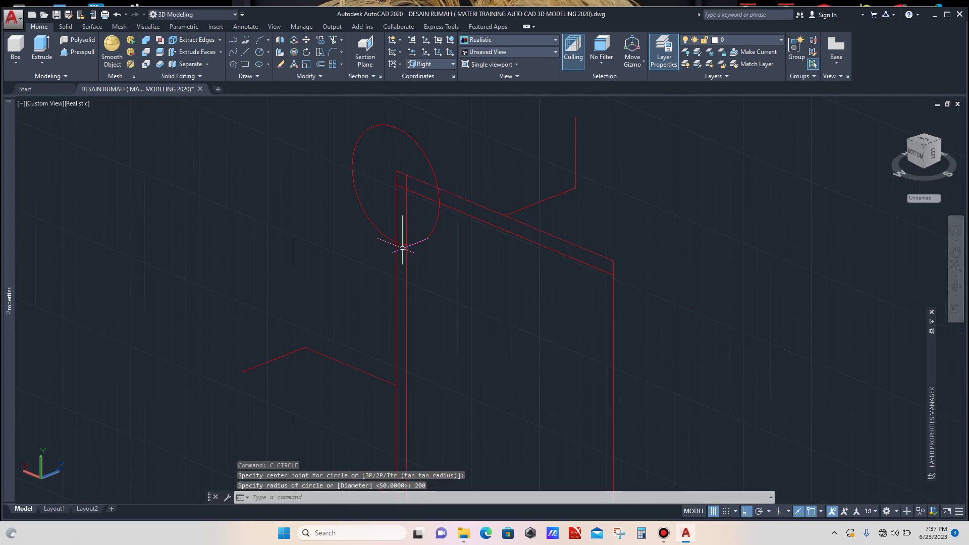
type("l")
key("Return")
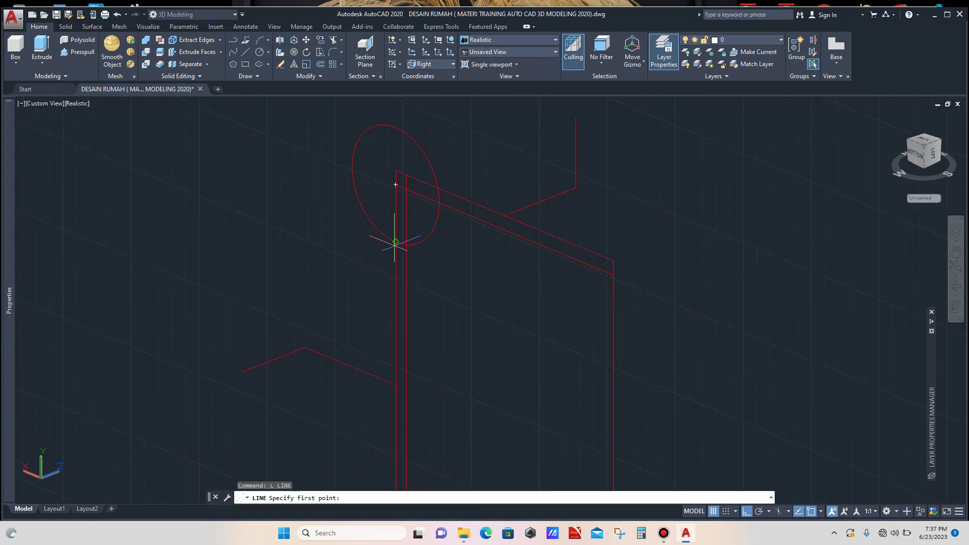
left_click(396, 241)
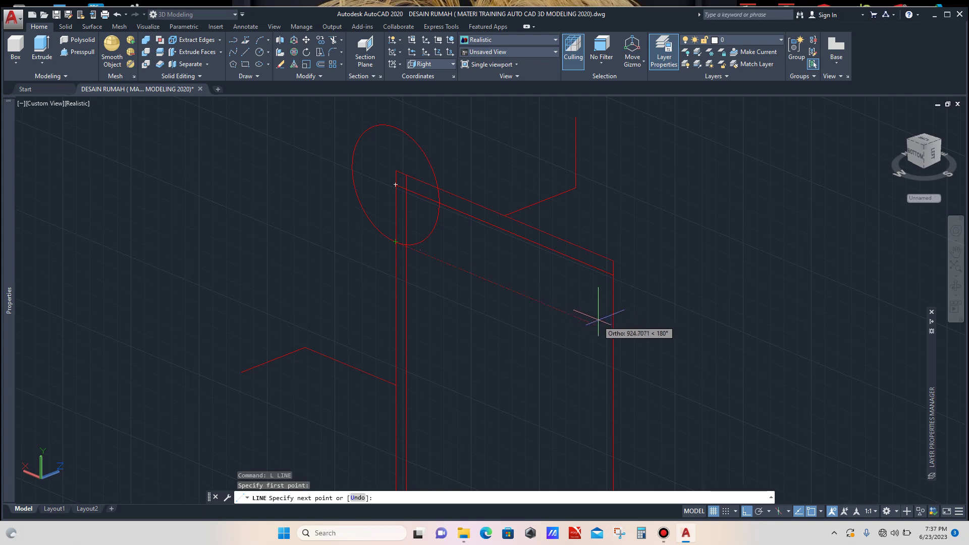
left_click(612, 333)
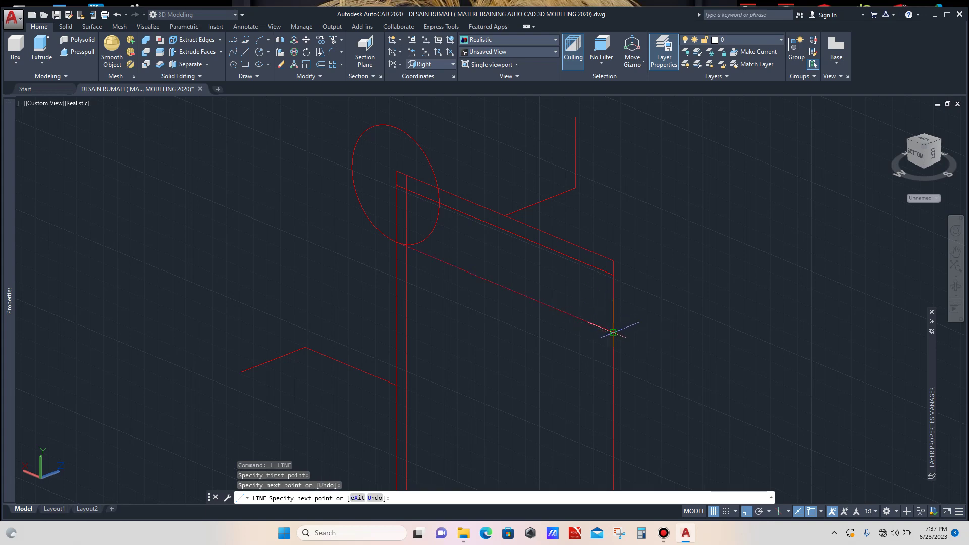
key("Escape")
Step: Offset the new crossbar line 50 units downward
scroll(612, 333, "down", 3)
scroll(485, 260, "up", 2)
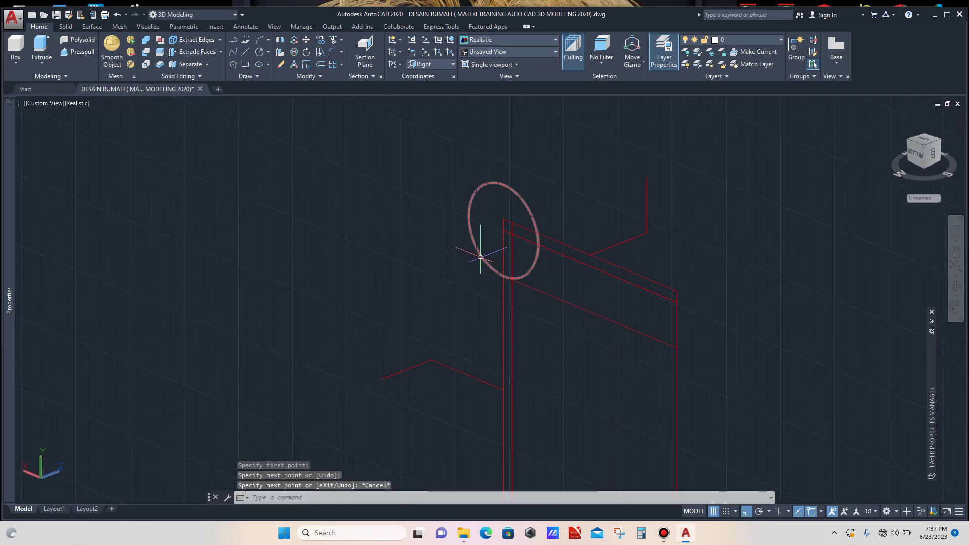
scroll(499, 275, "up", 2)
scroll(521, 287, "up", 2)
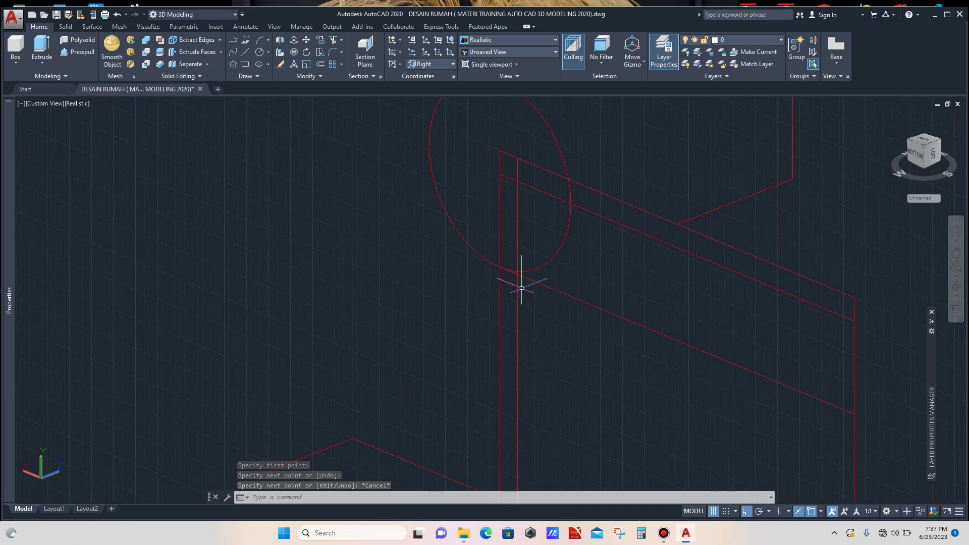
left_click(587, 287)
left_click(571, 317)
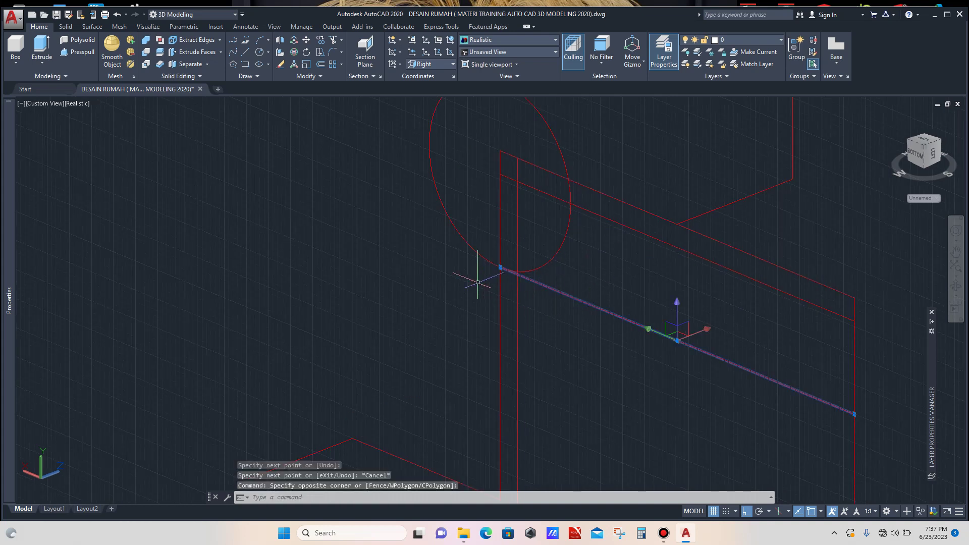
scroll(470, 280, "down", 1)
type("o")
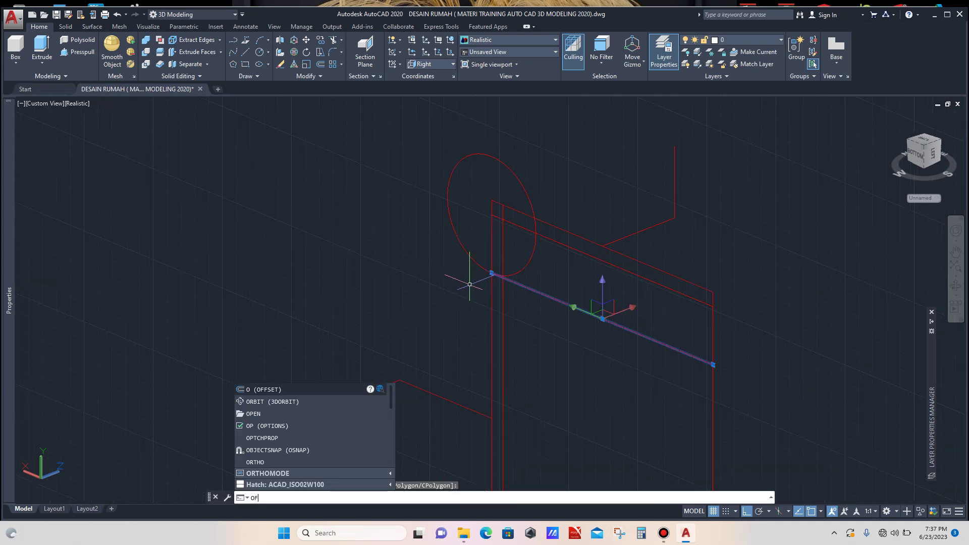
key("Return")
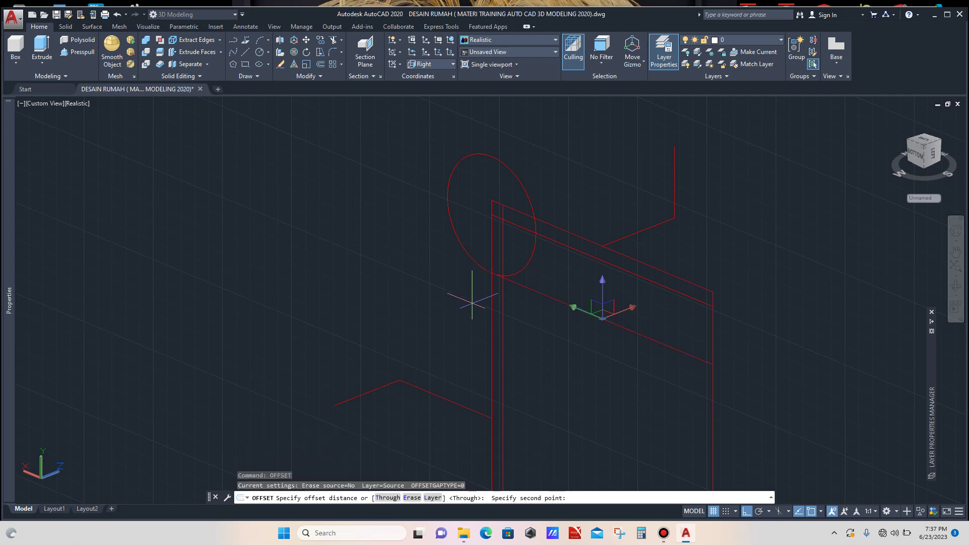
type("50")
key("Return")
left_click(504, 281)
scroll(529, 322, "up", 4)
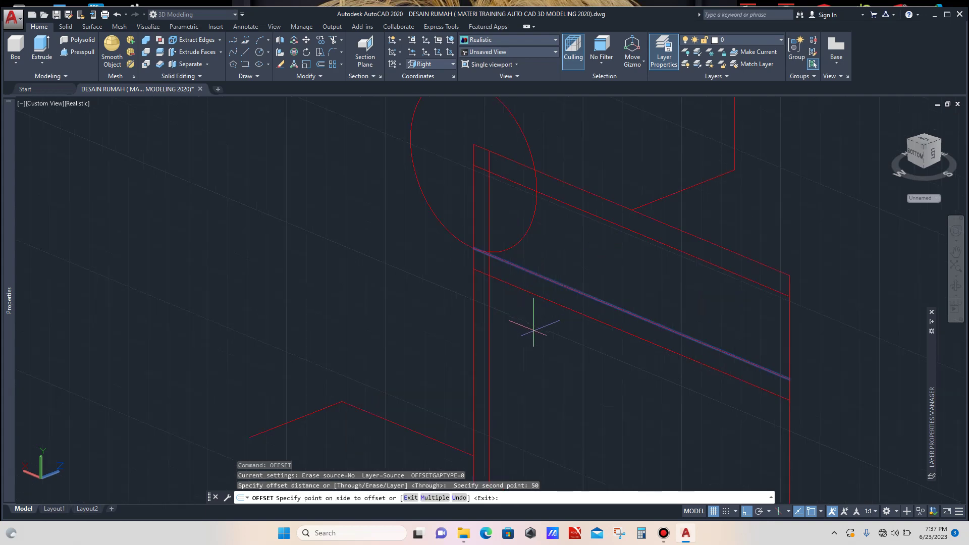
left_click(555, 319)
key("Escape")
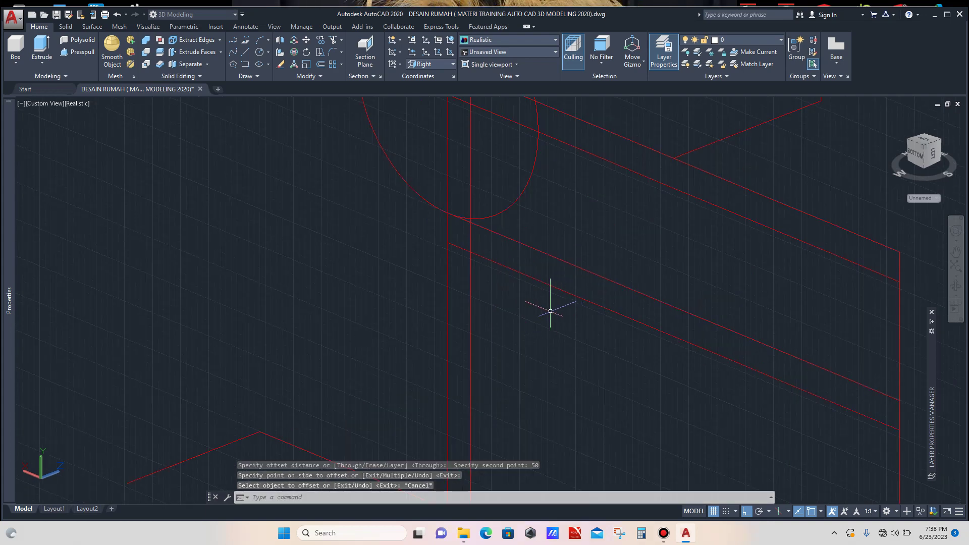
Step: Erase the radius-200 construction circle at the rectangle's upper-left corner
scroll(545, 306, "down", 4)
scroll(500, 268, "up", 3)
left_click(500, 241)
left_click(474, 258)
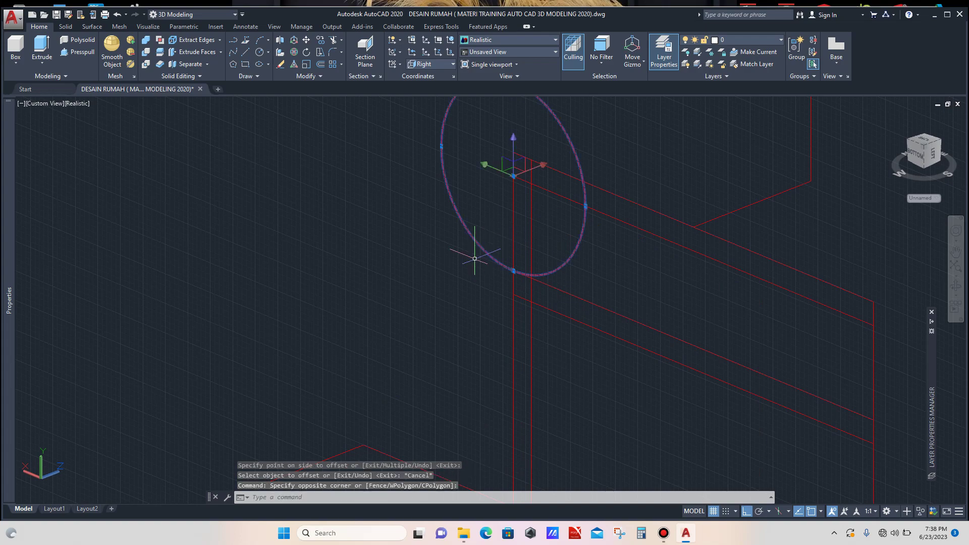
key("Delete")
Step: Draw a short vertical line from the midpoint of the rectangle's top edge to the midpoint of the inner line below it
scroll(440, 245, "down", 3)
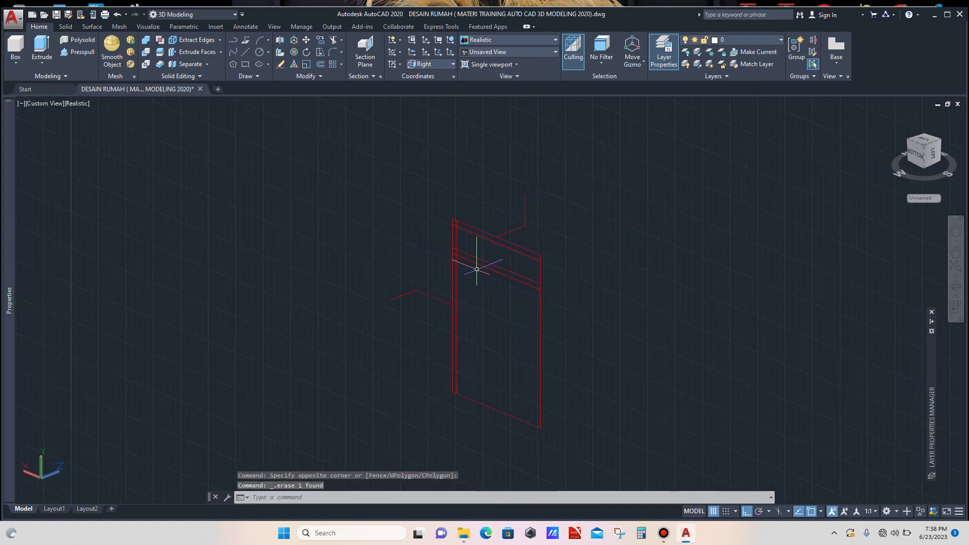
scroll(476, 269, "up", 3)
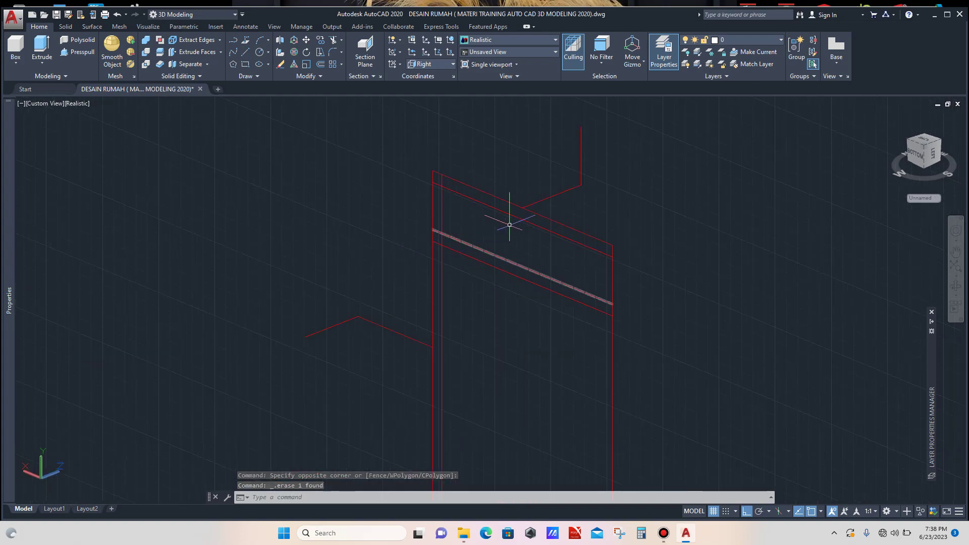
scroll(519, 191, "up", 3)
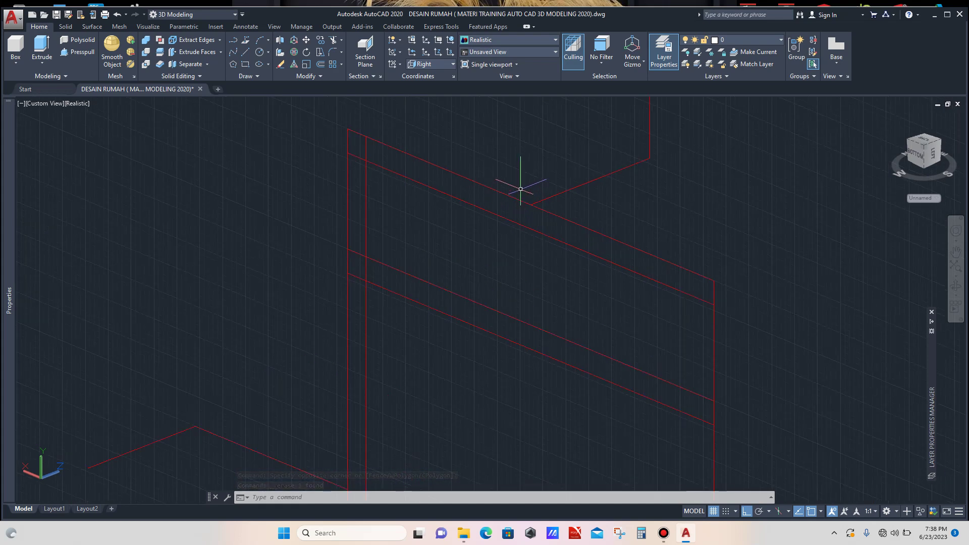
type("l")
key("Return")
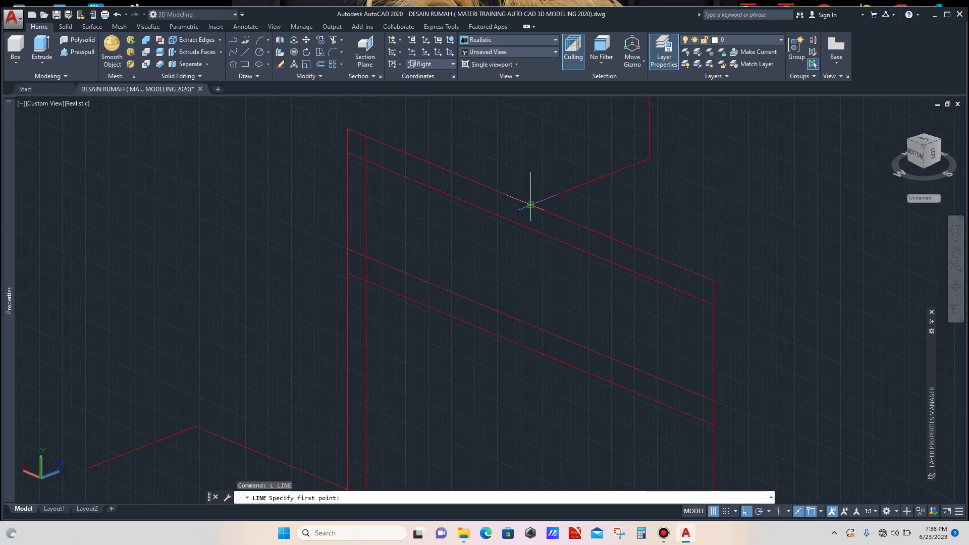
left_click(531, 205)
left_click(530, 229)
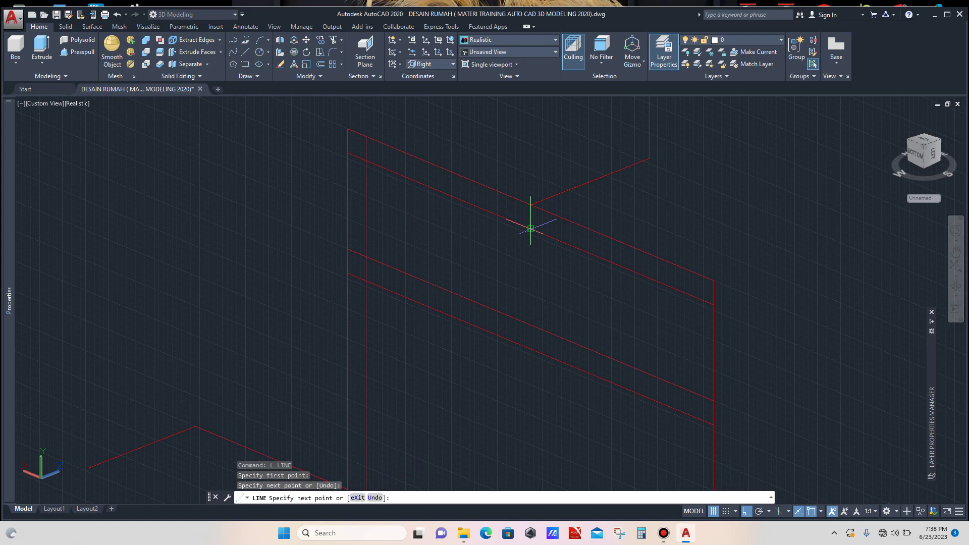
key("Escape")
Step: Draw a short vertical line connecting the midpoints of the two crossbar lines
scroll(530, 229, "down", 4)
scroll(527, 210, "up", 3)
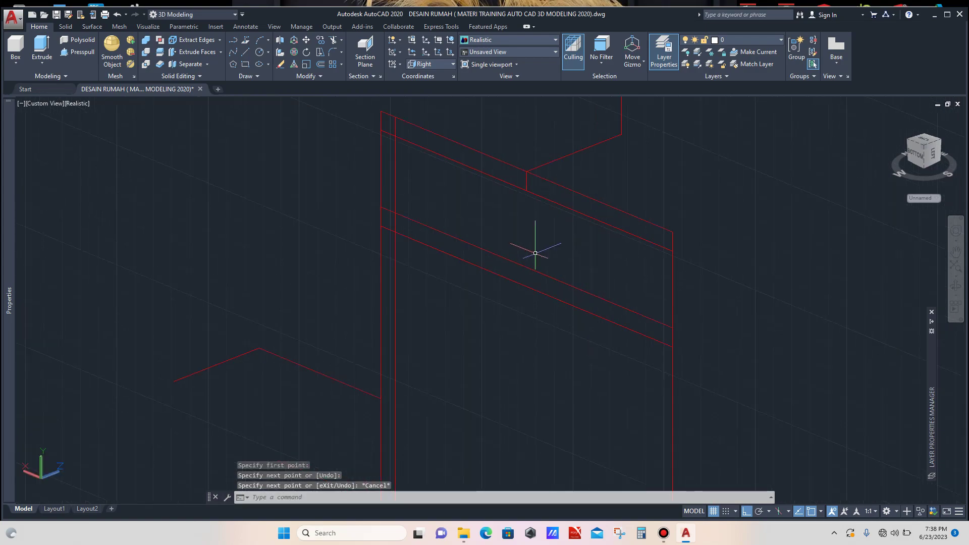
type("l")
key("Return")
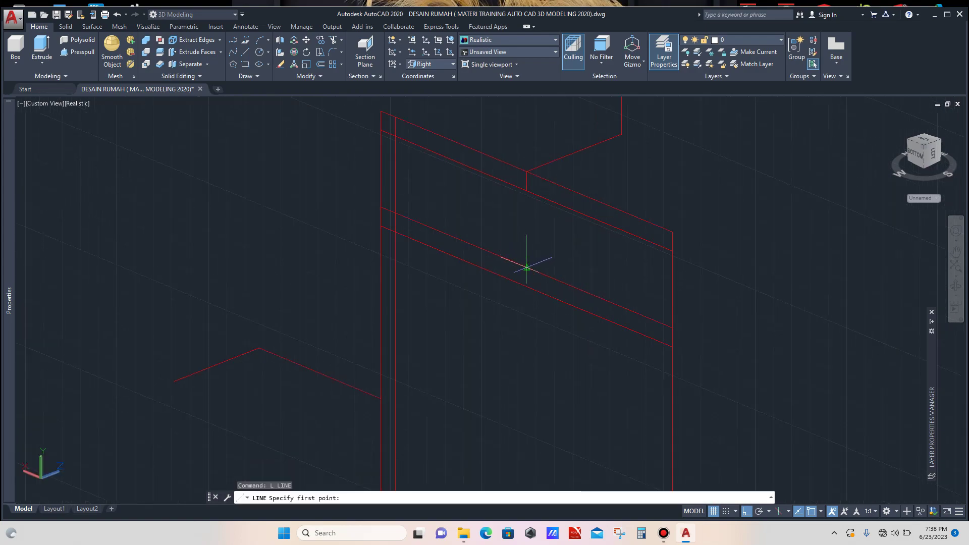
left_click(526, 268)
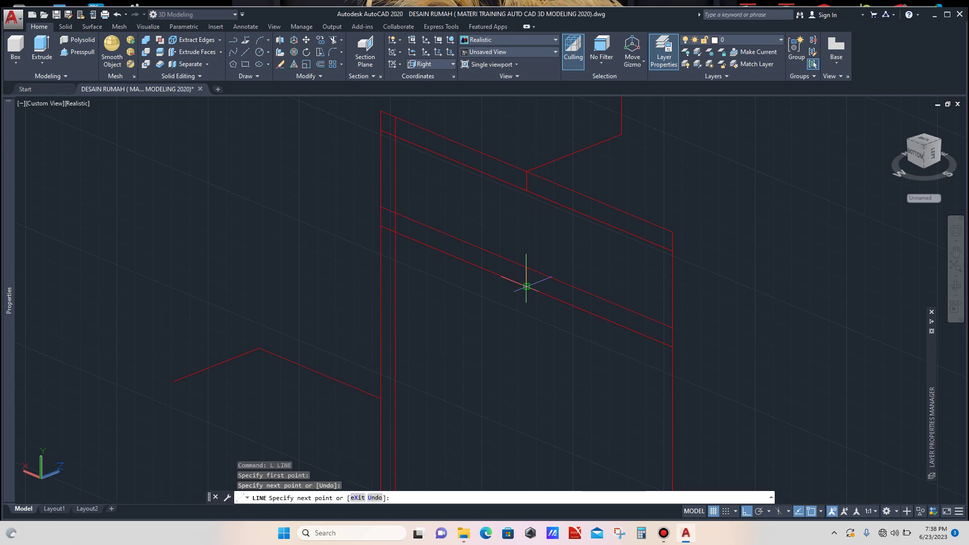
key("Escape")
Step: Draw a short line from the midpoint of the rectangle's left edge to the inner vertical frame line
scroll(528, 230, "down", 4)
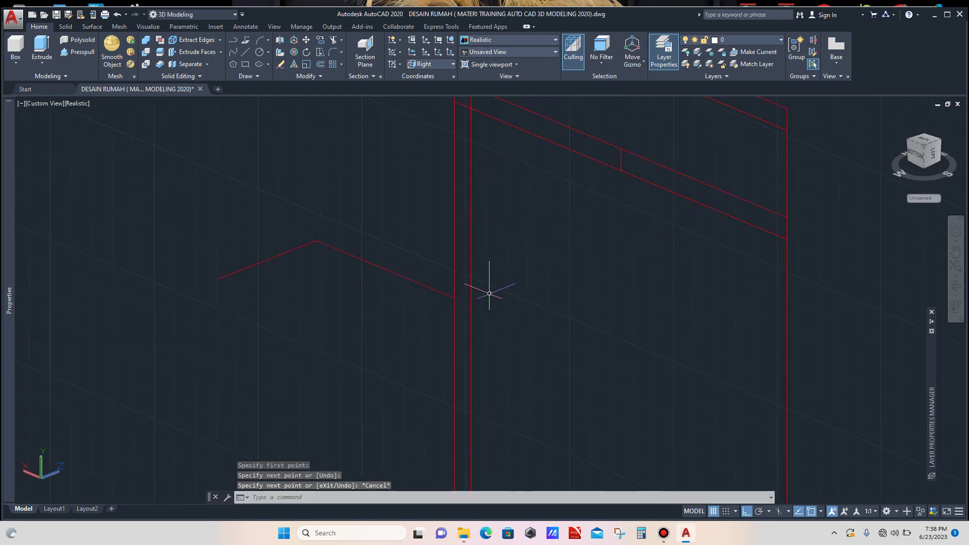
type("l")
key("Return")
scroll(469, 292, "up", 3)
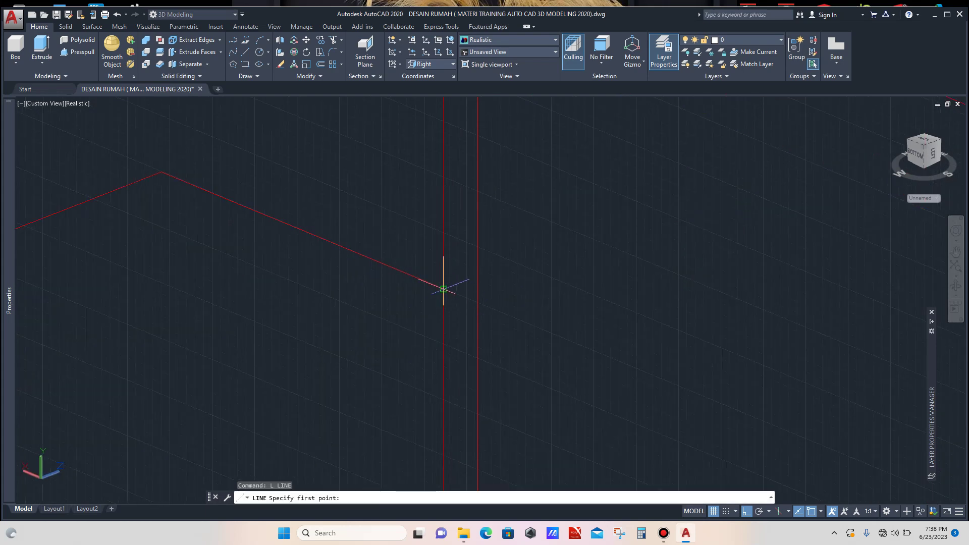
left_click(443, 289)
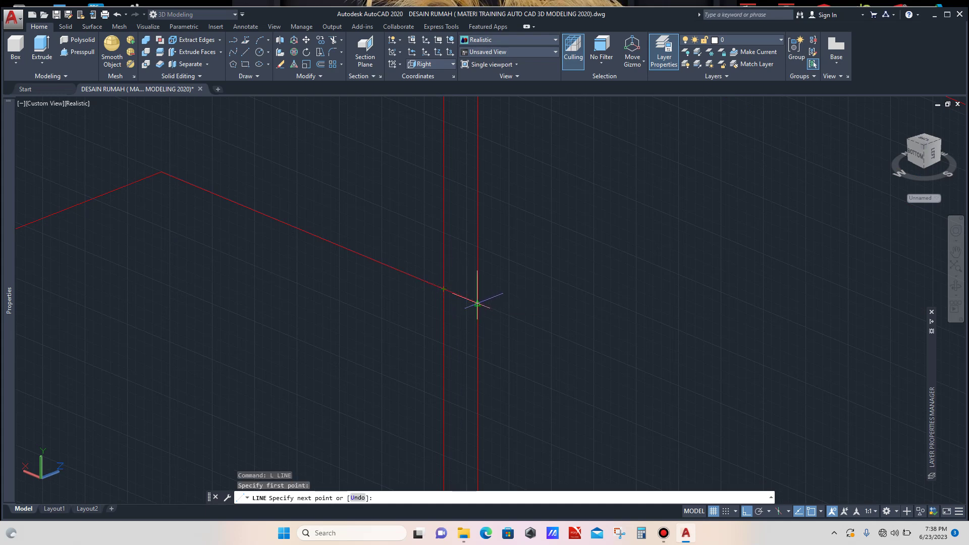
left_click(477, 303)
key("Escape")
Step: Erase the outer traced rectangle, keeping the inner frame lines and the bent lines
scroll(472, 299, "down", 7)
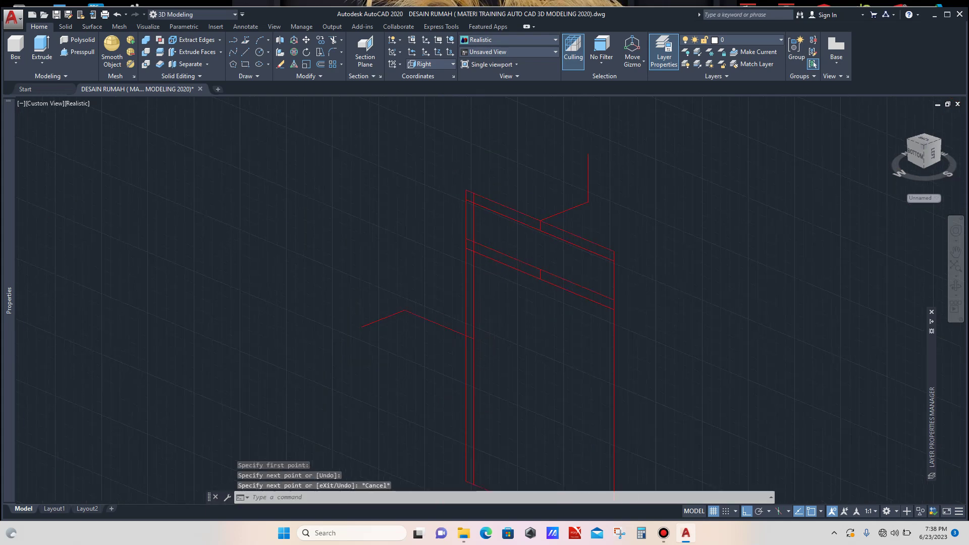
scroll(474, 173, "up", 5)
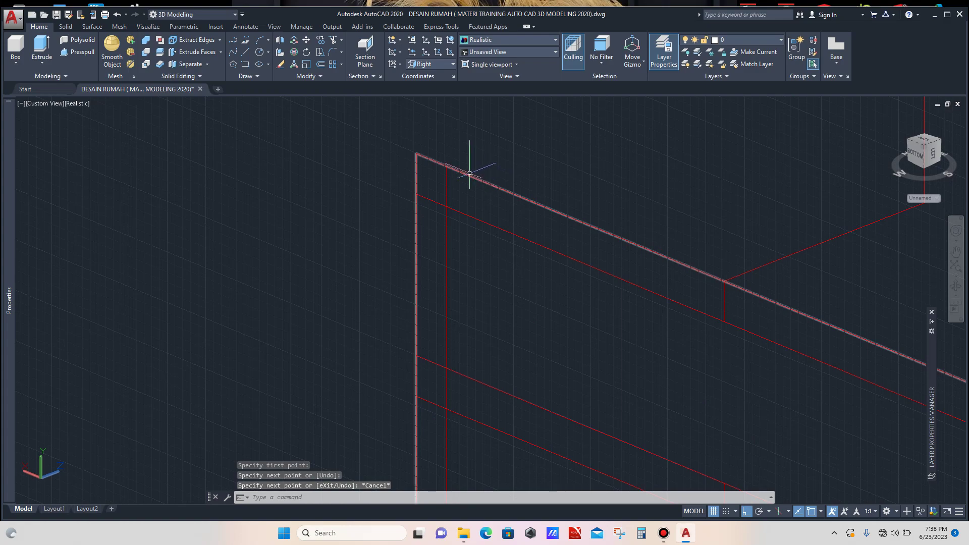
scroll(477, 177, "down", 5)
scroll(502, 283, "up", 2)
left_click(512, 307)
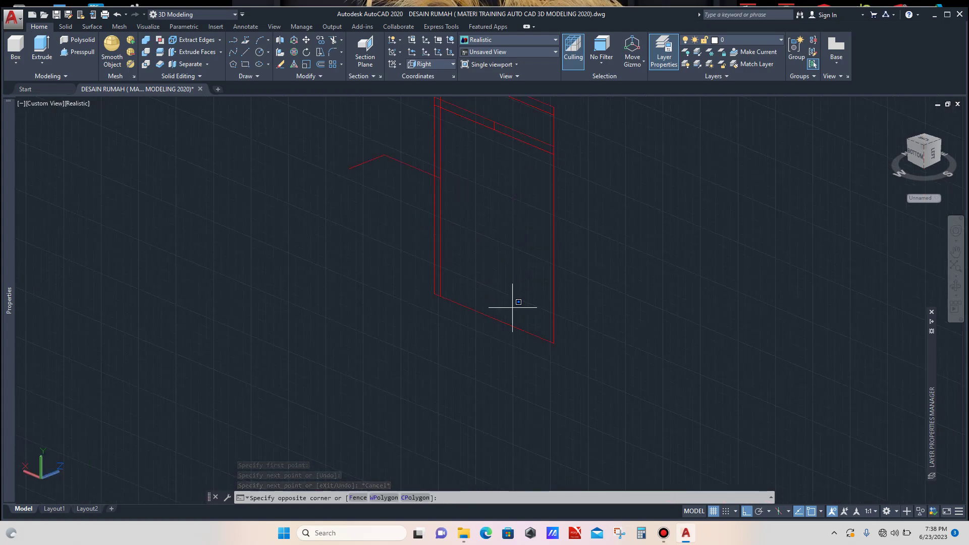
left_click(490, 337)
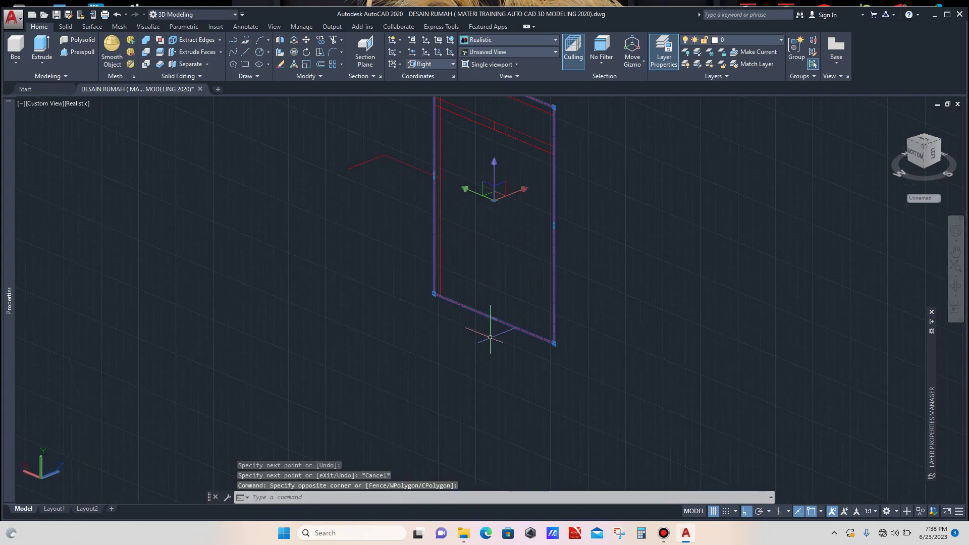
key("Delete")
Step: Copy the top inner frame line up to the upper end of the vertical frame line, using their intersection as base point
scroll(487, 328, "down", 3)
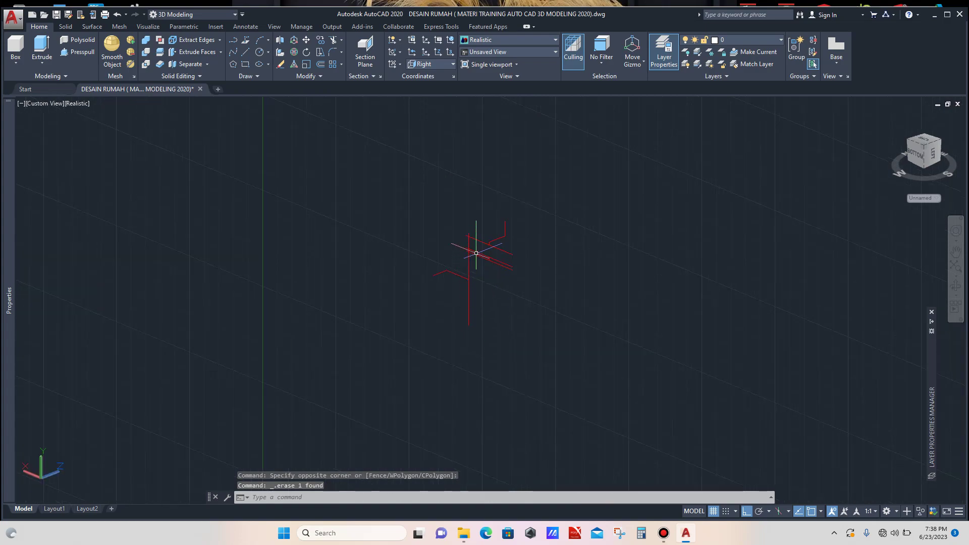
scroll(476, 253, "up", 3)
scroll(457, 218, "up", 4)
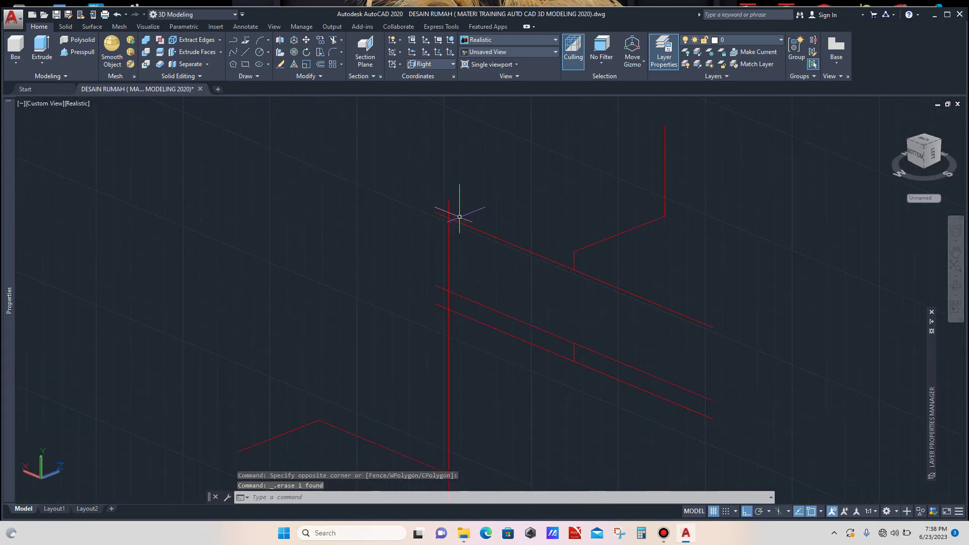
scroll(449, 231, "down", 3)
scroll(459, 237, "up", 5)
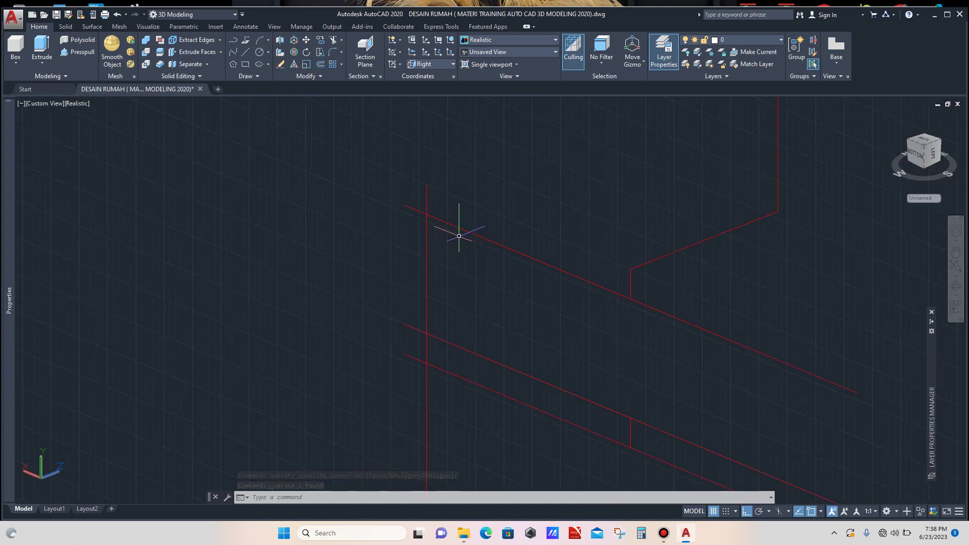
left_click(481, 222)
left_click(478, 240)
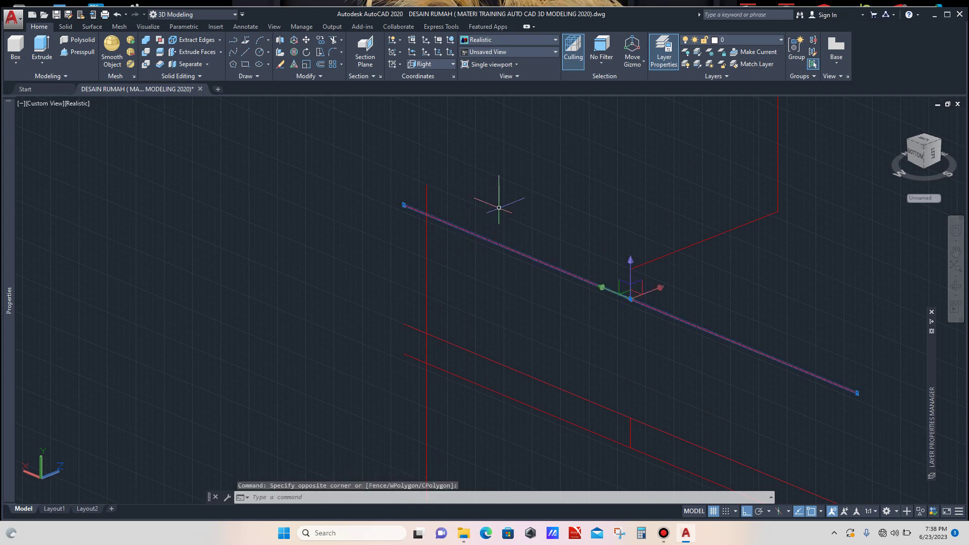
type("co")
key("Return")
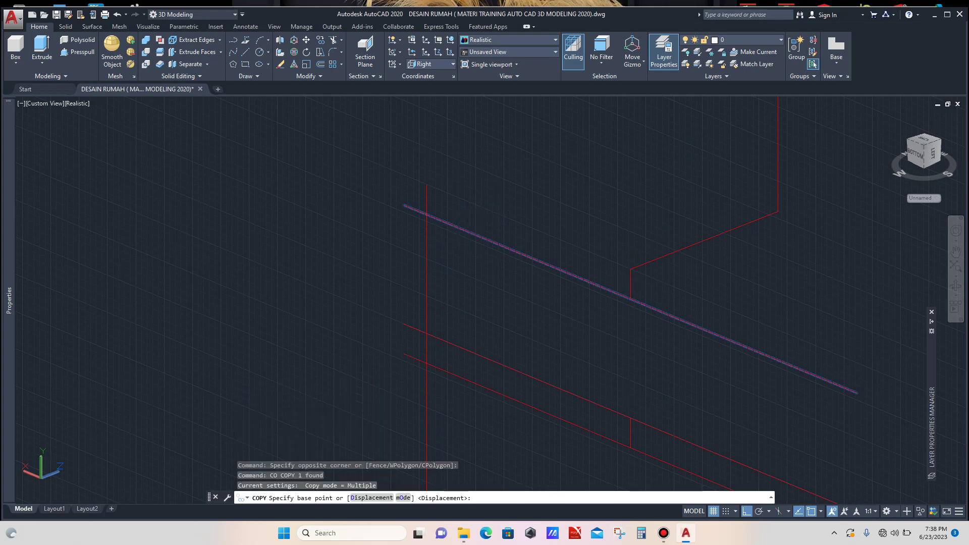
scroll(430, 216, "up", 2)
left_click(422, 208)
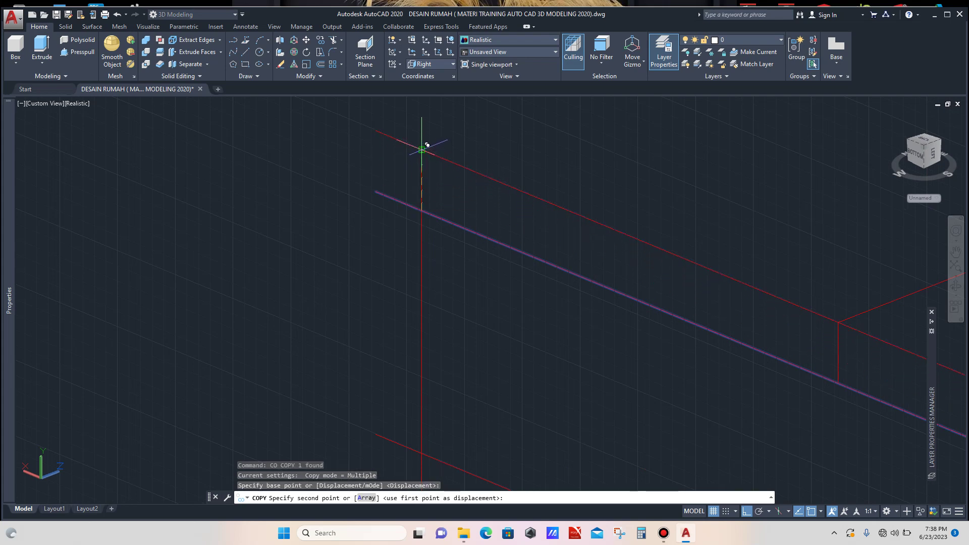
left_click(427, 145)
key("Escape")
scroll(448, 144, "down", 4)
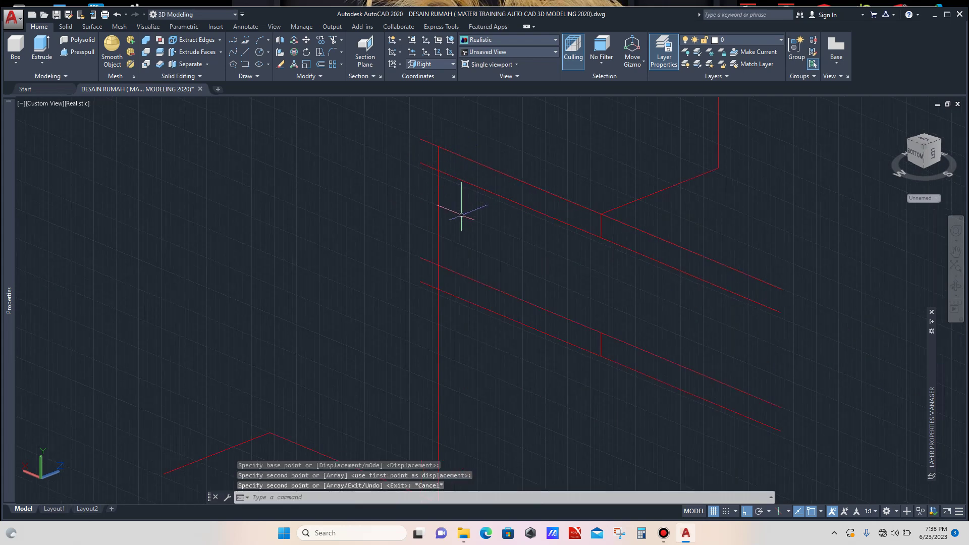
Step: Copy the vertical frame line from its upper end to the outer end of the new top line
left_click(461, 216)
left_click(433, 228)
type("c")
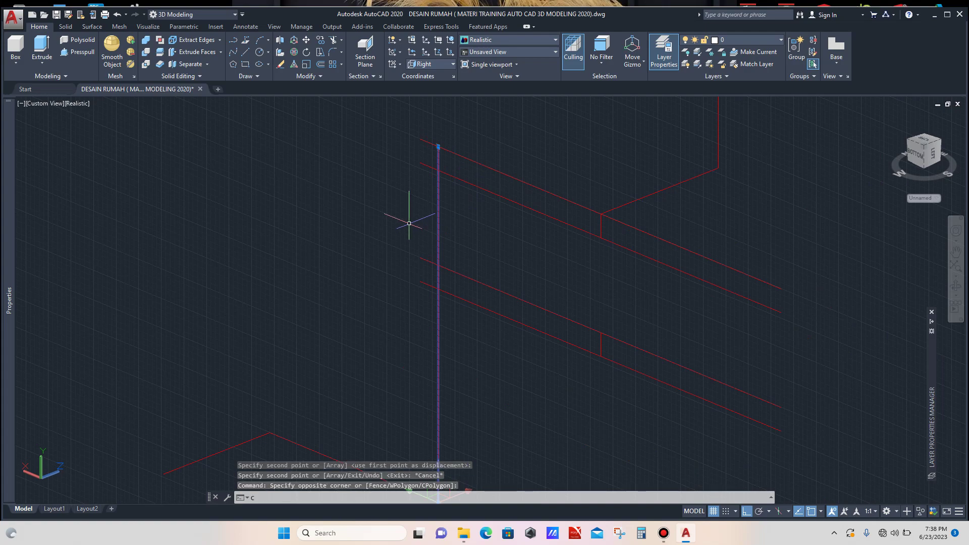
type("o")
key("Return")
scroll(437, 146, "up", 3)
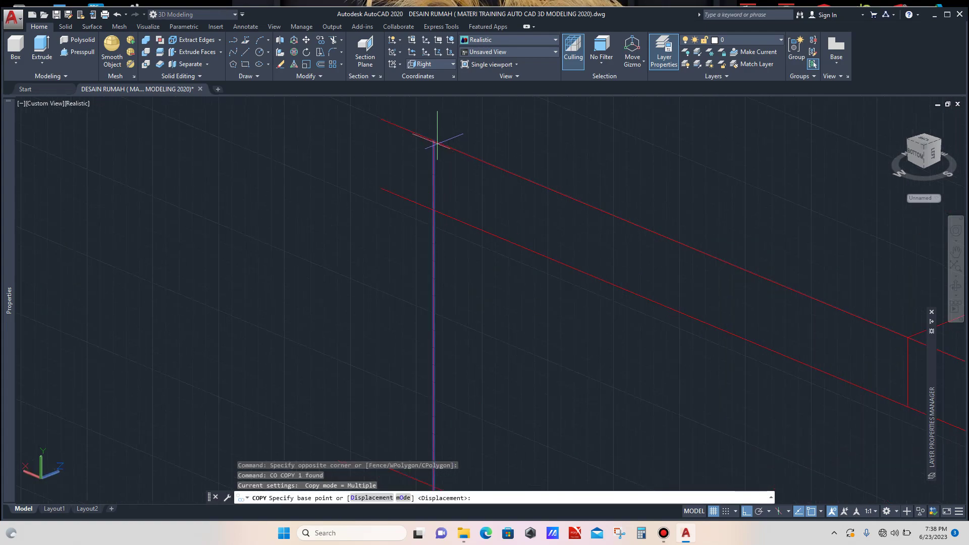
left_click(432, 141)
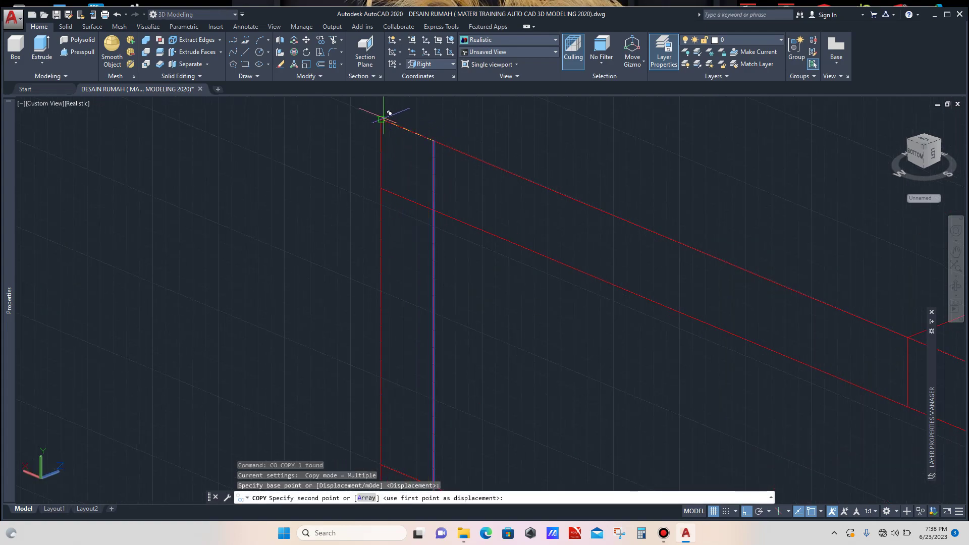
left_click(381, 119)
key("Escape")
scroll(374, 160, "down", 3)
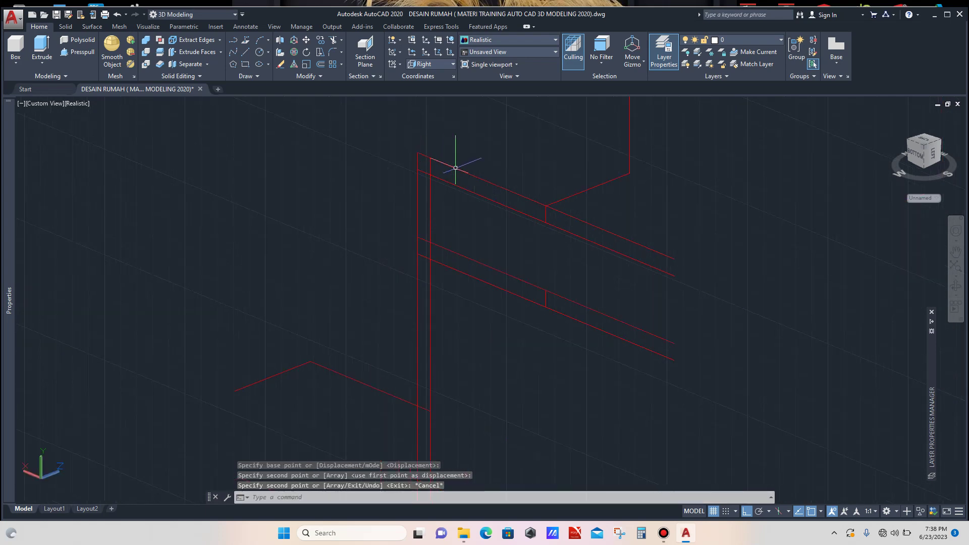
Step: Offset both top frame lines 10 units toward each other, inside the top frame strip
left_click(480, 155)
left_click(473, 182)
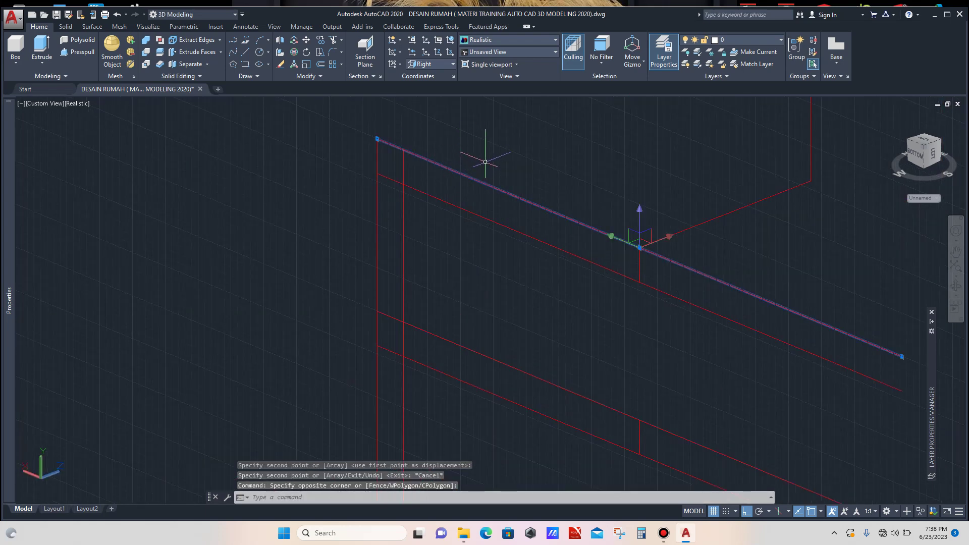
type("o")
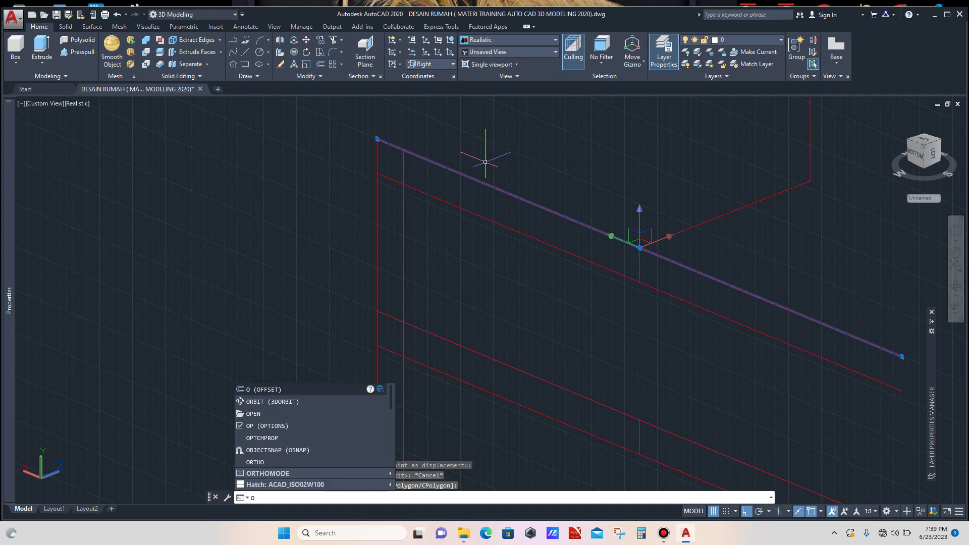
key("Return")
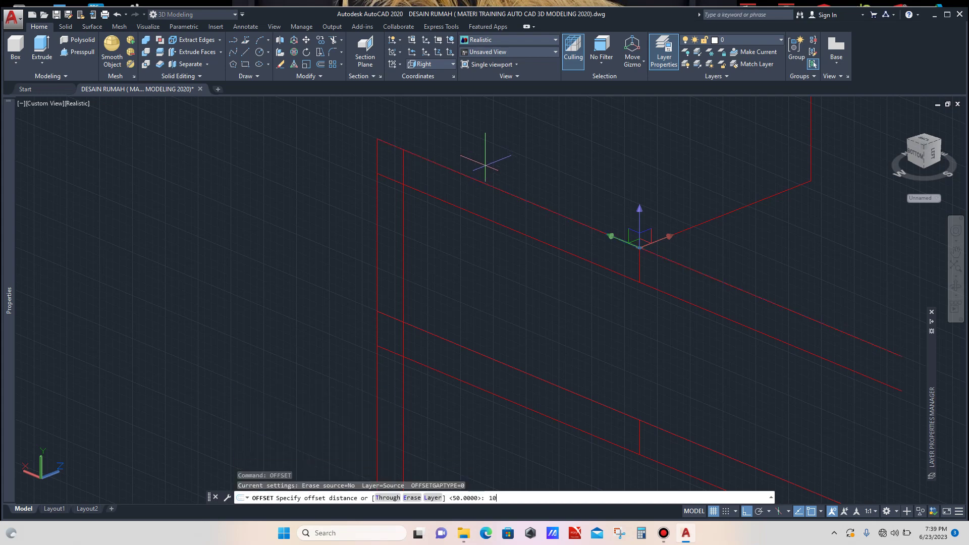
type("10")
key("Return")
left_click(469, 173)
scroll(462, 189, "up", 1)
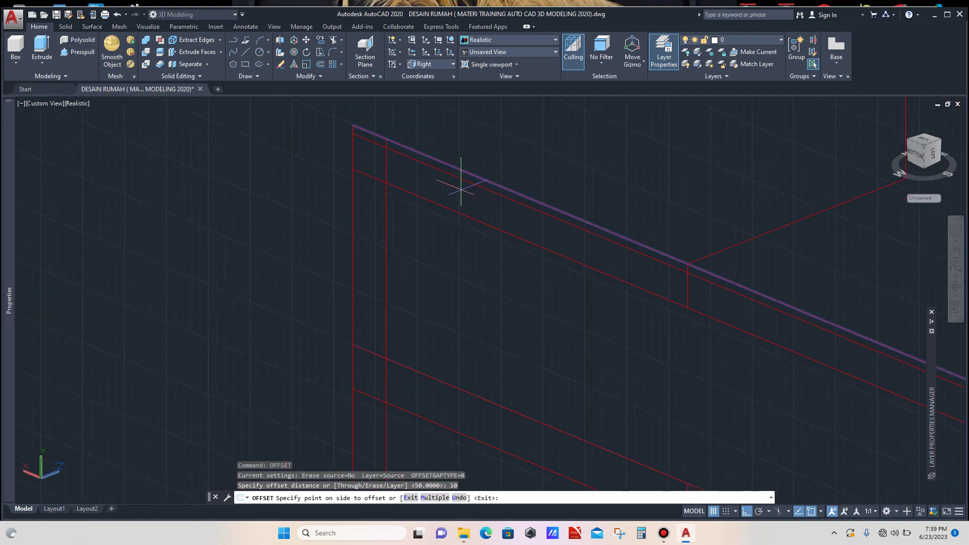
left_click(461, 190)
scroll(454, 211, "up", 2)
left_click(461, 203)
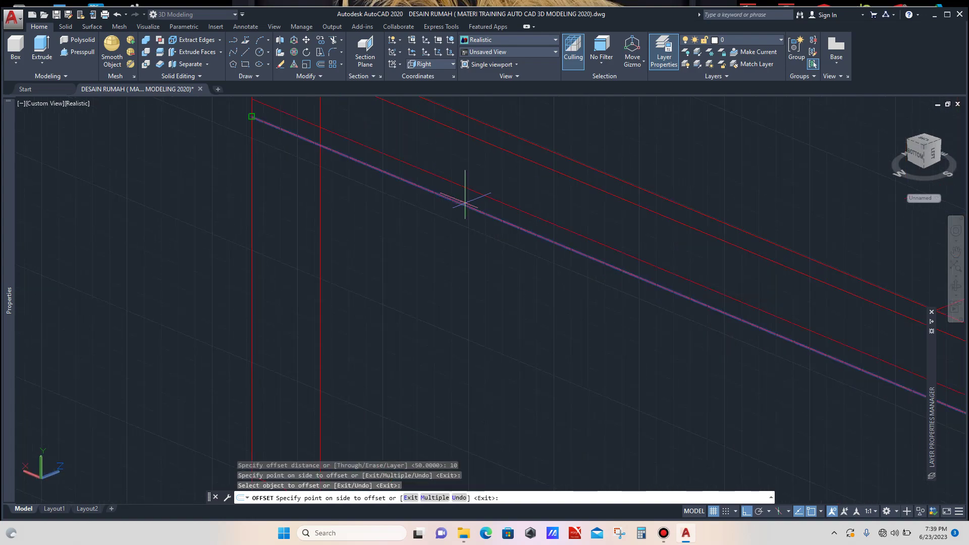
left_click(468, 207)
scroll(467, 206, "down", 3)
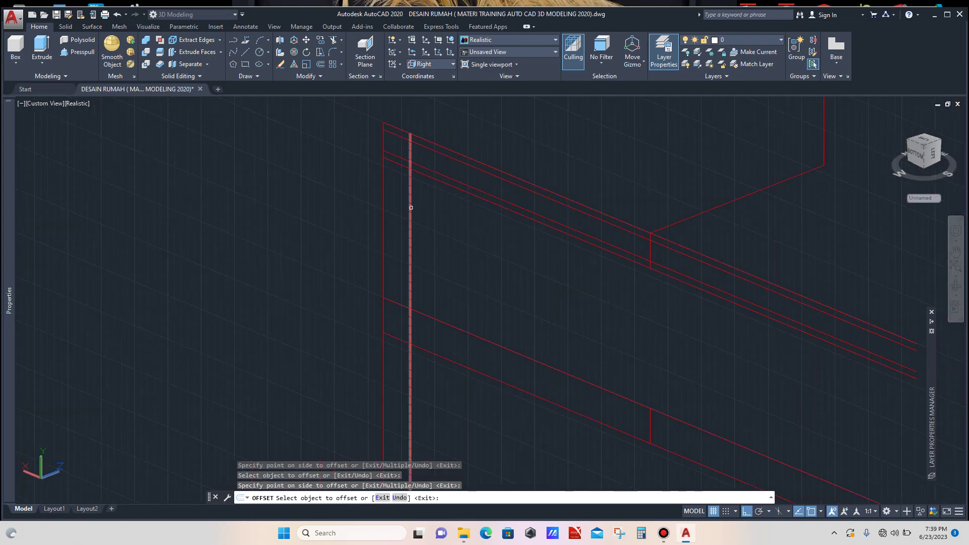
Step: Offset both vertical frame lines 10 units toward each other, inside the vertical frame strip
left_click(410, 212)
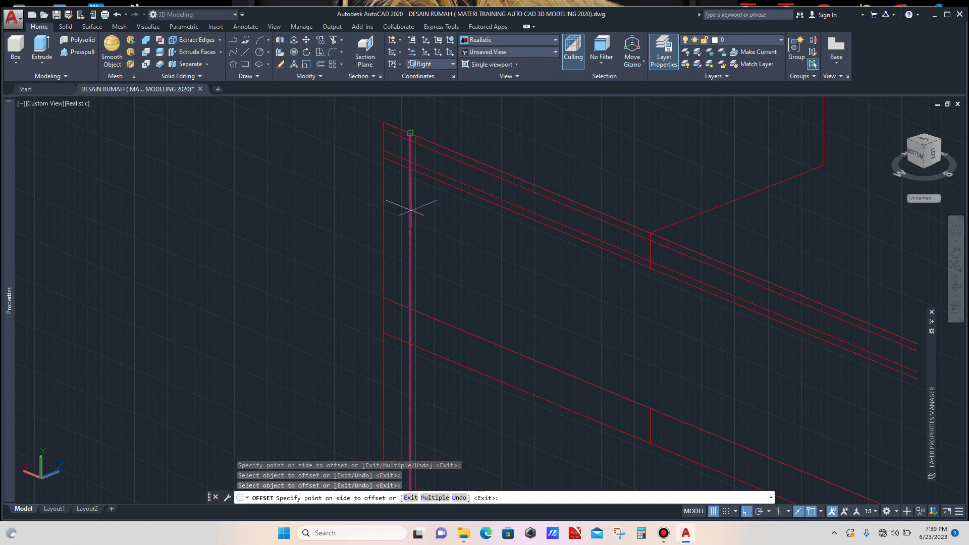
scroll(403, 213, "up", 2)
left_click(399, 213)
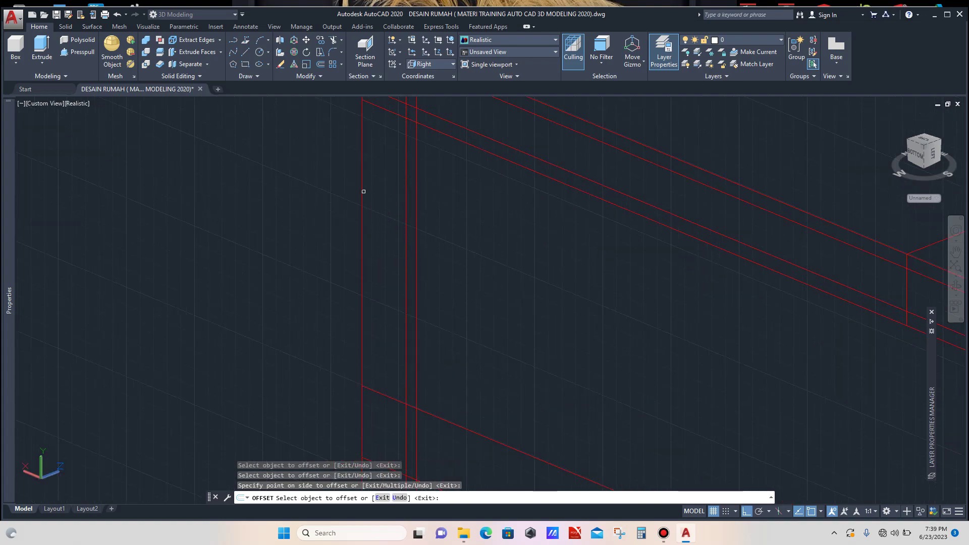
left_click(364, 191)
left_click(380, 187)
scroll(375, 192, "down", 3)
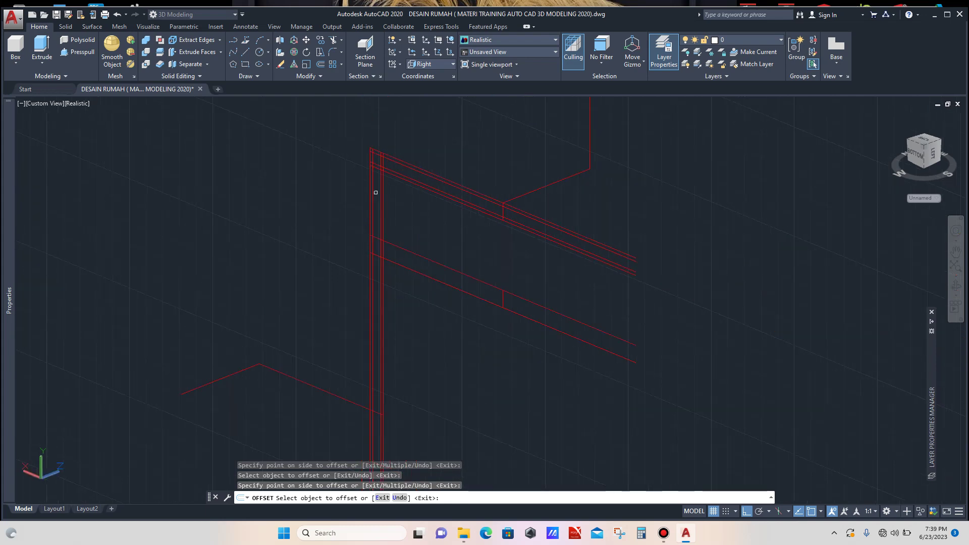
Step: Offset both crossbar lines 10 units toward each other, inside the crossbar strip
scroll(405, 242, "up", 3)
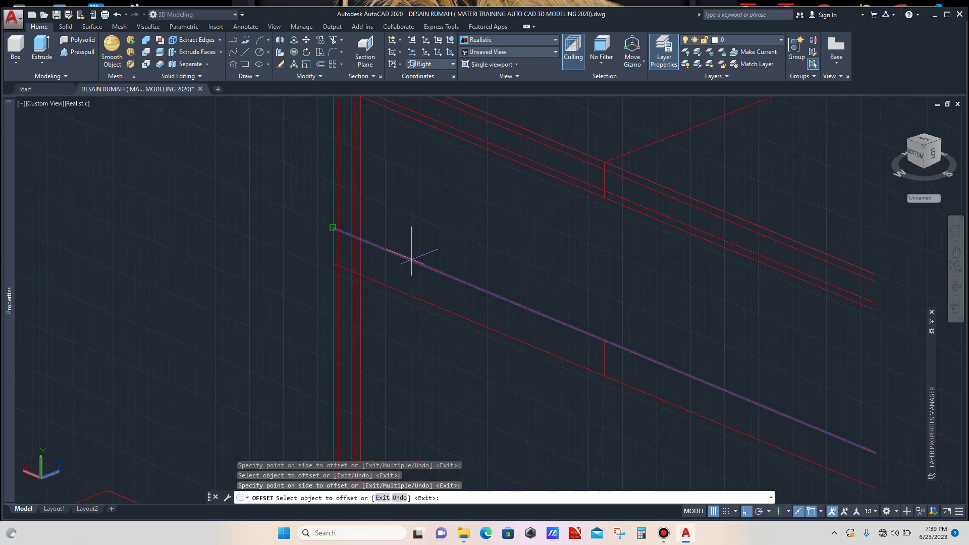
left_click(410, 257)
left_click(410, 285)
scroll(410, 285, "up", 3)
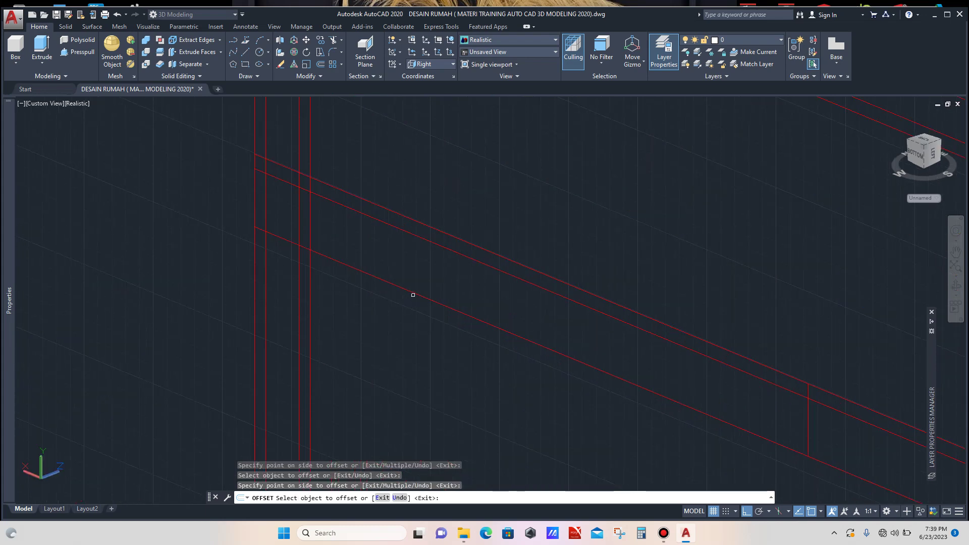
left_click(412, 295)
left_click(420, 280)
key("Escape")
scroll(447, 262, "down", 5)
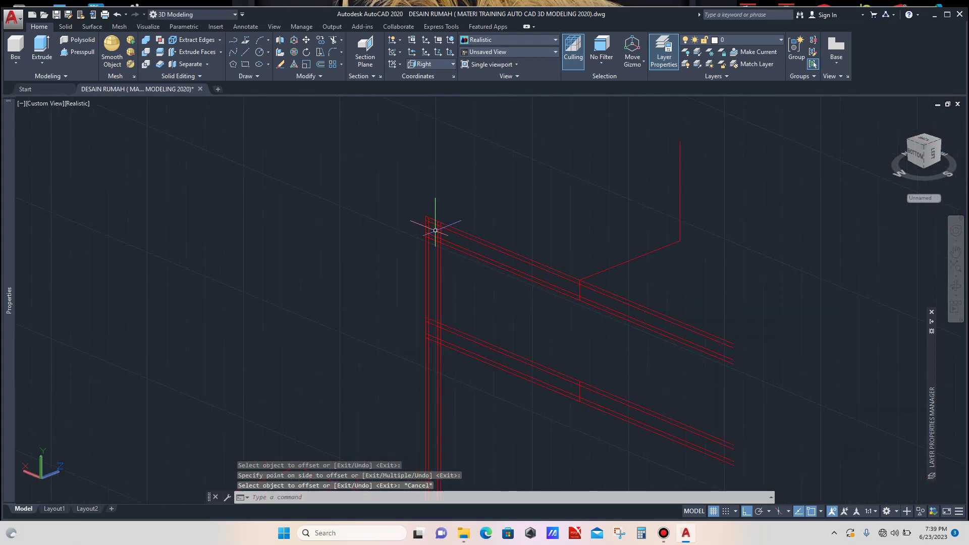
Step: Draw a short diagonal from the inner corner of the top and vertical frame to the intersection of their adjacent offset lines
scroll(434, 230, "up", 5)
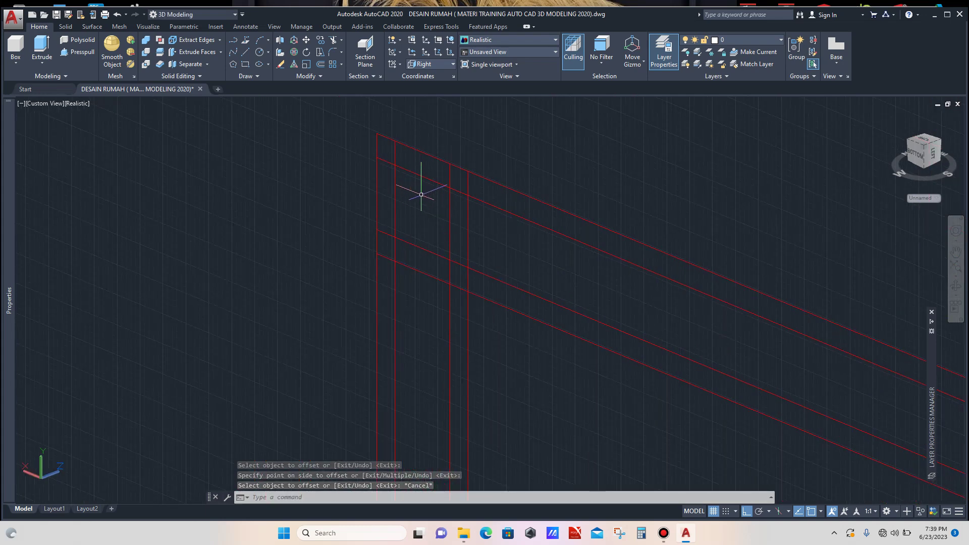
scroll(439, 188, "up", 3)
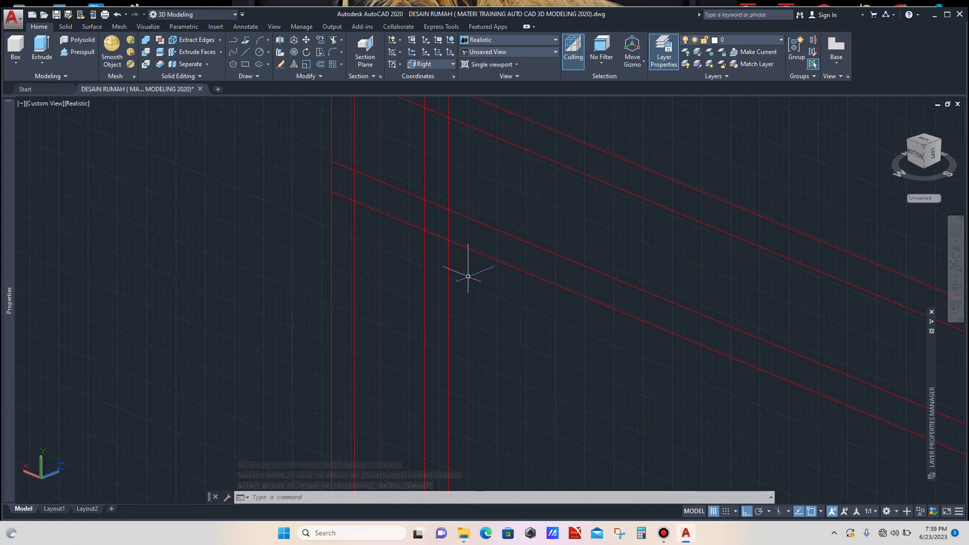
type("L")
key("Return")
scroll(459, 256, "up", 2)
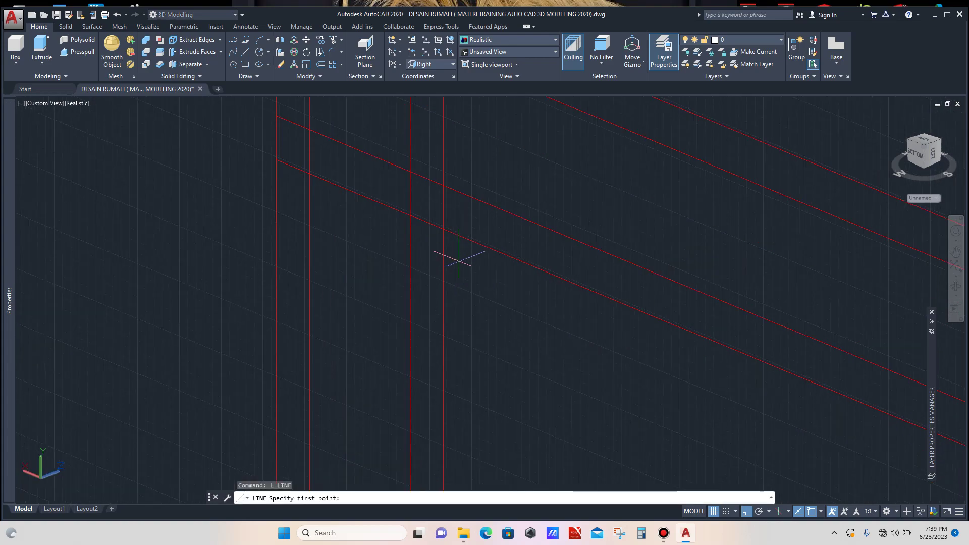
left_click(443, 229)
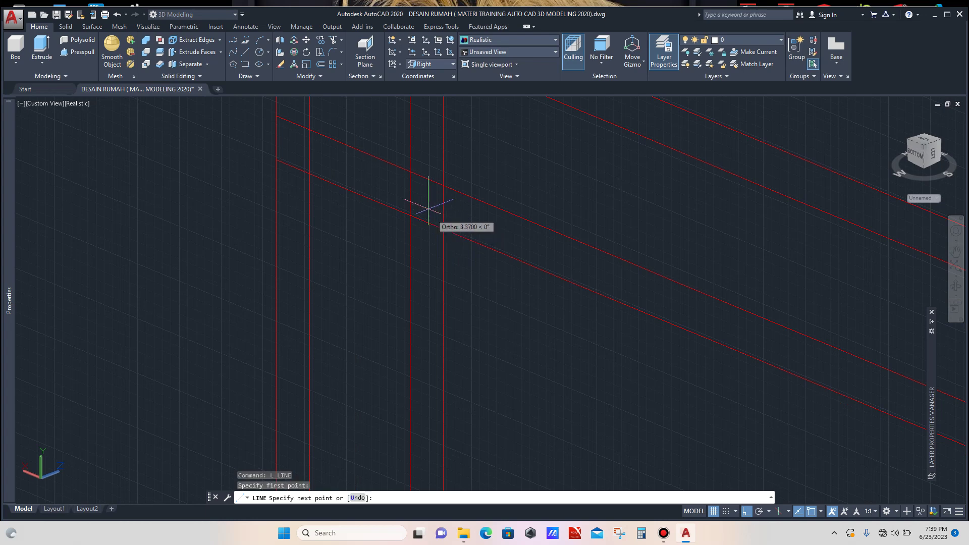
left_click(409, 171)
key("Escape")
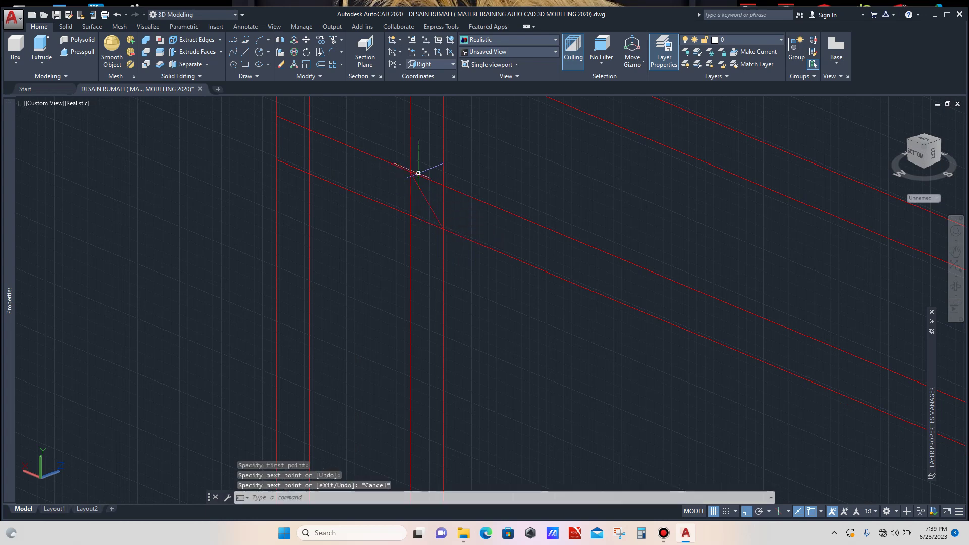
scroll(419, 171, "down", 3)
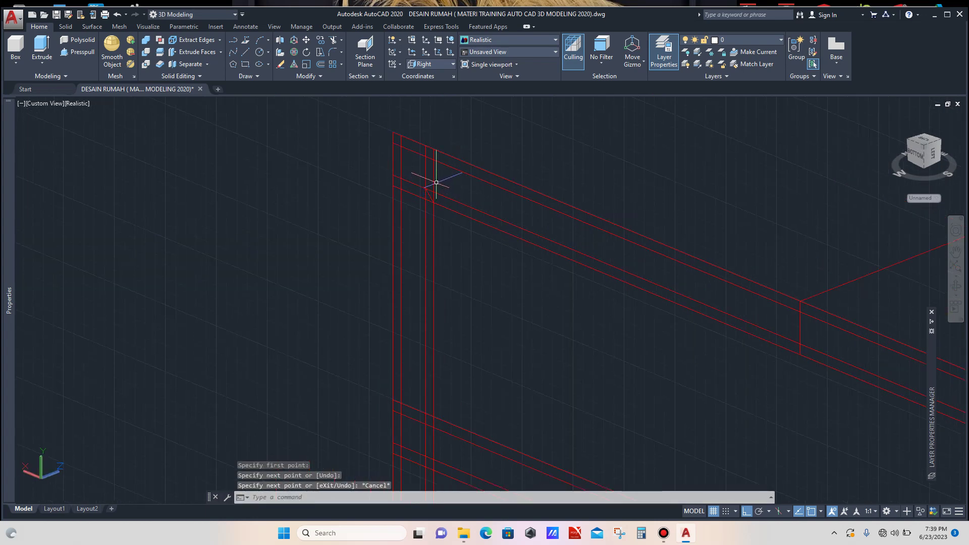
Step: Draw a short diagonal from the crossbar's upper edge at the vertical frame's inner line to the intersection of the adjacent offset lines
scroll(437, 179, "up", 4)
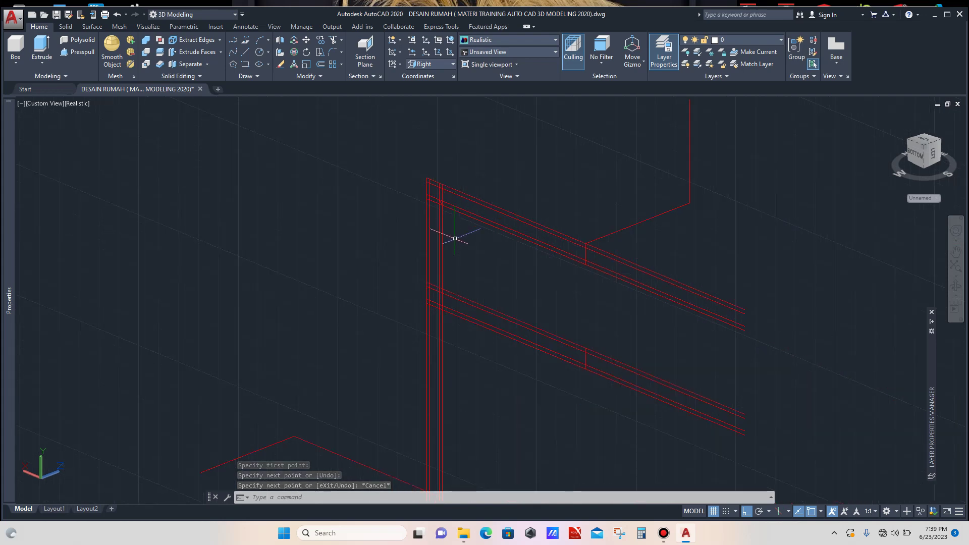
type("L")
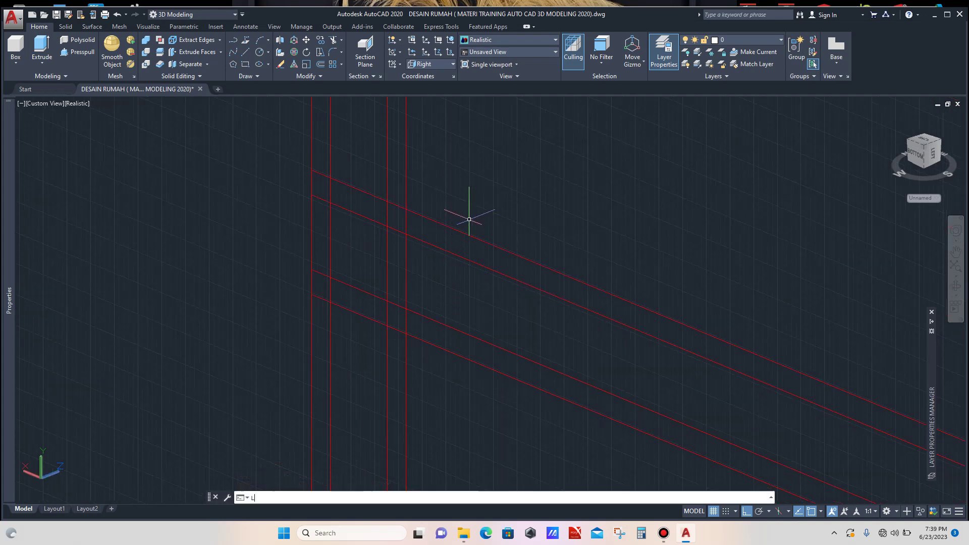
key("Return")
scroll(418, 209, "up", 1)
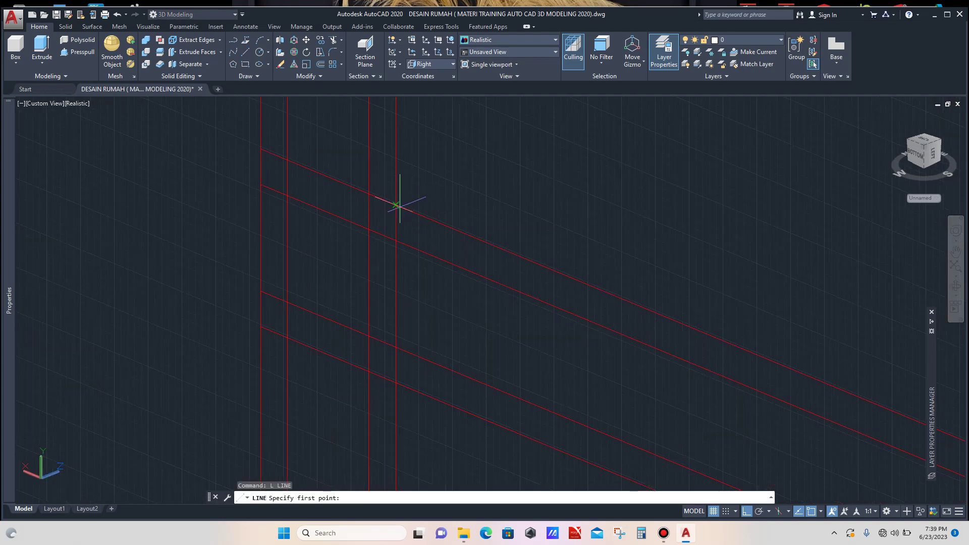
left_click(395, 205)
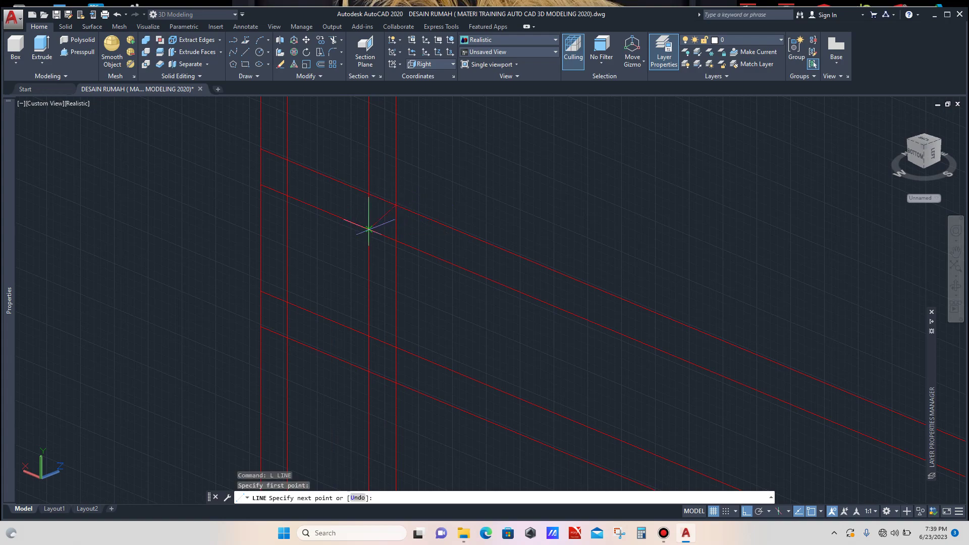
left_click(369, 229)
key("Escape")
scroll(418, 181, "down", 7)
Step: Draw a short diagonal from the crossbar's lower edge at the vertical frame's inner line to the intersection of the adjacent offset lines
scroll(424, 288, "up", 5)
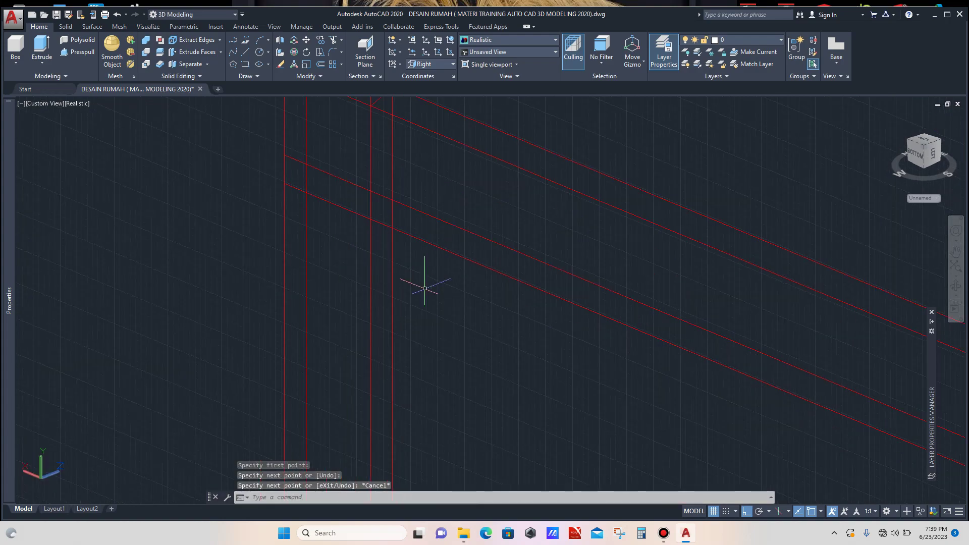
type("l")
key("Return")
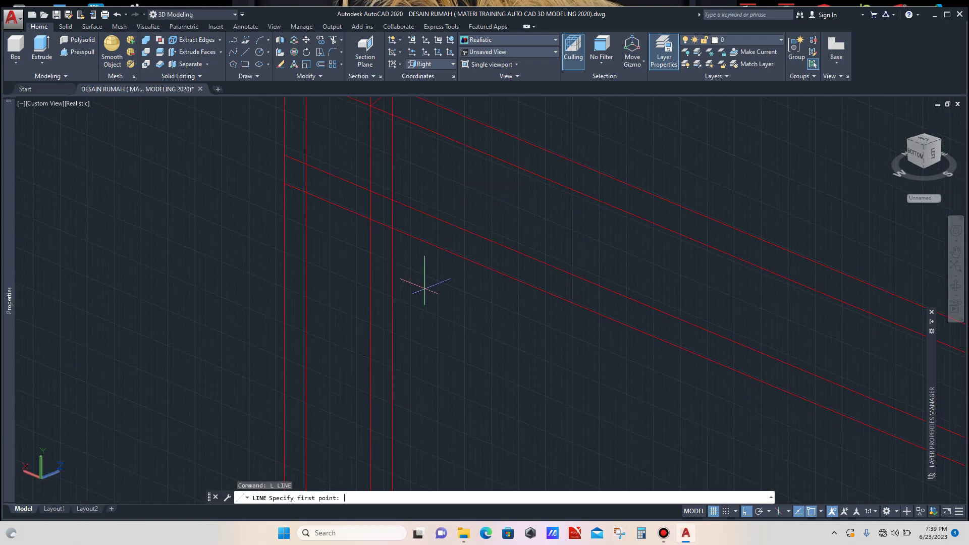
left_click(392, 228)
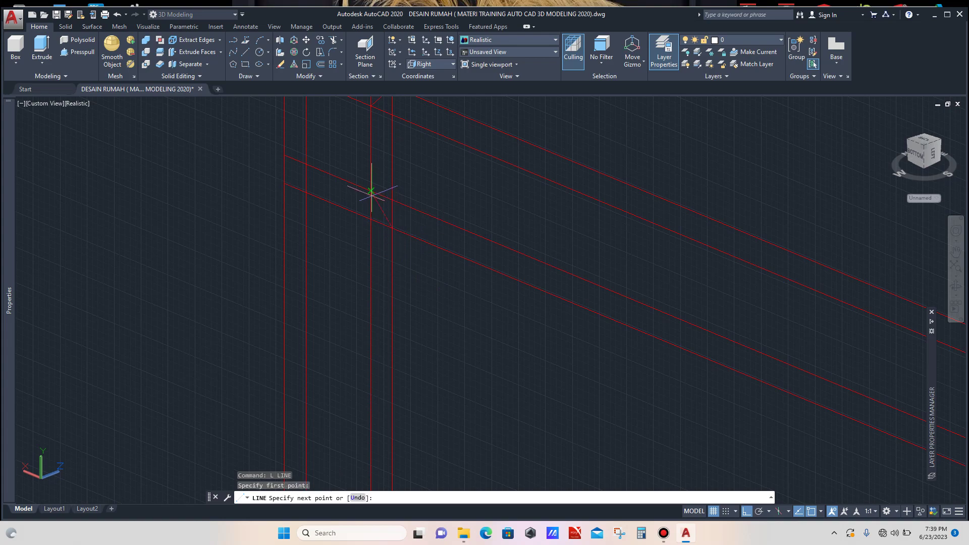
left_click(371, 191)
key("Escape")
scroll(406, 264, "down", 8)
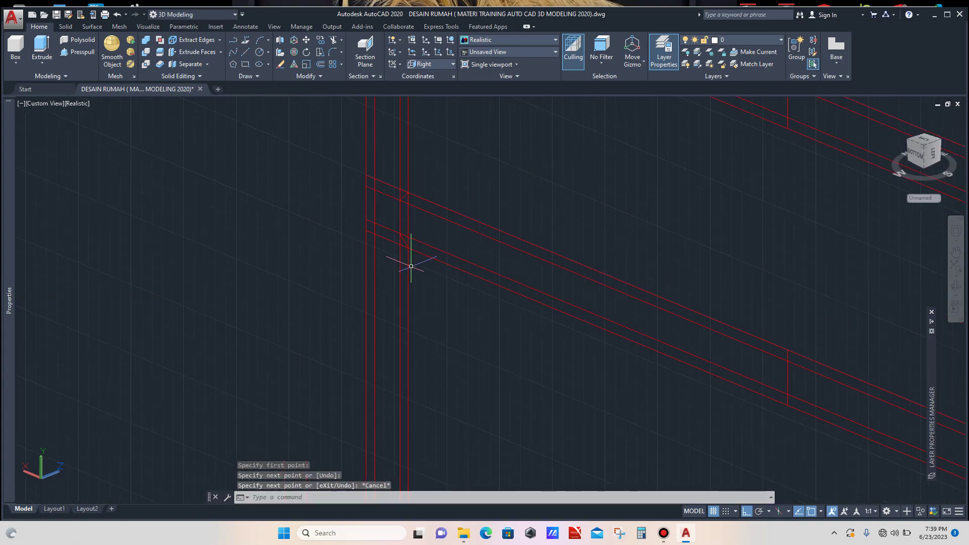
Step: Draw a rectangle in the top corner joint between opposite intersections of the vertical frame's and top frame's inner offset lines
scroll(401, 156, "up", 6)
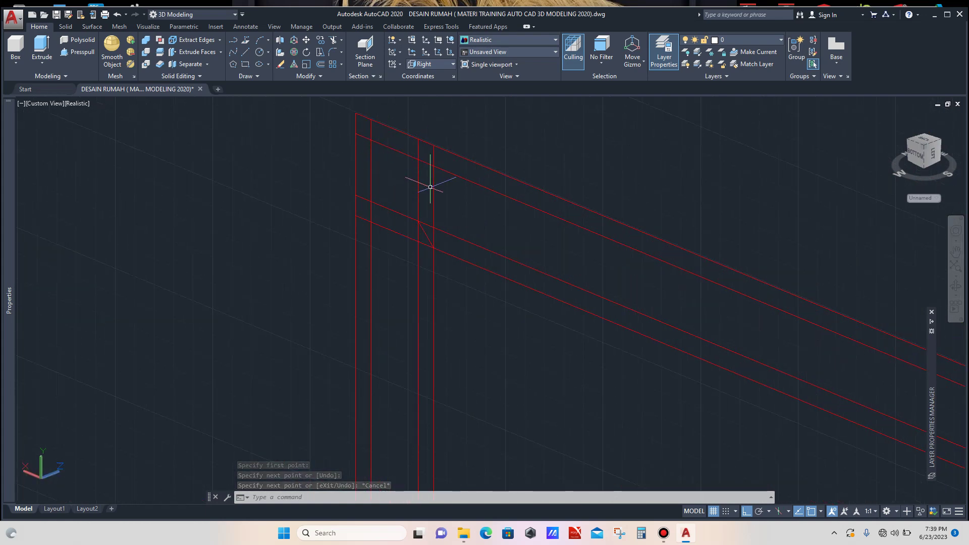
scroll(410, 259, "down", 1)
scroll(400, 177, "down", 3)
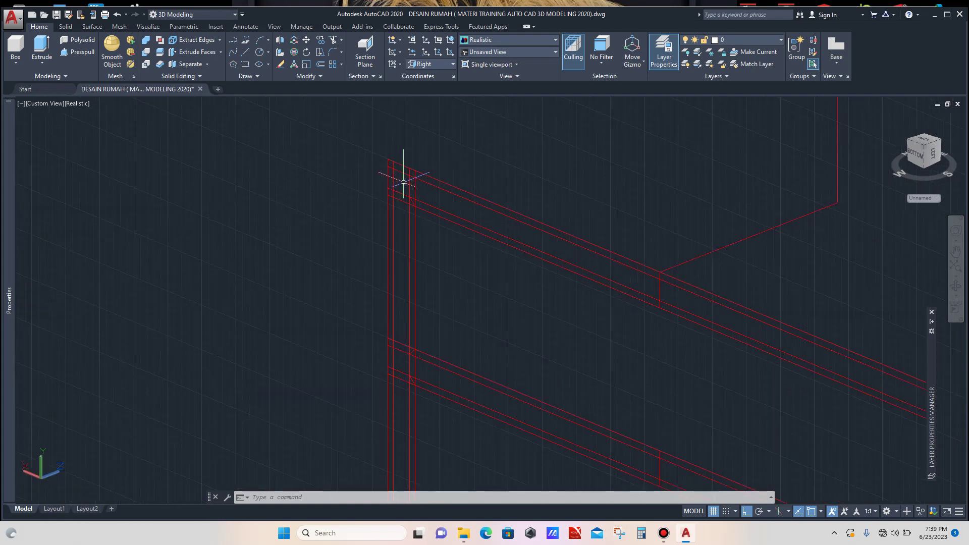
scroll(487, 164, "down", 2)
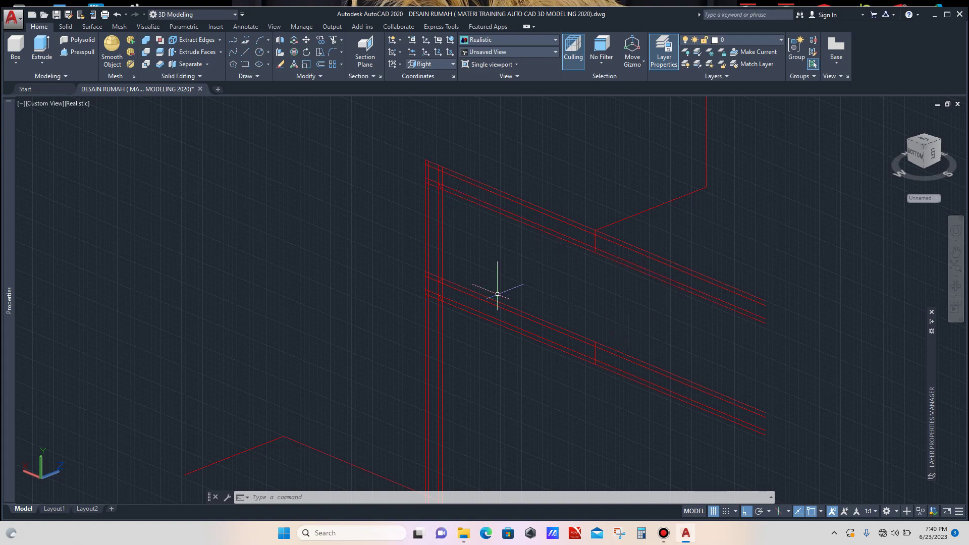
scroll(482, 224, "down", 2)
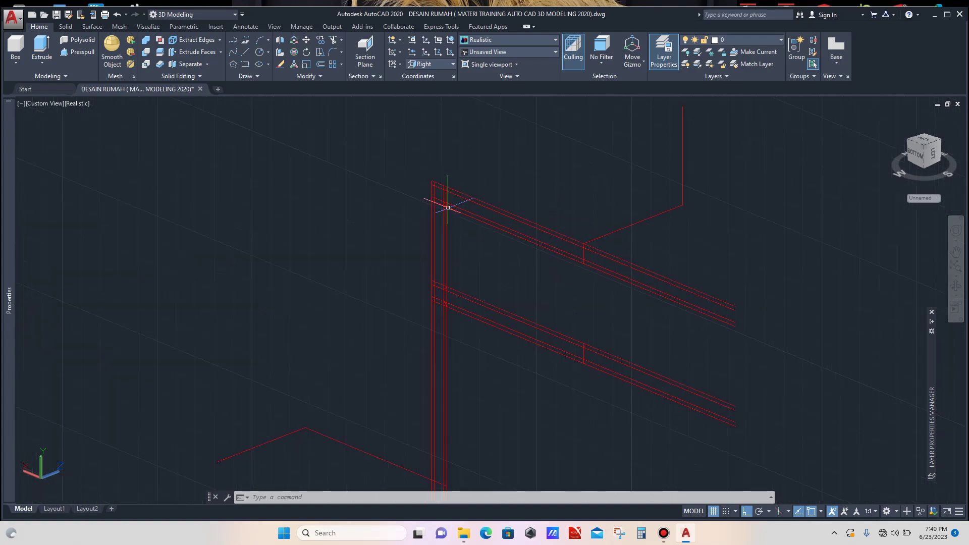
scroll(444, 183, "up", 6)
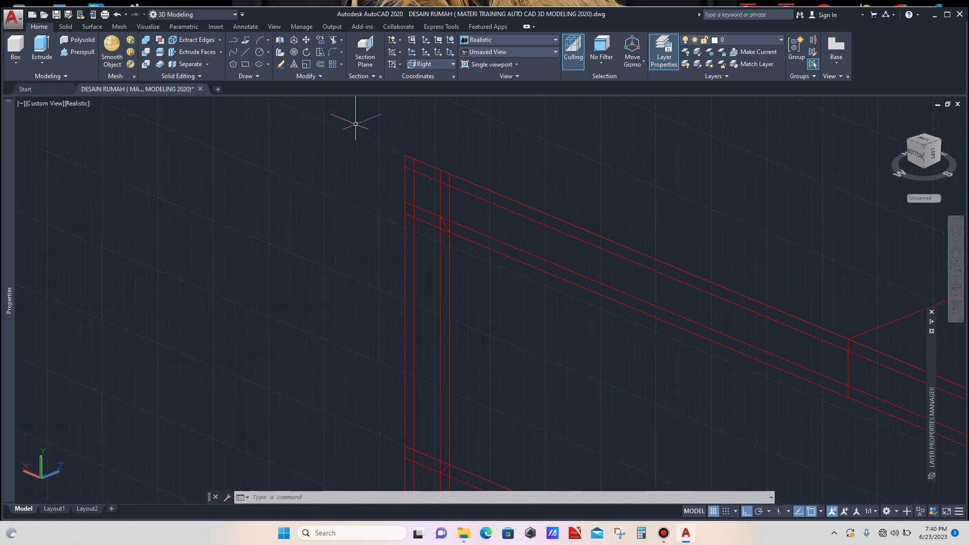
left_click(246, 65)
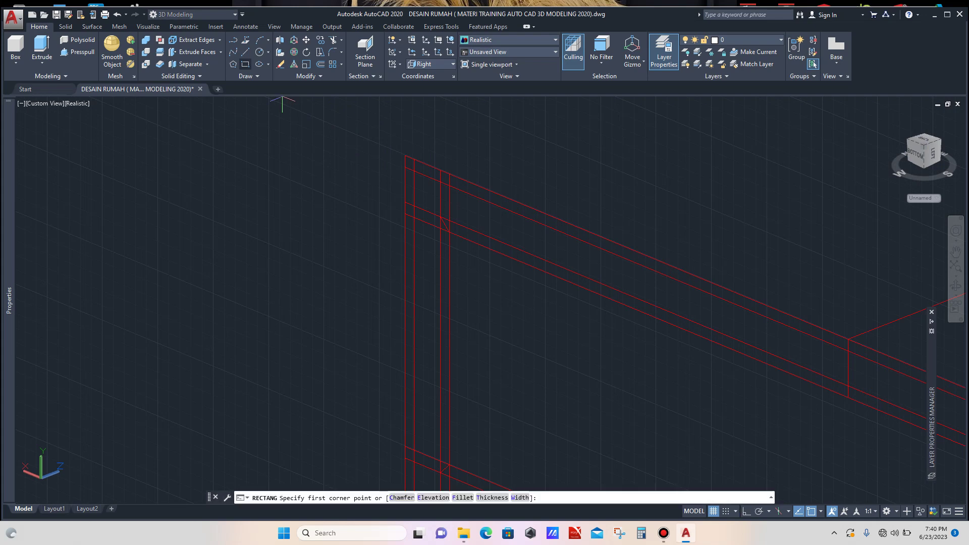
scroll(430, 160, "up", 2)
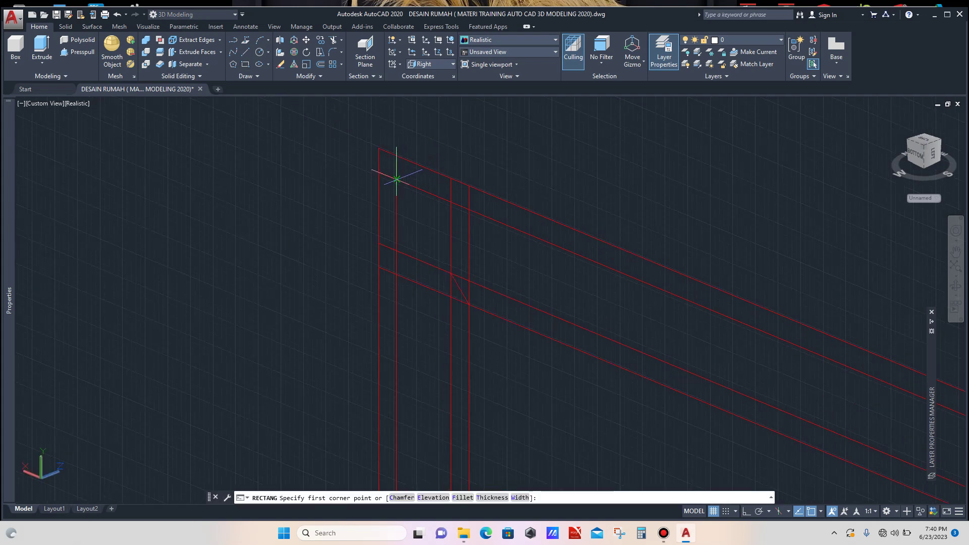
left_click(396, 179)
scroll(448, 272, "up", 1)
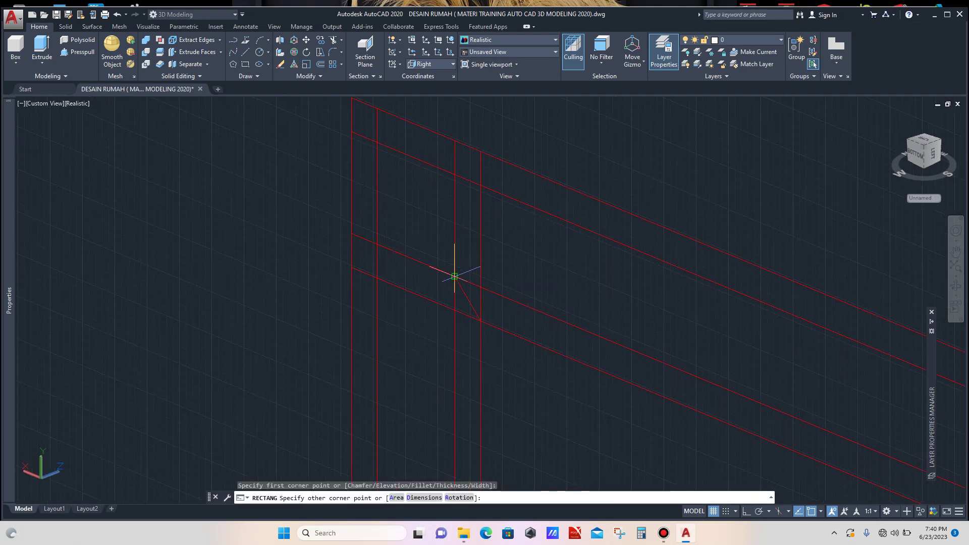
key("Escape")
scroll(386, 196, "down", 3)
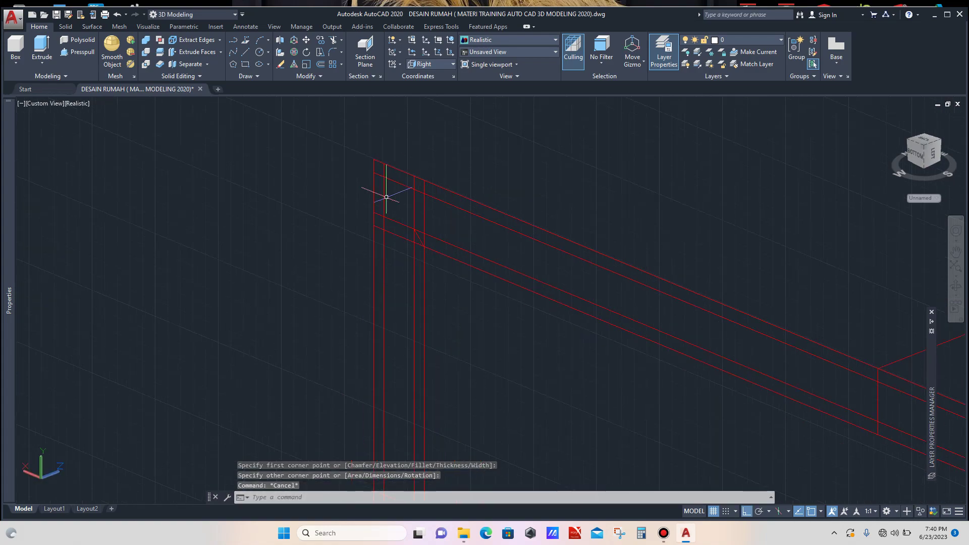
Step: Draw a rectangle in the crossbar joint between opposite intersections of the crossbar's and vertical frame's inner offset lines
scroll(392, 194, "down", 2)
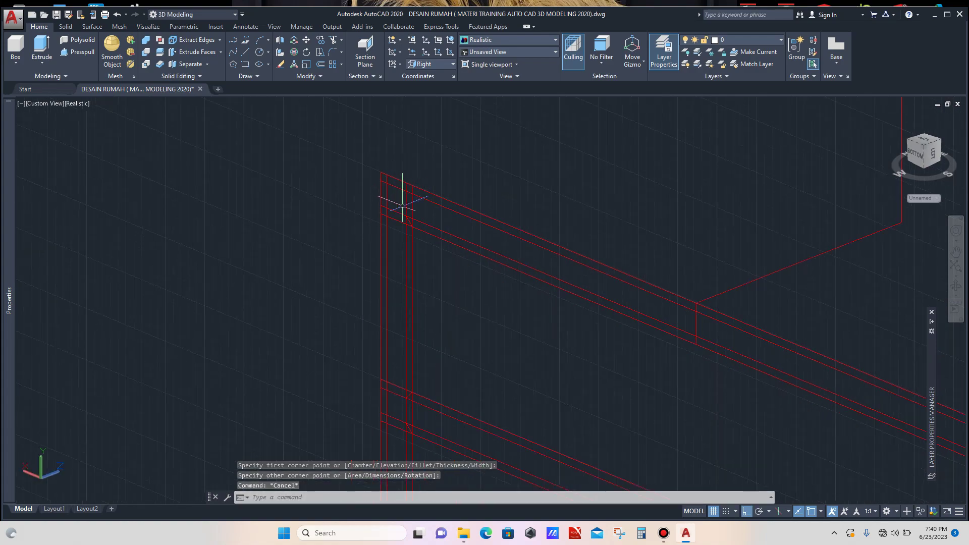
scroll(402, 205, "up", 4)
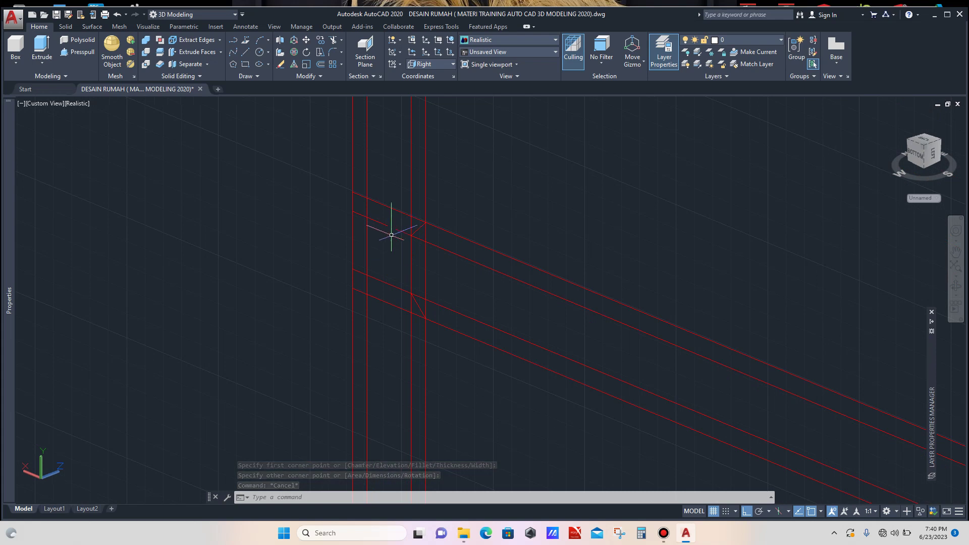
left_click(245, 64)
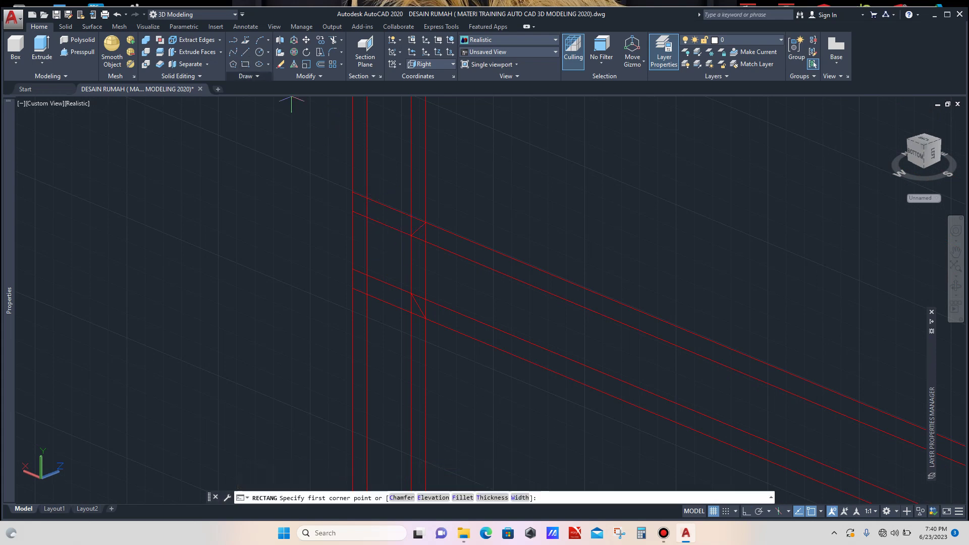
scroll(347, 210, "up", 2)
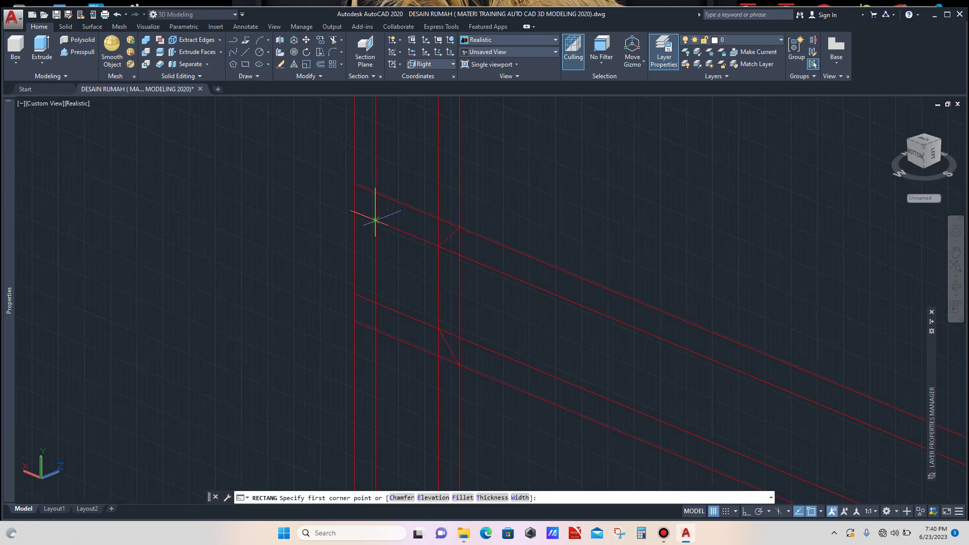
left_click(374, 219)
scroll(424, 303, "up", 2)
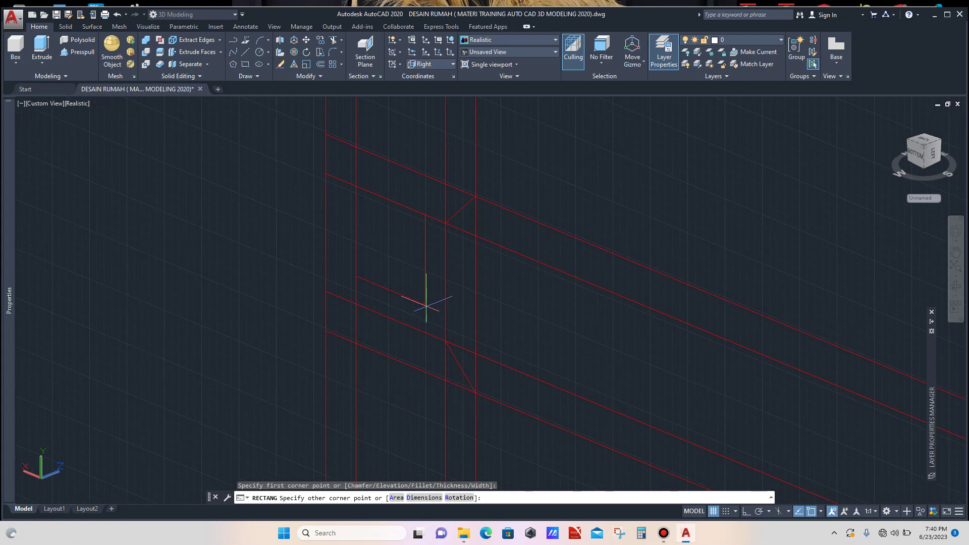
left_click(444, 341)
scroll(424, 303, "down", 3)
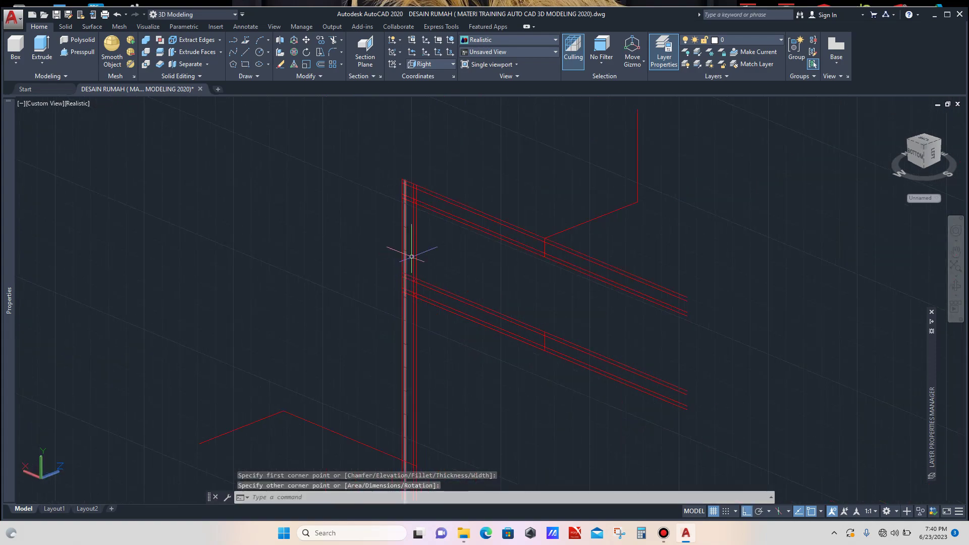
Step: Start a polyline at the top frame's upper edge, run it down the vertical offset line to the lower offset intersection and along the diagonal
scroll(417, 195, "up", 1)
scroll(418, 194, "up", 3)
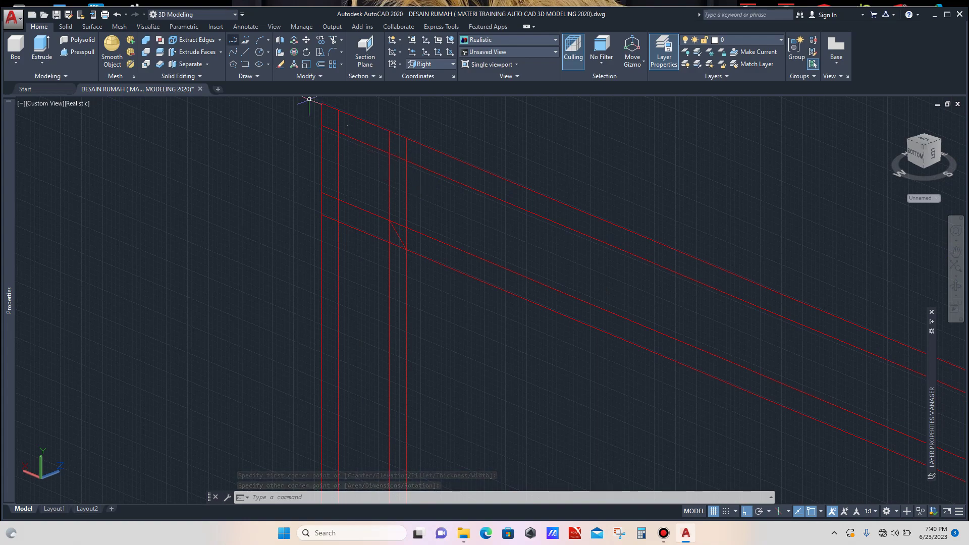
type("pl")
key("Return")
scroll(401, 123, "up", 3)
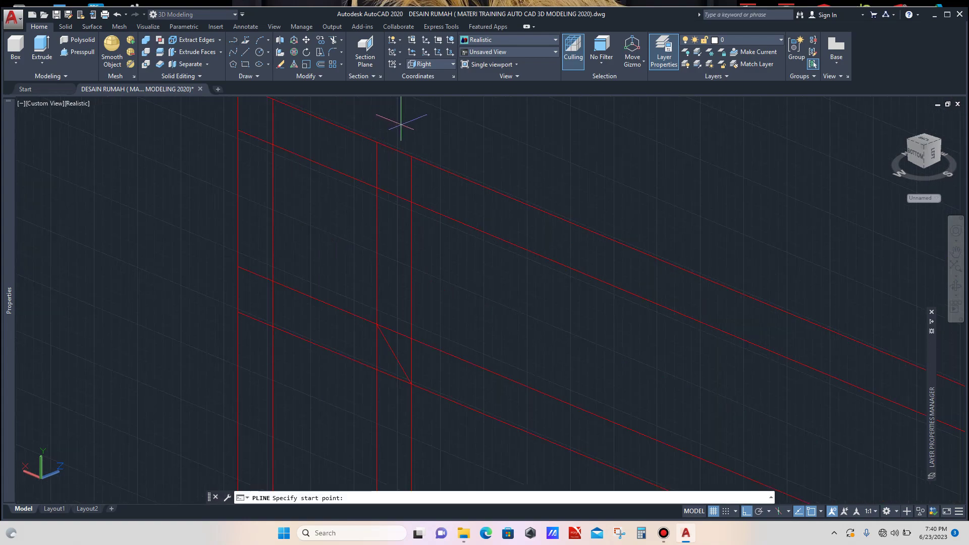
left_click(378, 142)
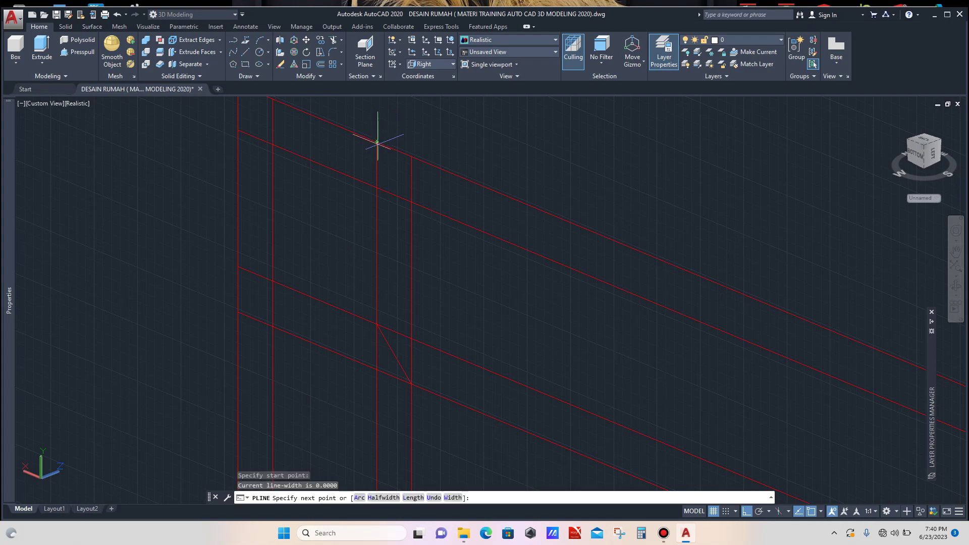
scroll(379, 143, "down", 3)
left_click(376, 240)
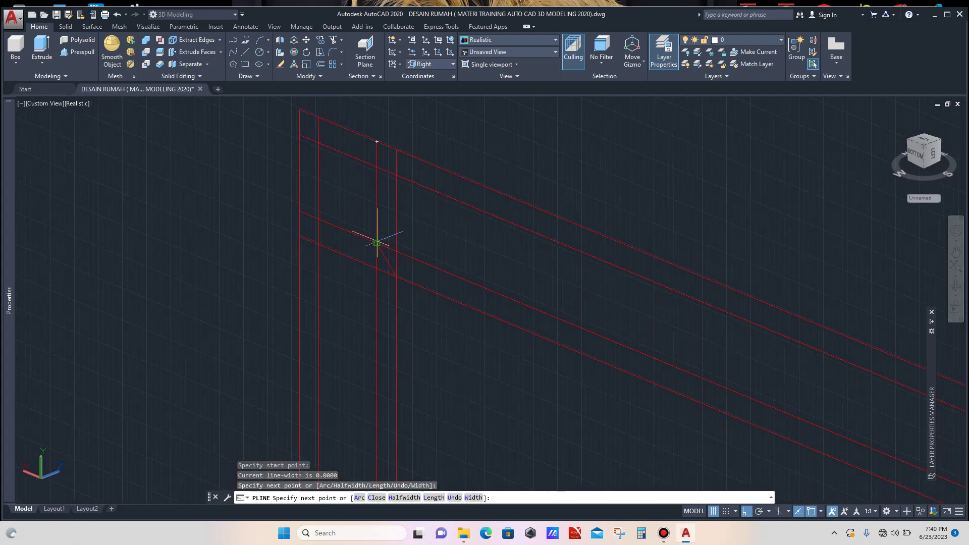
left_click(394, 274)
Step: Continue the polyline along the top frame's lower edge to the short vertical line at midspan and up it to the upper edge
scroll(389, 269, "down", 3)
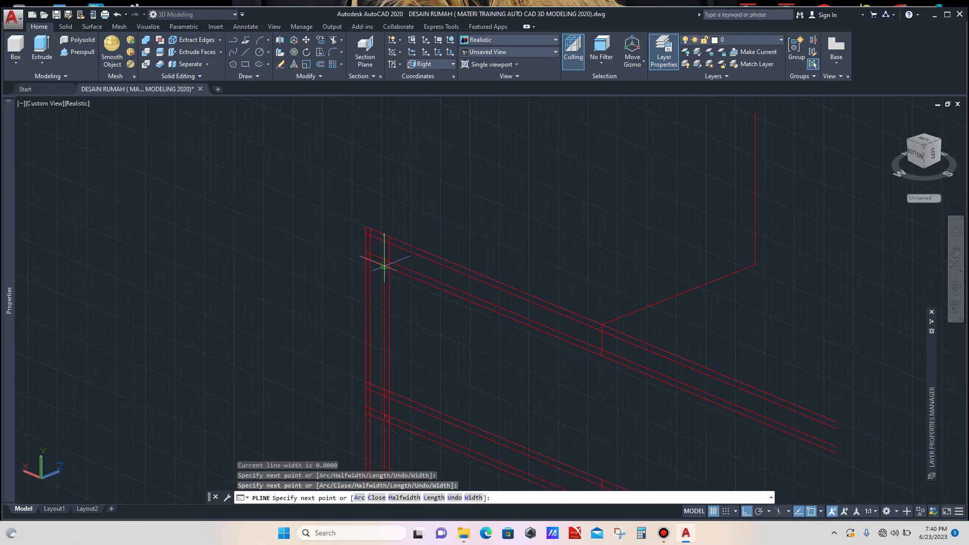
scroll(555, 341, "up", 3)
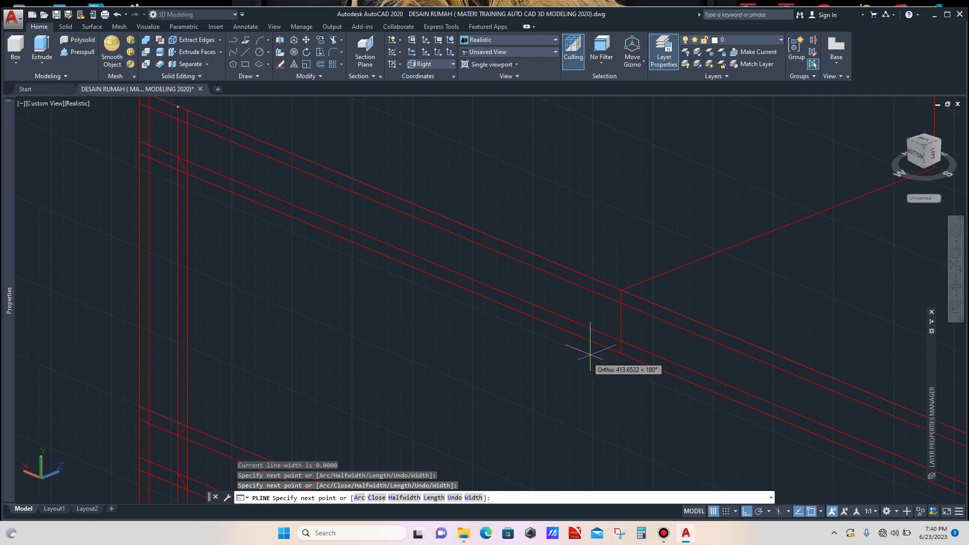
left_click(620, 342)
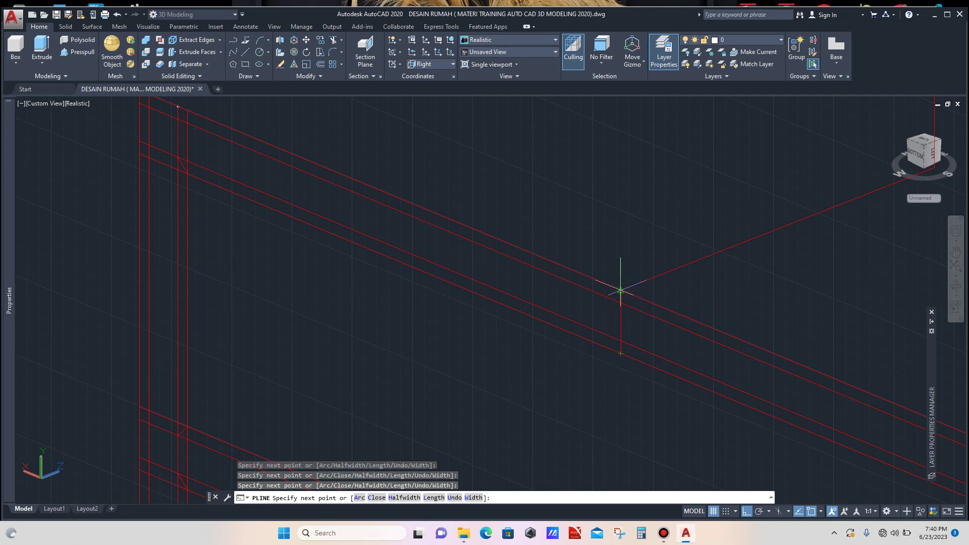
left_click(621, 290)
scroll(555, 262, "down", 3)
scroll(505, 247, "up", 2)
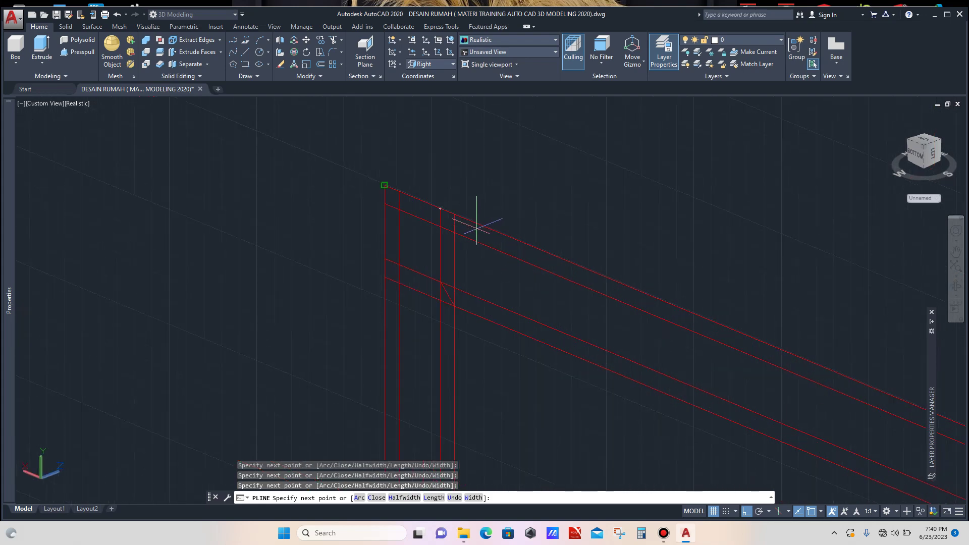
scroll(437, 207, "up", 2)
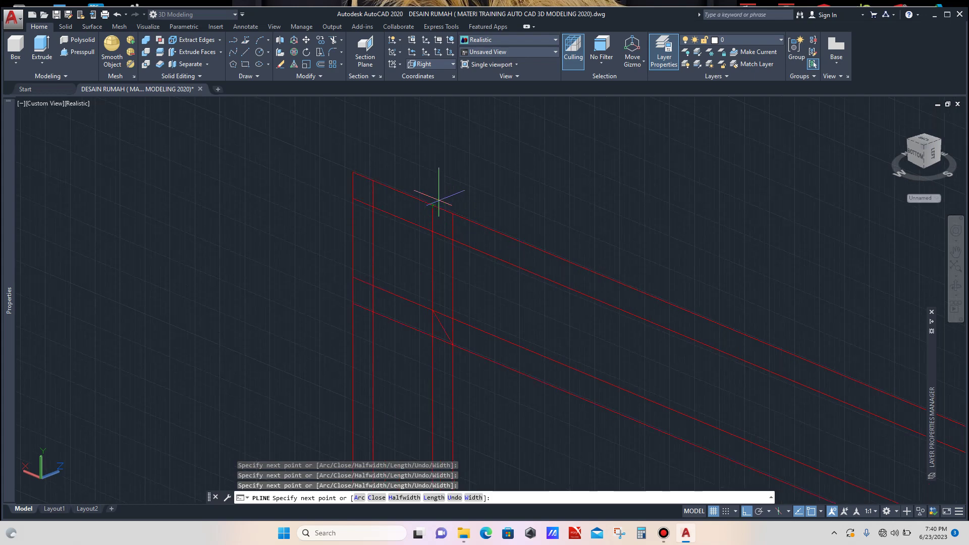
key("Escape")
scroll(405, 156, "down", 4)
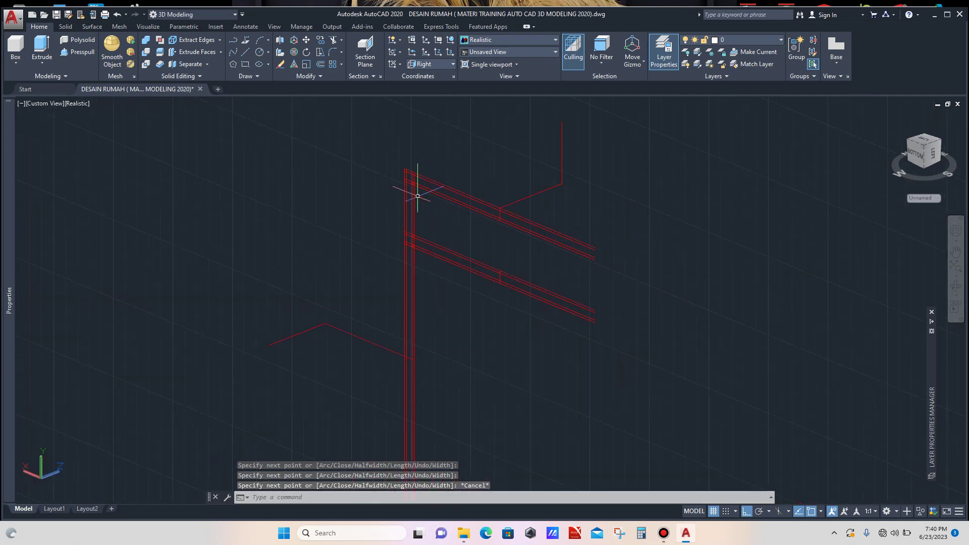
Step: Start a polyline at the crossbar's upper edge, tracing the upper diagonal, the vertical offset line and the lower diagonal of its joint
scroll(417, 196, "up", 3)
scroll(421, 224, "up", 3)
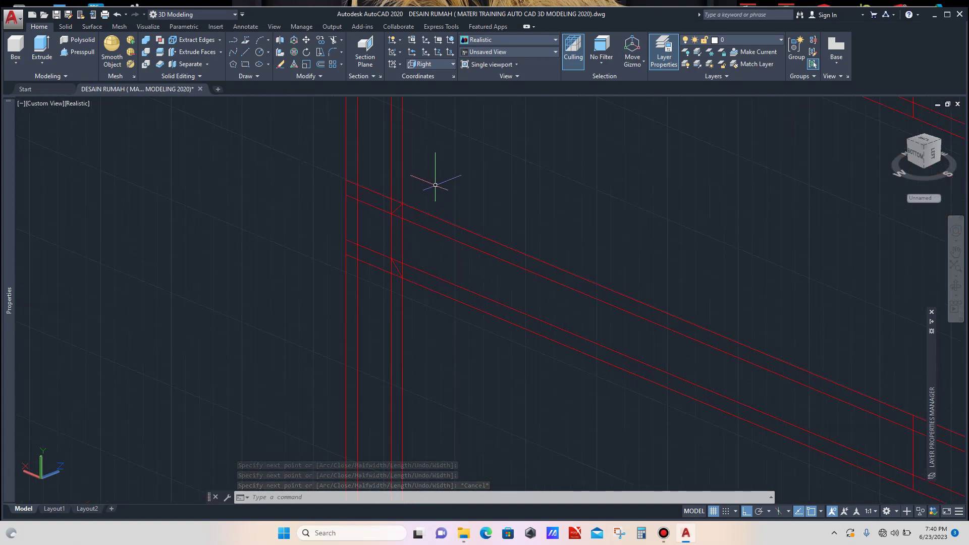
key("Return")
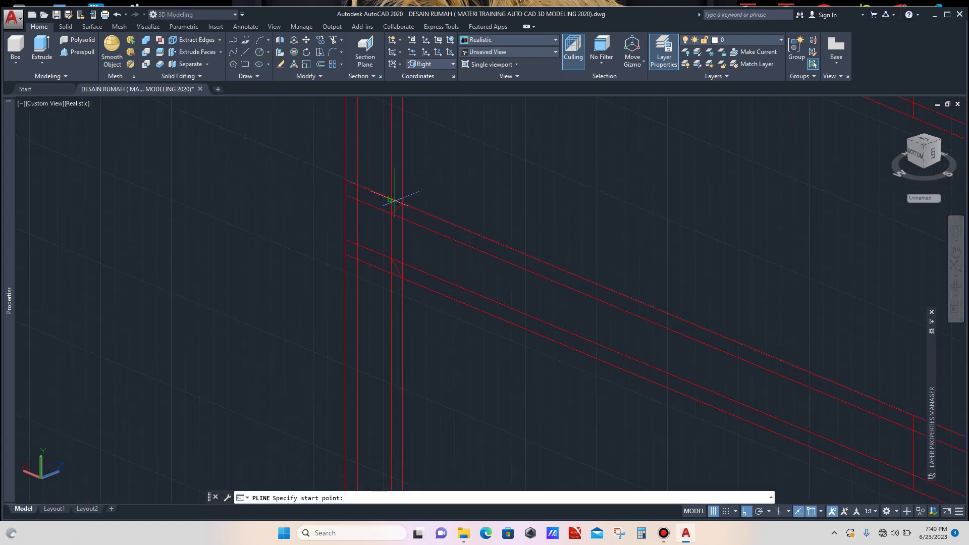
scroll(405, 201, "up", 3)
left_click(409, 206)
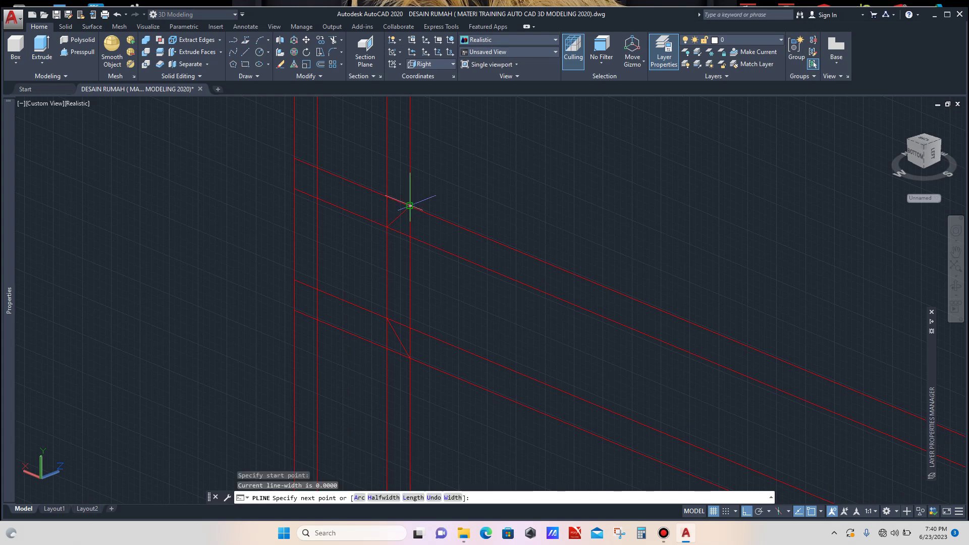
left_click(387, 226)
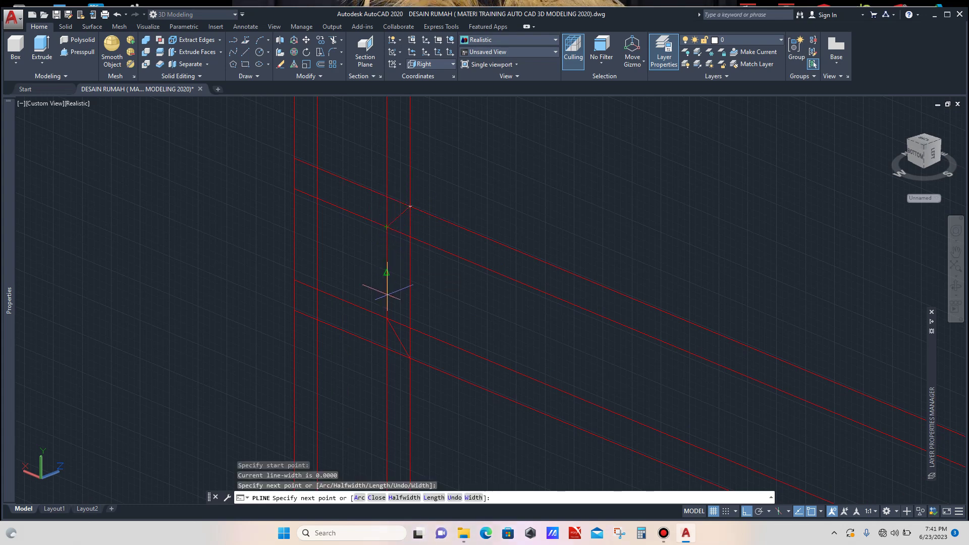
left_click(387, 319)
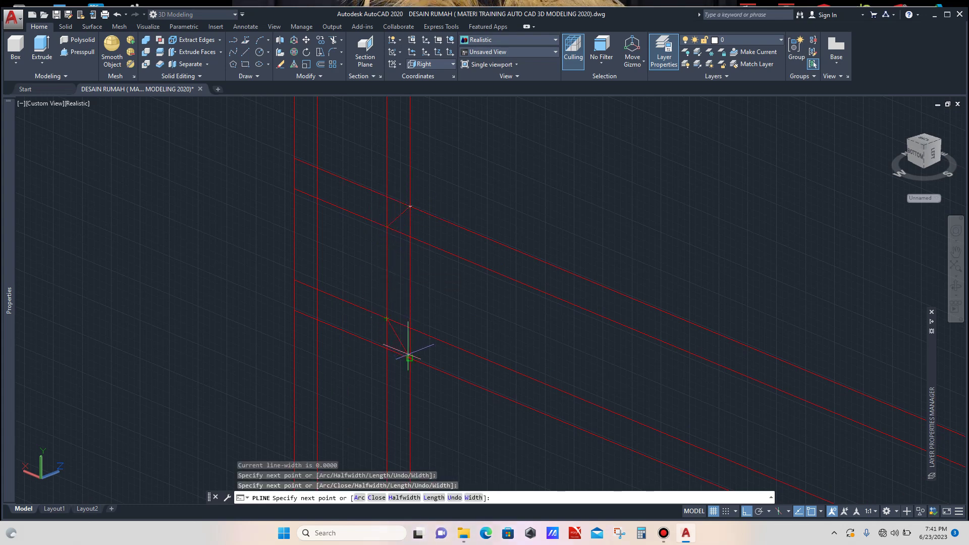
left_click(409, 358)
Step: Continue the polyline along the crossbar's lower edge to the short midspan line, up it, and back to the starting point
scroll(388, 313, "down", 7)
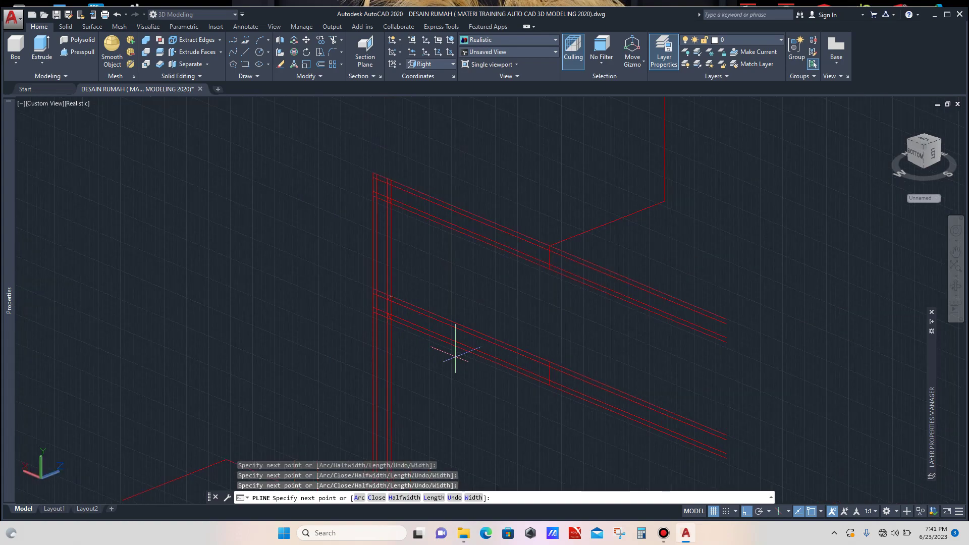
scroll(527, 386, "up", 4)
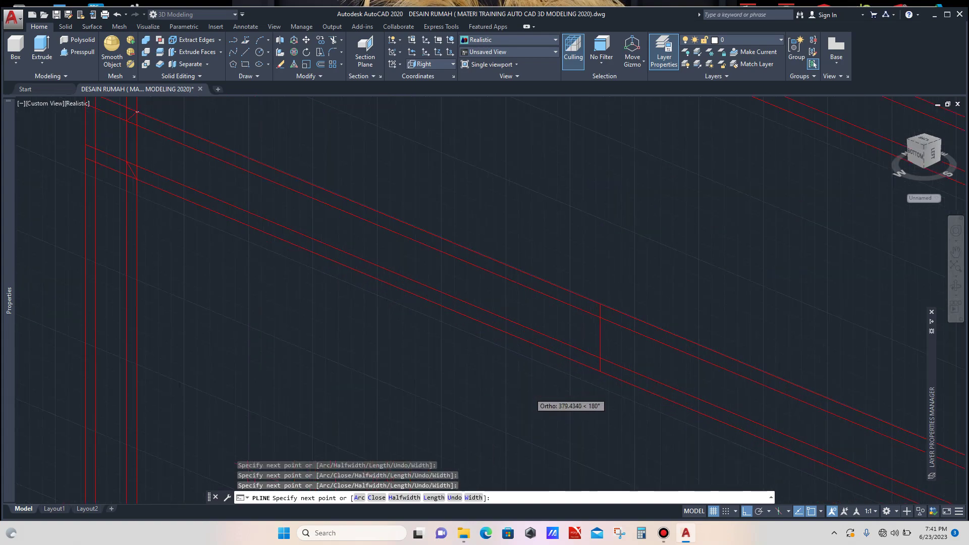
left_click(600, 372)
left_click(600, 306)
scroll(592, 305, "down", 6)
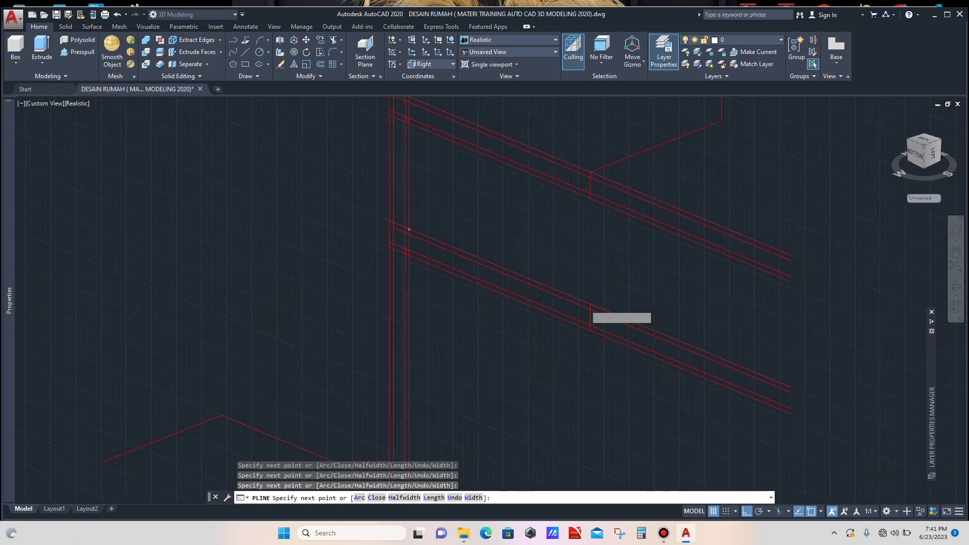
scroll(497, 272, "up", 6)
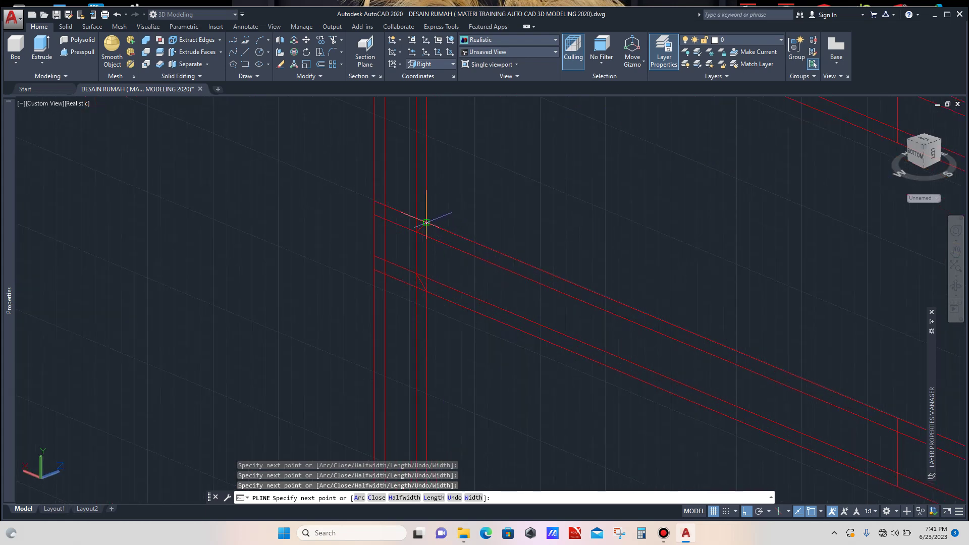
key("Escape")
scroll(441, 208, "down", 4)
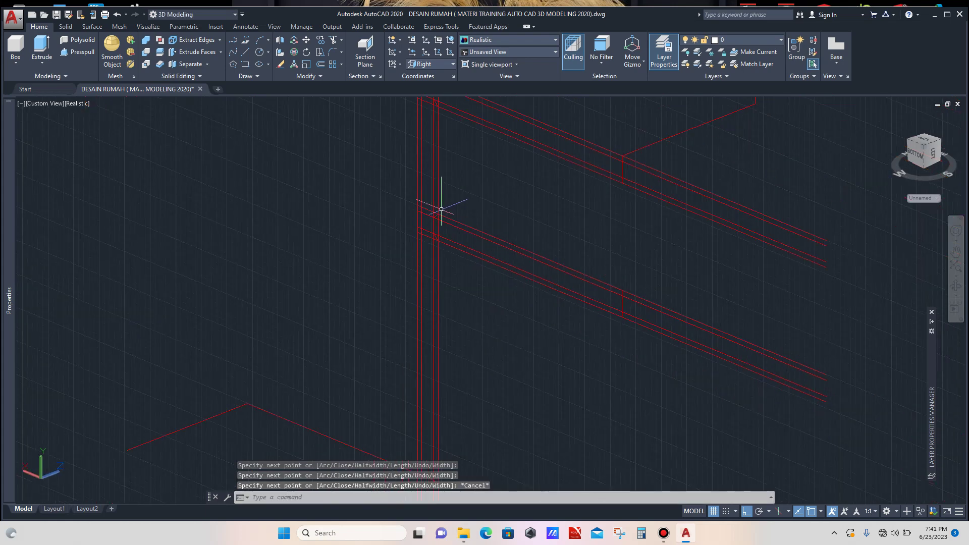
Step: Start a polyline at the frame's outer top corner, tracing the top edge, the vertical inner offset line and the top joint's diagonal
scroll(441, 209, "down", 7)
scroll(443, 184, "up", 5)
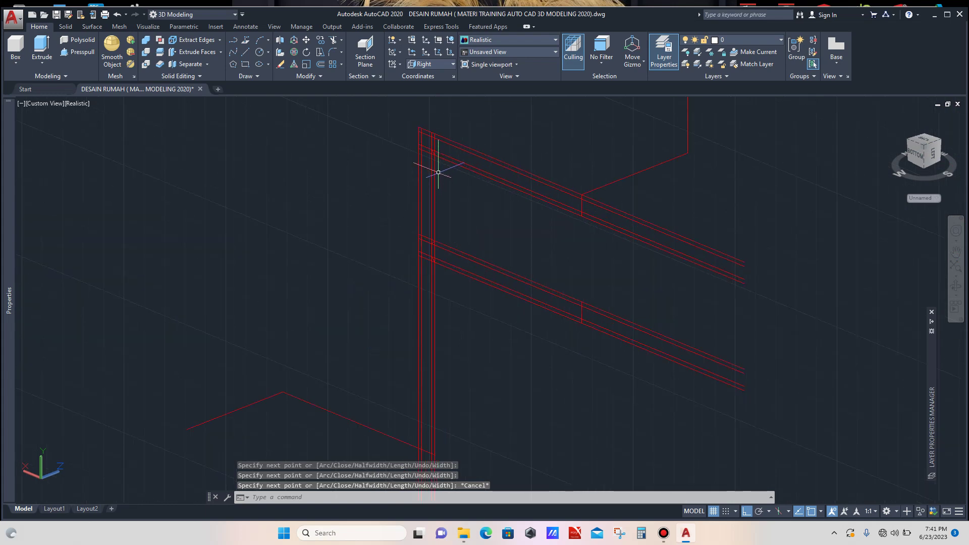
scroll(424, 129, "up", 3)
scroll(425, 129, "up", 3)
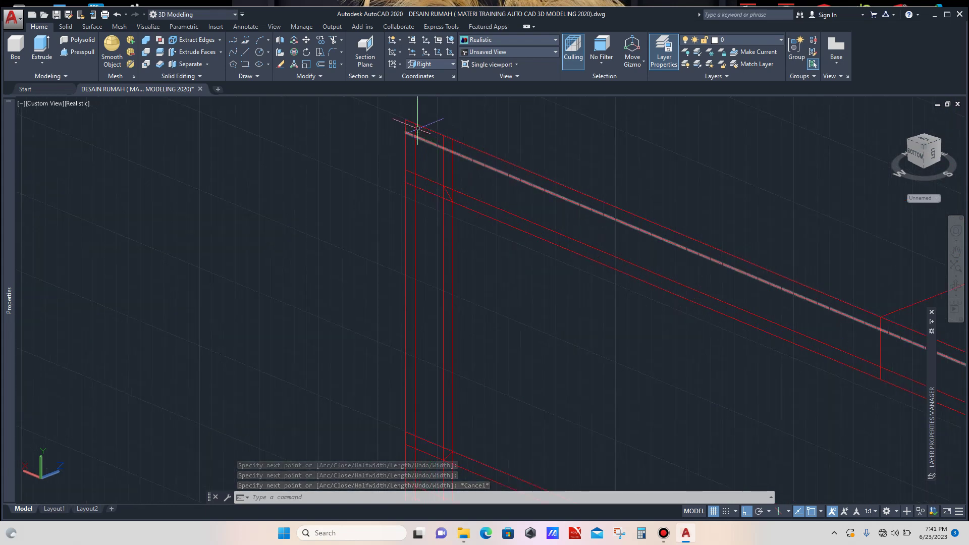
left_click(233, 40)
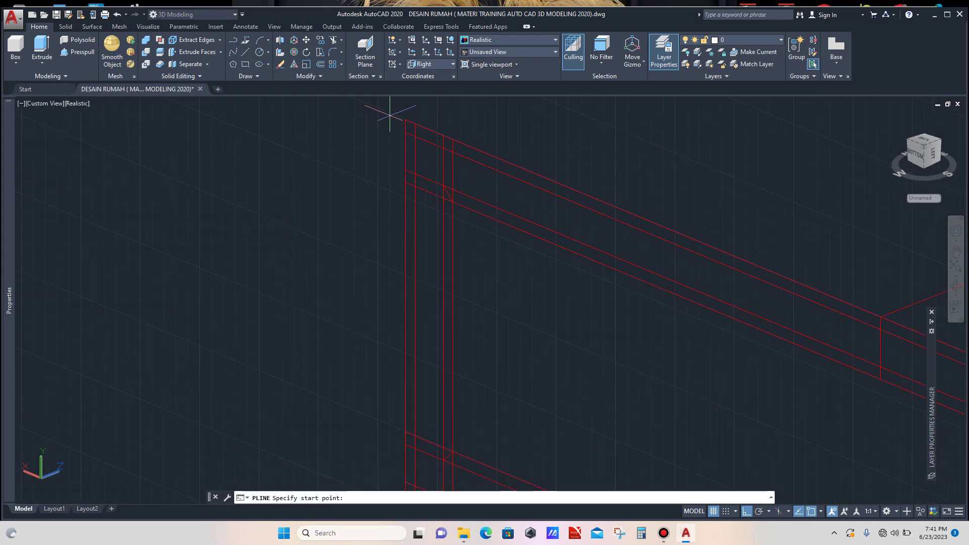
scroll(406, 118, "up", 2)
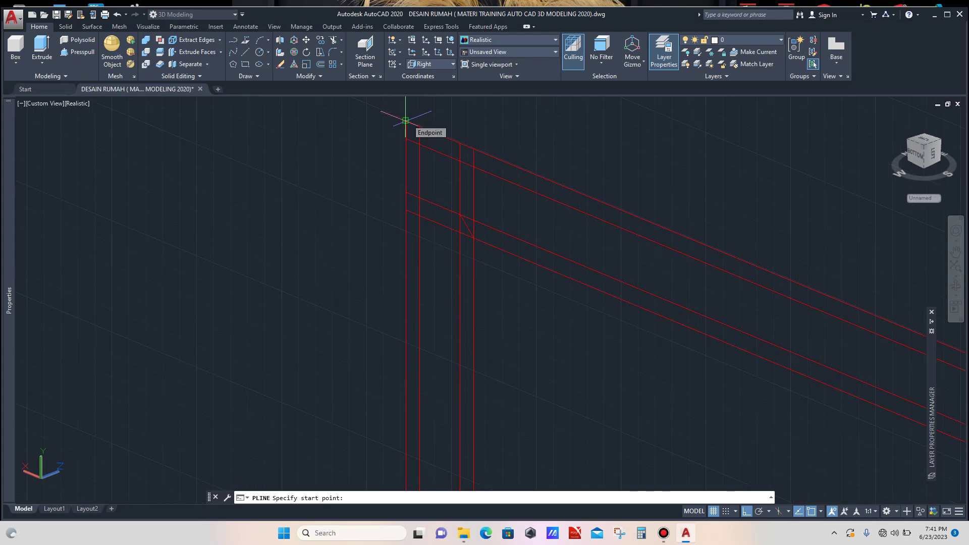
left_click(405, 120)
scroll(449, 136, "up", 1)
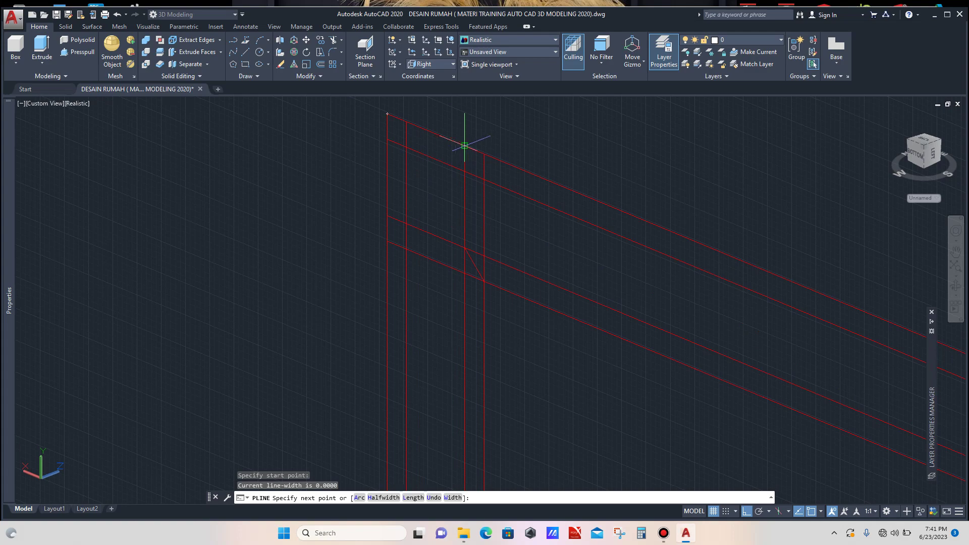
left_click(464, 145)
scroll(463, 176, "down", 5)
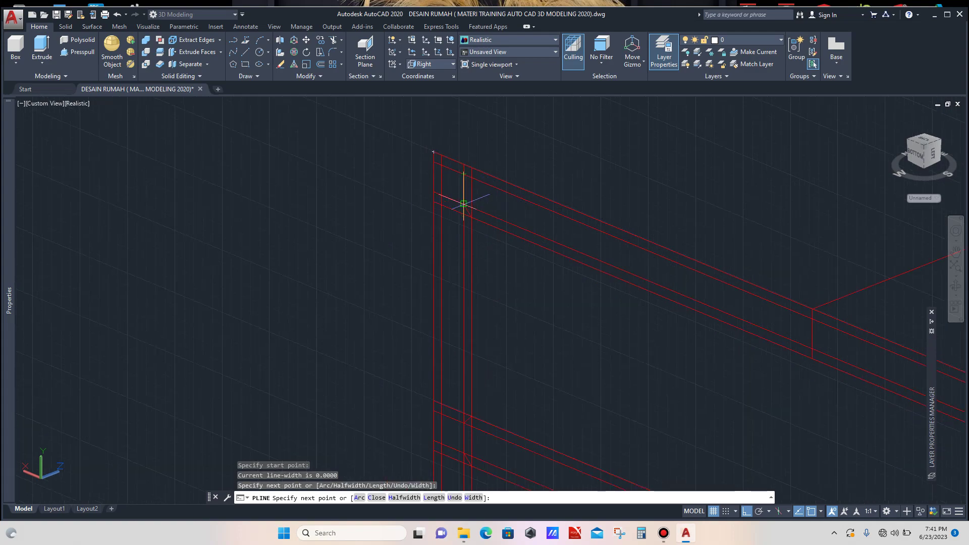
scroll(464, 203, "up", 5)
left_click(463, 204)
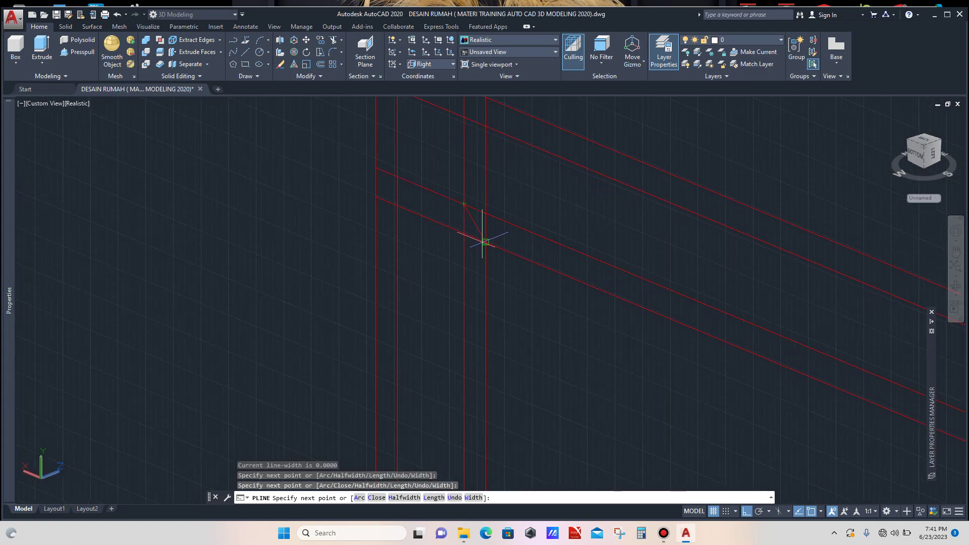
left_click(485, 241)
Step: Continue the vertical frame's polyline down its inner edge to the crossbar and around the joint's upper diagonal and offset line
scroll(465, 205, "down", 3)
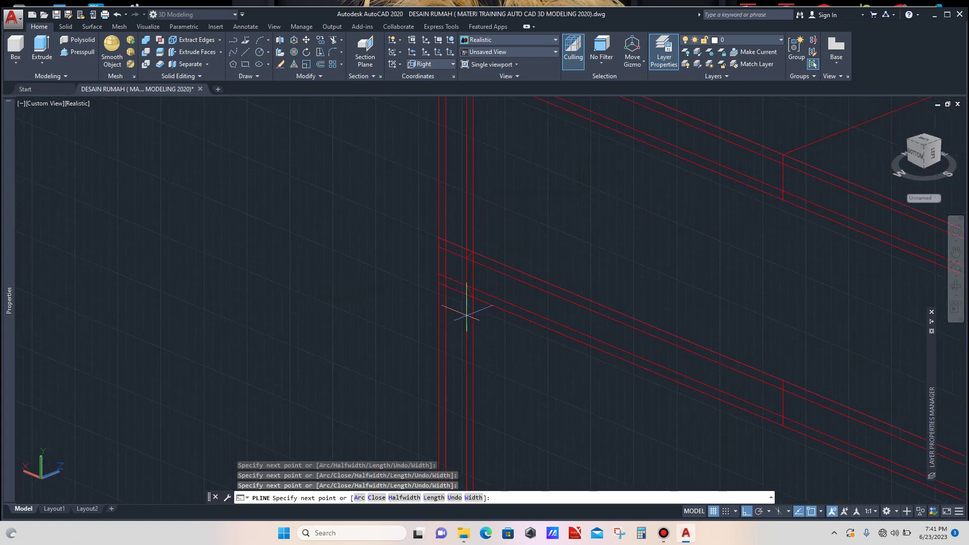
scroll(476, 214, "up", 2)
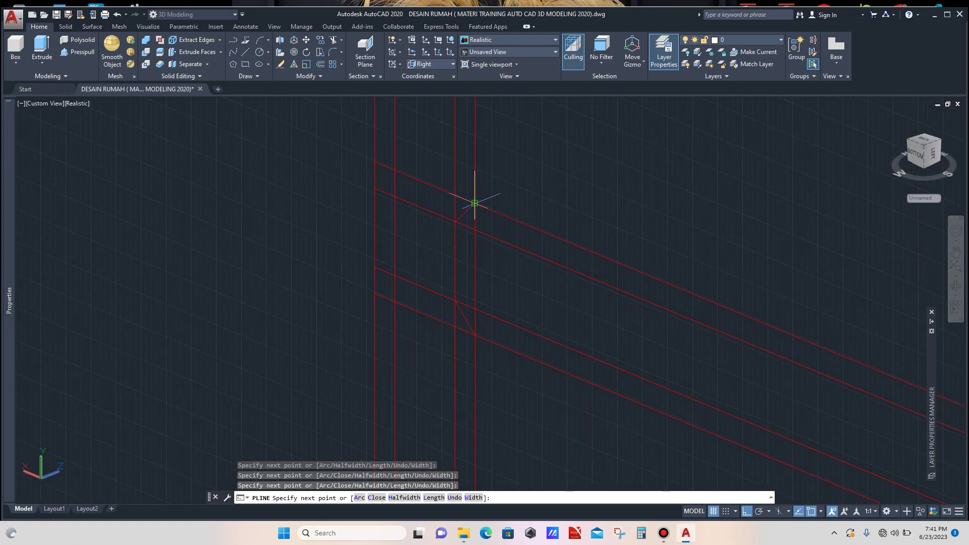
left_click(474, 203)
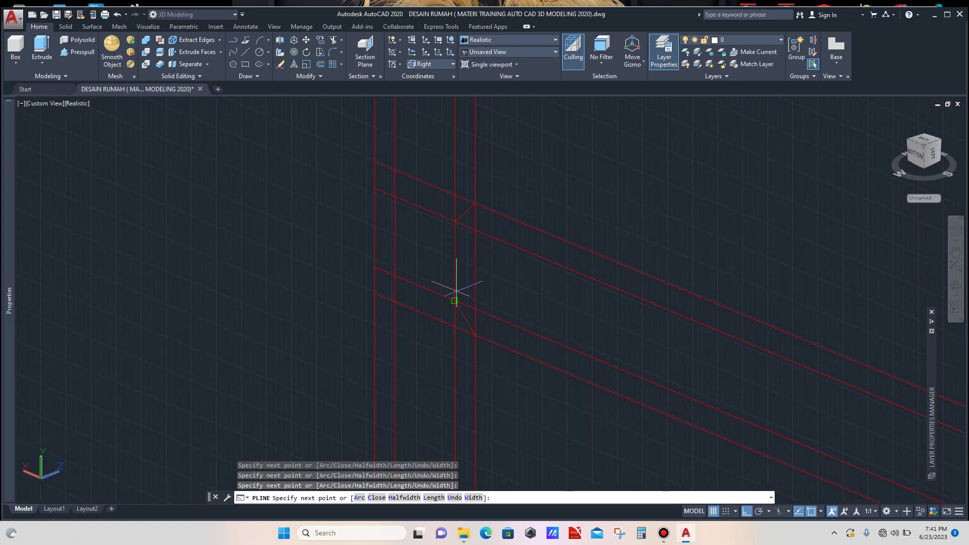
left_click(454, 300)
Step: Complete the vertical frame's polyline down to the midheight line, across to the outer edge and back up to the top corner
scroll(469, 247, "down", 5)
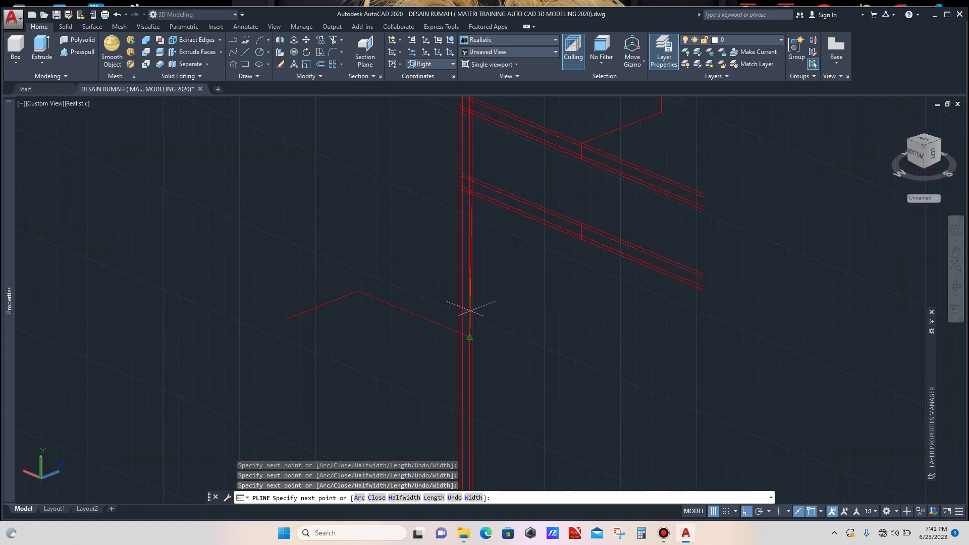
scroll(469, 310, "up", 5)
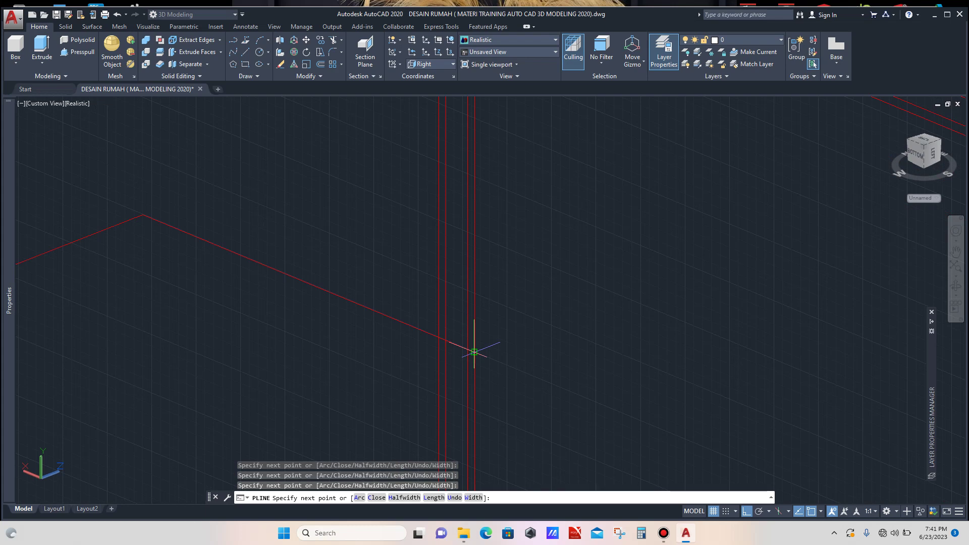
left_click(439, 338)
scroll(439, 338, "down", 8)
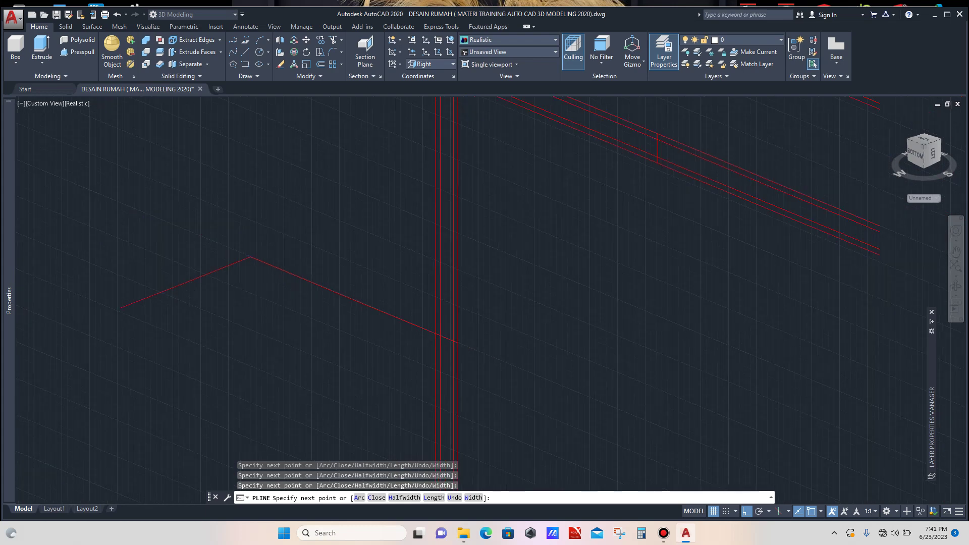
scroll(429, 230, "up", 5)
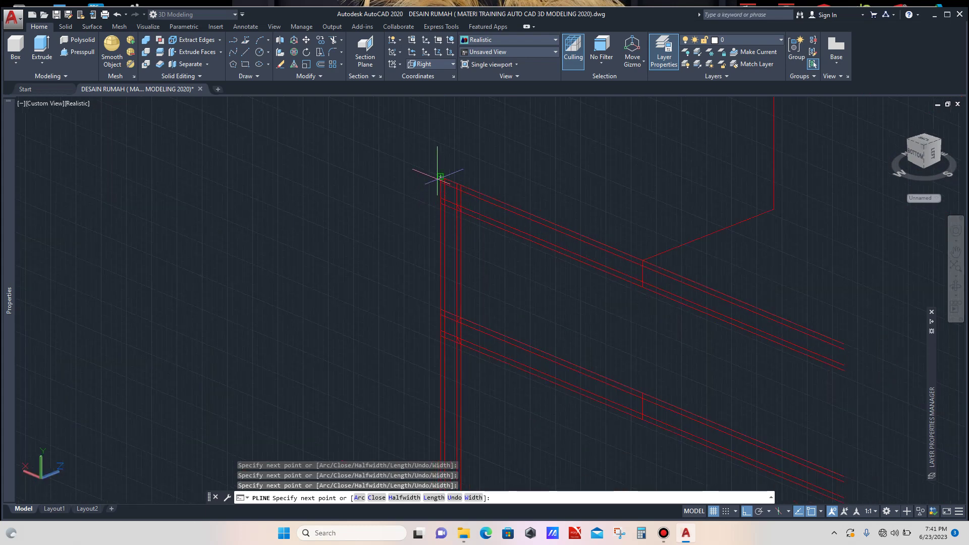
key("Escape")
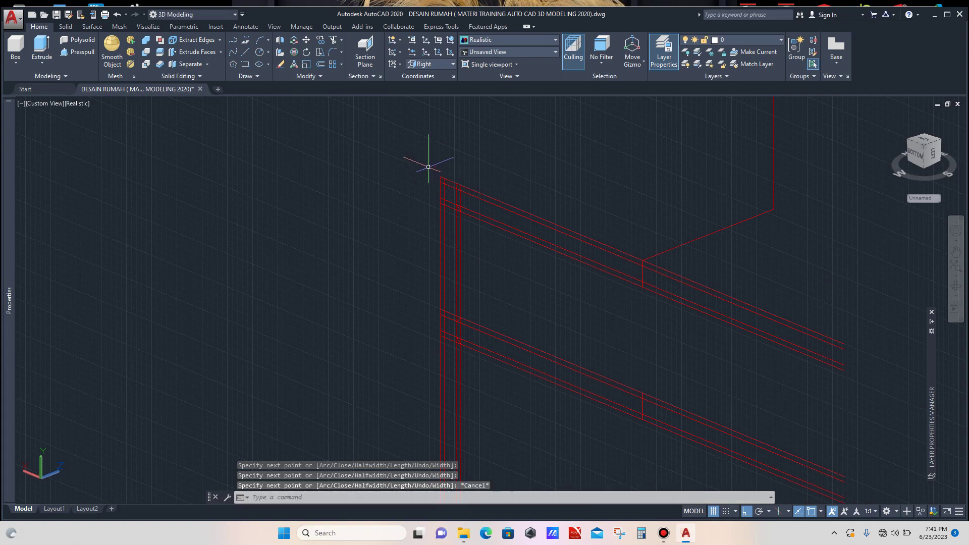
Step: Erase the frame strips' original construction and offset lines, keeping the traced profiles and joint rectangles
scroll(429, 156, "down", 7)
scroll(547, 197, "up", 2)
left_click(547, 188)
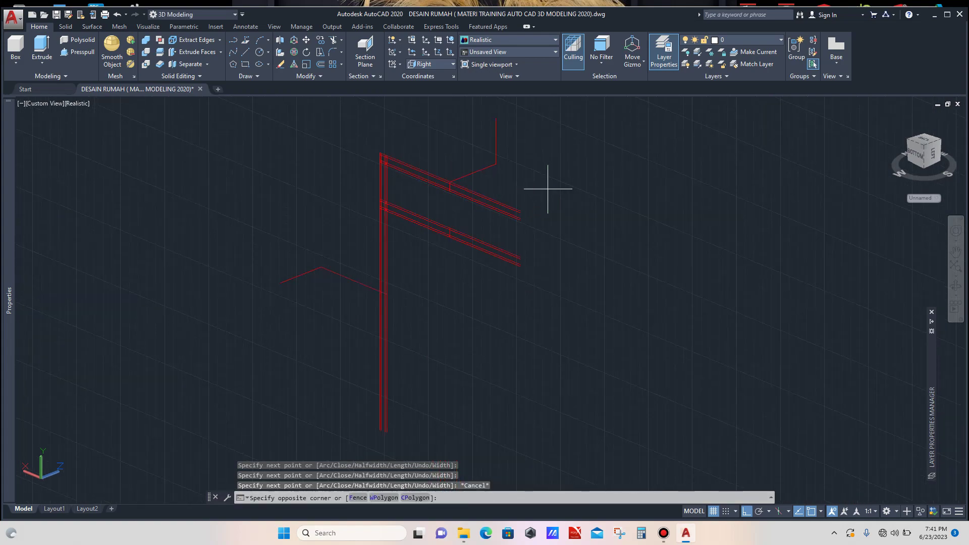
left_click(502, 300)
left_click(427, 380)
left_click(339, 406)
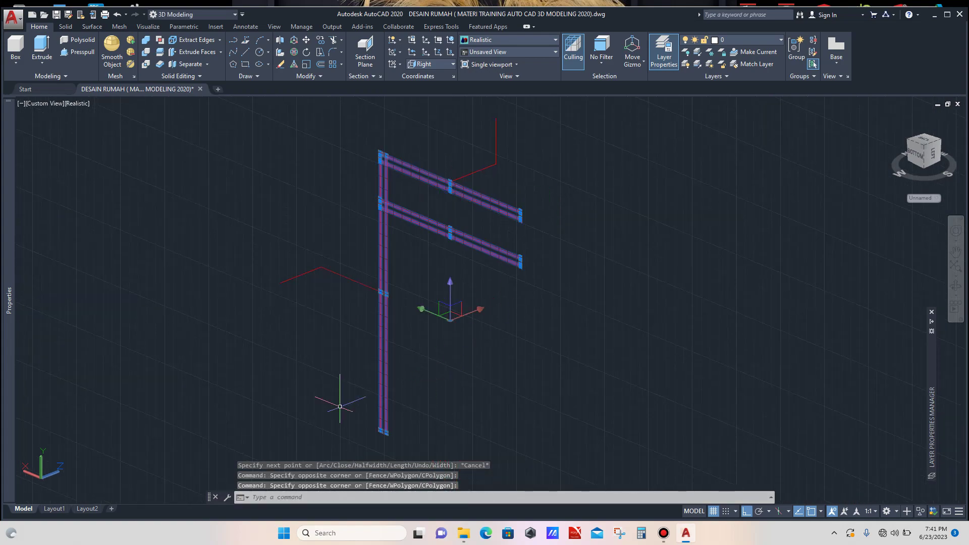
key("Delete")
Step: Examine the traced outlines and small rectangles at the top corner joint and the crossbar joint
scroll(366, 338, "down", 3)
scroll(373, 273, "up", 6)
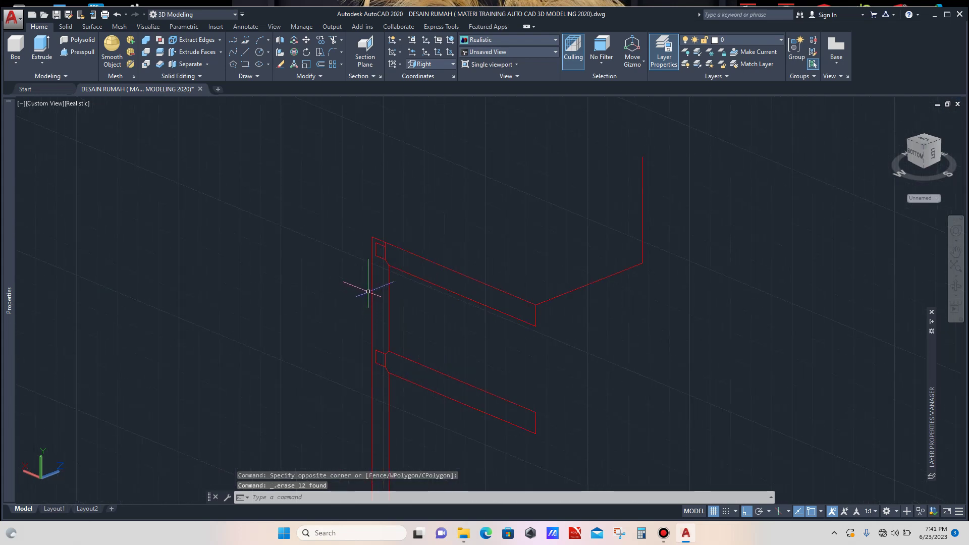
scroll(388, 217, "down", 5)
scroll(375, 283, "up", 8)
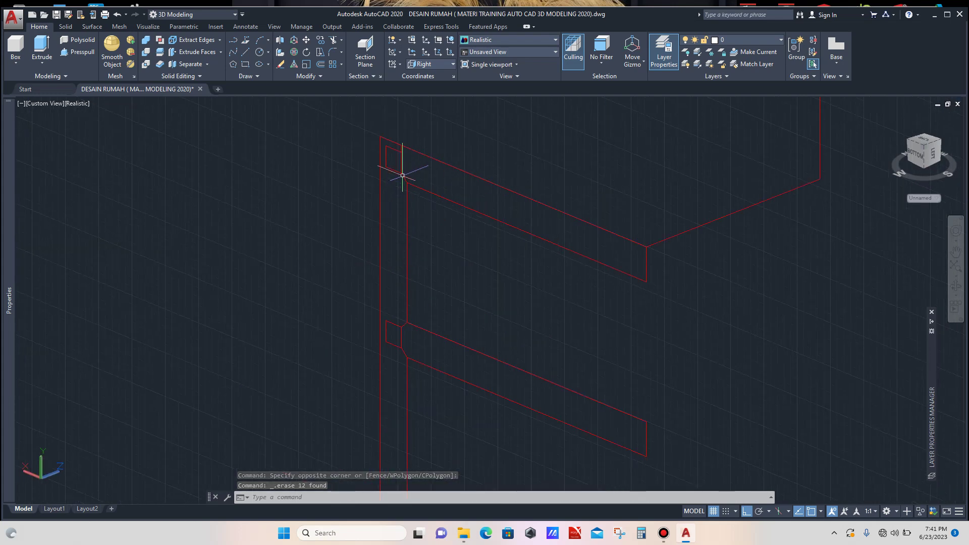
scroll(402, 175, "up", 2)
scroll(389, 387, "up", 2)
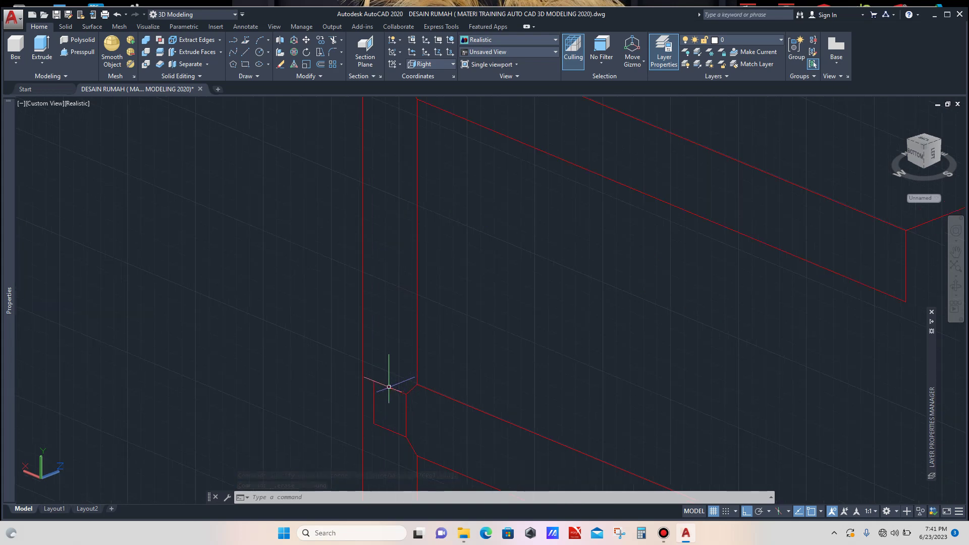
scroll(390, 384, "down", 5)
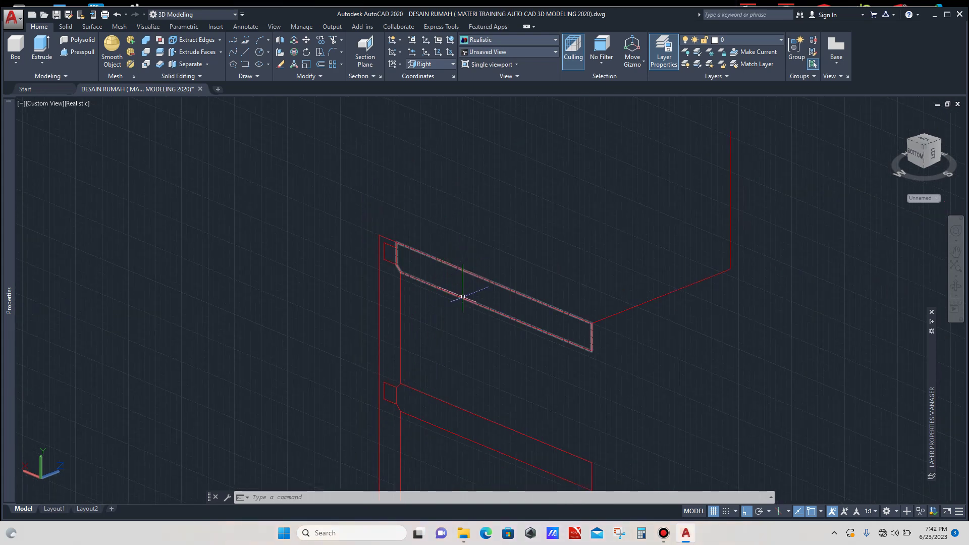
Step: Select the crossbar profile, clear the selection, and select the vertical frame profile to check that each is one continuous outline
left_click(460, 380)
left_click(444, 409)
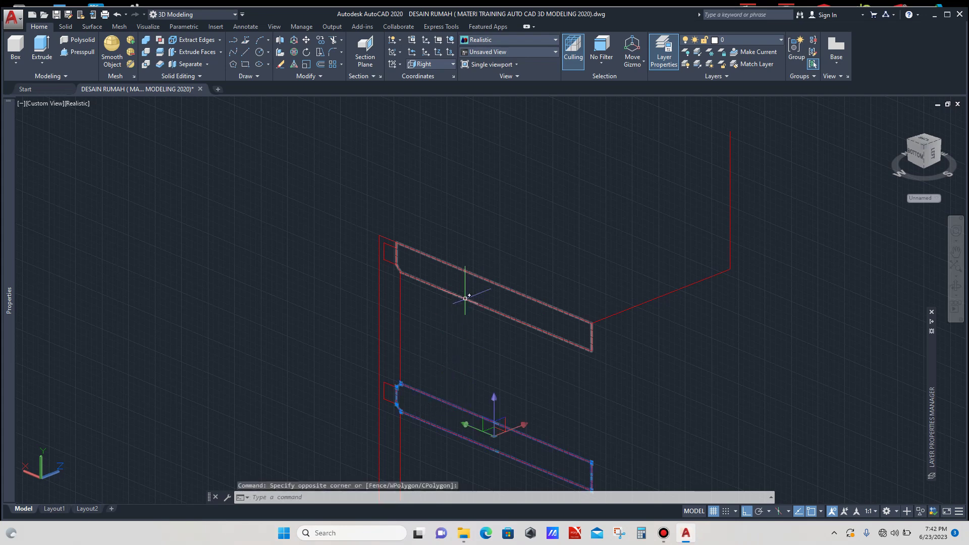
key("Delete")
scroll(444, 303, "down", 2)
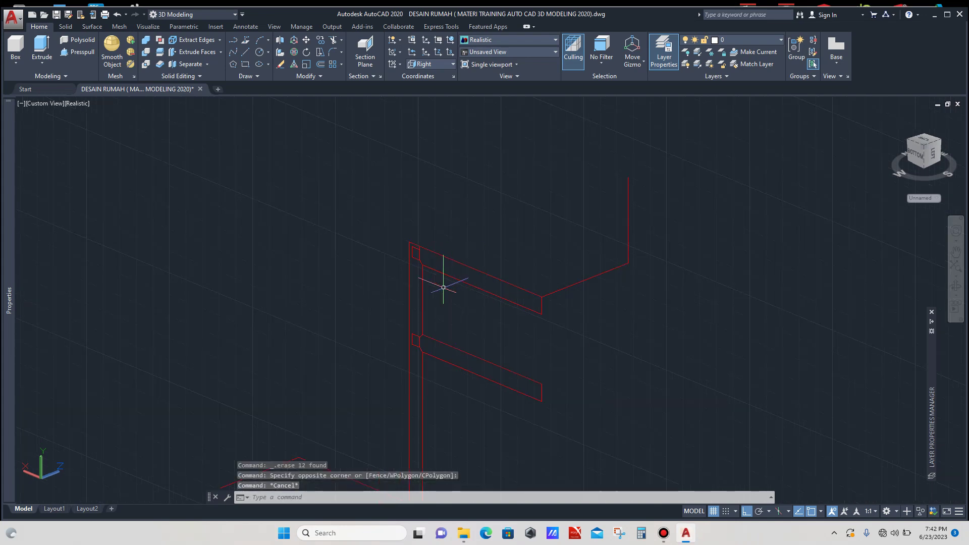
left_click(441, 298)
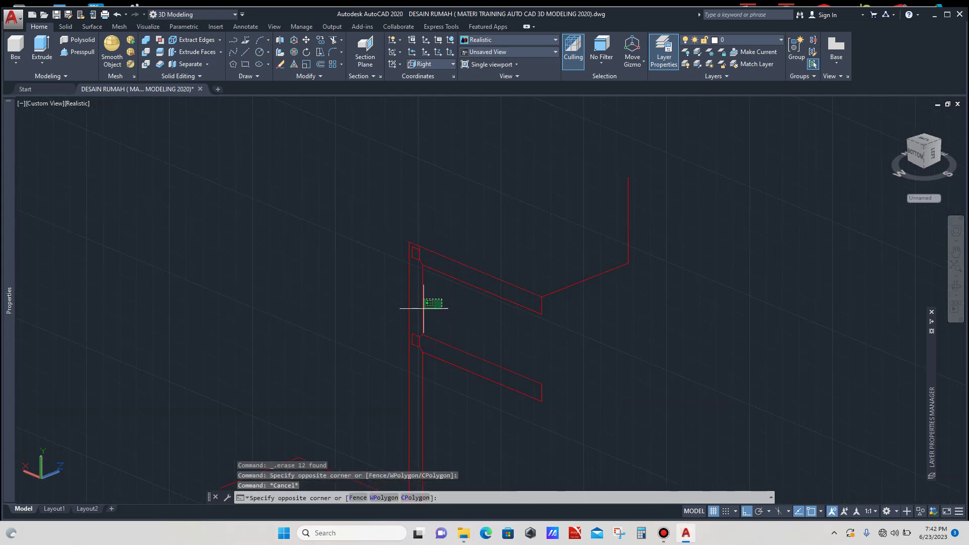
left_click(420, 305)
scroll(390, 276, "down", 3)
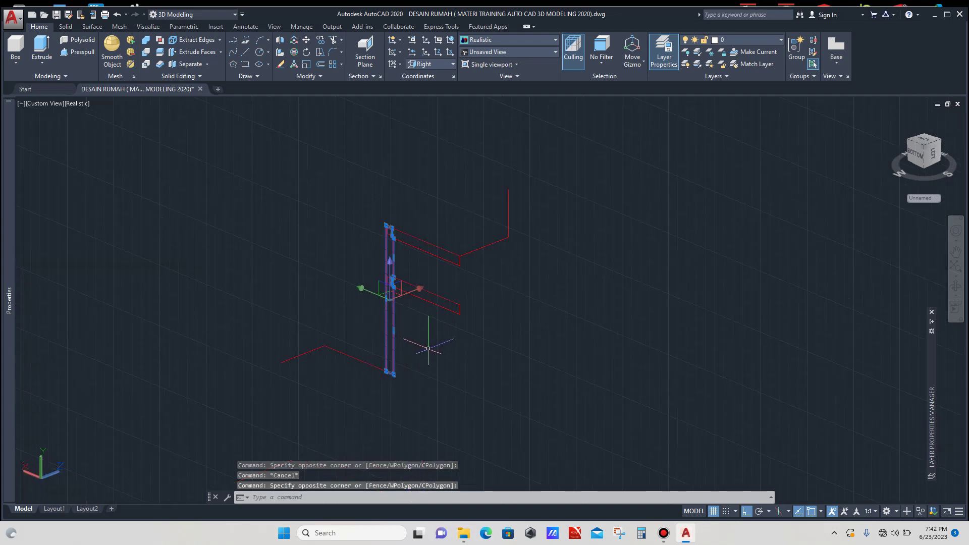
Step: Try extruding the top corner's small joint rectangle by 150 and undo the extrusion
key("Escape")
scroll(424, 255, "up", 5)
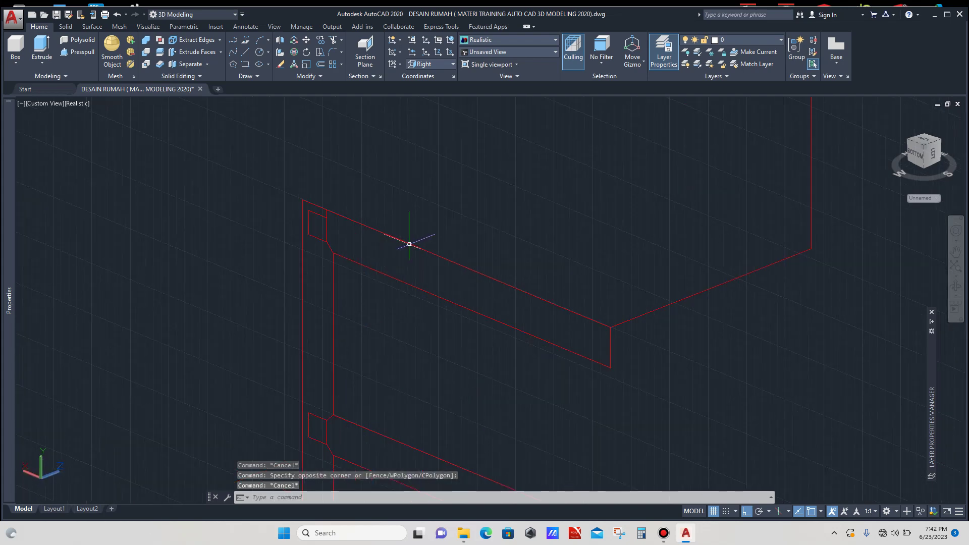
scroll(406, 245, "down", 1)
scroll(361, 231, "up", 3)
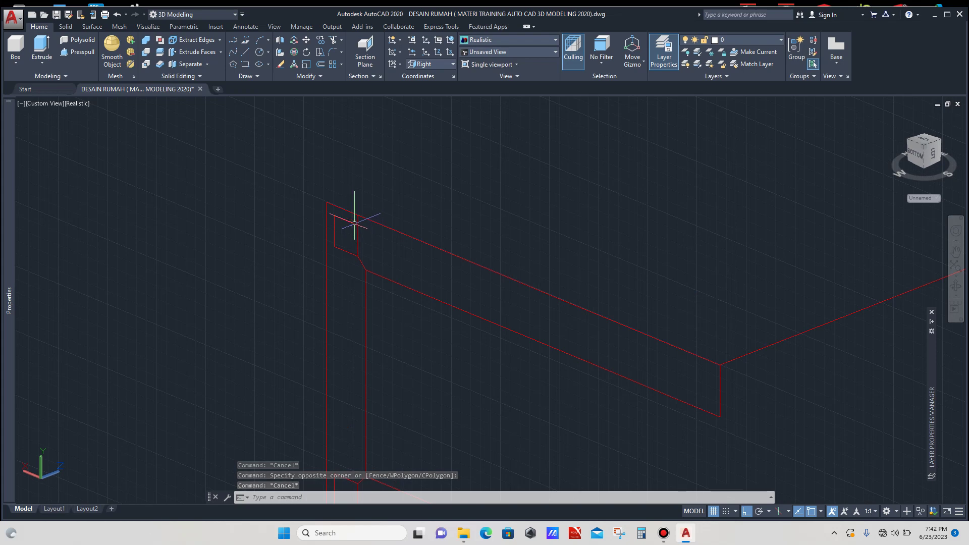
scroll(354, 223, "up", 1)
scroll(346, 205, "down", 3)
scroll(353, 215, "up", 3)
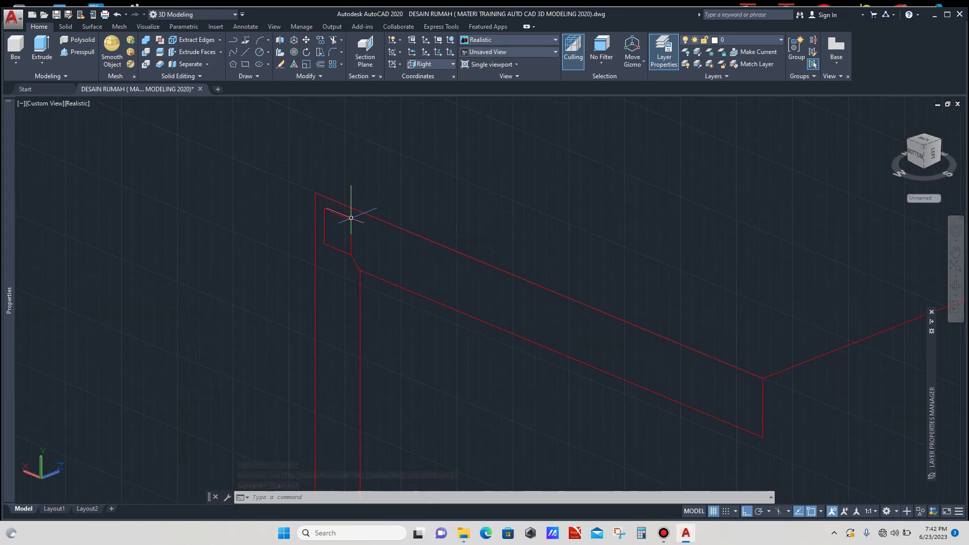
scroll(351, 218, "up", 2)
left_click(337, 215)
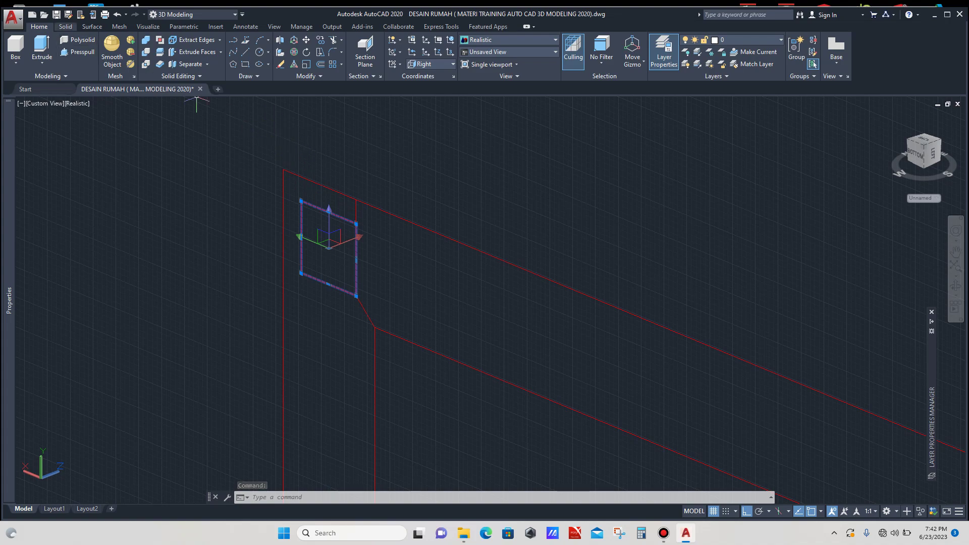
left_click(65, 26)
left_click(136, 39)
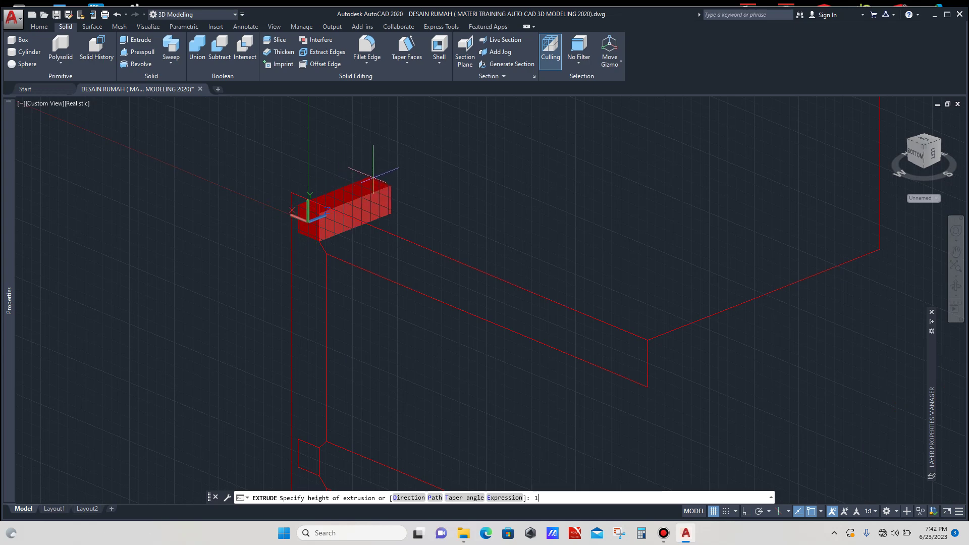
key("Return")
scroll(373, 176, "down", 4)
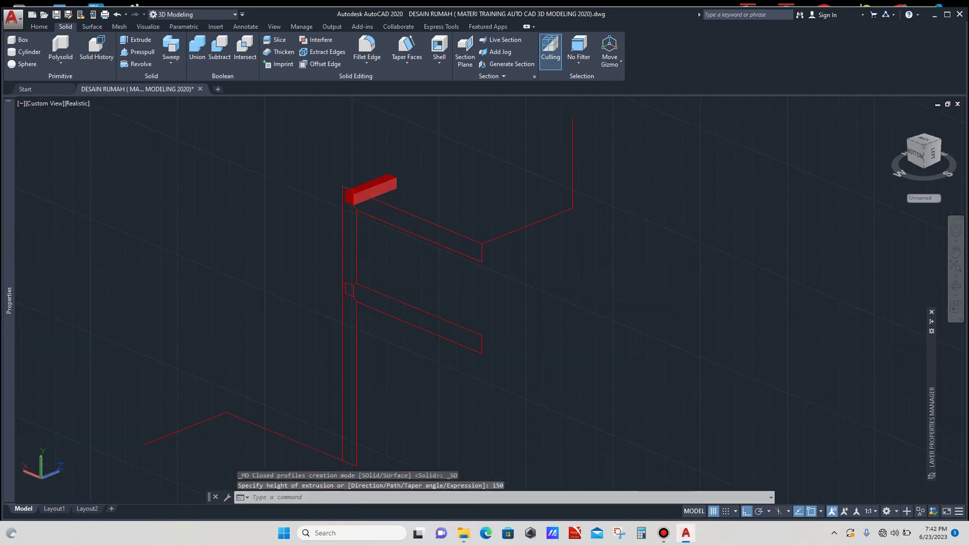
scroll(384, 177, "up", 4)
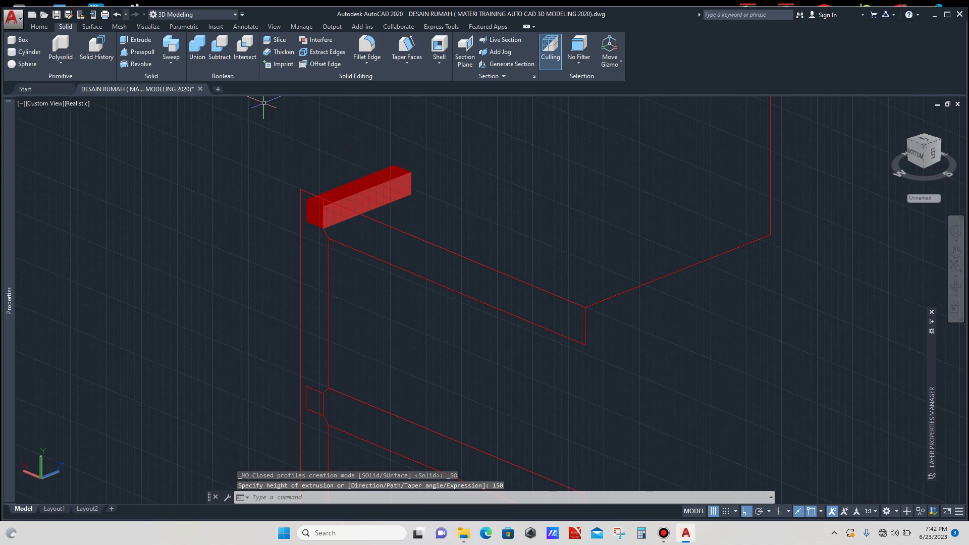
key("ctrl+z")
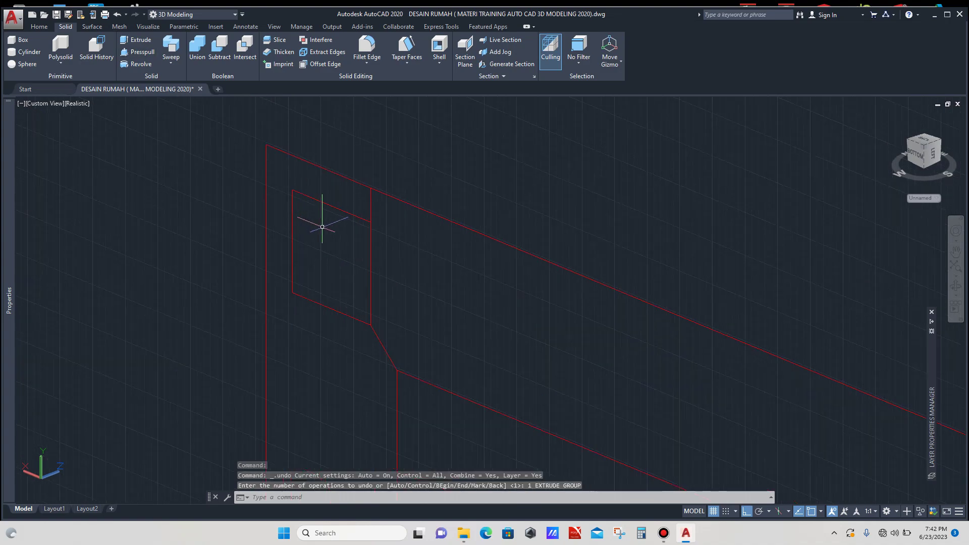
Step: Extrude the top horizontal frame profile by 150
scroll(330, 206, "down", 3)
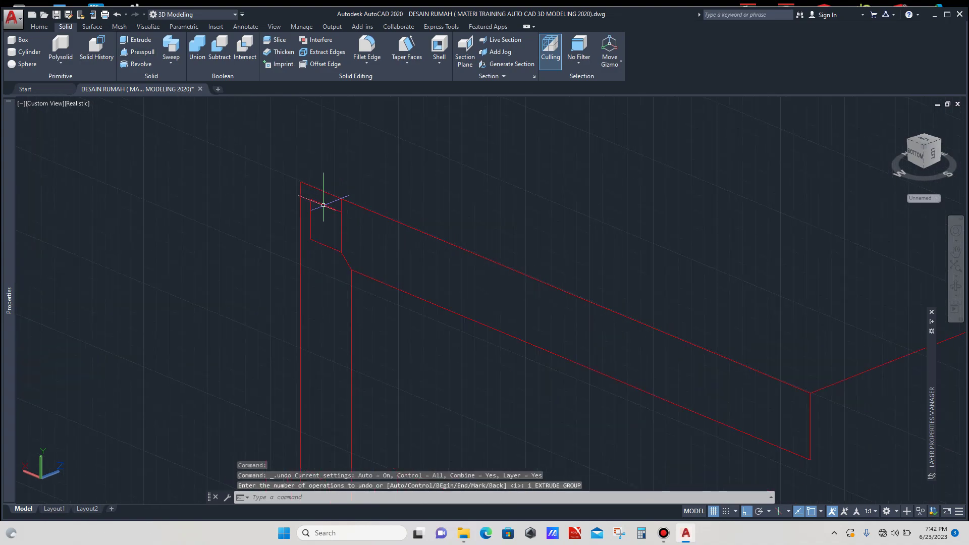
left_click(407, 211)
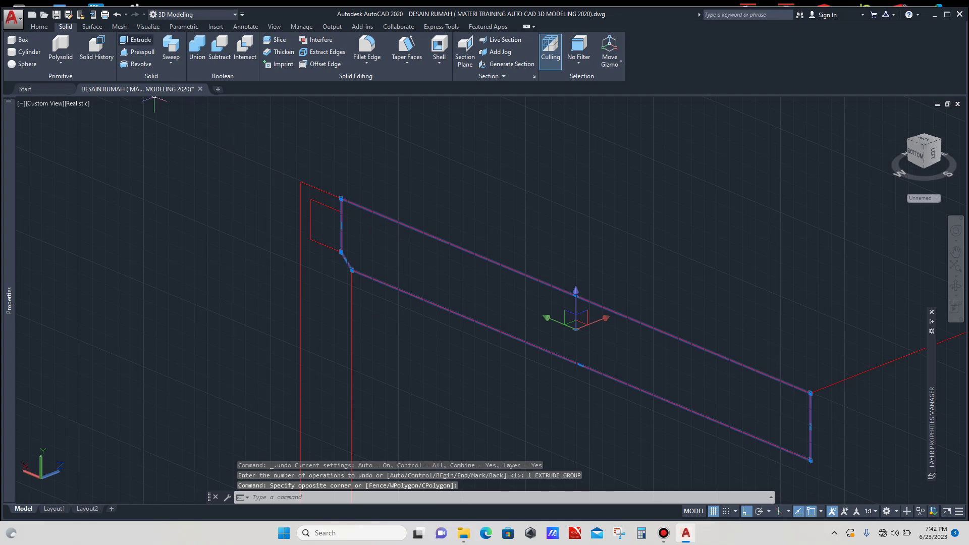
left_click(136, 40)
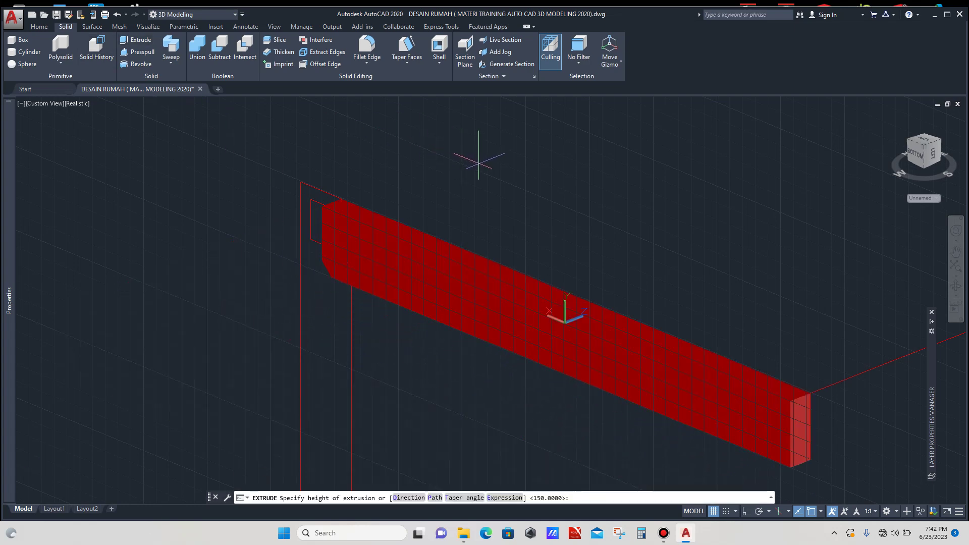
type("150")
key("Return")
Step: Extrude the middle crossbar profile by 150 to match the top frame piece
scroll(429, 178, "down", 4)
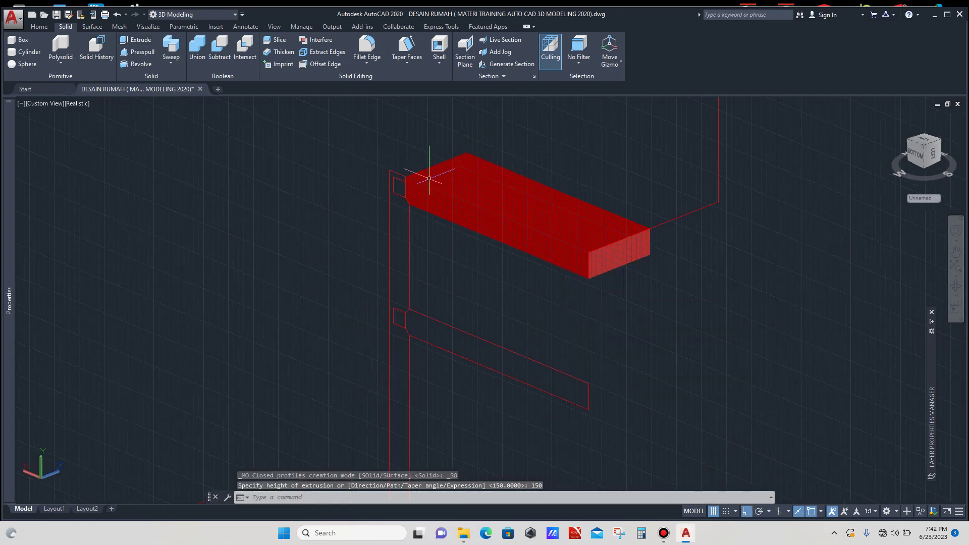
left_click(461, 312)
left_click(450, 331)
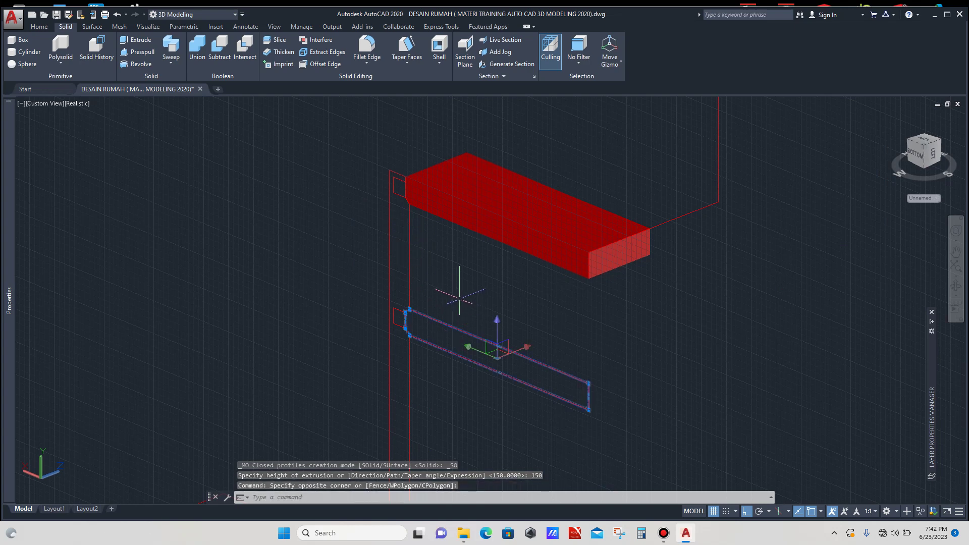
left_click(135, 40)
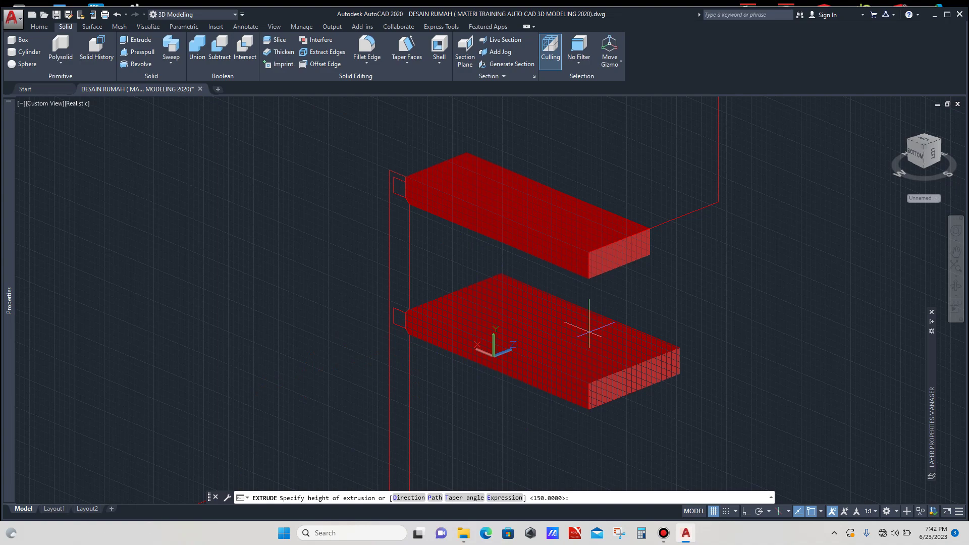
type("150")
key("Return")
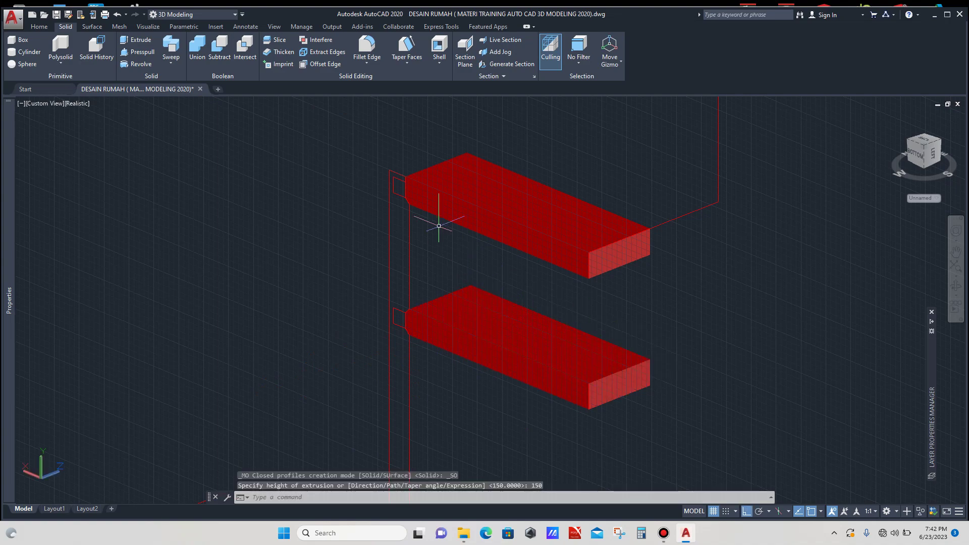
Step: Extrude the small joint rectangle at the top corner by 50 as a tenon
scroll(399, 167, "up", 5)
scroll(405, 202, "down", 2)
left_click(410, 200)
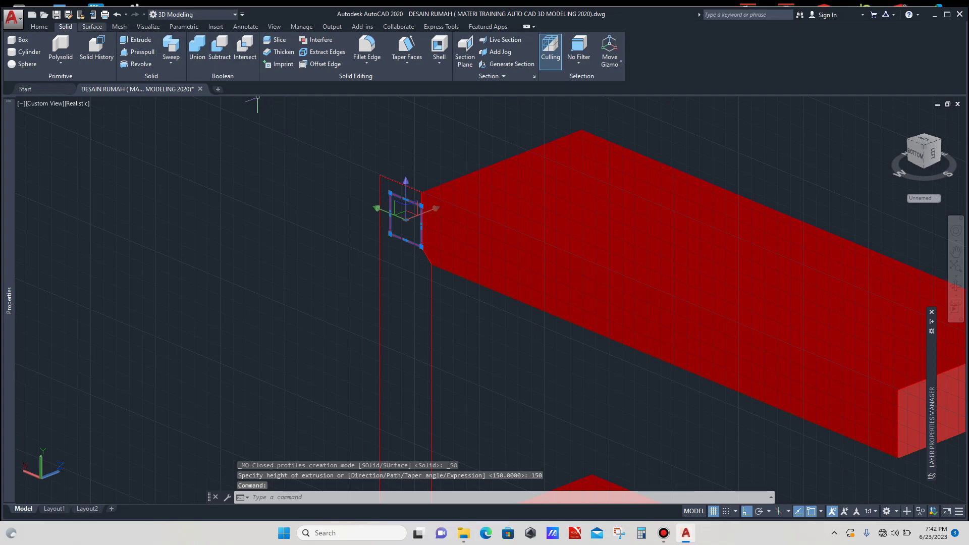
left_click(137, 40)
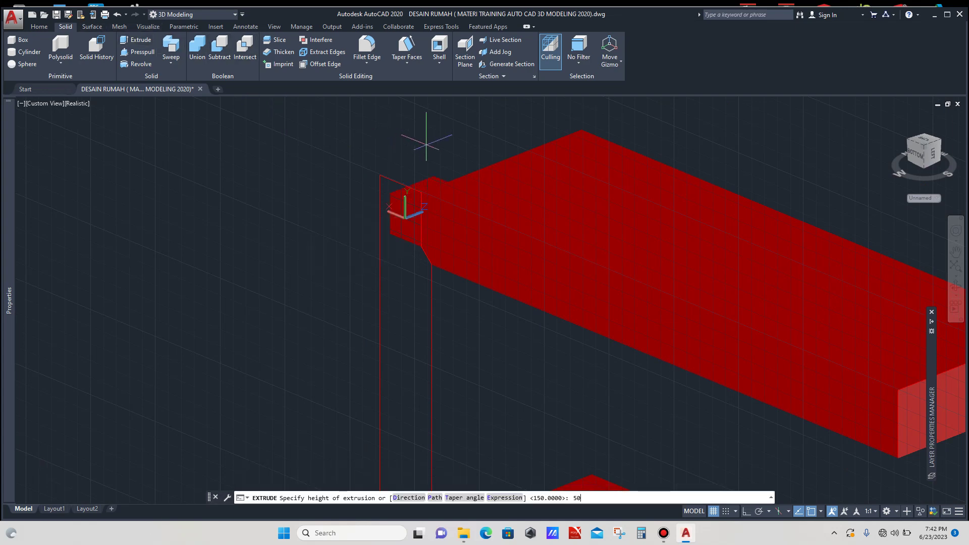
type("50")
key("Return")
Step: Extrude the small joint rectangle at the end of the middle crossbar by 50
scroll(429, 149, "down", 3)
scroll(424, 296, "up", 5)
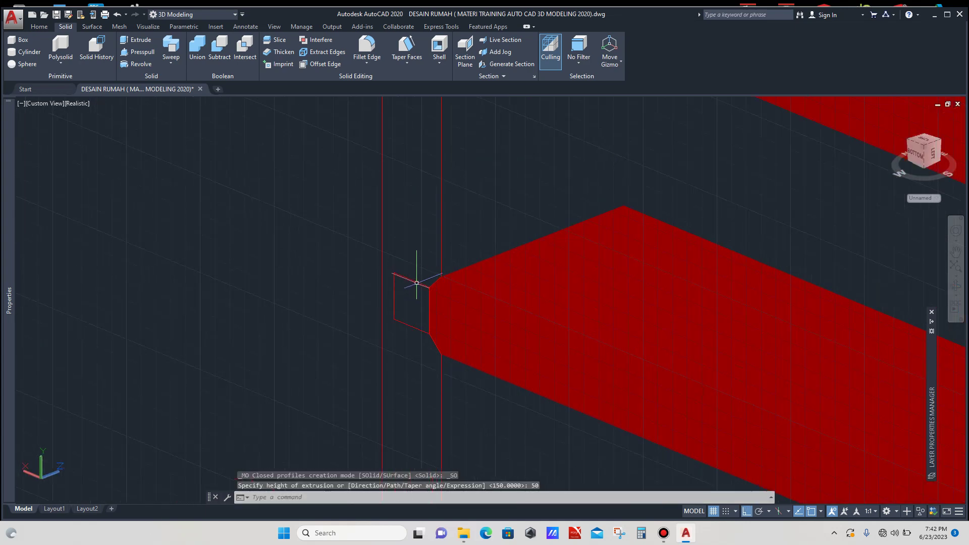
left_click(416, 282)
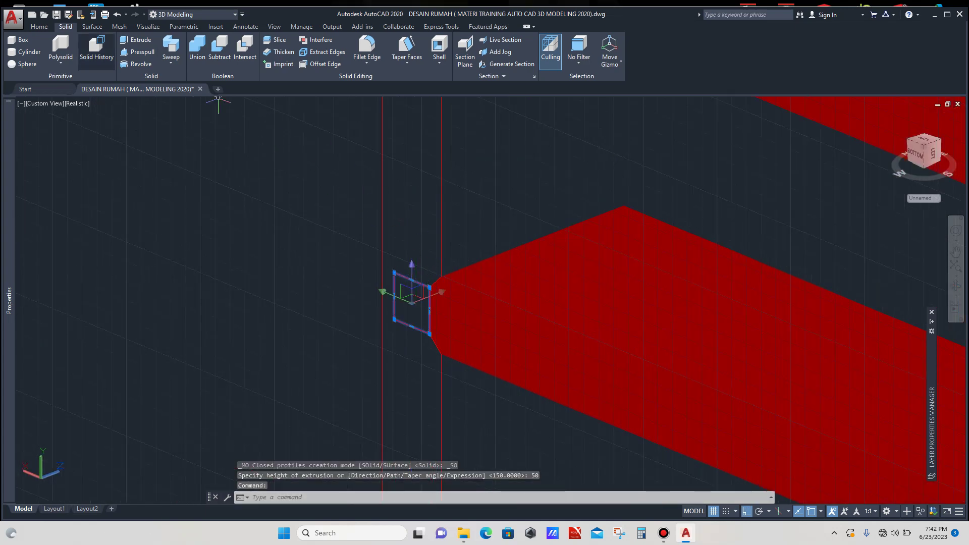
left_click(136, 40)
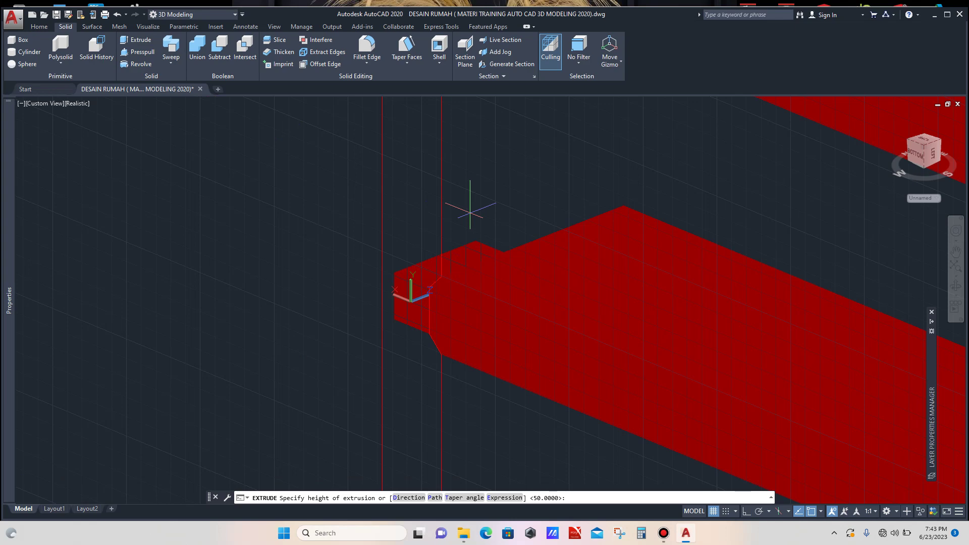
type("50")
key("Return")
Step: Extrude the notched vertical frame profile by 150 into a solid
scroll(439, 313, "down", 3)
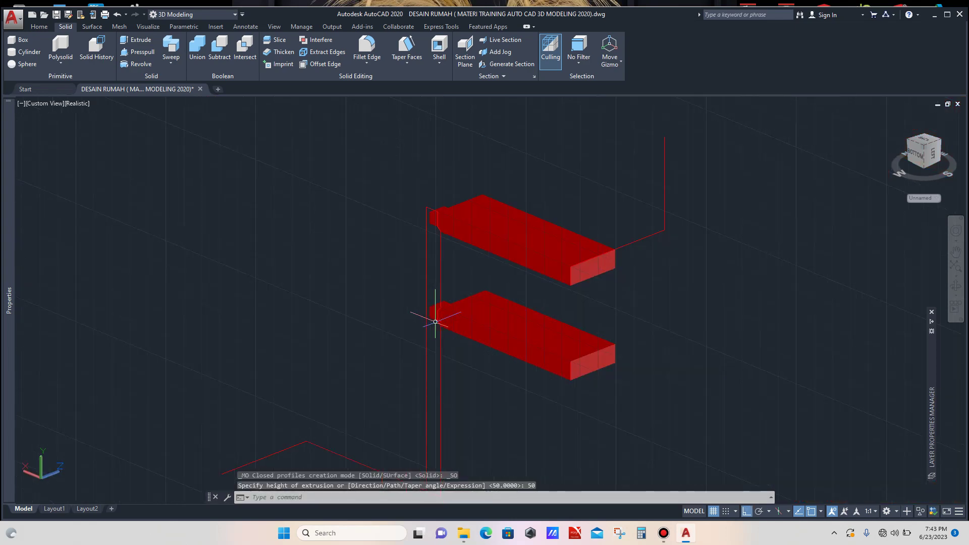
scroll(446, 210, "up", 3)
left_click(444, 269)
left_click(421, 285)
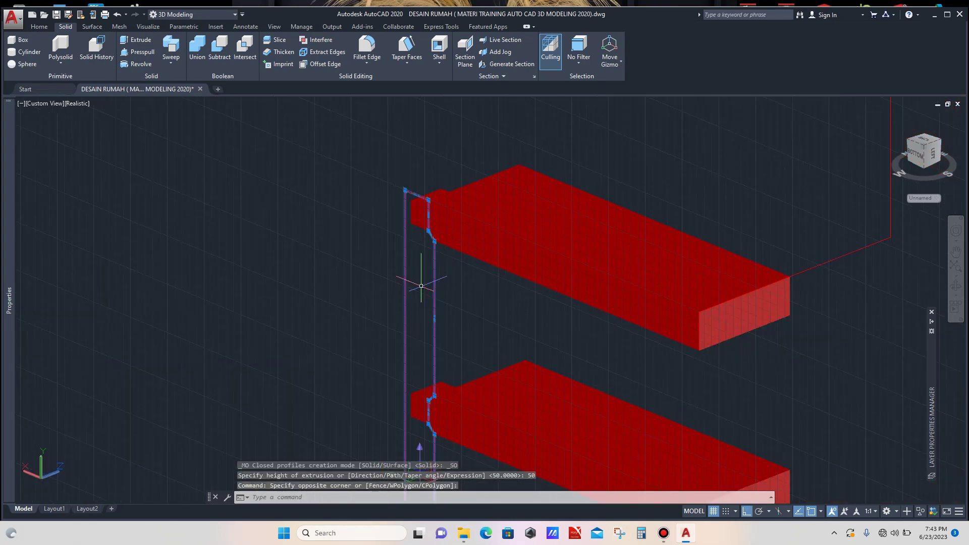
scroll(410, 255, "down", 4)
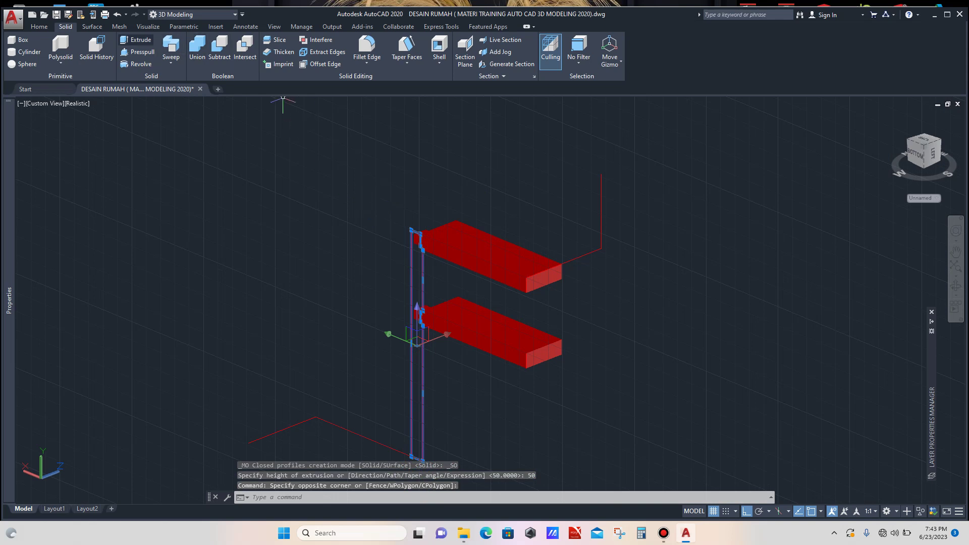
key("Return")
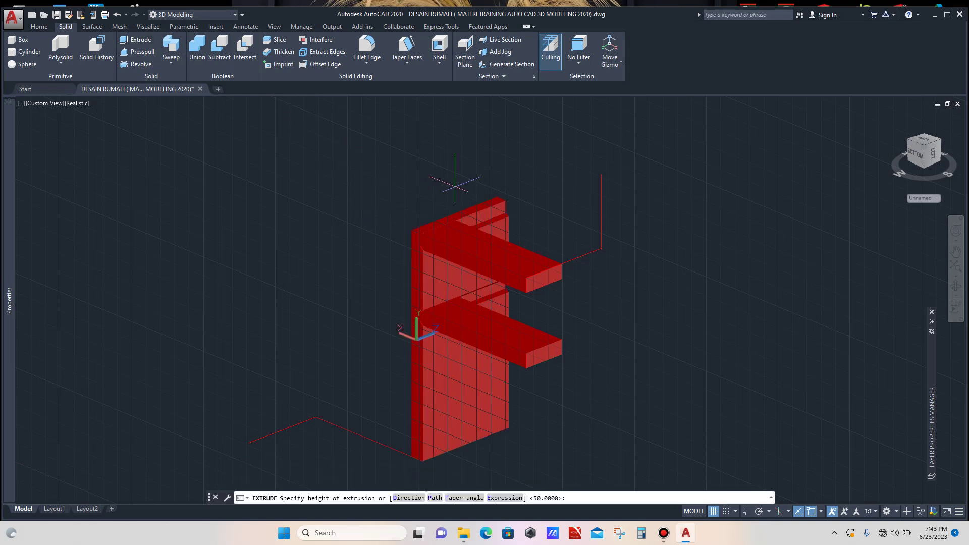
type("150")
key("Return")
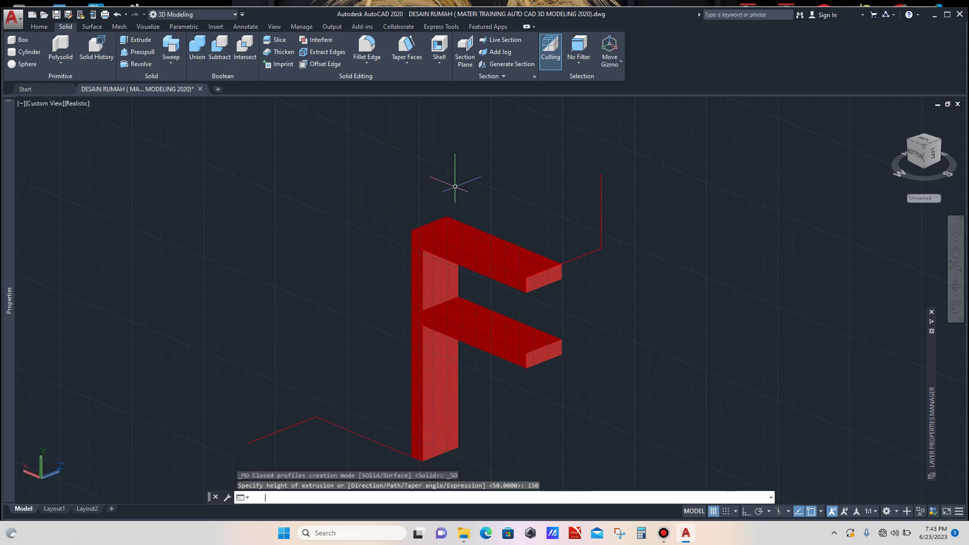
Step: Move the vertical frame solid horizontally away from the two crossbars so their joint ends are exposed
scroll(447, 216, "down", 2)
scroll(449, 219, "up", 2)
scroll(450, 219, "up", 2)
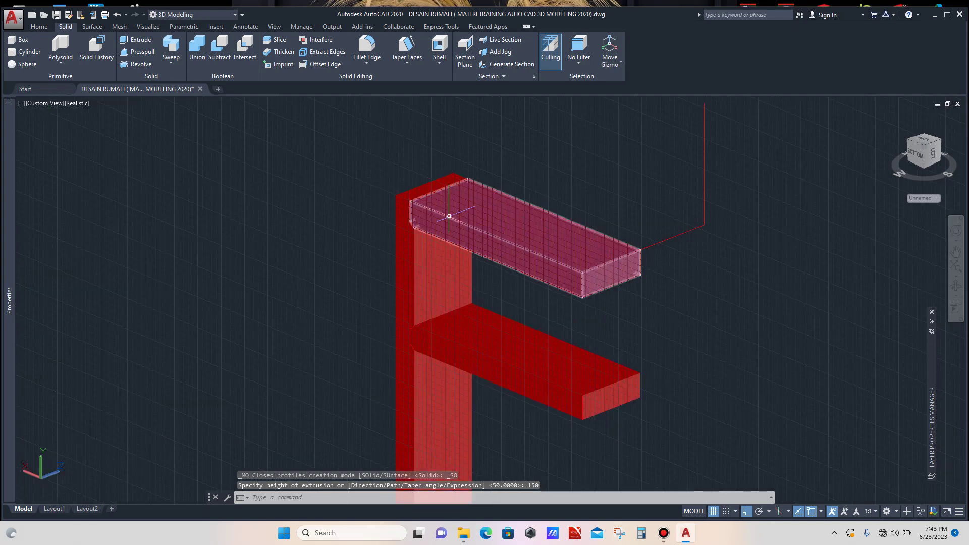
scroll(449, 232, "down", 2)
scroll(447, 247, "up", 2)
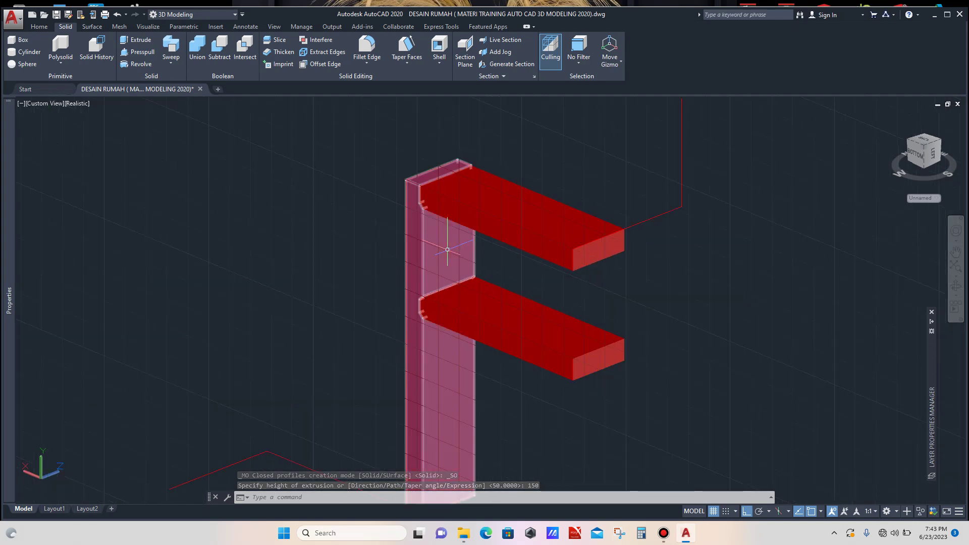
left_click(446, 250)
type("m")
key("Return")
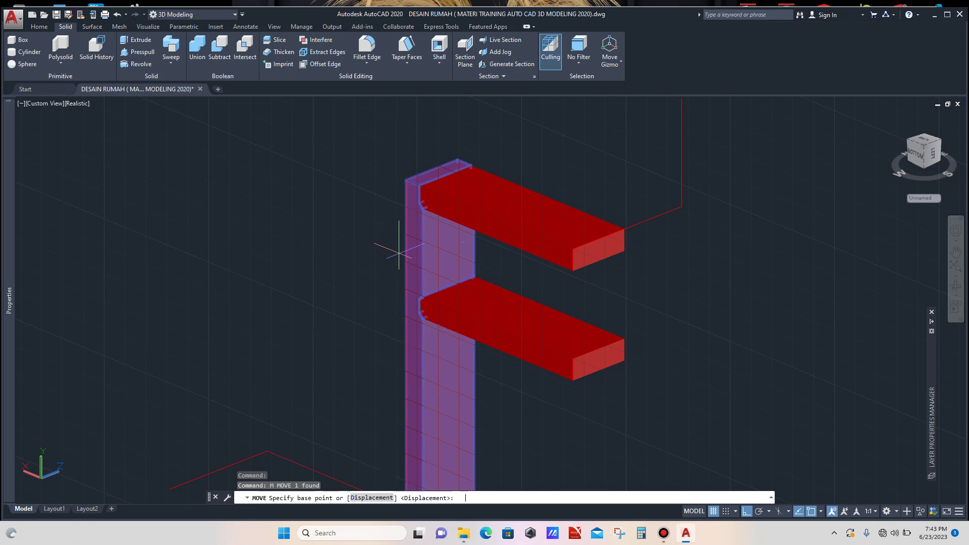
scroll(370, 289, "down", 2)
left_click(364, 312)
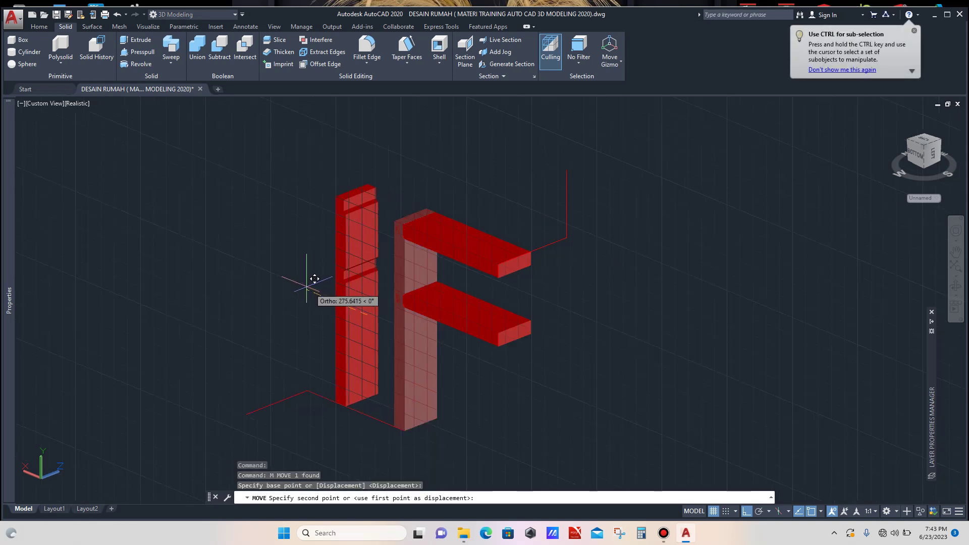
left_click(262, 265)
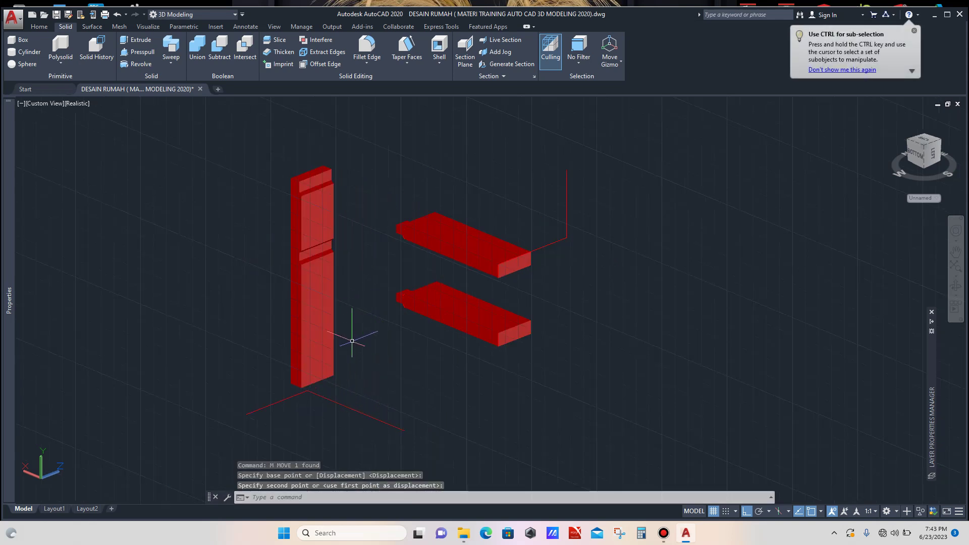
Step: Examine the tenon ends of both crossbars and the matching notches on the separated vertical frame
scroll(381, 317, "down", 1)
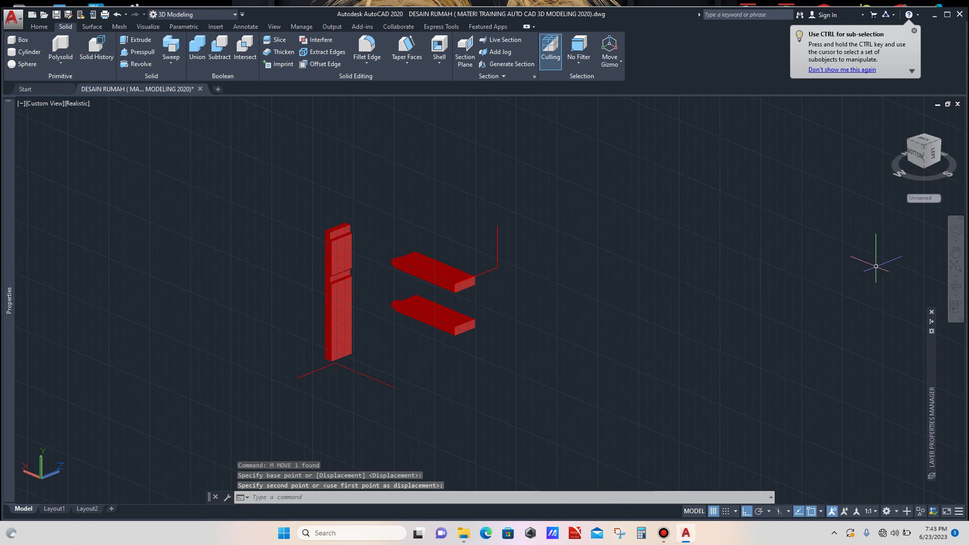
left_click(955, 286)
left_click_drag(399, 305, 410, 306)
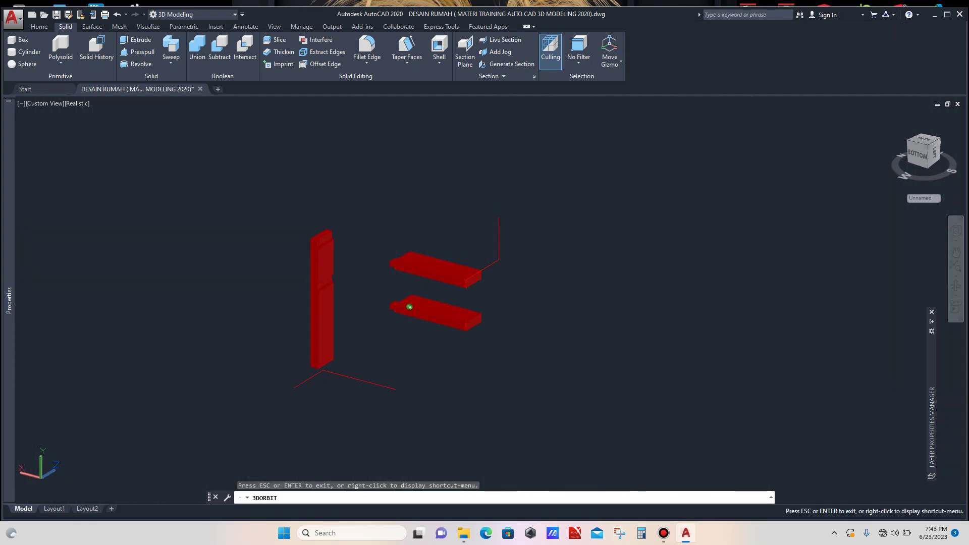
middle_click_drag(283, 315, 390, 323, "shift")
scroll(390, 323, "up", 2)
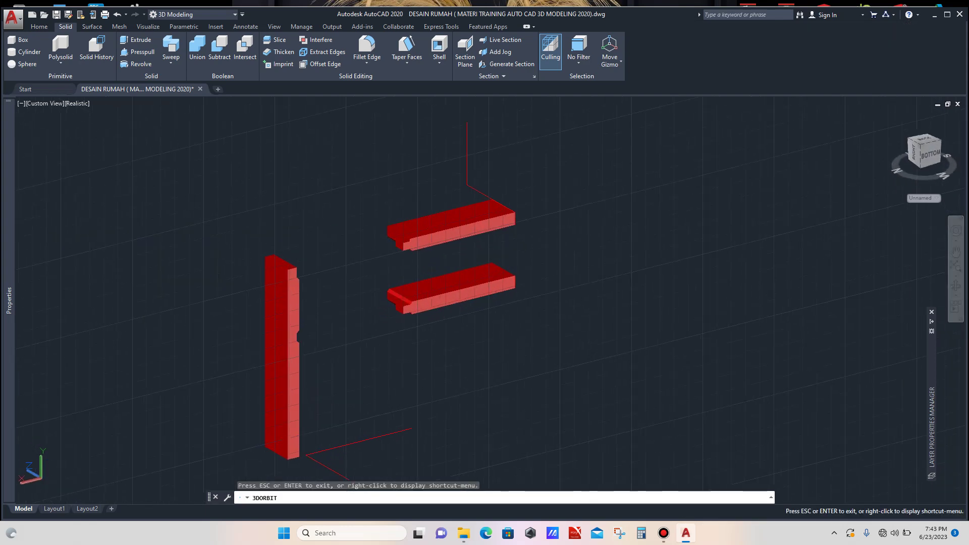
scroll(436, 357, "up", 4)
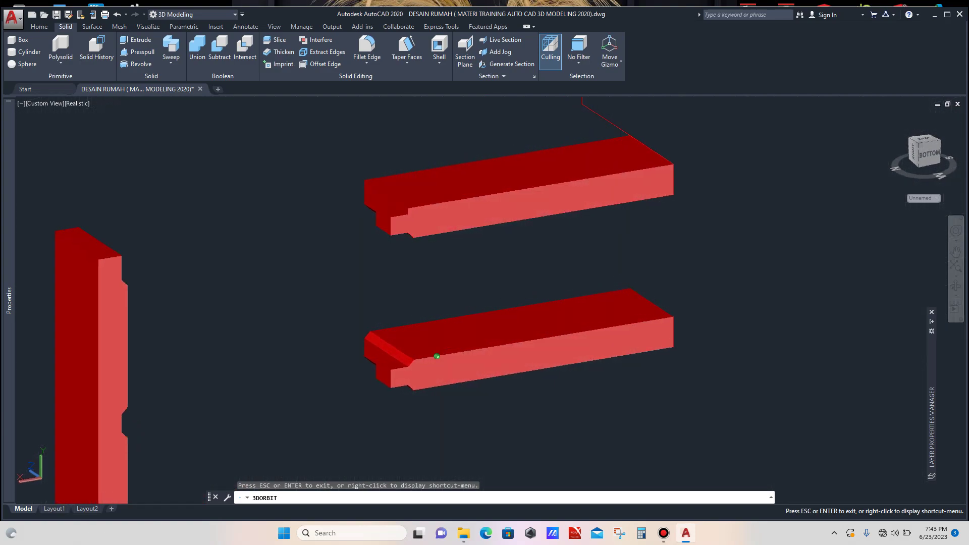
middle_click_drag(437, 356, 455, 358, "shift")
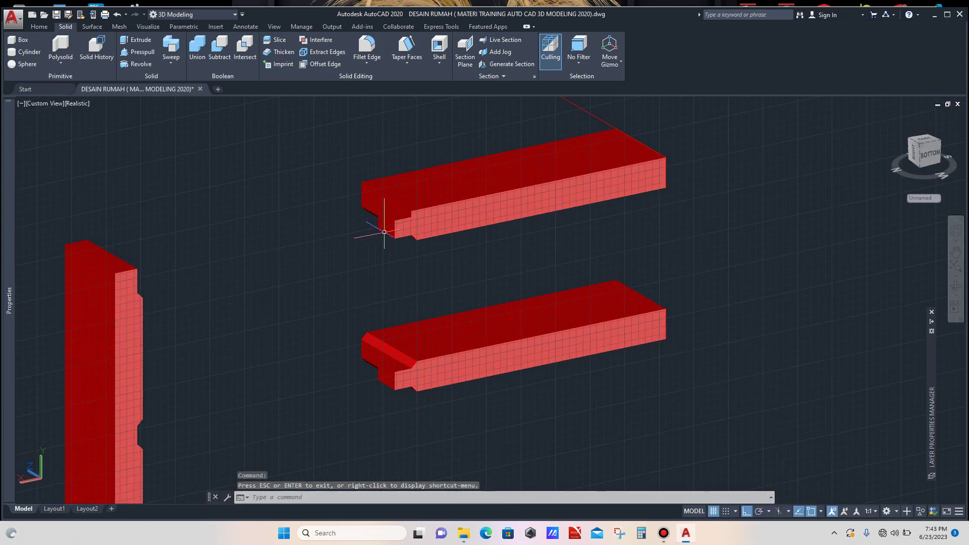
Step: Move the upper crossbar's tenon block inward by its own depth, corner to corner, to centre it on the crossbar end
scroll(386, 211, "up", 6)
scroll(411, 195, "up", 2)
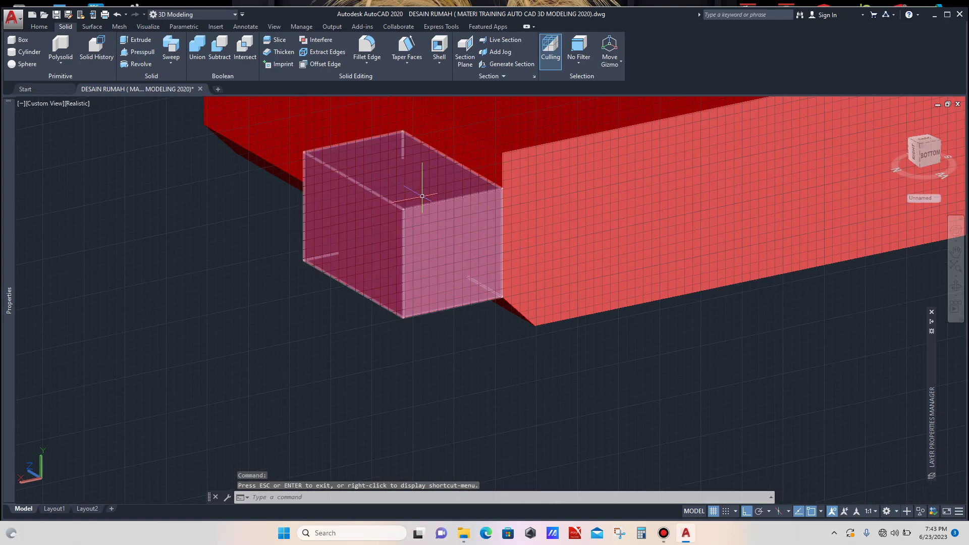
left_click(378, 216)
scroll(406, 244, "down", 8)
scroll(406, 244, "up", 2)
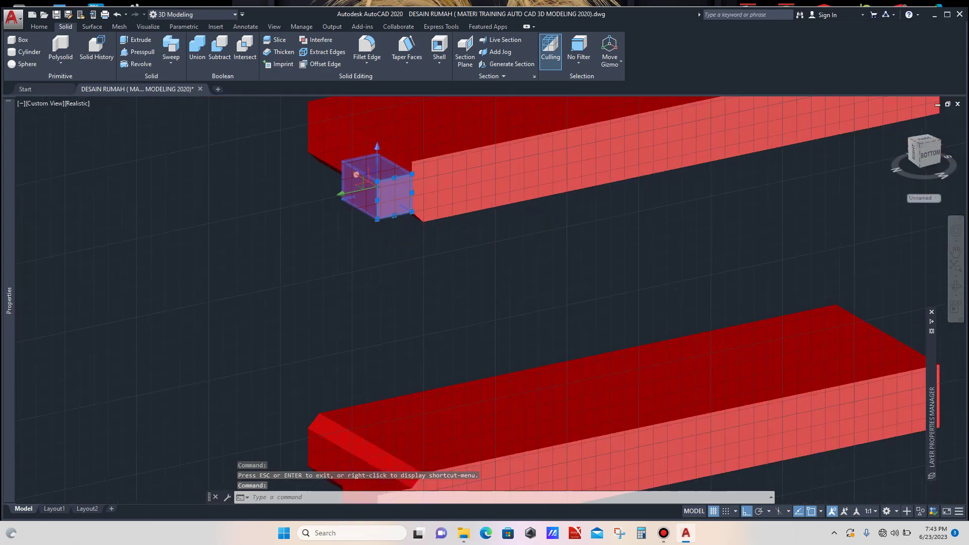
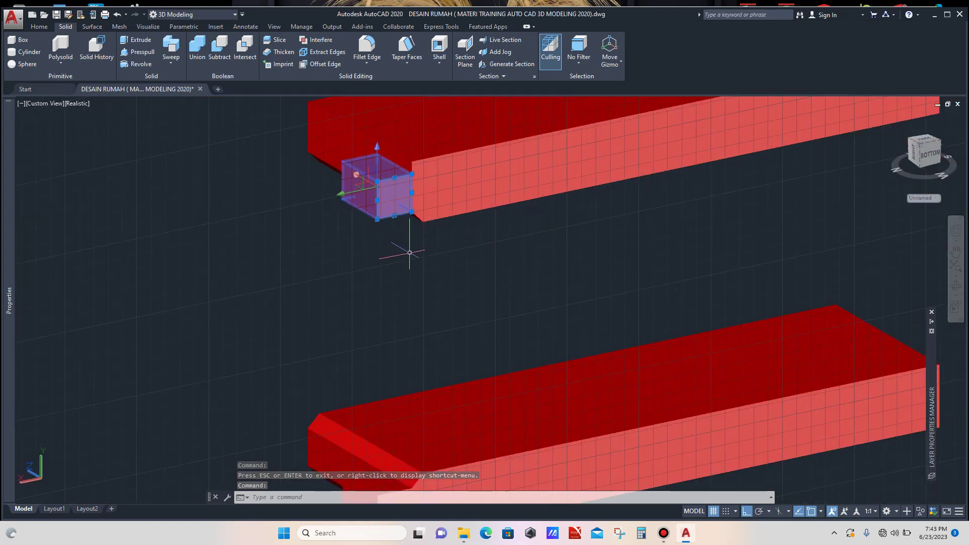
type("m")
key("Return")
scroll(399, 242, "up", 2)
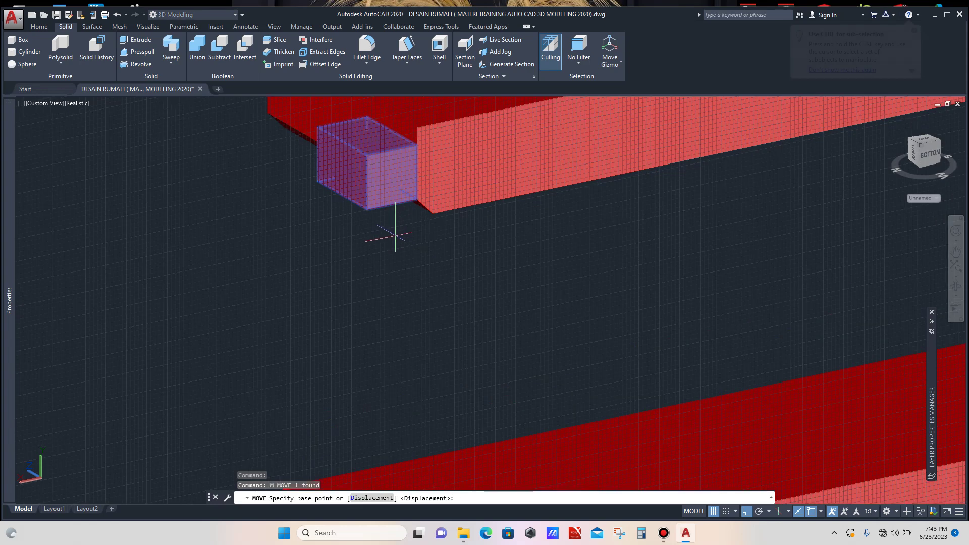
left_click(367, 209)
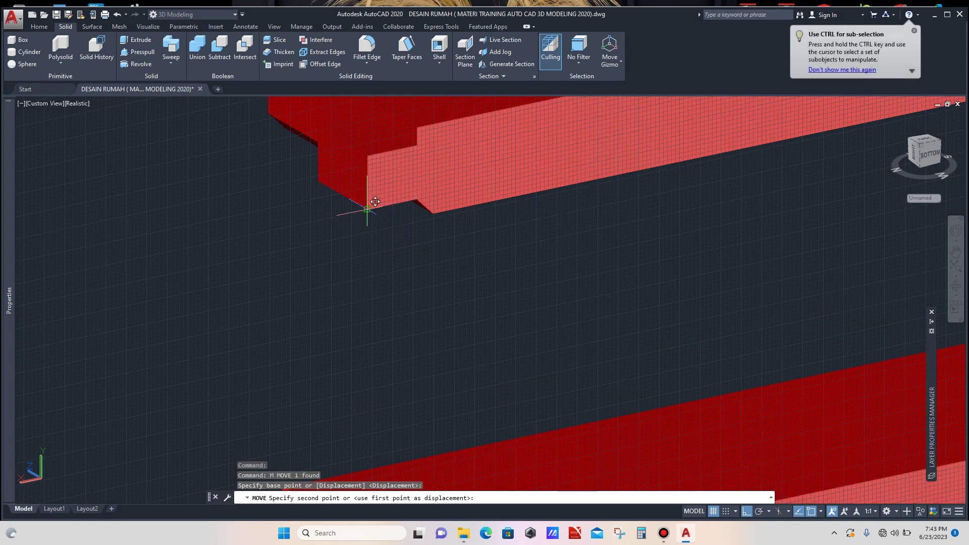
left_click(318, 183)
Step: Centre the middle crossbar's tenon block on the crossbar end by moving it corner to corner by its own depth
scroll(314, 190, "down", 5)
scroll(324, 298, "up", 8)
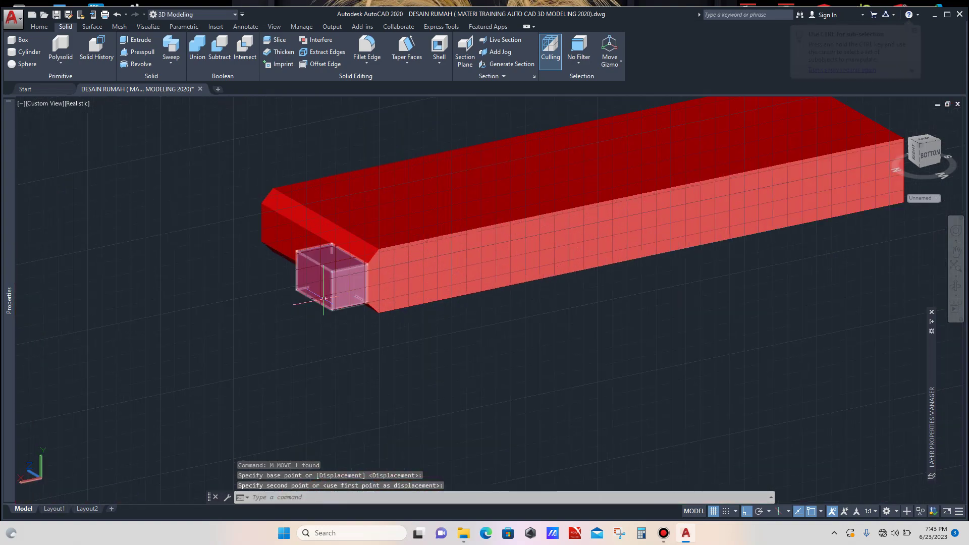
left_click(324, 298)
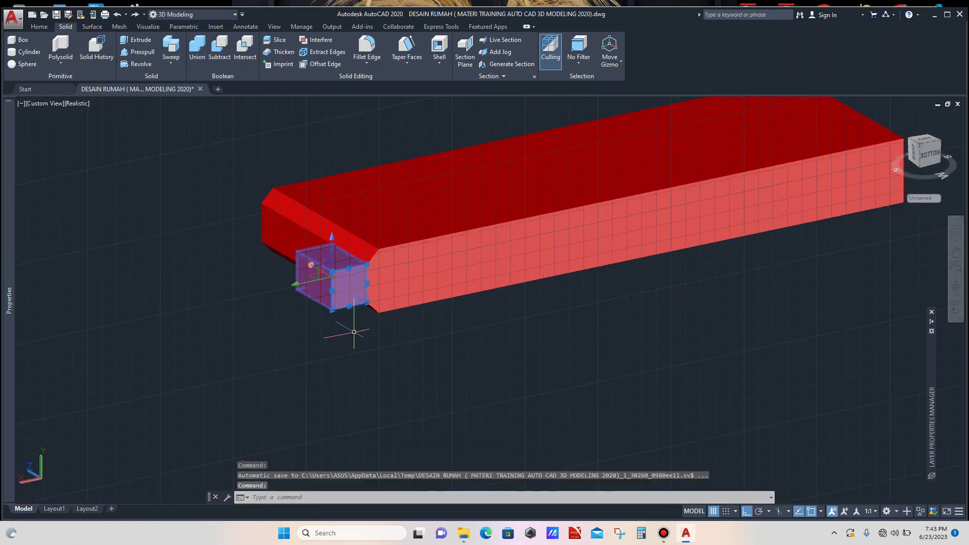
type("m")
key("Return")
scroll(337, 325, "up", 2)
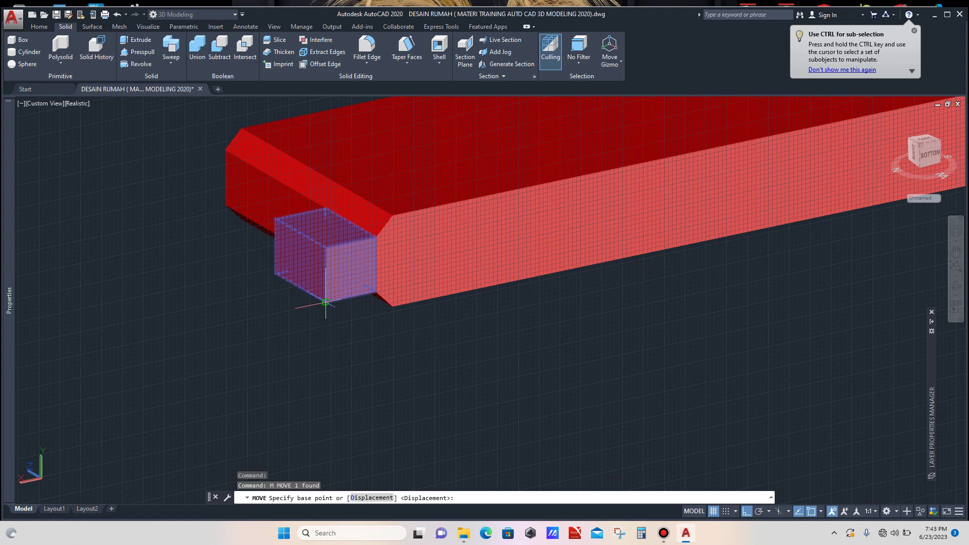
left_click(326, 301)
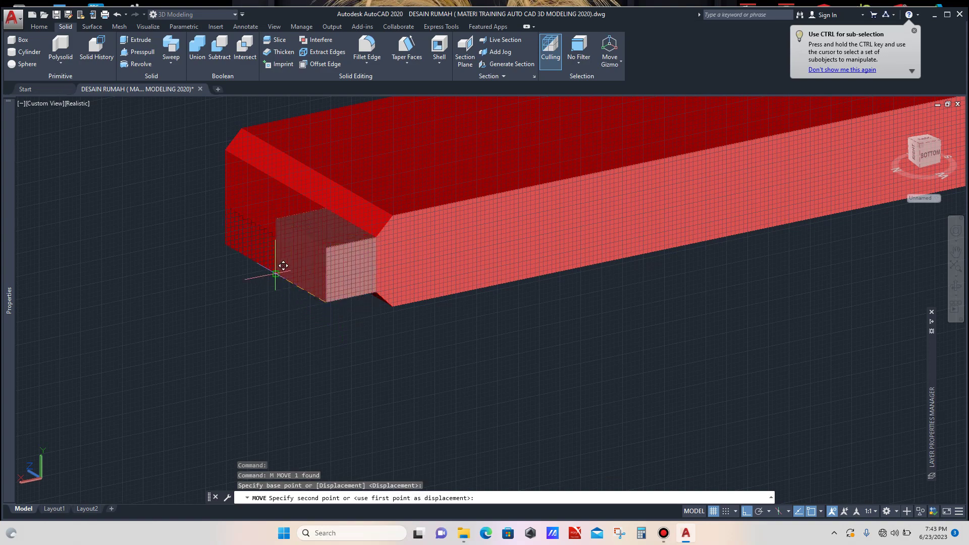
left_click(275, 274)
Step: Inspect the centred tenons on both crossbars and the separated vertical frame from several angles
scroll(274, 261, "down", 3)
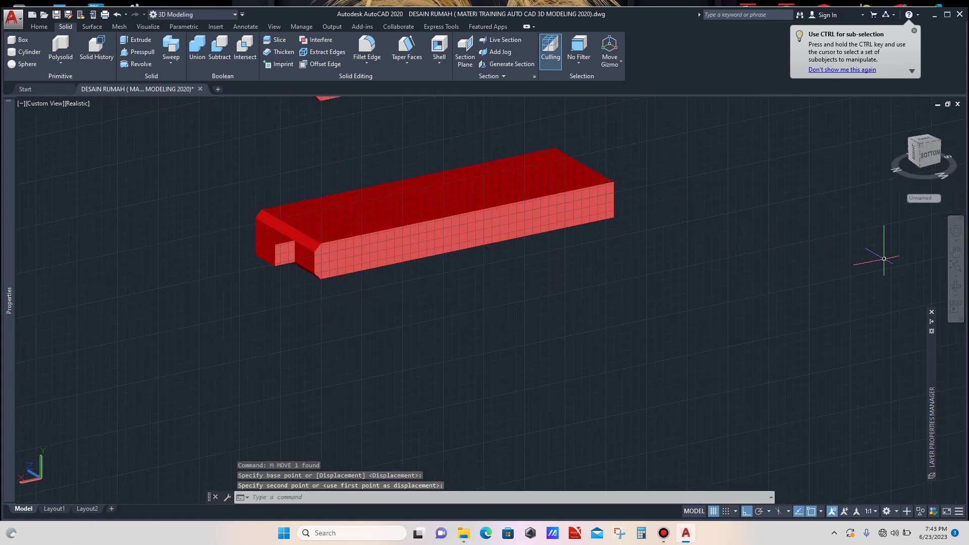
left_click(955, 286)
left_click_drag(530, 302, 444, 272)
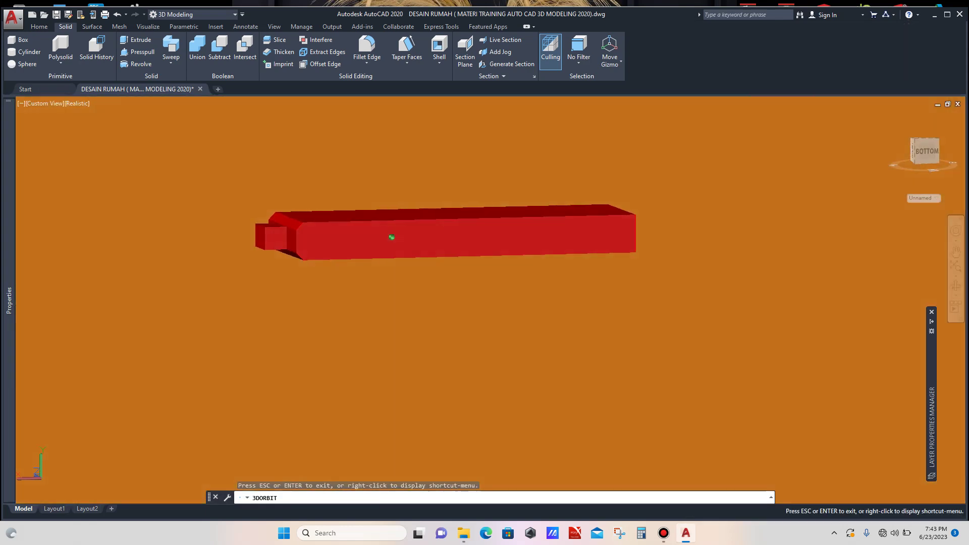
left_click_drag(240, 230, 267, 238)
scroll(304, 277, "up", 2)
scroll(306, 276, "up", 3)
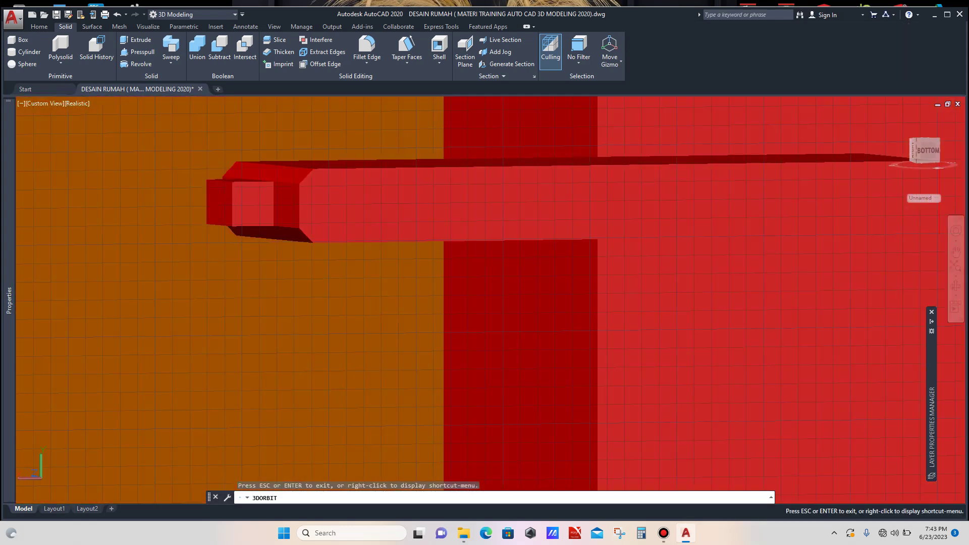
scroll(362, 237, "down", 6)
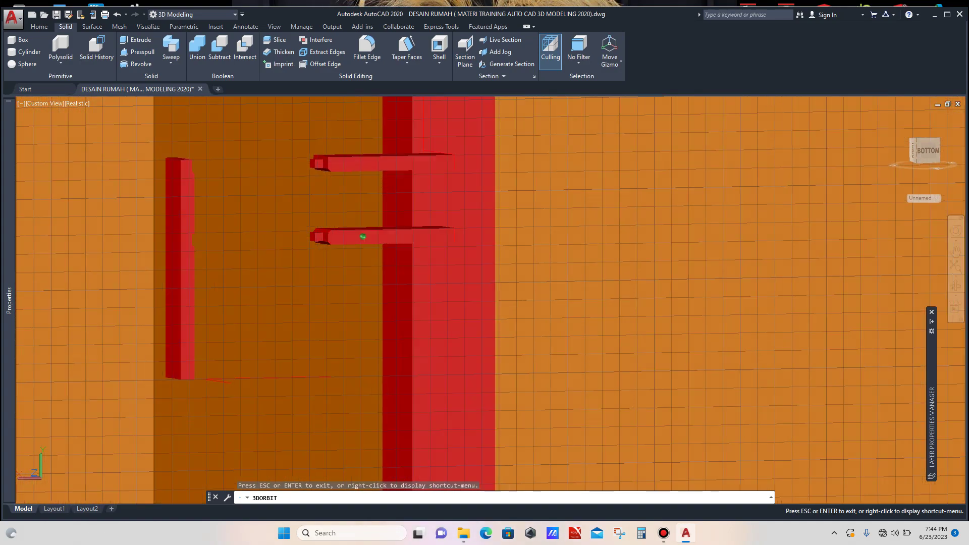
middle_click_drag(363, 237, 272, 260, "shift")
scroll(215, 199, "up", 4)
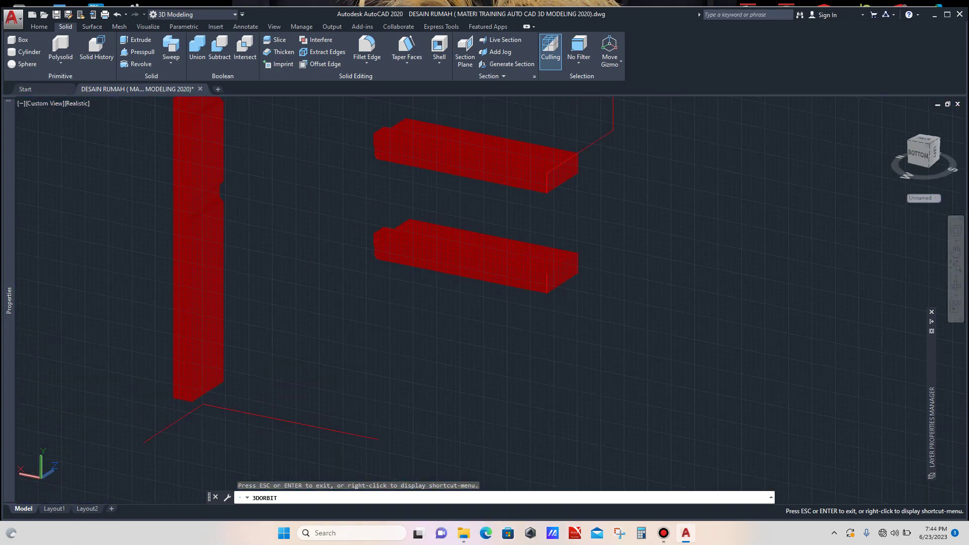
scroll(384, 271, "down", 3)
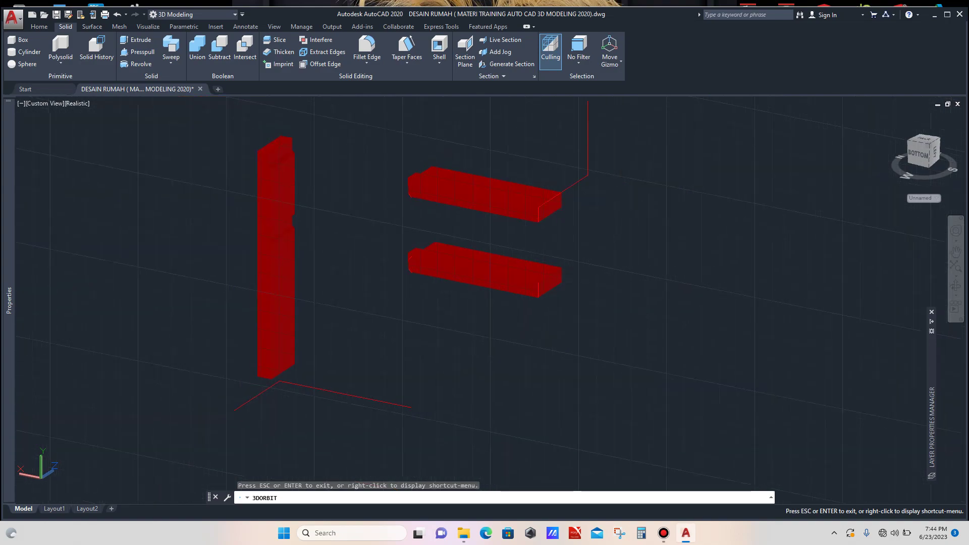
scroll(421, 182, "up", 5)
middle_click_drag(408, 191, 364, 245, "shift")
scroll(364, 245, "down", 3)
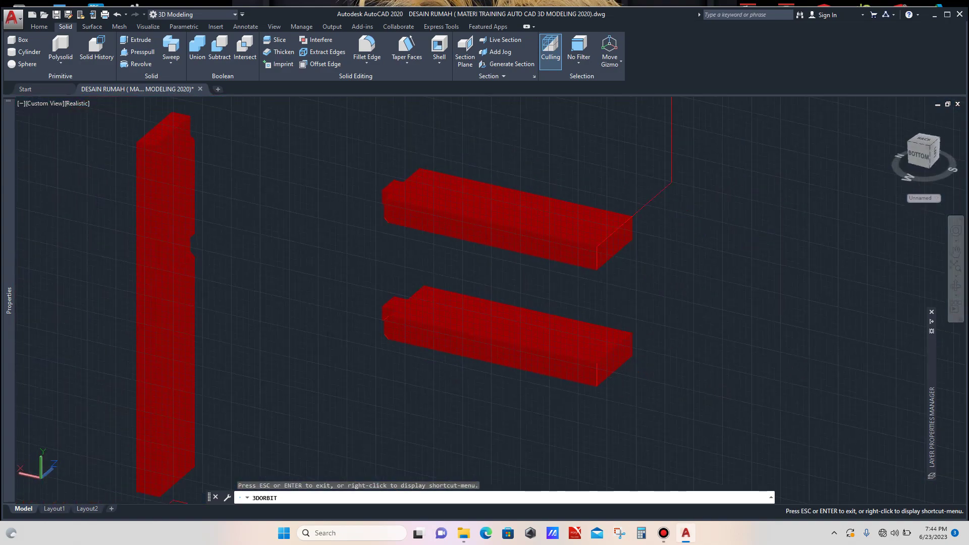
key("Escape")
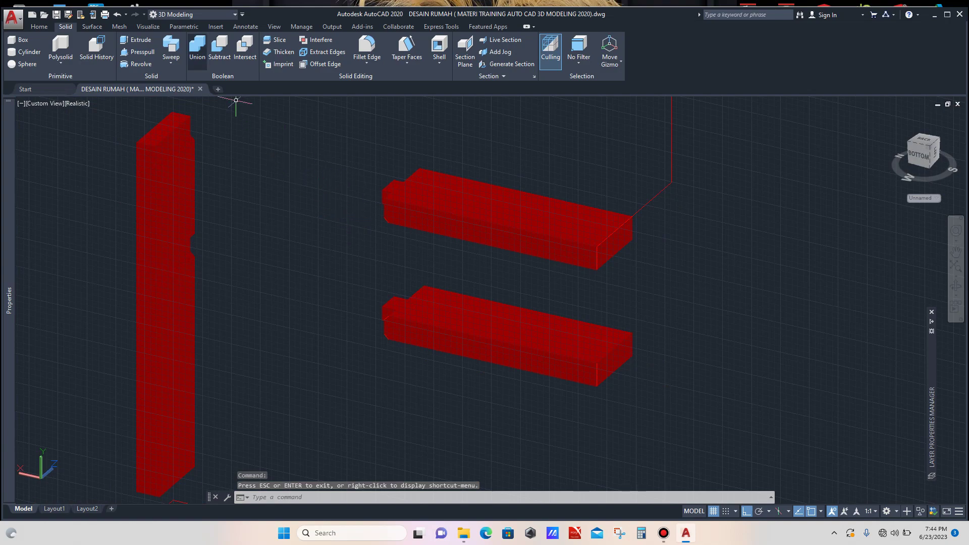
Step: Union the upper crossbar with its tenon block into a single solid
left_click(198, 51)
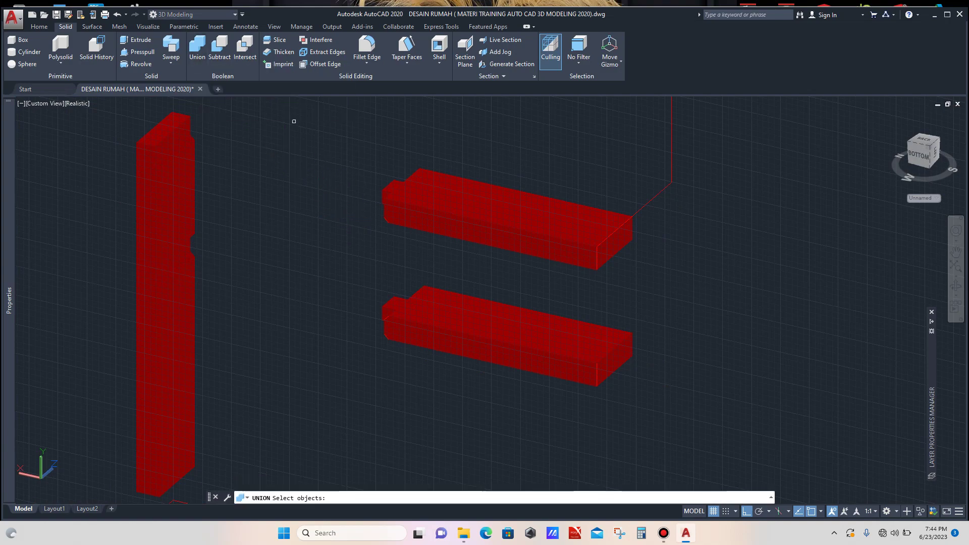
scroll(388, 180, "up", 3)
left_click(404, 211)
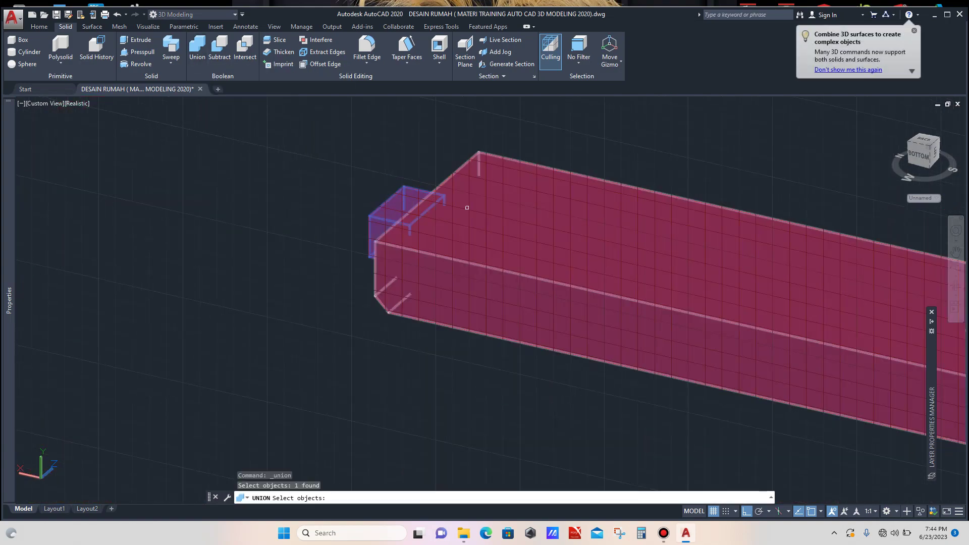
left_click(467, 207)
scroll(397, 176, "down", 3)
key("Return")
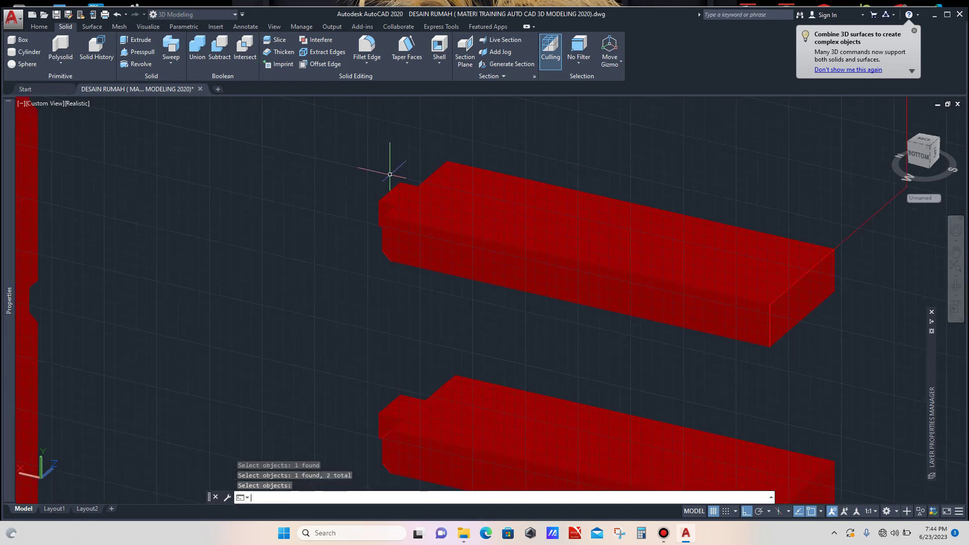
Step: Union the middle crossbar and its tenon block into one solid
key("Return")
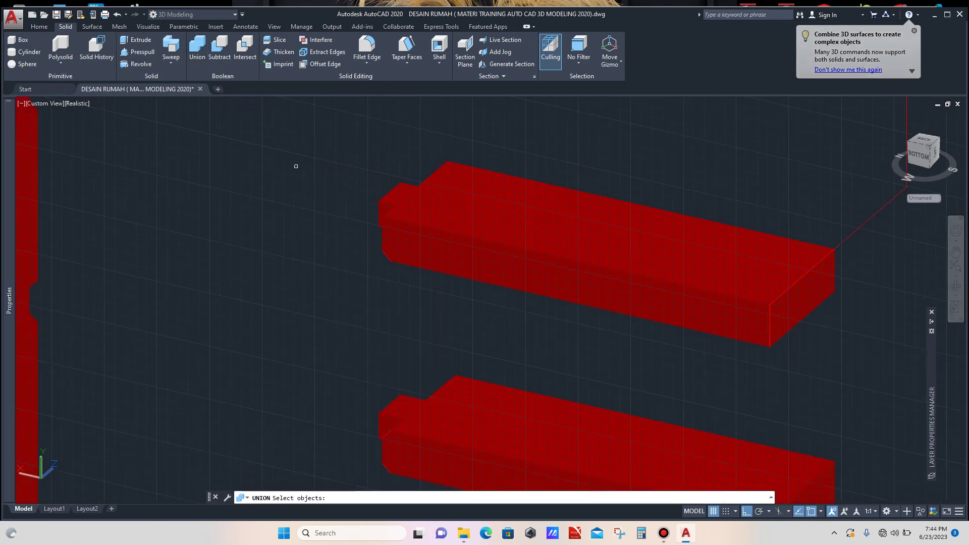
scroll(346, 281, "down", 3)
scroll(313, 231, "up", 6)
left_click(302, 218)
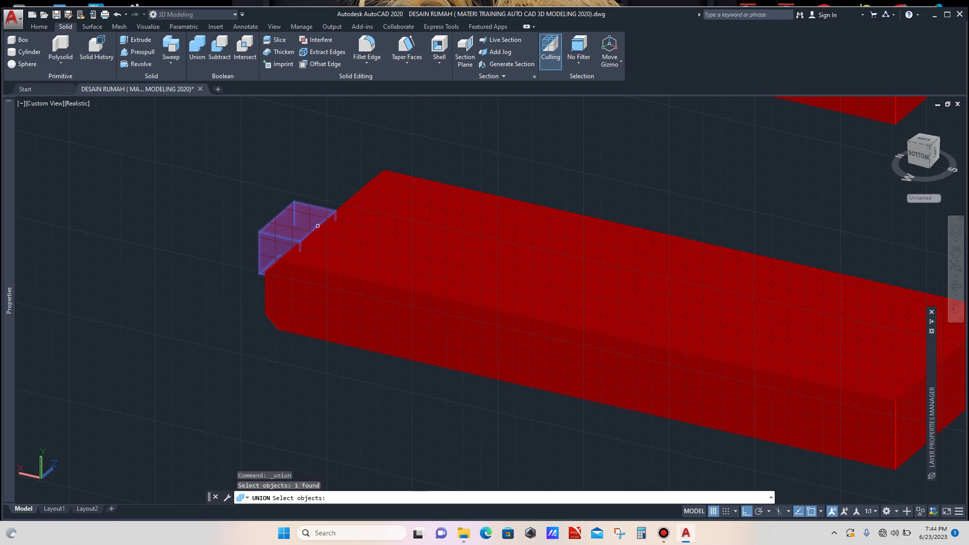
left_click(377, 246)
key("Return")
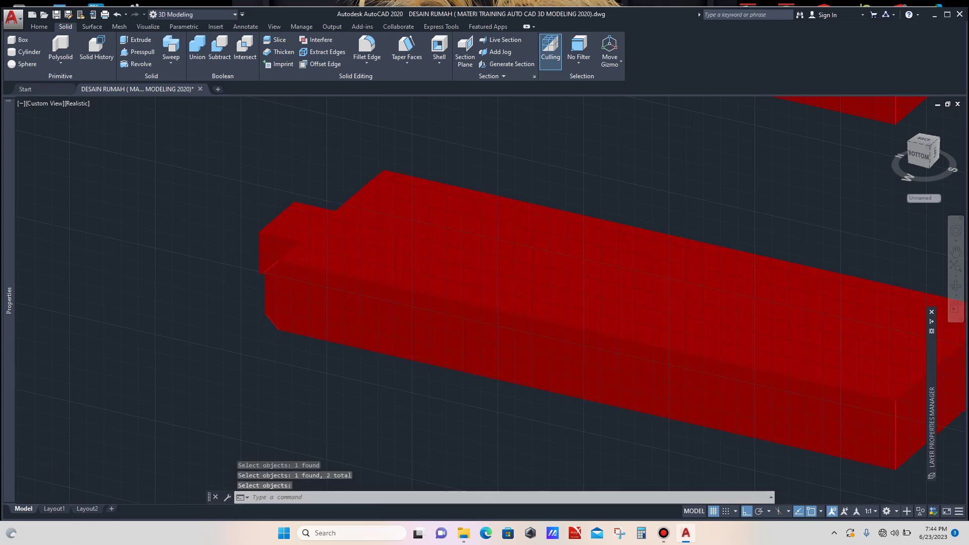
Step: Copy the two united crossbars about 2700 units along the Z axis, away from the window frame
scroll(330, 222, "down", 3)
left_click(404, 187)
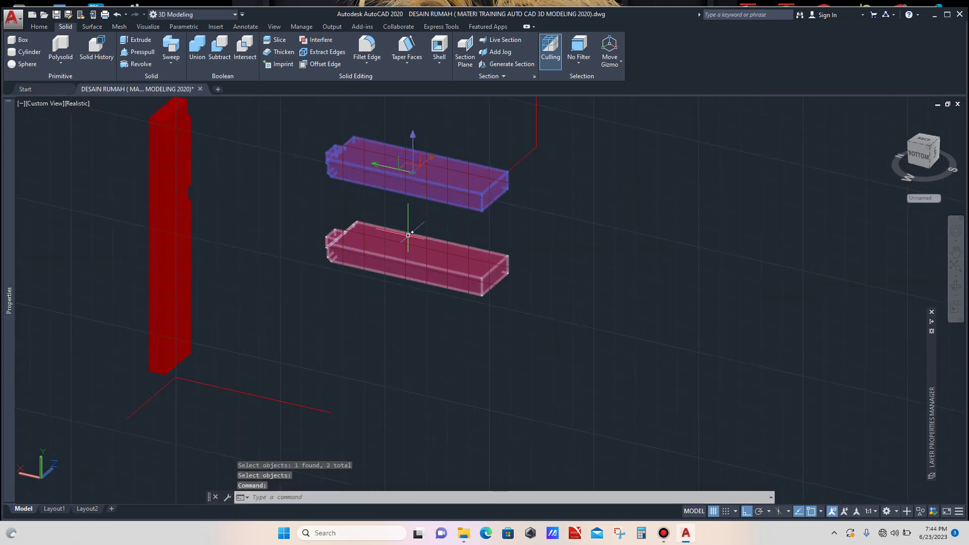
left_click(389, 237)
scroll(330, 292, "down", 5)
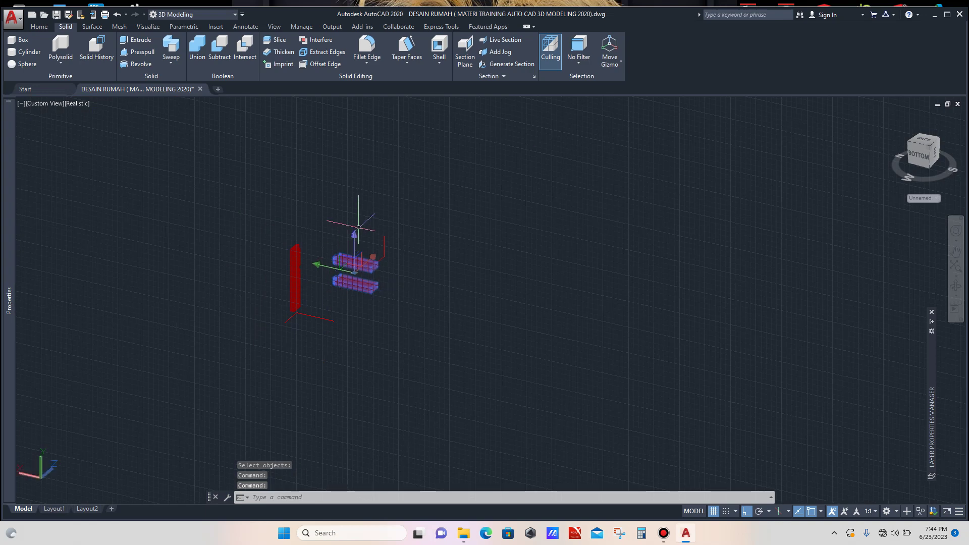
type("co")
key("Return")
scroll(349, 226, "down", 2)
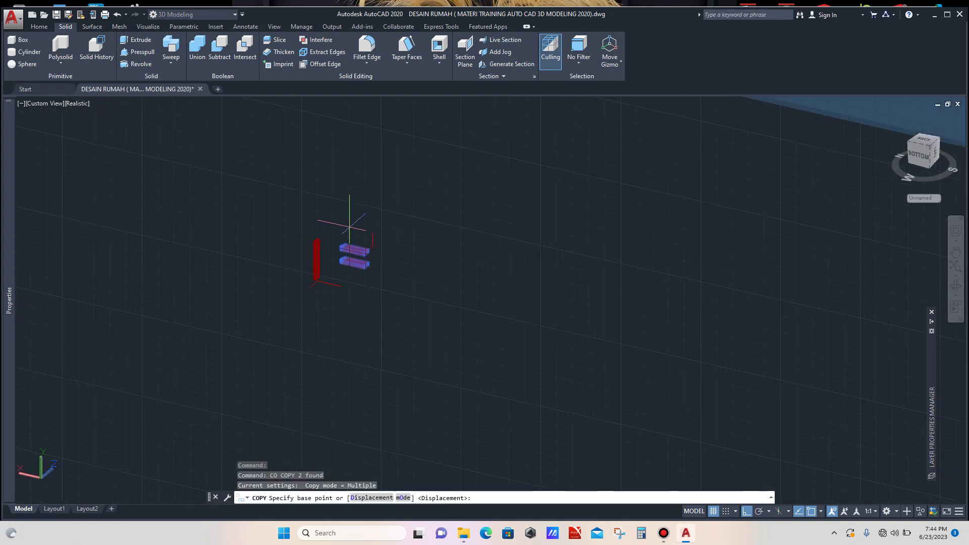
left_click(349, 226)
left_click(435, 172)
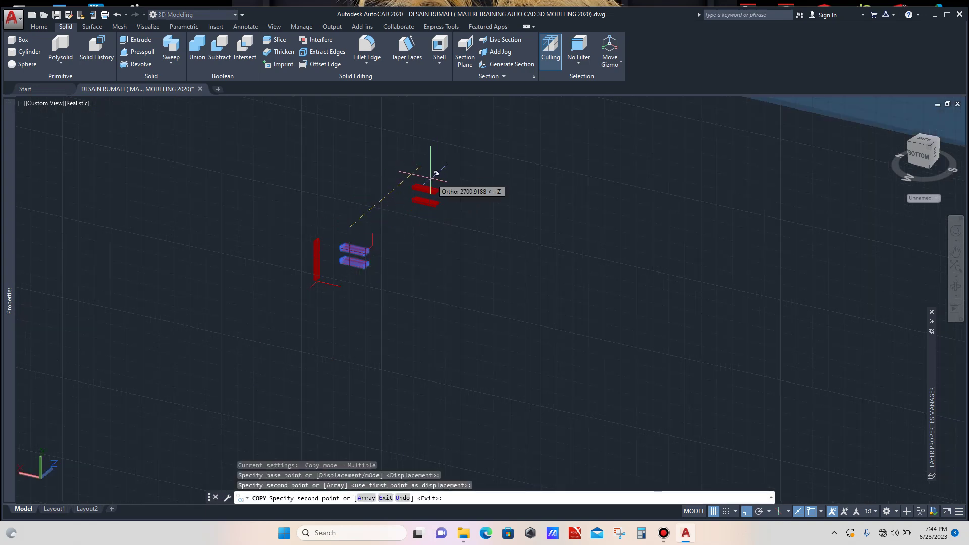
key("Escape")
Step: Move the vertical frame back against the original crossbars, aligning its upper notch corner with the upper crossbar's matching corner
scroll(339, 253, "up", 5)
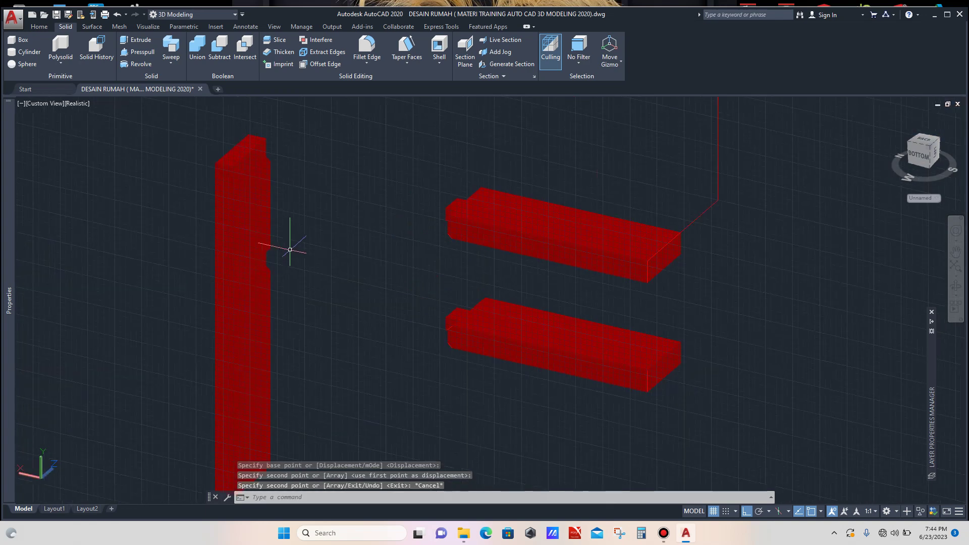
left_click(262, 203)
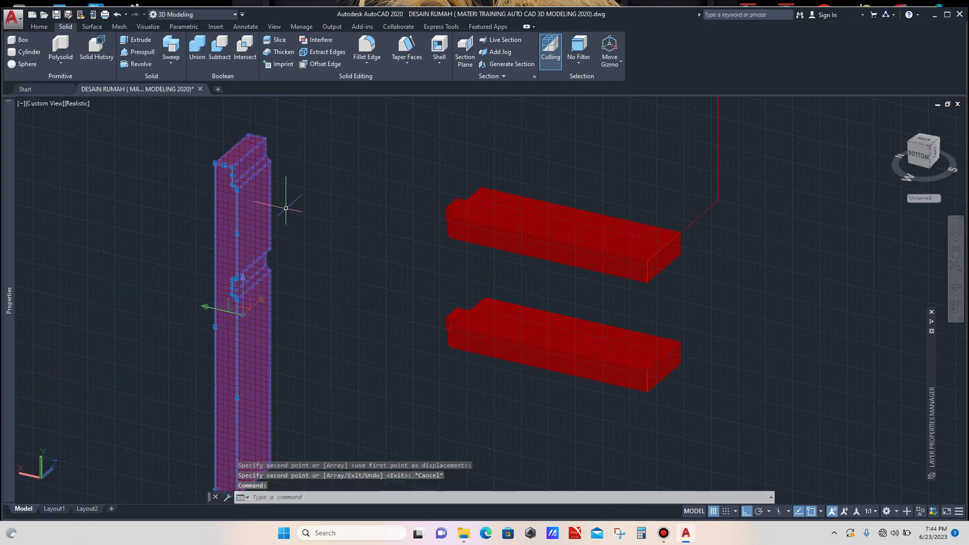
type("m")
key("Return")
scroll(281, 205, "up", 5)
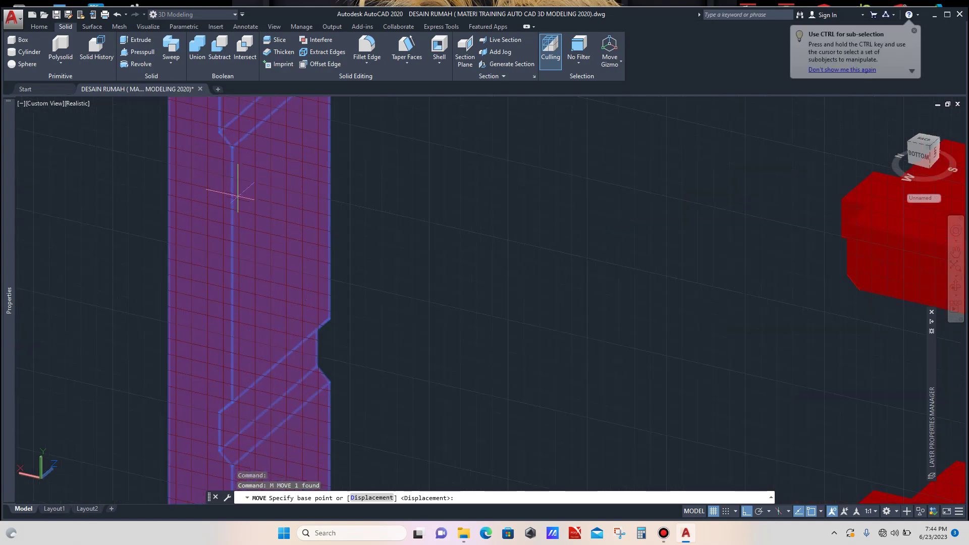
left_click(231, 147)
scroll(278, 153, "down", 5)
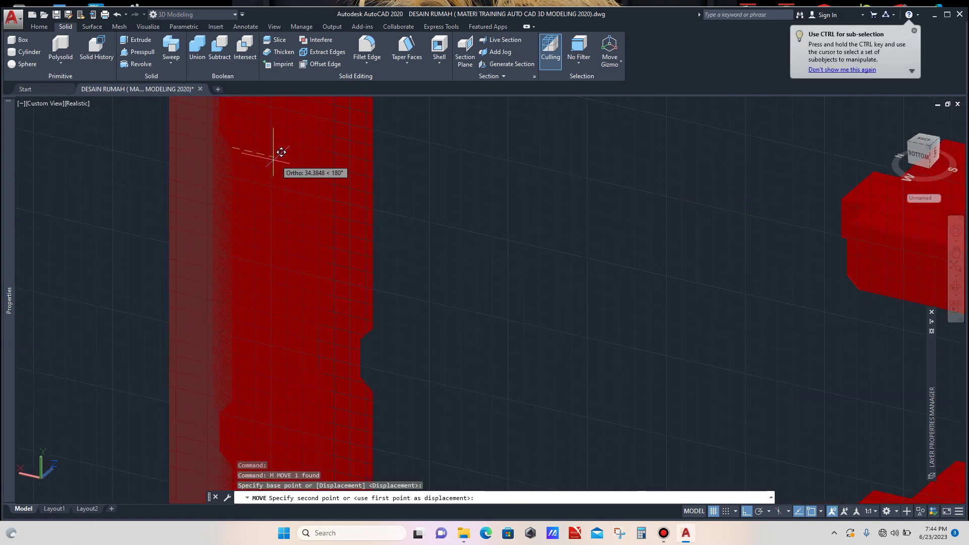
scroll(475, 200, "up", 5)
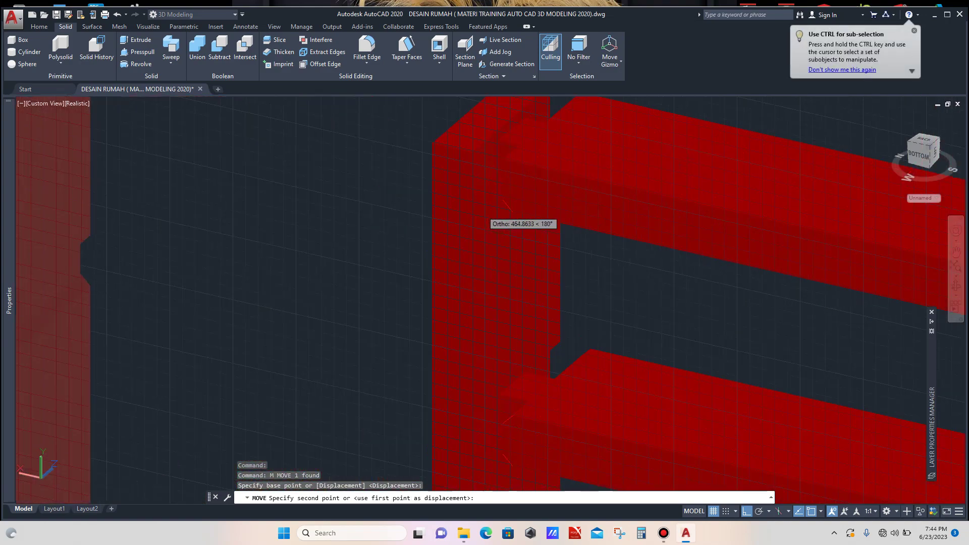
left_click(522, 210)
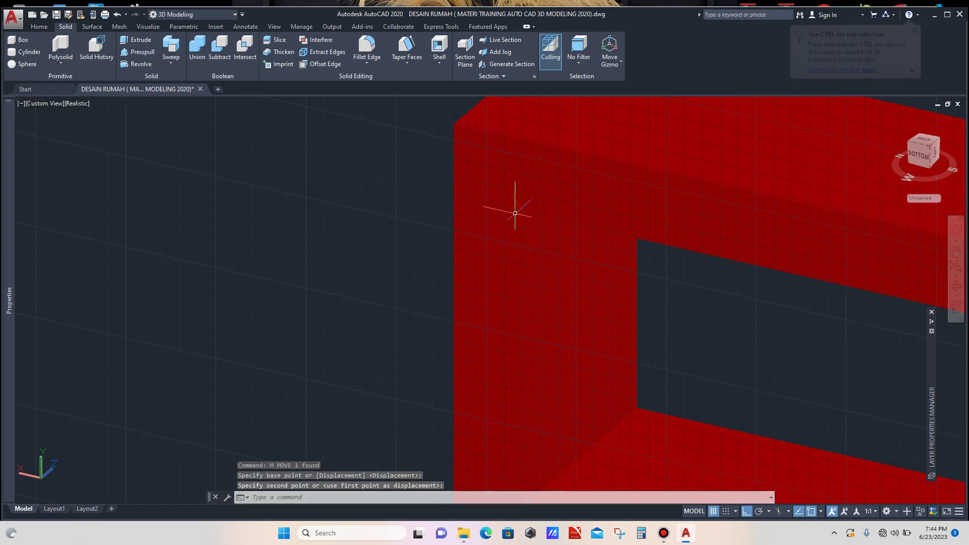
scroll(406, 188, "down", 5)
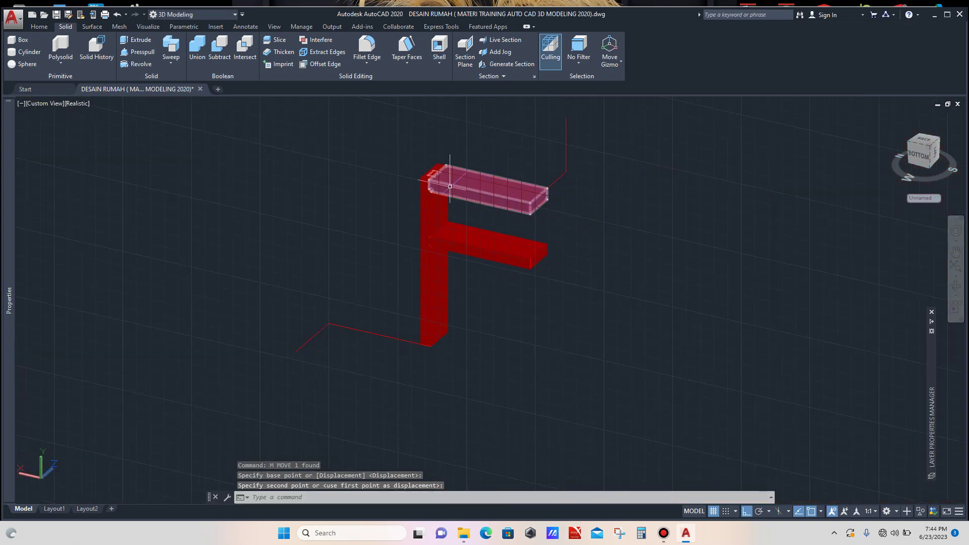
scroll(399, 191, "down", 5)
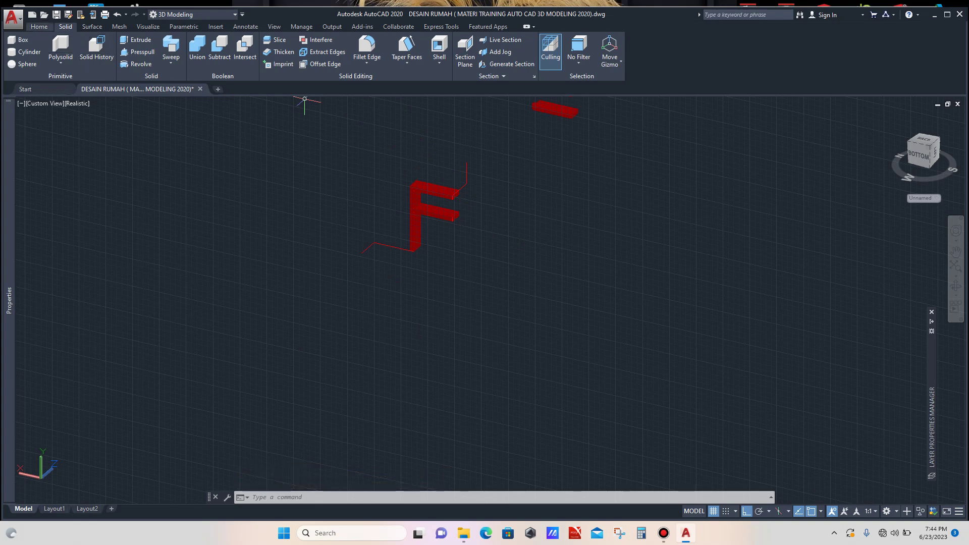
Step: Switch the coordinate system from the Right UCS back to World
left_click(39, 27)
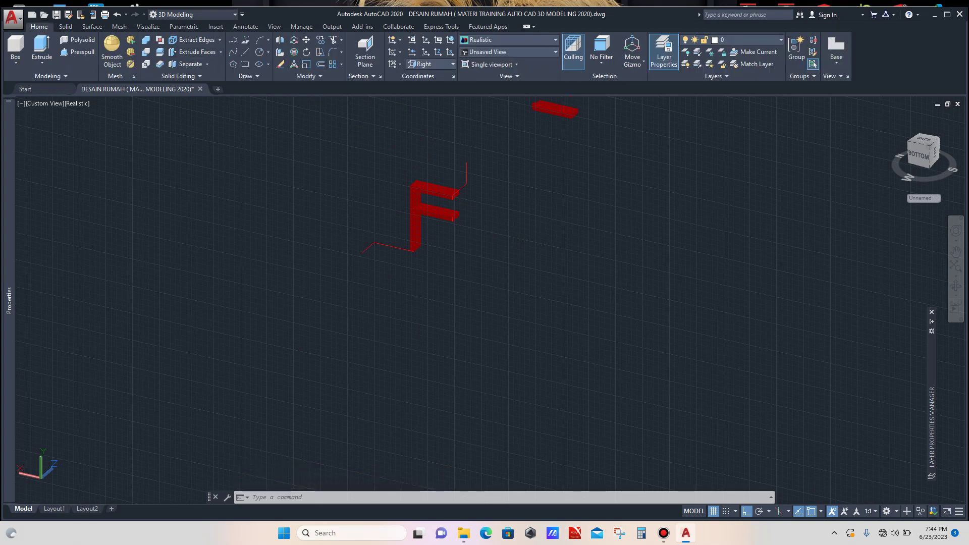
left_click(432, 64)
left_click(424, 73)
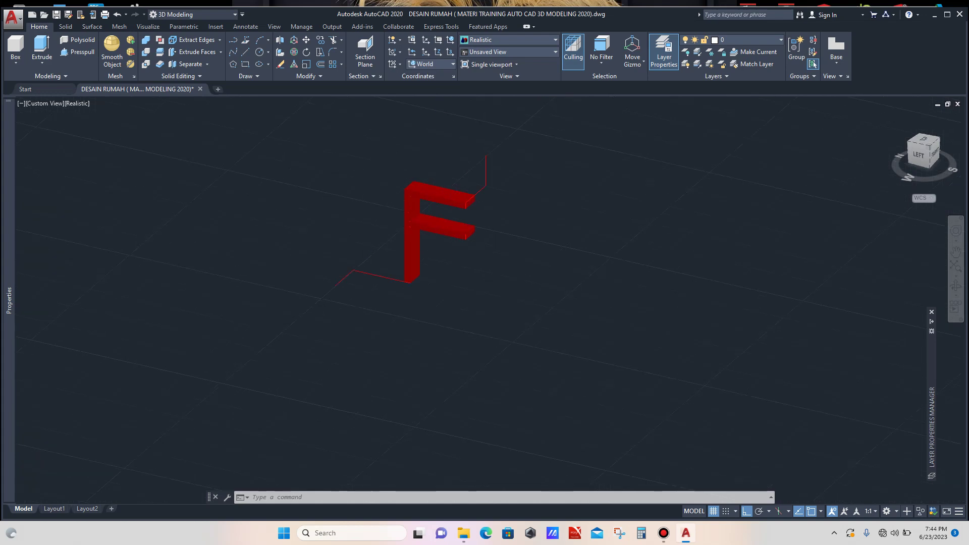
Step: Examine from above how the upper and middle crossbars fit into the vertical frame's notches
scroll(422, 177, "up", 2)
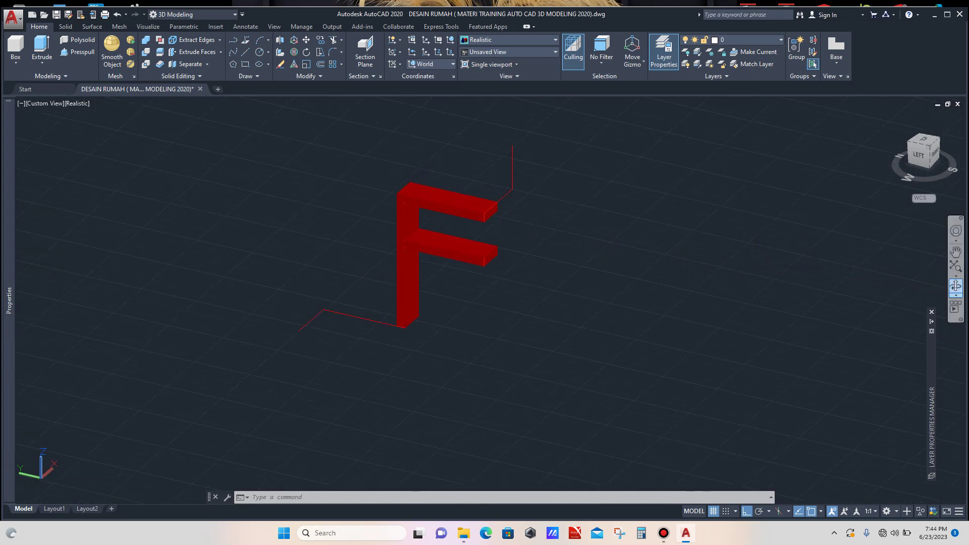
left_click_drag(617, 283, 597, 279)
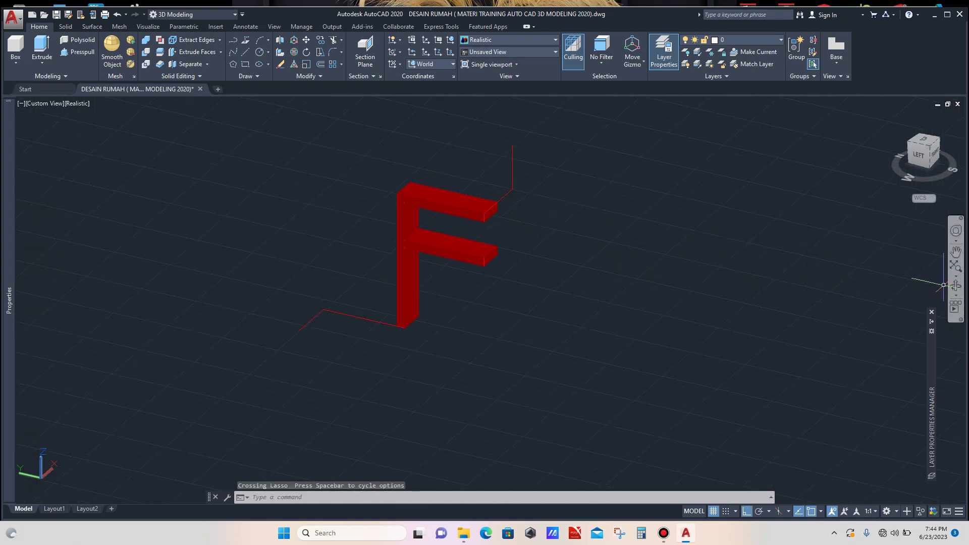
left_click(955, 286)
mouse_move(595, 307)
left_mouse_down()
mouse_move(510, 275)
mouse_move(600, 299)
left_mouse_up()
scroll(393, 211, "up", 3)
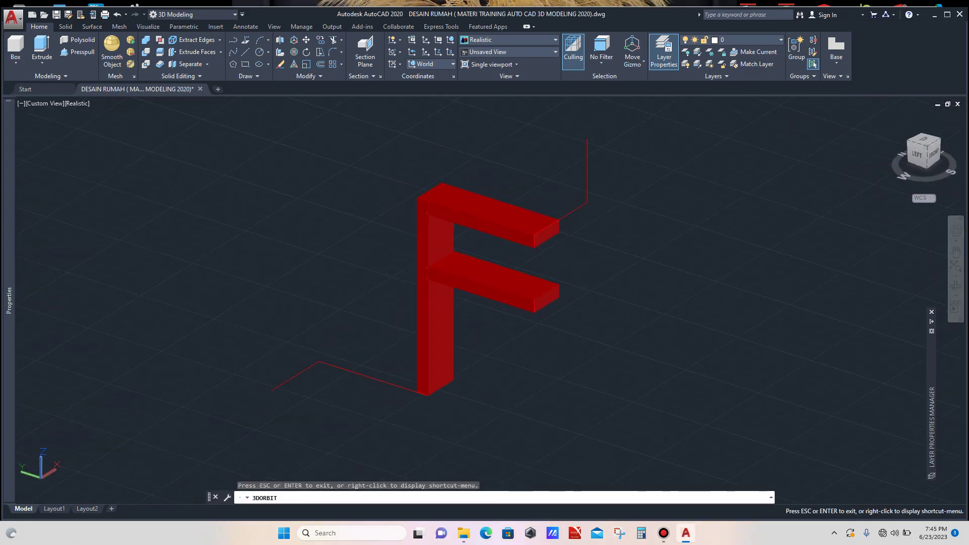
key("Escape")
scroll(448, 246, "up", 2)
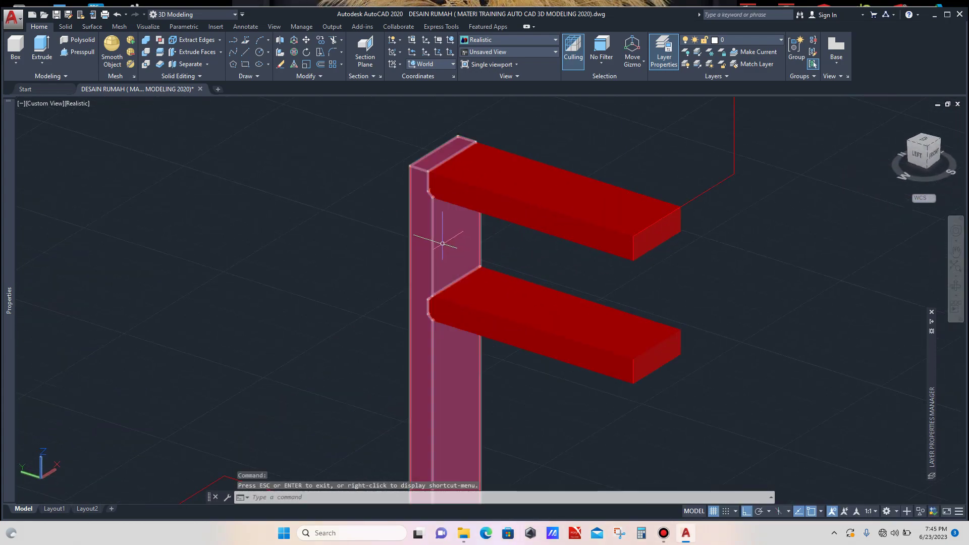
scroll(442, 244, "down", 2)
scroll(482, 207, "up", 2)
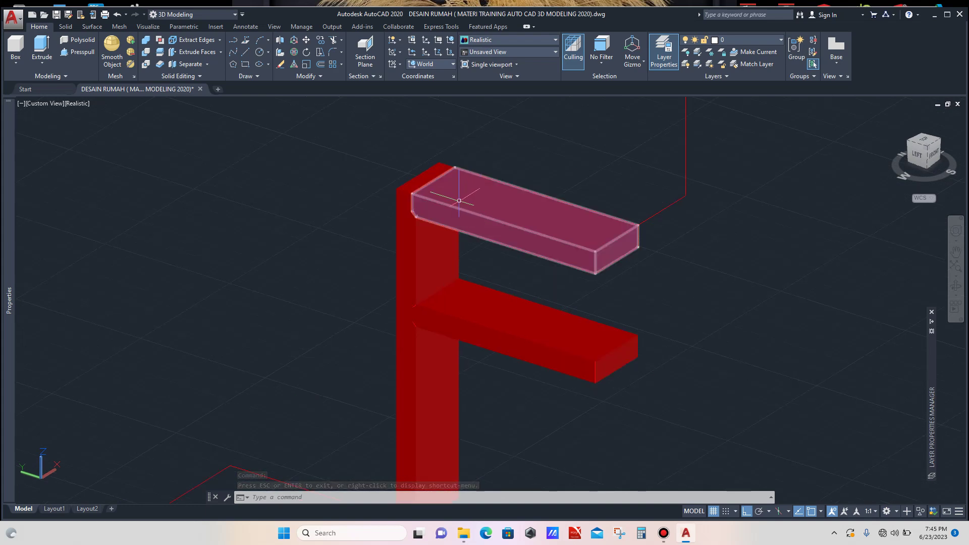
Step: Subtract the upper crossbar from the vertical frame to cut its tenon pocket into the upper notch
left_click(66, 26)
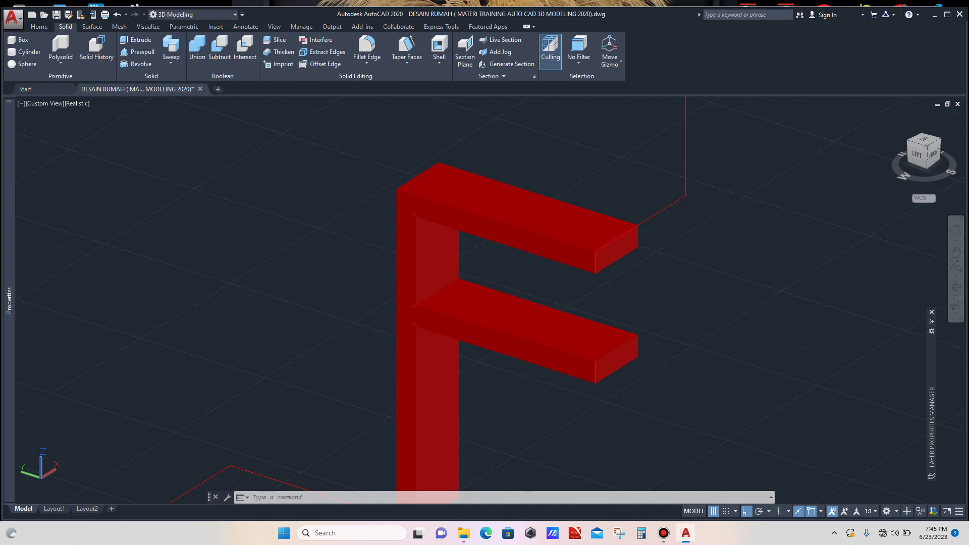
left_click(219, 50)
scroll(434, 210, "up", 3)
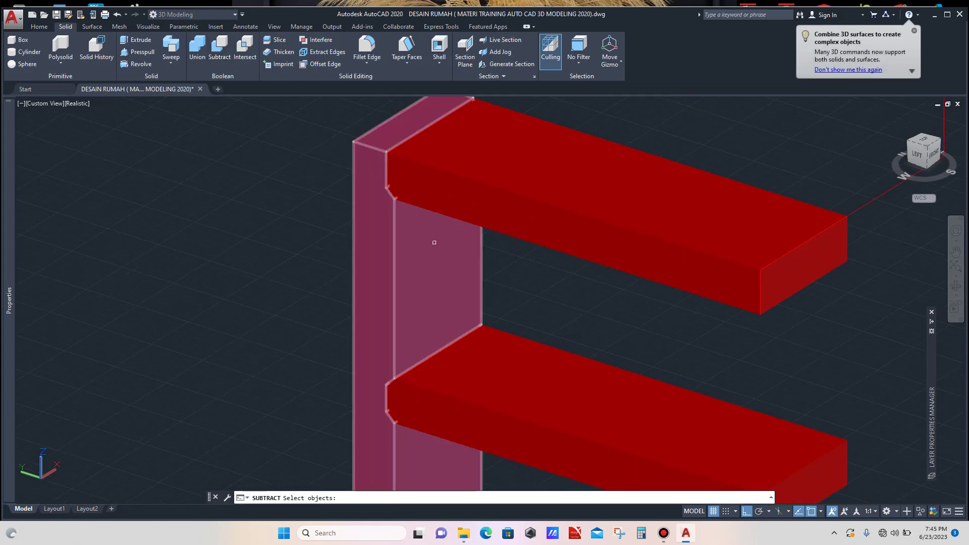
left_click(432, 244)
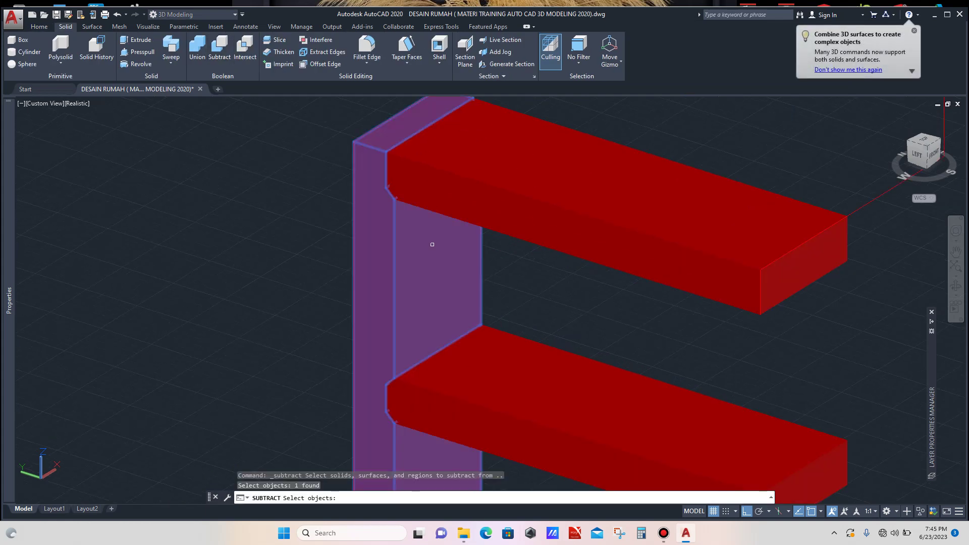
key("Return")
left_click(538, 195)
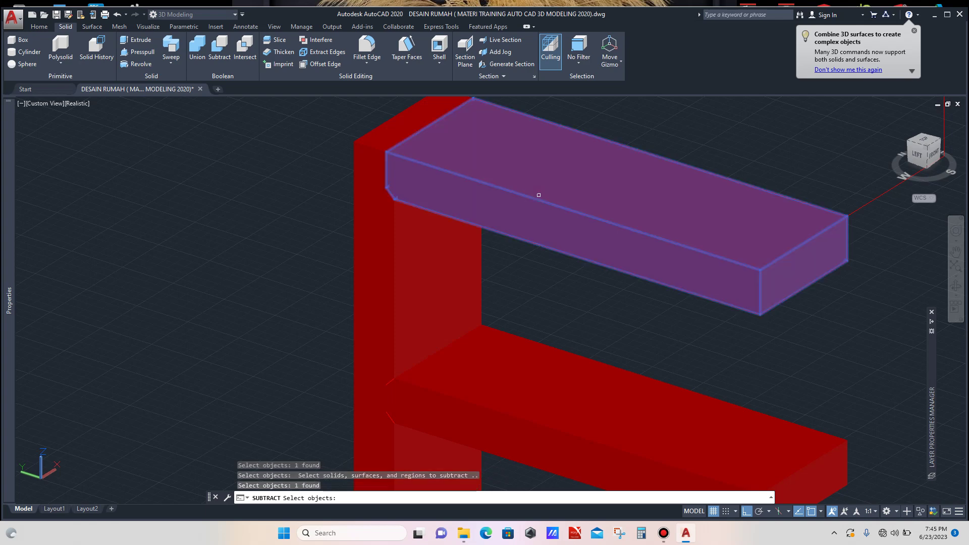
key("Return")
Step: Examine the pocket in the vertical frame's upper notch up close from several angles
scroll(435, 150, "up", 3)
scroll(434, 150, "down", 4)
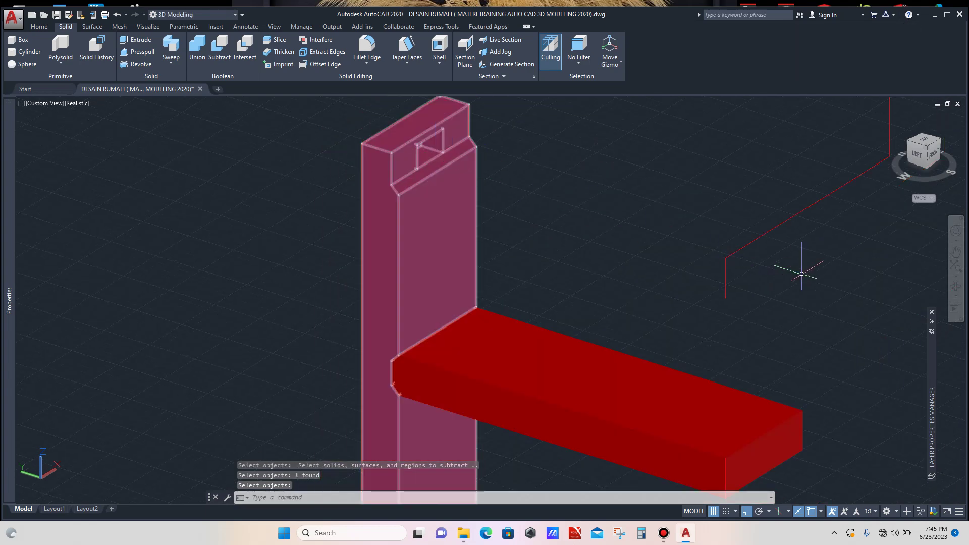
left_click(955, 285)
left_click_drag(576, 329, 544, 328)
scroll(494, 146, "up", 3)
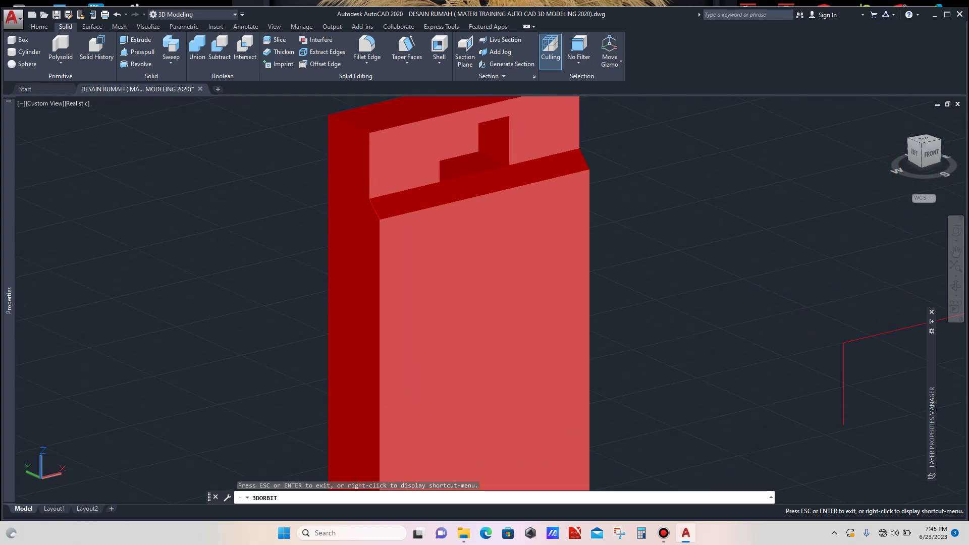
left_click_drag(493, 146, 482, 136)
scroll(421, 171, "down", 4)
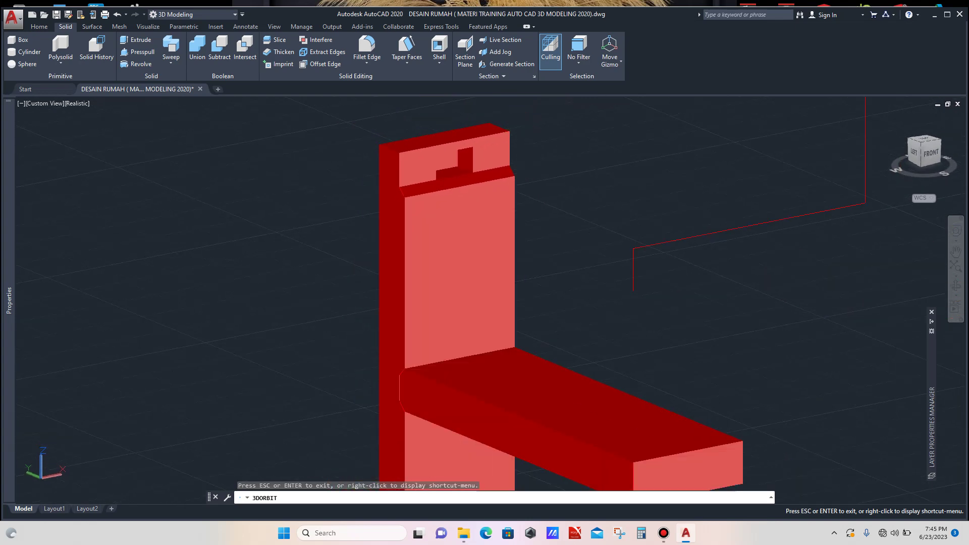
left_click_drag(421, 170, 432, 175)
scroll(433, 175, "down", 2)
key("Escape")
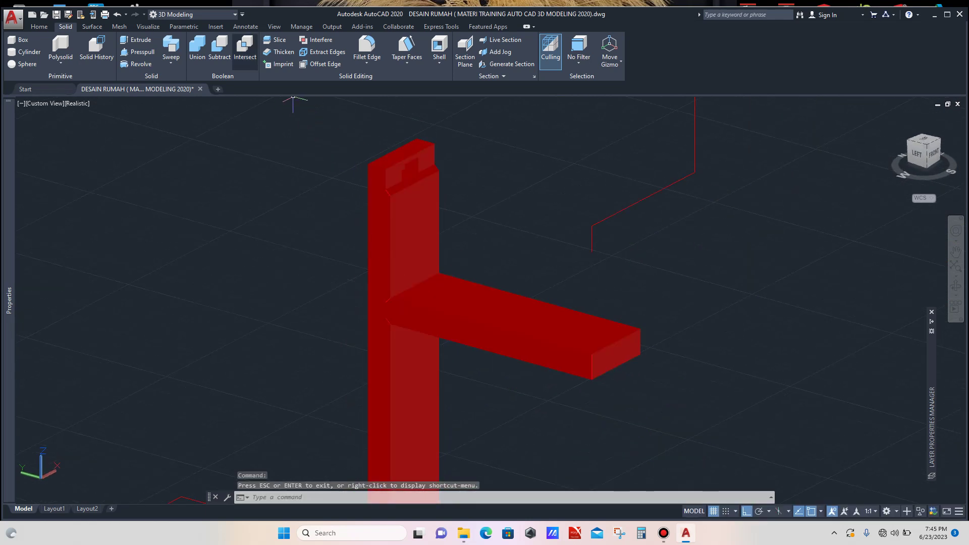
Step: Subtract the middle crossbar from the vertical frame to cut its tenon pocket
left_click(219, 48)
scroll(425, 242, "up", 4)
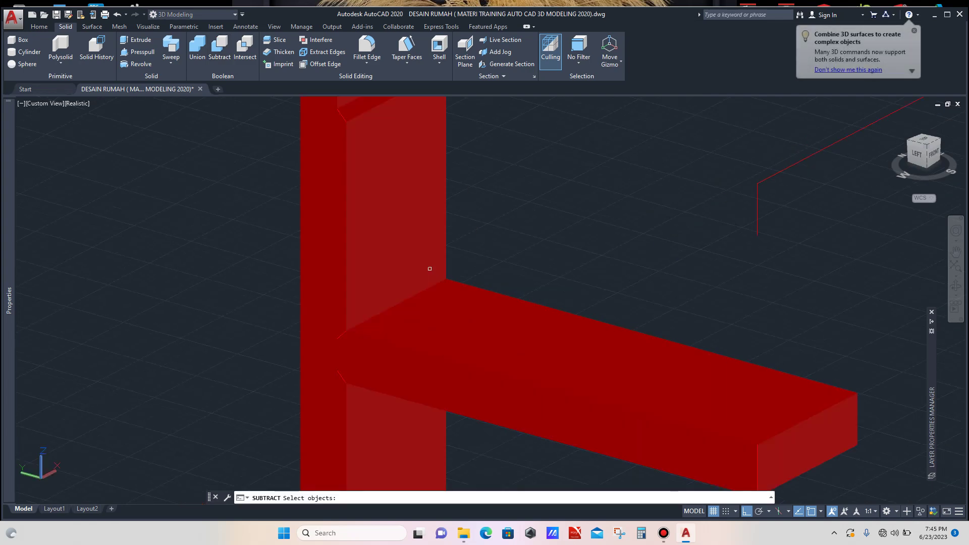
left_click(413, 246)
key("Return")
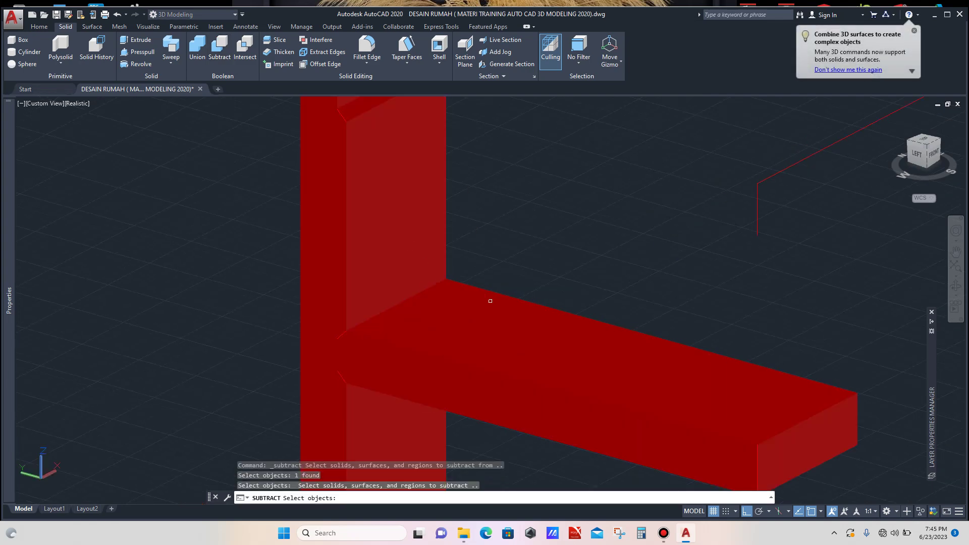
Step: Subtract the lower rail from the vertical post to cut its mortise
left_click(492, 303)
key("Return")
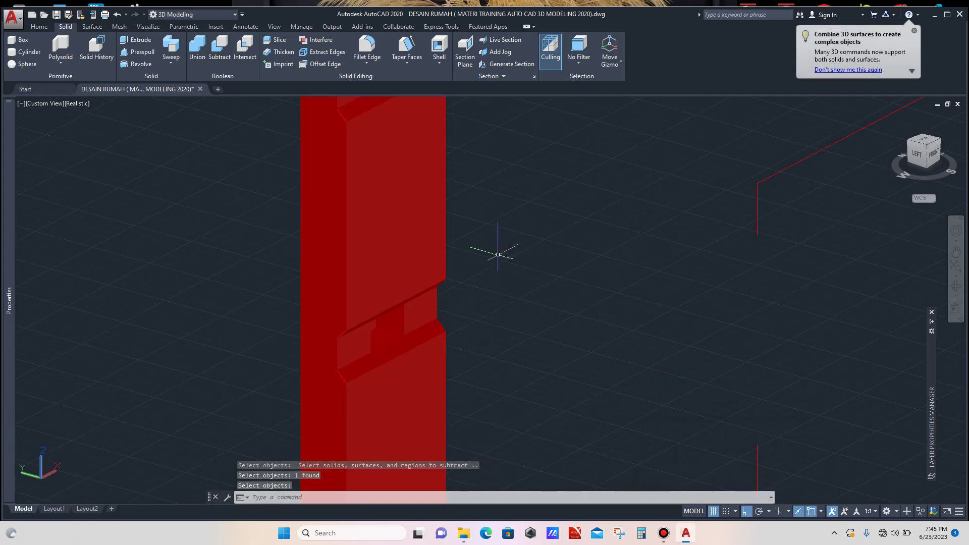
scroll(456, 287, "down", 3)
scroll(439, 288, "up", 5)
Step: Move the two spare rails onto the post, snapping the lower rail's bottom shoulder corner to the matching corner of the lower mortise
scroll(408, 299, "down", 10)
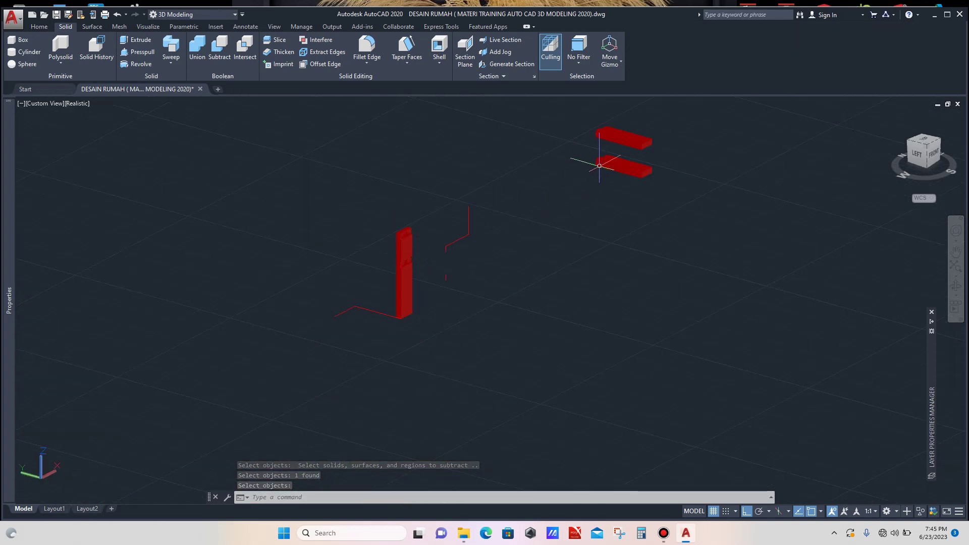
left_click(630, 122)
left_click(604, 185)
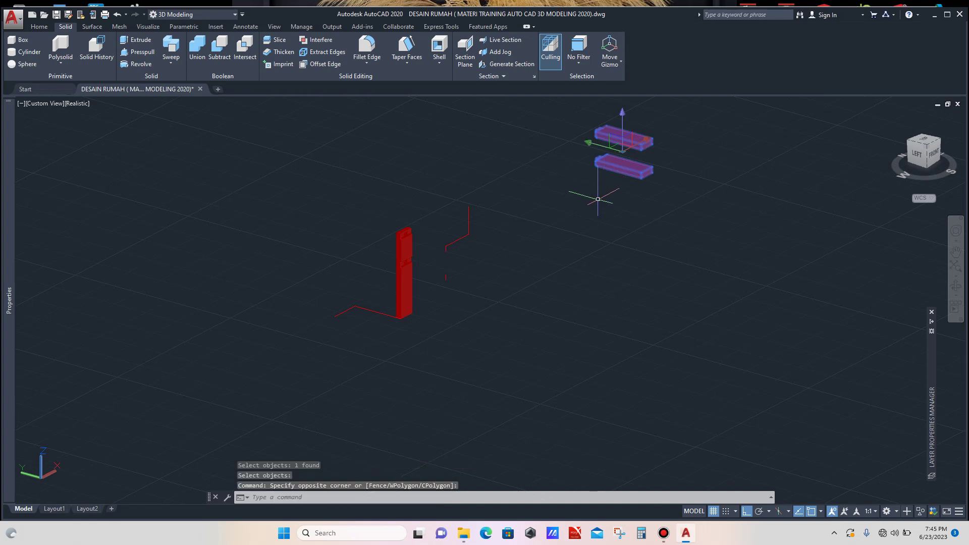
type("m")
key("Return")
scroll(593, 187, "up", 5)
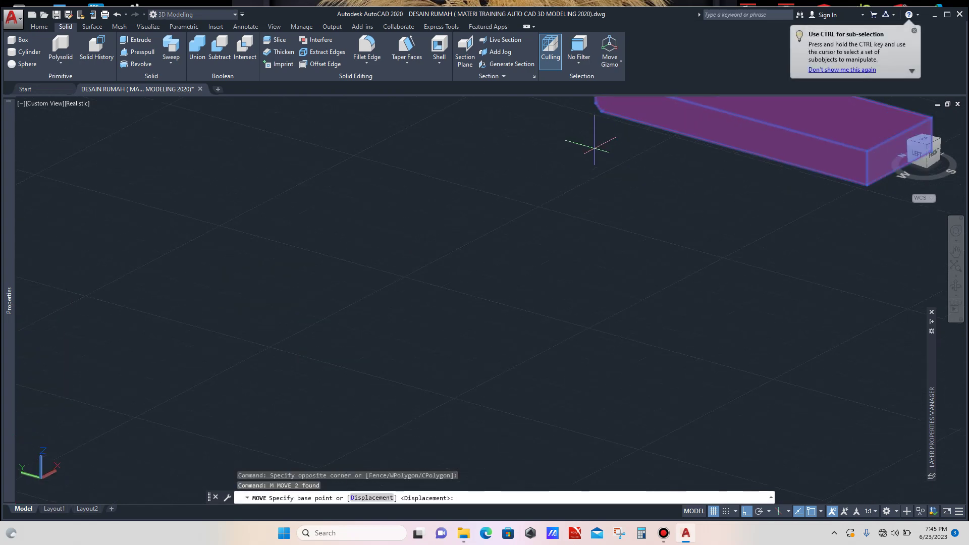
left_click(601, 111)
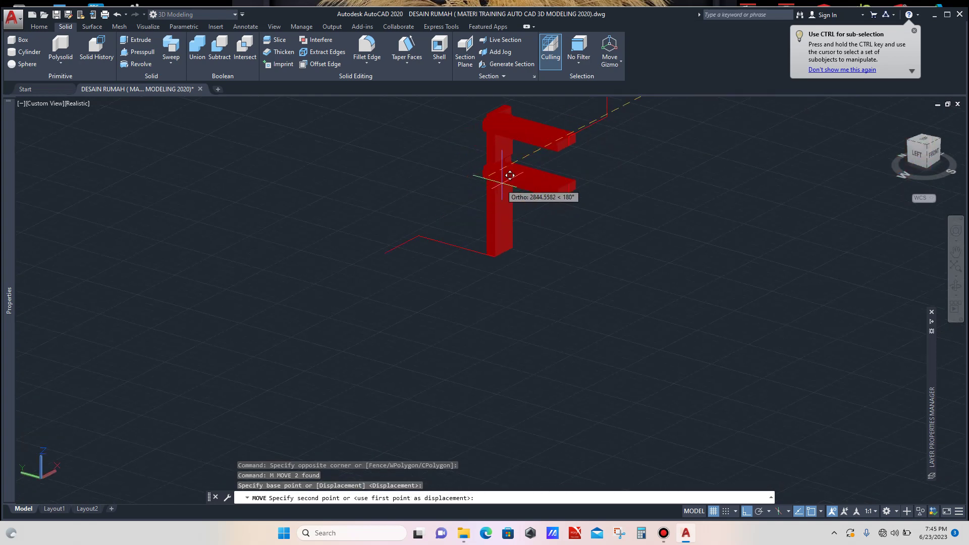
scroll(510, 175, "up", 7)
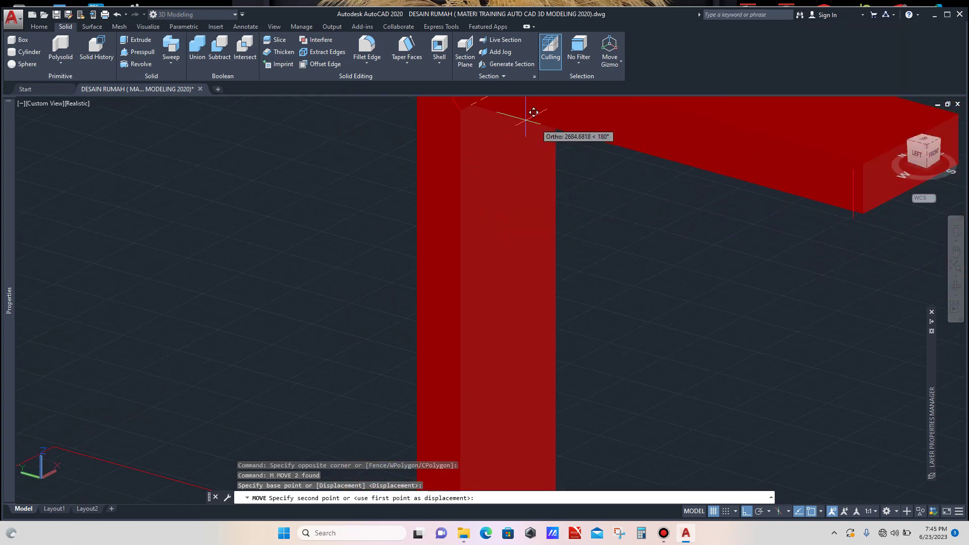
scroll(533, 112, "up", 3)
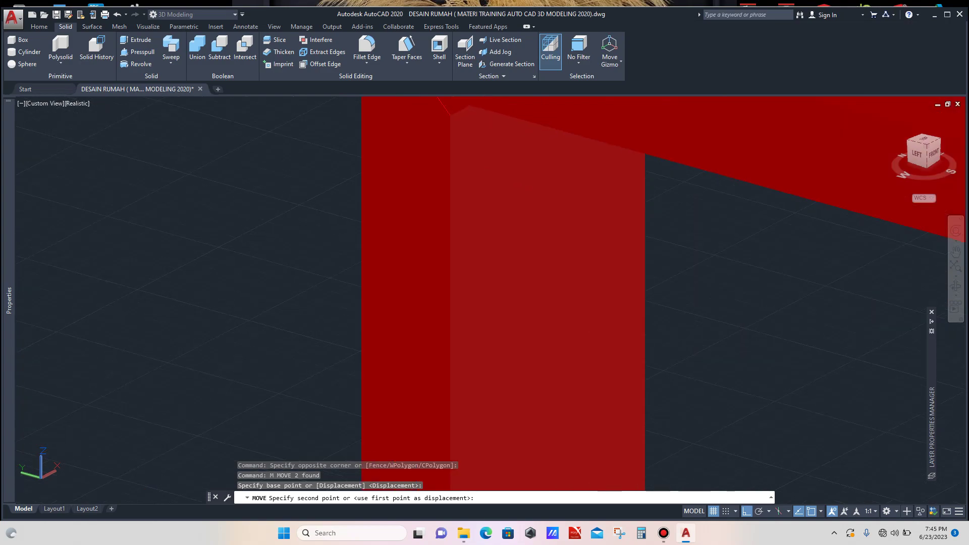
left_click(450, 115)
scroll(439, 258, "down", 6)
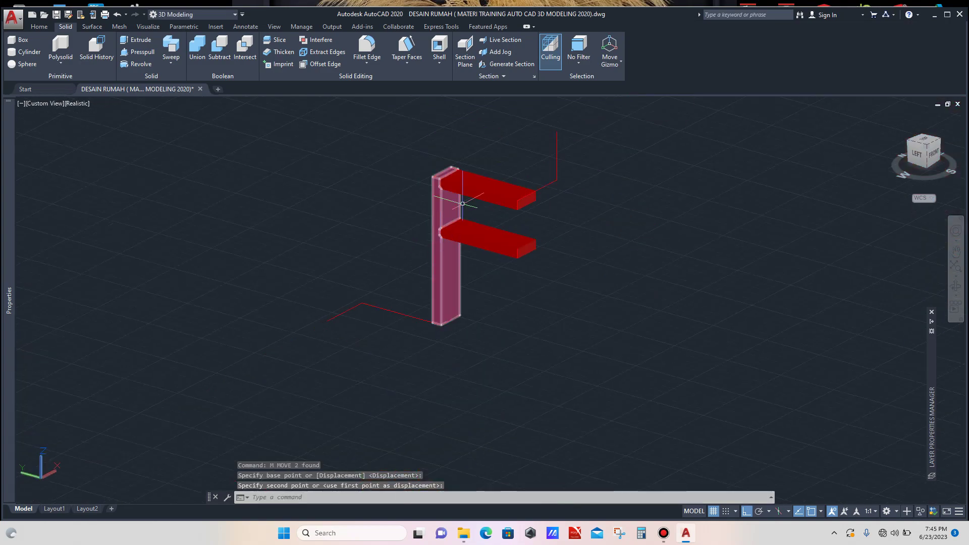
Step: Move the post away from both rails in the 90° direction to expose the mortises and tenons
scroll(460, 178, "up", 4)
scroll(461, 181, "down", 6)
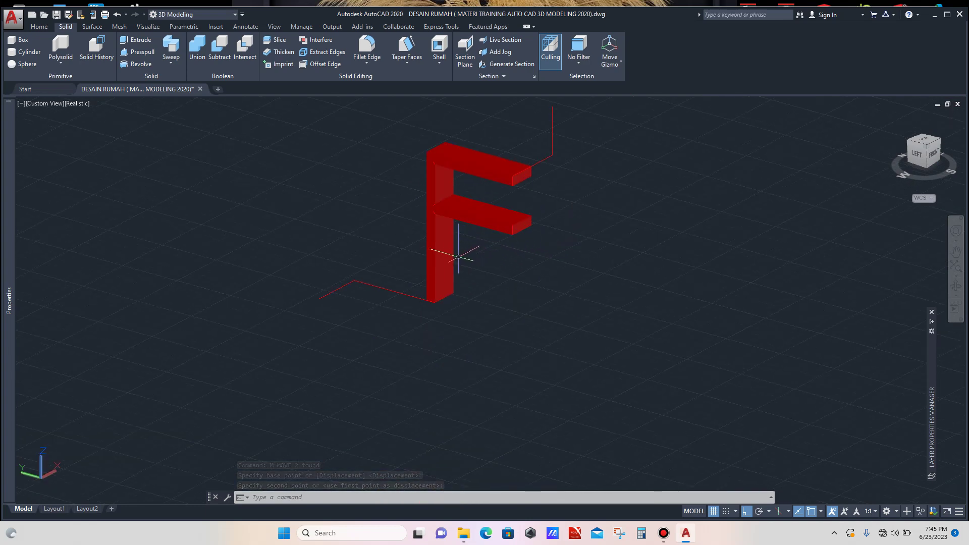
scroll(469, 256, "up", 2)
left_click(447, 245)
type("m")
key("Return")
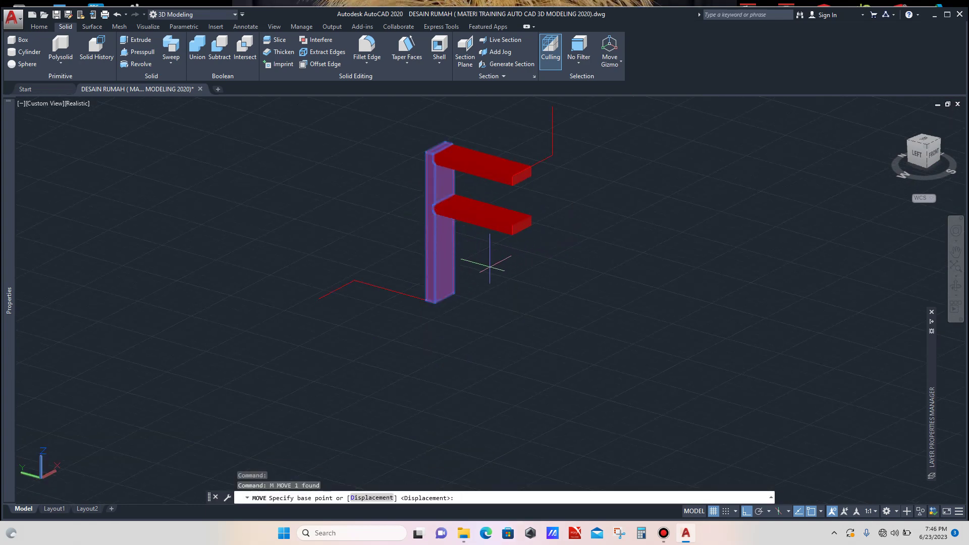
left_click(571, 300)
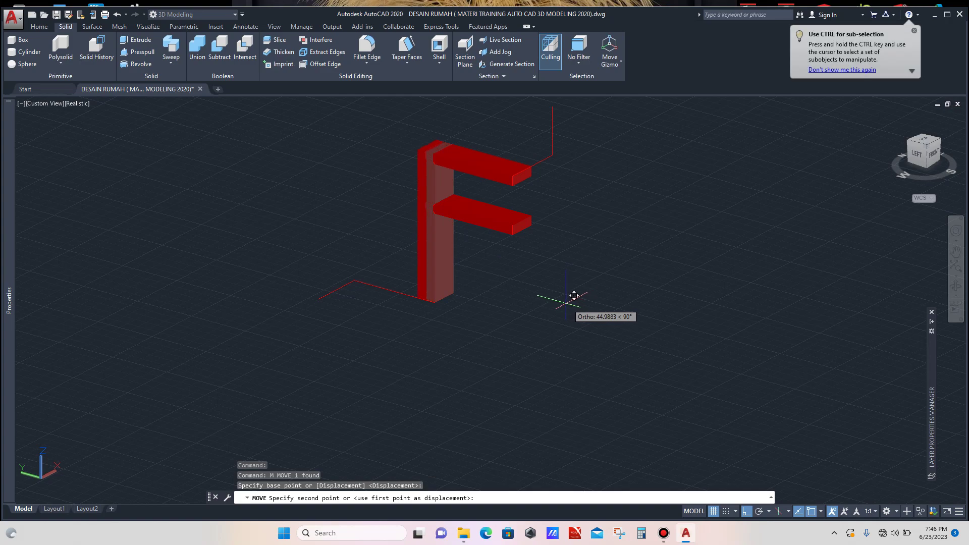
left_click(530, 290)
scroll(404, 160, "up", 5)
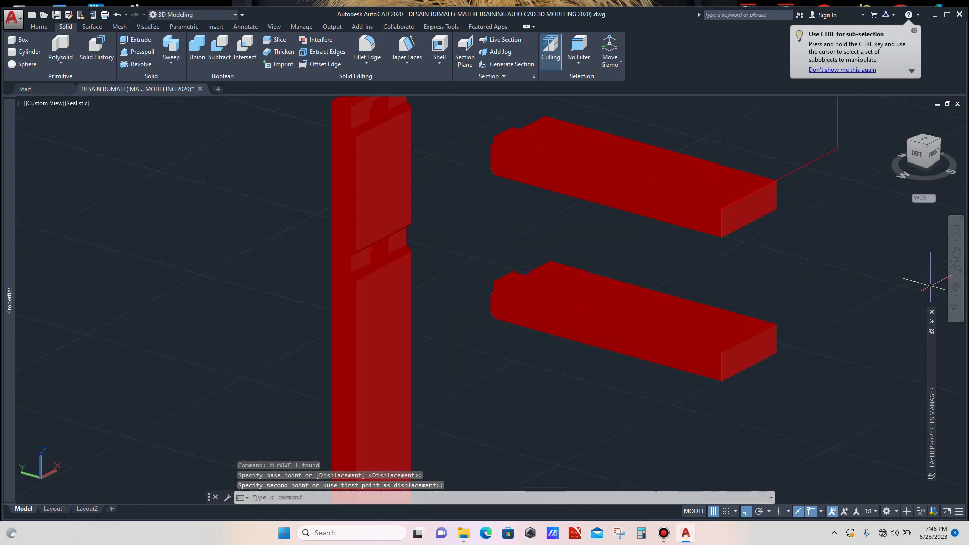
middle_click_drag(623, 257, 619, 254, "shift")
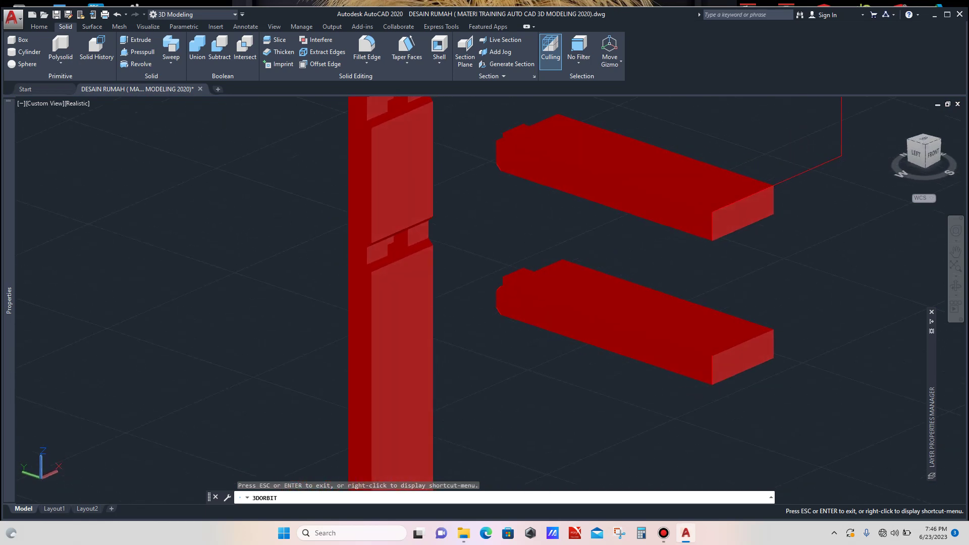
Step: Move the post back onto the rails, snapping its lower mortise corner to the lower rail's bottom shoulder corner
left_click(405, 288)
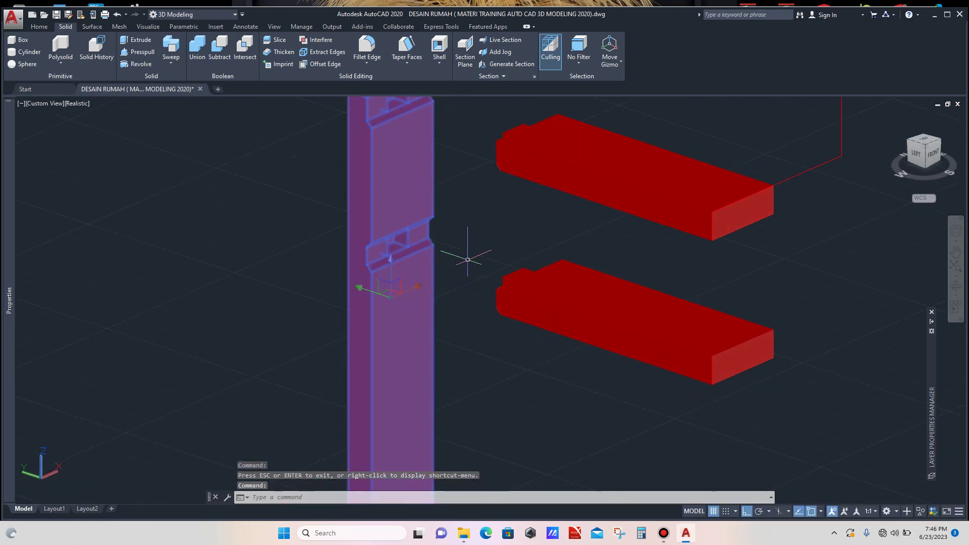
type("m")
key("Return")
scroll(377, 273, "up", 2)
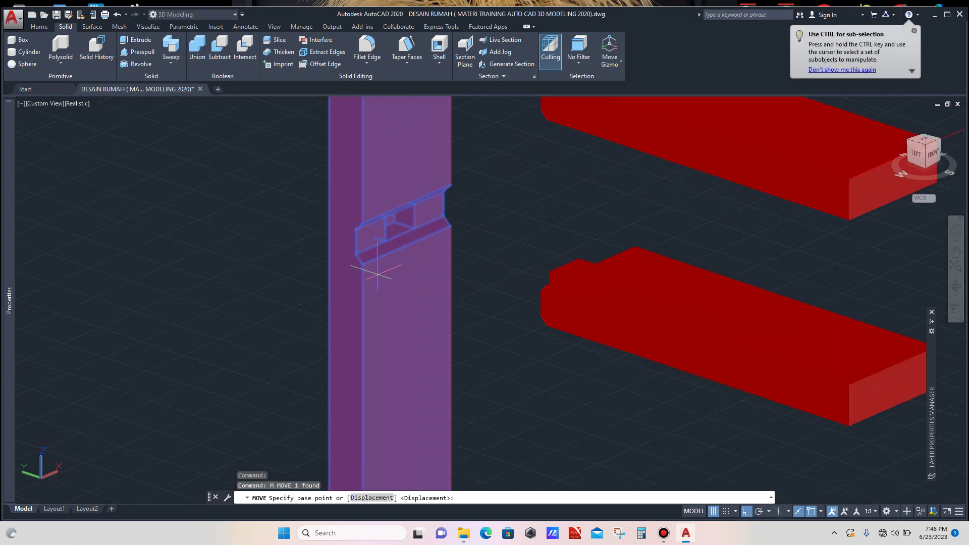
left_click(363, 264)
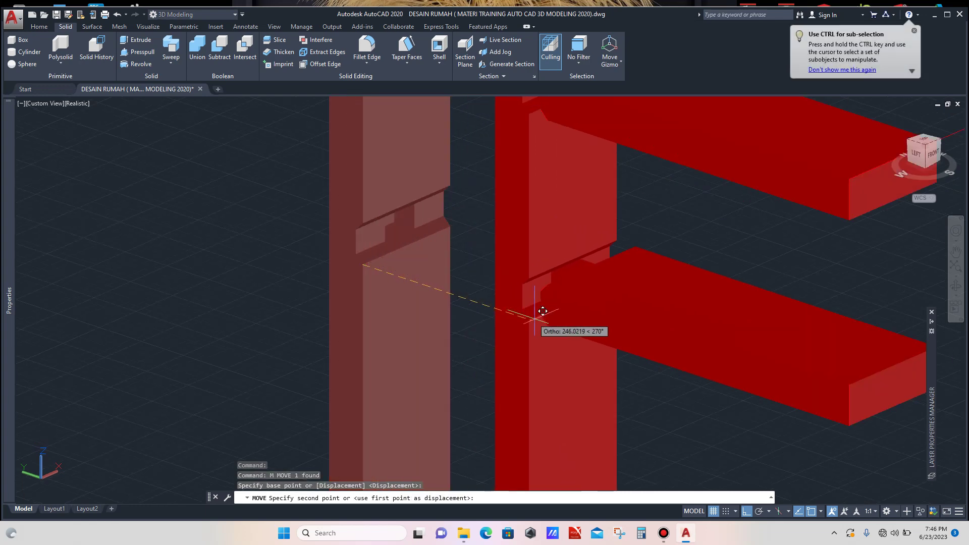
left_click(555, 318)
scroll(412, 255, "down", 6)
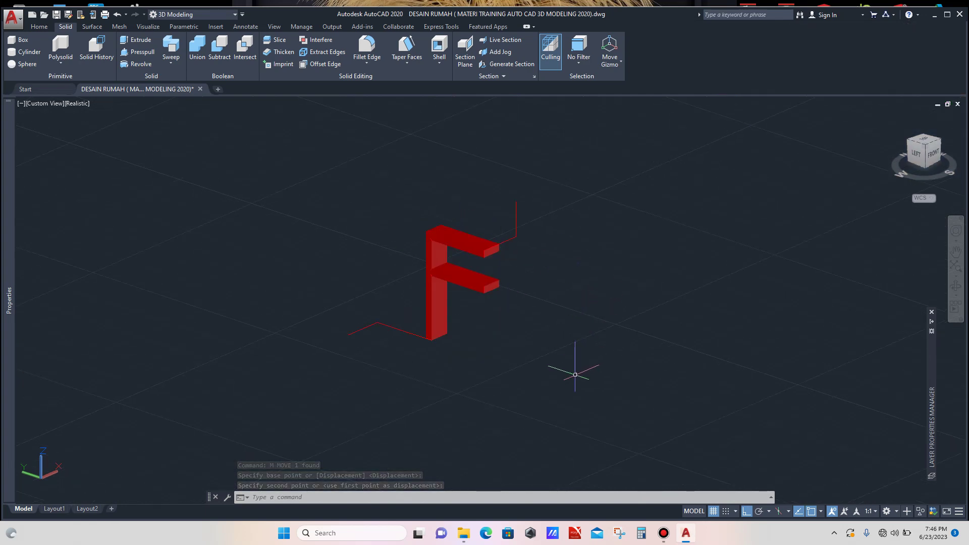
scroll(447, 367, "up", 2)
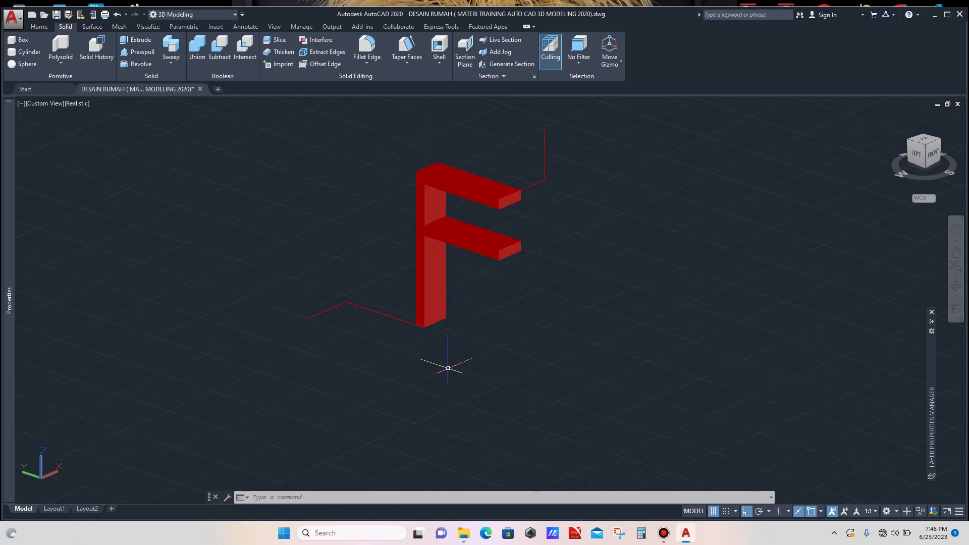
key("Escape")
scroll(471, 194, "up", 2)
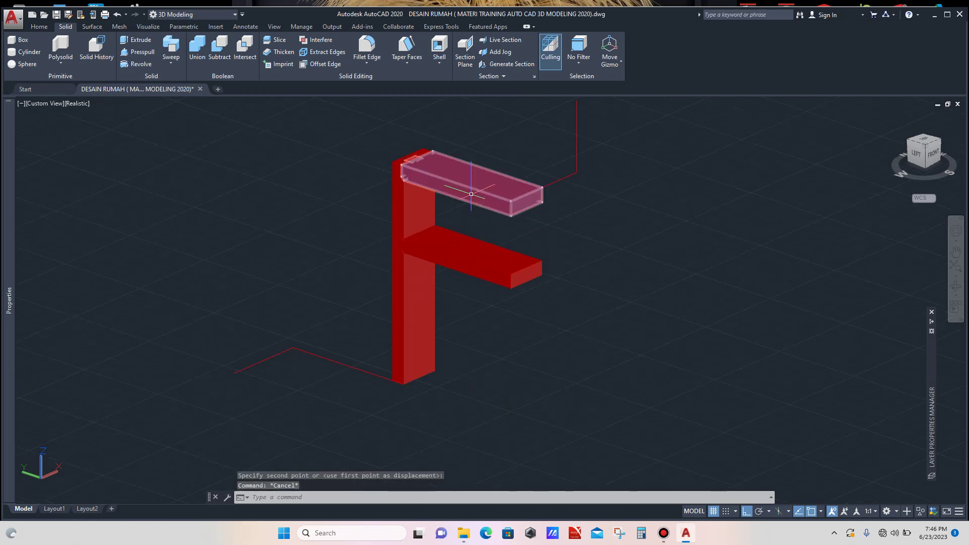
scroll(483, 186, "up", 2)
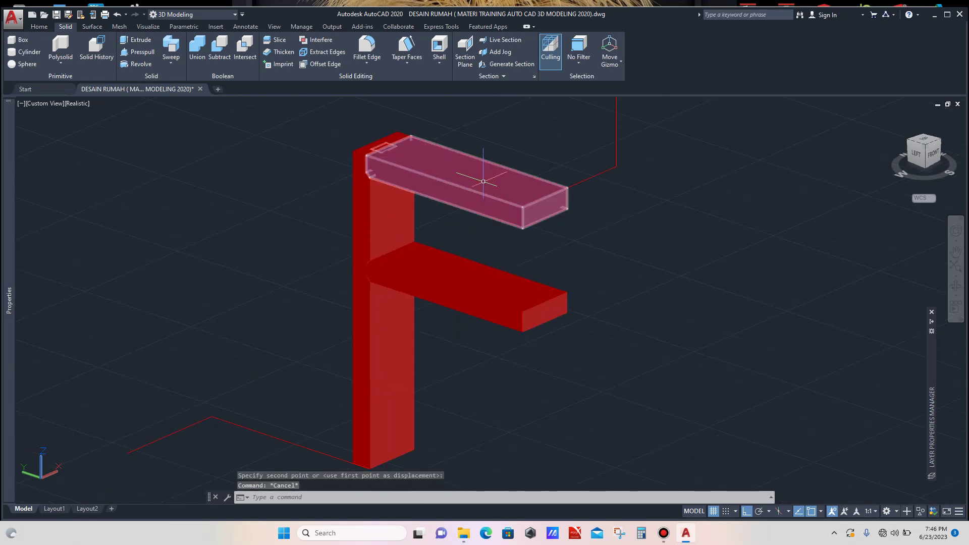
left_click(482, 181)
scroll(465, 273, "down", 2)
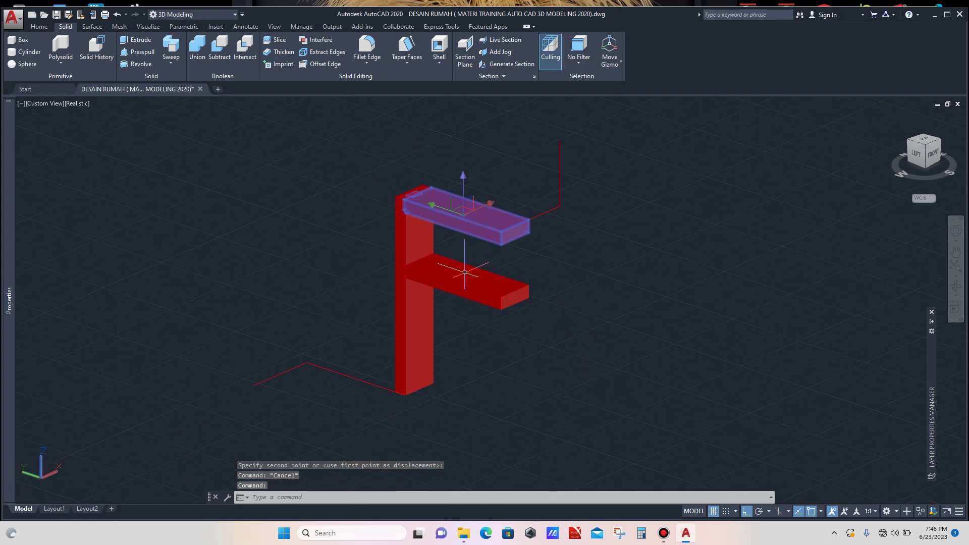
key("Escape")
Step: Mirror the upper rail in 3D across a three-point plane through its free end and the red guide lines, keeping the source
left_click(491, 212)
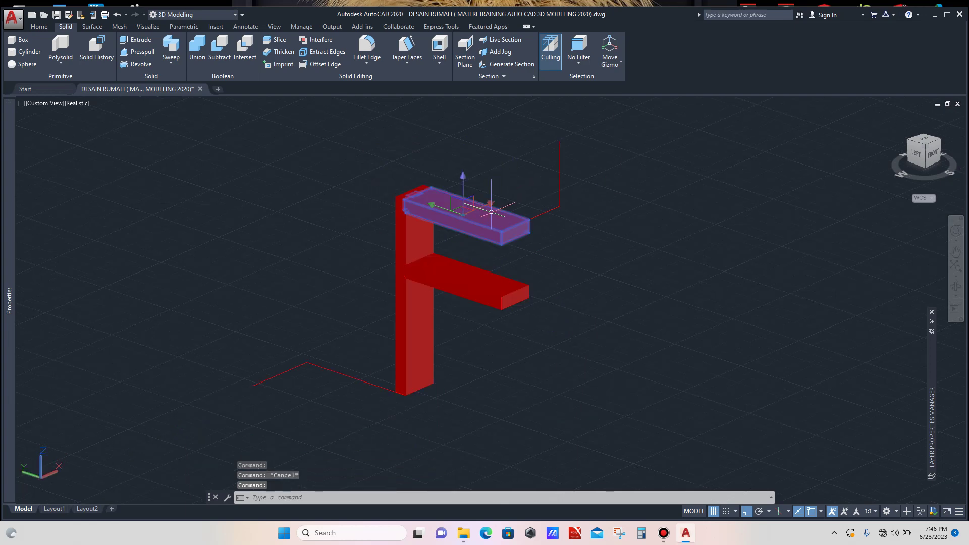
type("MI")
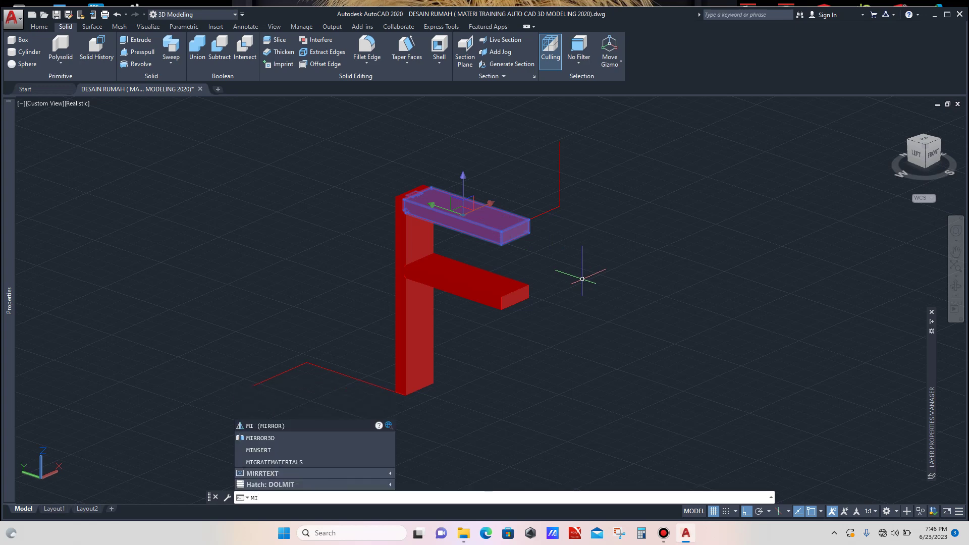
key("Down")
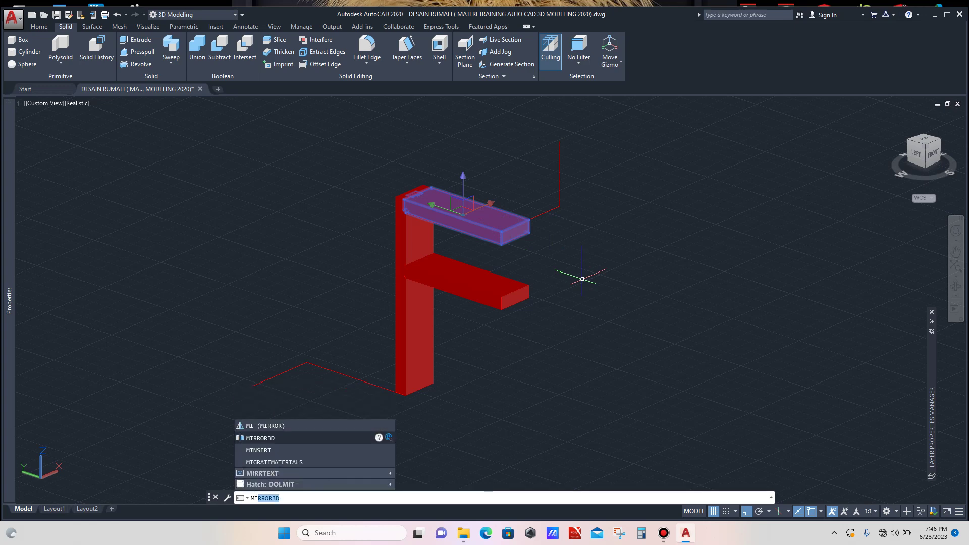
key("Return")
scroll(534, 211, "up", 3)
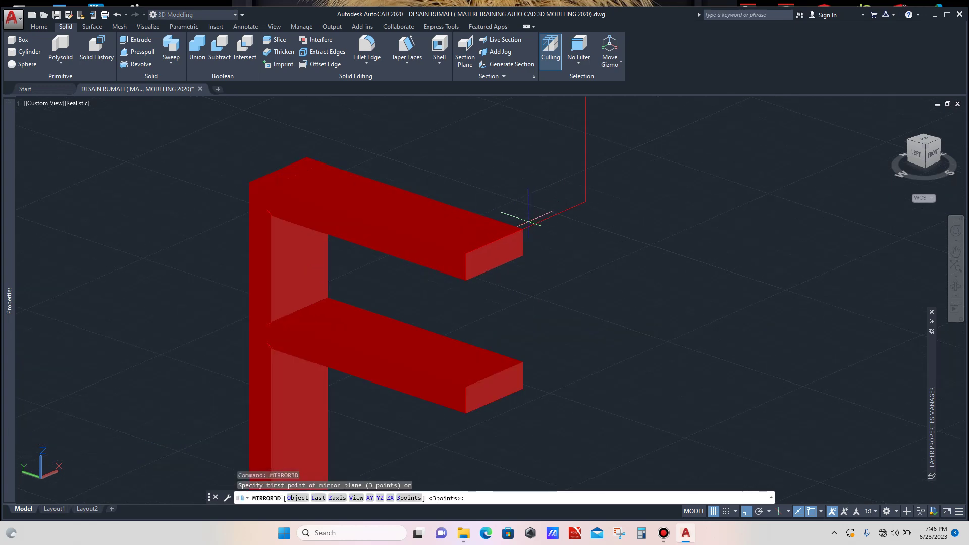
left_click(522, 228)
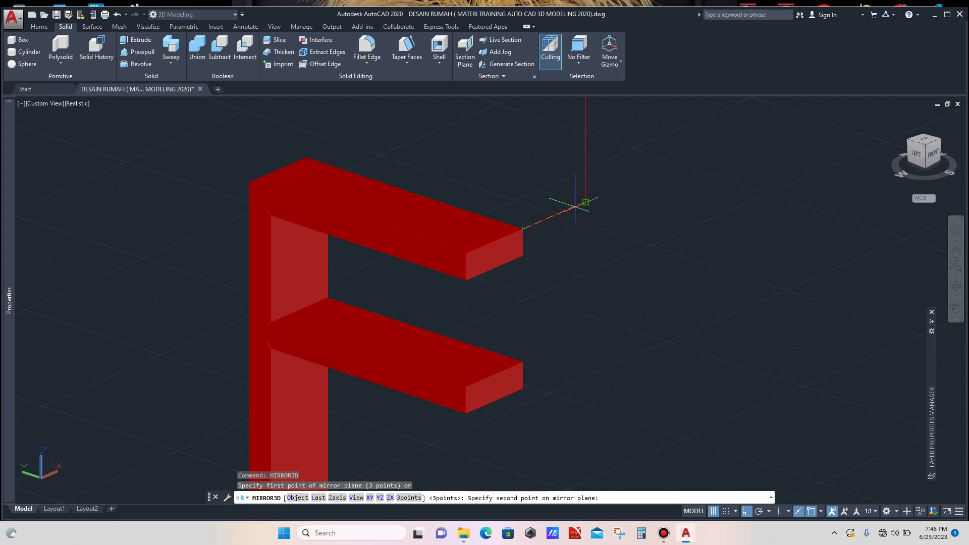
left_click(585, 201)
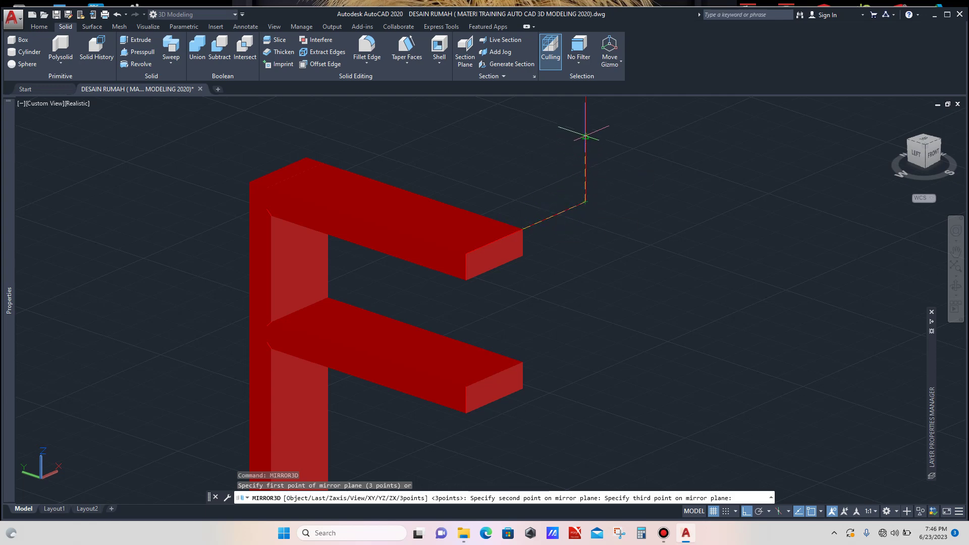
left_click(585, 136)
key("Return")
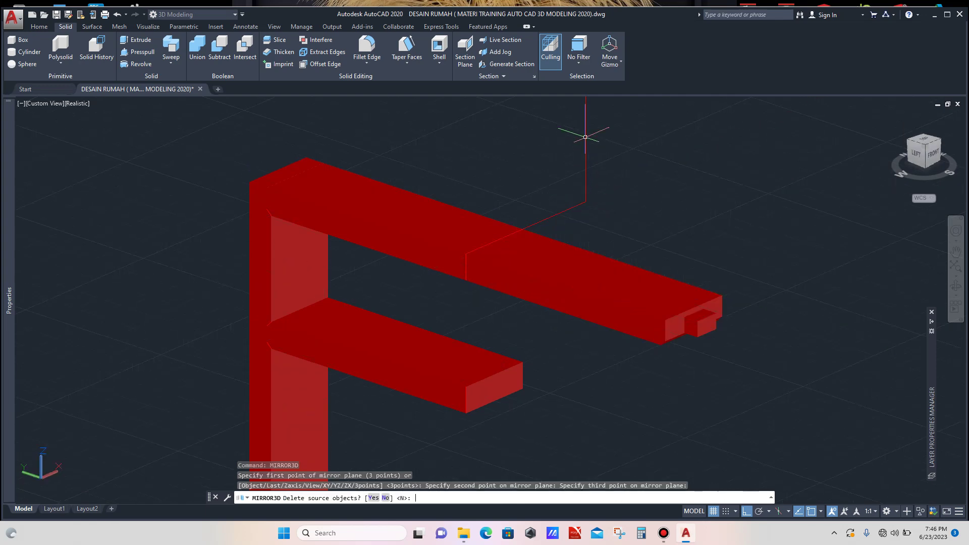
Step: Union the upper rail with its mirrored half into one solid
scroll(523, 176, "down", 2)
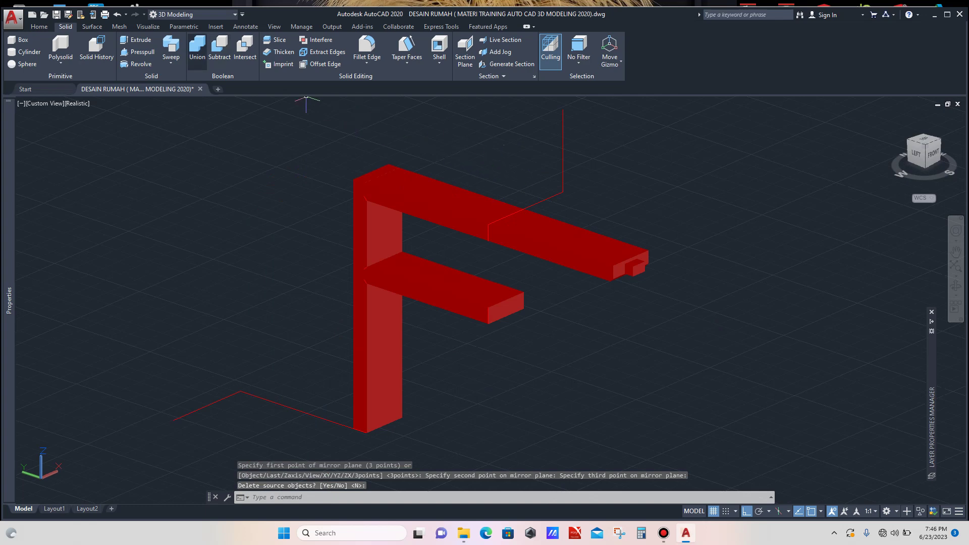
left_click(198, 47)
left_click(505, 212)
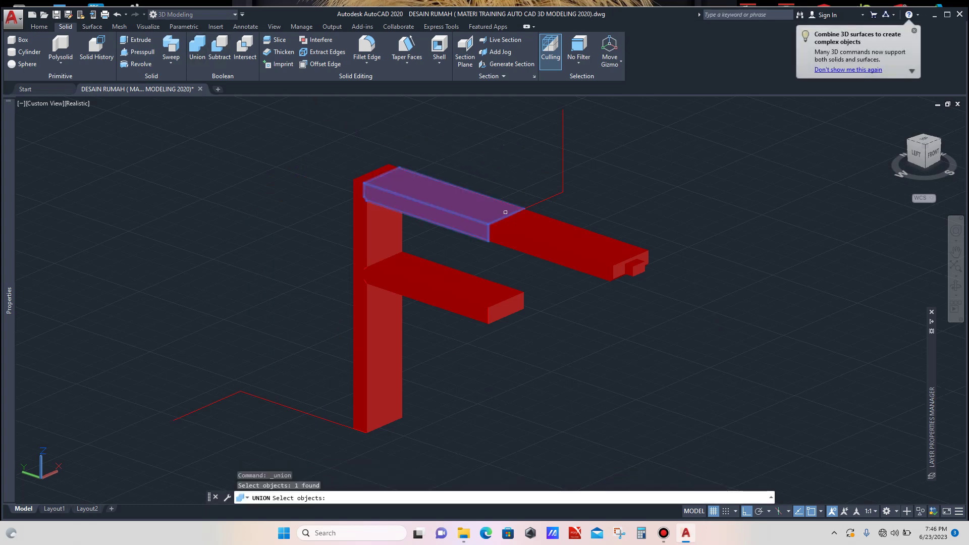
left_click(546, 221)
key("Return")
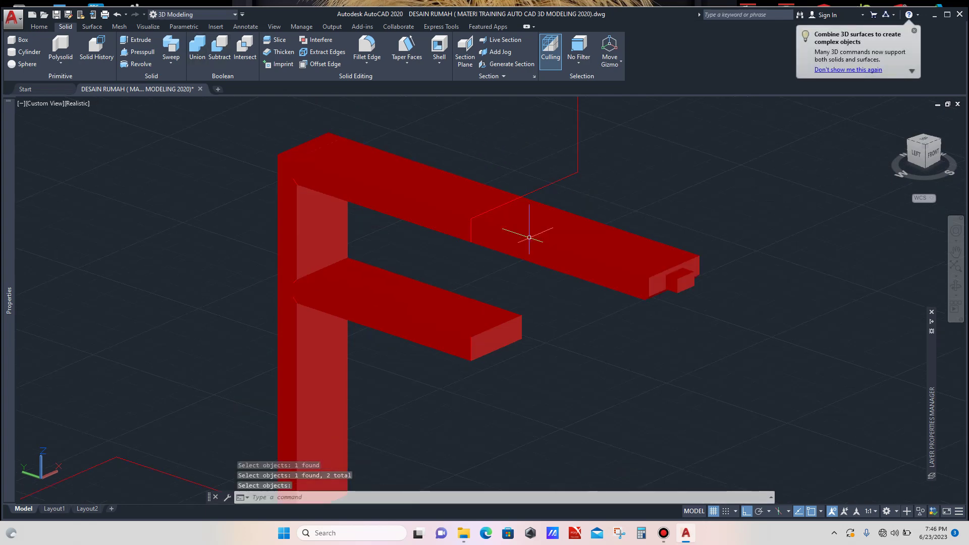
Step: Mirror the lower rail in 3D across a three-point plane through its free end, keeping the source
scroll(545, 227, "up", 2)
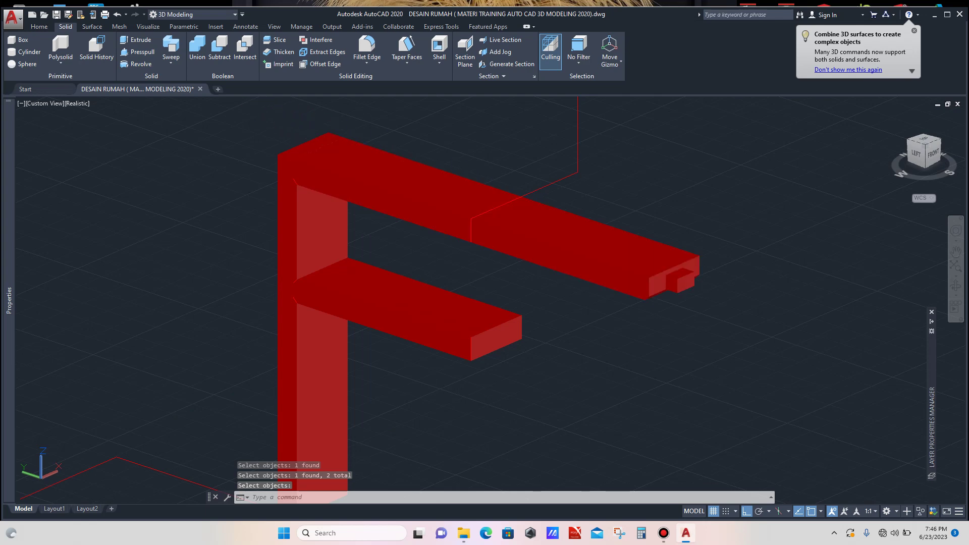
left_click(408, 279)
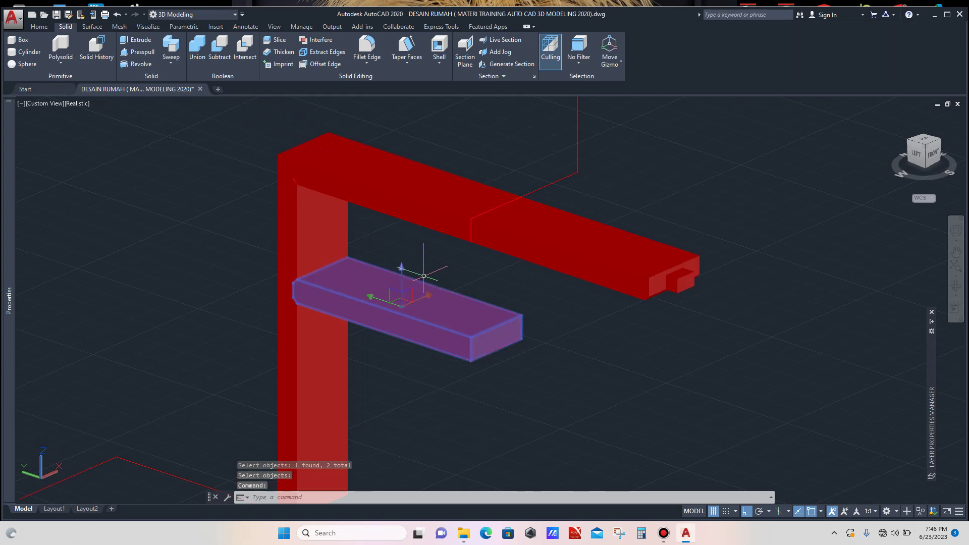
type("MIRROR3D")
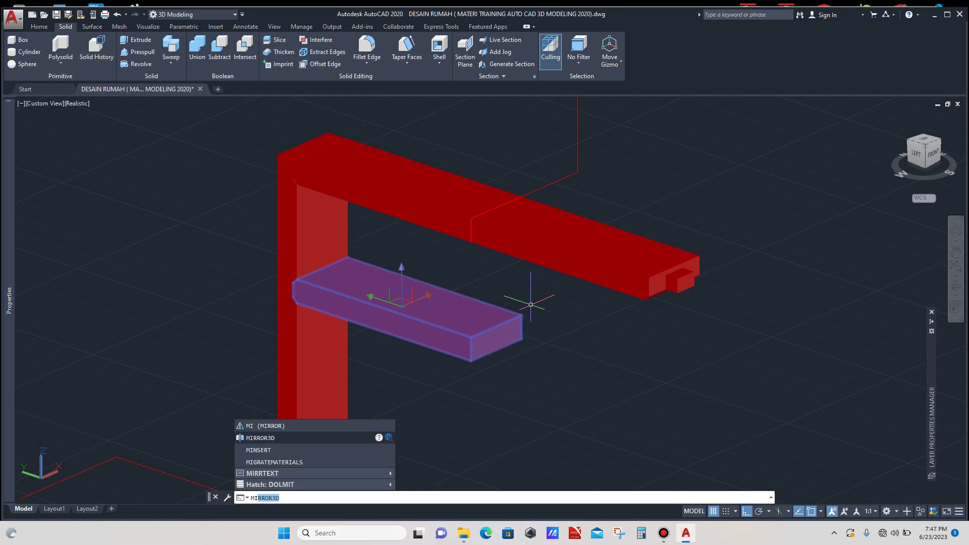
key("Return")
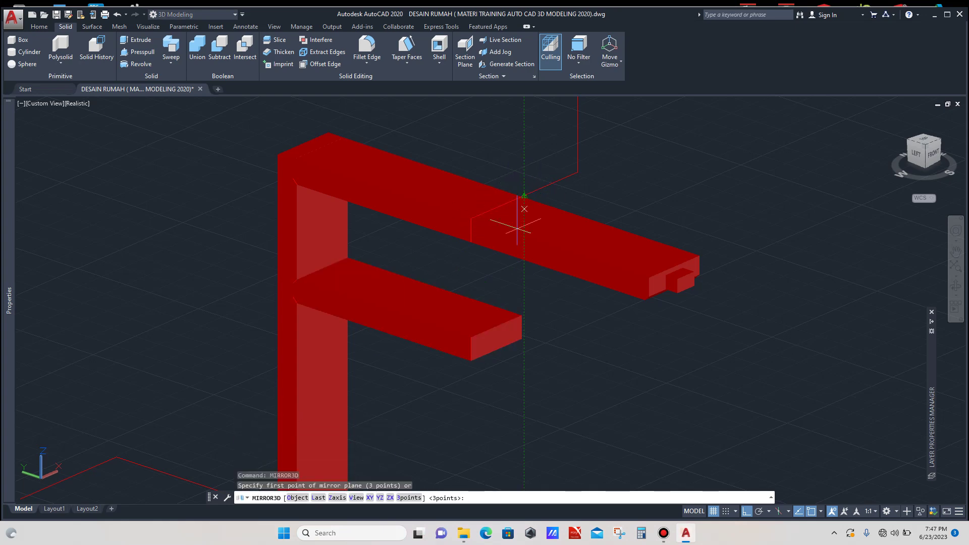
scroll(475, 316, "up", 2)
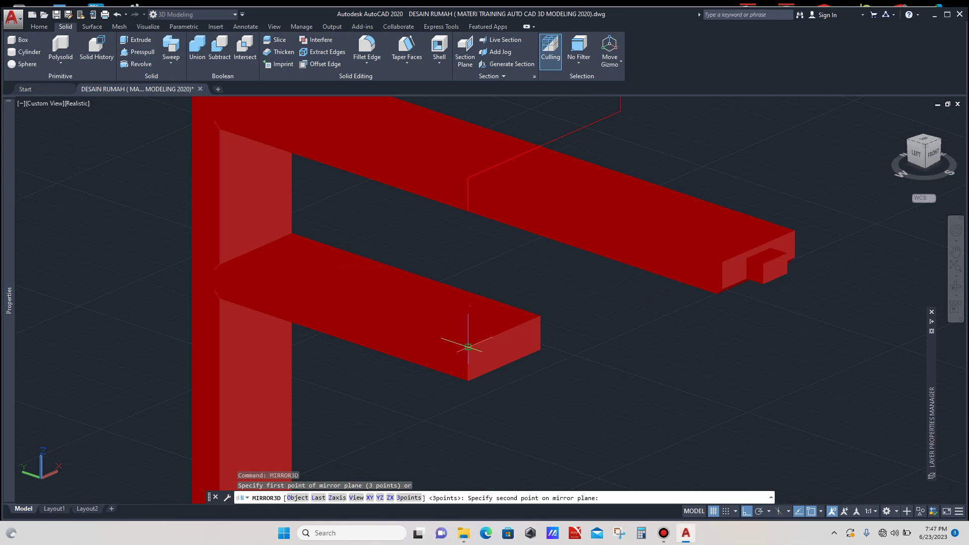
left_click(540, 314)
left_click(541, 278)
key("Return")
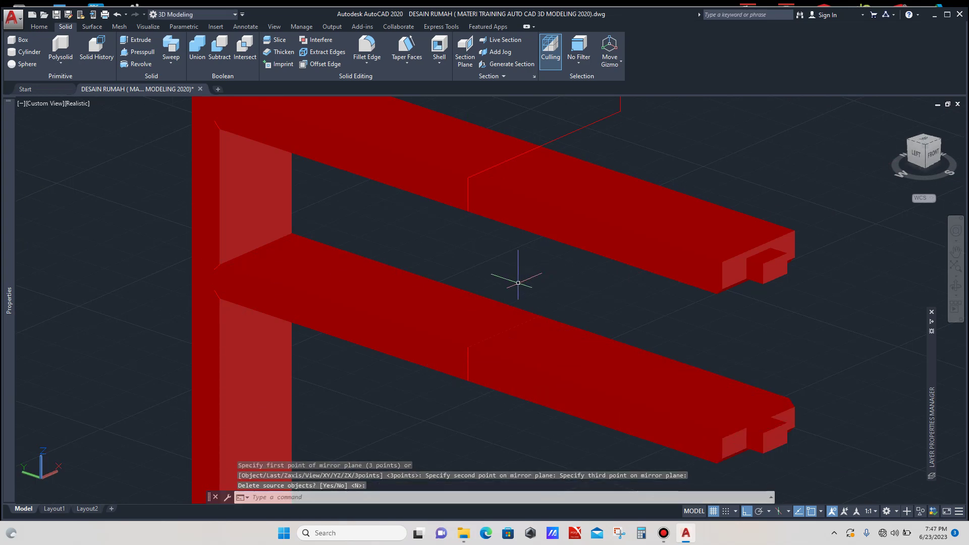
Step: Union the lower rail with its mirrored half into one solid
scroll(515, 274, "down", 3)
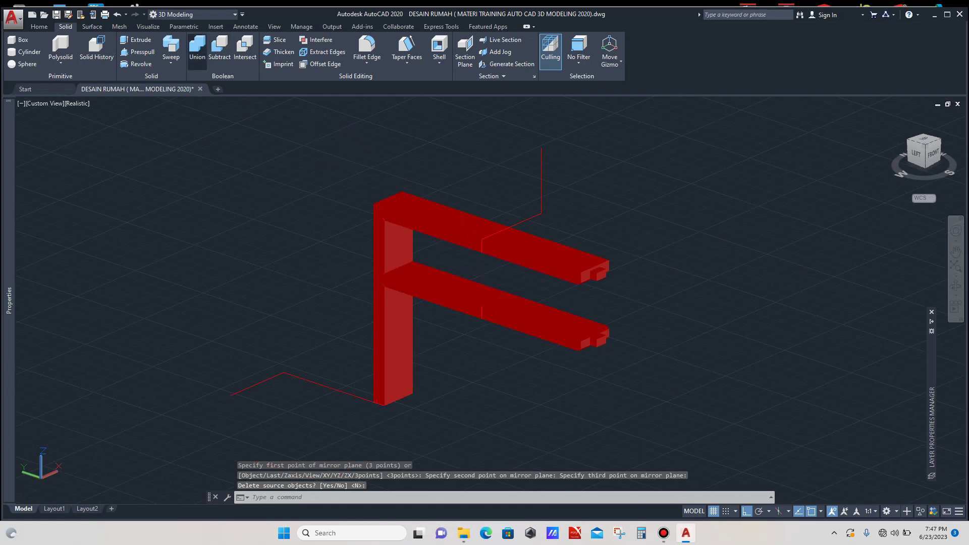
left_click(198, 48)
left_click(487, 294)
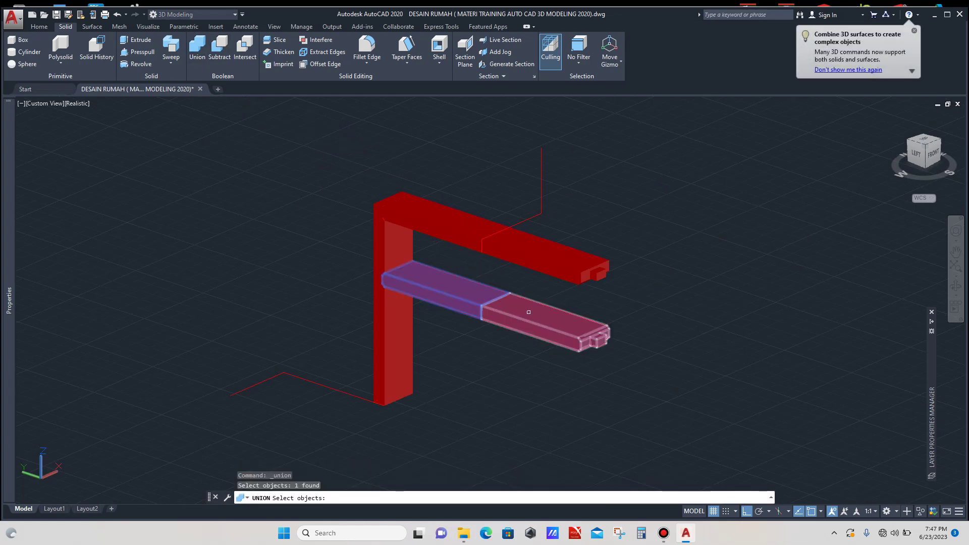
left_click(545, 319)
key("Return")
Step: Examine the tenons at the free ends of both full-length rails from several angles
scroll(575, 335, "up", 3)
scroll(630, 329, "up", 3)
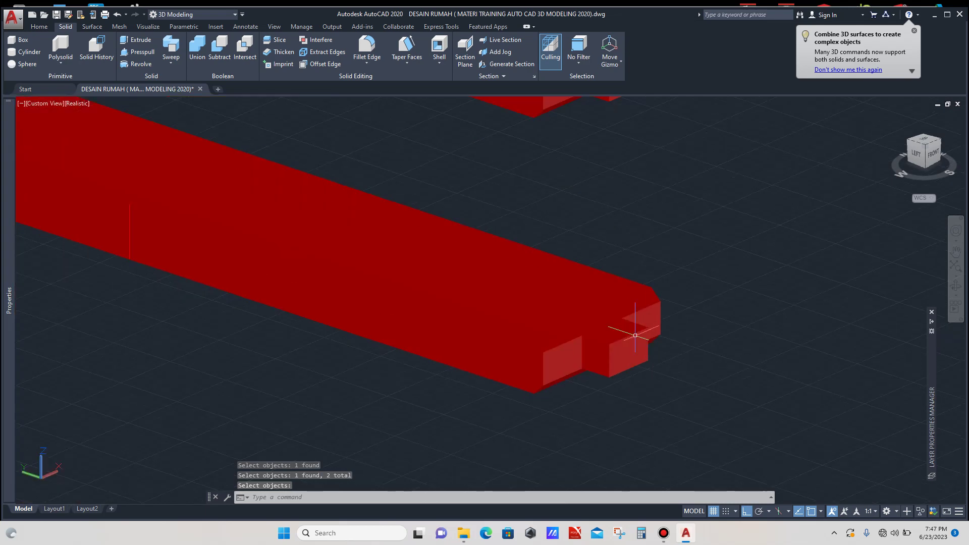
scroll(594, 323, "down", 4)
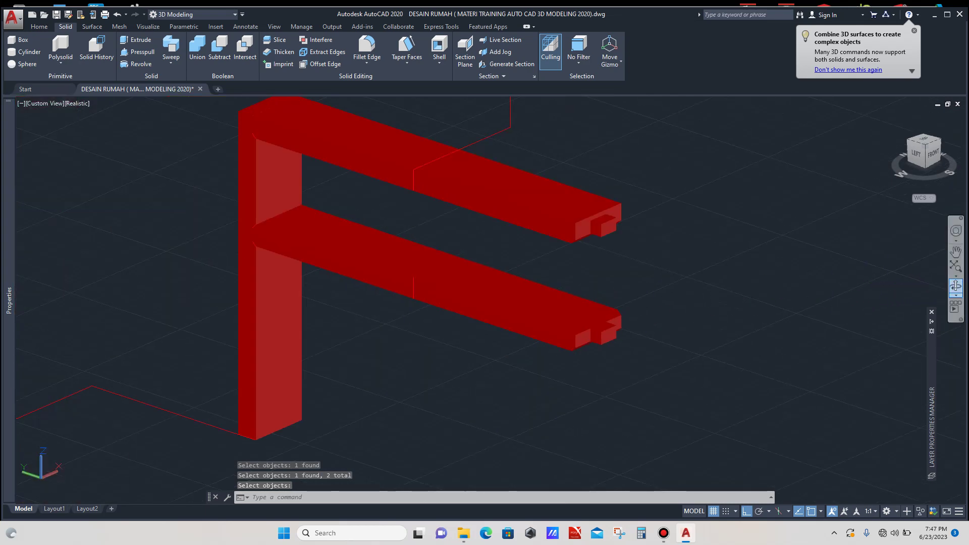
left_click(955, 285)
left_click_drag(313, 265, 320, 260)
scroll(320, 260, "up", 3)
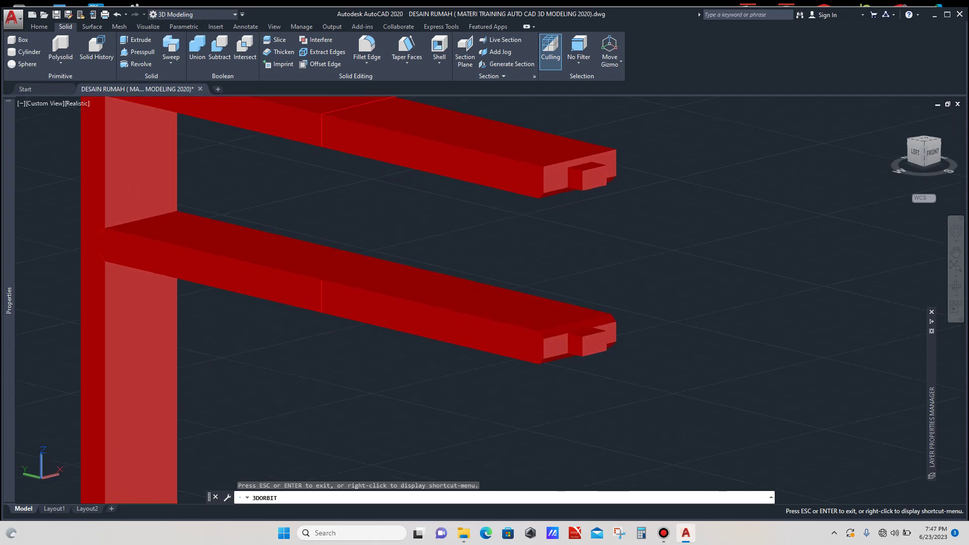
scroll(577, 220, "up", 2)
left_click_drag(578, 220, 555, 232)
scroll(550, 243, "down", 3)
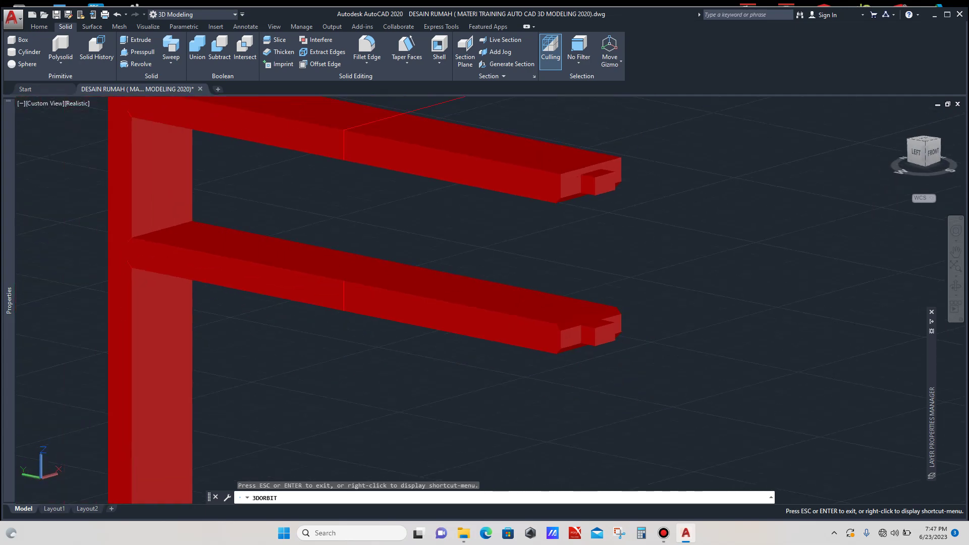
scroll(552, 245, "down", 5)
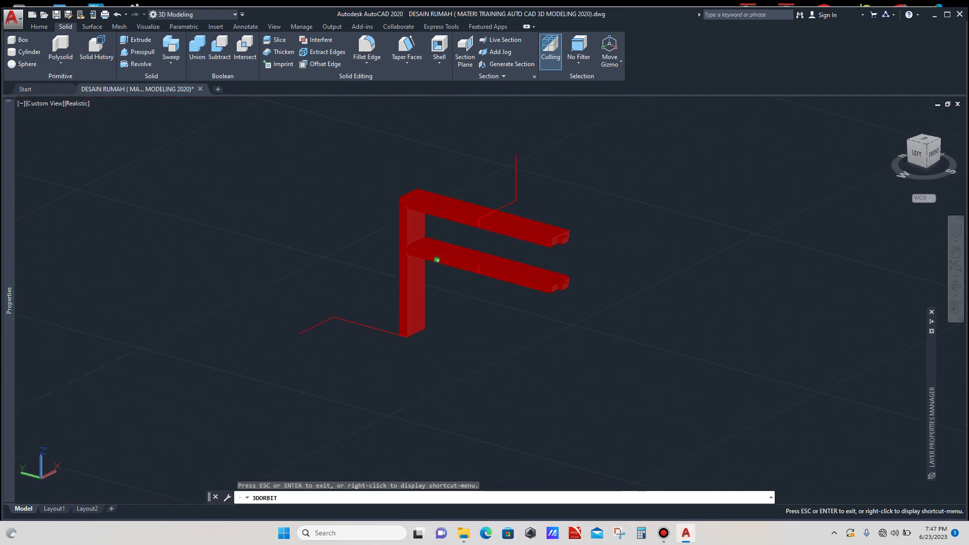
key("Escape")
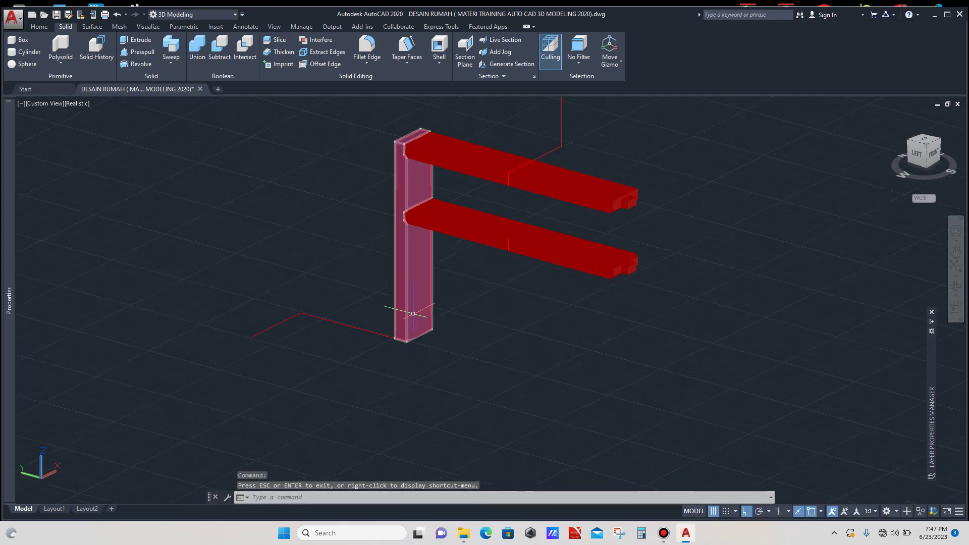
Step: Set the user coordinate system to the Right orientation
scroll(412, 316, "down", 3)
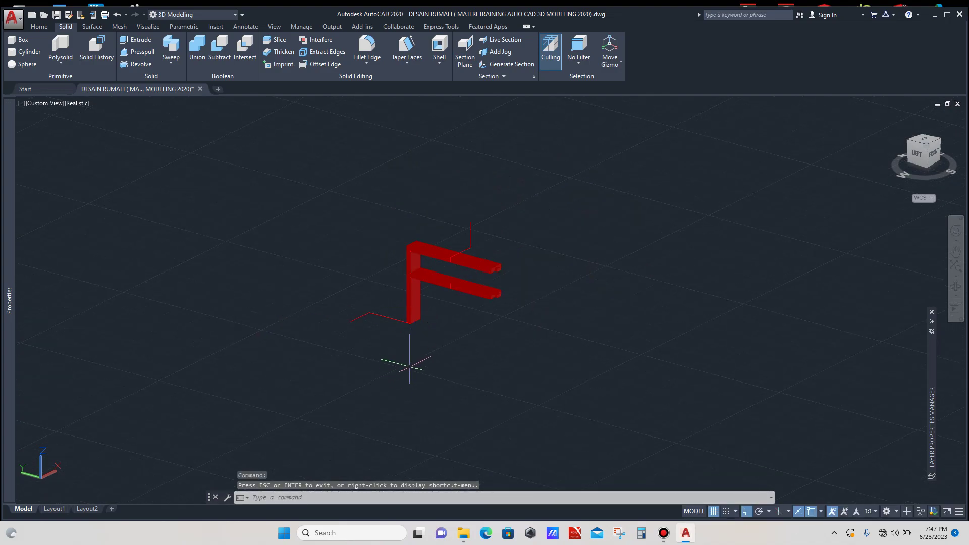
left_click(39, 27)
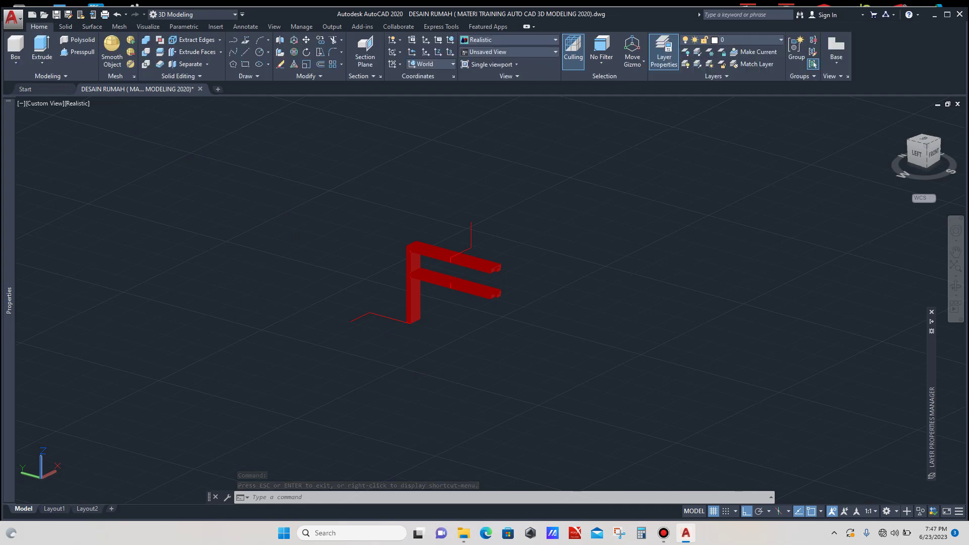
left_click(452, 64)
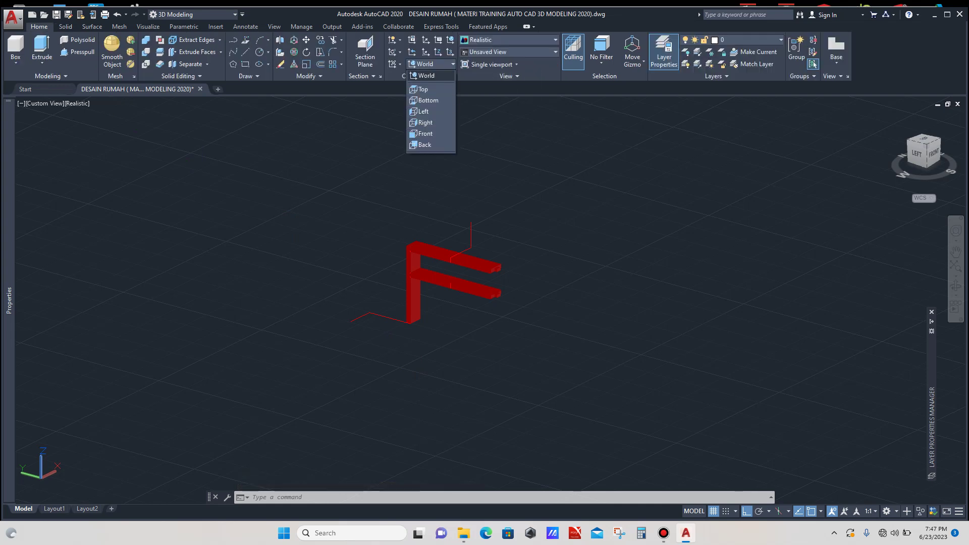
left_click(425, 123)
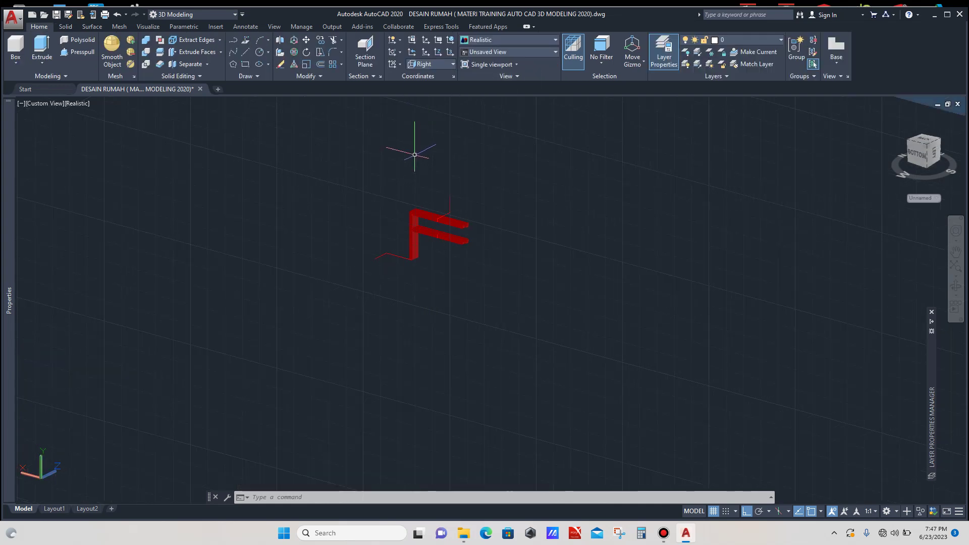
scroll(397, 260, "up", 5)
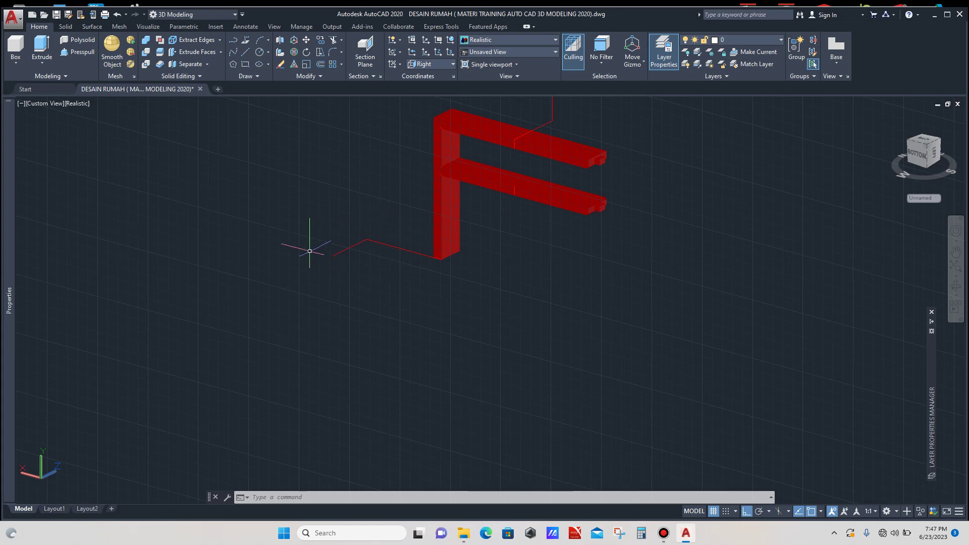
scroll(388, 251, "down", 2)
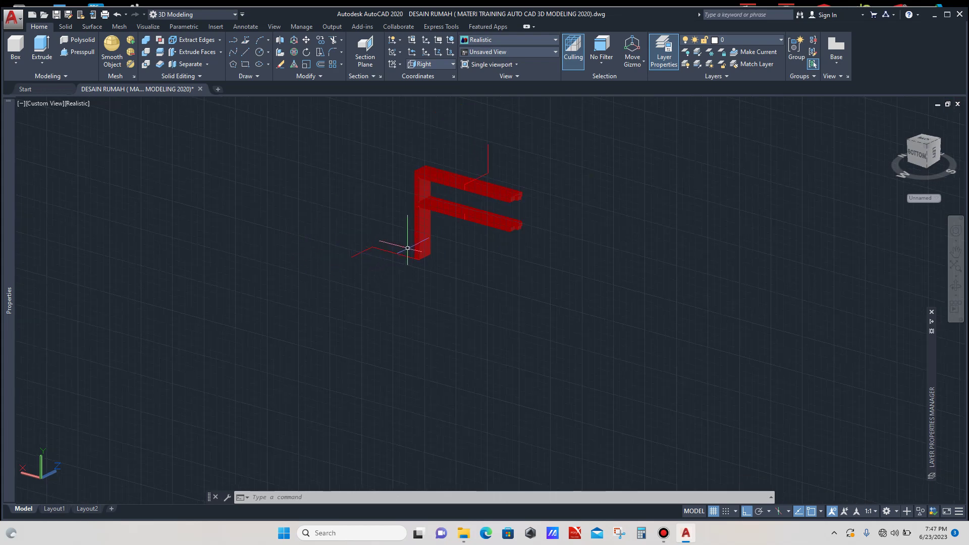
Step: Mirror the post in 3D across a three-point plane through the red guide lines at its foot, keeping the source
scroll(408, 242, "up", 5)
left_click(432, 228)
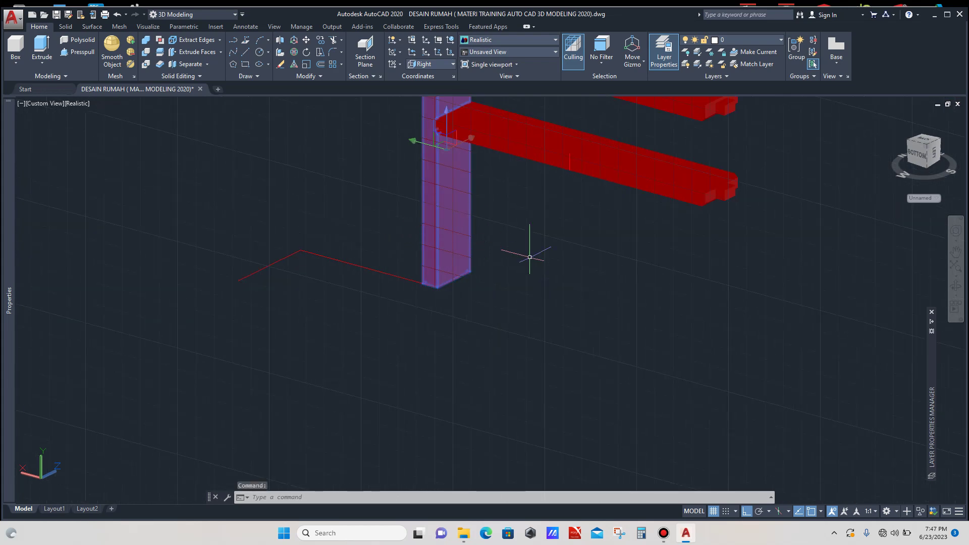
type("m")
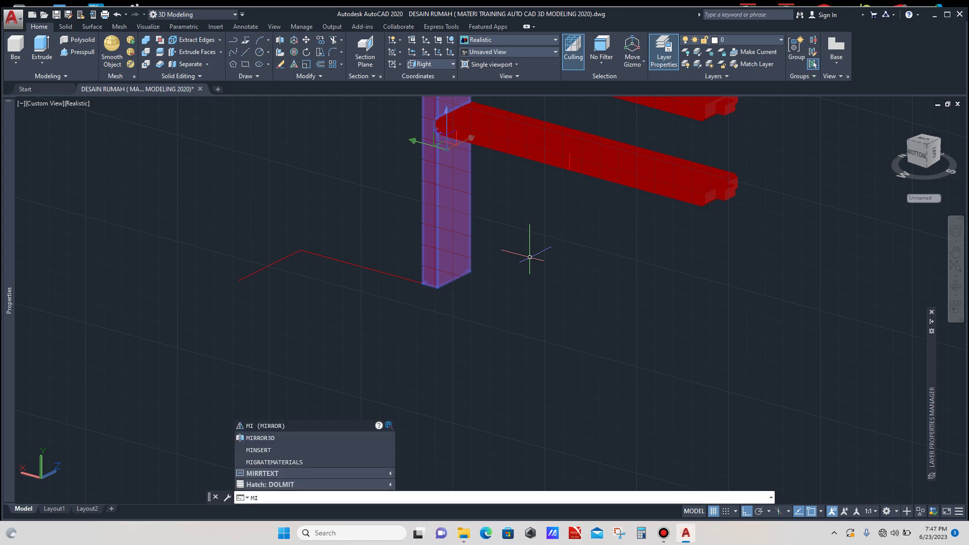
key("Down")
key("Return")
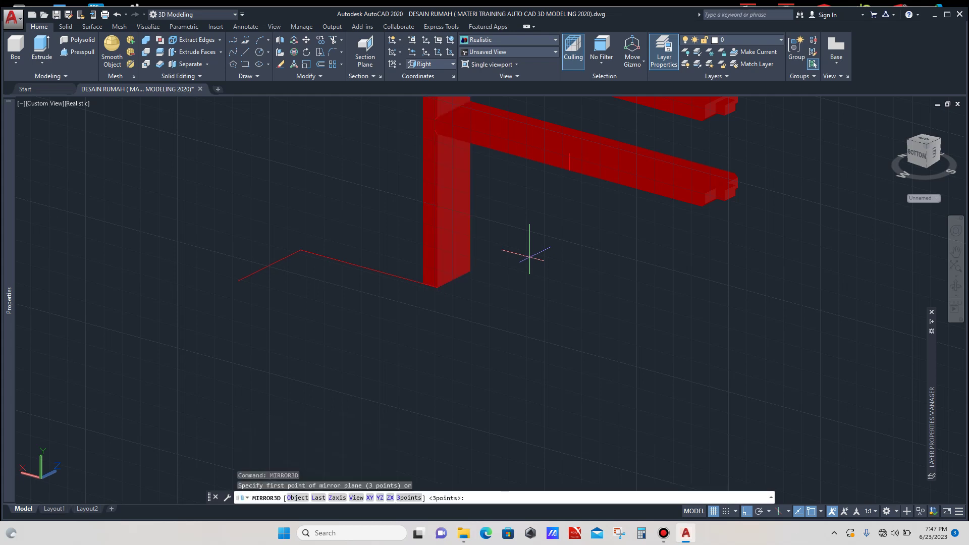
left_click(362, 266)
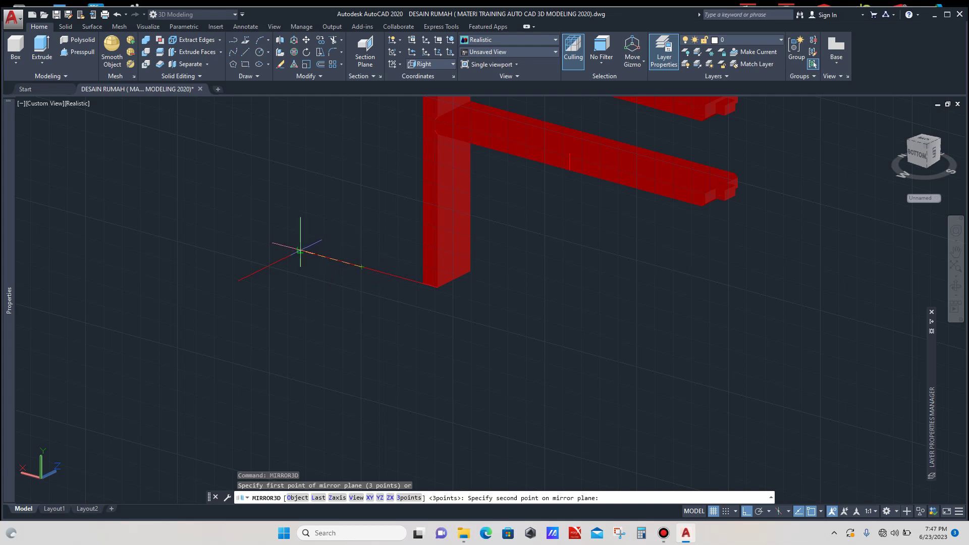
left_click(300, 251)
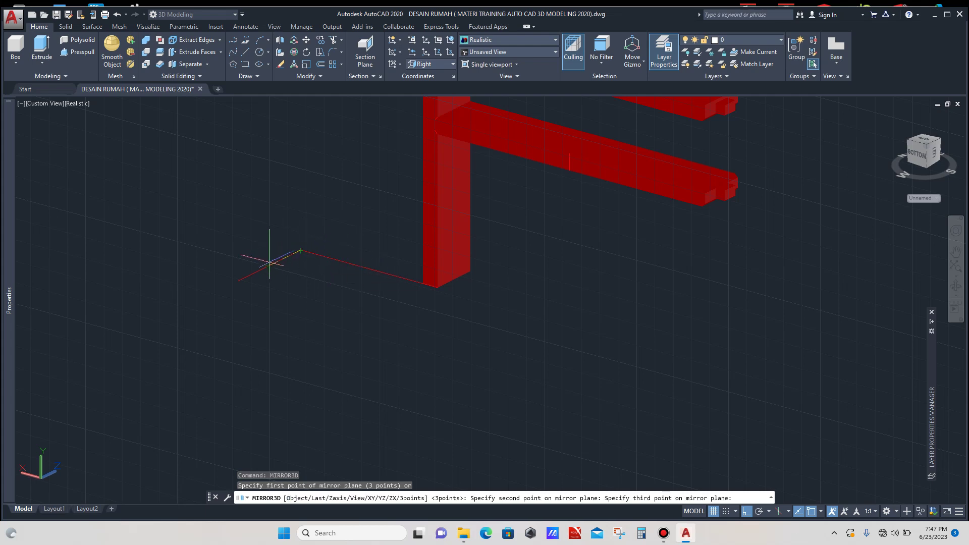
left_click(238, 280)
key("Return")
Step: Examine the two mortises and shoulder cuts on the mirrored lower half of the post
scroll(416, 242, "down", 4)
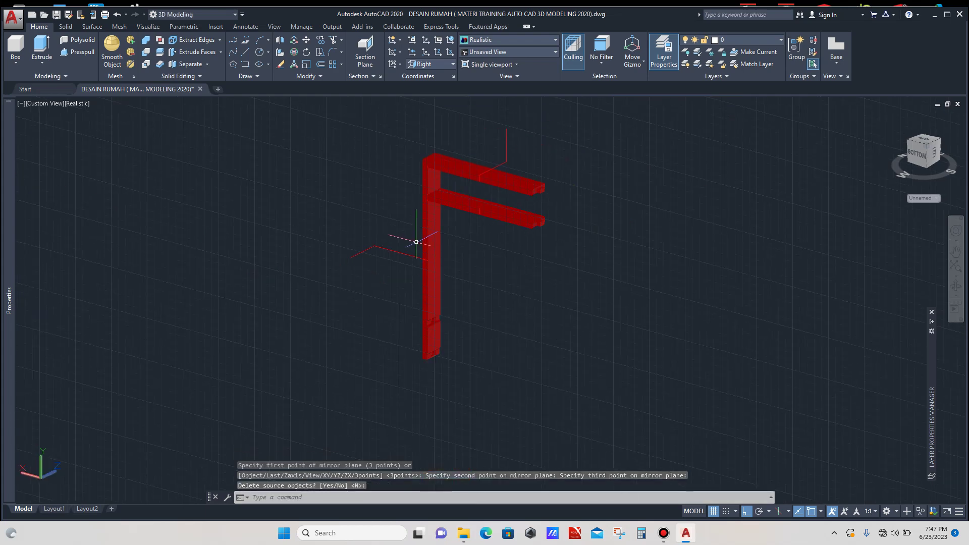
scroll(423, 314, "up", 3)
scroll(432, 314, "down", 3)
scroll(434, 315, "up", 2)
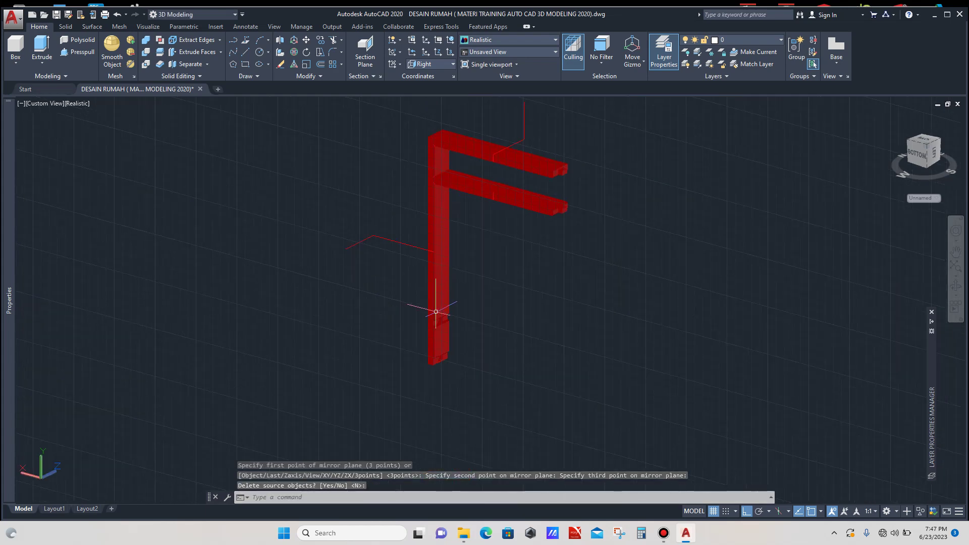
scroll(434, 315, "up", 3)
scroll(439, 281, "down", 3)
scroll(435, 353, "up", 5)
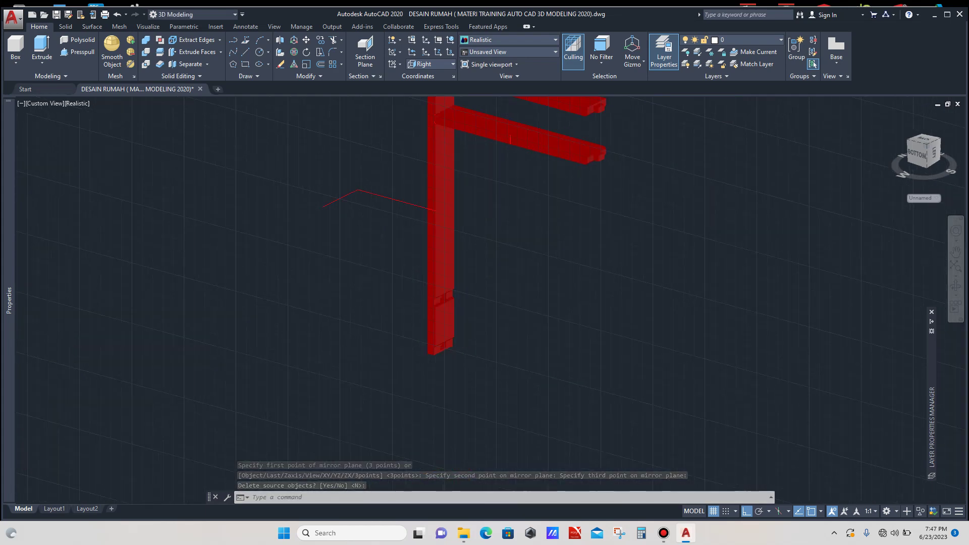
scroll(435, 348, "up", 5)
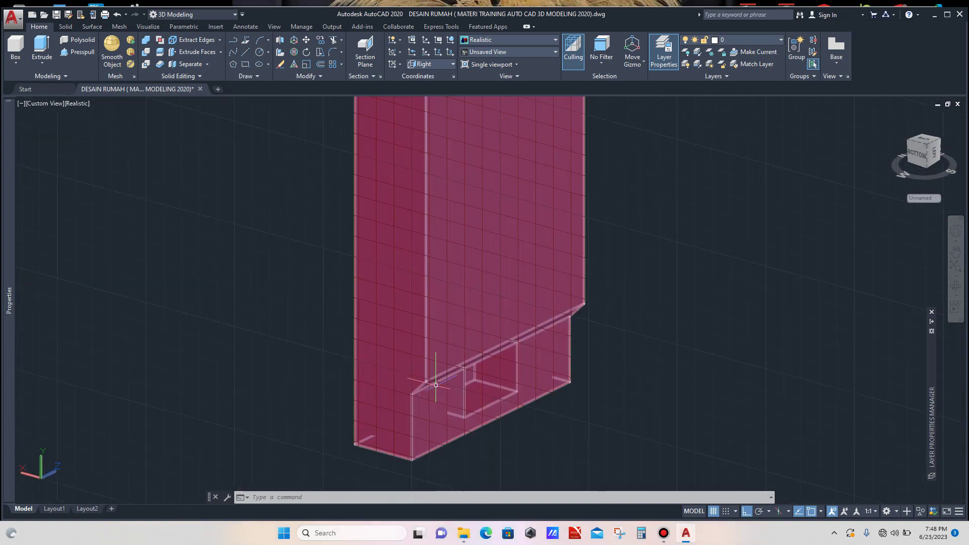
scroll(389, 359, "down", 2)
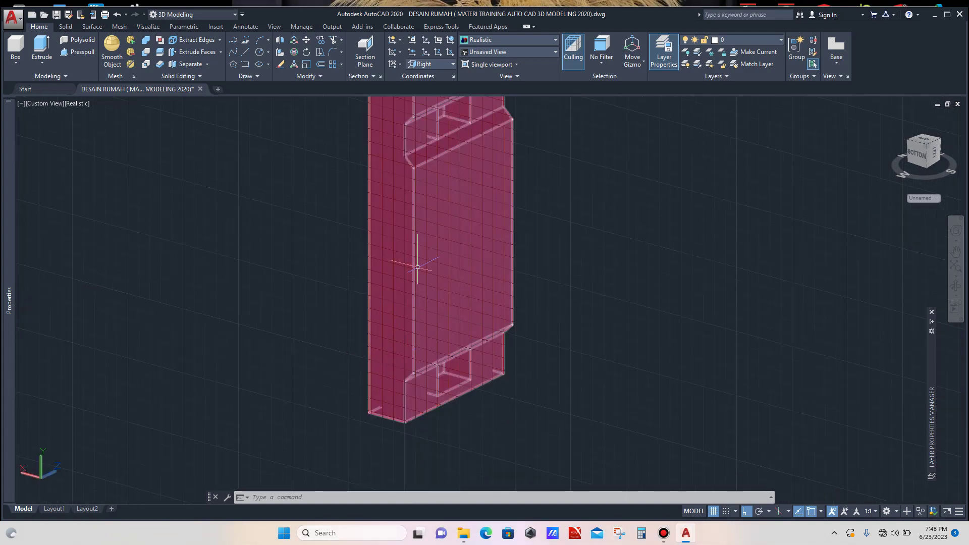
scroll(425, 178, "down", 3)
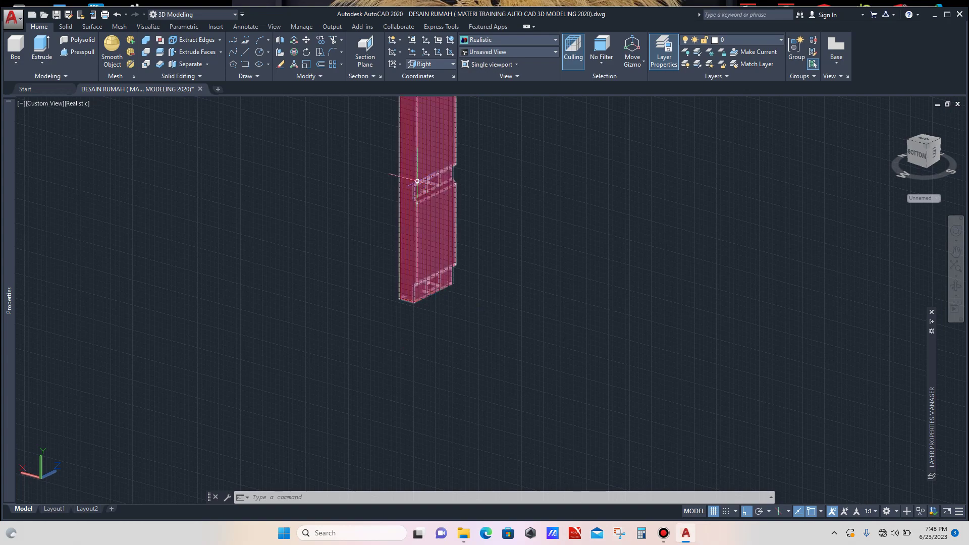
scroll(418, 173, "up", 2)
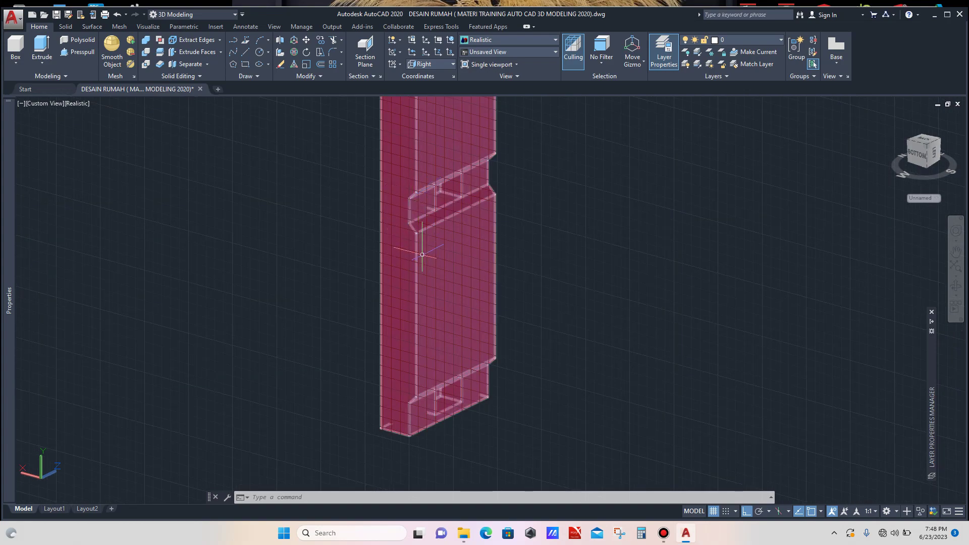
scroll(422, 254, "down", 3)
scroll(389, 218, "up", 2)
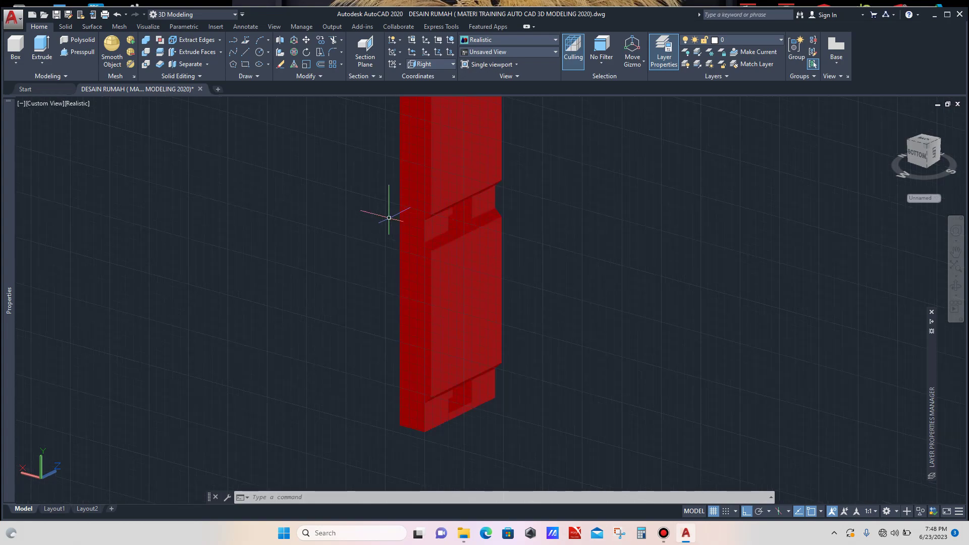
Step: Draw a guide line along the upper shoulder edge of the lower post's upper mortise and out past the post's side
scroll(389, 218, "up", 2)
type("l")
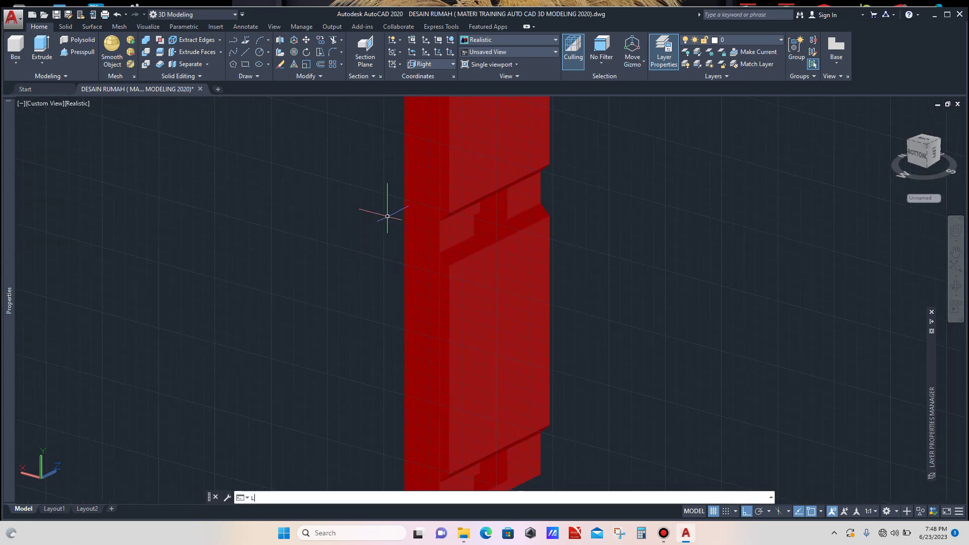
key("Return")
scroll(539, 161, "up", 2)
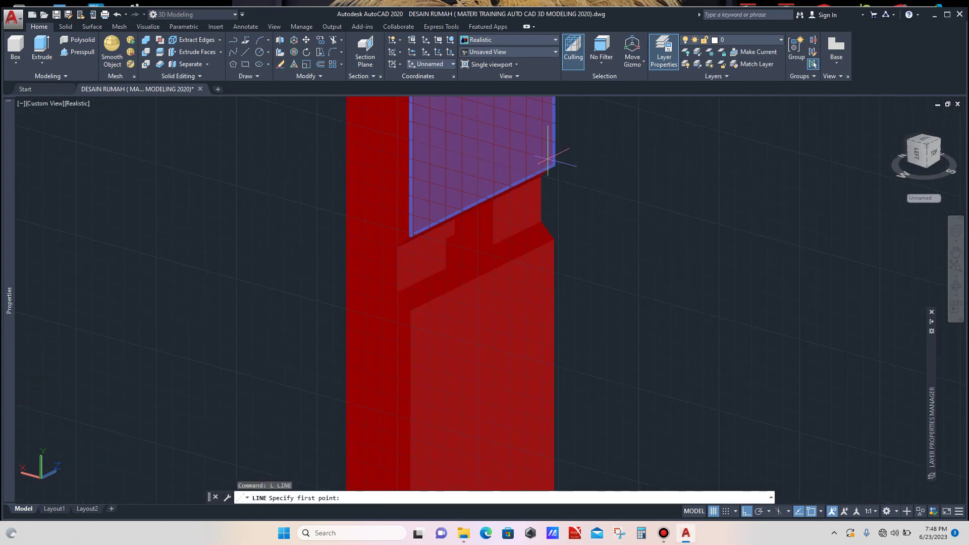
left_click(554, 164)
scroll(413, 237, "up", 2)
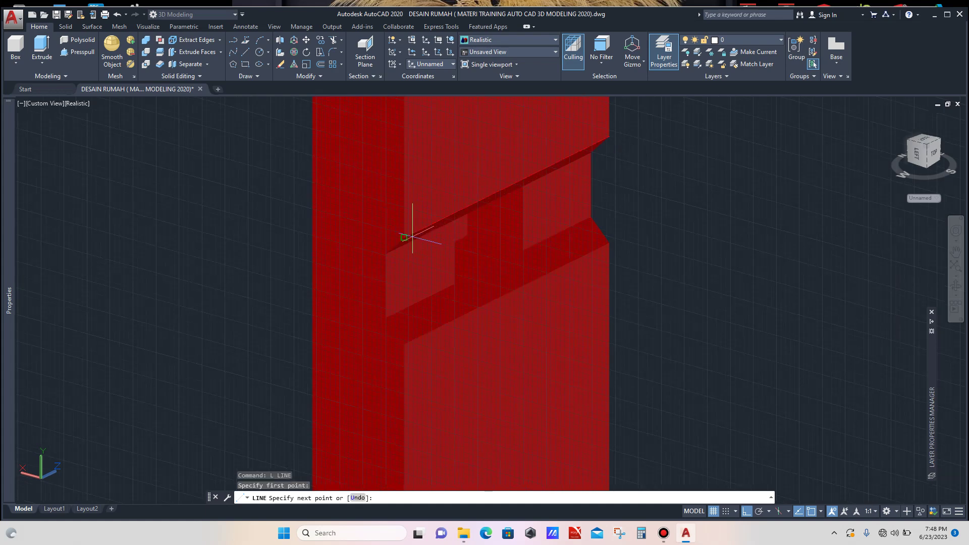
left_click(403, 237)
left_click(205, 184)
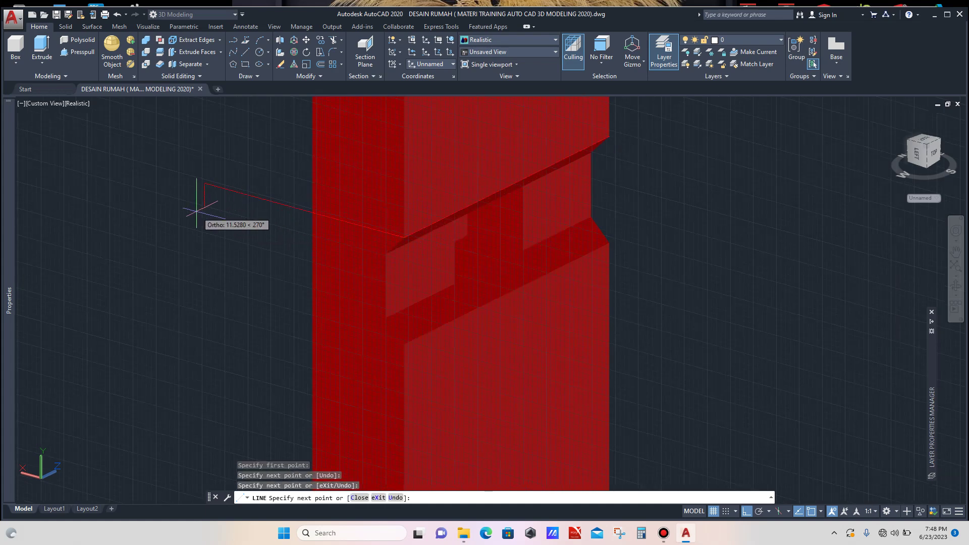
key("Escape")
Step: Draw a second guide line along the shoulder edge above the bottom mortise and out past the post's side
scroll(309, 158, "down", 6)
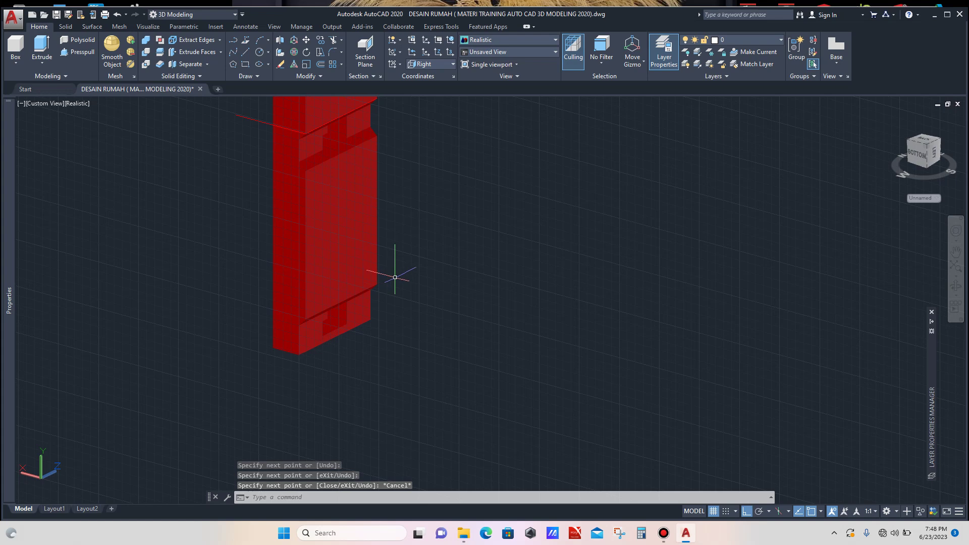
type("l")
key("Return")
scroll(395, 277, "up", 2)
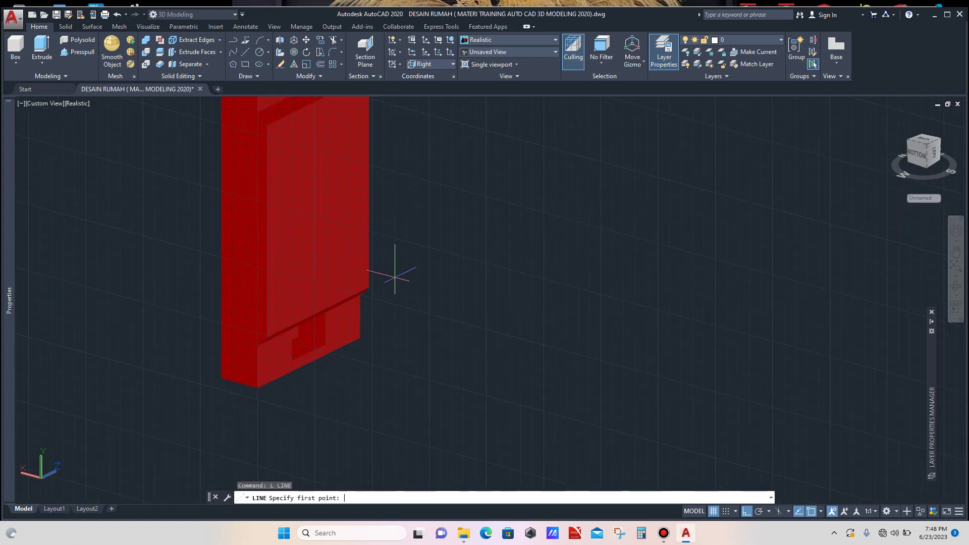
left_click(368, 287)
scroll(273, 336, "up", 2)
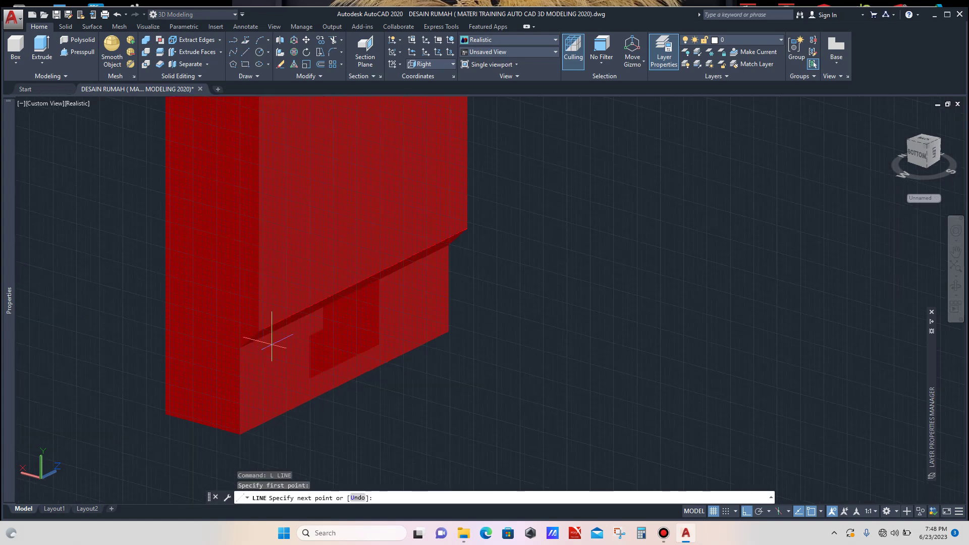
left_click(259, 332)
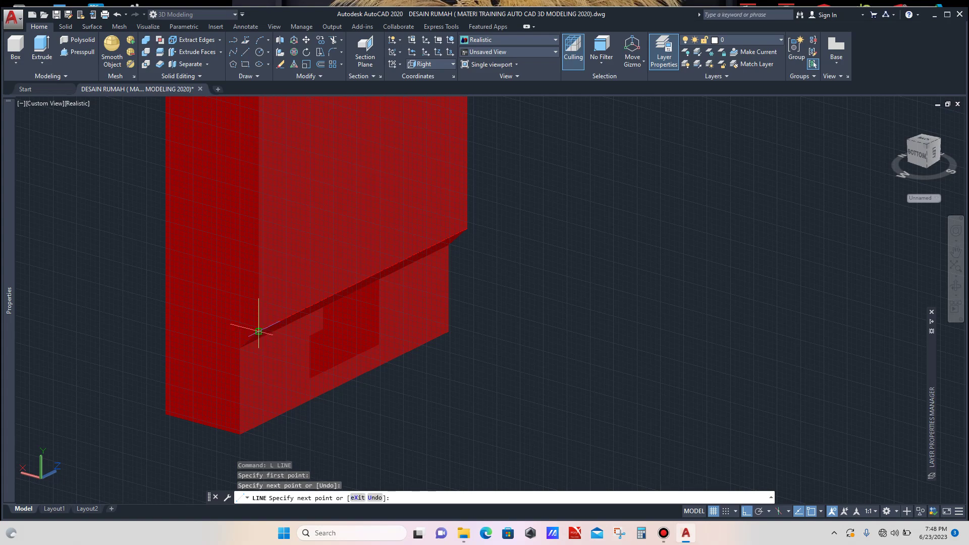
scroll(255, 328, "down", 5)
left_click(185, 313)
key("Escape")
scroll(335, 249, "down", 1)
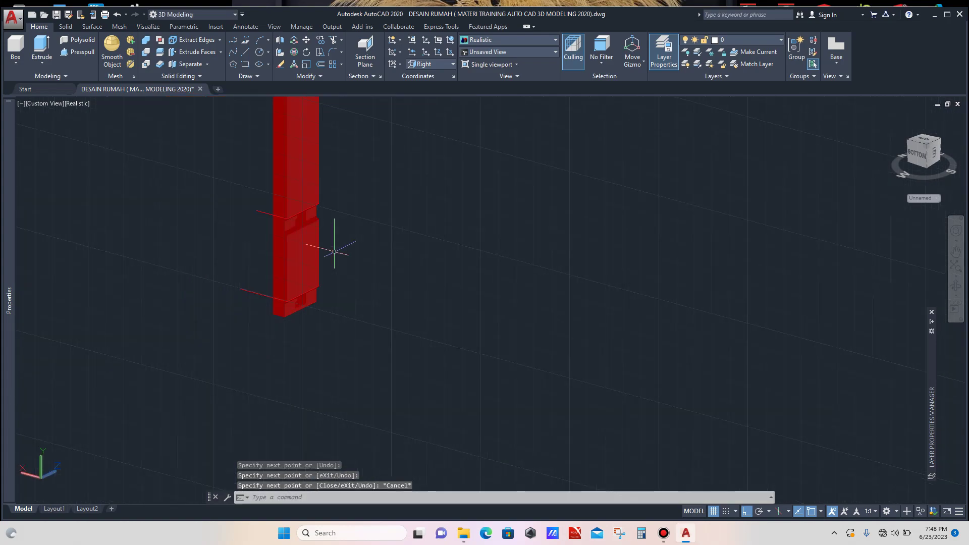
Step: Slice the mirrored post horizontally through the upper guide line at the mortise shoulder, keeping both sides
scroll(314, 239, "up", 2)
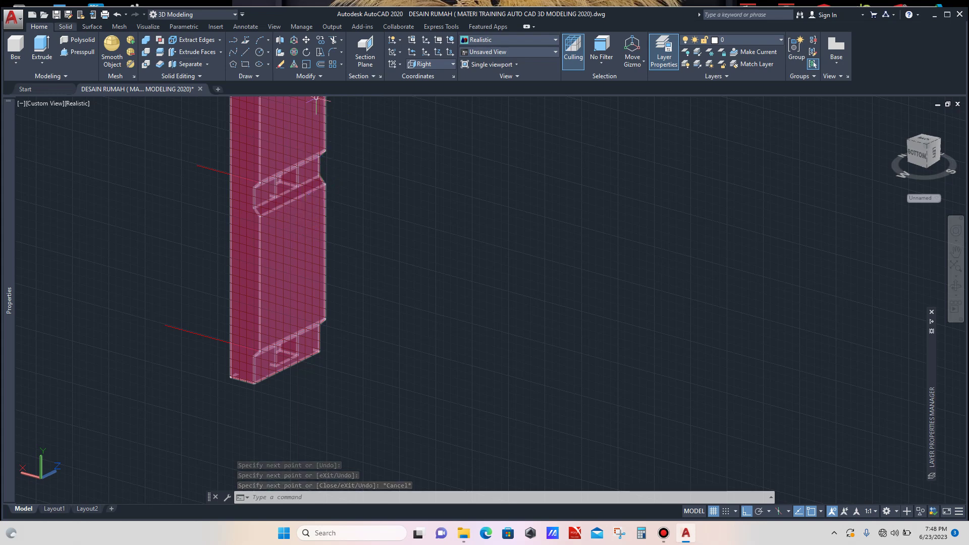
left_click(66, 26)
left_click(274, 43)
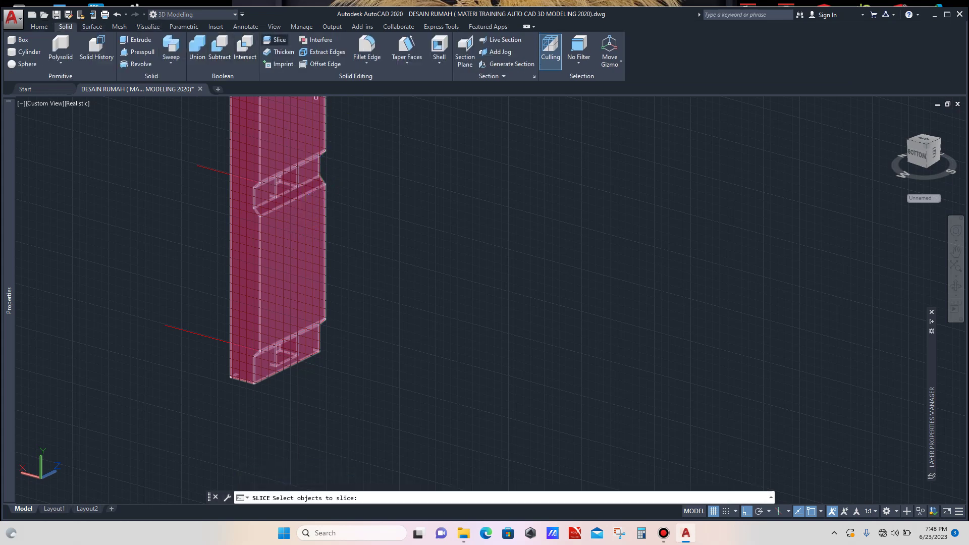
scroll(256, 212, "up", 3)
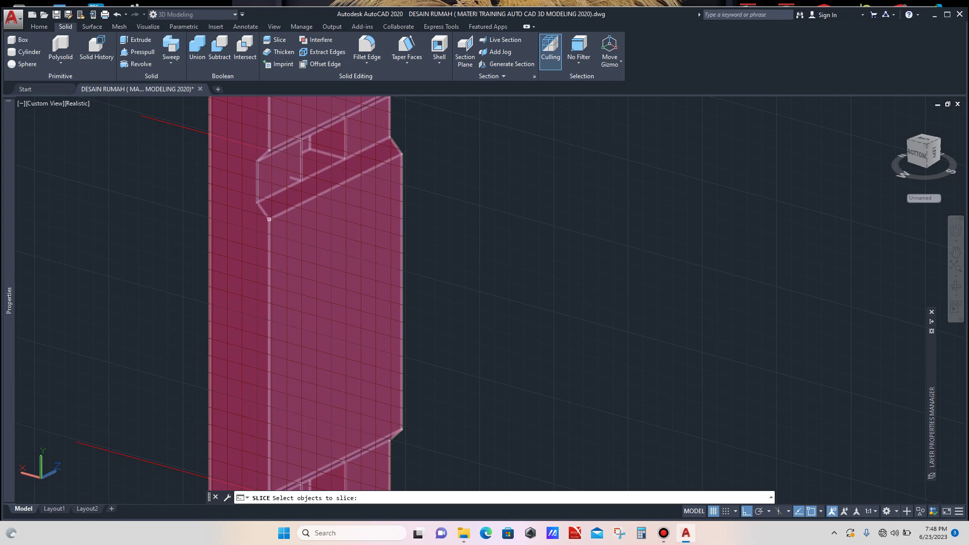
scroll(269, 218, "down", 3)
left_click(273, 225)
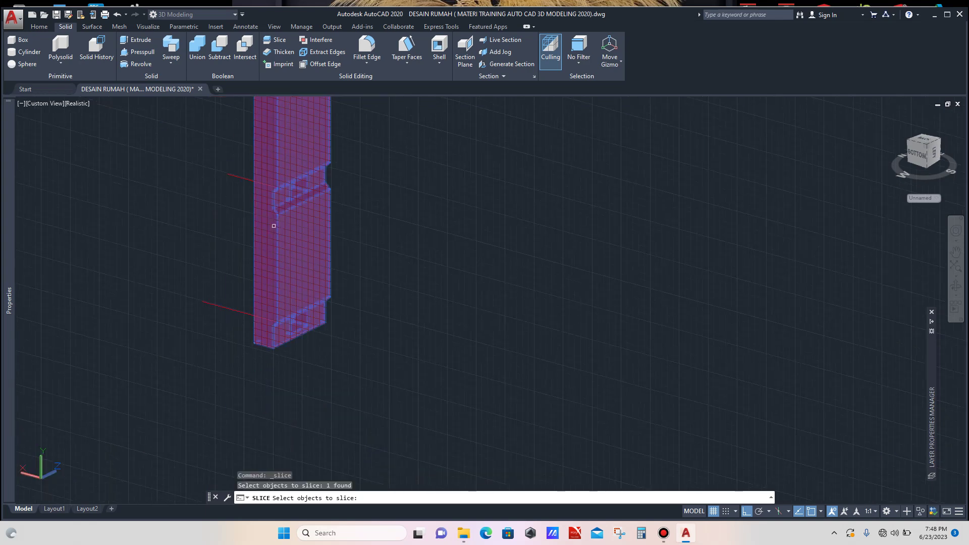
key("Return")
scroll(336, 164, "up", 3)
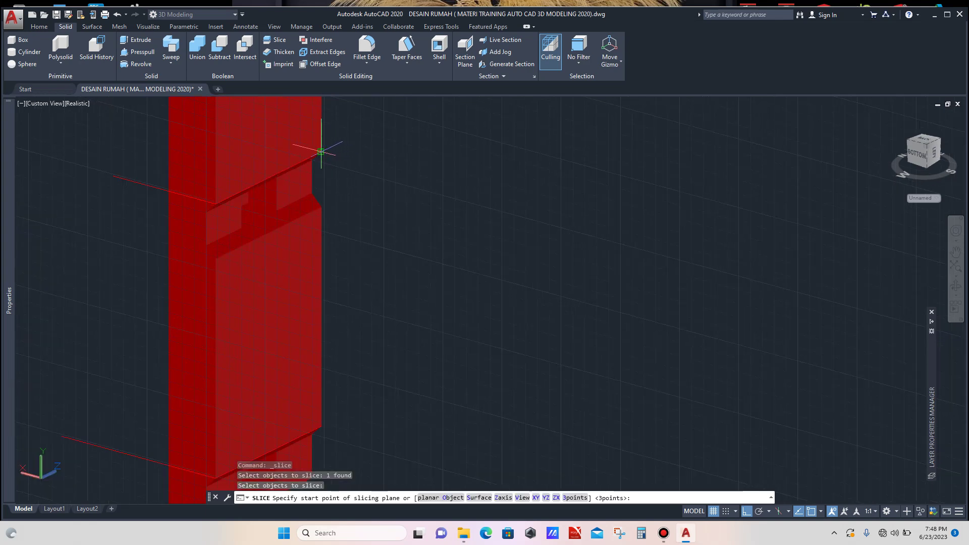
left_click(321, 151)
scroll(227, 197, "up", 2)
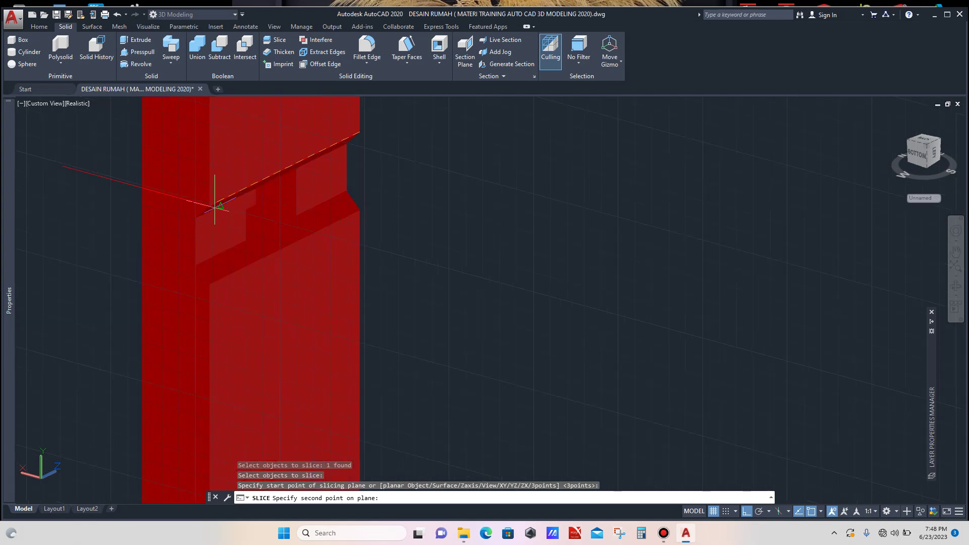
left_click(209, 205)
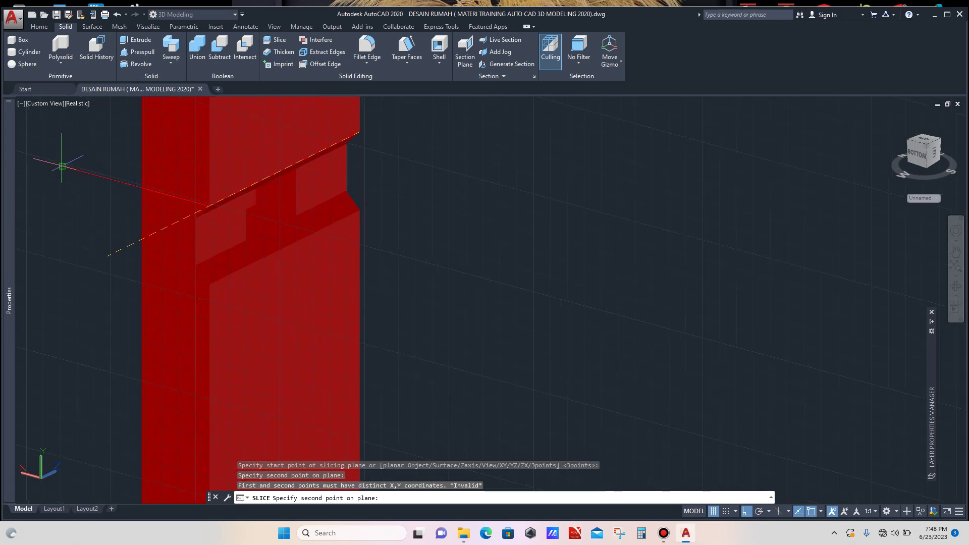
key("Return")
scroll(284, 154, "down", 4)
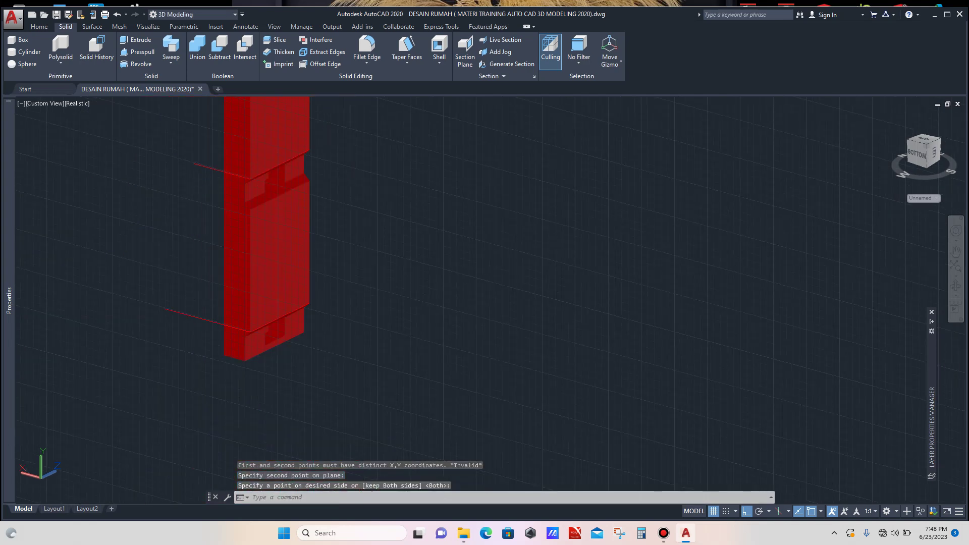
left_click(270, 198)
key("Escape")
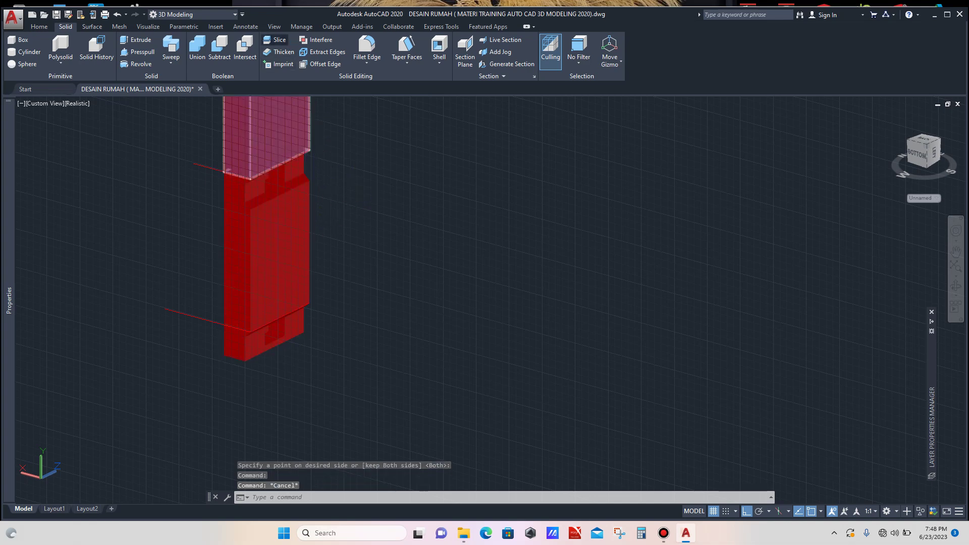
Step: Slice the lower post piece horizontally through the lower guide line above the bottom mortise, keeping both sides
left_click(275, 40)
left_click(287, 237)
key("Return")
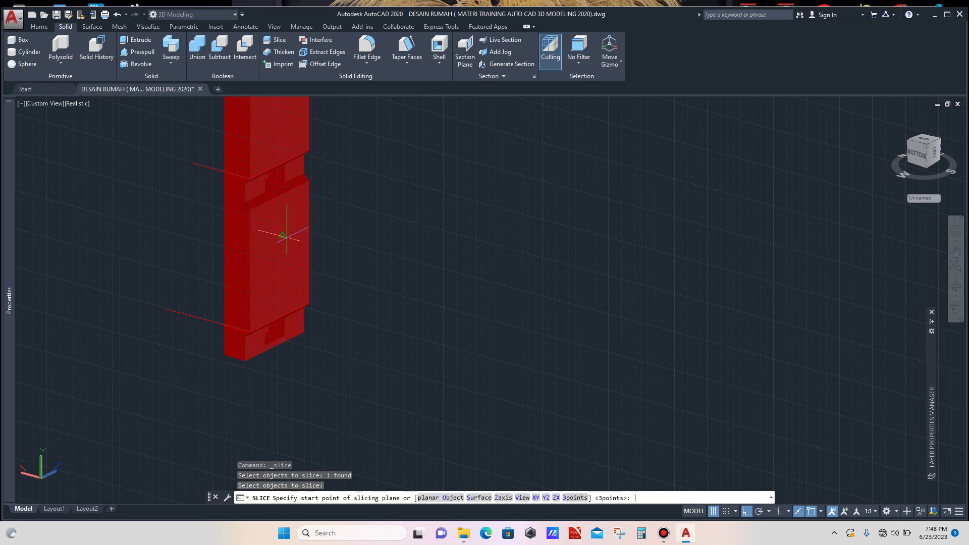
scroll(307, 292, "up", 5)
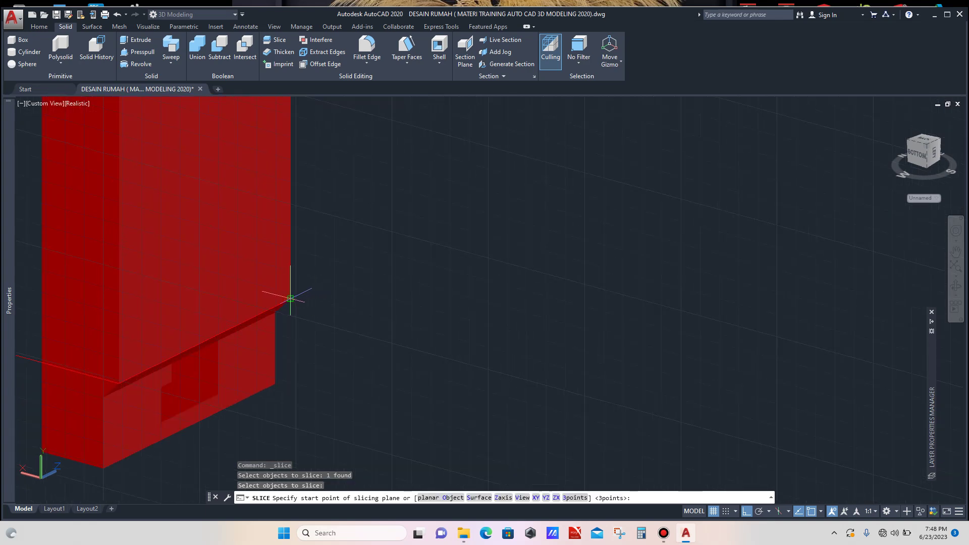
left_click(290, 298)
scroll(290, 298, "down", 3)
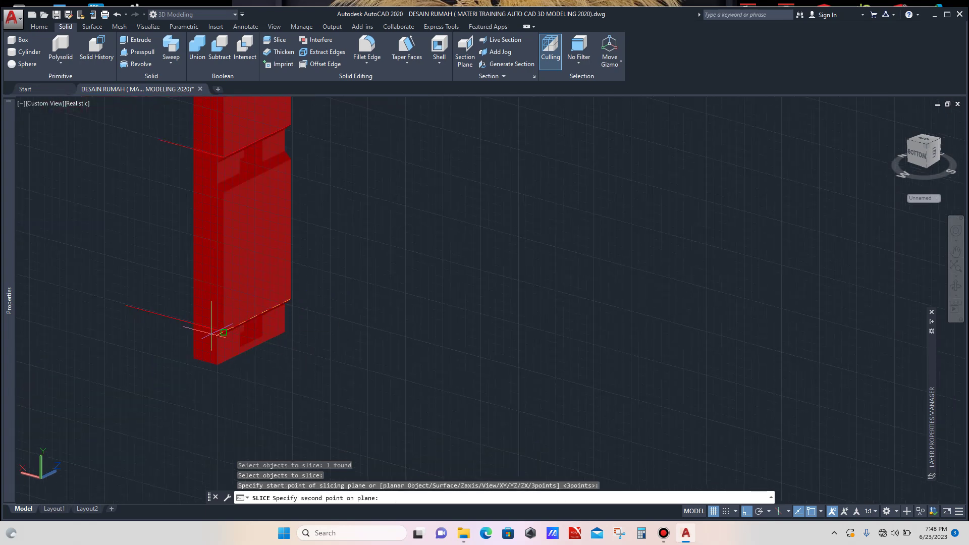
scroll(211, 333, "up", 3)
left_click(233, 328)
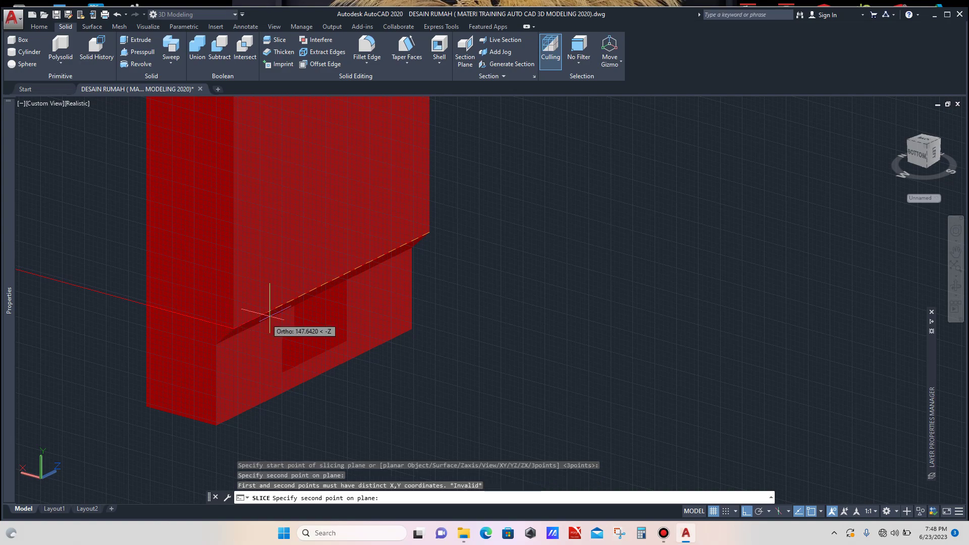
scroll(271, 328, "down", 5)
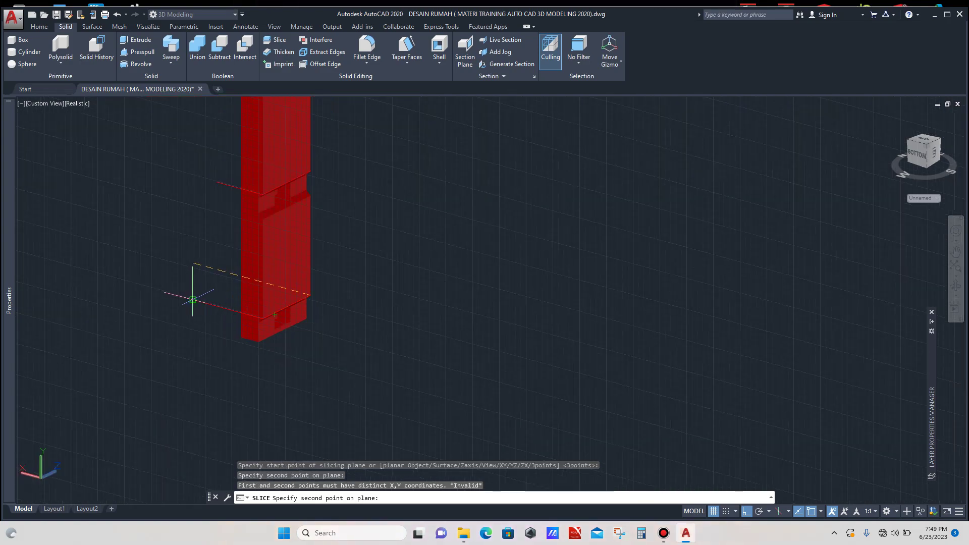
left_click(192, 300)
key("Return")
scroll(325, 253, "down", 3)
Step: Move the cut-out middle post section about 1297 units along the X axis, clear of the post
left_click(326, 254)
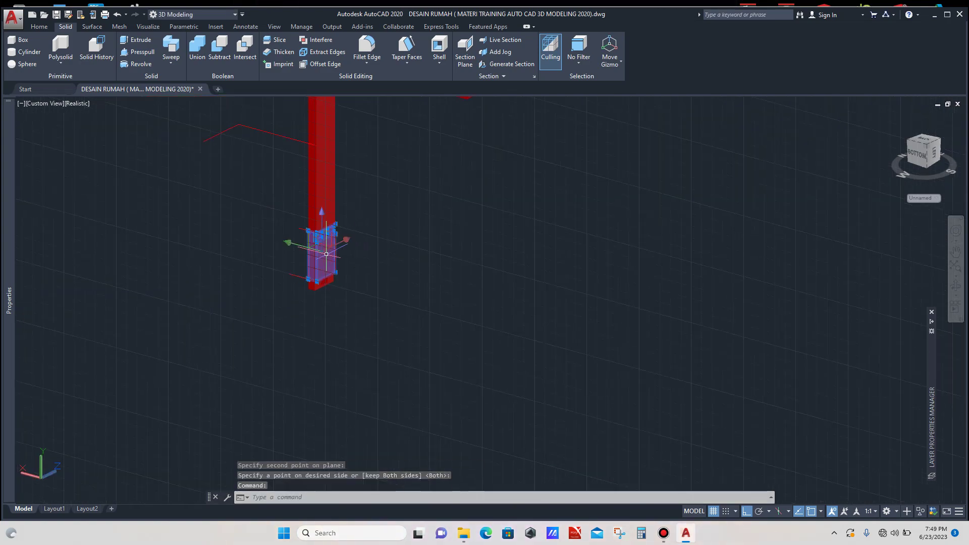
scroll(330, 253, "up", 3)
type("m")
key("Return")
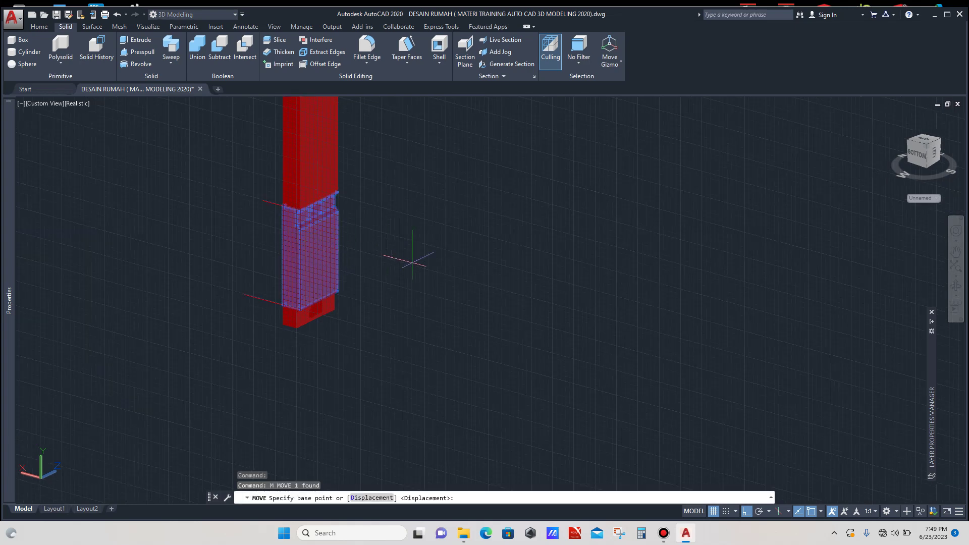
scroll(411, 264, "down", 4)
left_click(463, 286)
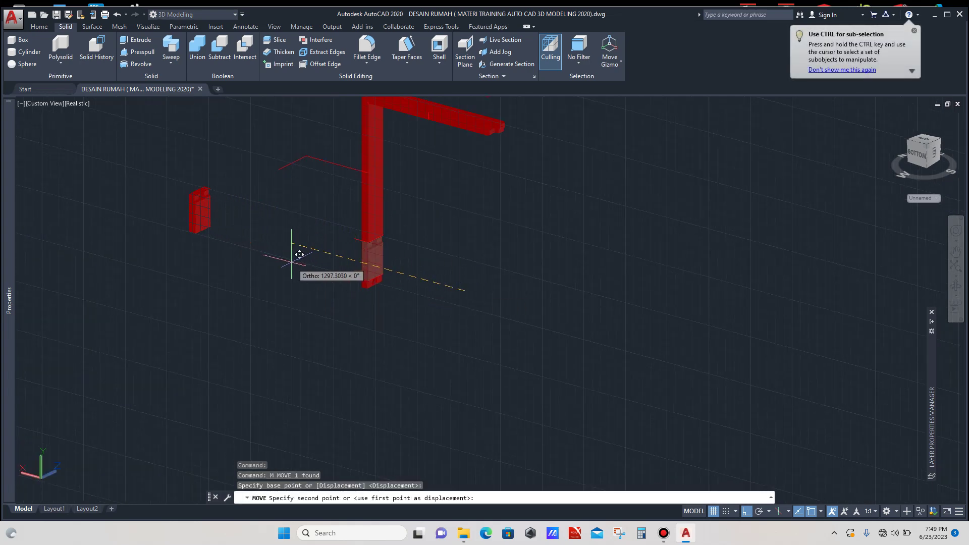
left_click(368, 275)
Step: Delete the two slicing guide lines beside the post and the bottom mortise block
scroll(372, 272, "up", 3)
scroll(336, 167, "up", 3)
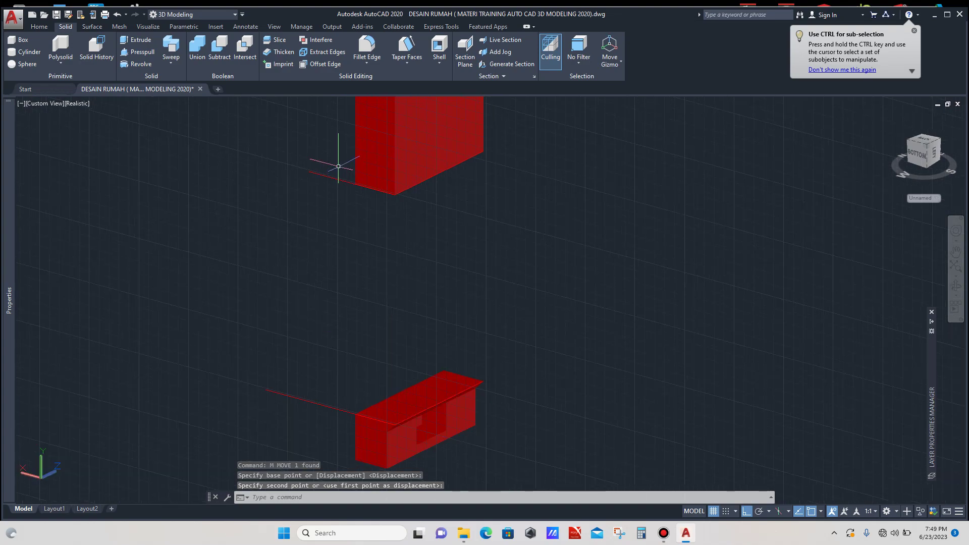
left_click(329, 177)
left_click(312, 309)
left_click(266, 398)
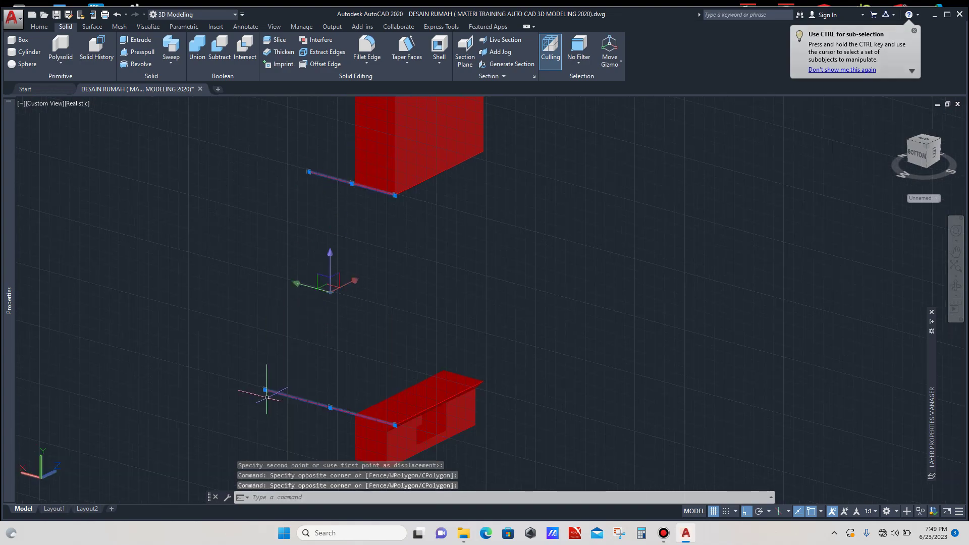
key("Delete")
Step: Set the user coordinate system to World
scroll(407, 313, "down", 2)
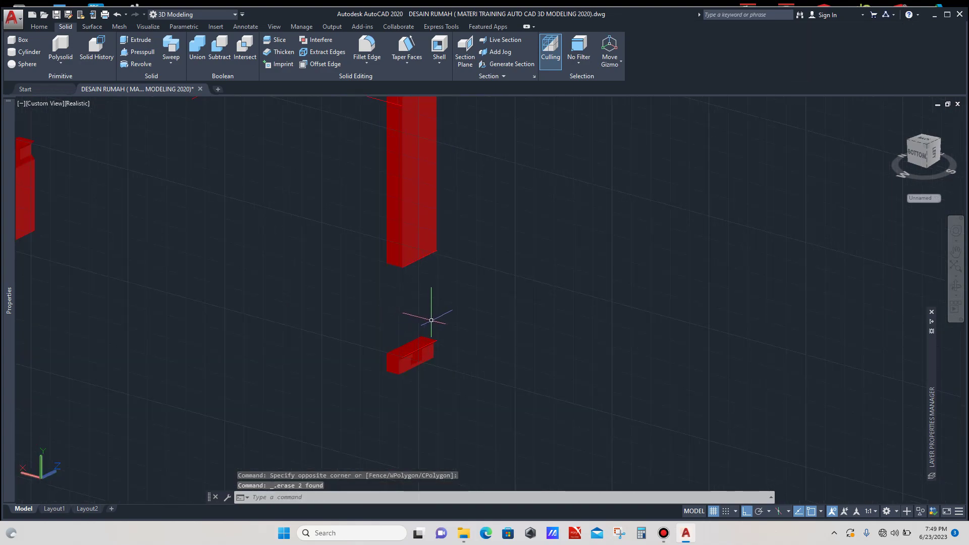
scroll(427, 282, "down", 3)
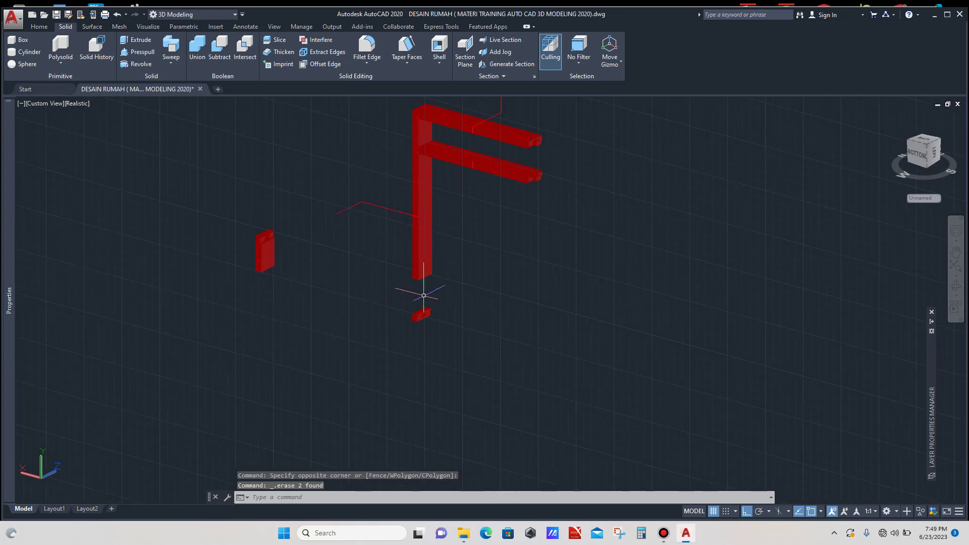
scroll(424, 295, "up", 5)
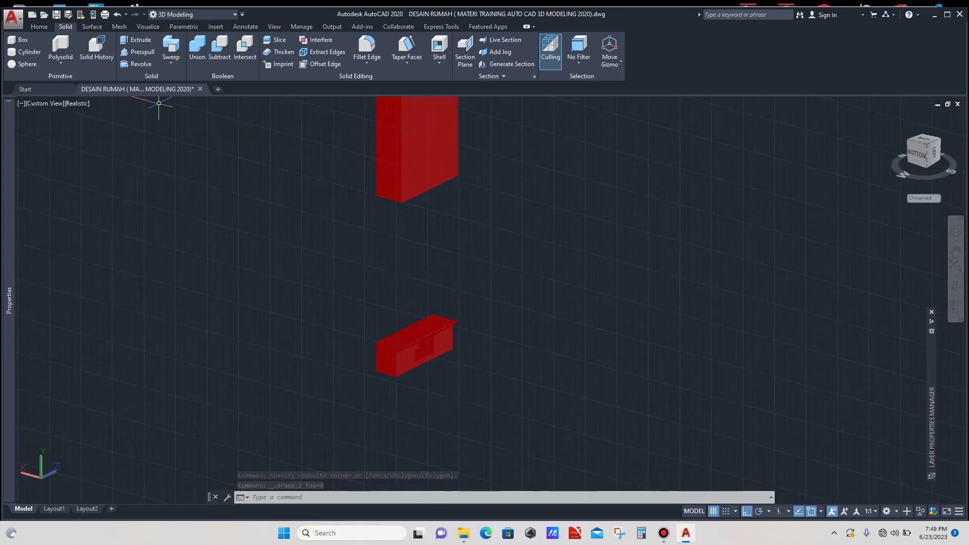
left_click(39, 26)
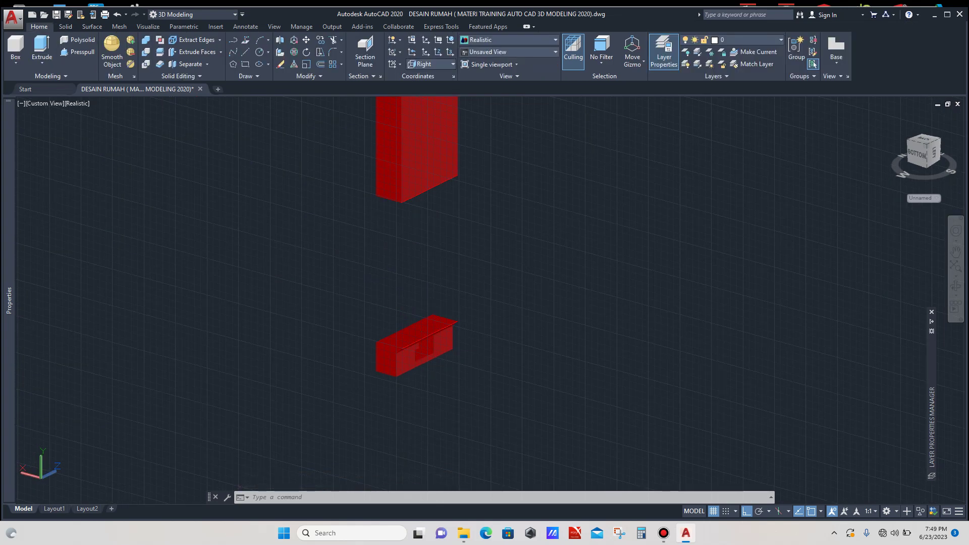
left_click(452, 64)
left_click(425, 72)
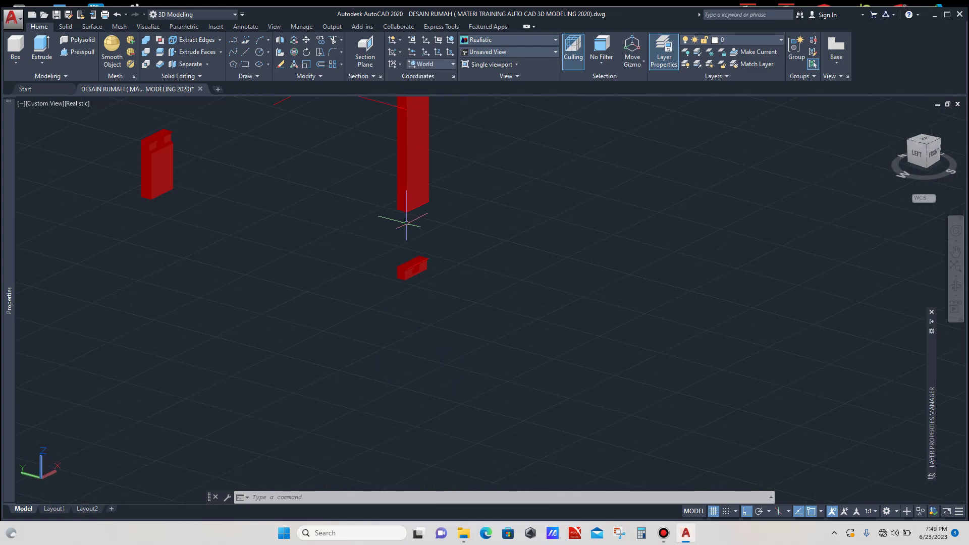
scroll(411, 222, "down", 3)
scroll(423, 219, "up", 6)
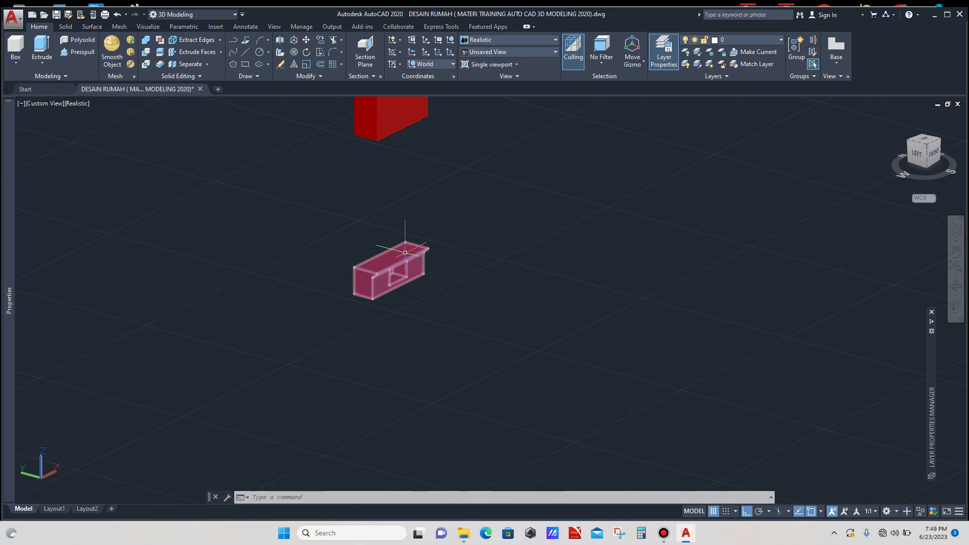
scroll(399, 256, "up", 3)
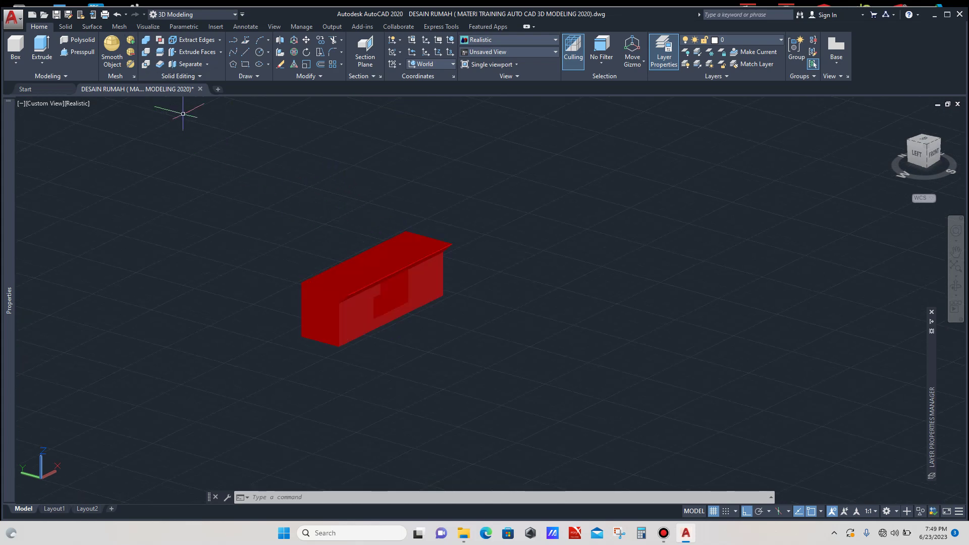
Step: Presspull the top face of the lower mortised end piece up to the underside of the upper post section
left_click(66, 27)
left_click(137, 52)
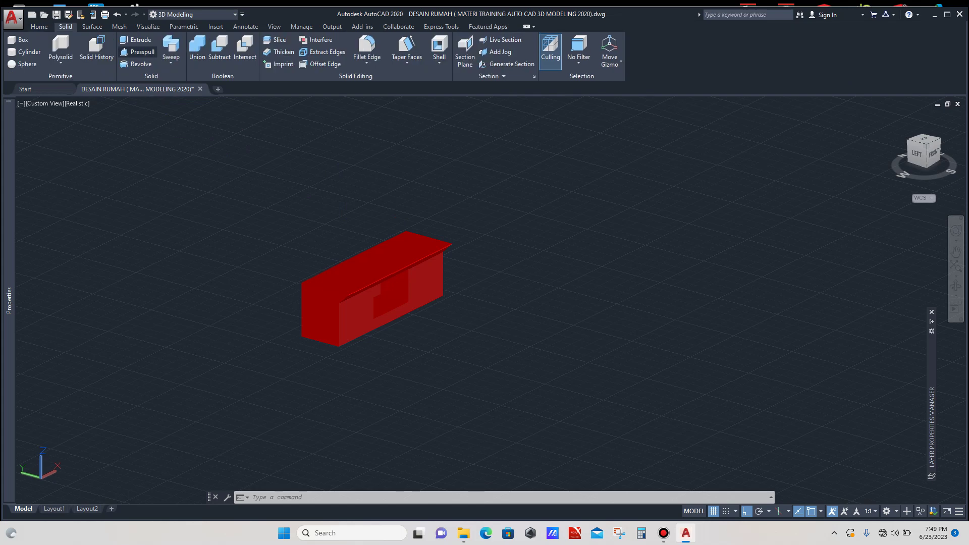
scroll(337, 254, "up", 2)
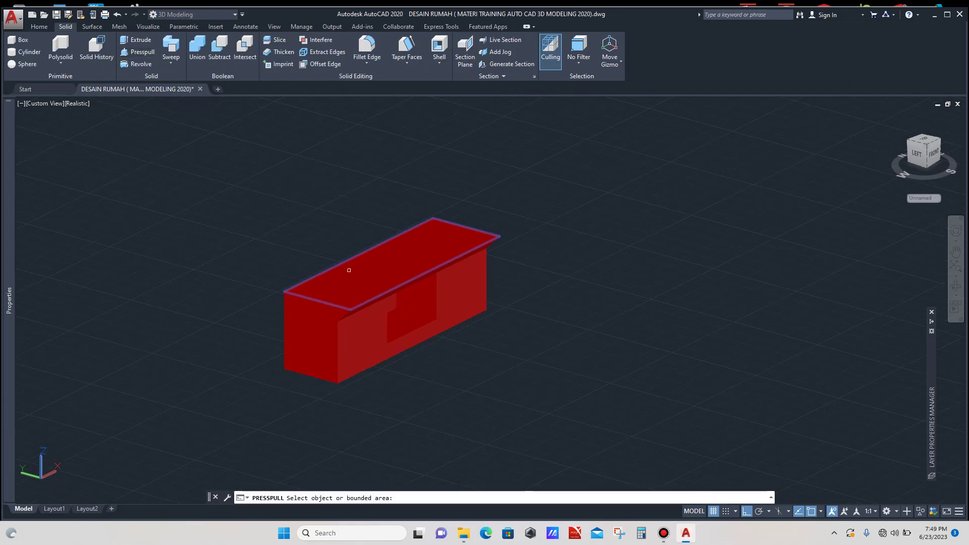
left_click(348, 269)
scroll(346, 243, "down", 4)
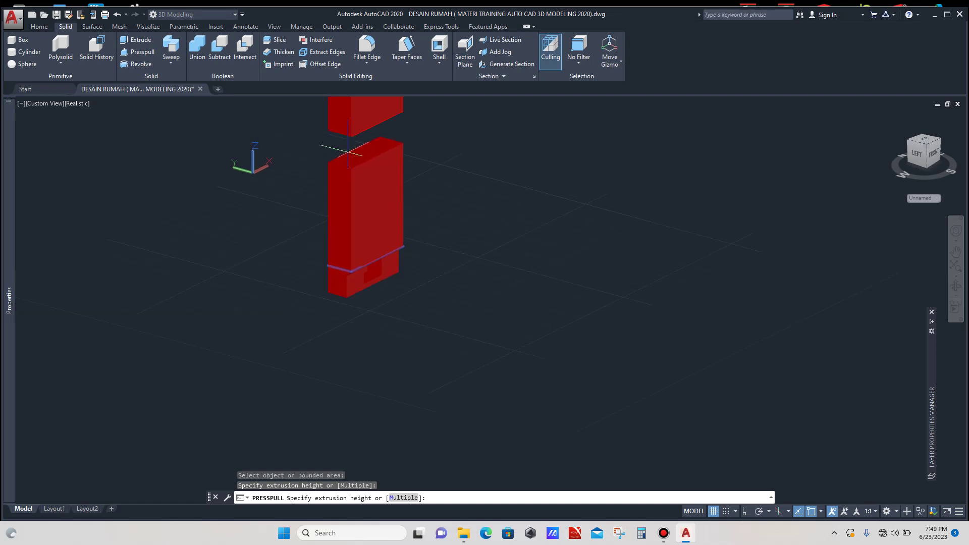
left_click(351, 136)
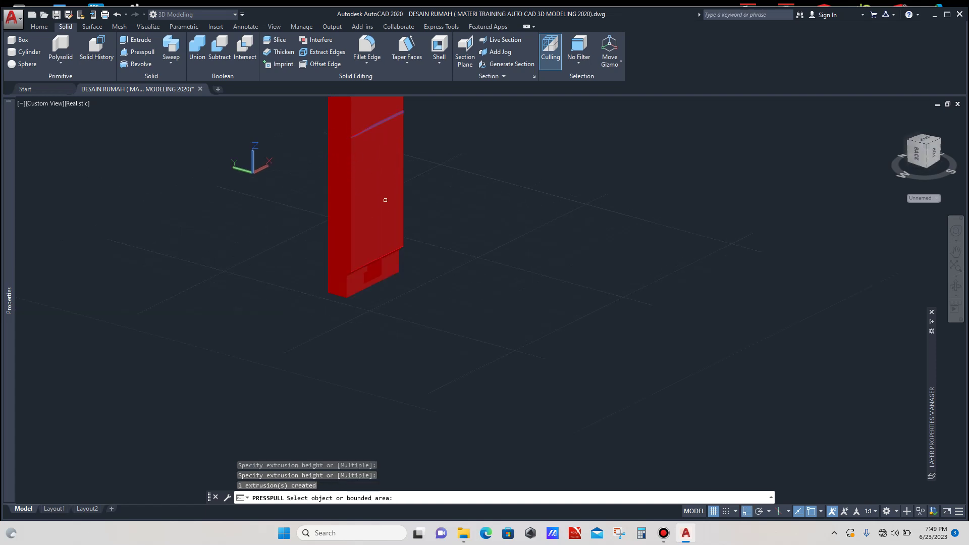
scroll(385, 199, "down", 4)
scroll(380, 176, "up", 5)
scroll(377, 189, "up", 5)
scroll(379, 189, "down", 4)
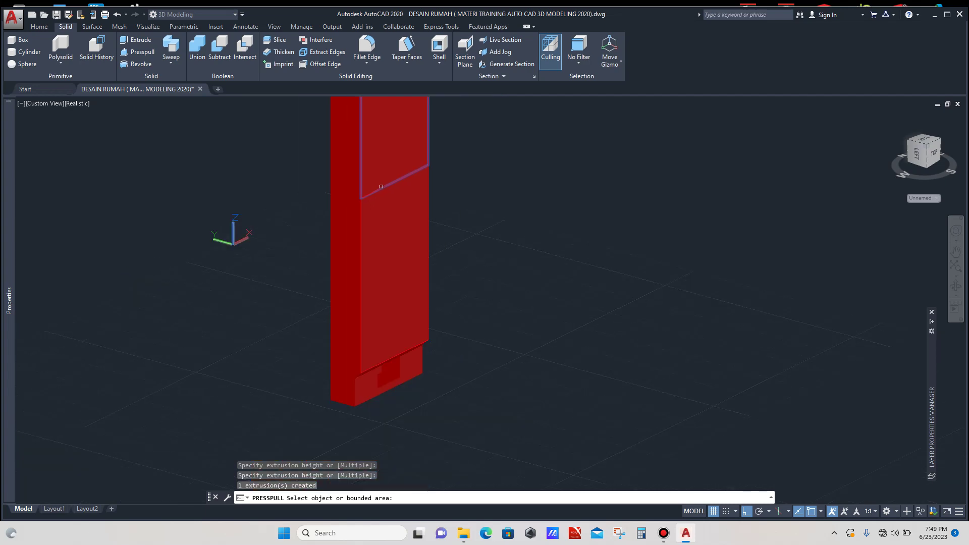
scroll(400, 197, "down", 4)
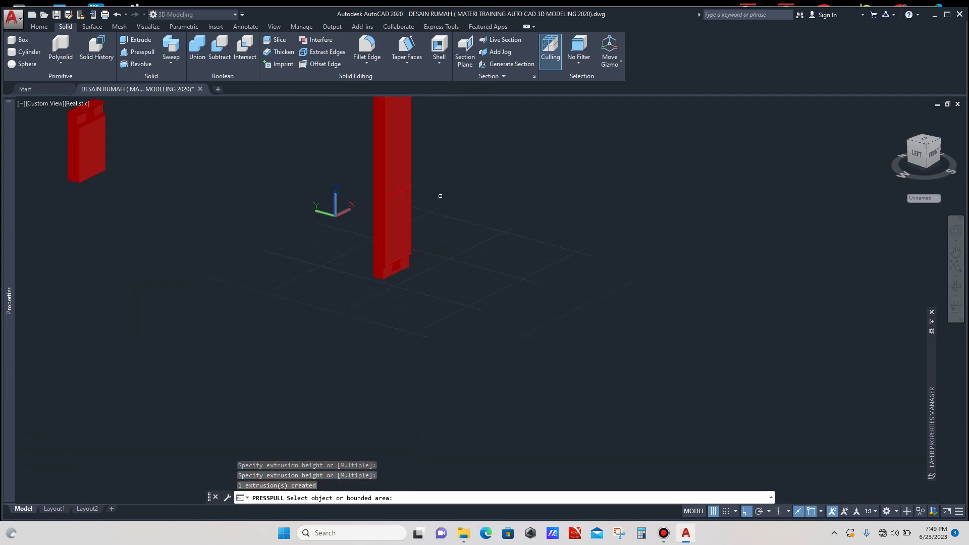
key("Return")
Step: Union the upper section, the new middle section and the lower mortised end into a single post
scroll(390, 233, "down", 5)
scroll(401, 202, "up", 2)
scroll(383, 245, "up", 2)
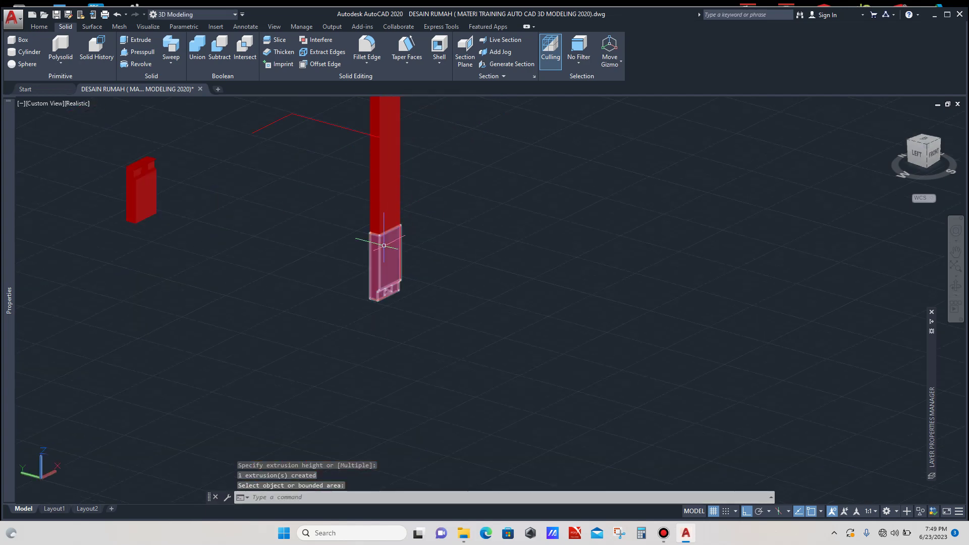
scroll(384, 205, "down", 2)
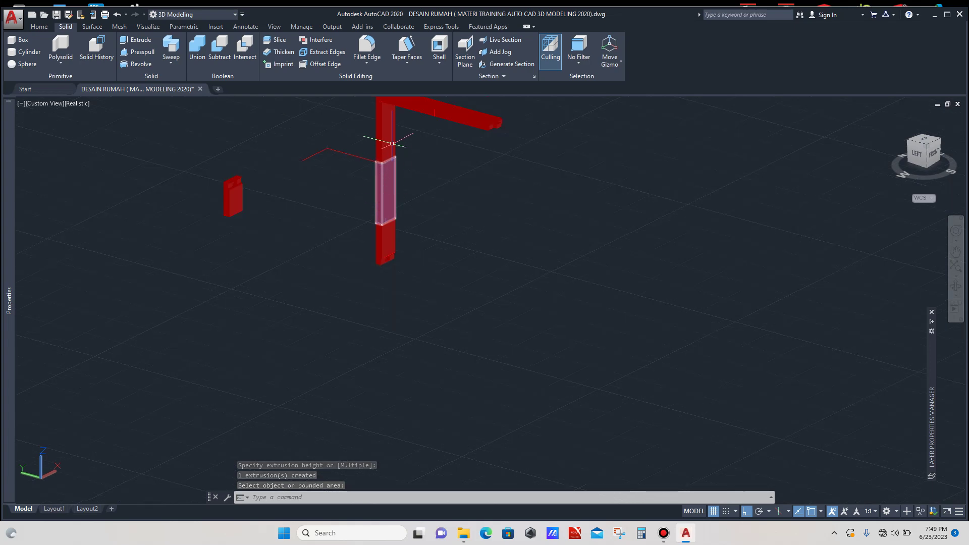
scroll(388, 146, "down", 3)
scroll(378, 183, "up", 3)
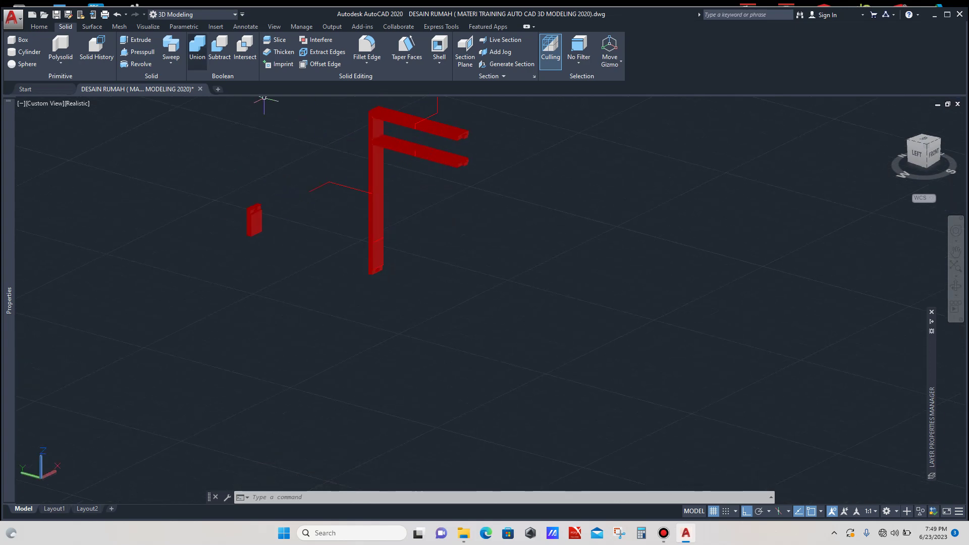
left_click(197, 51)
scroll(373, 159, "up", 3)
left_click(383, 212)
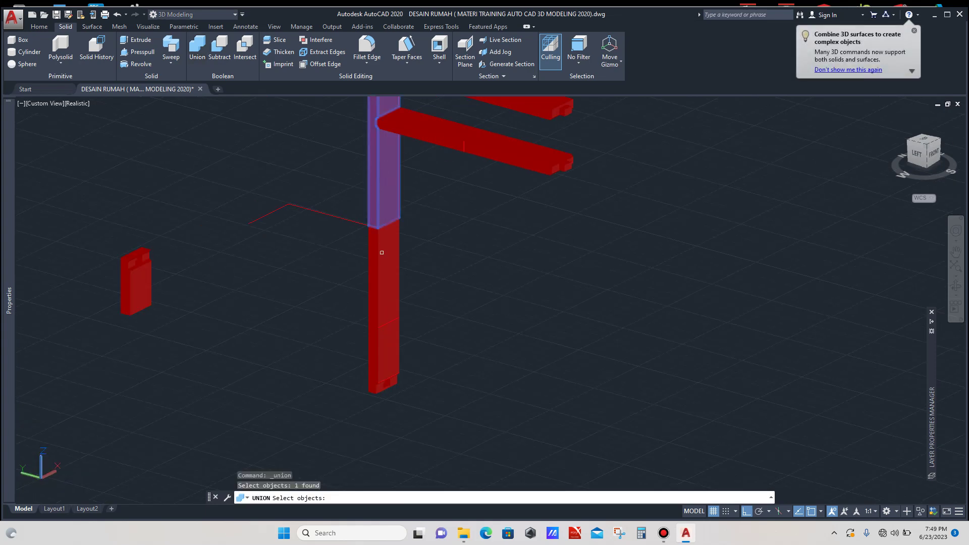
left_click(382, 252)
left_click(390, 344)
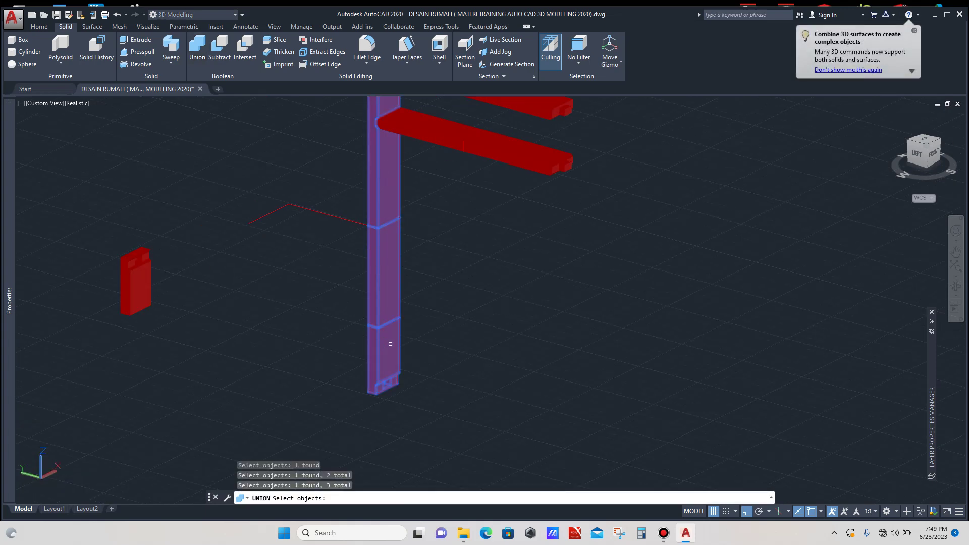
key("Return")
left_click(390, 289)
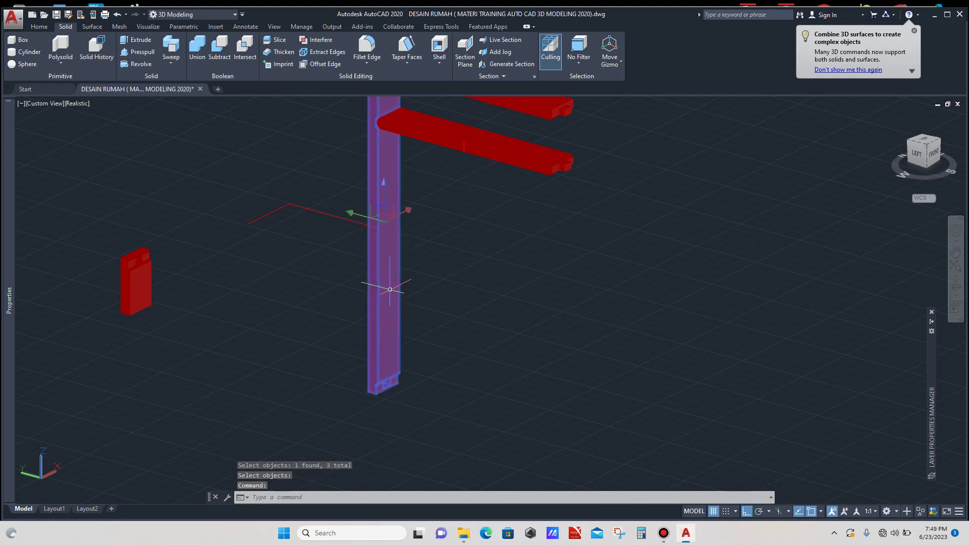
key("Escape")
Step: Examine the rejoined post within the frame and the joint detail at its lower end
scroll(390, 283, "down", 4)
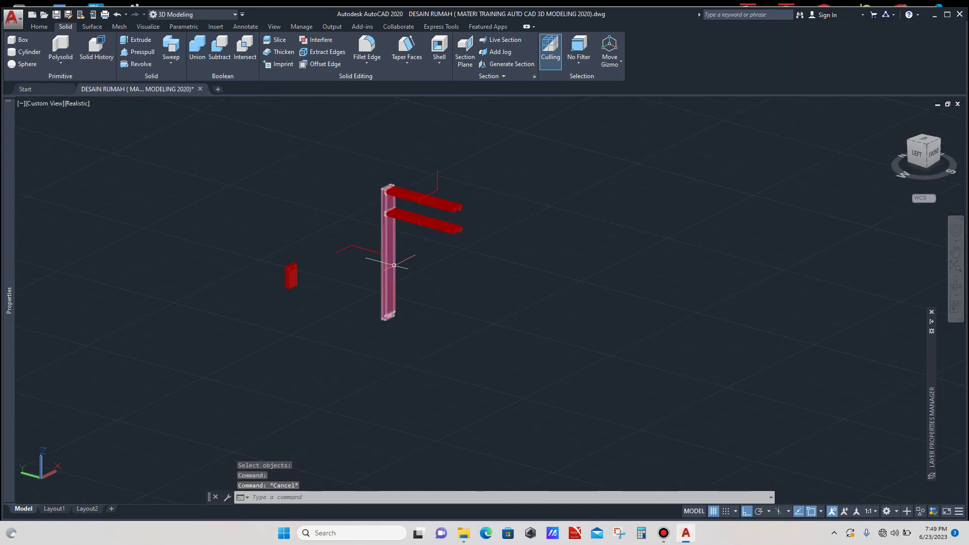
scroll(393, 264, "down", 2)
scroll(403, 249, "up", 5)
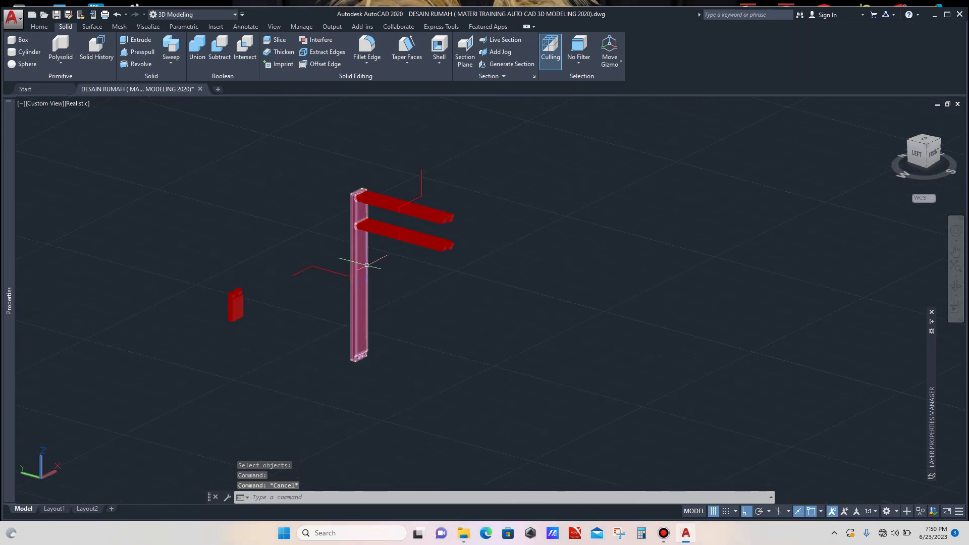
scroll(367, 265, "up", 2)
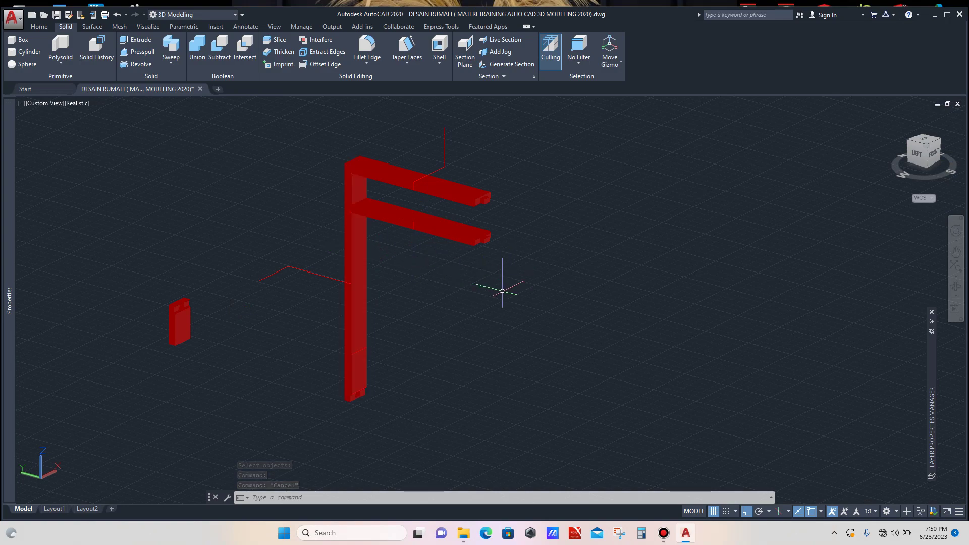
scroll(444, 296, "down", 2)
scroll(394, 353, "up", 5)
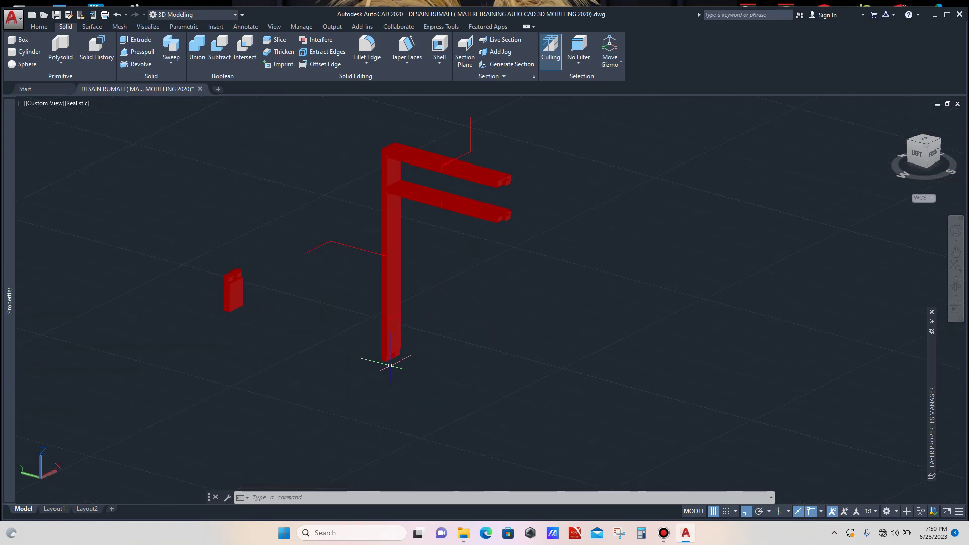
scroll(404, 302, "down", 7)
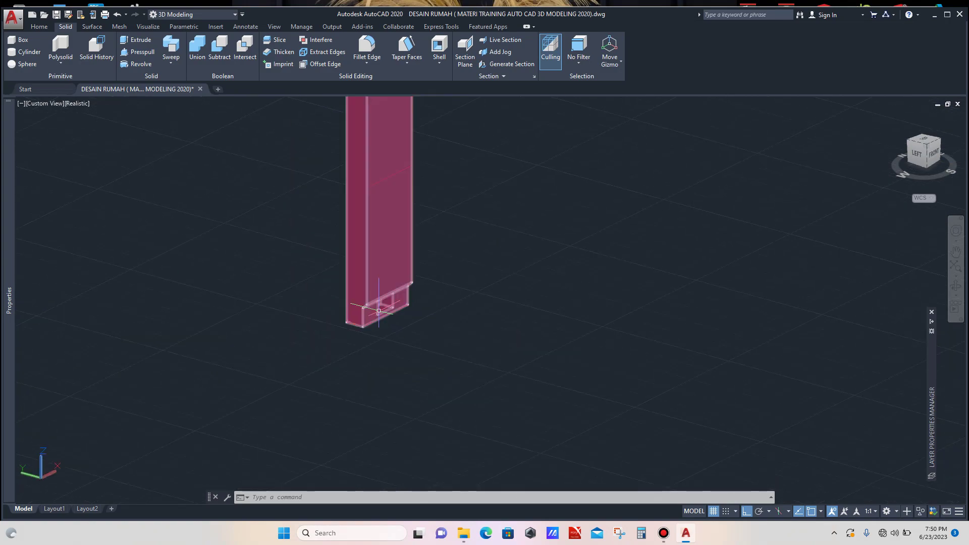
scroll(435, 276, "up", 3)
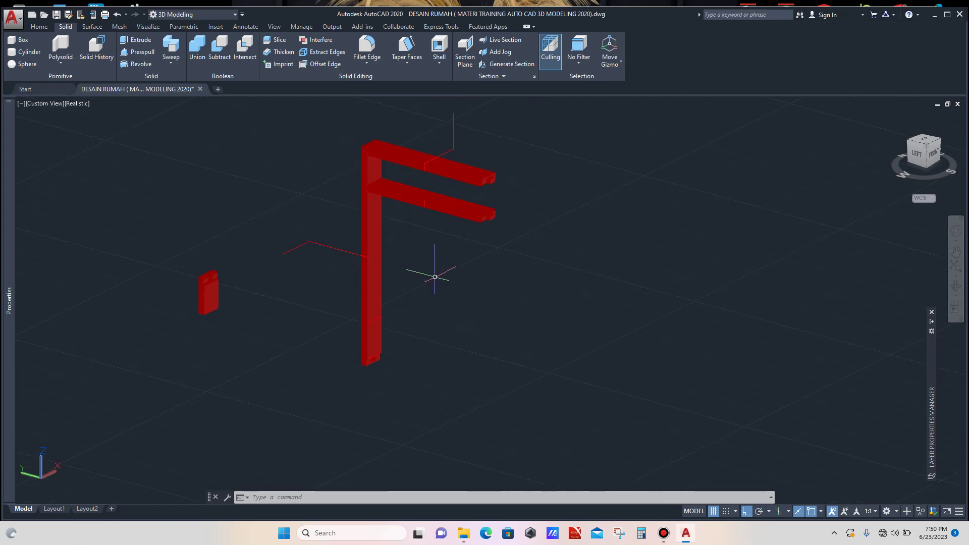
scroll(382, 239, "up", 2)
scroll(381, 238, "down", 2)
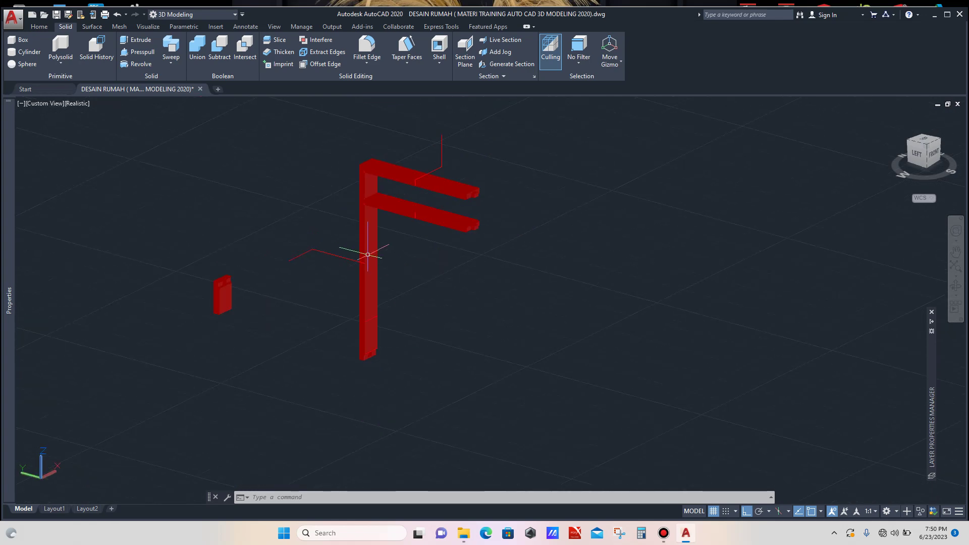
Step: Mirror the post in 3D across the three-point plane through the guide lines at the top beam's midpoint, keeping the original
scroll(379, 238, "up", 2)
left_click(378, 236)
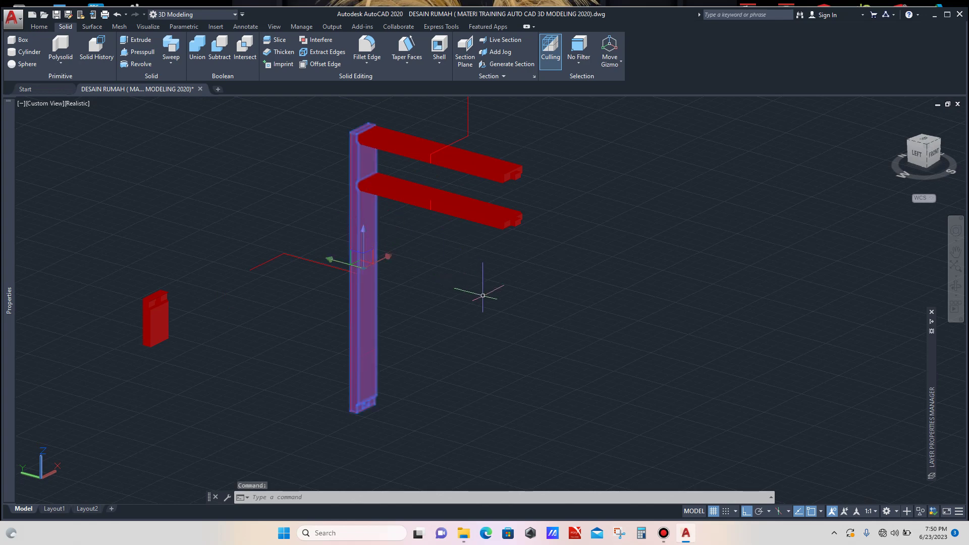
type("M")
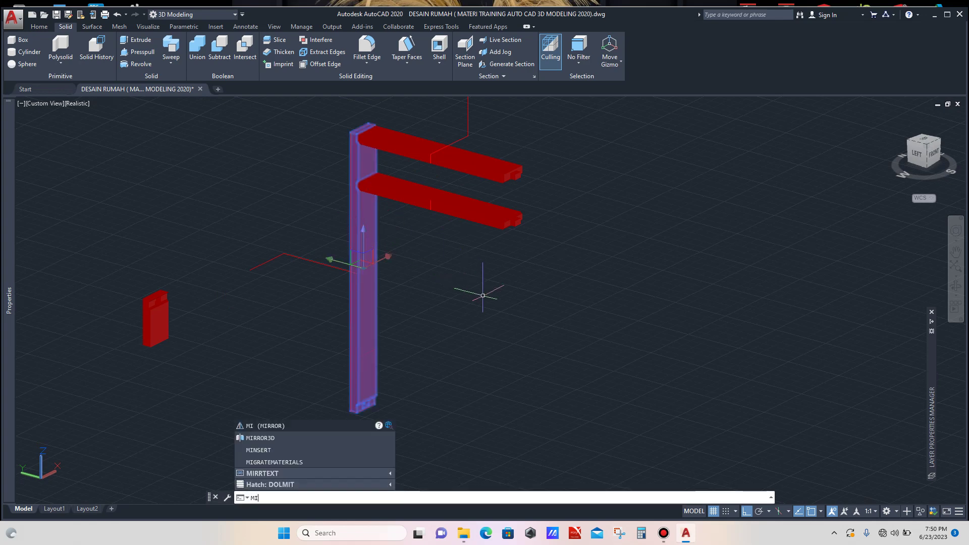
type("I")
key("Down")
key("Return")
scroll(346, 389, "down", 3)
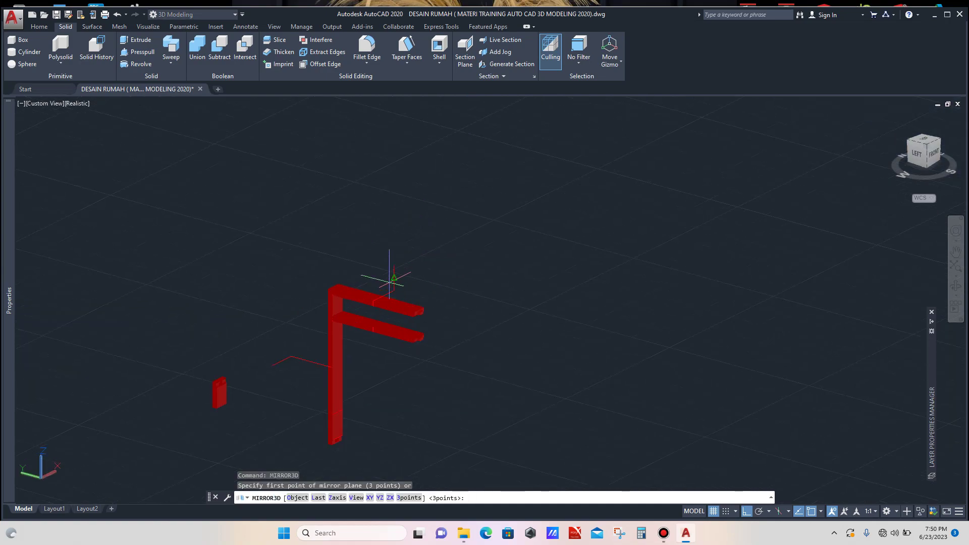
scroll(389, 279, "up", 5)
left_click(370, 310)
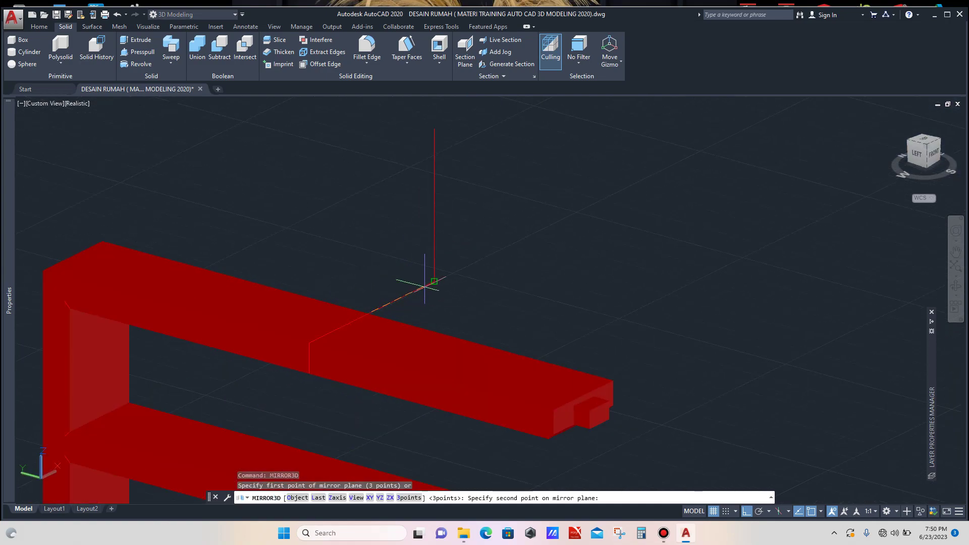
left_click(434, 281)
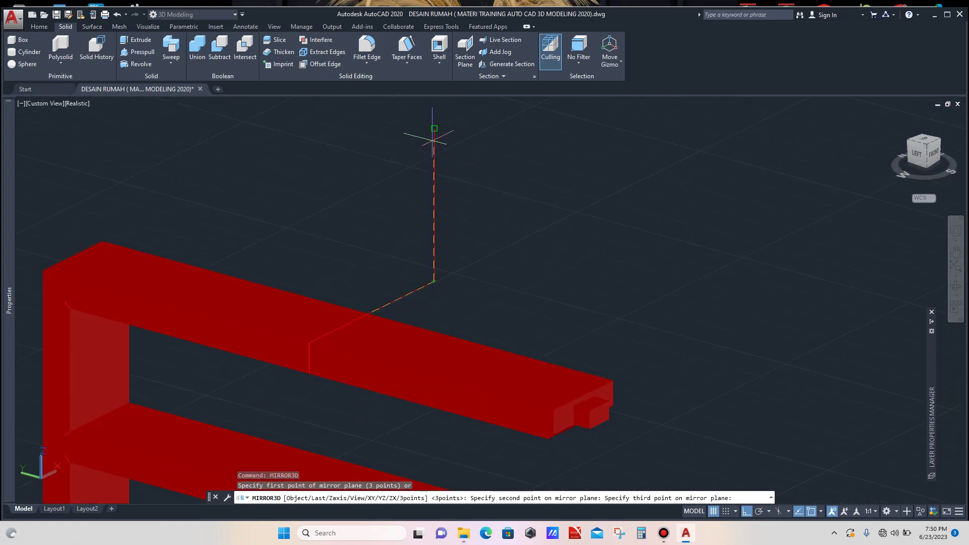
left_click(434, 128)
scroll(422, 162, "down", 5)
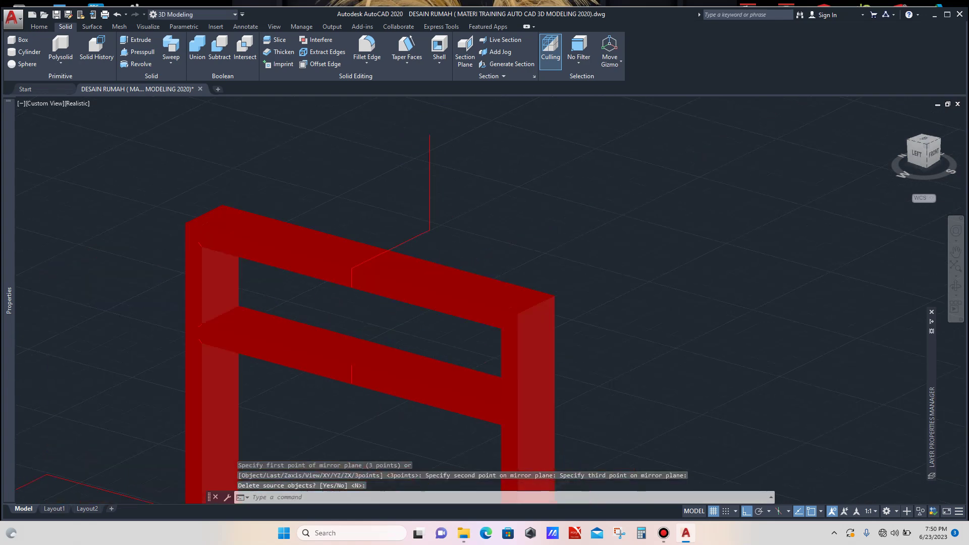
scroll(459, 304, "up", 4)
scroll(439, 297, "down", 5)
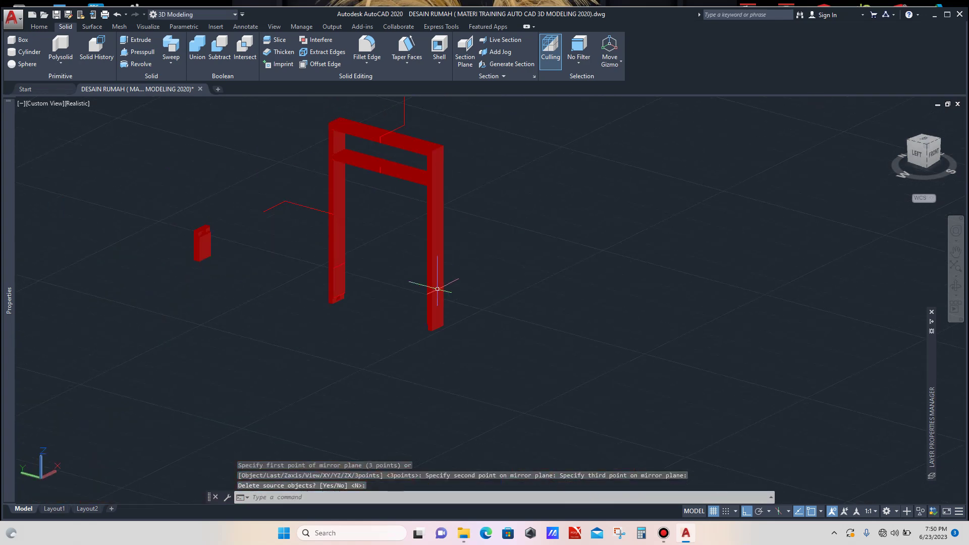
scroll(439, 290, "up", 4)
key("Return")
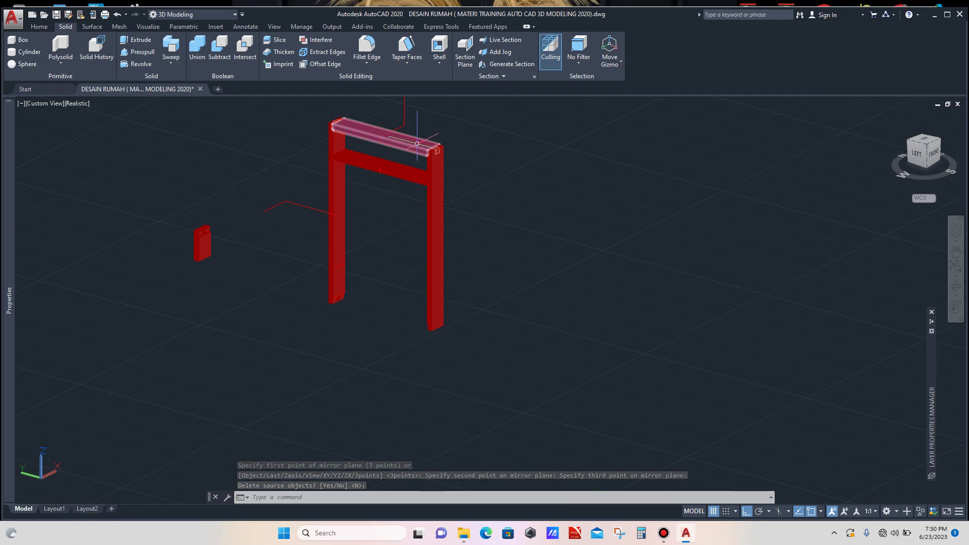
Step: Set the user coordinate system to Right
scroll(427, 220, "down", 2)
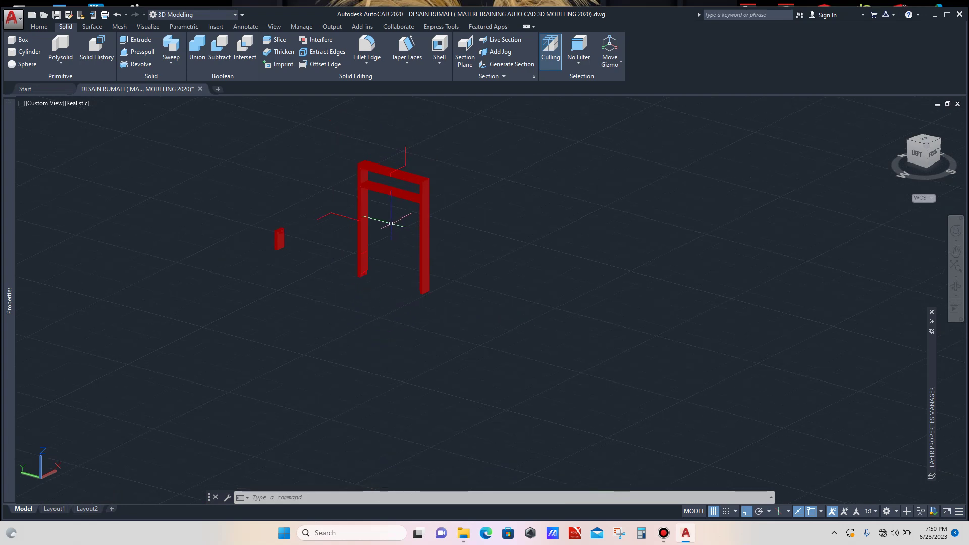
left_click(39, 26)
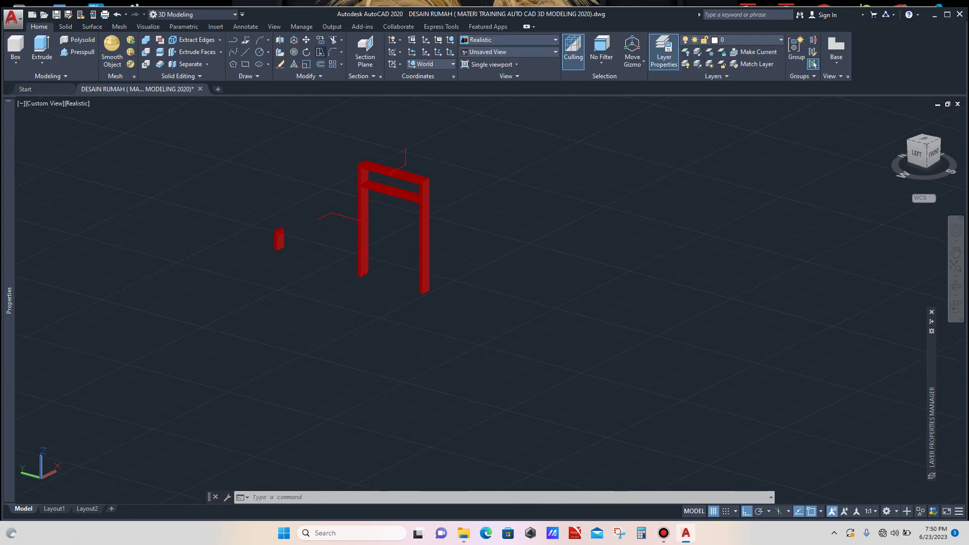
left_click(431, 64)
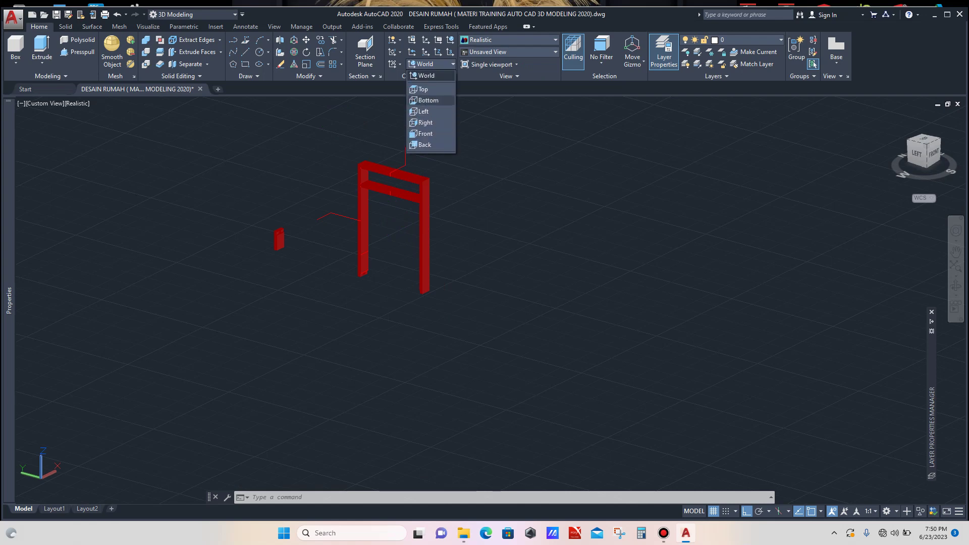
left_click(419, 134)
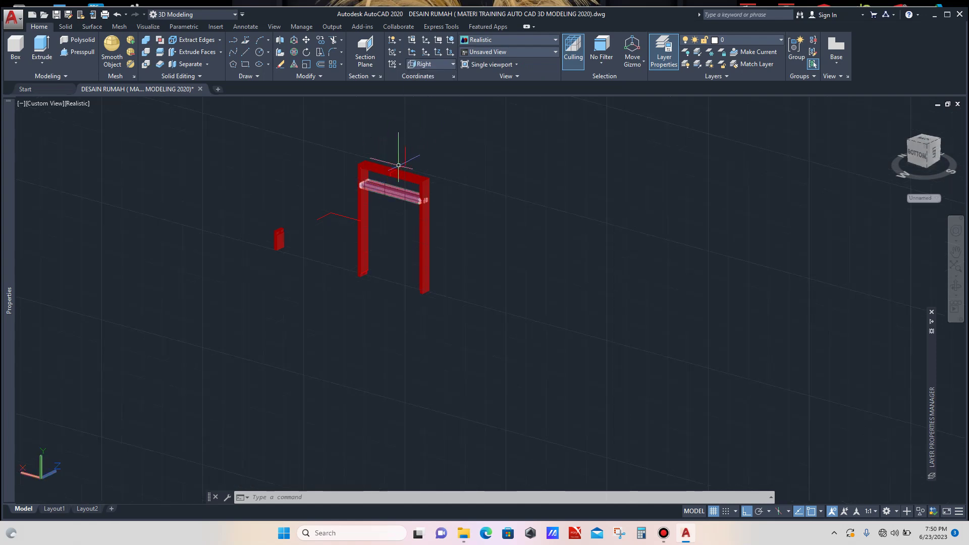
Step: Mirror the top beam in 3D to the frame's lower end across the three-point plane through the side guide lines, keeping the original
scroll(398, 171, "up", 4)
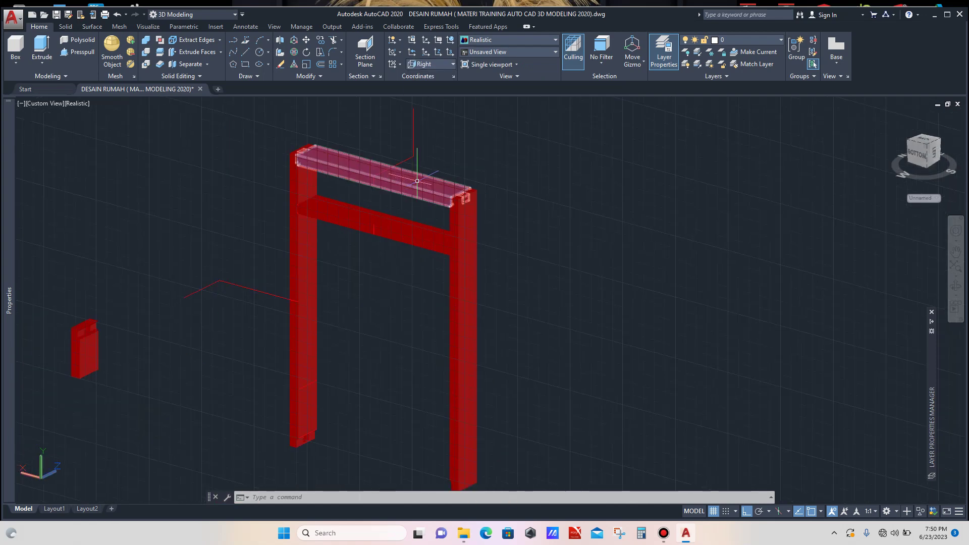
left_click(417, 181)
type("MI")
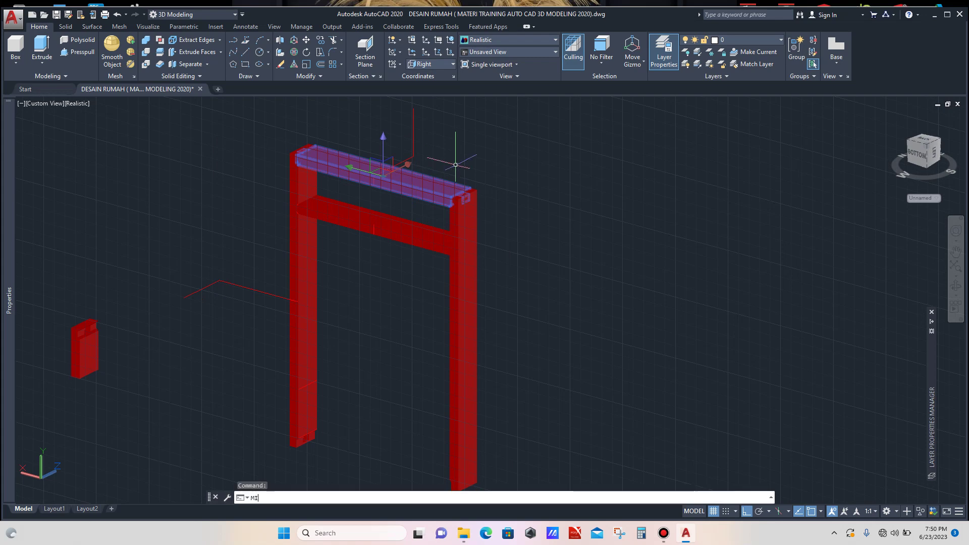
key("Down")
key("Return")
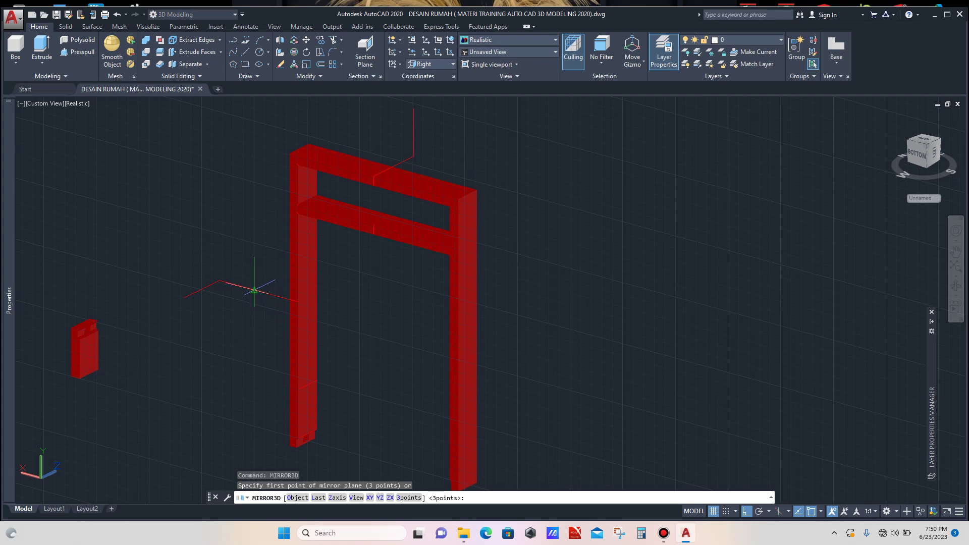
left_click(253, 290)
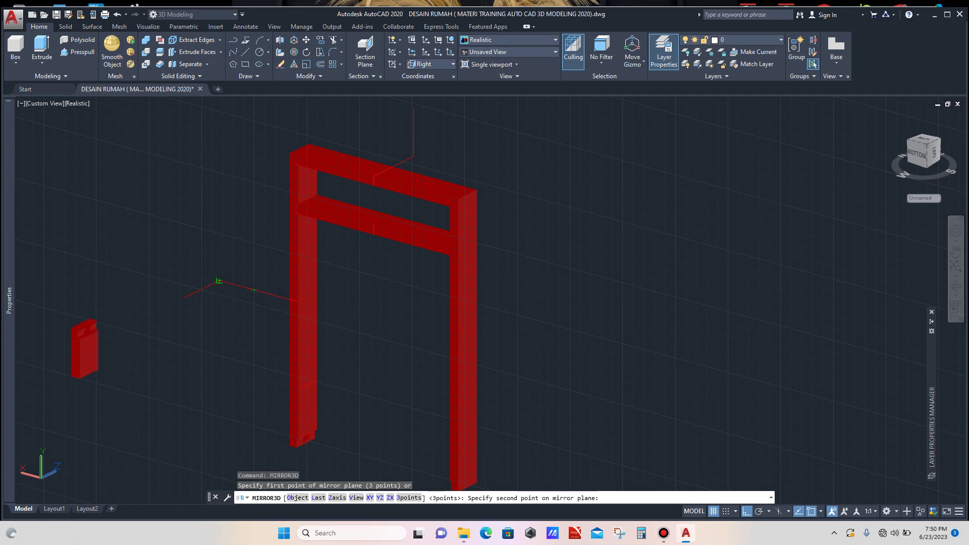
left_click(219, 281)
left_click(183, 298)
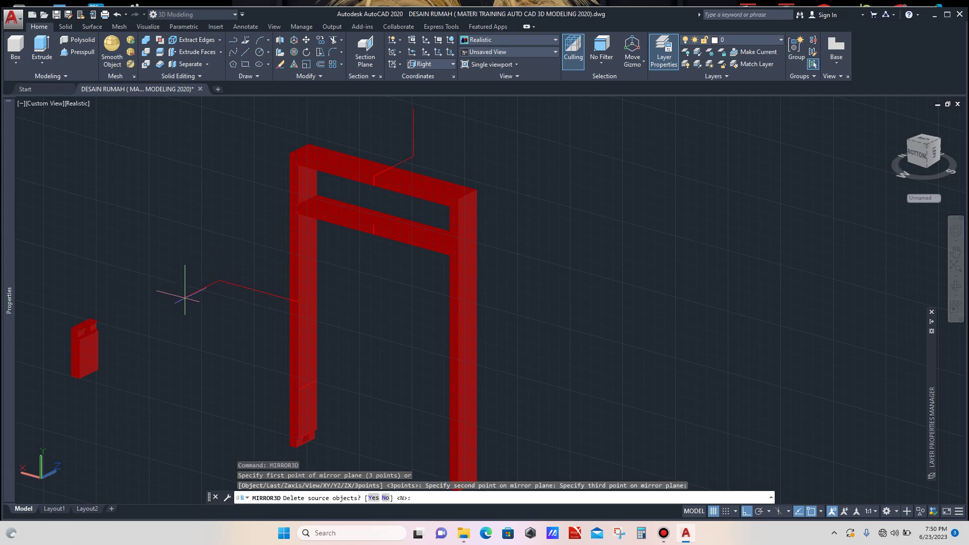
key("Return")
scroll(353, 253, "down", 4)
scroll(346, 320, "up", 3)
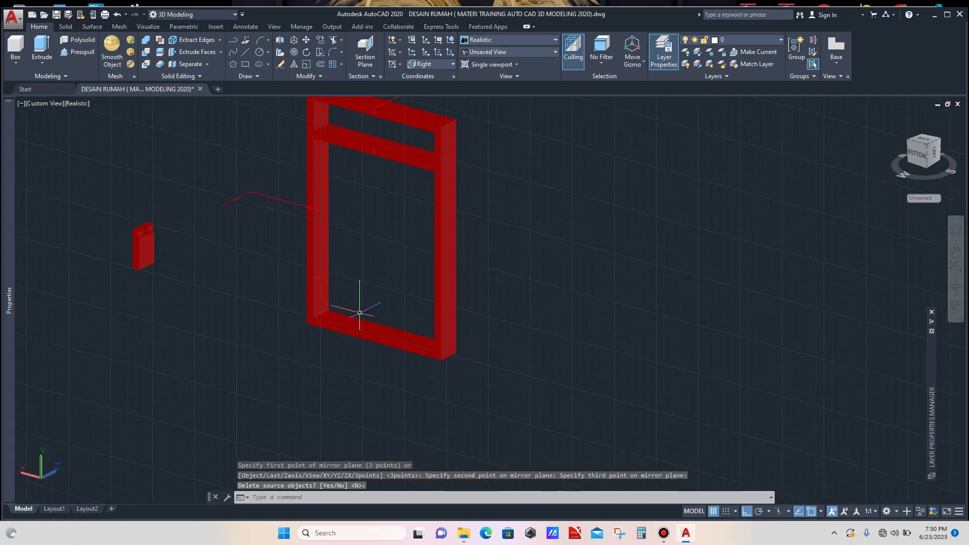
Step: Erase the loose mortised block and the guide lines beside the post and above the top beam
scroll(313, 260, "down", 2)
scroll(313, 260, "up", 2)
left_click(309, 194)
left_click(89, 354)
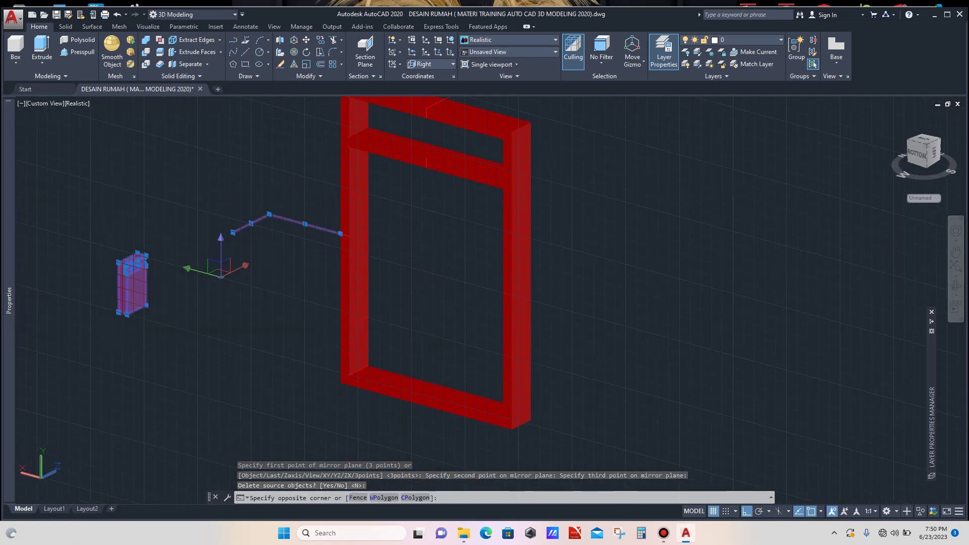
scroll(188, 357, "down", 3)
scroll(301, 241, "up", 4)
left_click(340, 223)
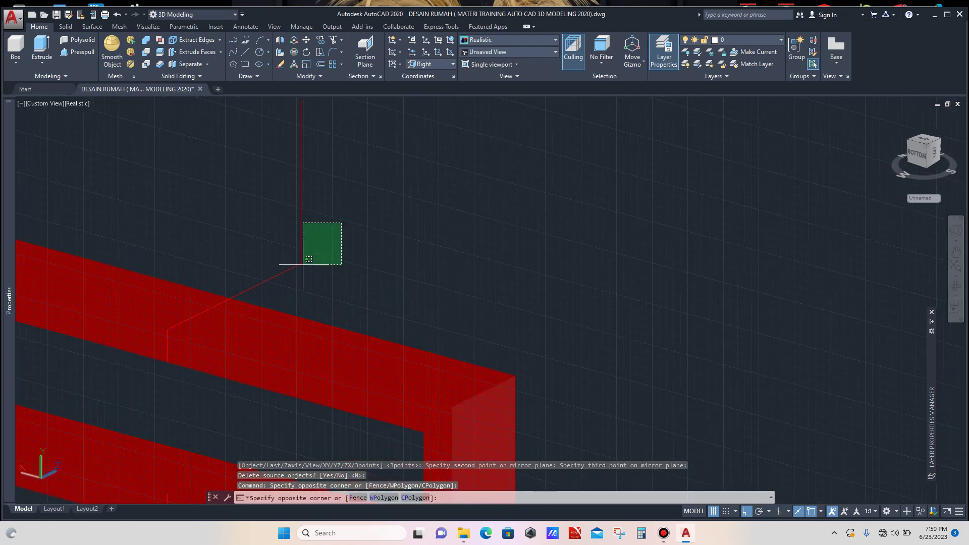
left_click(294, 273)
key("Delete")
scroll(380, 226, "down", 4)
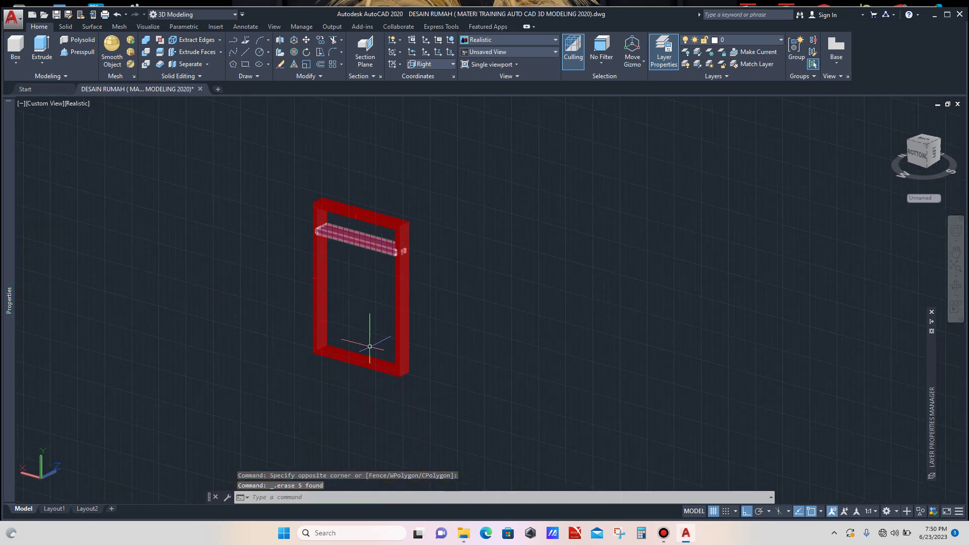
Step: Examine the completed frame and the joint between the middle beam and the post
scroll(386, 343, "up", 2)
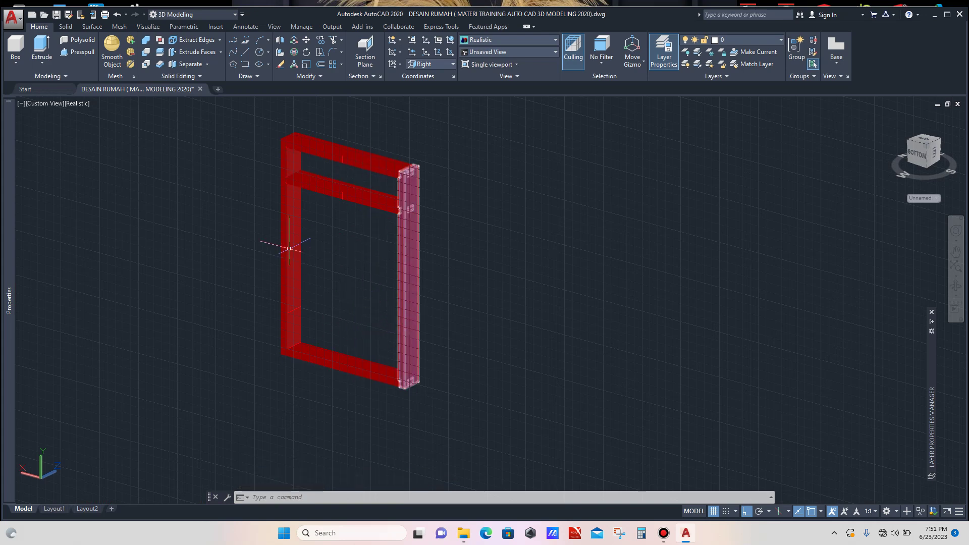
scroll(372, 237, "down", 4)
key("Escape")
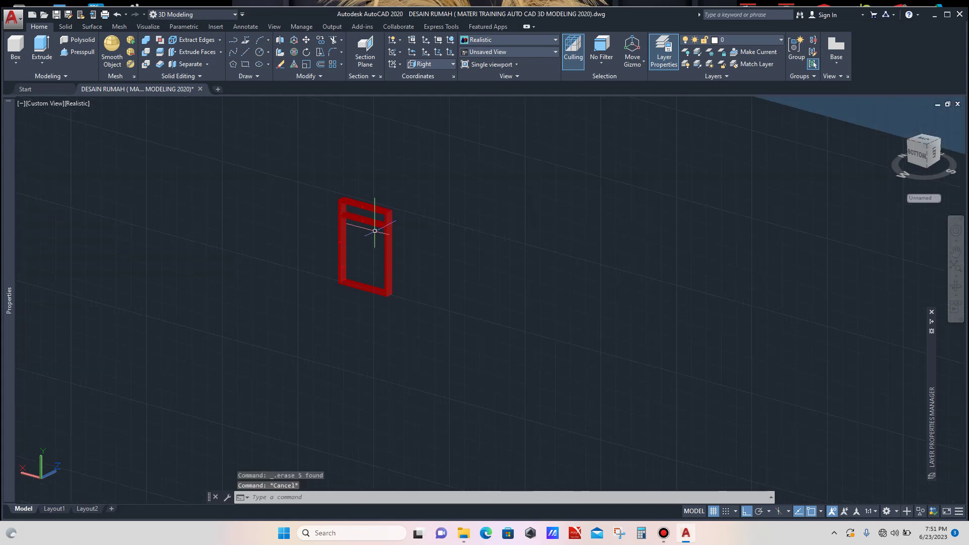
scroll(384, 230, "up", 3)
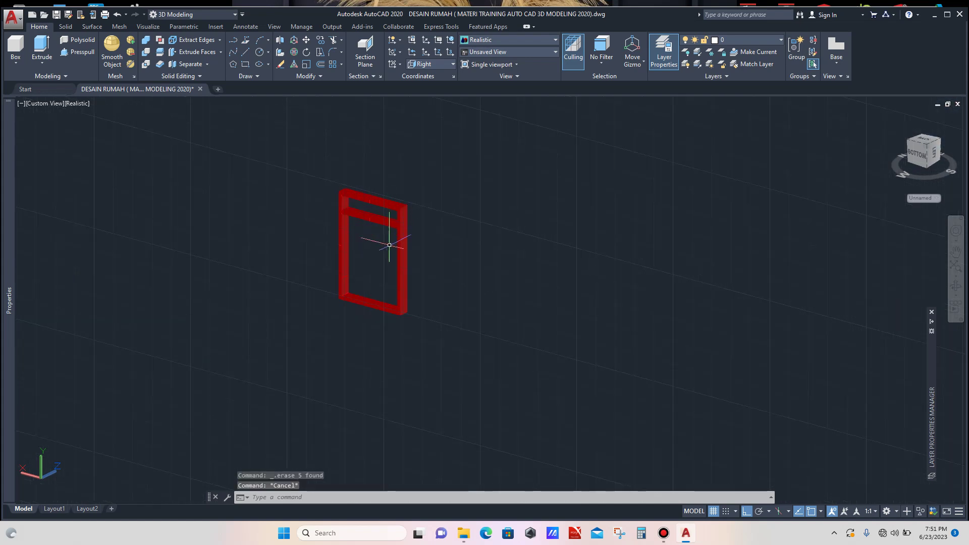
scroll(390, 246, "up", 1)
scroll(389, 245, "down", 2)
scroll(385, 245, "up", 3)
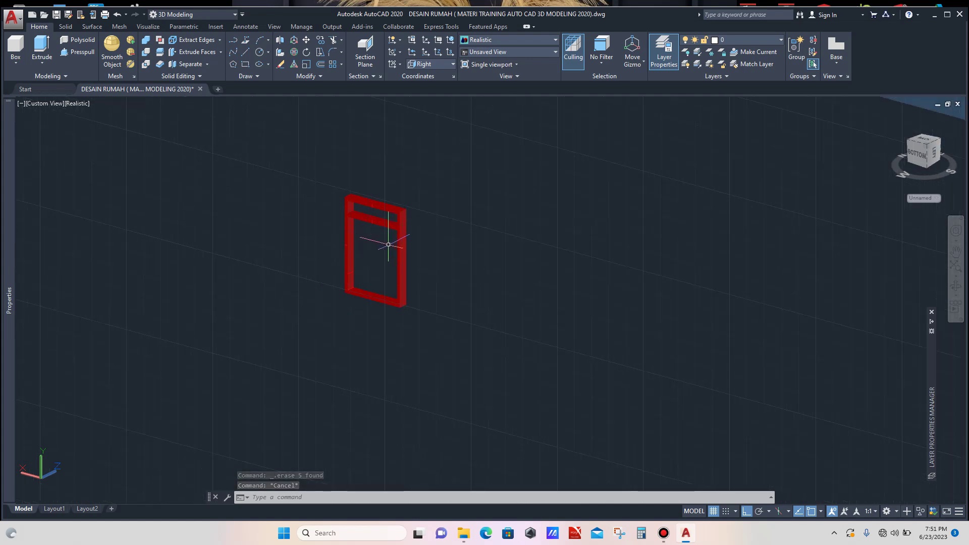
scroll(346, 210, "up", 5)
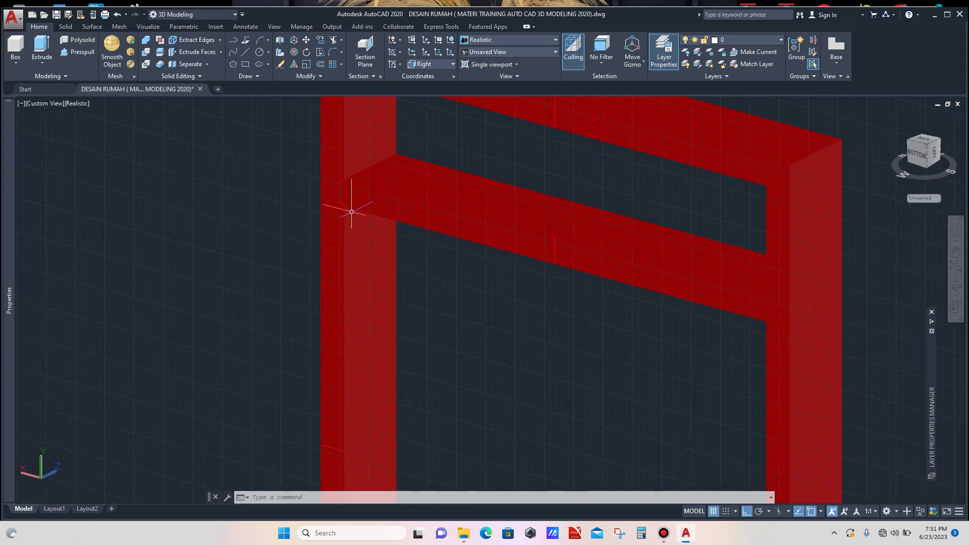
scroll(343, 191, "down", 4)
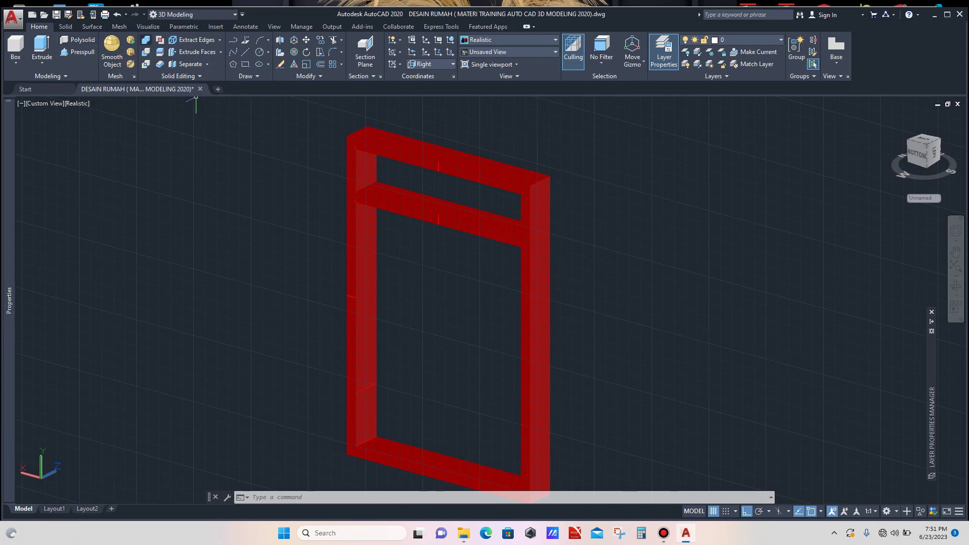
Step: Draw a rectangle on the frame's face around the lower opening, from the post's corner at the middle beam to the opposite bottom corner
left_click(246, 64)
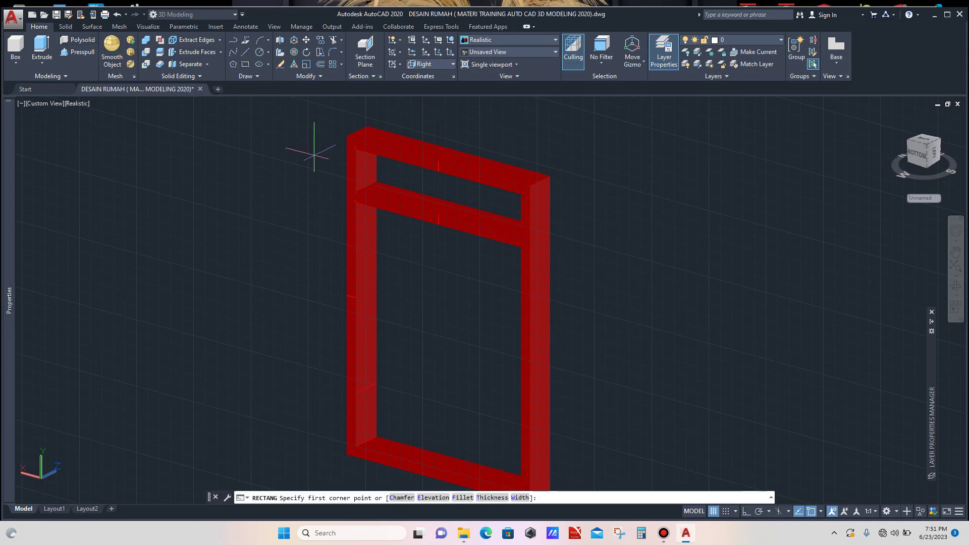
scroll(346, 184, "up", 6)
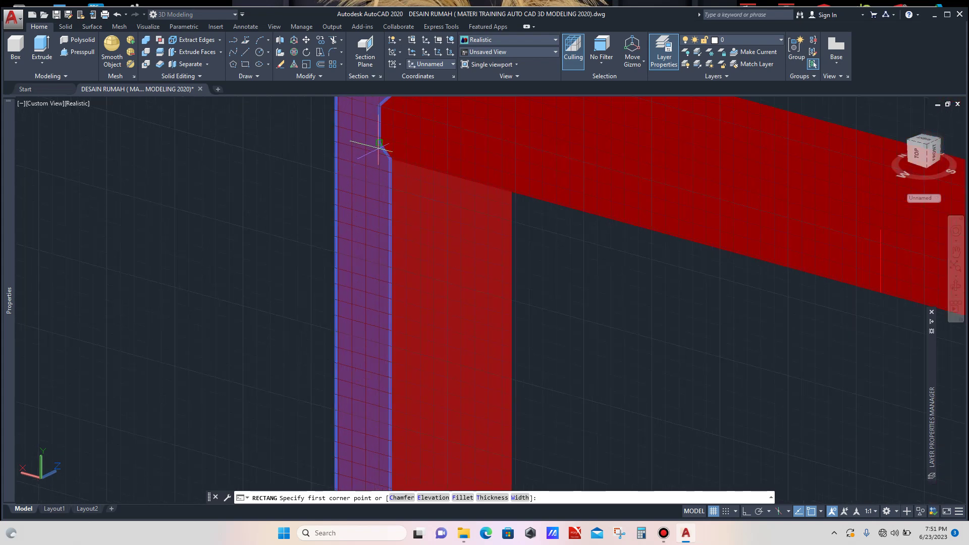
left_click(379, 143)
scroll(395, 173, "down", 8)
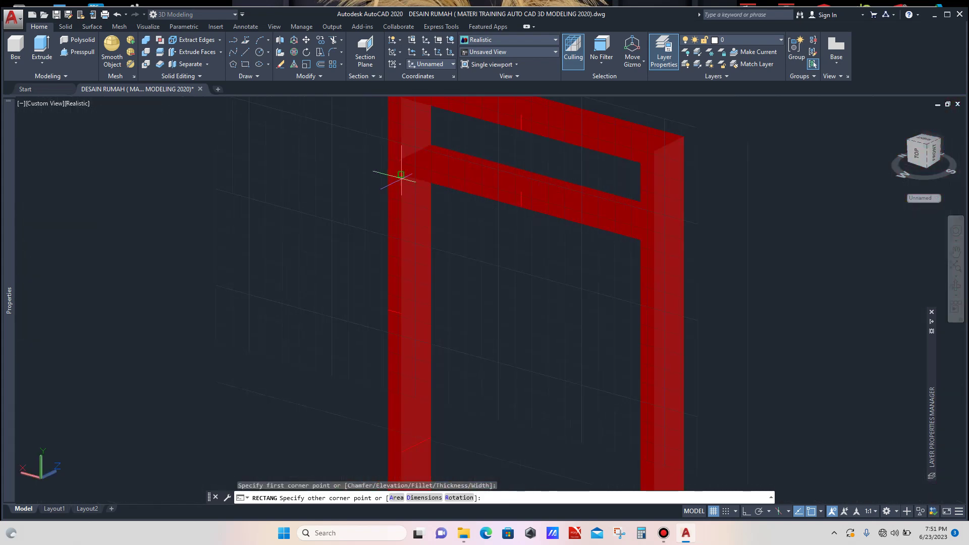
scroll(434, 243, "up", 7)
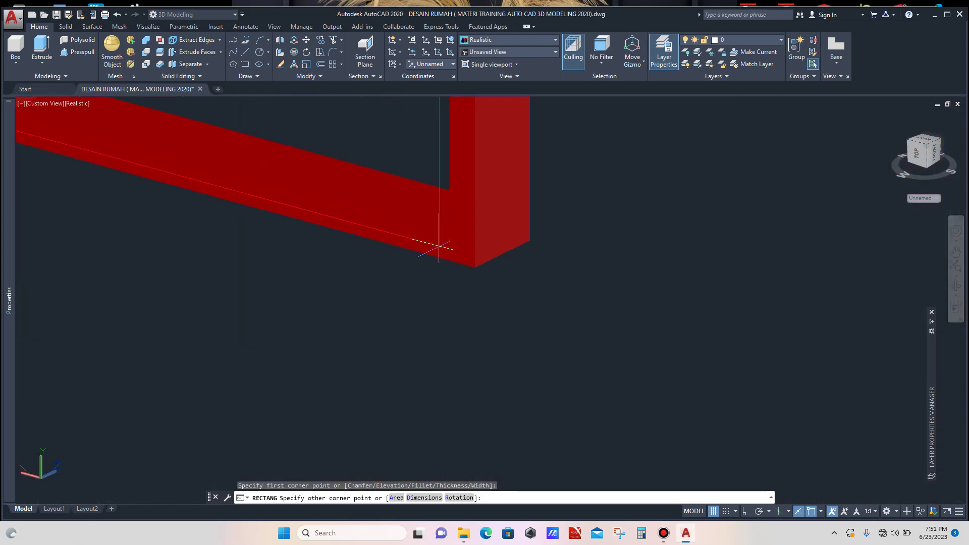
left_click(466, 235)
scroll(394, 263, "down", 8)
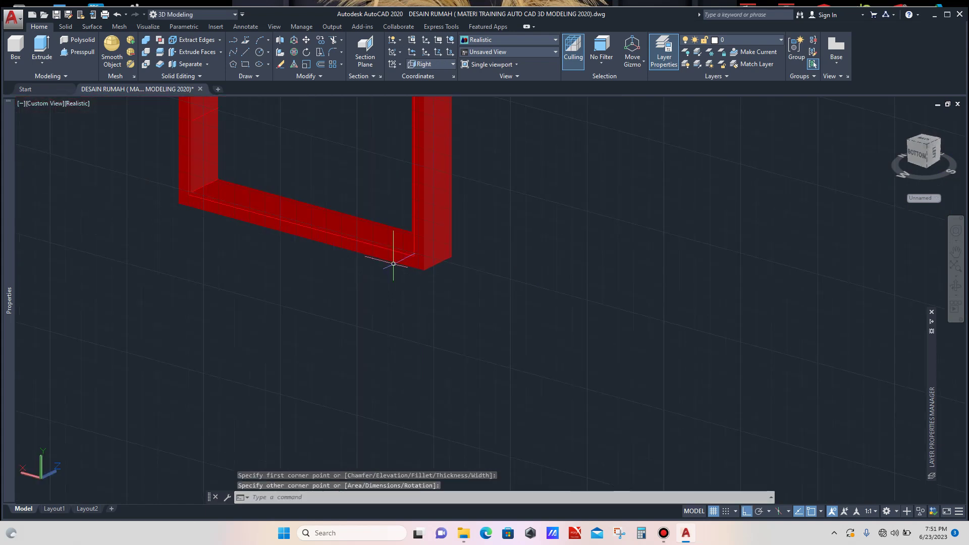
Step: Extrude the rectangle around the lower opening by 30 to form a solid door panel
scroll(403, 237, "up", 4)
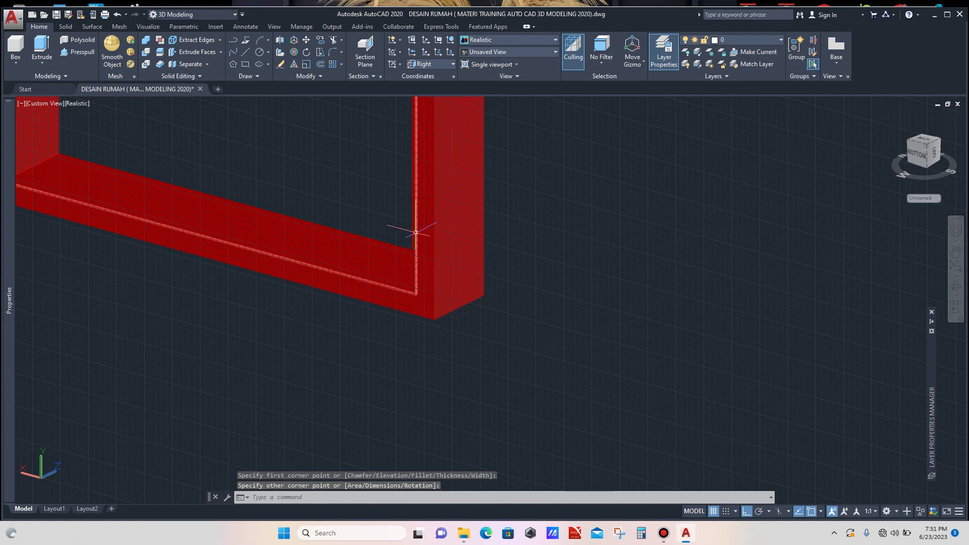
left_click(412, 231)
scroll(372, 254, "down", 3)
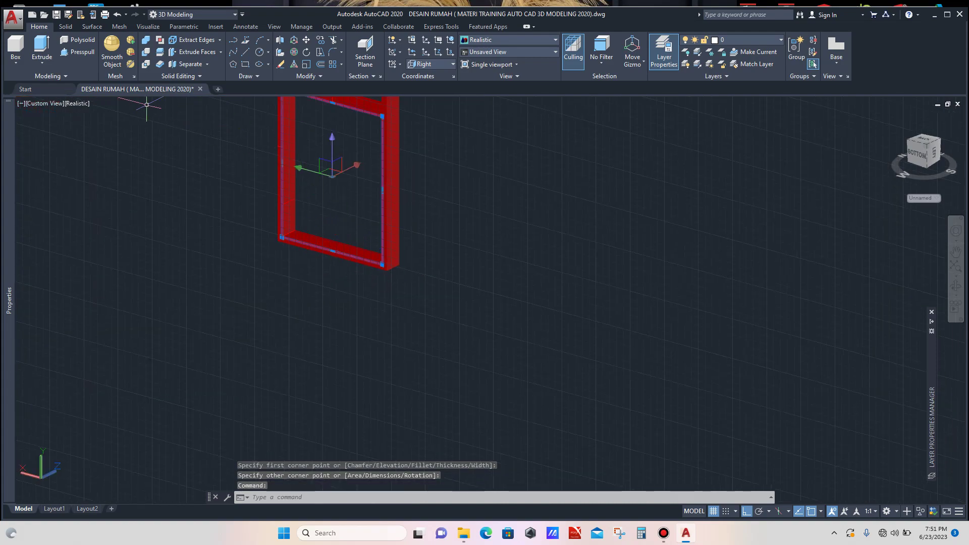
left_click(65, 26)
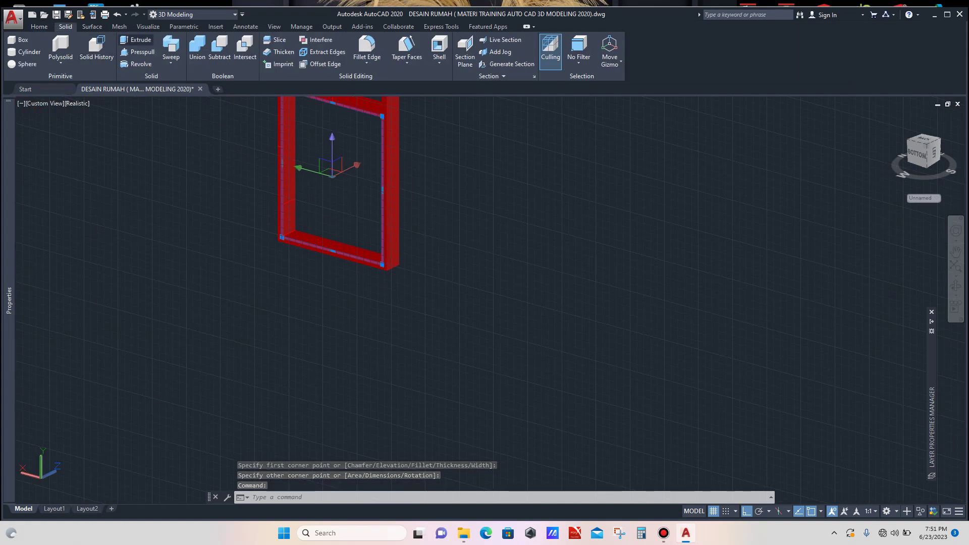
left_click(136, 39)
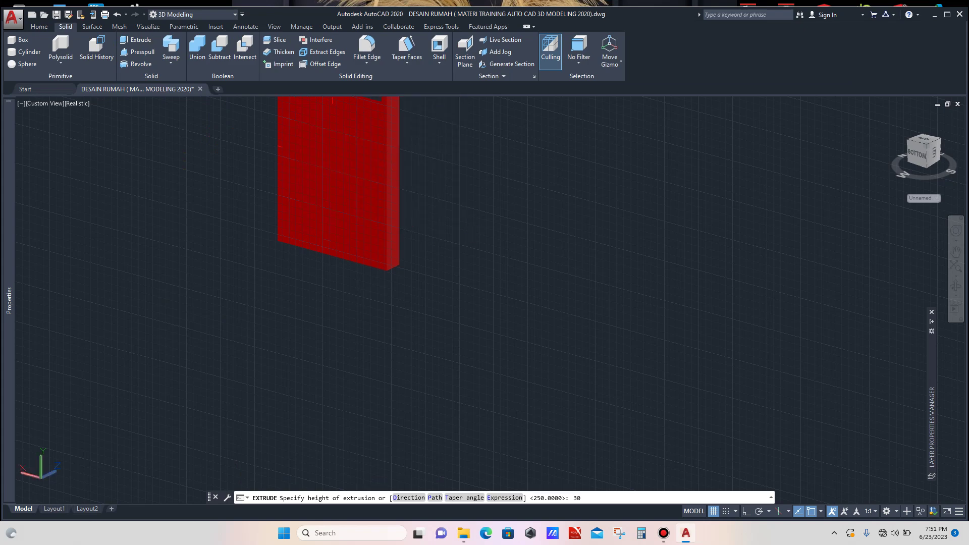
key("Return")
scroll(394, 212, "down", 4)
scroll(400, 219, "up", 4)
Step: Set the extruded panel's color to Yellow
left_click(400, 219)
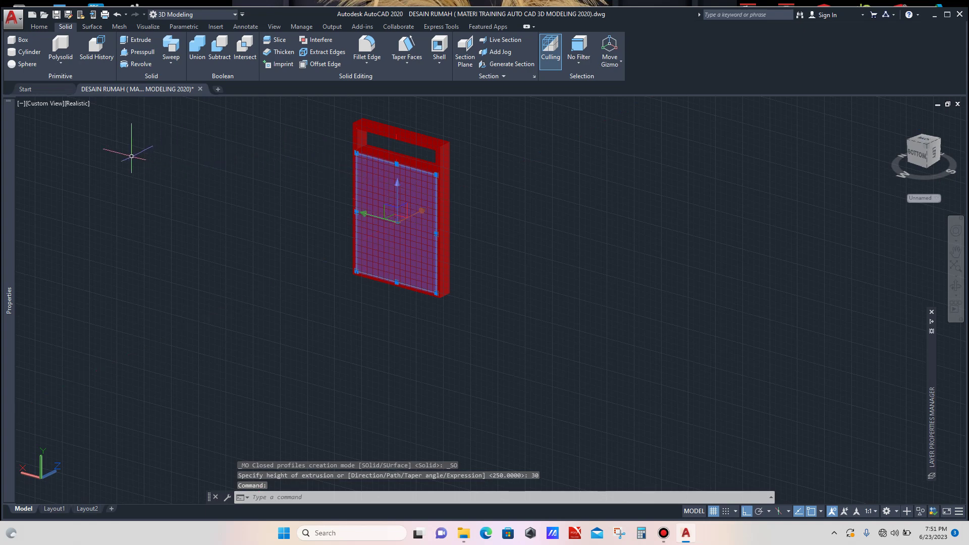
mouse_move(9, 137)
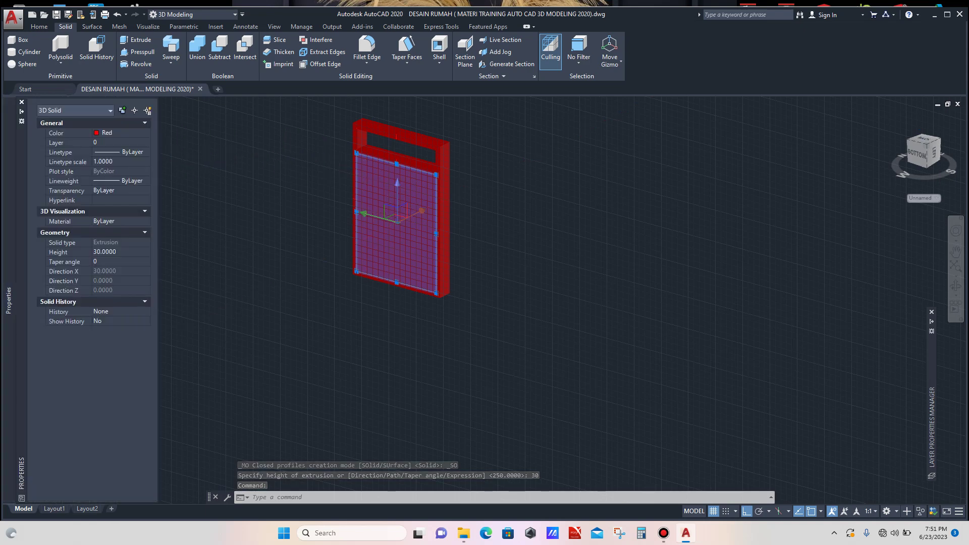
left_click(111, 170)
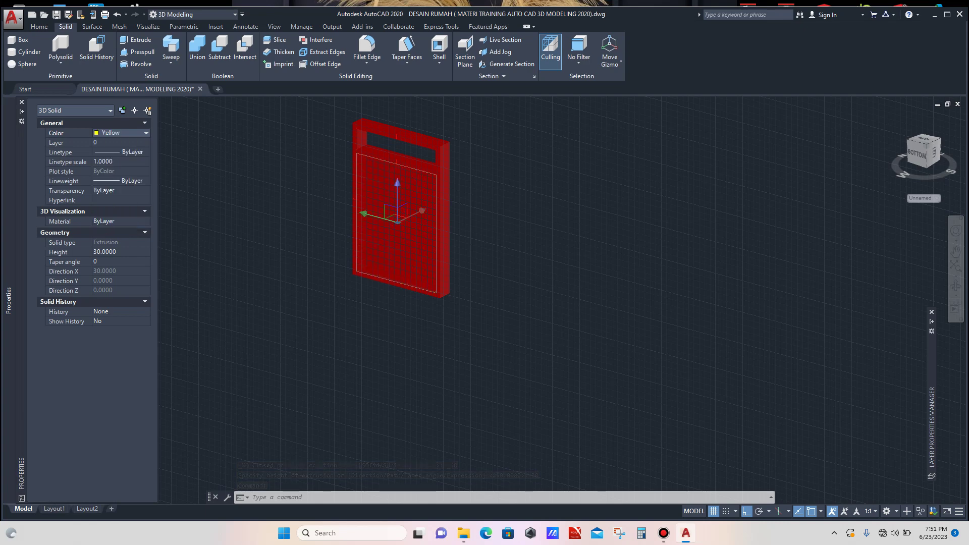
key("Escape")
scroll(398, 237, "up", 3)
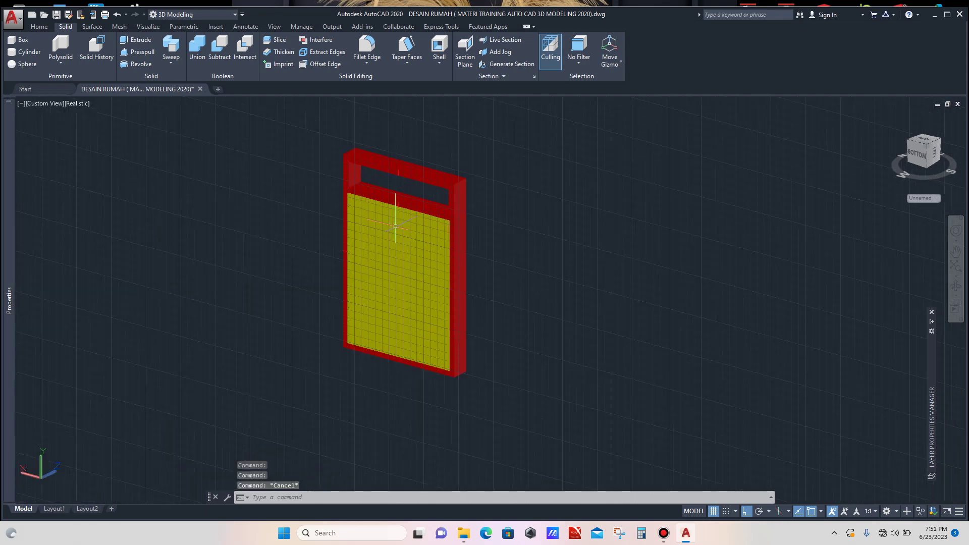
Step: Change the extruded panel's color to Magenta
scroll(399, 238, "up", 3)
left_click(402, 243)
scroll(414, 285, "down", 4)
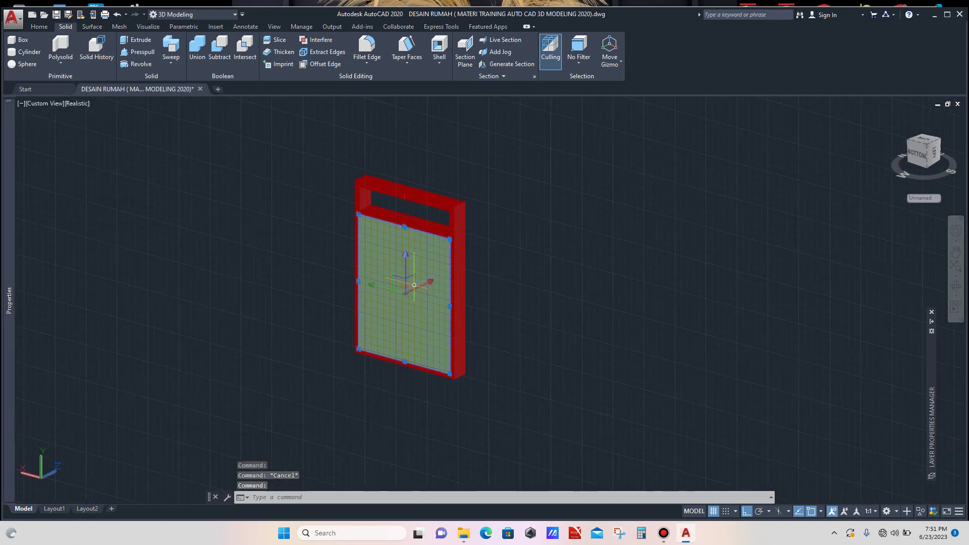
mouse_move(8, 173)
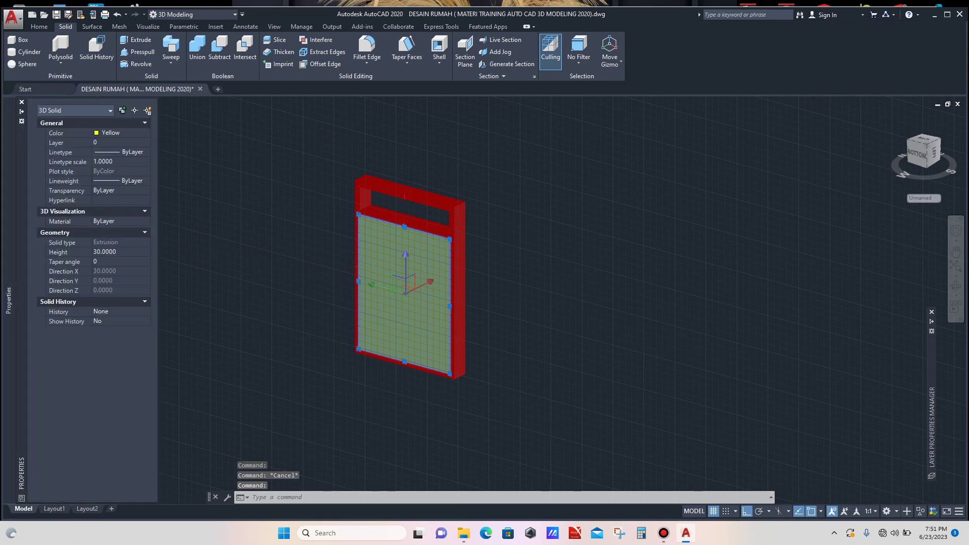
left_click(121, 133)
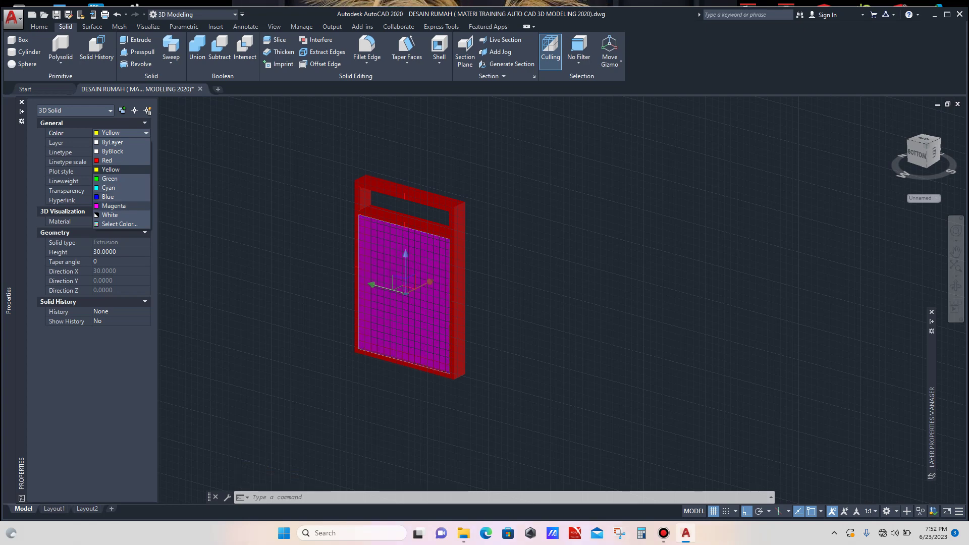
left_click(113, 206)
key("Escape")
scroll(537, 223, "down", 3)
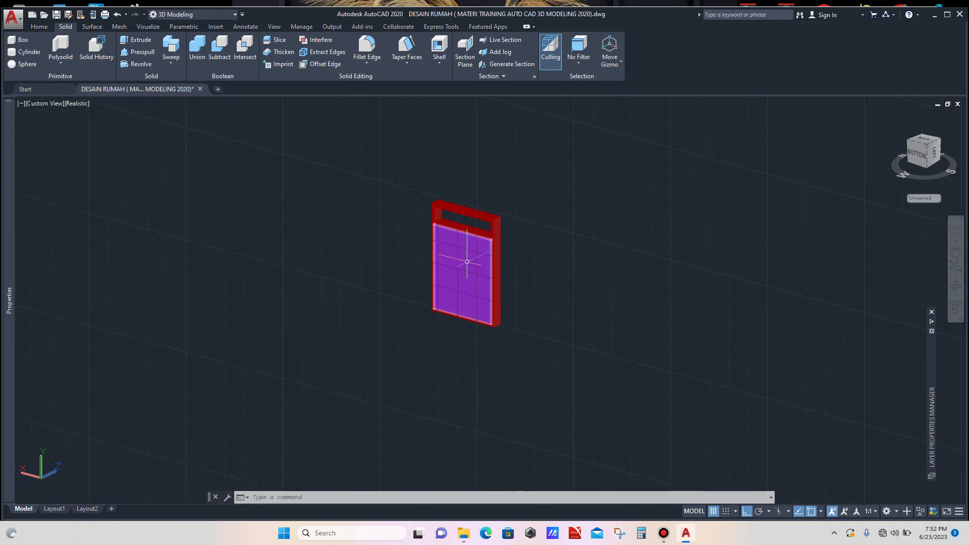
Step: Copy the magenta door panel along the ortho direction to a spot about 2500 units away from the frame as a spare
scroll(467, 261, "up", 3)
left_click(471, 256)
scroll(471, 255, "down", 4)
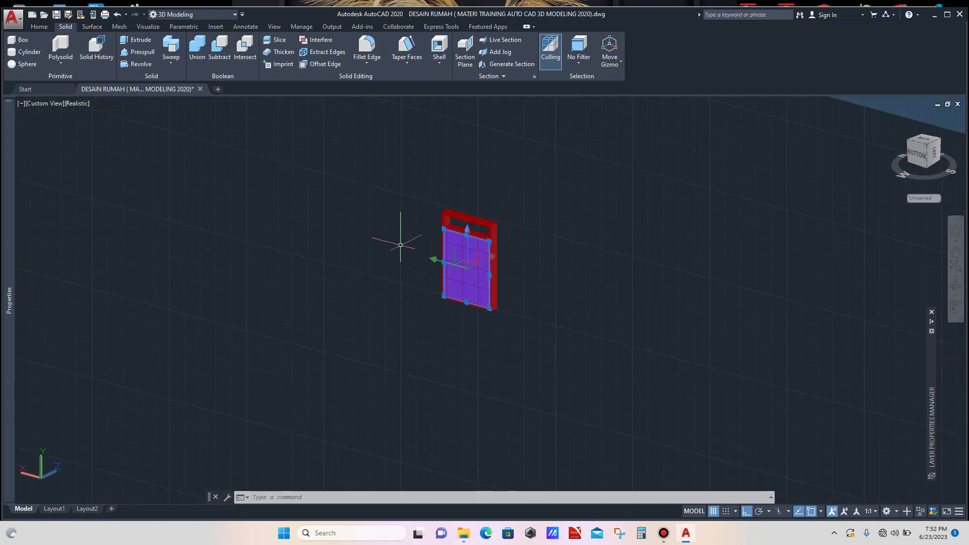
type("co")
key("Return")
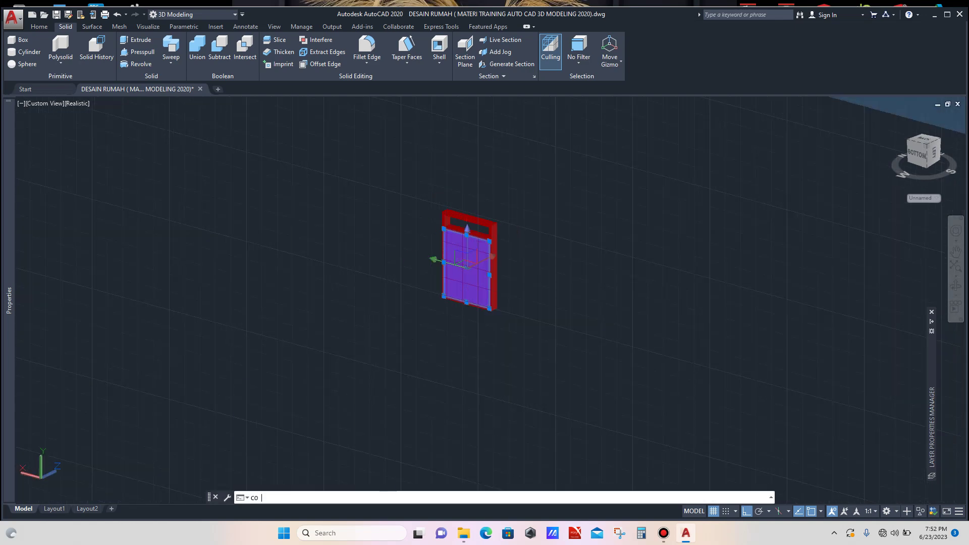
left_click(424, 297)
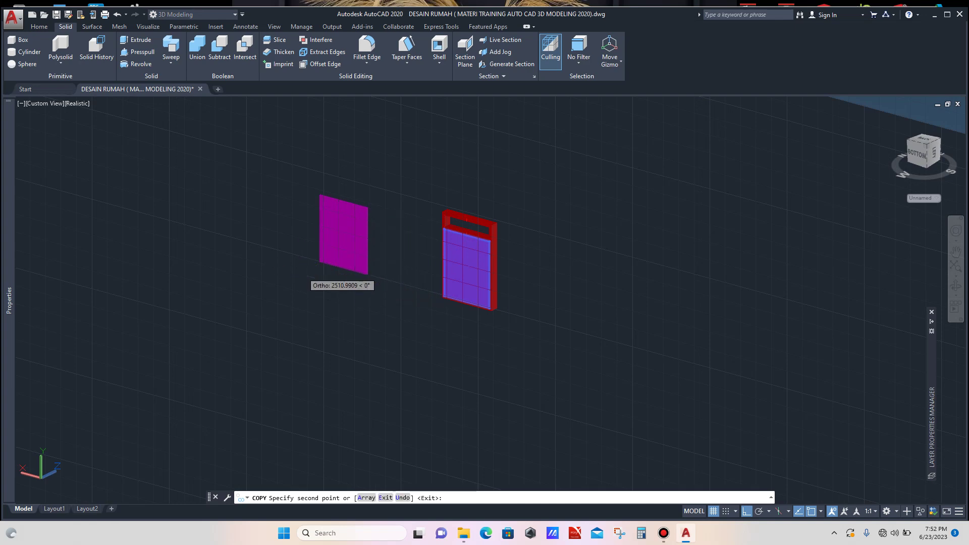
key("Escape")
Step: Examine how the magenta panel's upper edge meets the frame's middle beam
scroll(463, 245, "up", 9)
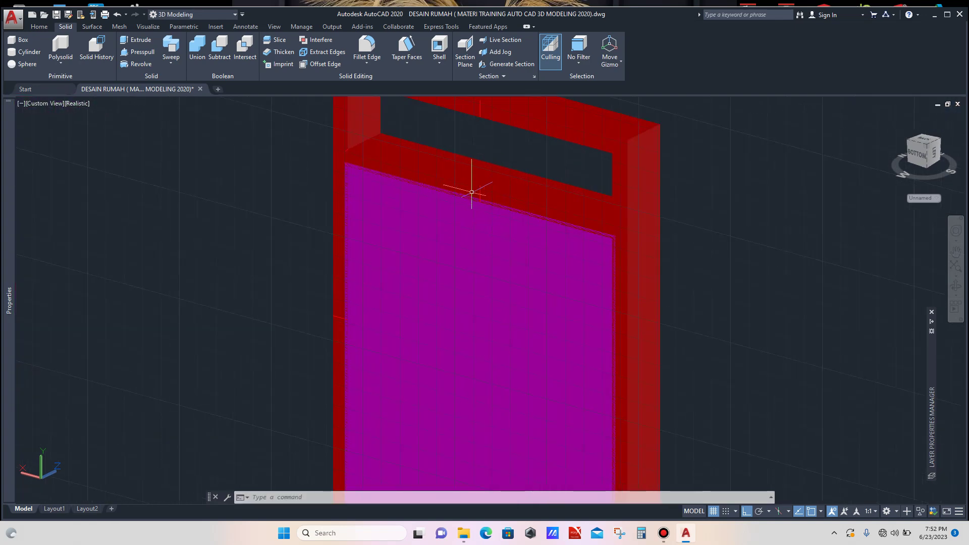
scroll(479, 169, "up", 1)
scroll(476, 181, "down", 4)
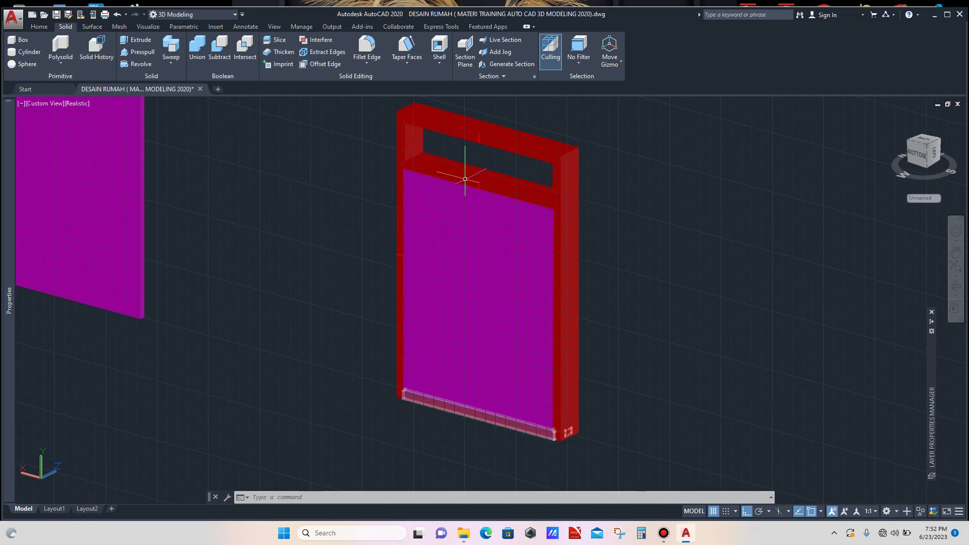
scroll(488, 222, "up", 3)
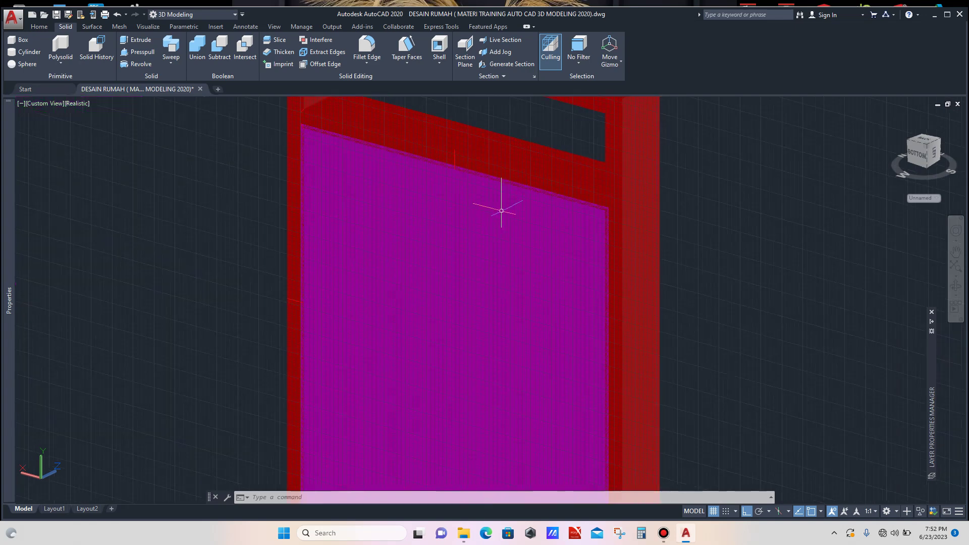
scroll(514, 161, "up", 1)
scroll(454, 184, "down", 4)
scroll(493, 158, "up", 3)
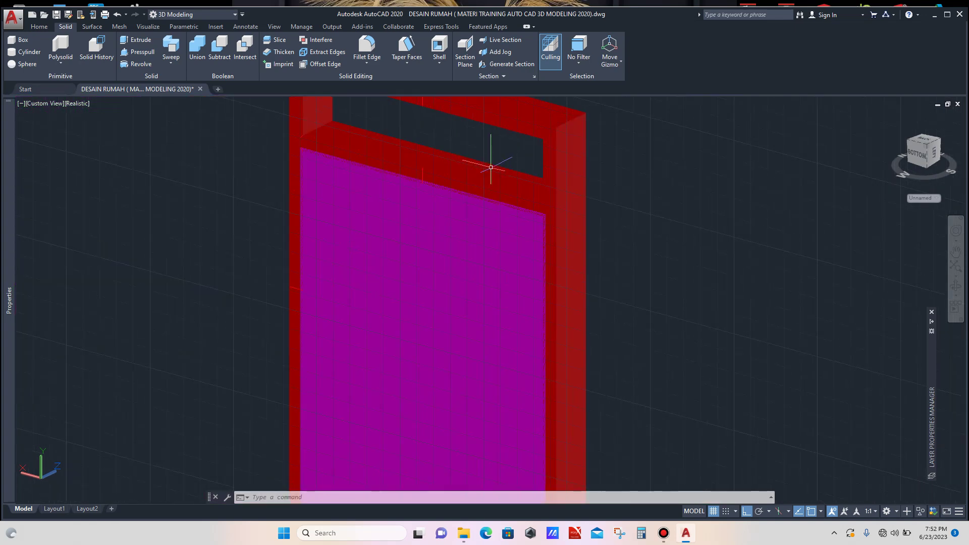
scroll(469, 210, "down", 3)
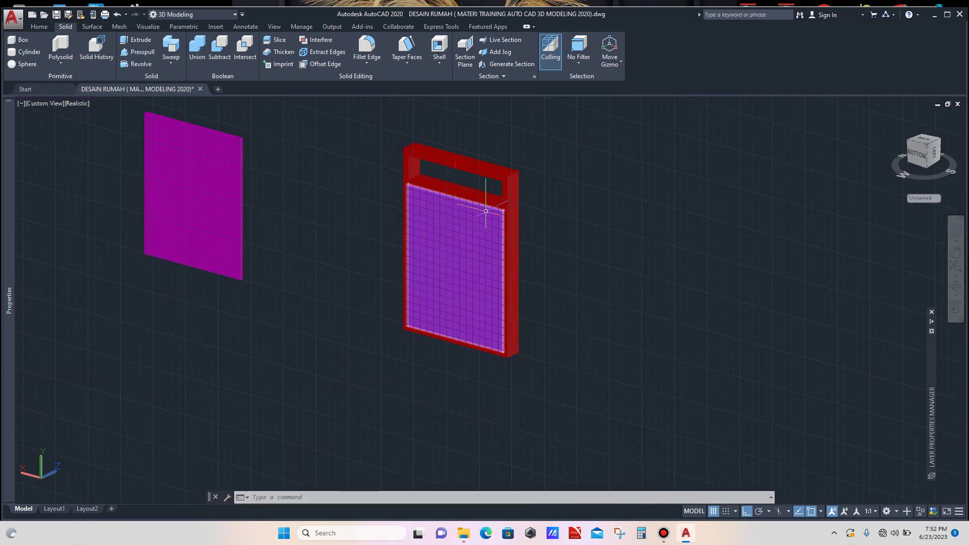
scroll(485, 211, "up", 3)
scroll(485, 207, "down", 3)
scroll(473, 202, "up", 3)
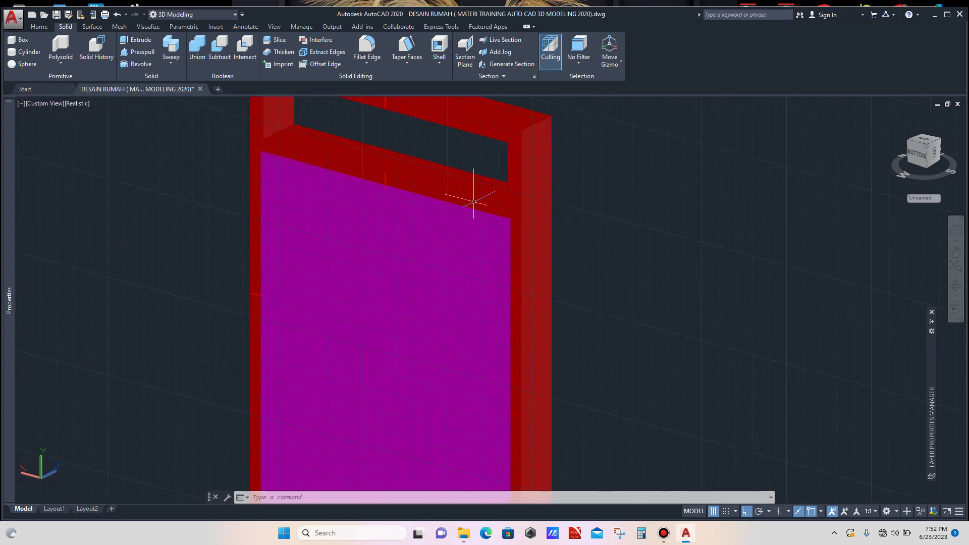
scroll(427, 217, "down", 3)
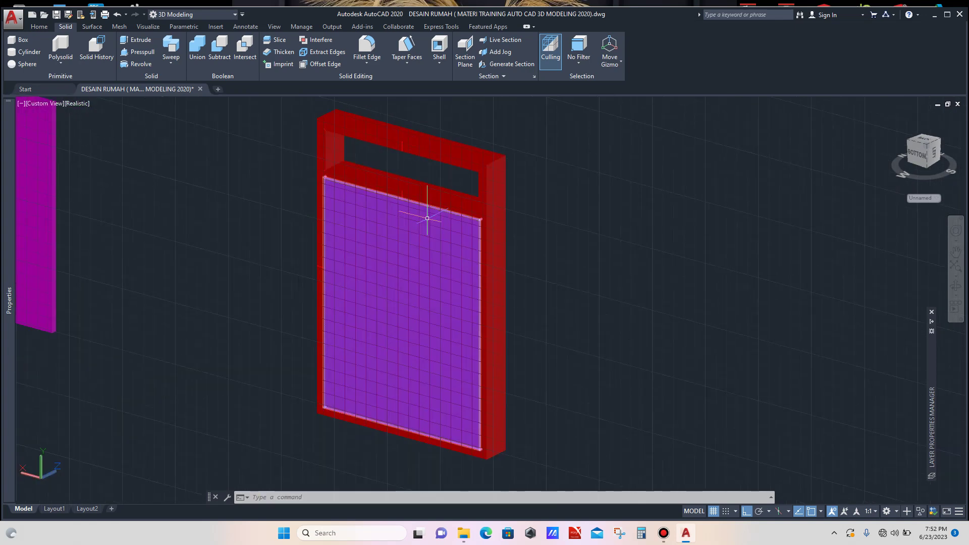
scroll(407, 227, "up", 3)
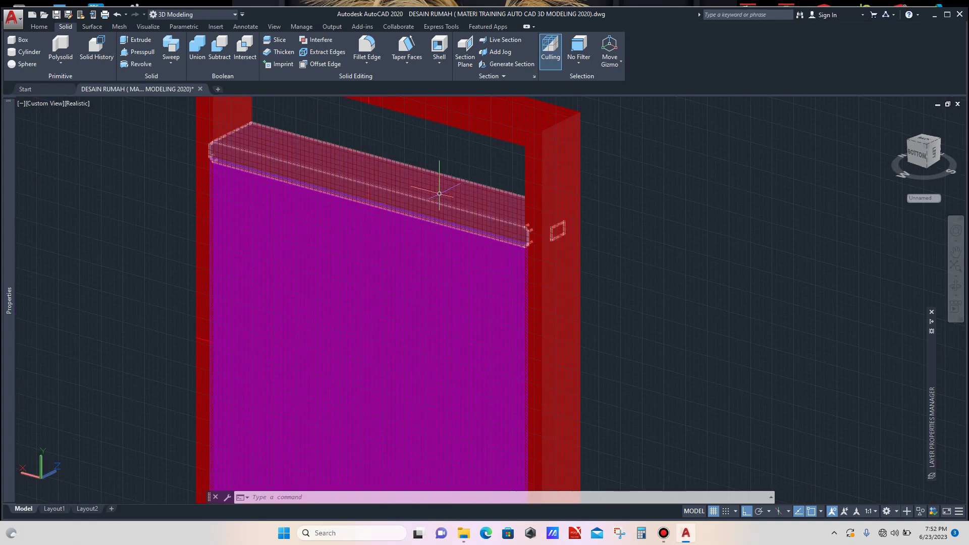
scroll(421, 260, "down", 2)
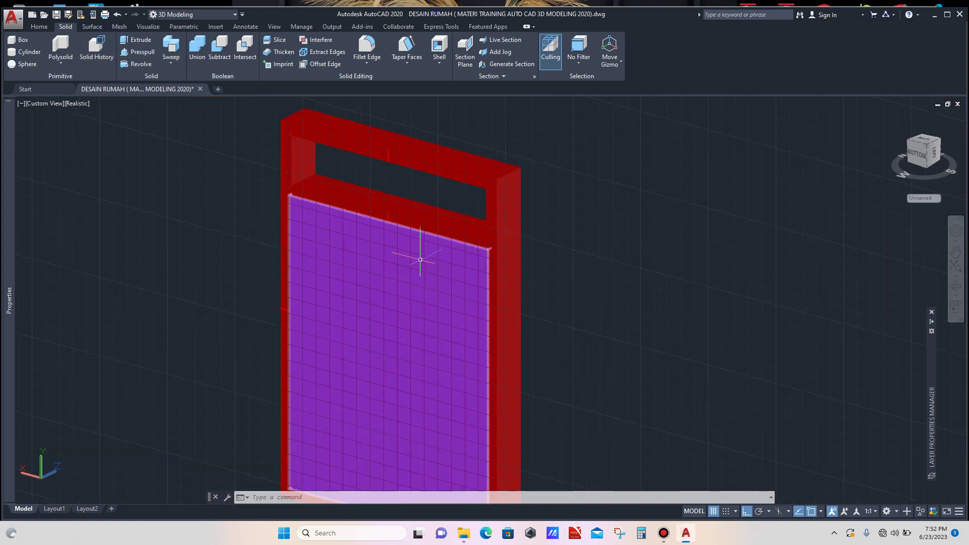
scroll(423, 263, "down", 3)
scroll(423, 262, "up", 2)
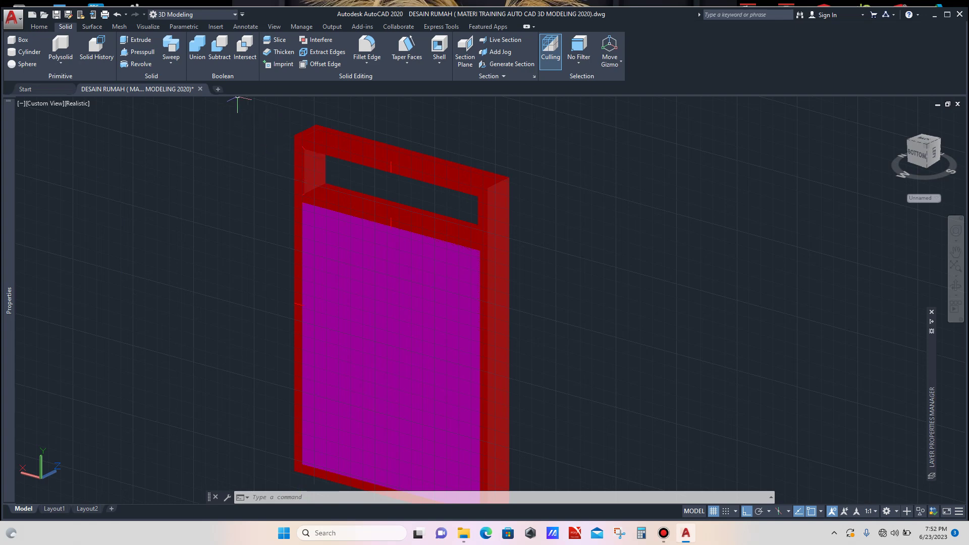
Step: Subtract the magenta panel in the lower opening from the frame's middle beam
left_click(219, 51)
scroll(372, 205, "up", 3)
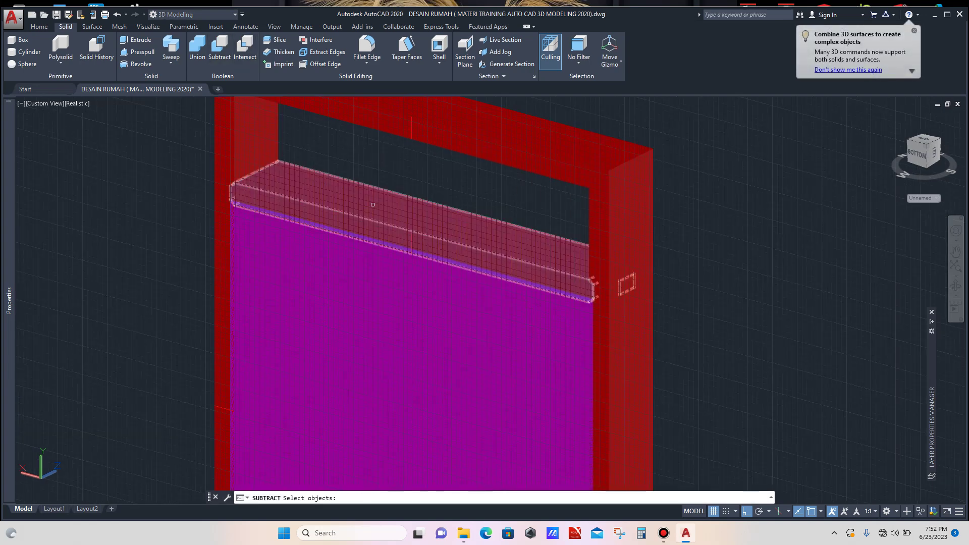
left_click(378, 203)
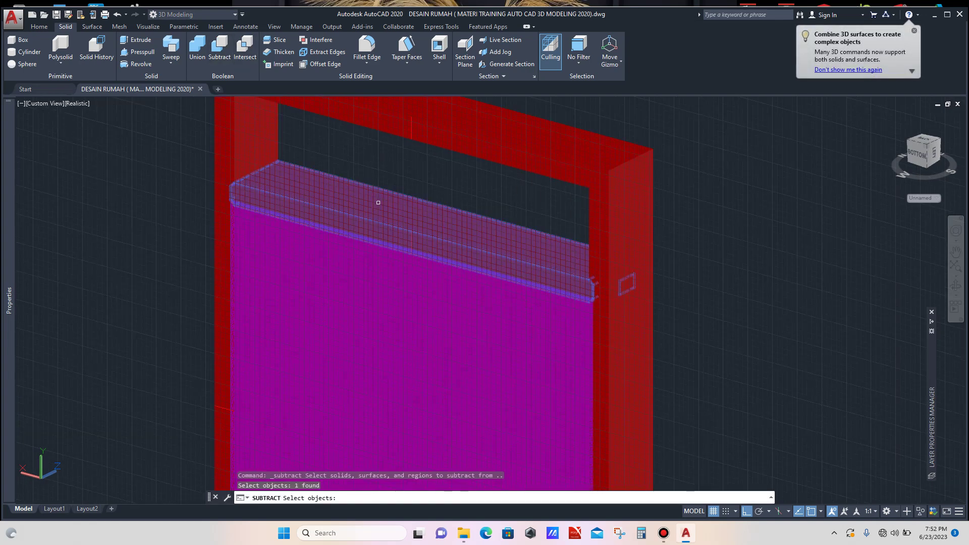
key("Return")
left_click(380, 277)
key("Return")
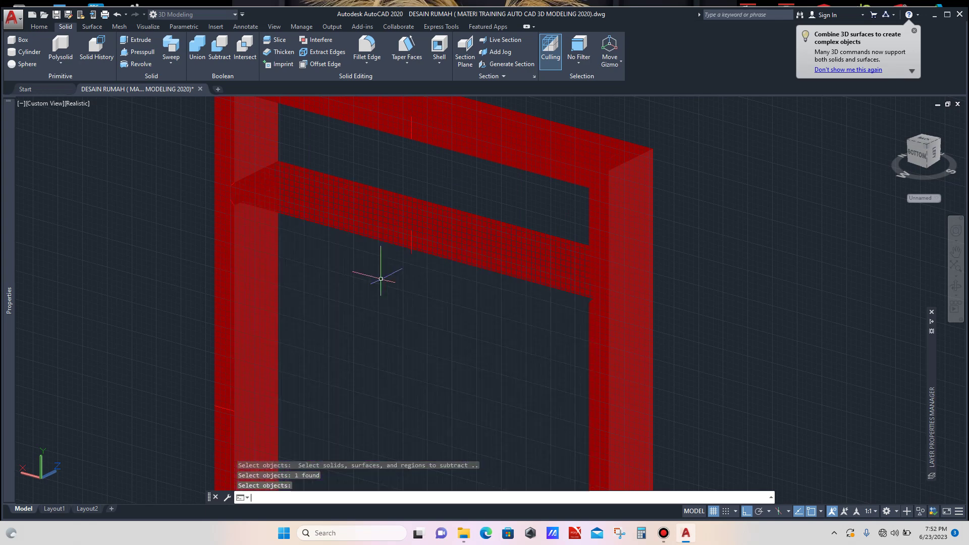
Step: Examine the middle beam's underside and its joint with the post from a slightly rotated view
scroll(383, 267, "down", 5)
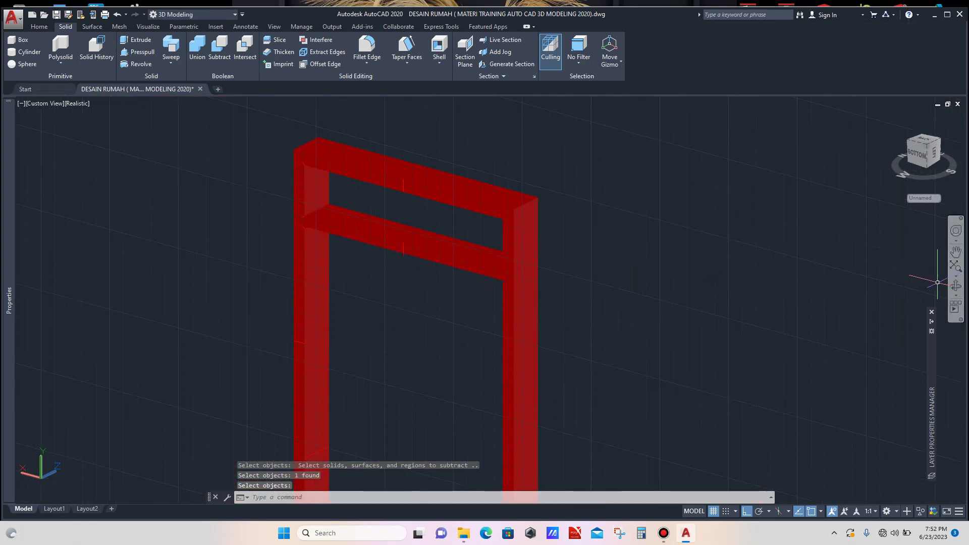
middle_click_drag(384, 267, 444, 252, "shift")
scroll(522, 230, "up", 5)
middle_click_drag(522, 229, 474, 156, "shift")
scroll(486, 283, "down", 8)
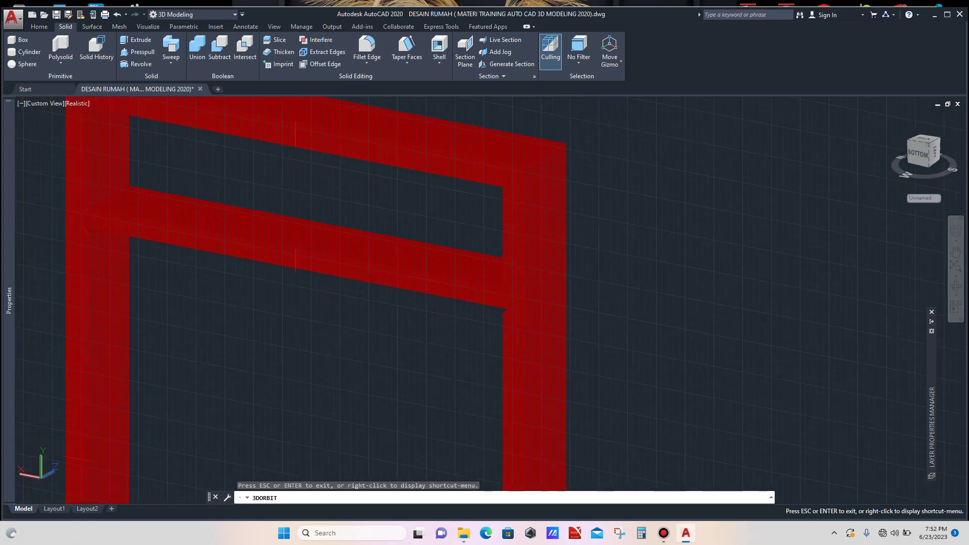
scroll(509, 250, "down", 3)
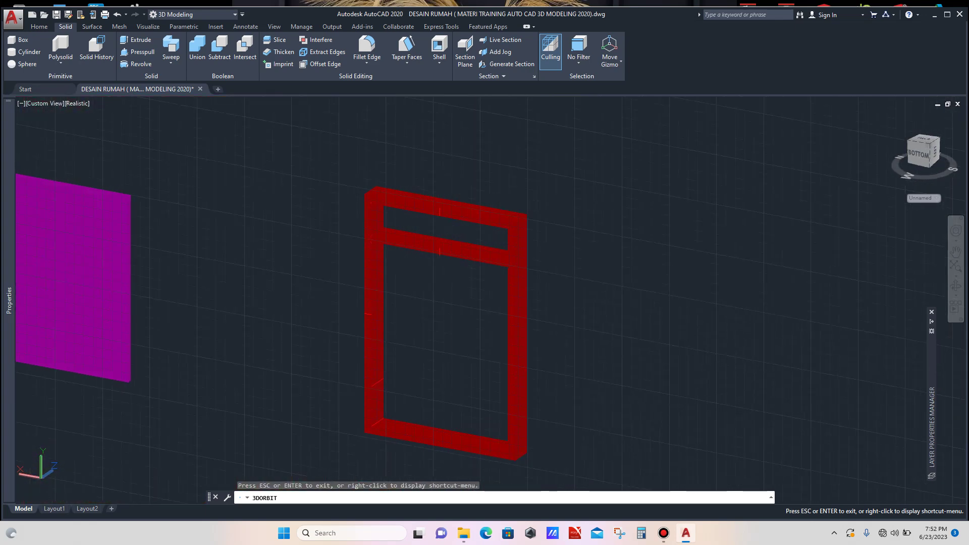
key("Escape")
Step: Copy the spare magenta panel from its upper corner to the lower opening's corner between the middle beam and the post
left_click(131, 230)
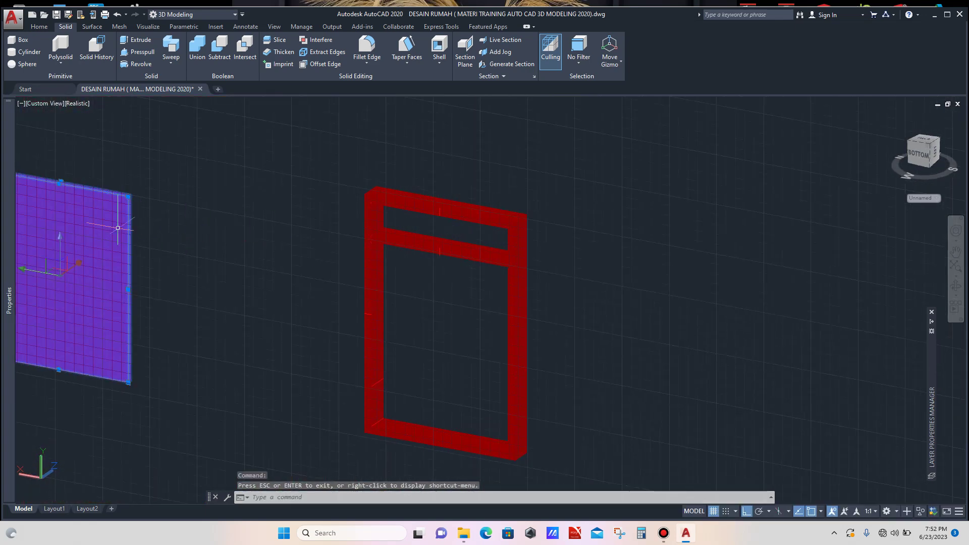
type("co")
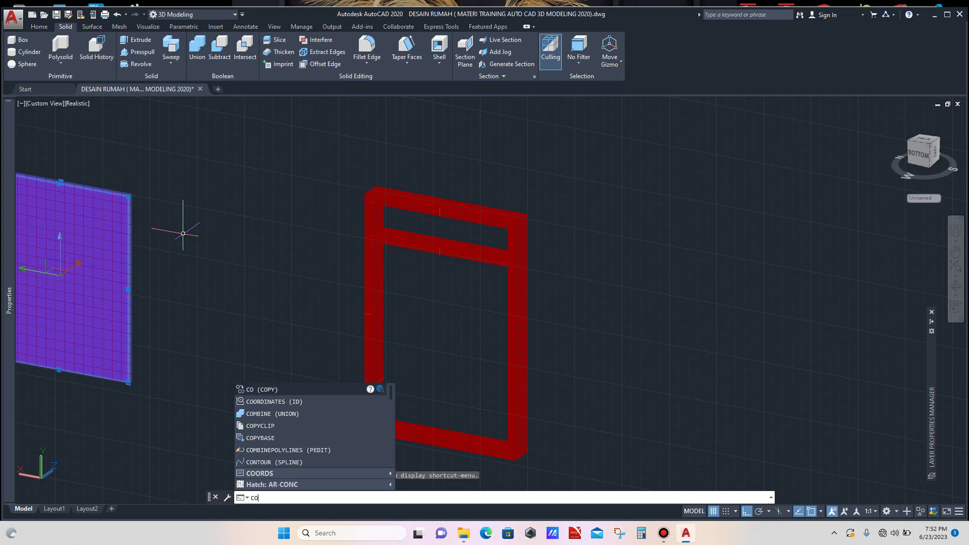
key("Return")
scroll(131, 204, "up", 5)
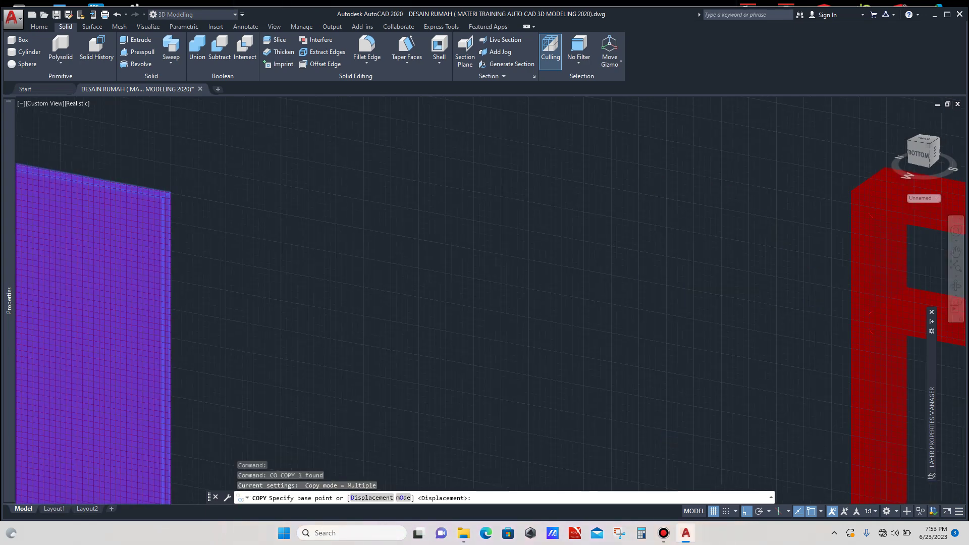
left_click(162, 196)
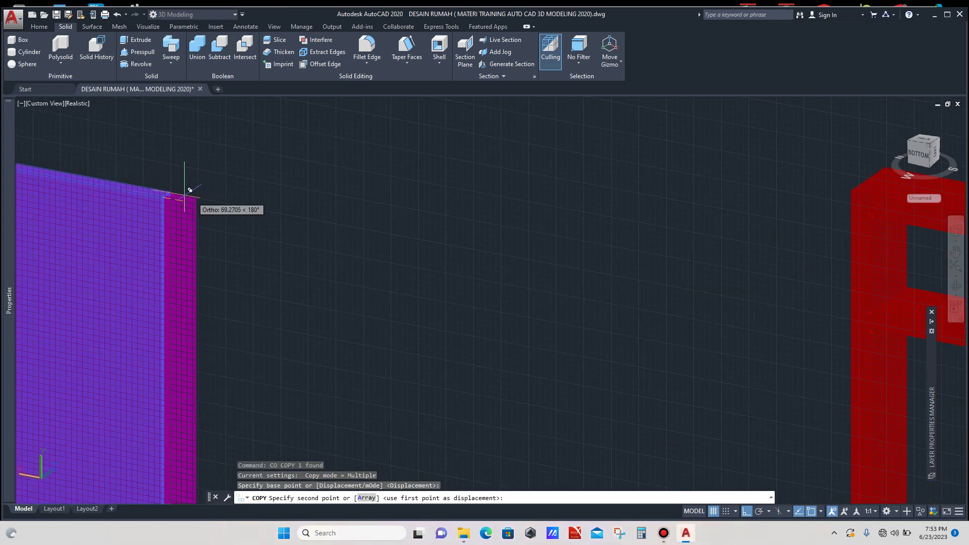
scroll(191, 197, "down", 5)
scroll(281, 217, "up", 5)
scroll(282, 220, "up", 6)
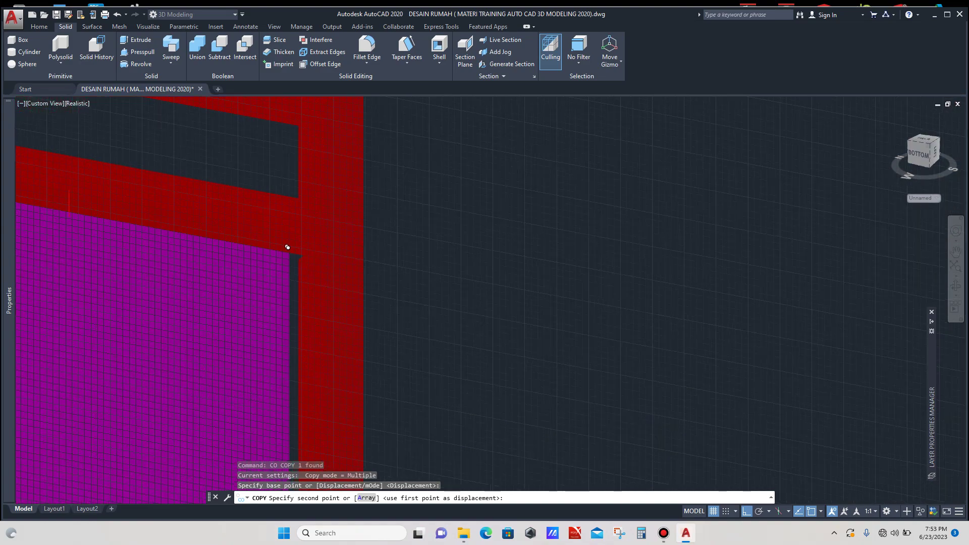
left_click(324, 257)
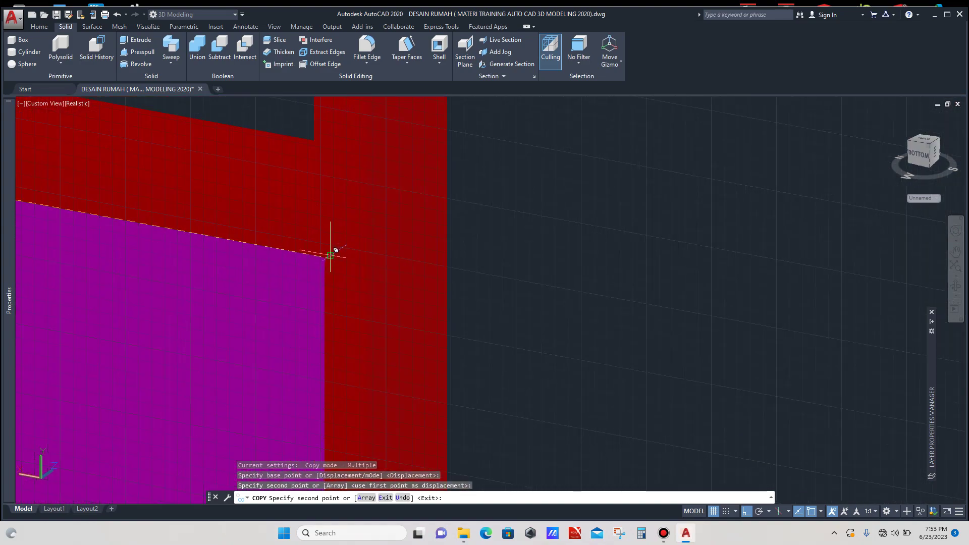
key("Escape")
Step: Subtract the magenta panel in the lower opening from the frame's bottom beam
scroll(330, 212, "down", 6)
scroll(292, 318, "up", 4)
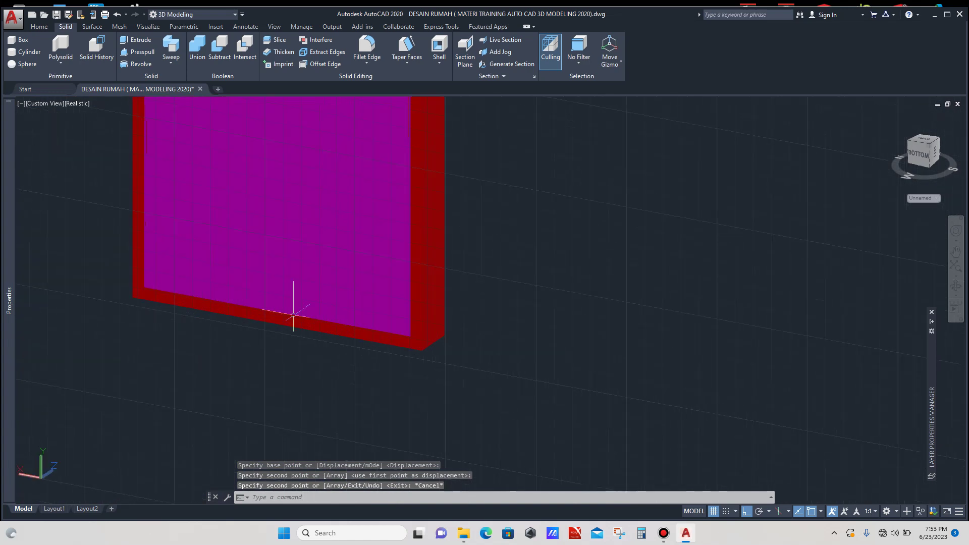
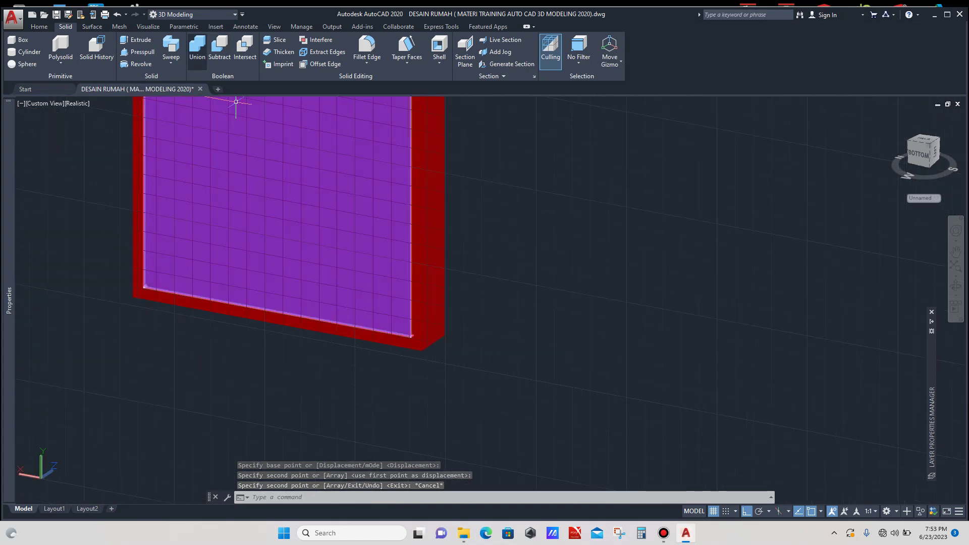
left_click(219, 48)
scroll(256, 315, "up", 3)
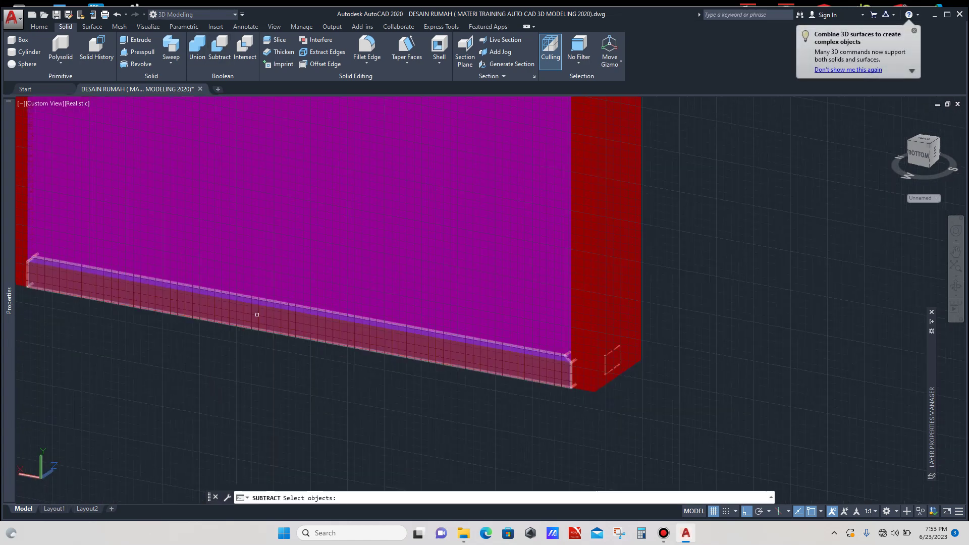
left_click(256, 314)
key("Return")
left_click(308, 261)
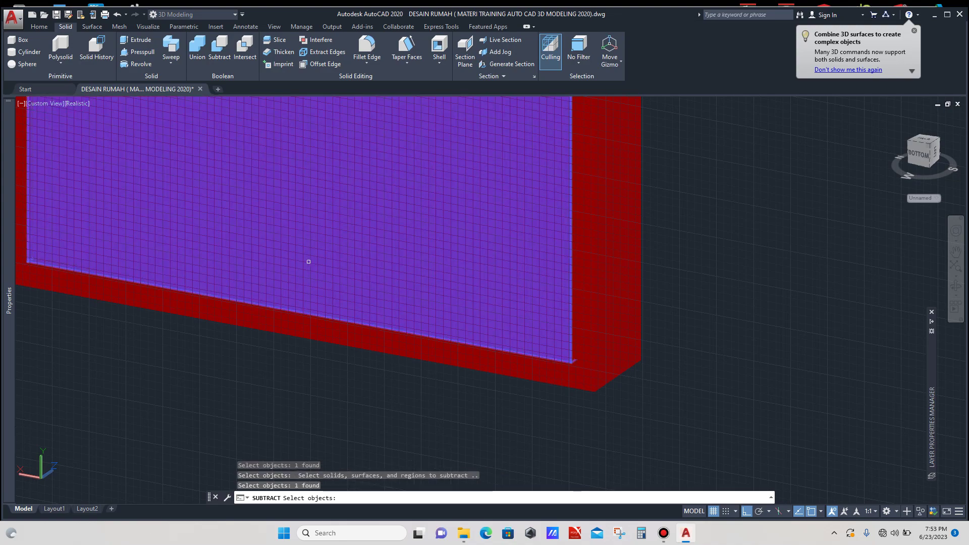
key("Return")
Step: Copy the spare magenta panel from its upper corner to the lower opening's corner where the middle beam meets the far post
scroll(152, 212, "up", 5)
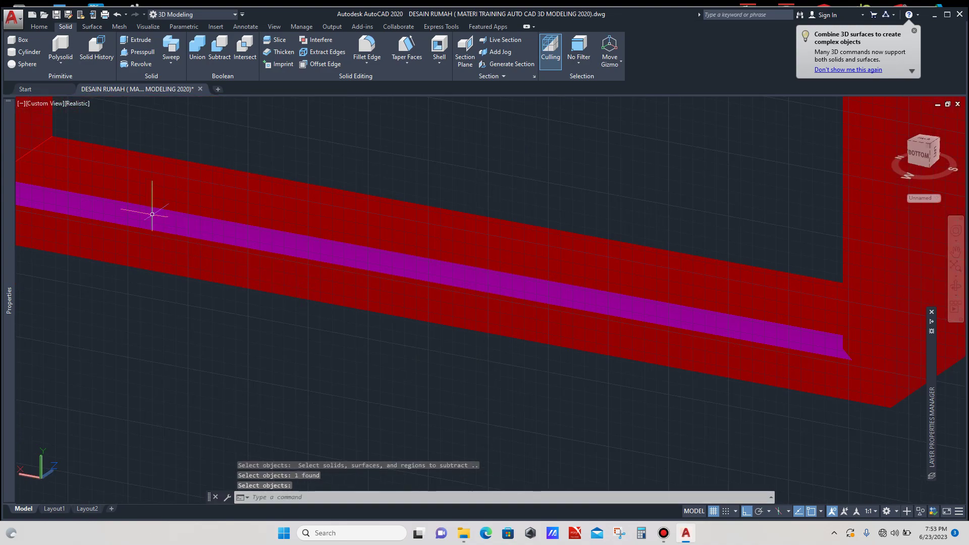
scroll(157, 213, "down", 6)
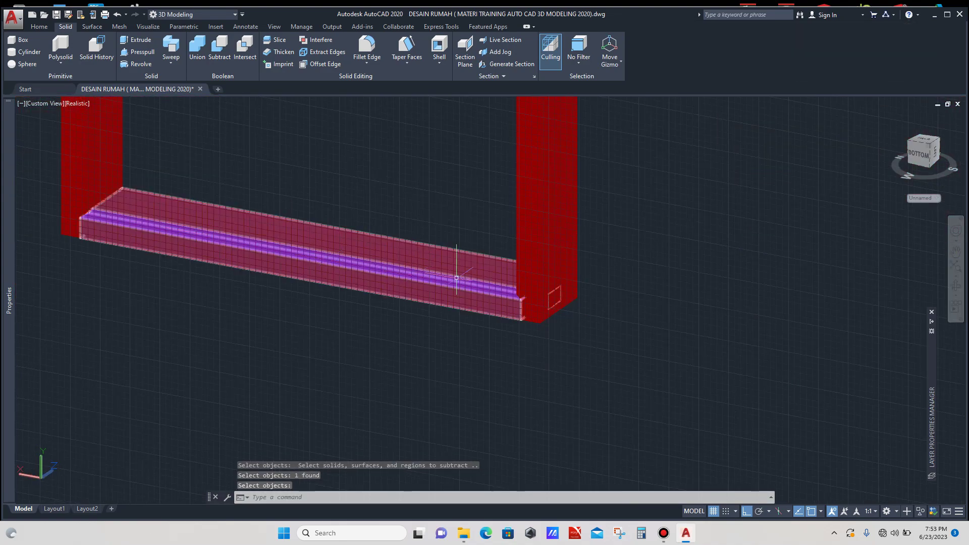
scroll(513, 293, "up", 3)
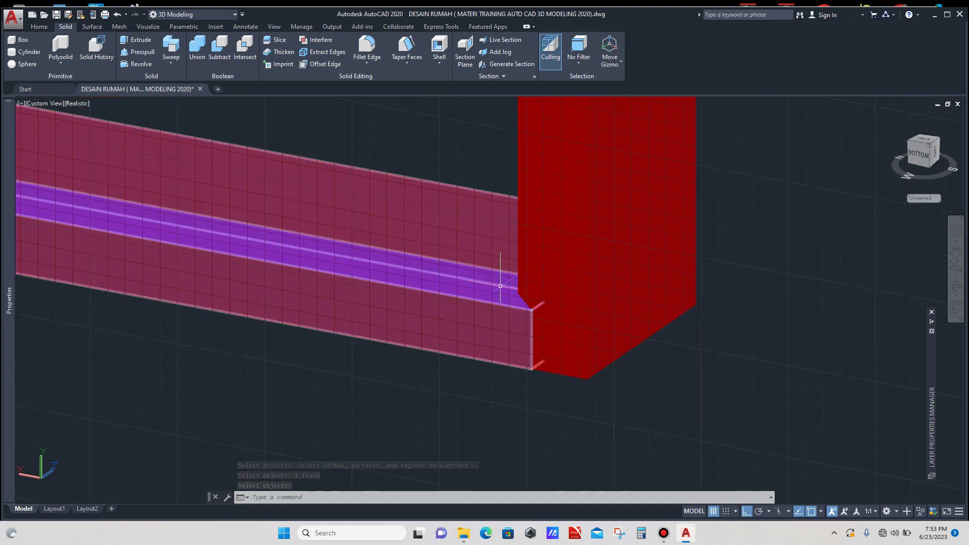
scroll(500, 285, "down", 5)
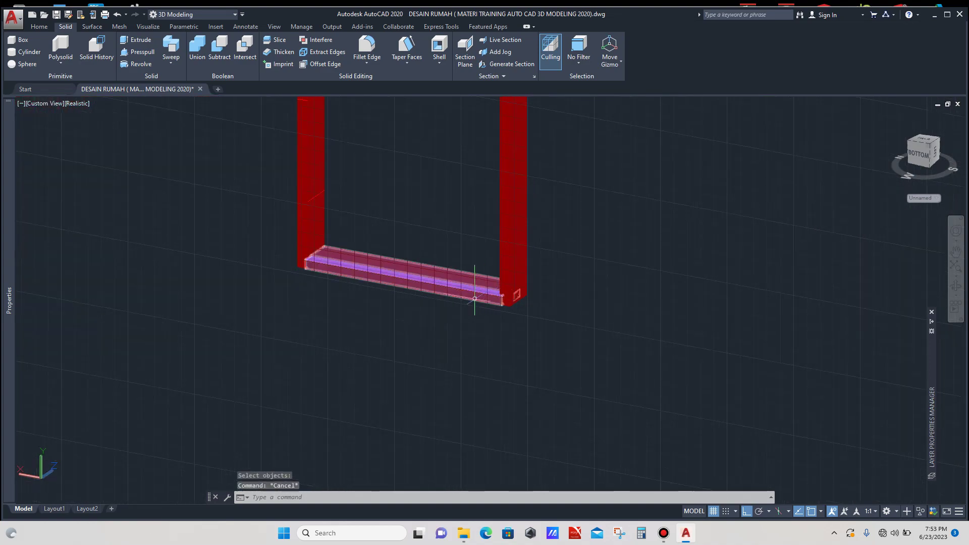
scroll(445, 306, "down", 4)
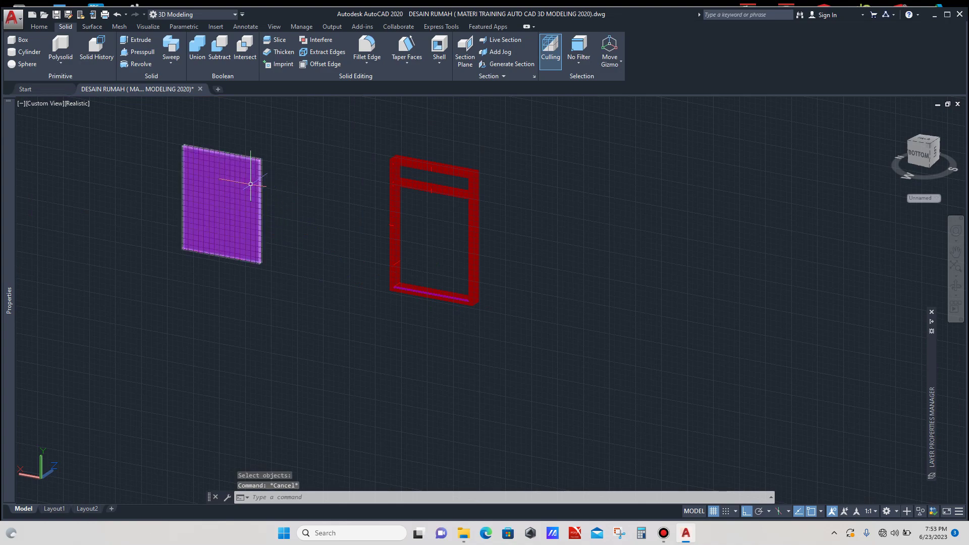
type("CO")
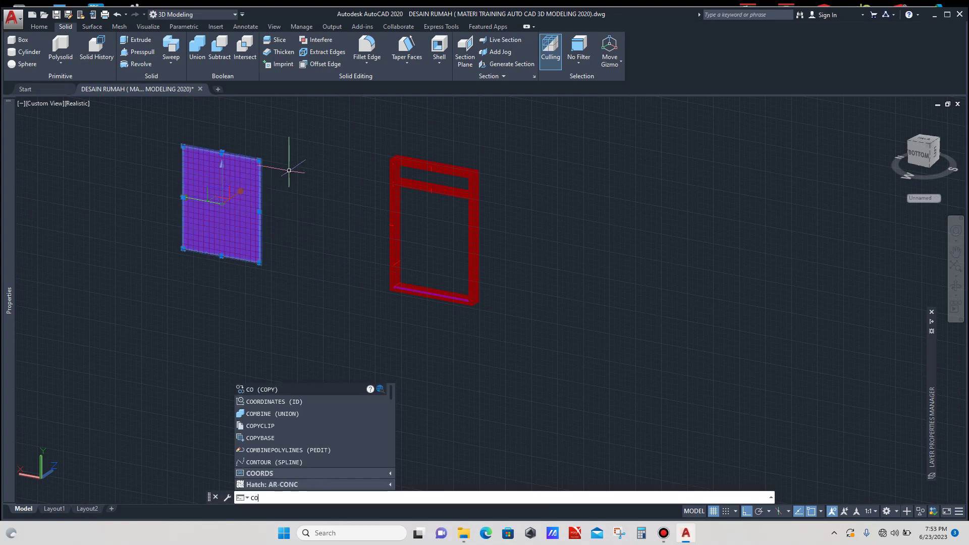
key("Return")
scroll(253, 151, "up", 3)
scroll(259, 173, "up", 2)
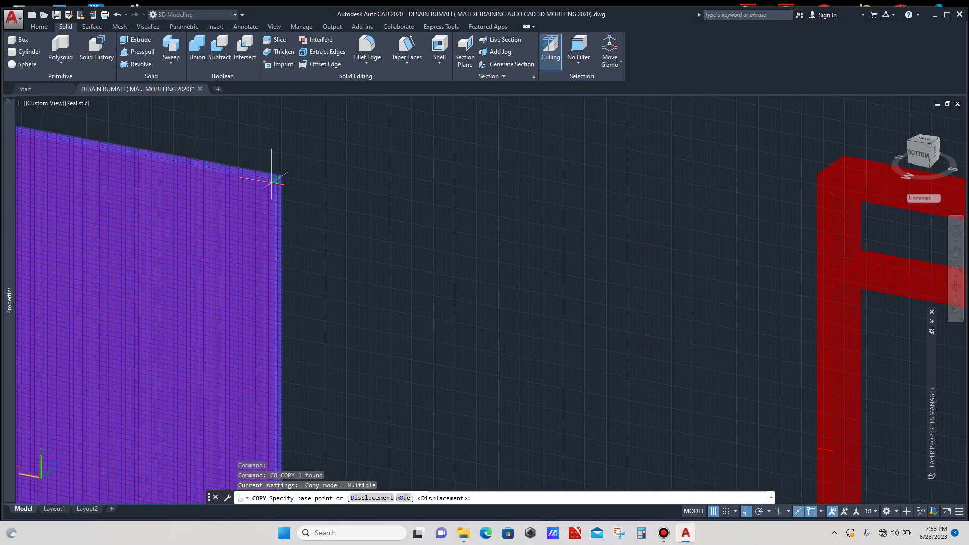
left_click(276, 179)
scroll(280, 183, "down", 5)
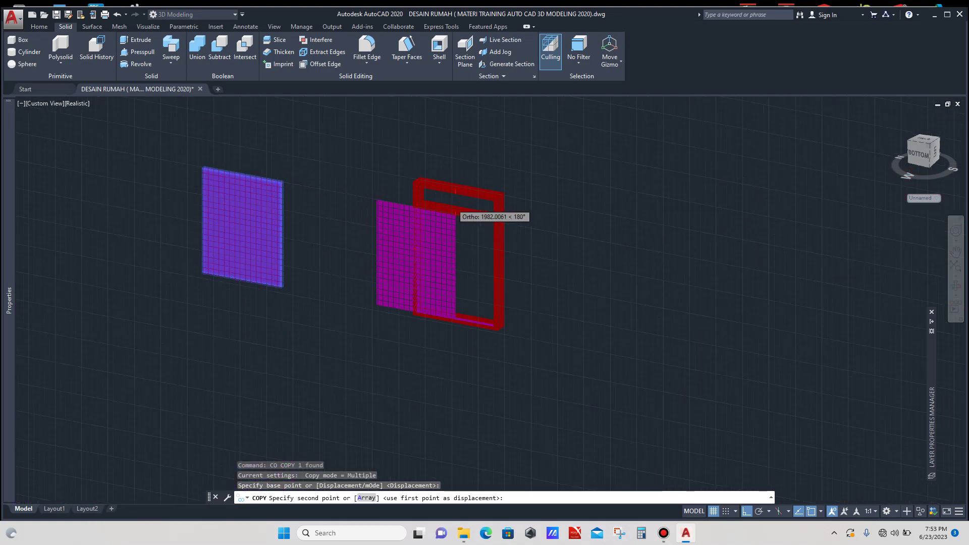
scroll(484, 217, "up", 4)
scroll(525, 217, "up", 5)
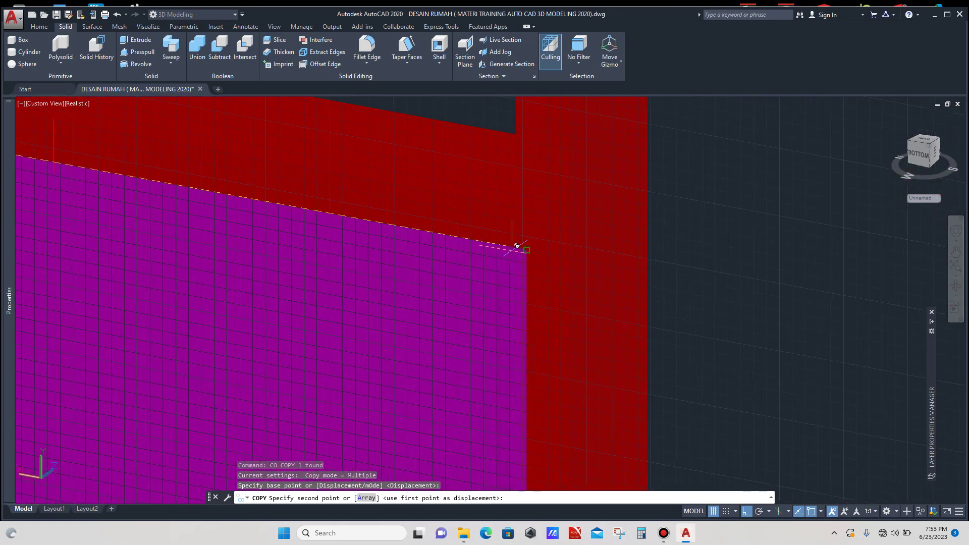
left_click(527, 249)
scroll(480, 208, "down", 2)
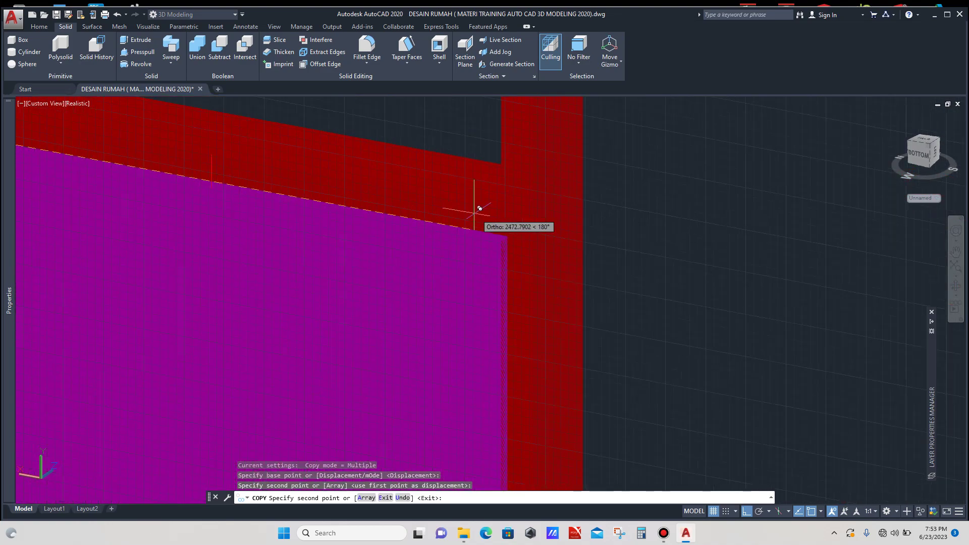
key("Escape")
Step: Subtract the magenta panel in the lower opening from the frame post farther from the spare panel
scroll(398, 167, "down", 4)
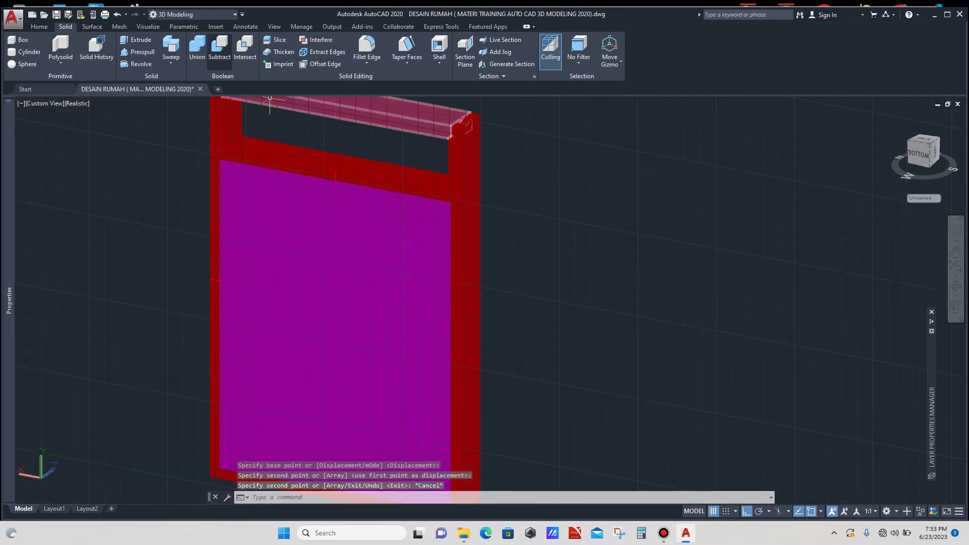
left_click(219, 50)
scroll(483, 296, "up", 5)
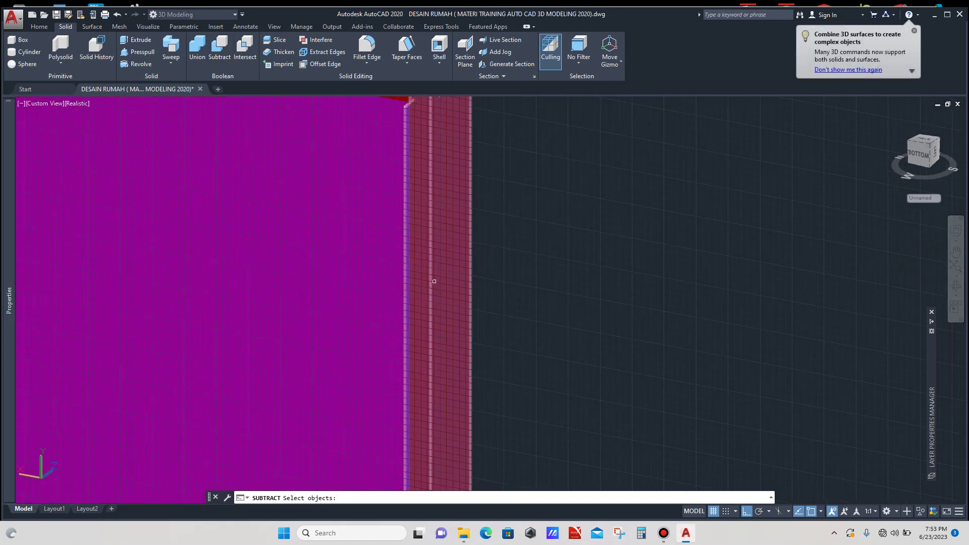
left_click(434, 281)
key("Return")
left_click(366, 269)
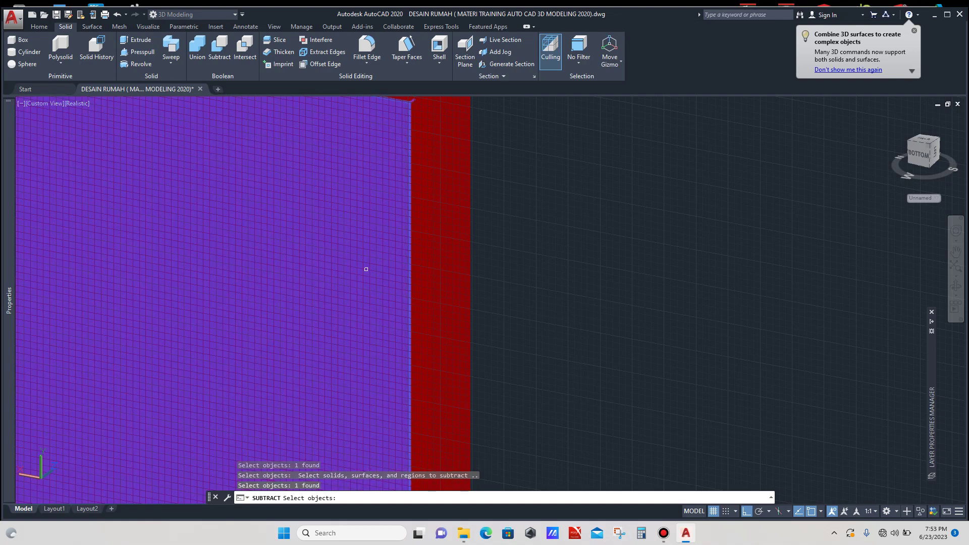
key("Return")
scroll(404, 248, "down", 5)
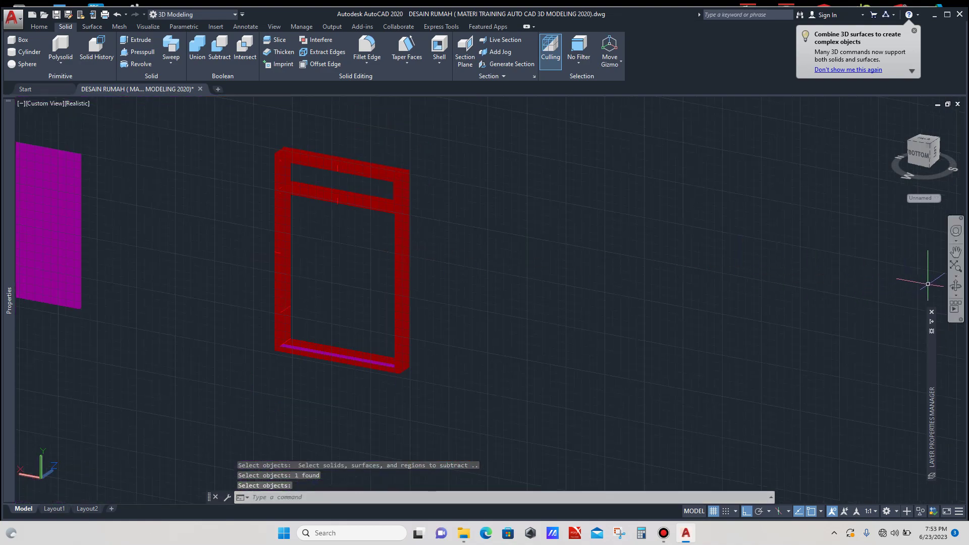
Step: Examine the rebate along the bottom beam and the cut post from several rotated views
left_click(955, 285)
left_click_drag(313, 234, 398, 236)
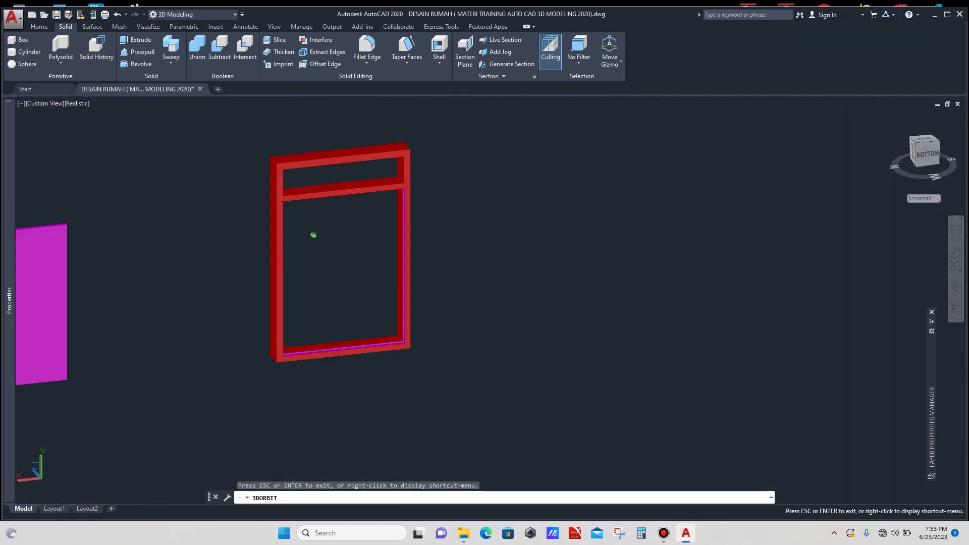
scroll(398, 348, "up", 6)
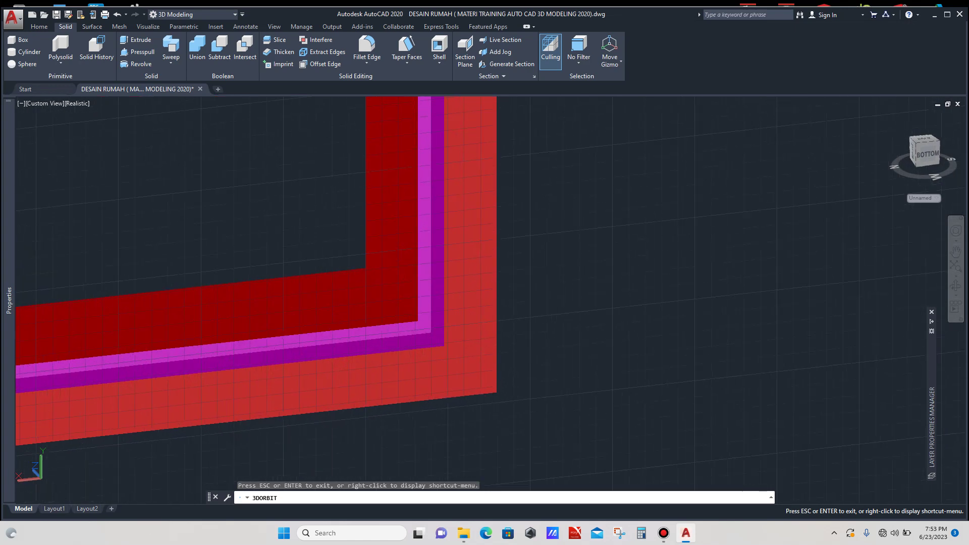
left_click_drag(403, 347, 331, 346)
scroll(444, 337, "down", 1)
scroll(350, 346, "down", 5)
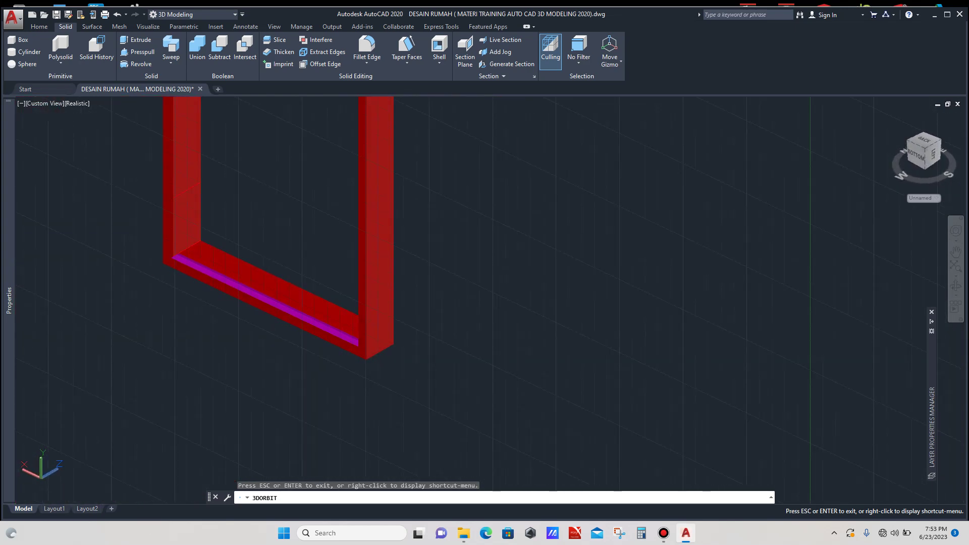
scroll(172, 259, "up", 8)
scroll(359, 287, "down", 12)
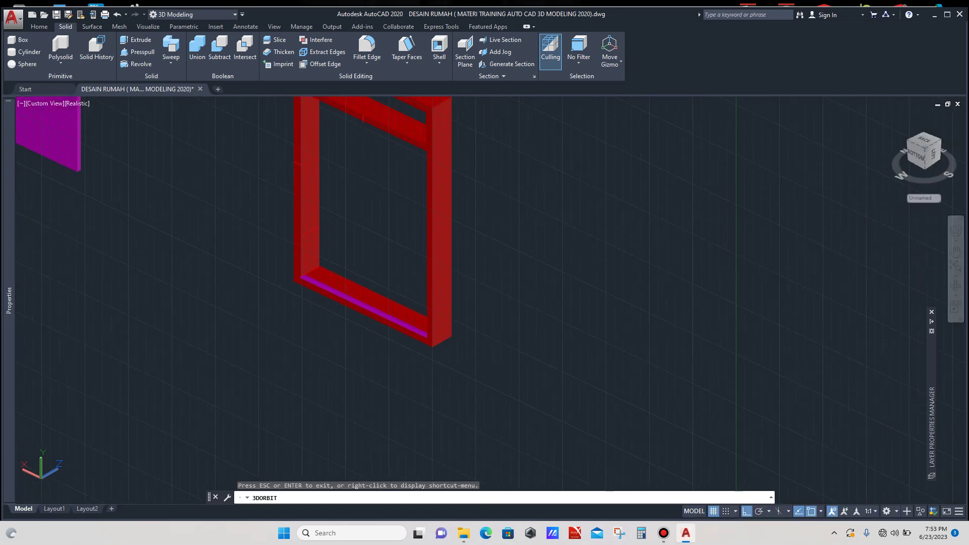
key("Escape")
Step: Place another copy of the spare magenta panel in the frame's lower opening, aligning its upper corner with the rebate corner under the middle beam
scroll(325, 316, "down", 3)
scroll(319, 310, "down", 8)
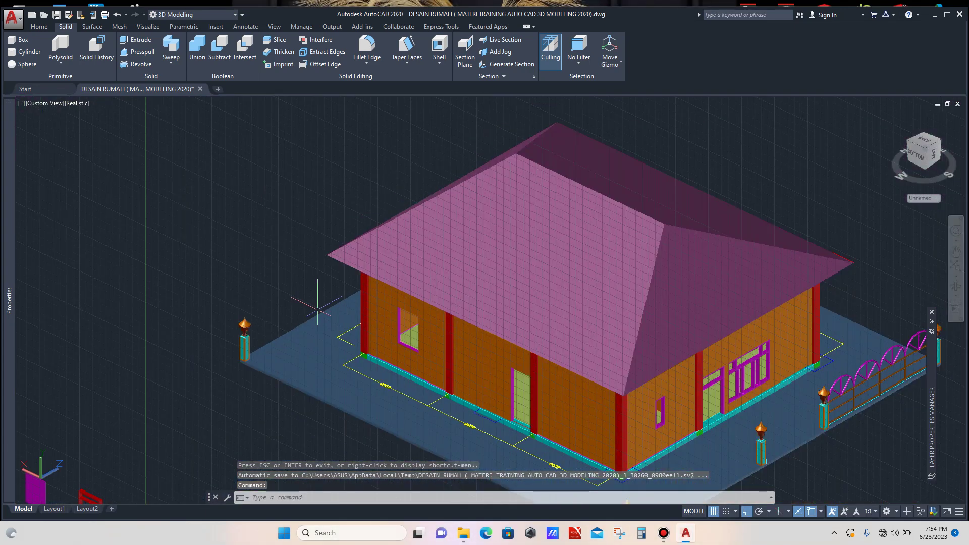
scroll(317, 309, "down", 3)
scroll(207, 386, "up", 8)
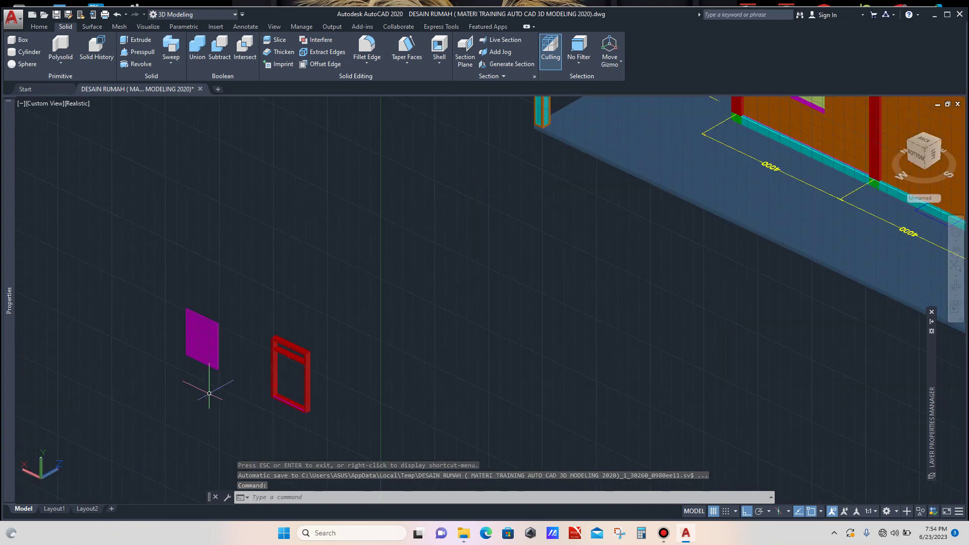
left_click(236, 245)
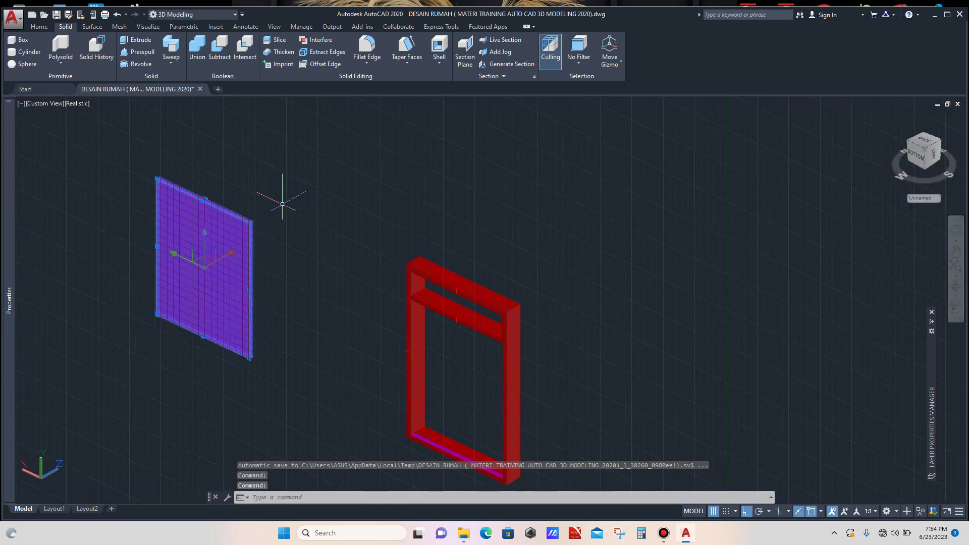
type("co")
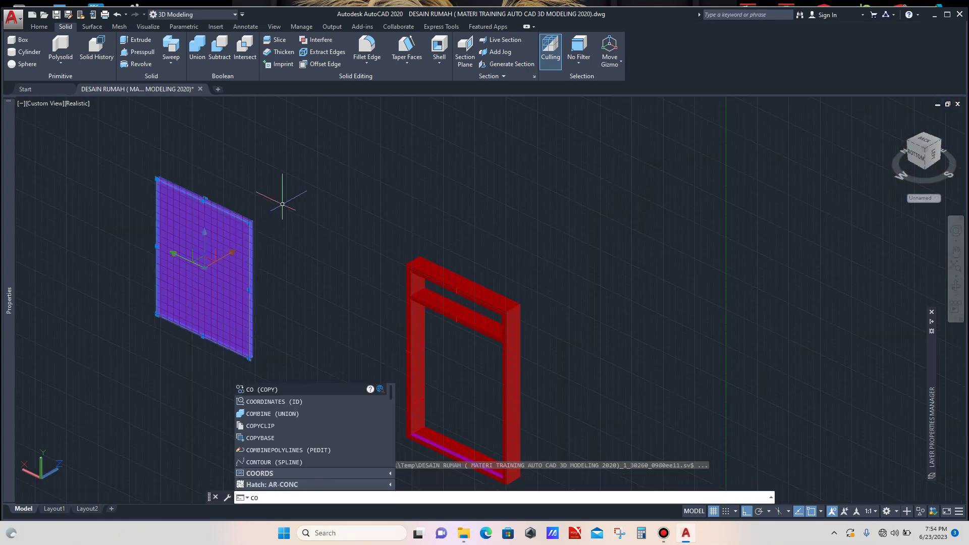
key("Return")
scroll(257, 222, "up", 5)
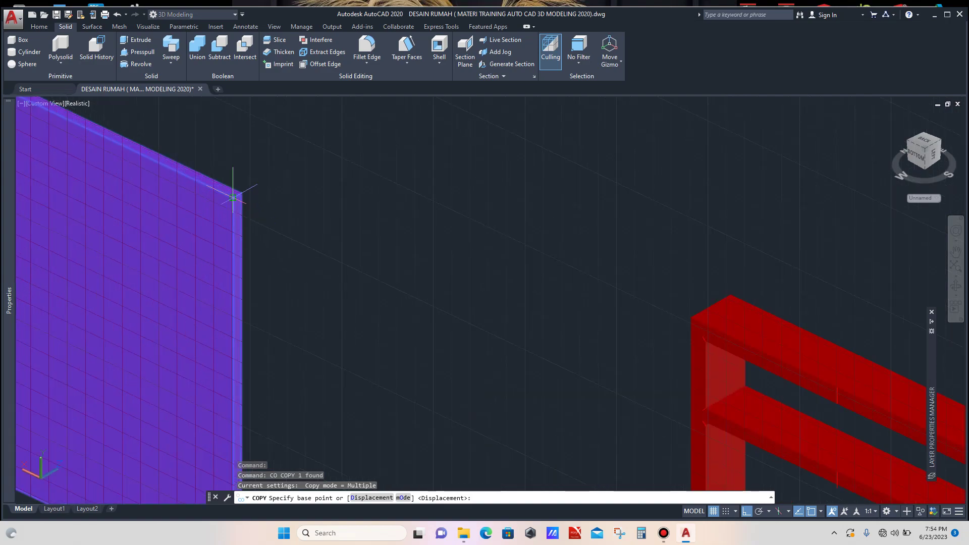
left_click(238, 193)
scroll(255, 202, "down", 6)
scroll(389, 281, "up", 6)
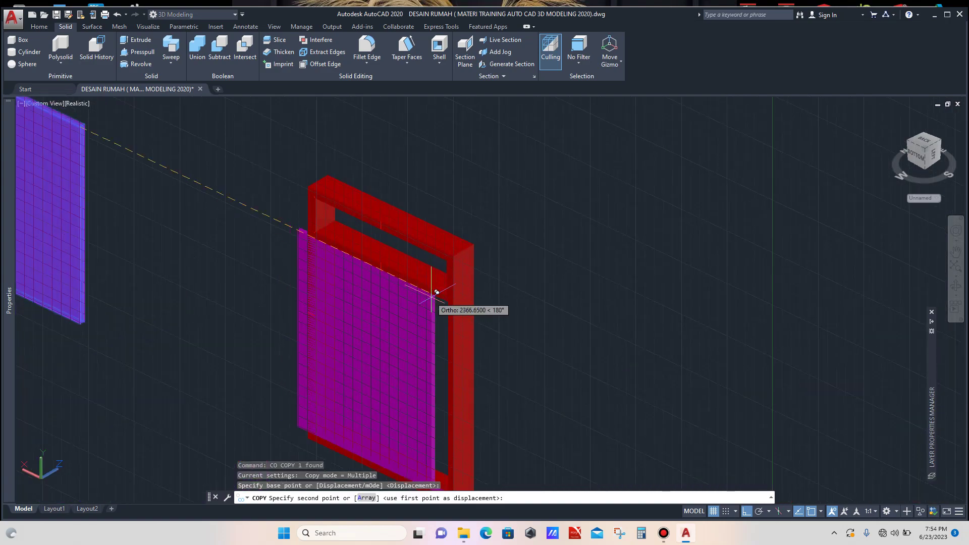
scroll(444, 302, "up", 1)
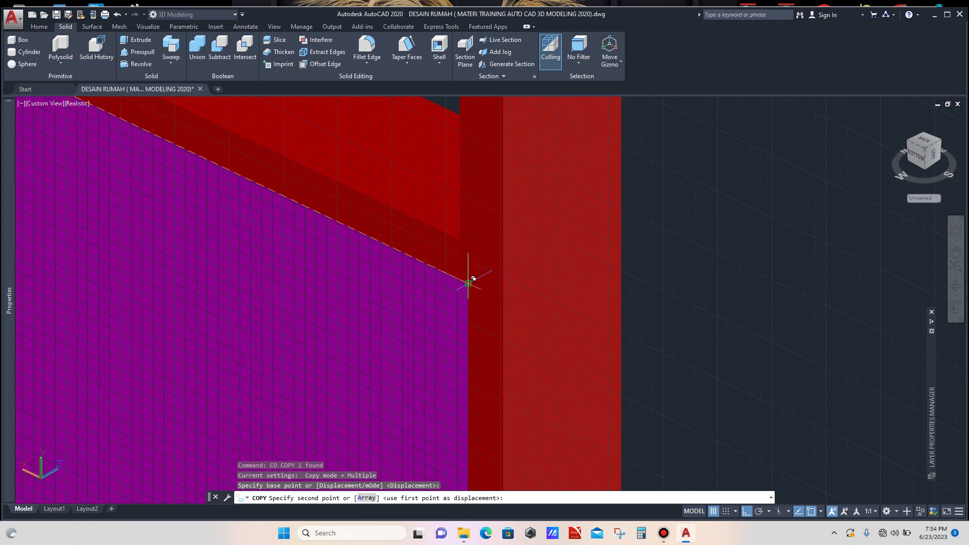
left_click(468, 284)
key("Escape")
Step: Subtract the newly placed magenta panel from the frame post nearer the spare panel
scroll(468, 283, "down", 6)
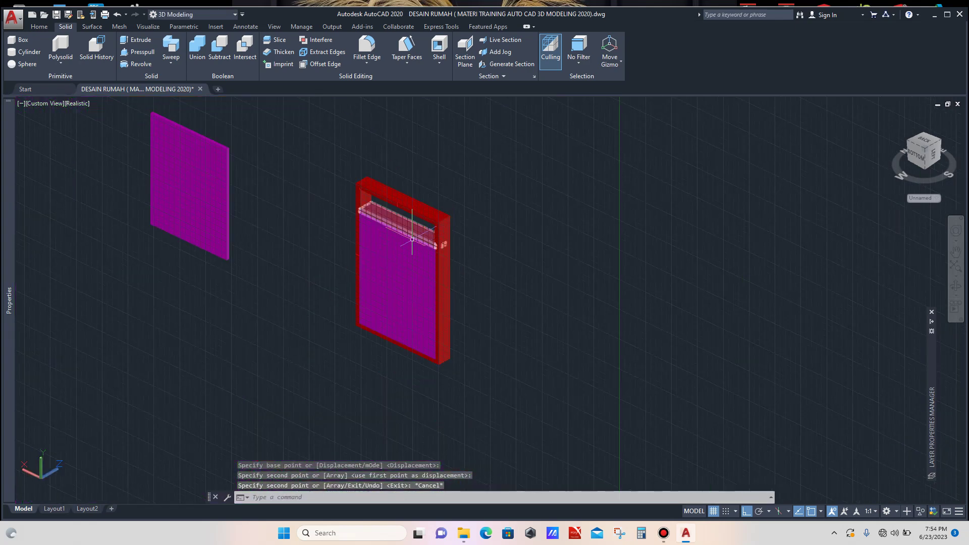
left_click(220, 50)
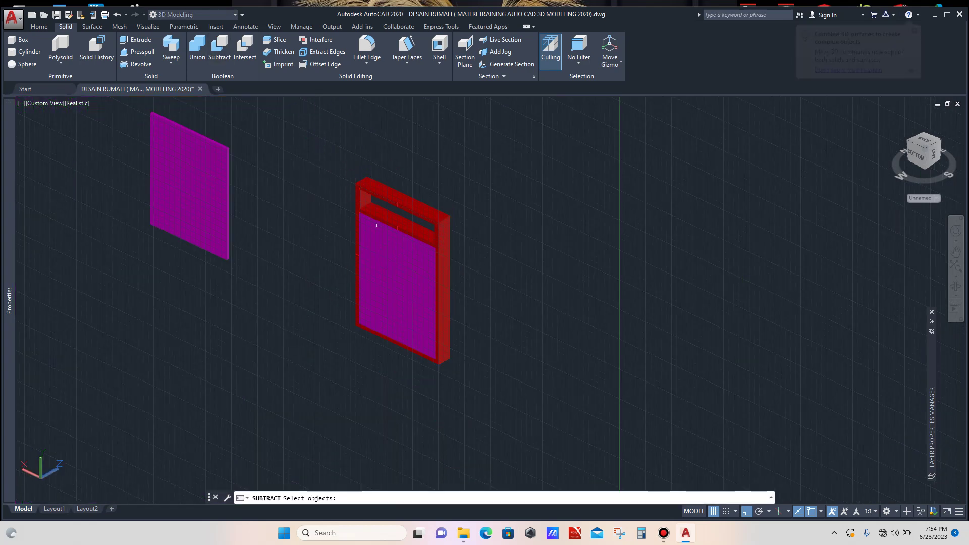
scroll(349, 214, "up", 6)
left_click(336, 198)
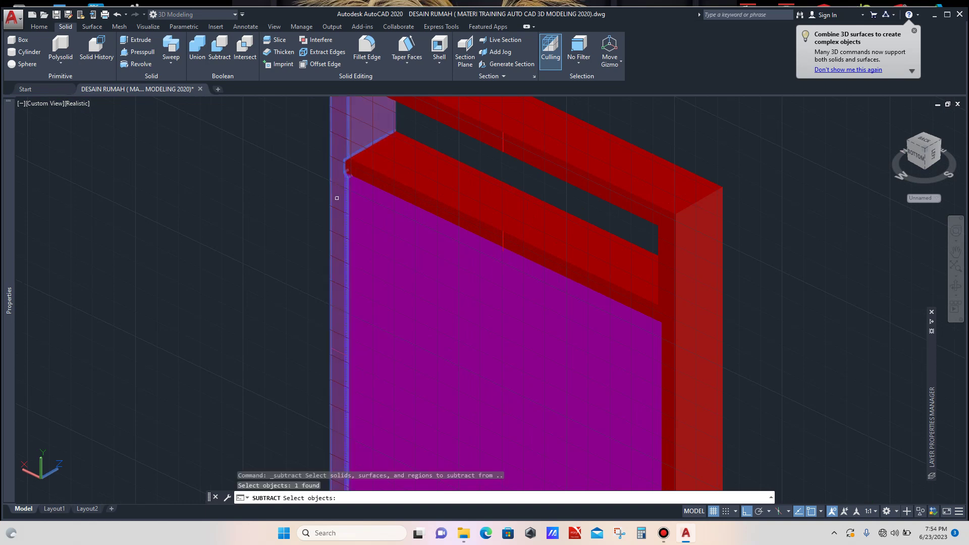
key("Return")
left_click(399, 264)
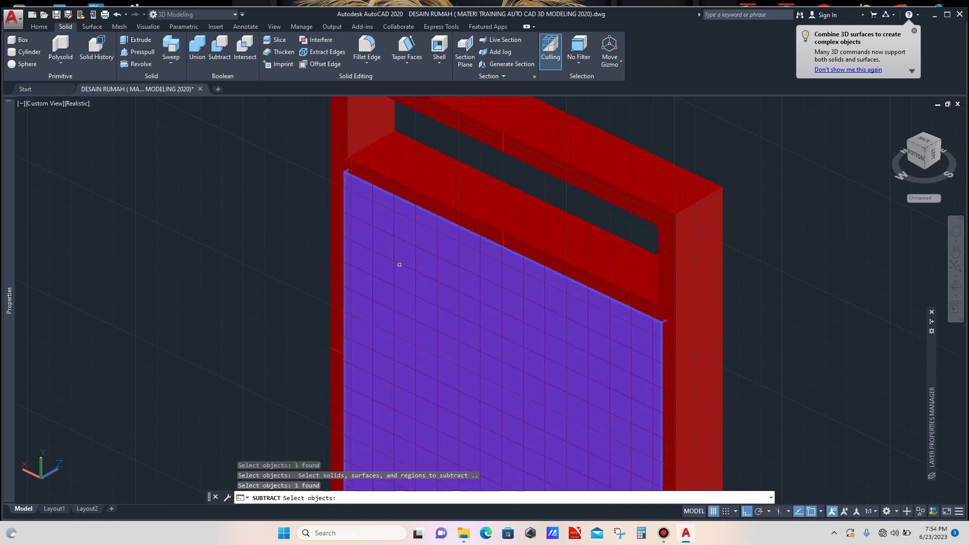
key("Return")
Step: Set the user coordinate system back to World
scroll(398, 260, "down", 5)
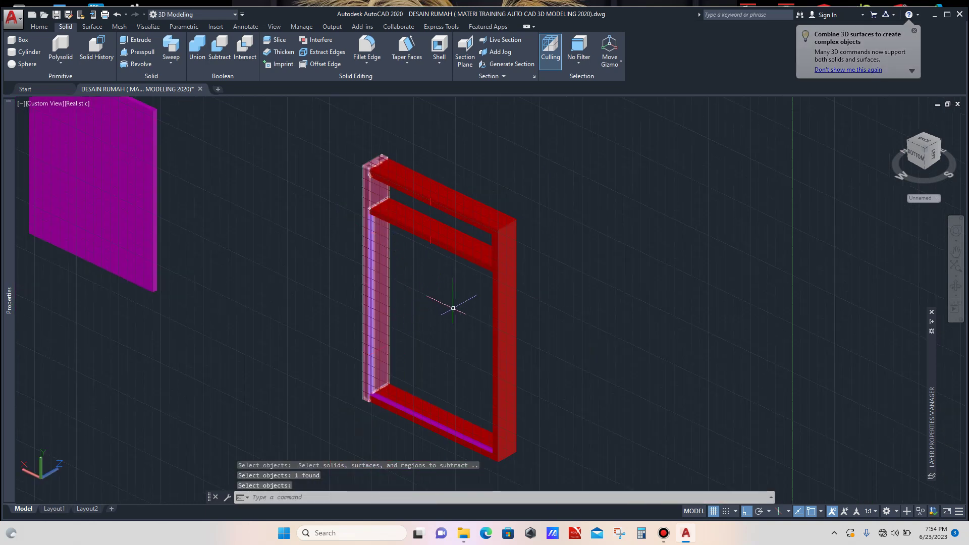
left_click(39, 27)
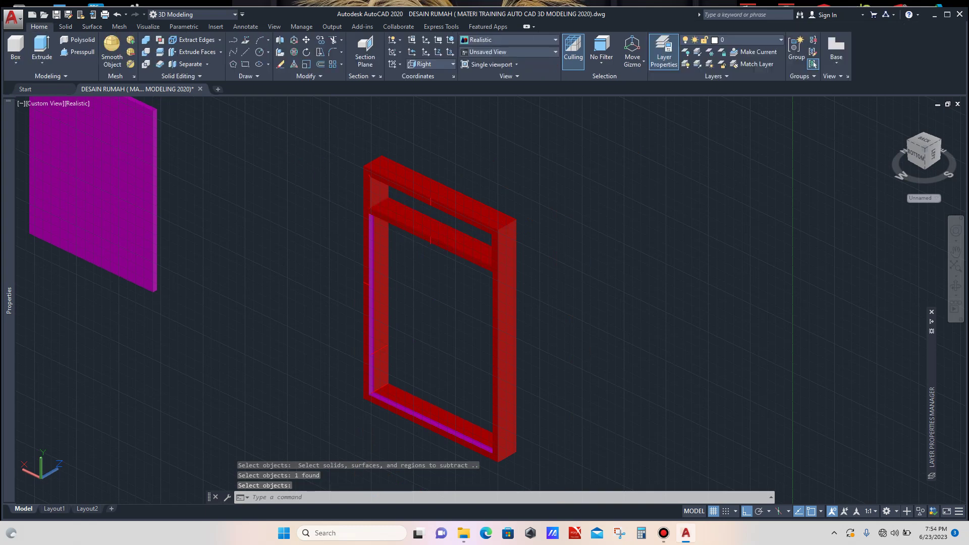
left_click(432, 65)
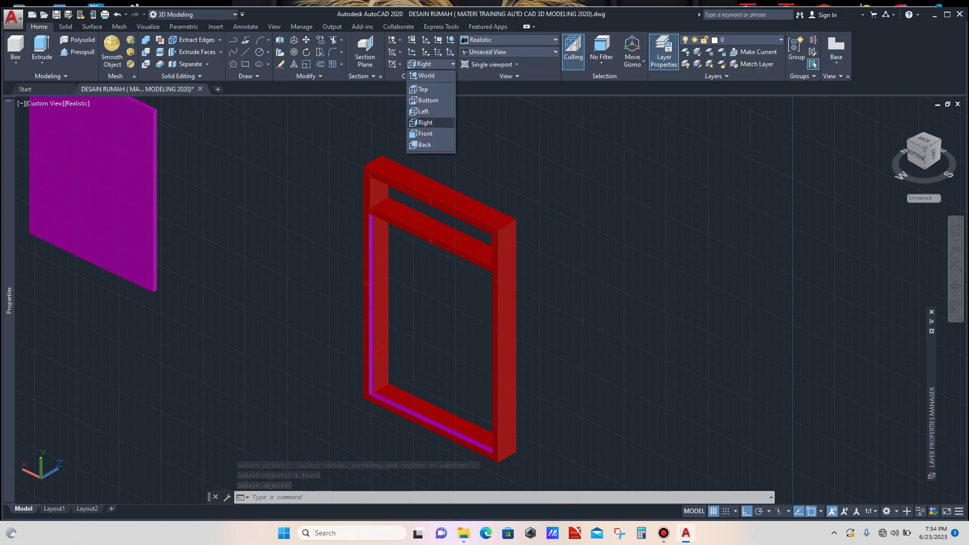
left_click(426, 76)
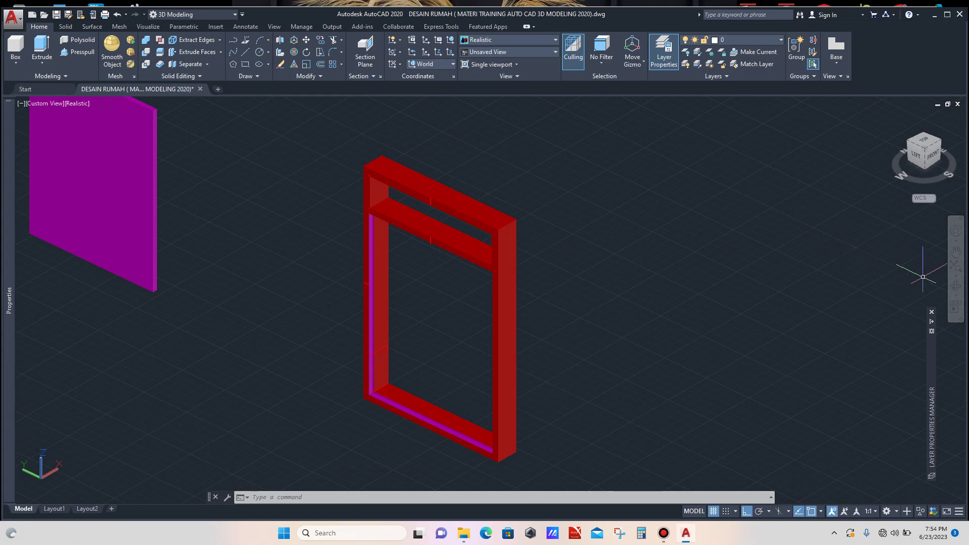
Step: Examine the completed frame and its rebate from several rotated and close-up views
left_click(955, 286)
scroll(618, 278, "down", 2)
left_click_drag(420, 280, 551, 261)
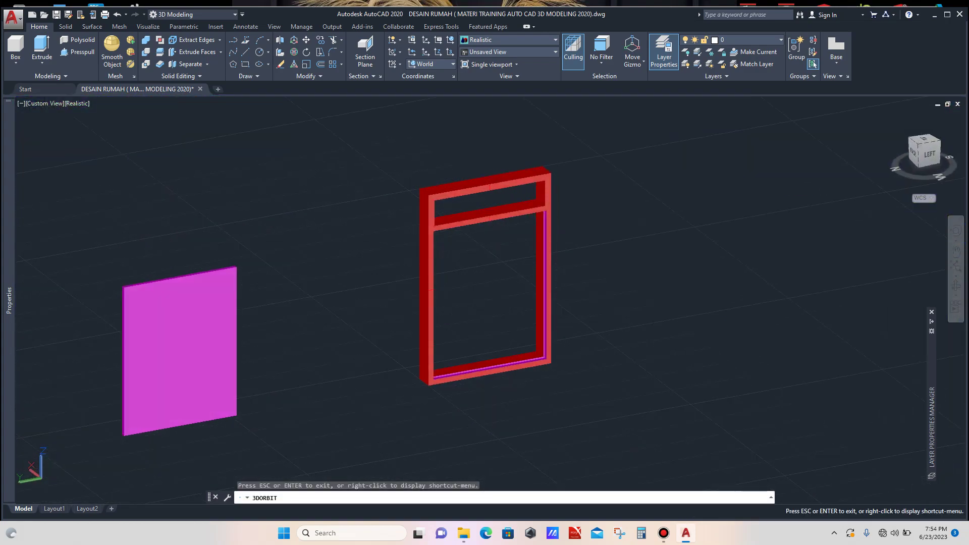
scroll(523, 312, "up", 3)
left_click_drag(523, 312, 477, 315)
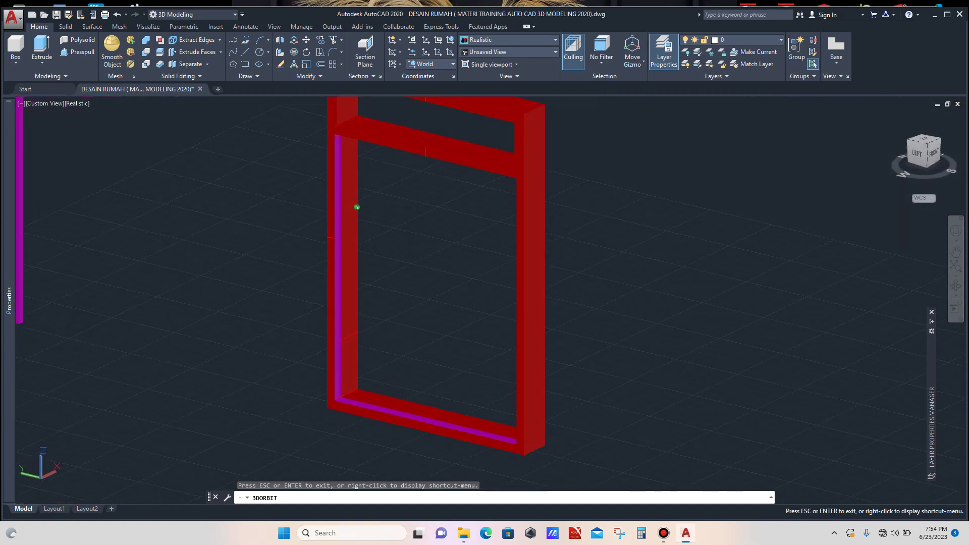
mouse_move(477, 315)
middle_mouse_down("shift")
mouse_move(603, 313)
mouse_move(472, 324)
middle_mouse_up("shift")
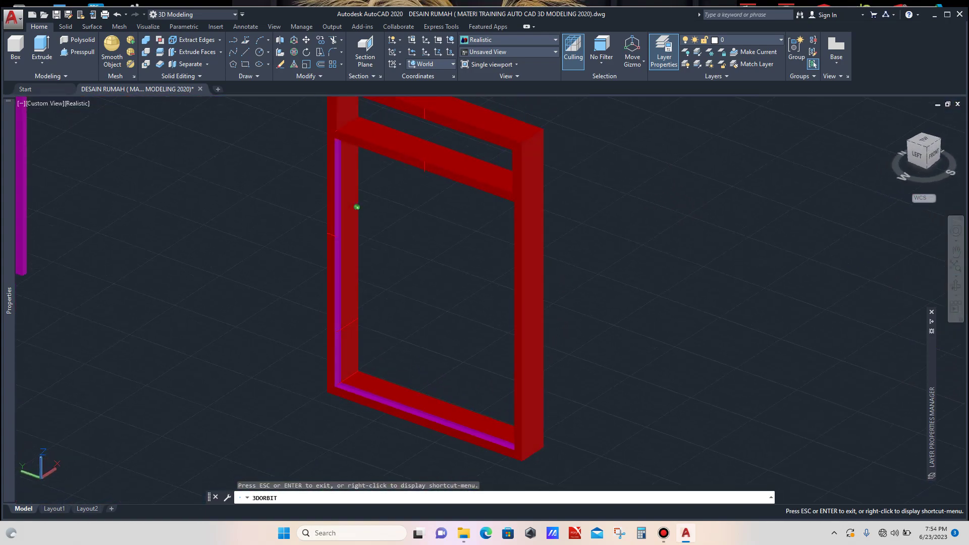
scroll(400, 287, "down", 4)
key("Escape")
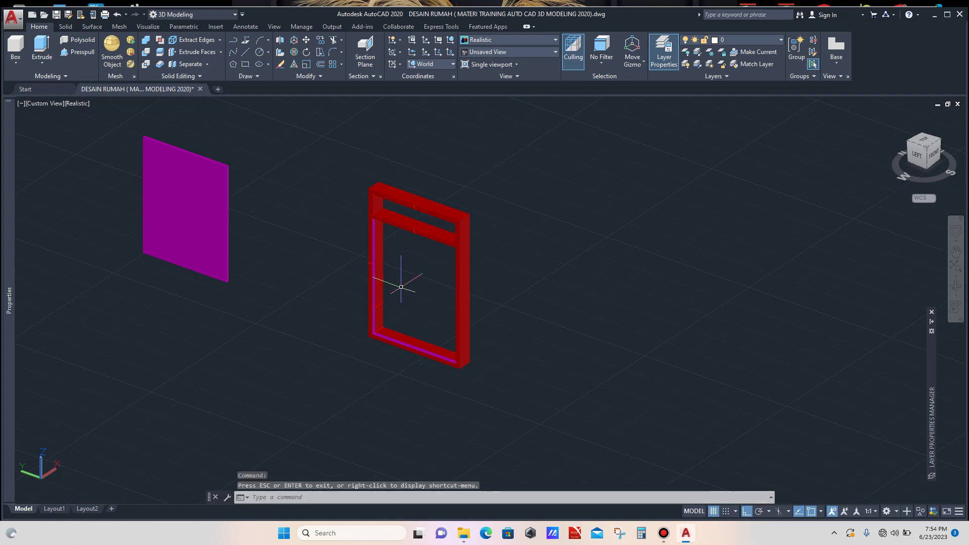
scroll(401, 286, "down", 3)
scroll(387, 271, "down", 4)
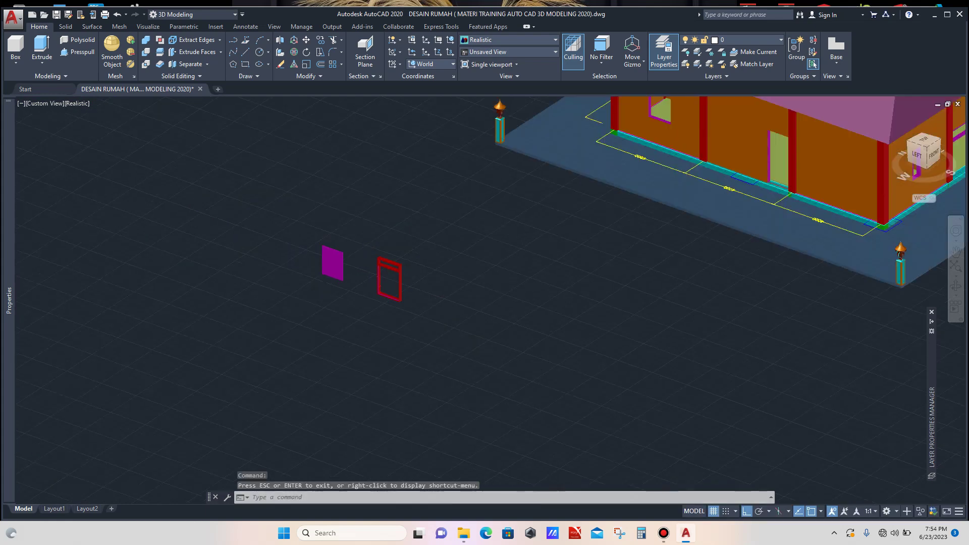
scroll(383, 268, "up", 5)
scroll(382, 266, "up", 5)
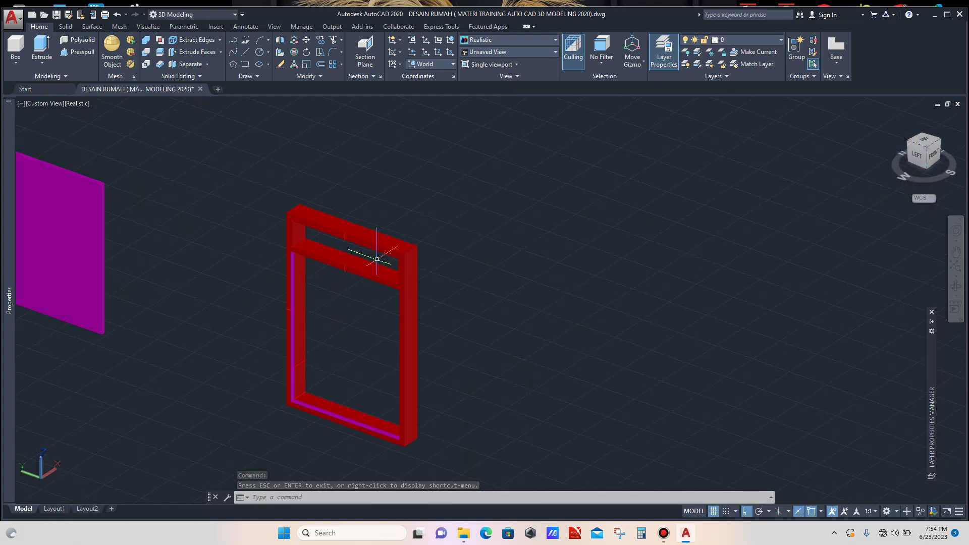
scroll(375, 257, "up", 3)
scroll(376, 255, "down", 8)
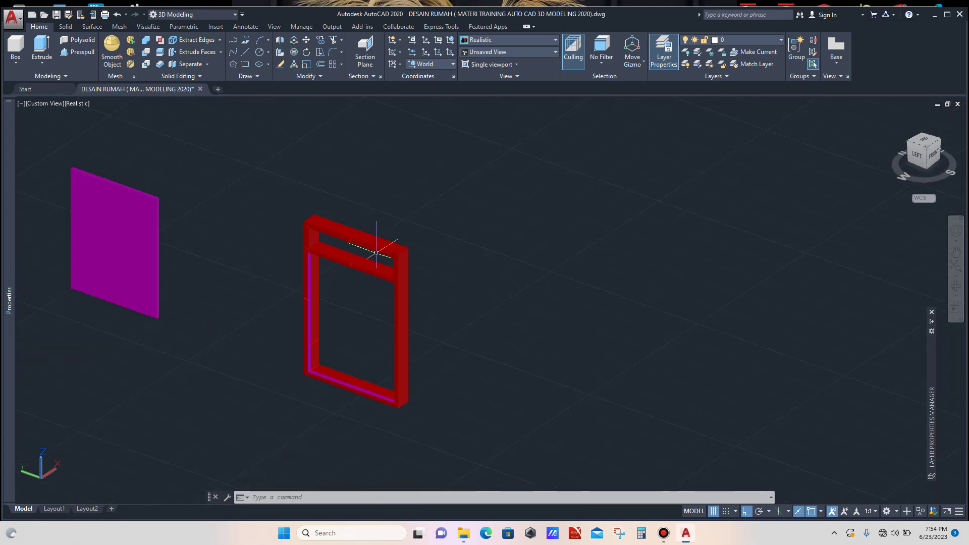
Step: Copy all five frame members from the frame's lower outer corner to the matching corner of the window opening in the house's left wall
scroll(377, 252, "up", 6)
left_click(381, 242)
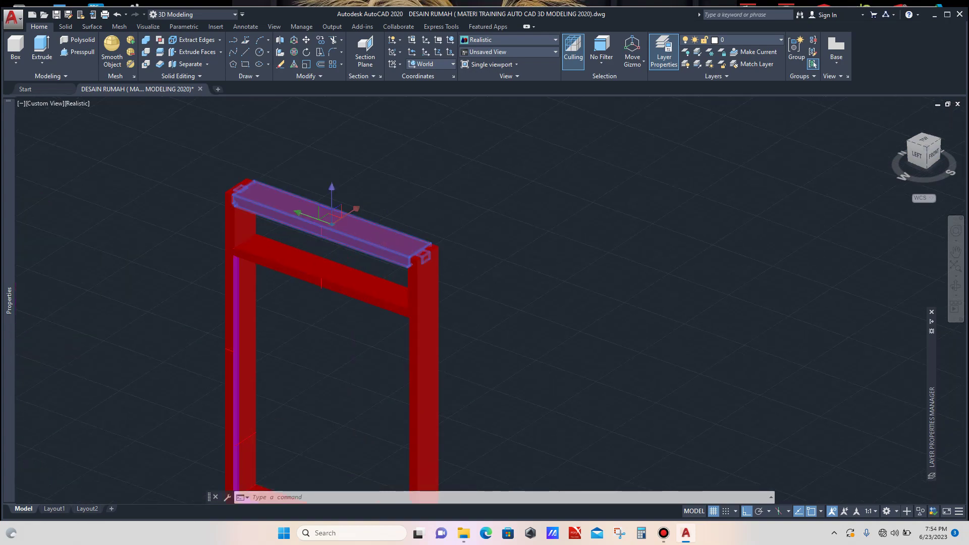
left_click(383, 277)
left_click(423, 285)
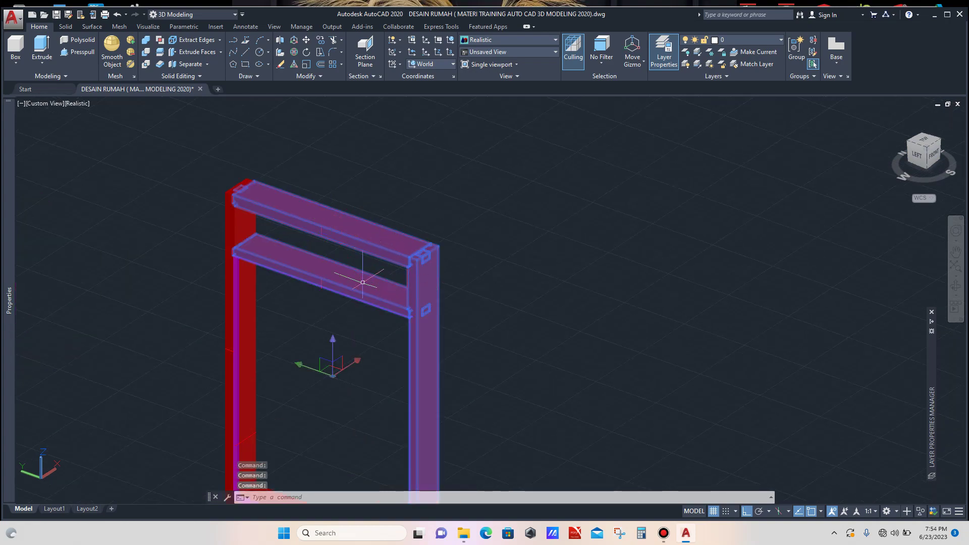
left_click(242, 222)
scroll(256, 230, "down", 5)
scroll(270, 296, "up", 5)
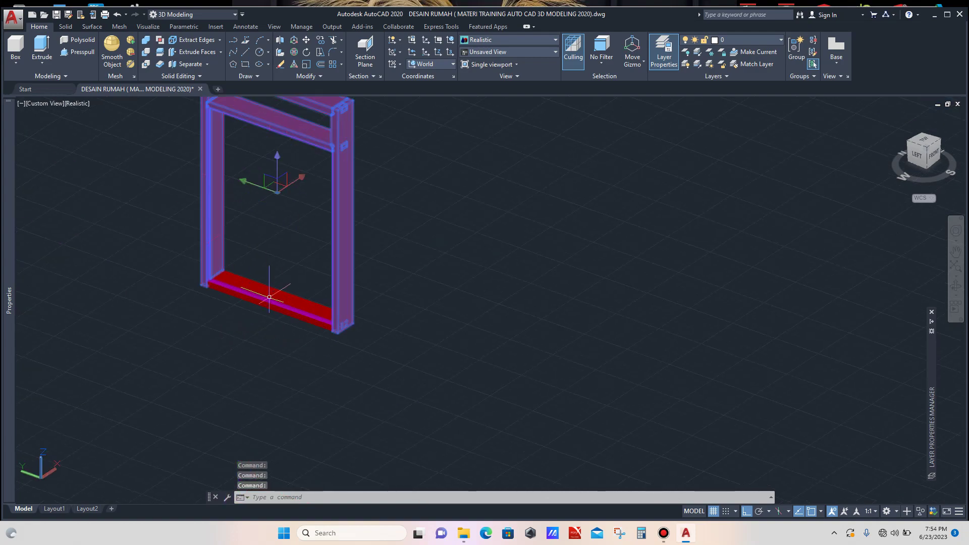
left_click(273, 296)
scroll(242, 308, "down", 6)
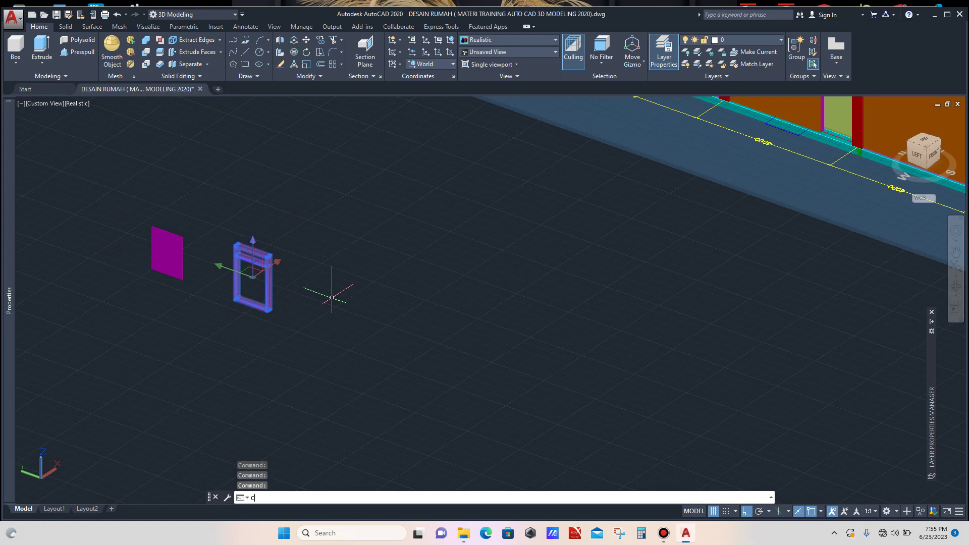
type("o")
key("Return")
scroll(329, 294, "up", 8)
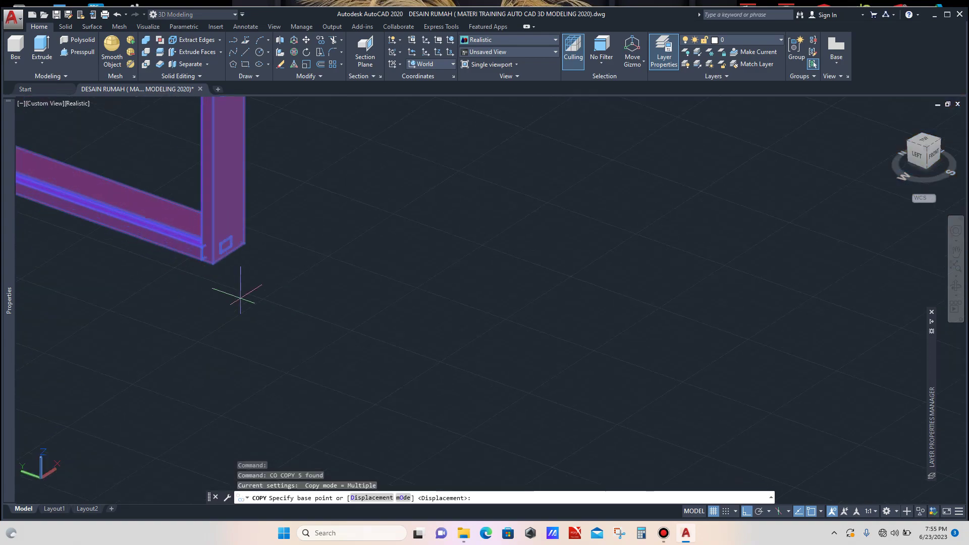
left_click(212, 264)
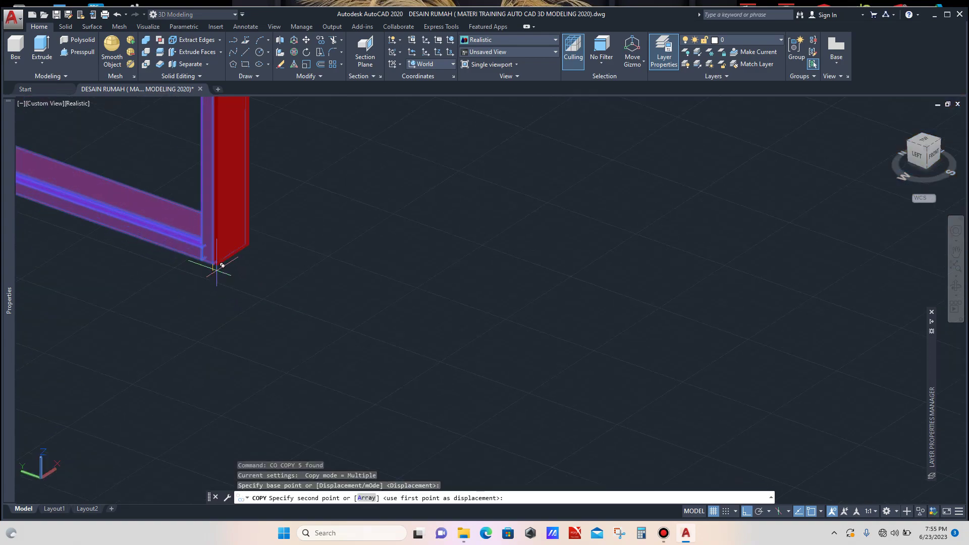
scroll(222, 287, "down", 8)
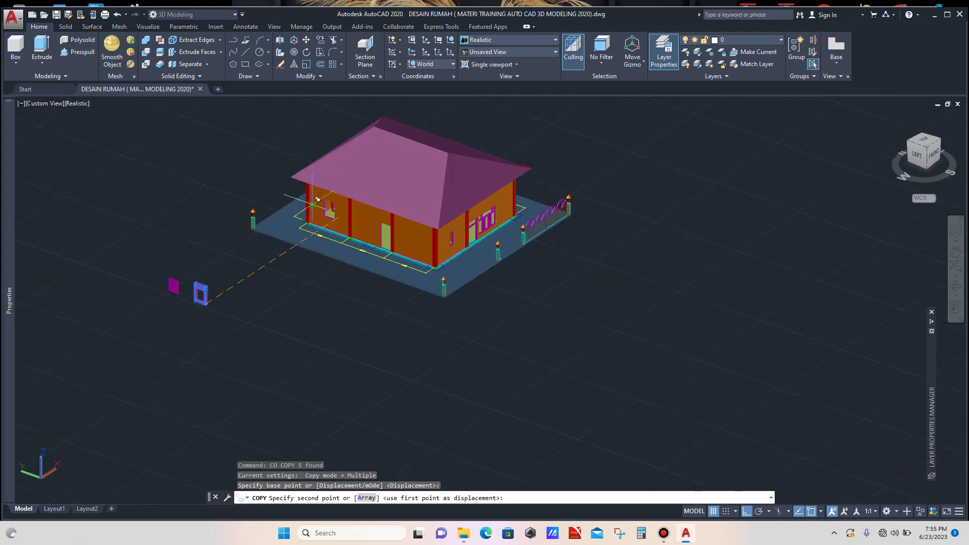
scroll(348, 239, "up", 10)
scroll(353, 241, "up", 4)
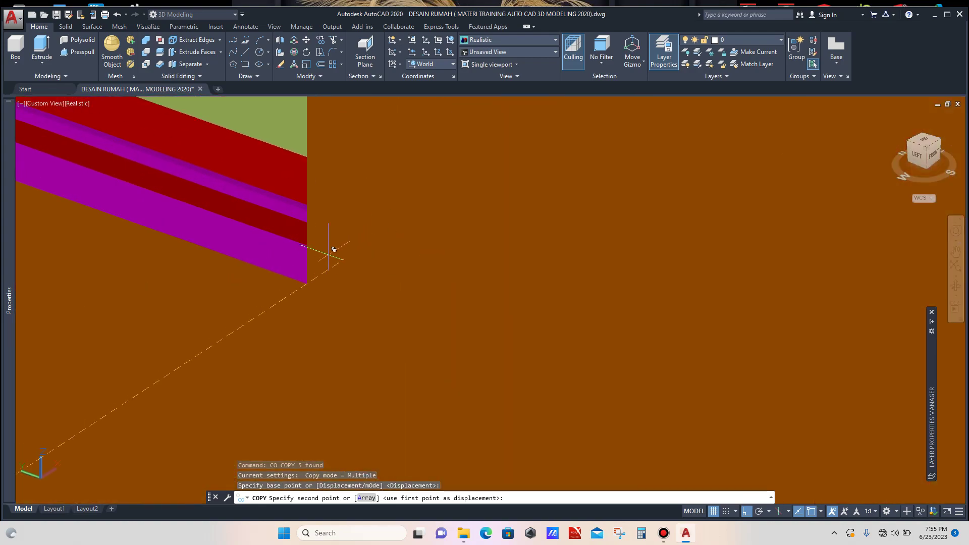
left_click(312, 279)
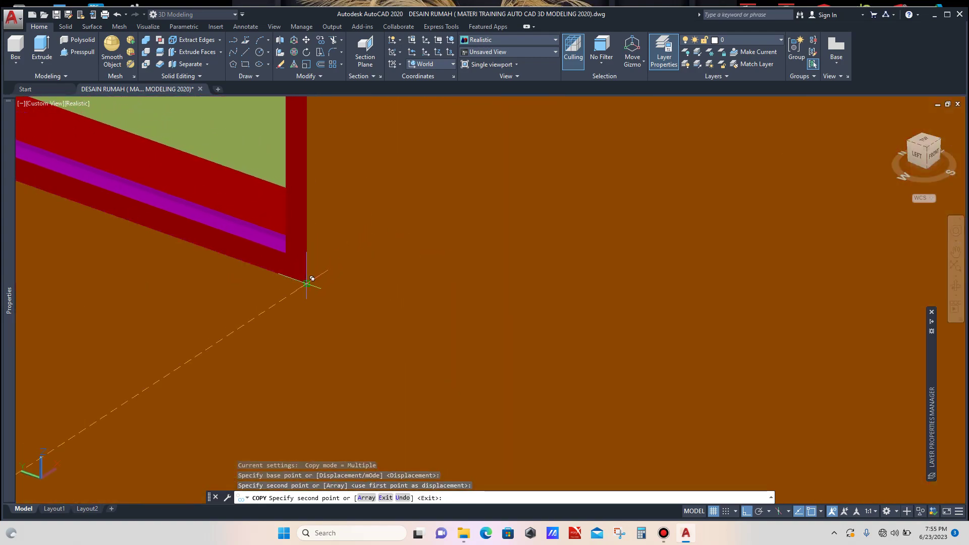
key("Escape")
Step: Examine how the copied frame sits in the left wall's window opening, including its rebate at the lower corner
scroll(320, 274, "down", 6)
scroll(353, 250, "up", 3)
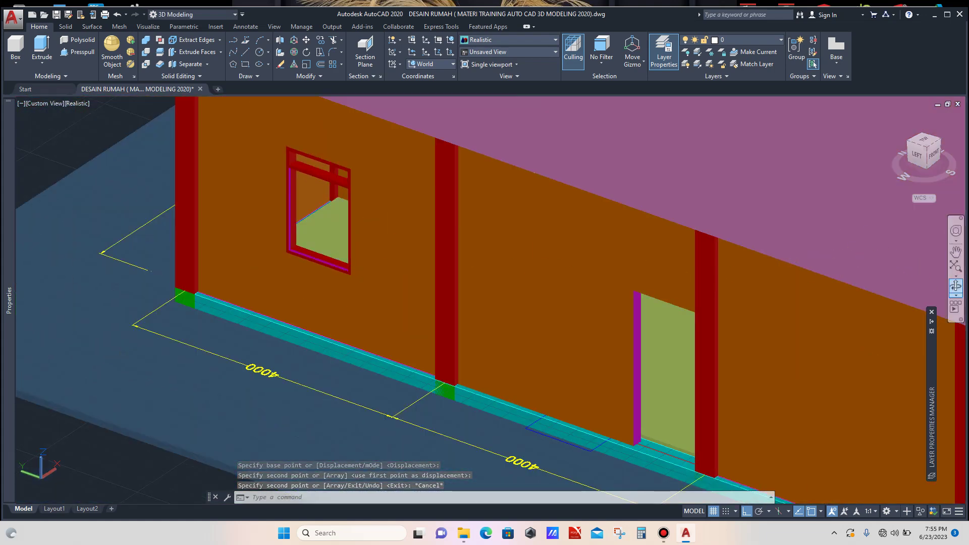
left_click(955, 285)
left_click_drag(475, 306, 490, 308)
left_click_drag(348, 305, 506, 304)
scroll(506, 304, "up", 3)
scroll(398, 325, "up", 5)
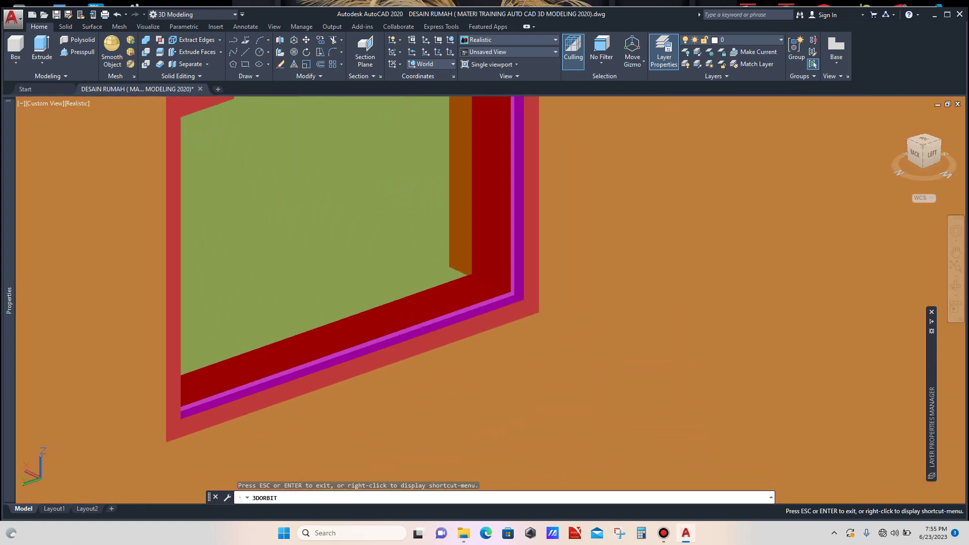
scroll(398, 326, "down", 8)
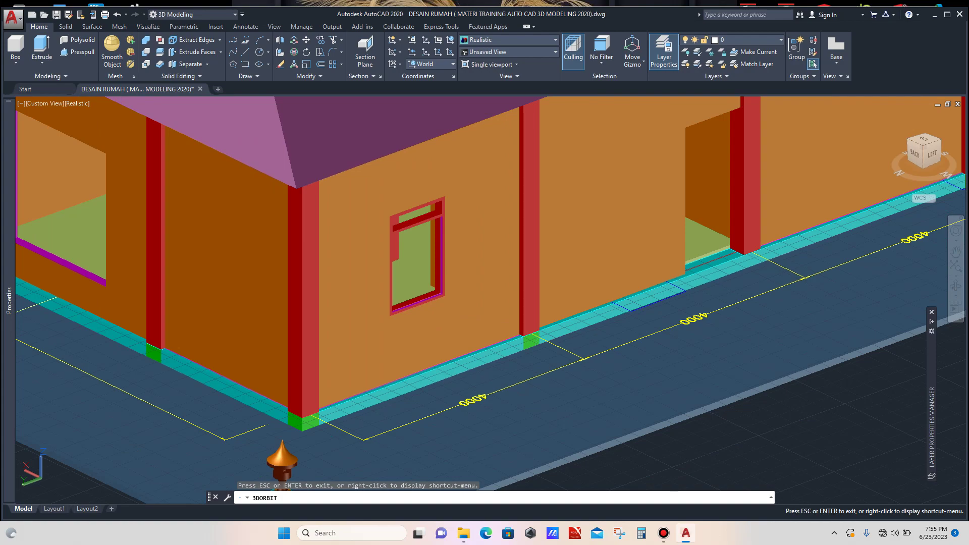
Step: Delete the five red members of the existing yellow-rebated frame from the window opening in the opposite wall
scroll(398, 325, "down", 5)
left_click_drag(398, 325, 427, 291)
scroll(293, 318, "up", 3)
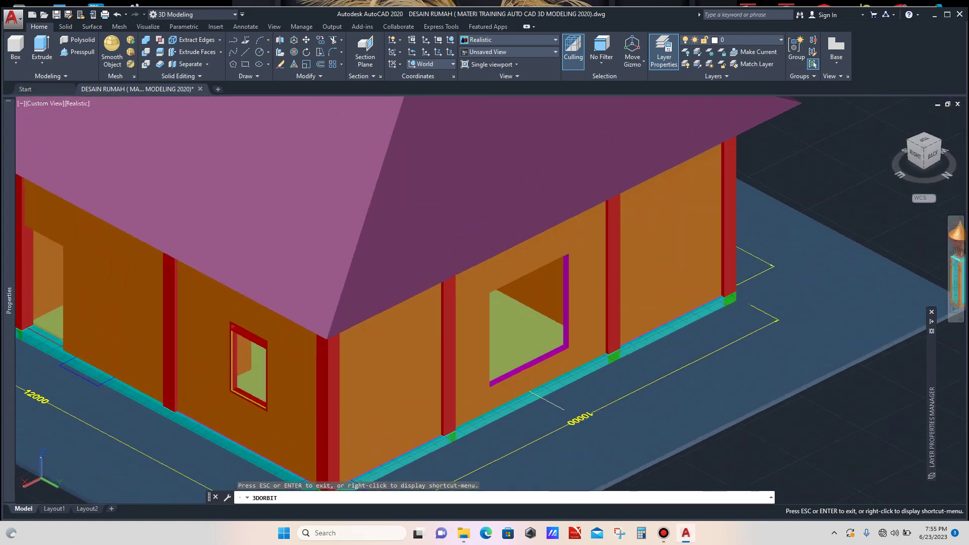
scroll(250, 395, "up", 4)
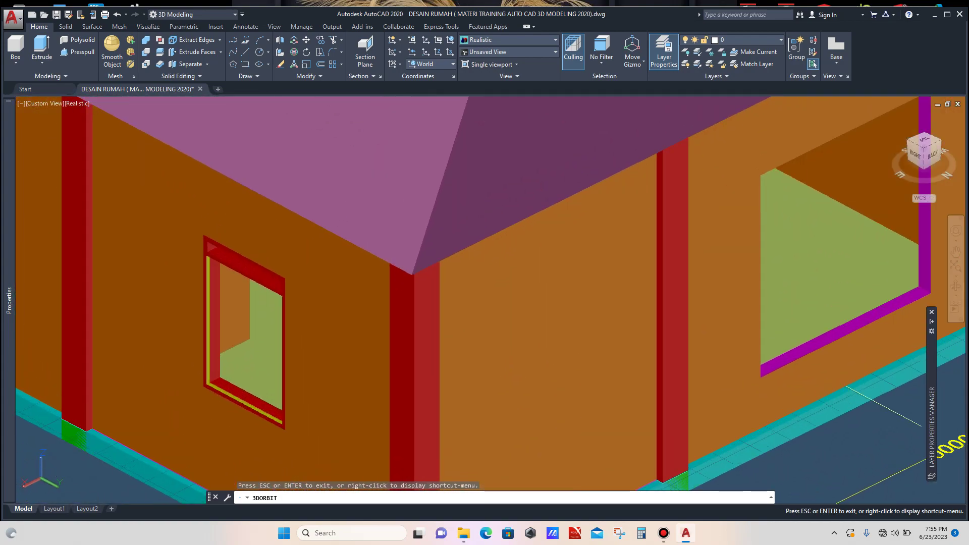
key("Escape")
scroll(244, 395, "up", 5)
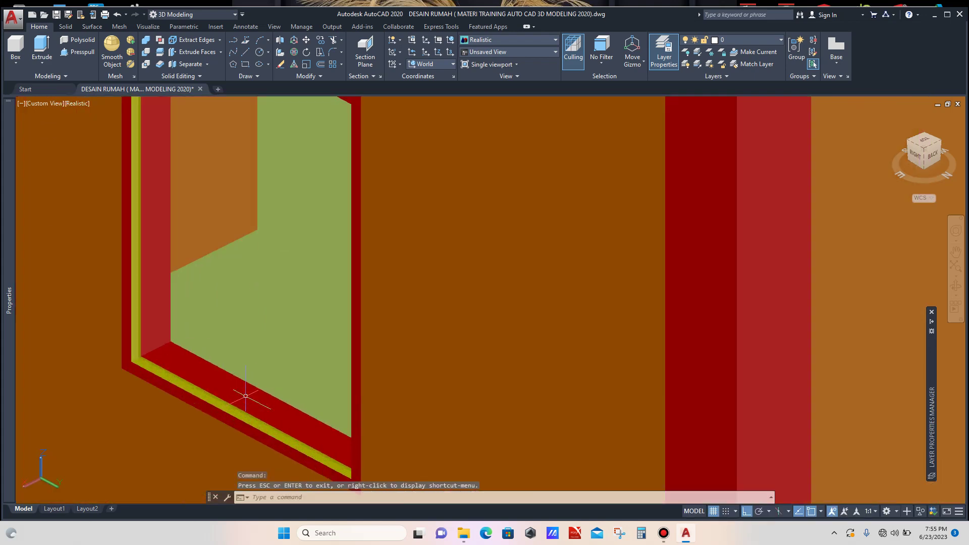
scroll(238, 387, "down", 5)
scroll(239, 387, "up", 4)
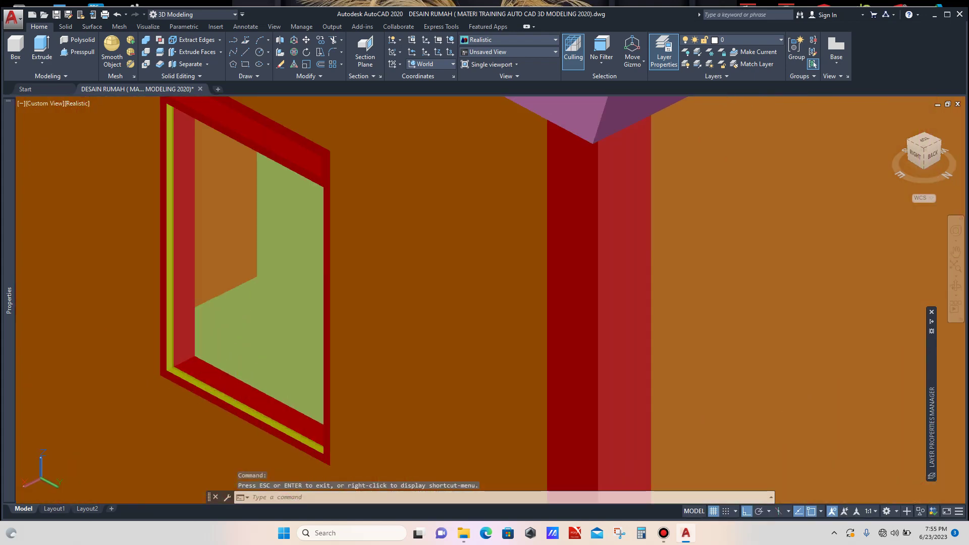
left_click(240, 387)
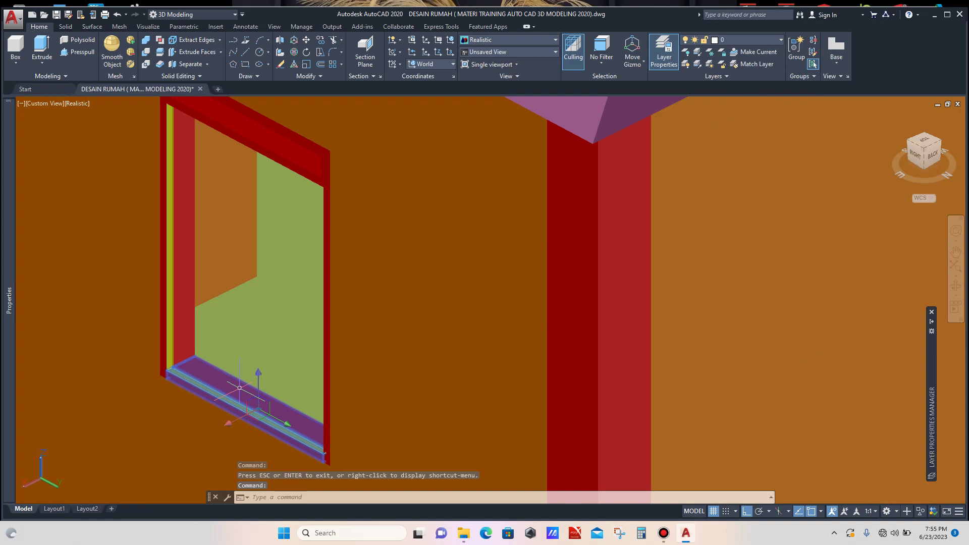
key("Delete")
left_click(182, 343)
key("Delete")
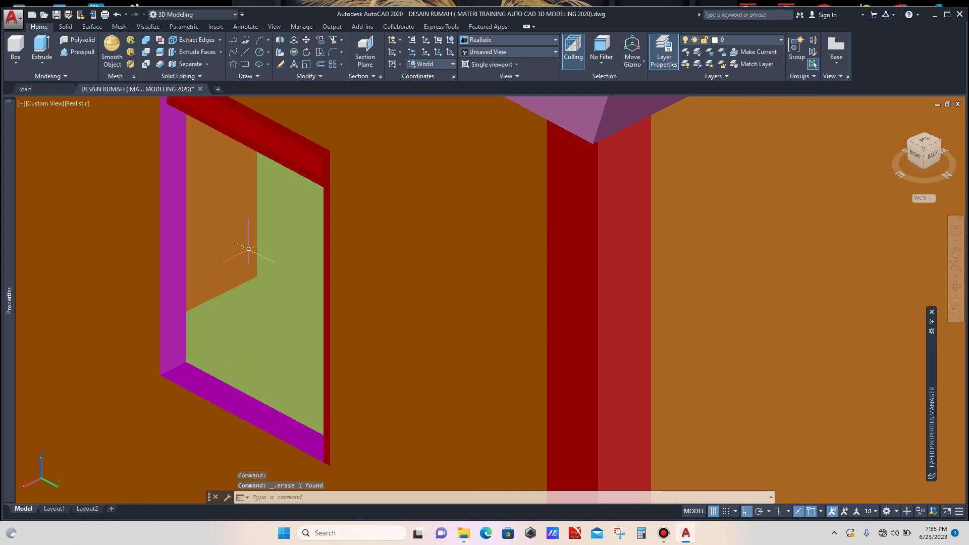
left_click(291, 167)
key("Delete")
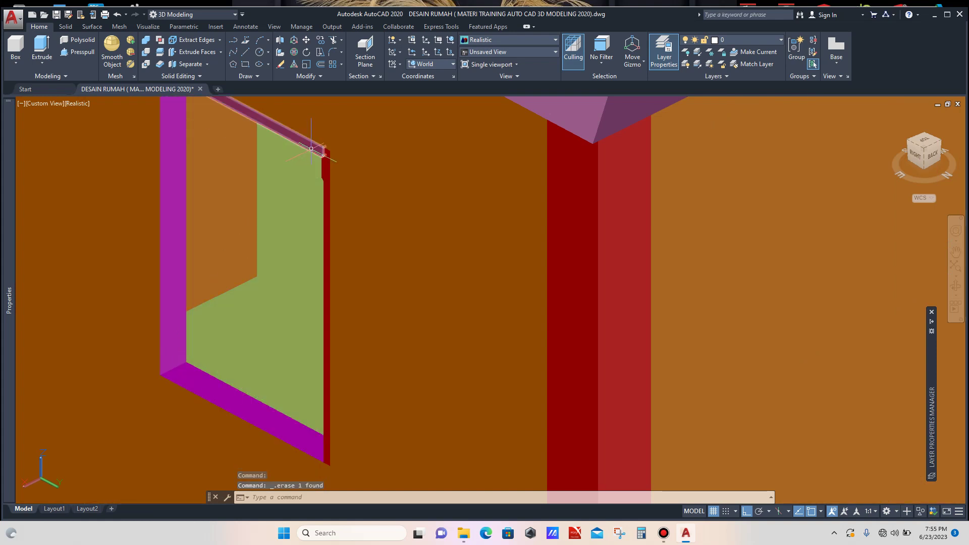
left_click(311, 148)
key("Delete")
left_click(324, 156)
key("Delete")
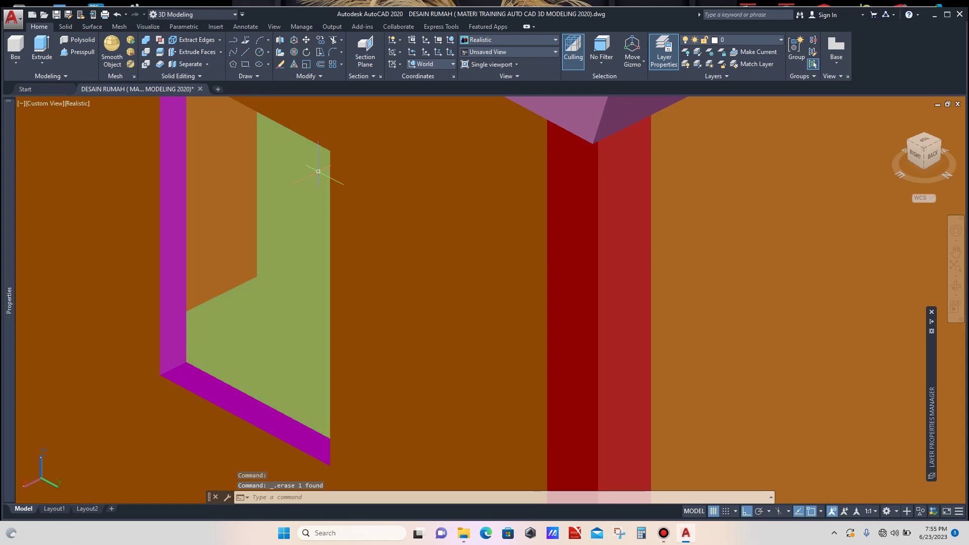
Step: Mirror the left wall window's five frame members in 3D about a three-point plane through the site slab's front-edge midpoint, keeping the originals
scroll(277, 197, "down", 4)
scroll(245, 273, "down", 5)
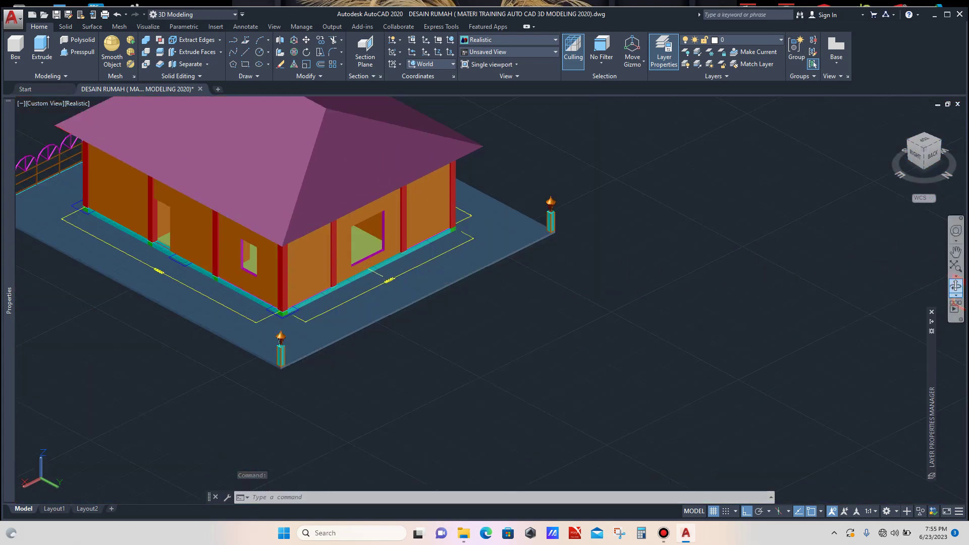
left_click(955, 285)
left_click_drag(212, 202, 470, 121)
scroll(331, 328, "down", 5)
scroll(470, 120, "up", 5)
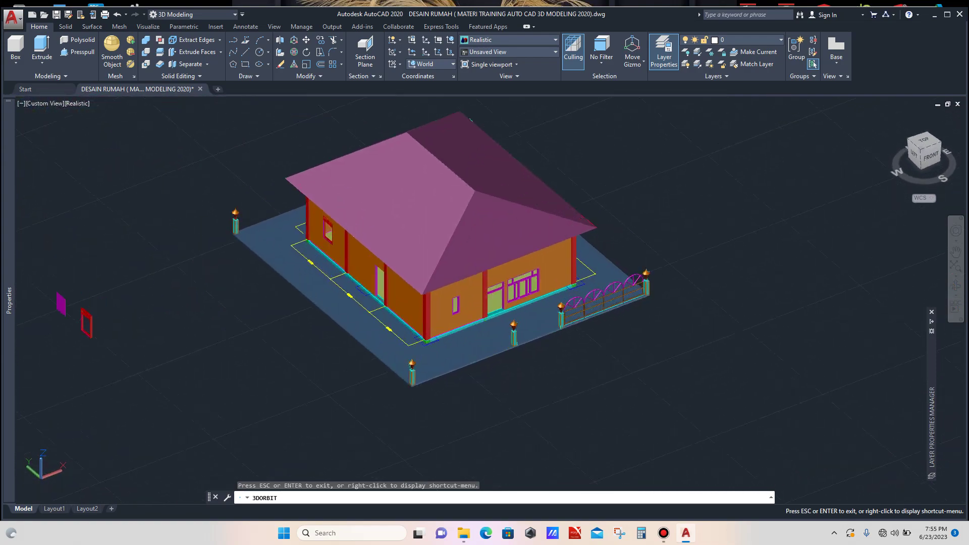
scroll(326, 232, "up", 3)
key("Escape")
scroll(354, 198, "up", 6)
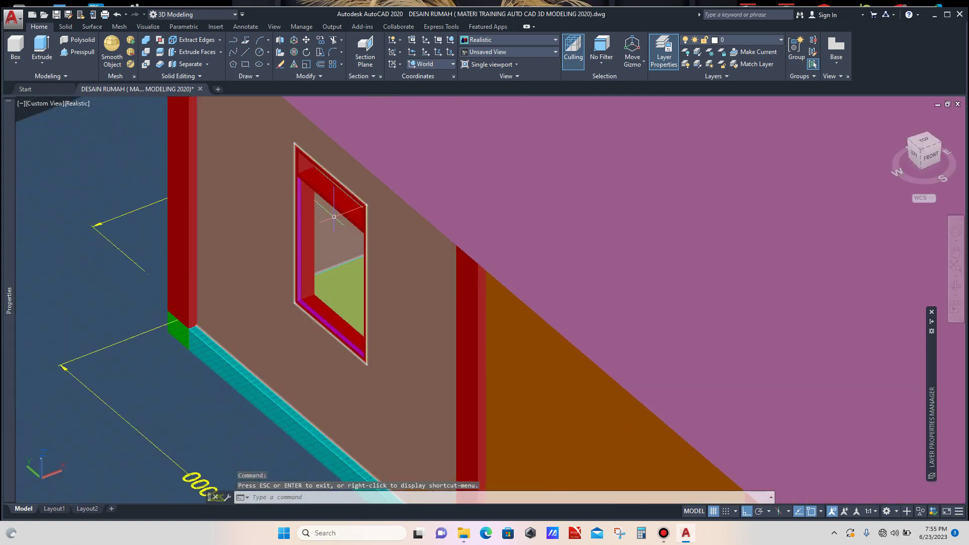
left_click(367, 183)
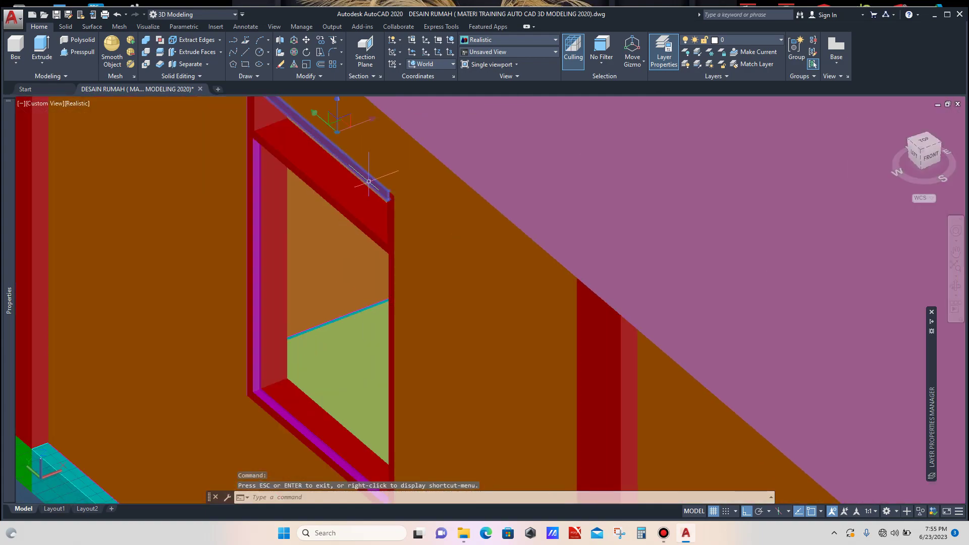
left_click(360, 197)
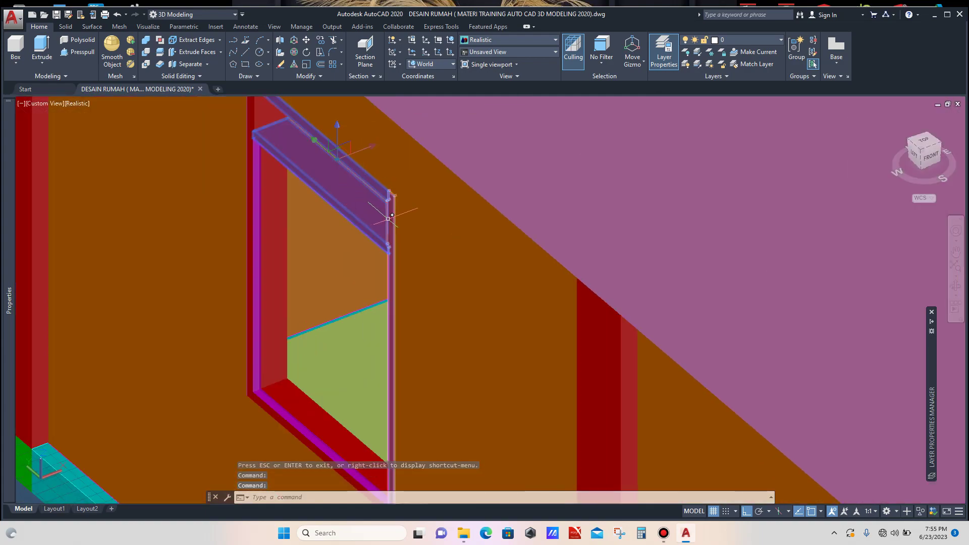
left_click(388, 219)
left_click(272, 217)
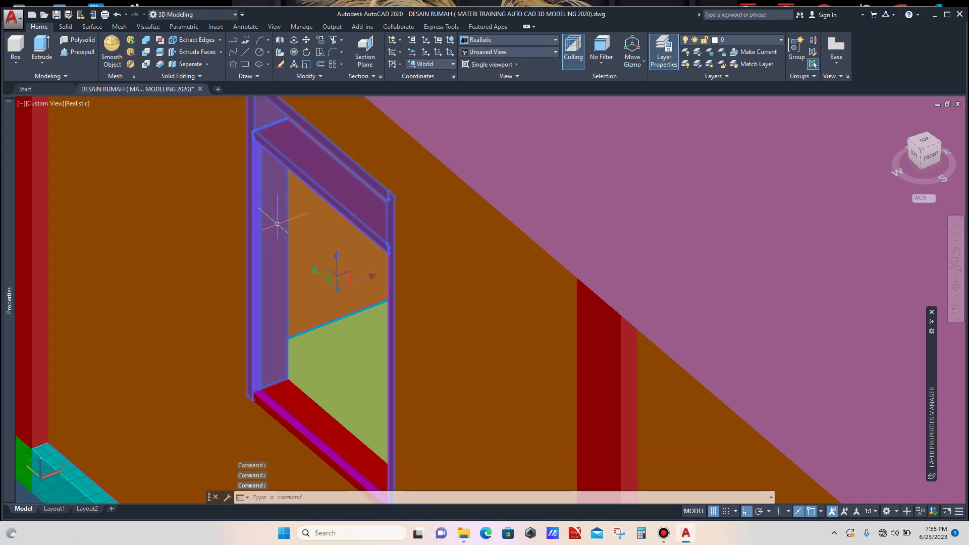
scroll(278, 234, "down", 2)
scroll(287, 298, "up", 2)
left_click(298, 341)
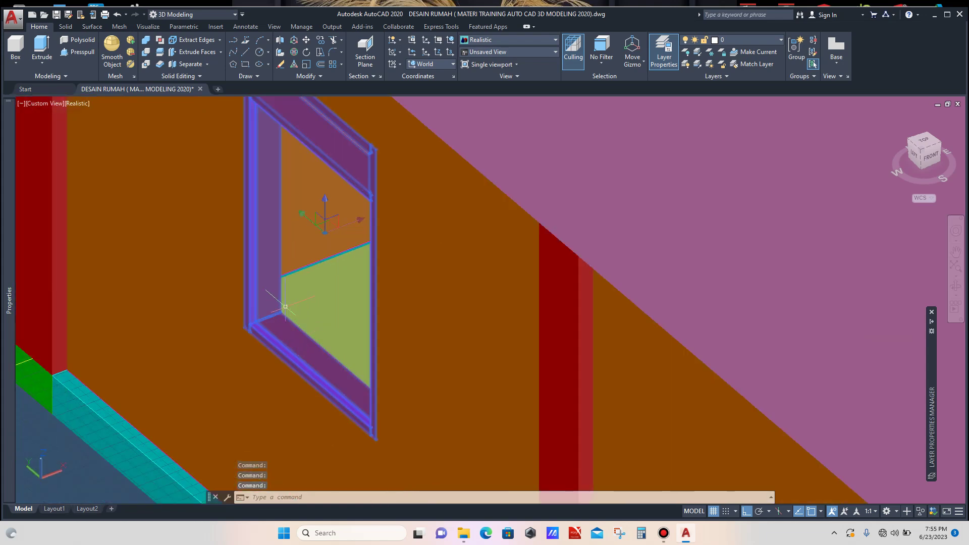
scroll(285, 306, "down", 10)
scroll(384, 366, "up", 4)
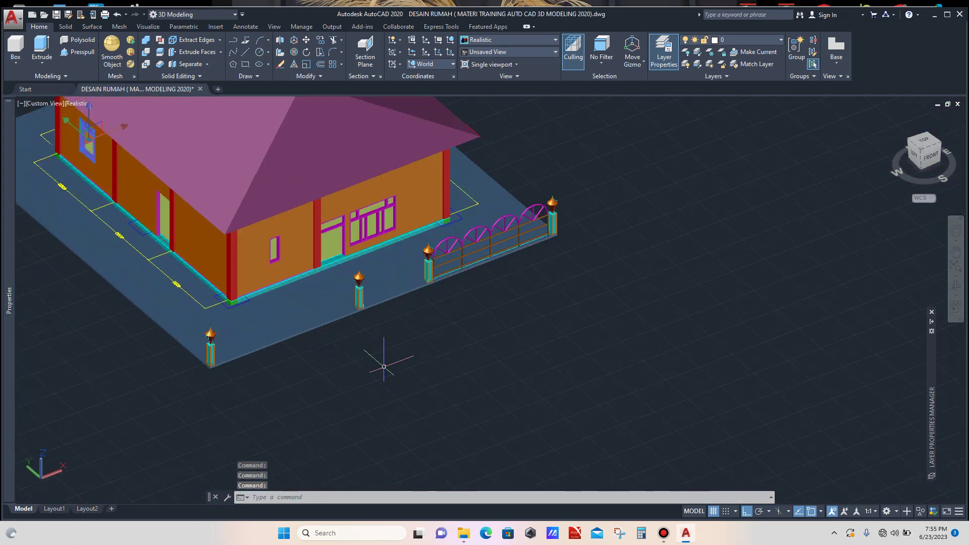
type("MI")
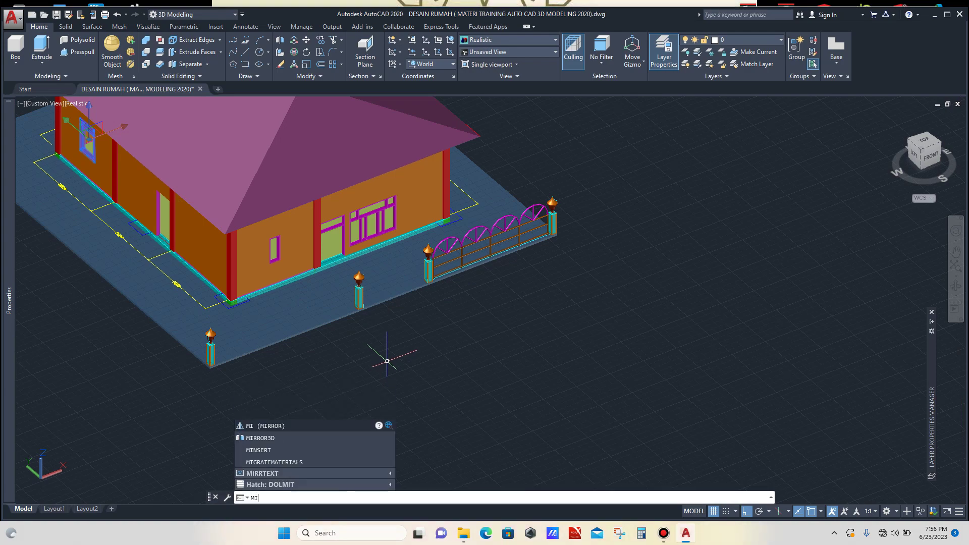
key("Down")
key("Return")
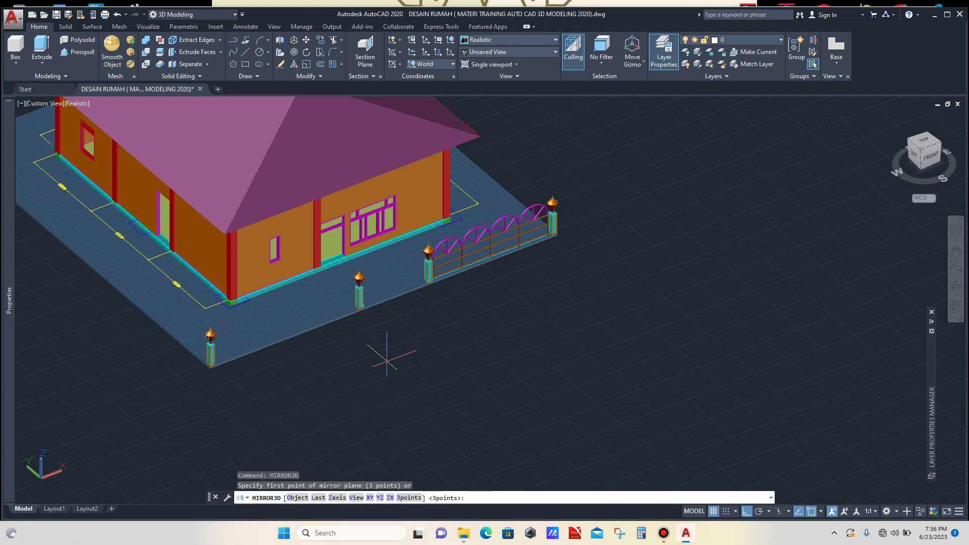
scroll(379, 323, "up", 5)
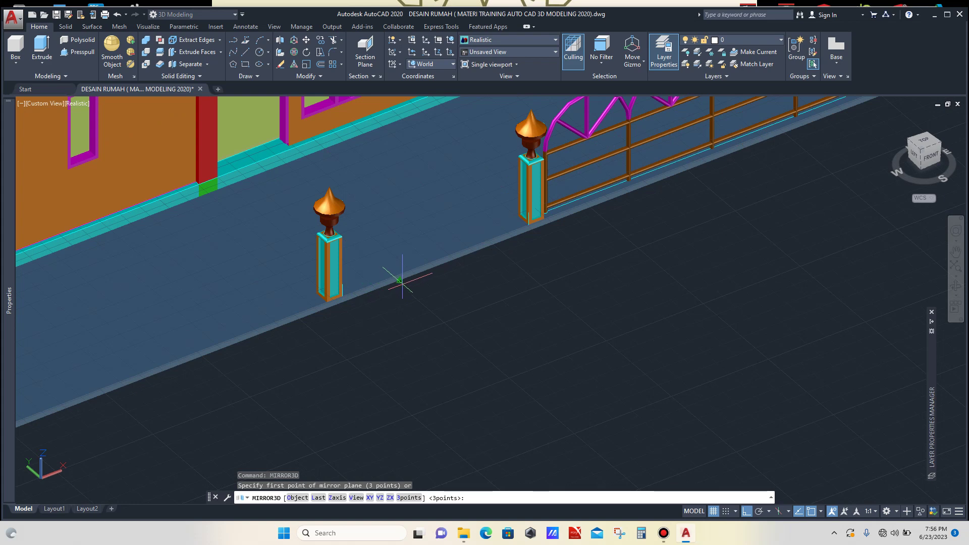
left_click(398, 280)
scroll(426, 303, "down", 4)
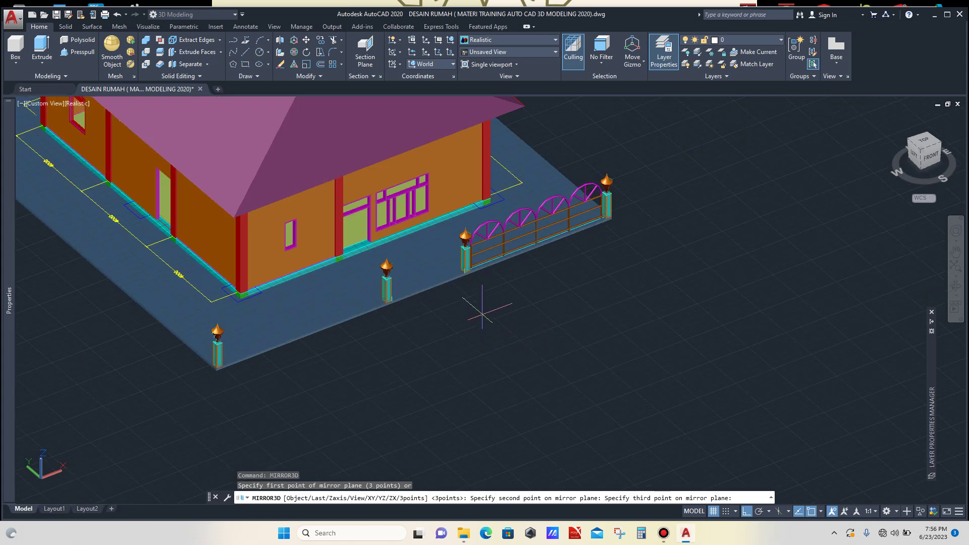
left_click(482, 314)
left_click(482, 314)
key("Return")
scroll(584, 311, "down", 4)
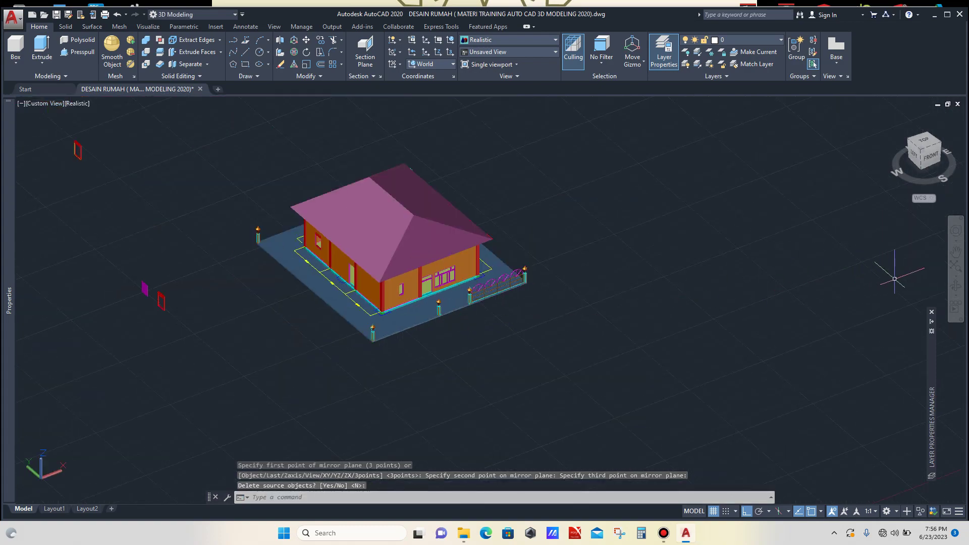
Step: Examine how the mirrored frame and its rebate sit in the right wall's window opening
left_click(955, 286)
left_click_drag(404, 258, 432, 249)
scroll(433, 249, "up", 3)
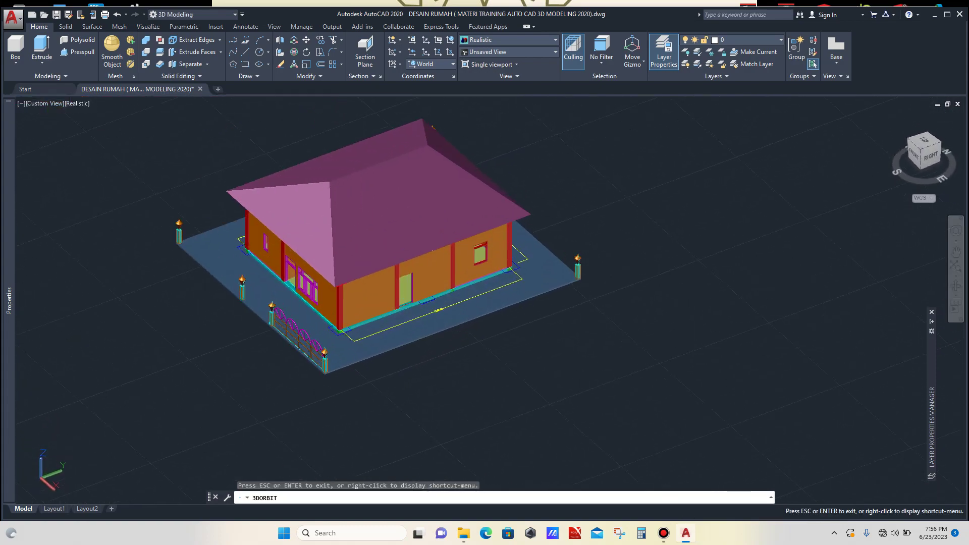
scroll(433, 250, "up", 7)
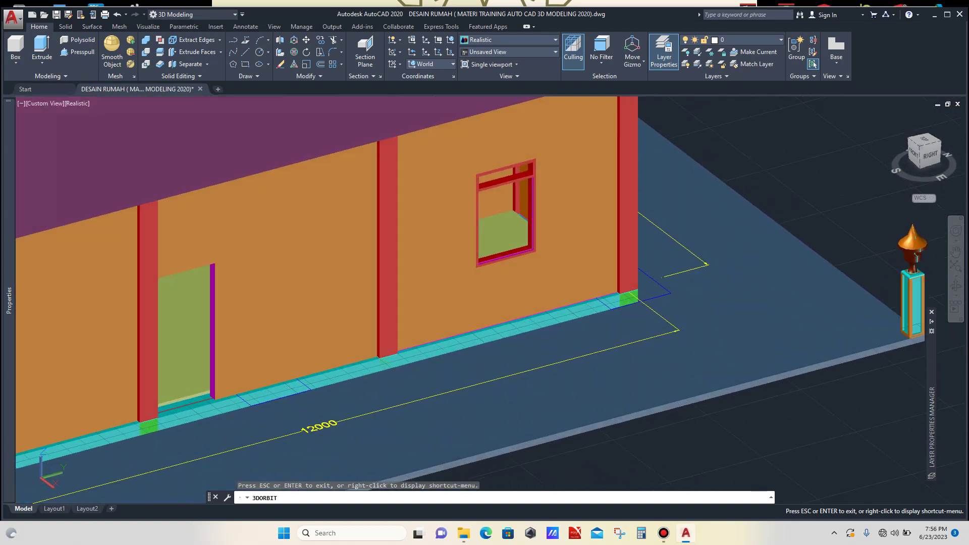
scroll(505, 251, "up", 8)
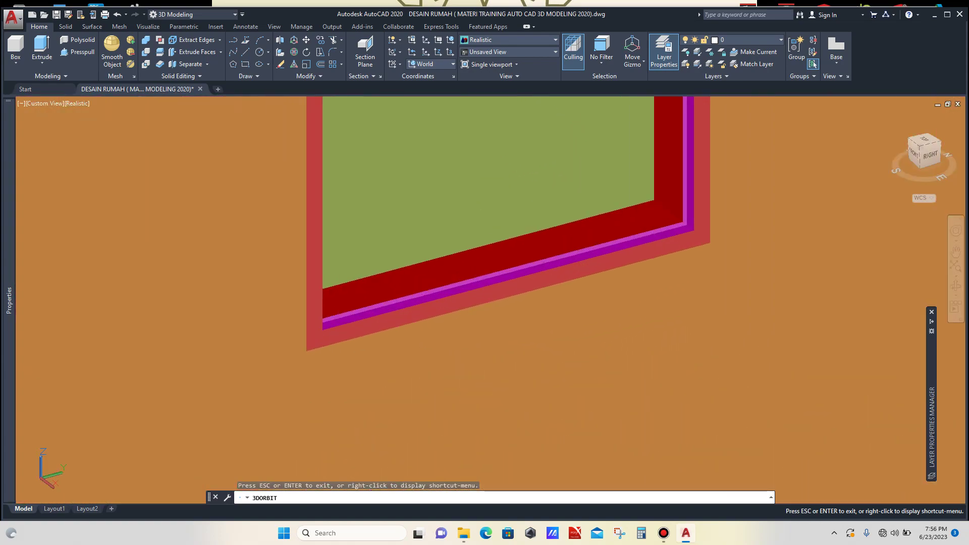
scroll(505, 251, "down", 10)
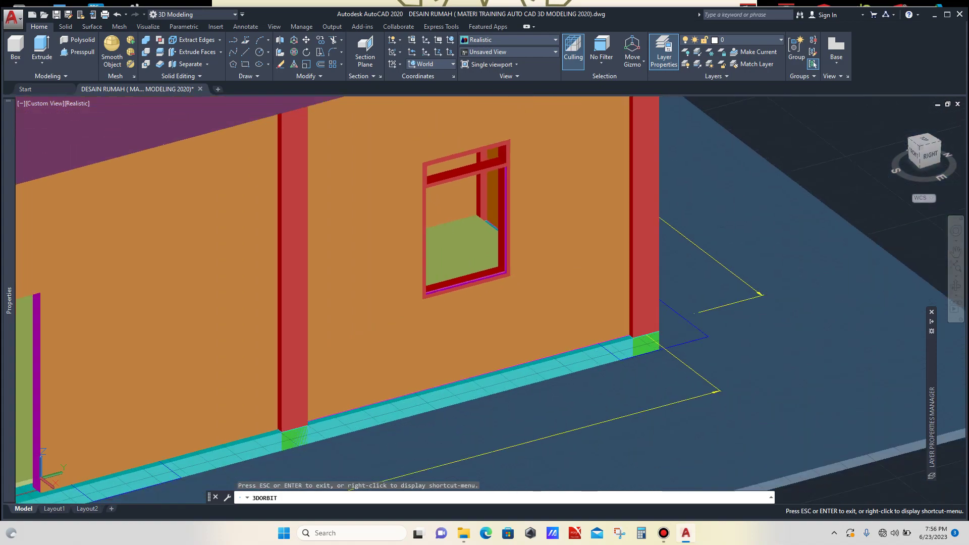
scroll(510, 294, "down", 3)
Step: Delete the leftover magenta solid standing beside the separate red frame outside the house
left_click_drag(510, 294, 732, 241)
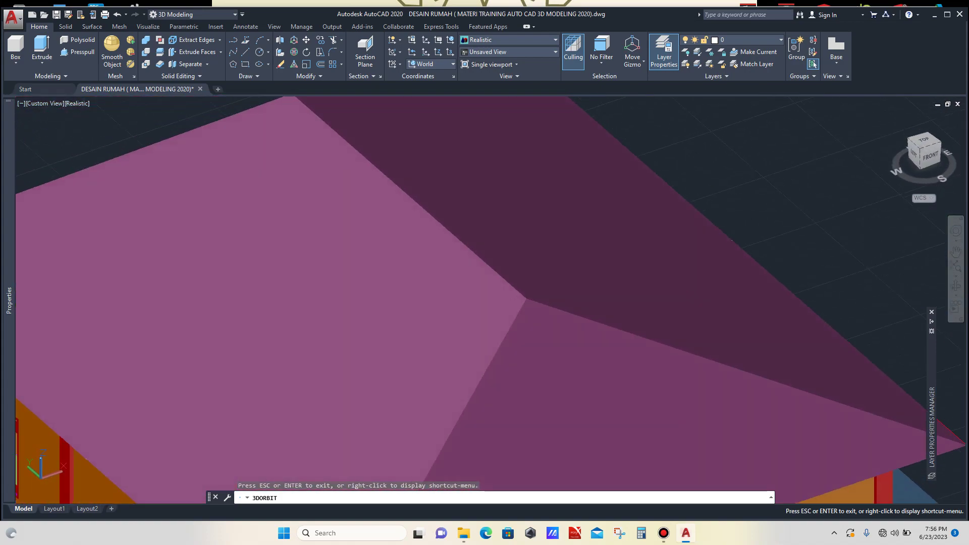
scroll(553, 268, "down", 10)
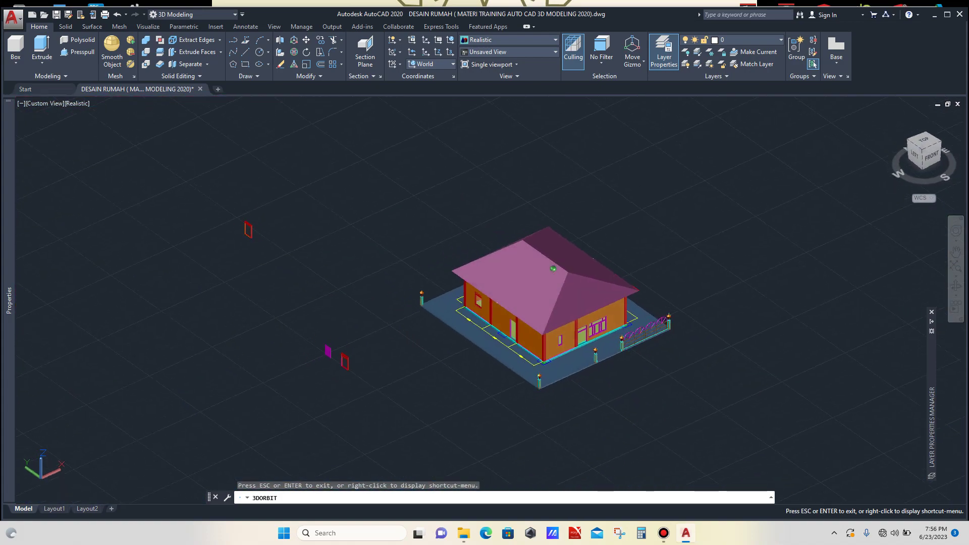
scroll(553, 269, "down", 3)
scroll(553, 269, "up", 2)
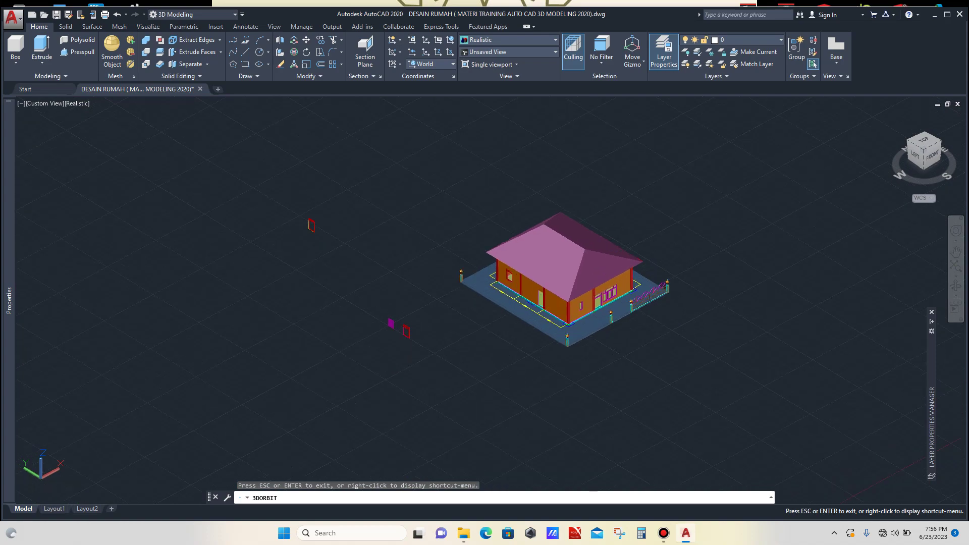
key("Escape")
scroll(404, 303, "up", 5)
left_click(410, 298)
left_click(371, 357)
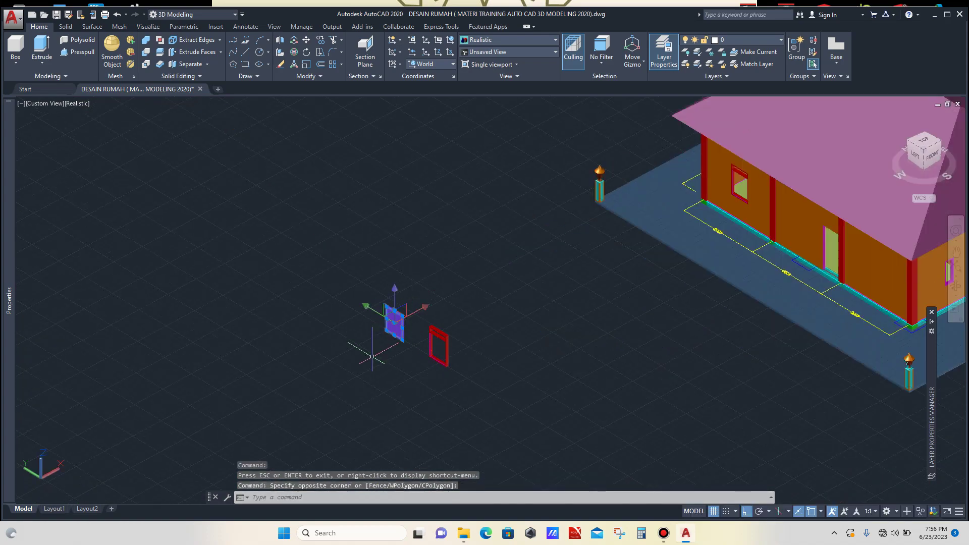
key("Delete")
scroll(486, 297, "down", 4)
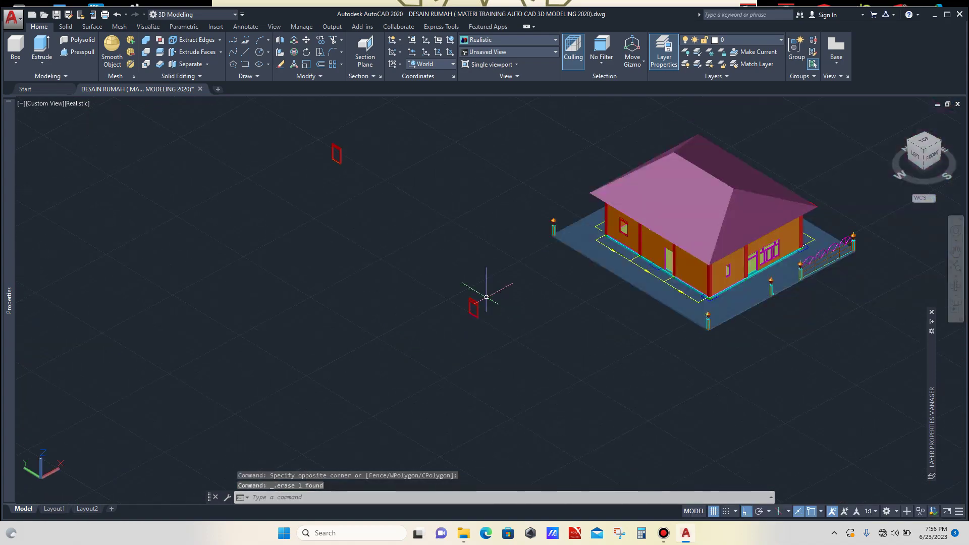
Step: Move the five members of the separate red frame along the Y axis, away from their modelling spot towards the other spare frame
scroll(478, 310, "up", 6)
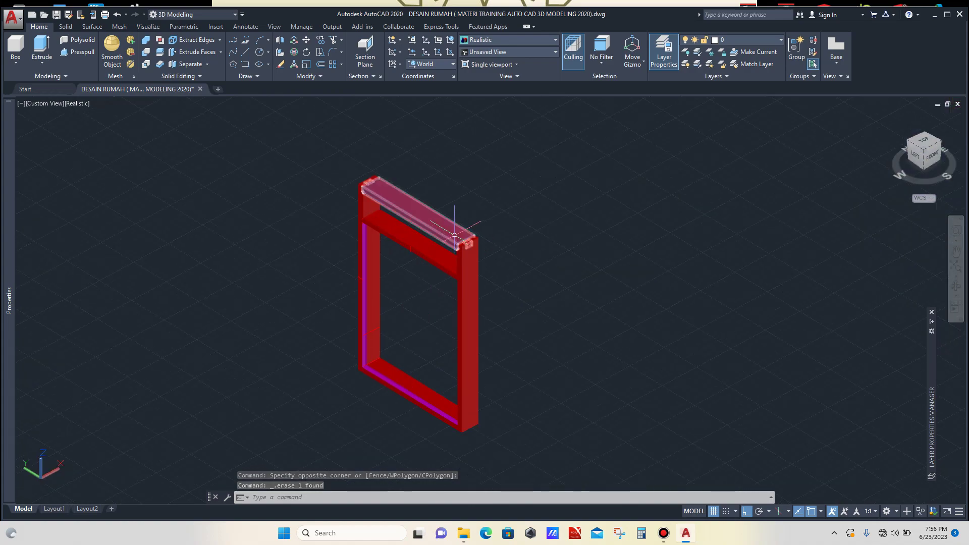
left_click(447, 249)
left_click(447, 249)
left_click(467, 313)
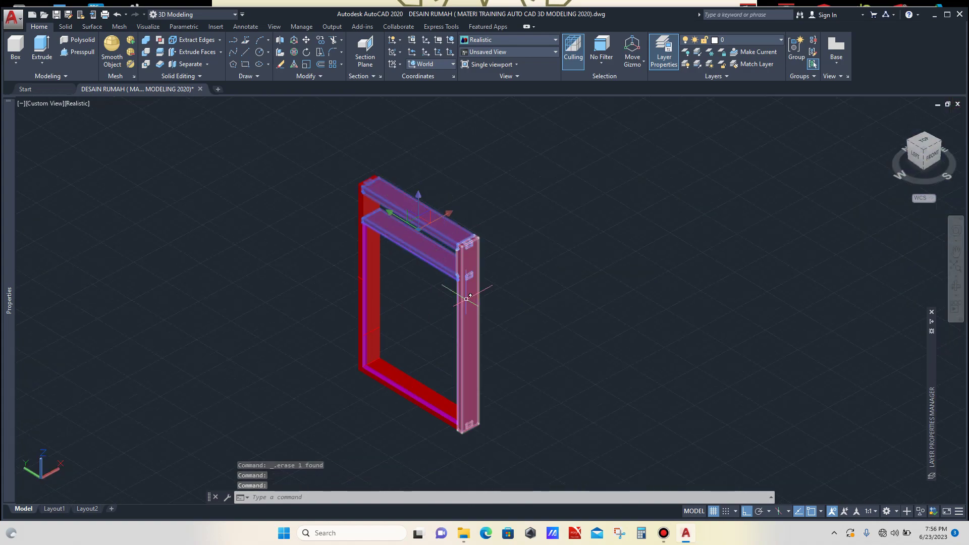
left_click(373, 272)
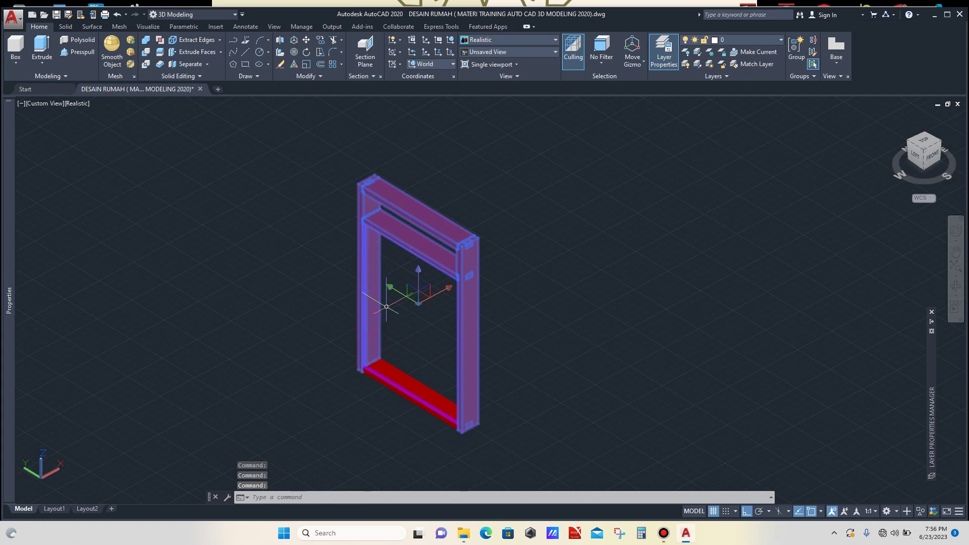
left_click(409, 374)
scroll(454, 348, "down", 8)
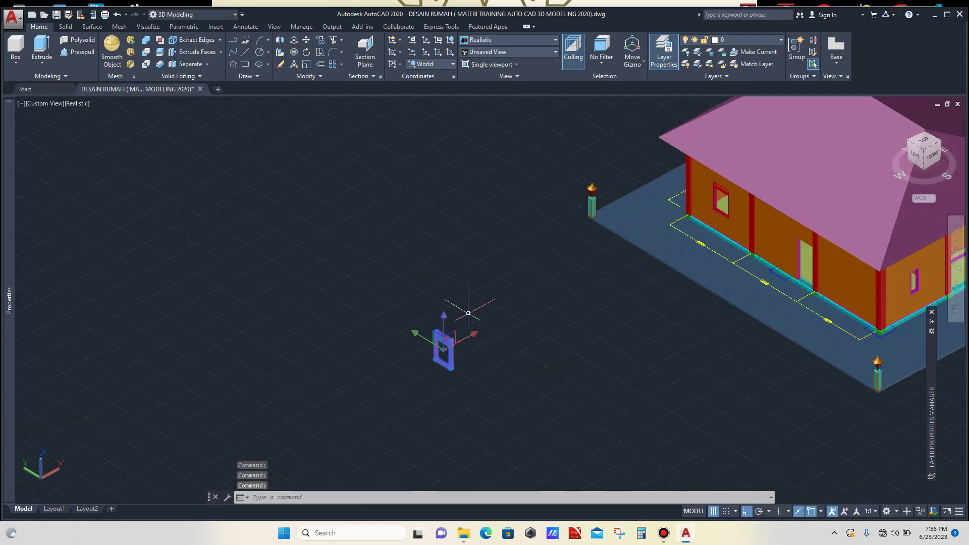
type("M")
key("Return")
scroll(469, 310, "down", 5)
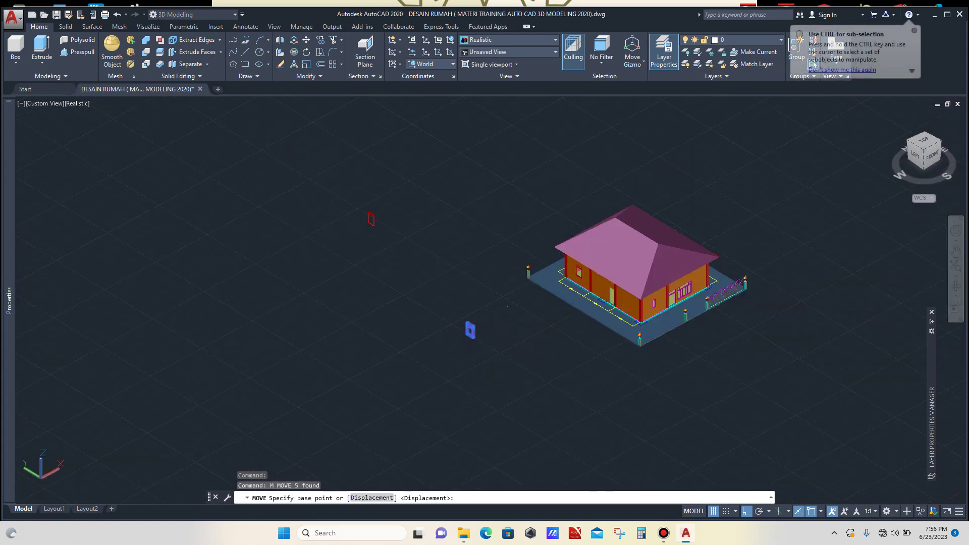
left_click(530, 354)
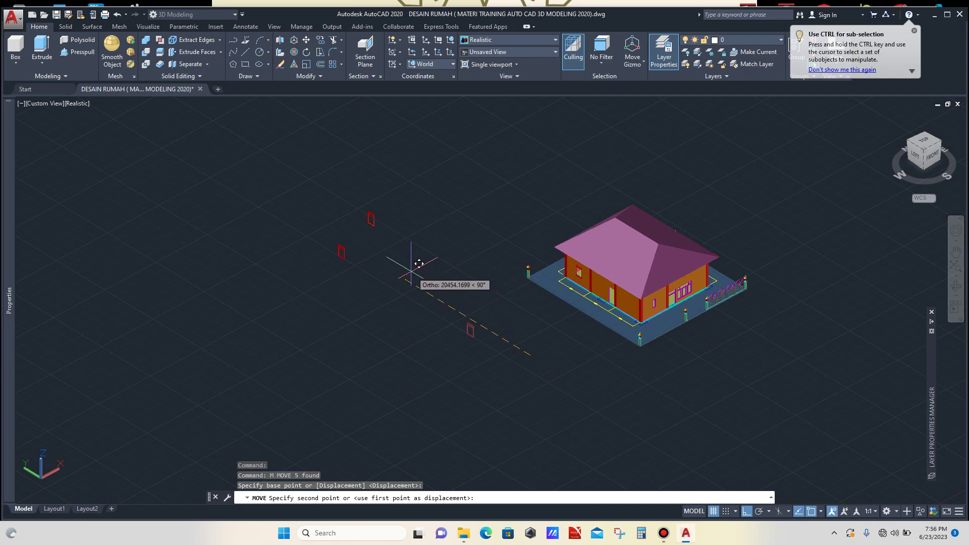
left_click(393, 262)
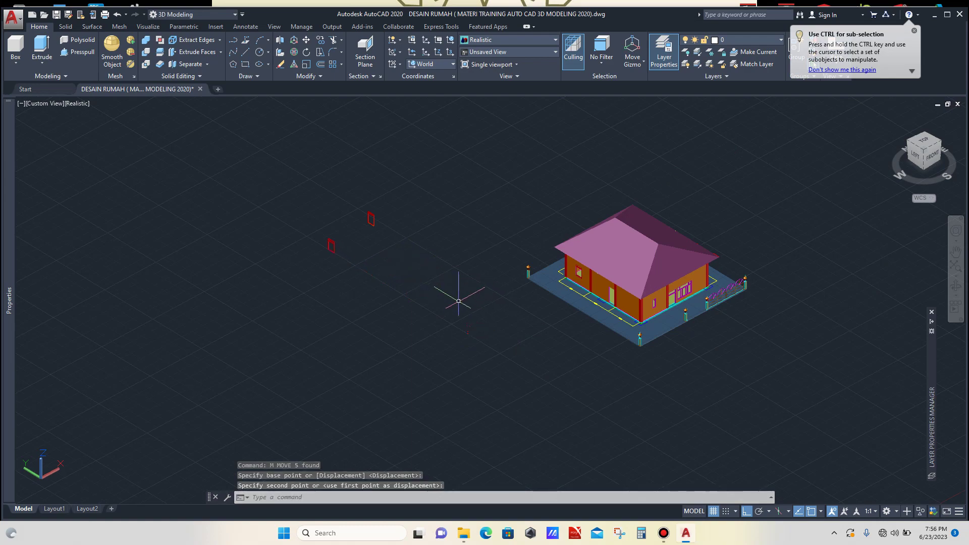
Step: Delete the small leftover solids remaining at the moved frame's former location
scroll(454, 298, "up", 6)
left_click(501, 259)
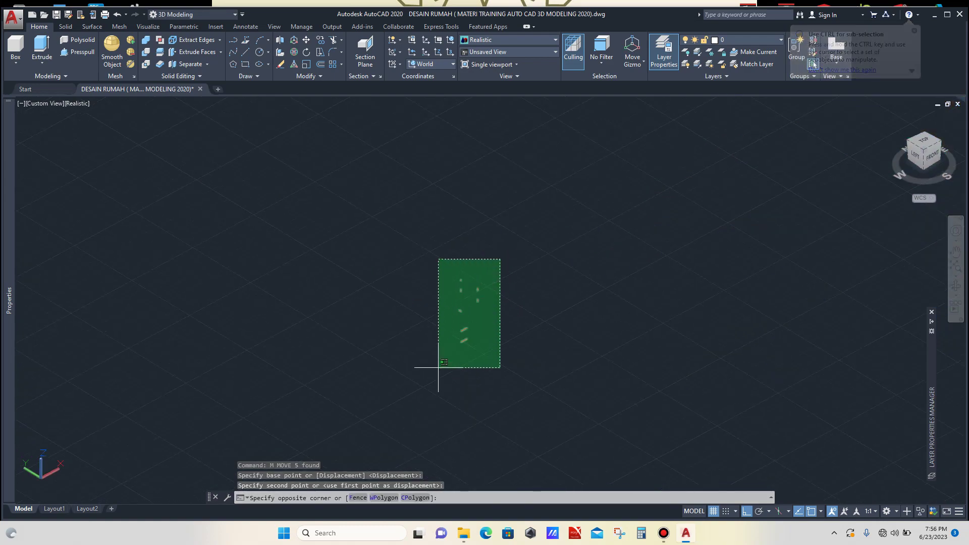
left_click(438, 390)
key("Delete")
scroll(471, 339, "down", 5)
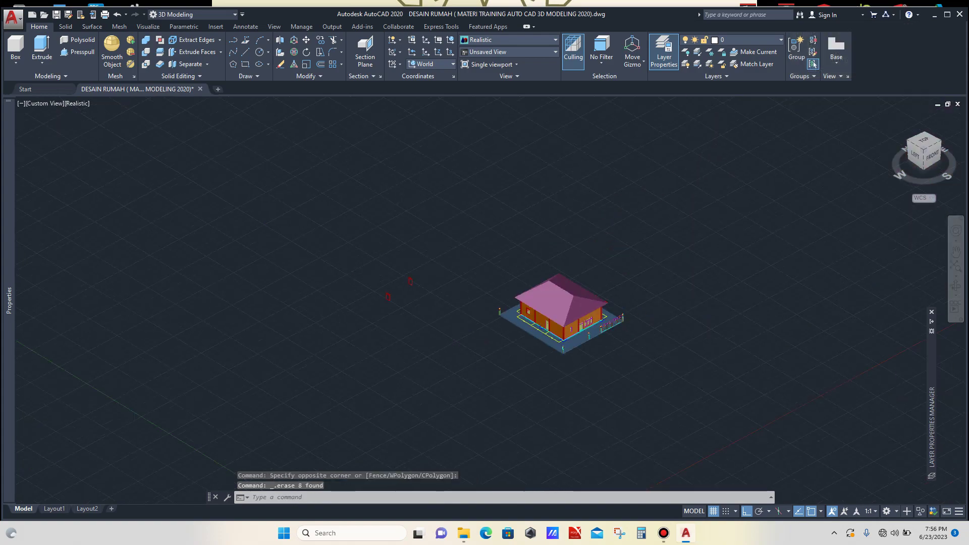
Step: Delete the spare window frame standing nearer to the house, keeping the other one
scroll(406, 277, "up", 8)
scroll(417, 263, "up", 2)
left_click(453, 249)
left_click(391, 368)
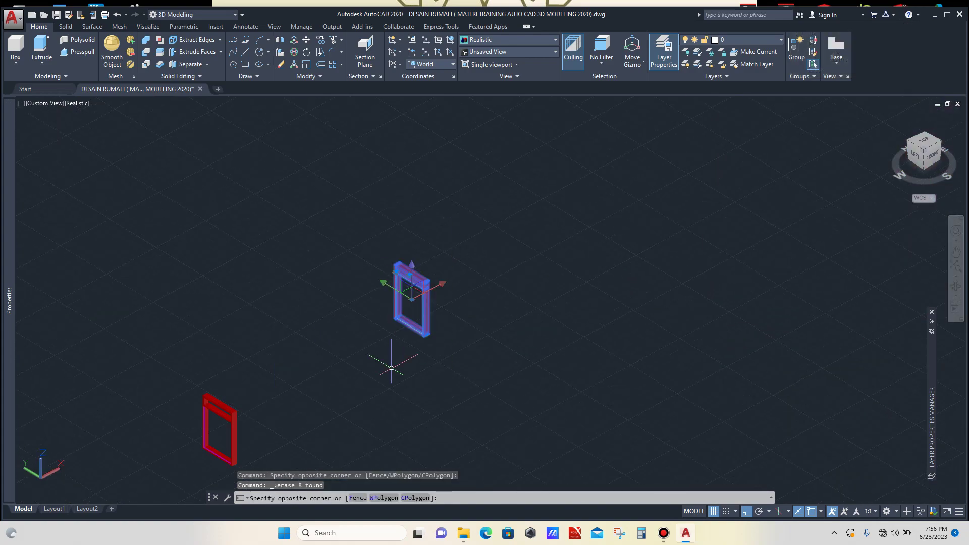
key("Delete")
scroll(411, 293, "down", 5)
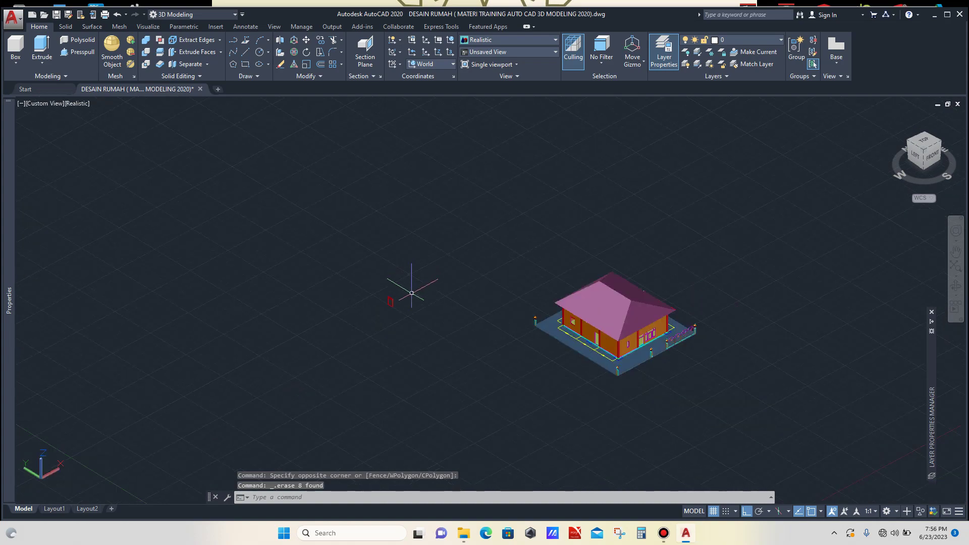
Step: Examine the house from several sides, its side-wall window up close, and the remaining separate window frame
scroll(406, 308, "up", 3)
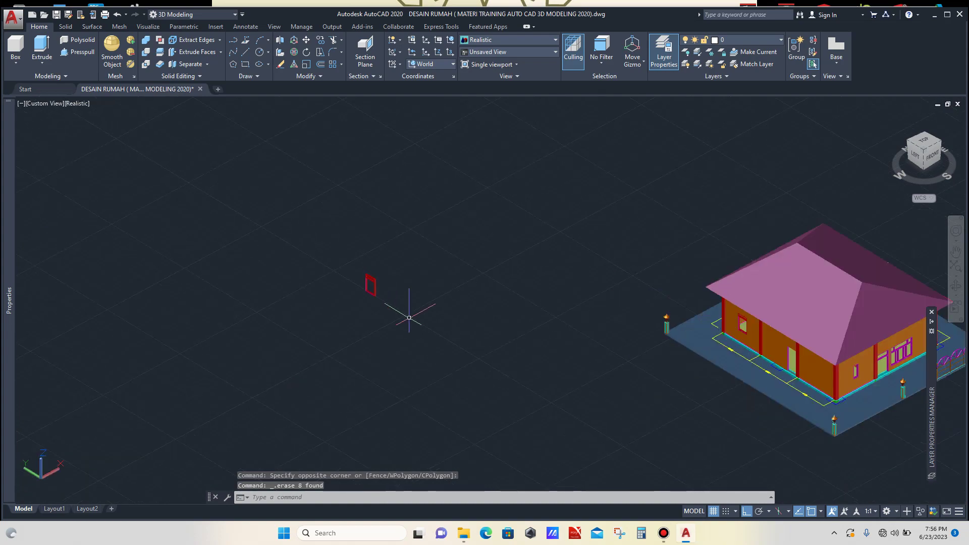
scroll(393, 303, "down", 2)
scroll(395, 306, "down", 2)
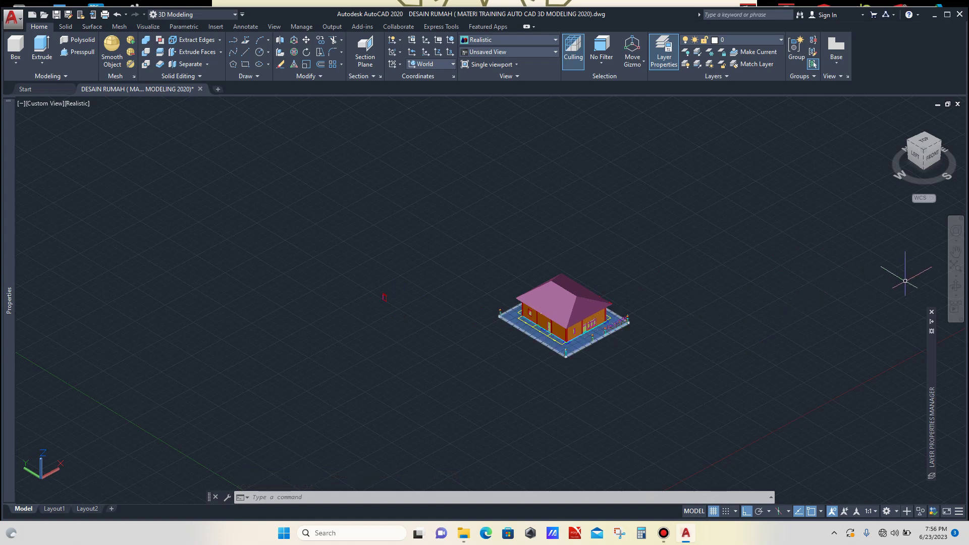
middle_click_drag(571, 322, 424, 357, "shift")
scroll(543, 330, "up", 5)
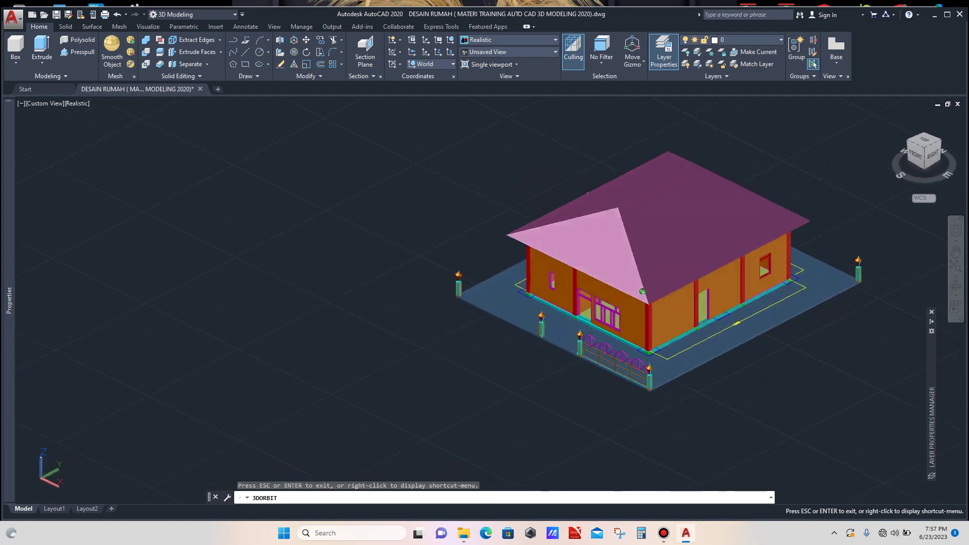
scroll(777, 268, "up", 10)
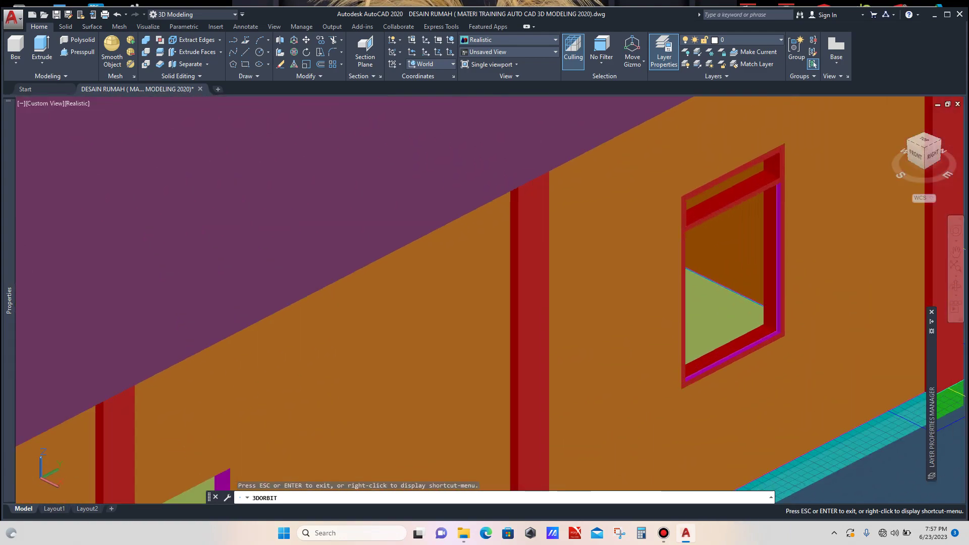
middle_click_drag(551, 313, 508, 259, "shift")
scroll(550, 313, "down", 10)
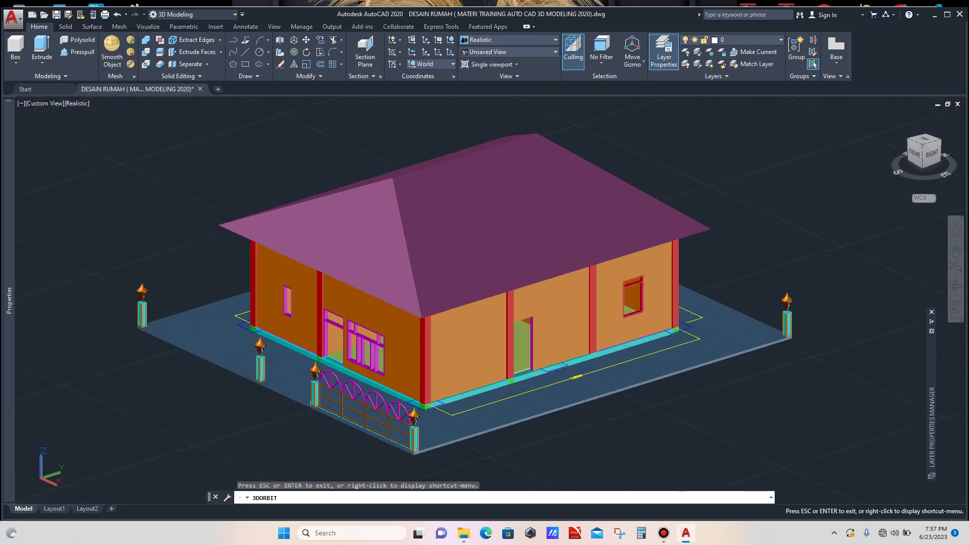
scroll(539, 323, "down", 5)
middle_click_drag(539, 323, 414, 302, "shift")
left_click_drag(540, 346, 582, 351)
scroll(583, 351, "down", 3)
scroll(303, 322, "up", 8)
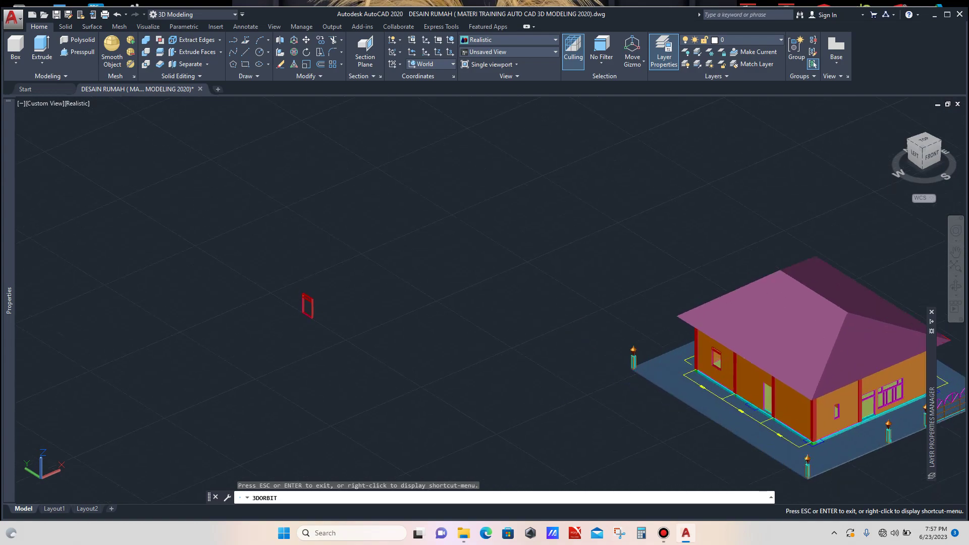
scroll(285, 267, "up", 5)
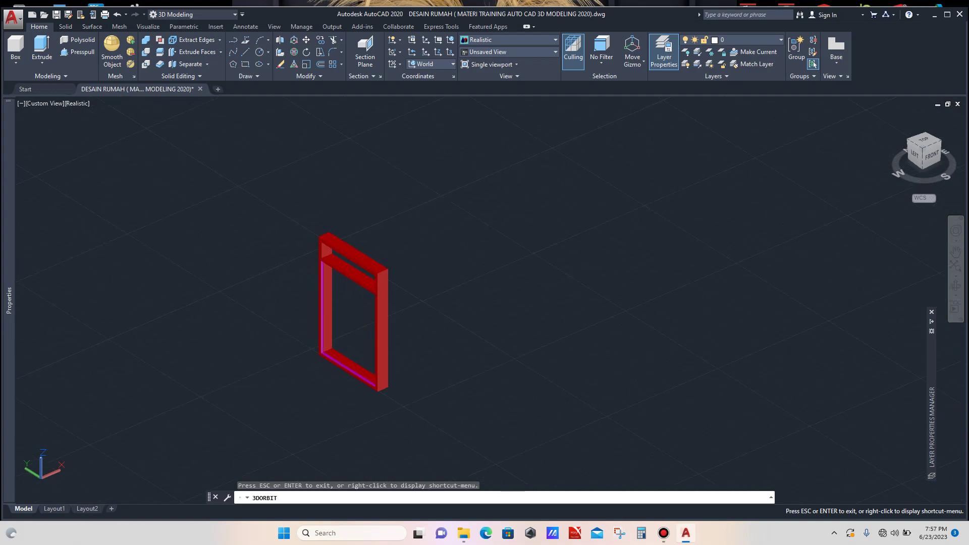
scroll(333, 312, "down", 1)
key("Escape")
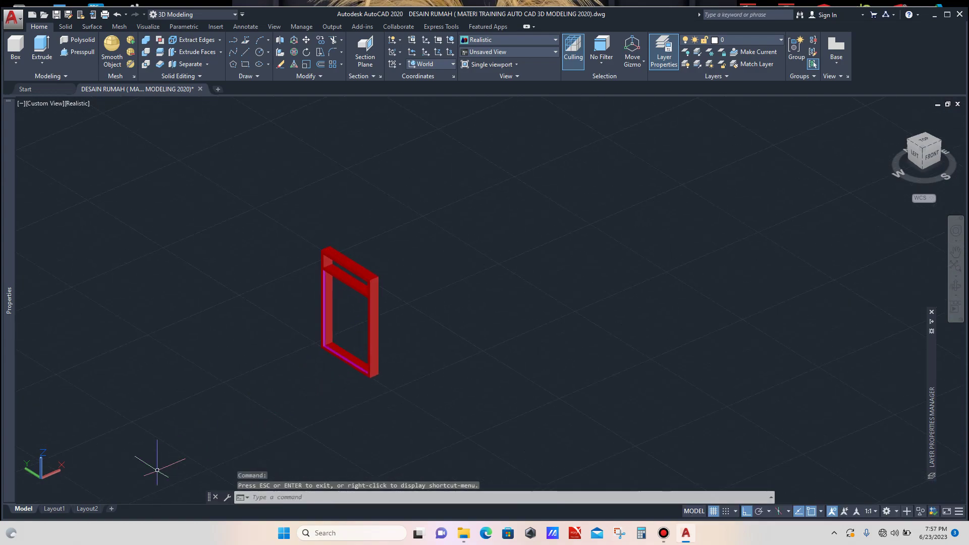
Step: In Layout1, move all the window dimensions off the sheet into the empty space to its right
left_click(54, 508)
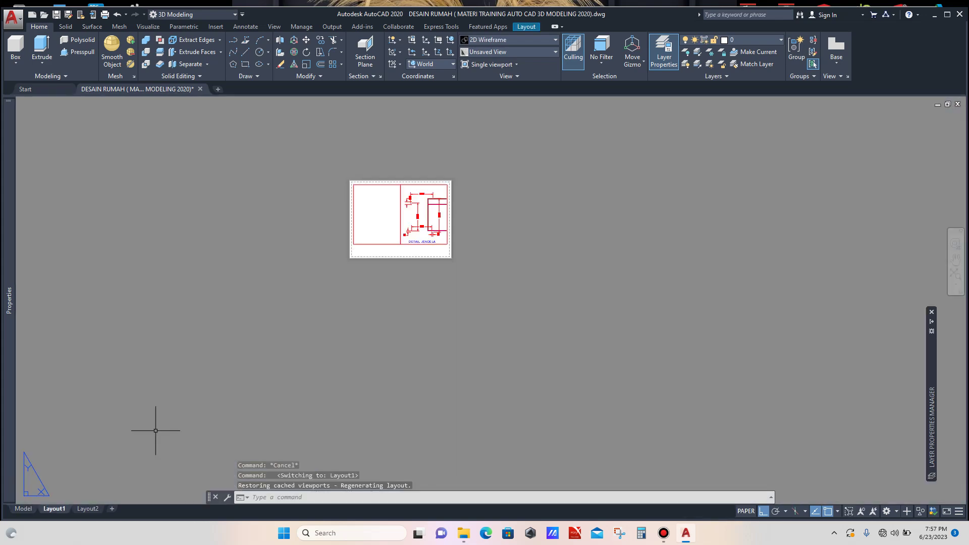
scroll(409, 193, "up", 3)
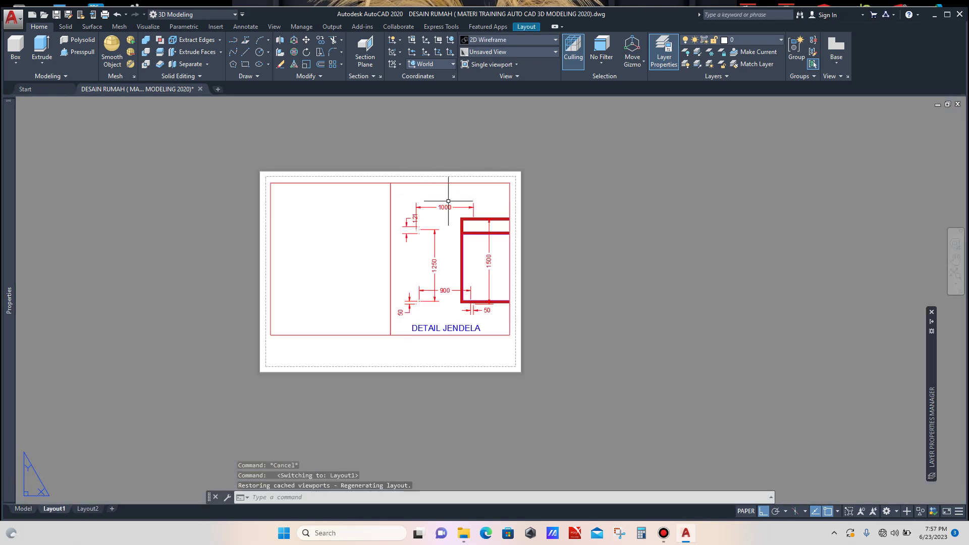
left_click(489, 197)
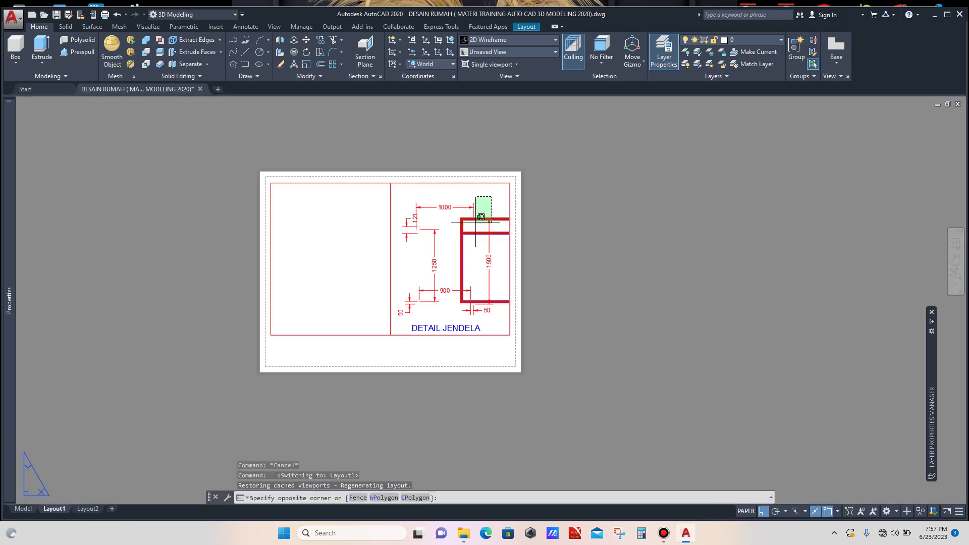
left_click(407, 312)
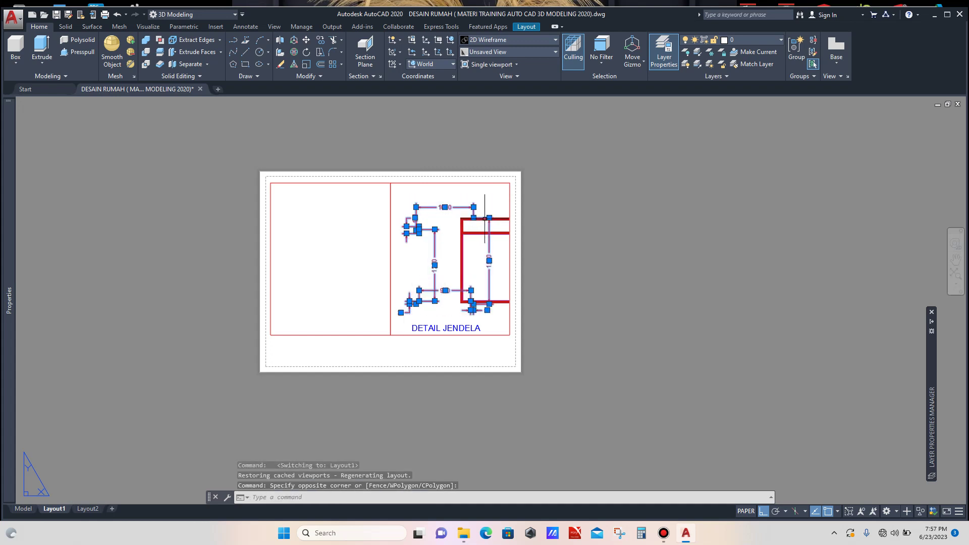
type("m")
key("Return")
scroll(572, 261, "down", 1)
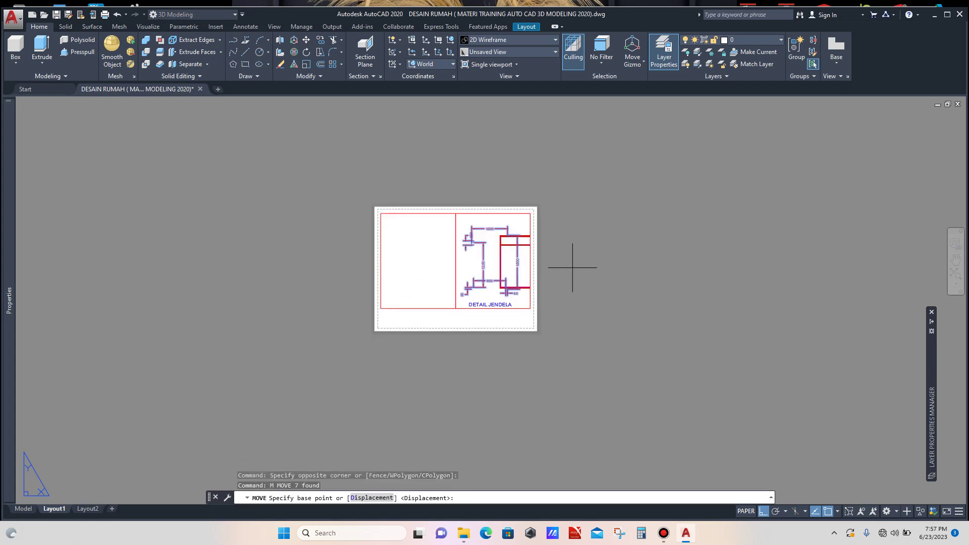
left_click(580, 265)
left_click(696, 249)
scroll(489, 244, "up", 2)
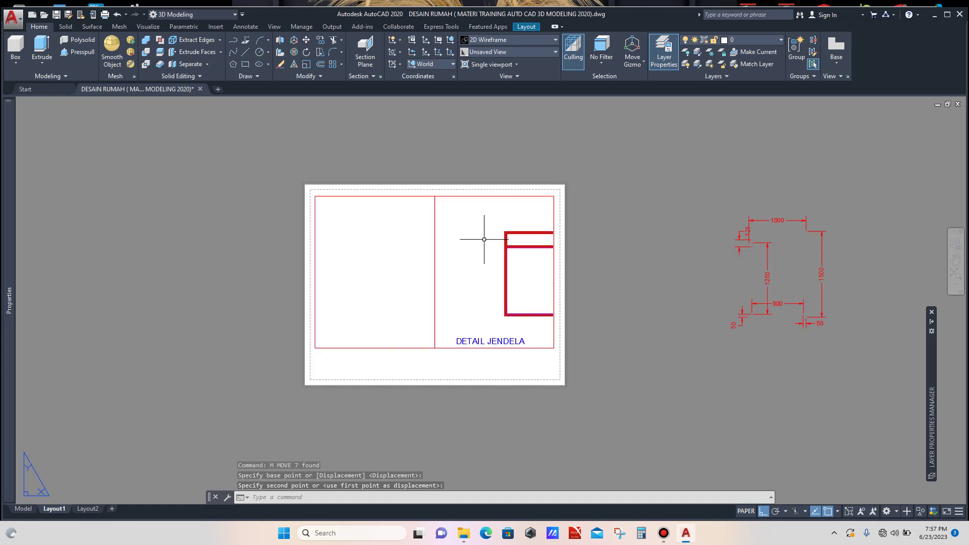
Step: Check the boundaries of the two viewports on the Layout1 sheet
scroll(434, 212, "up", 1)
left_click(425, 187)
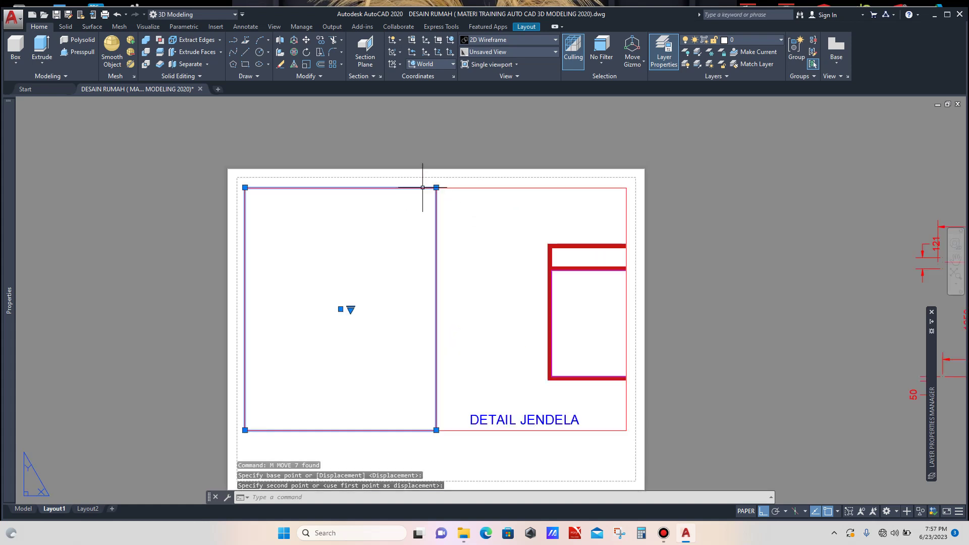
key("Escape")
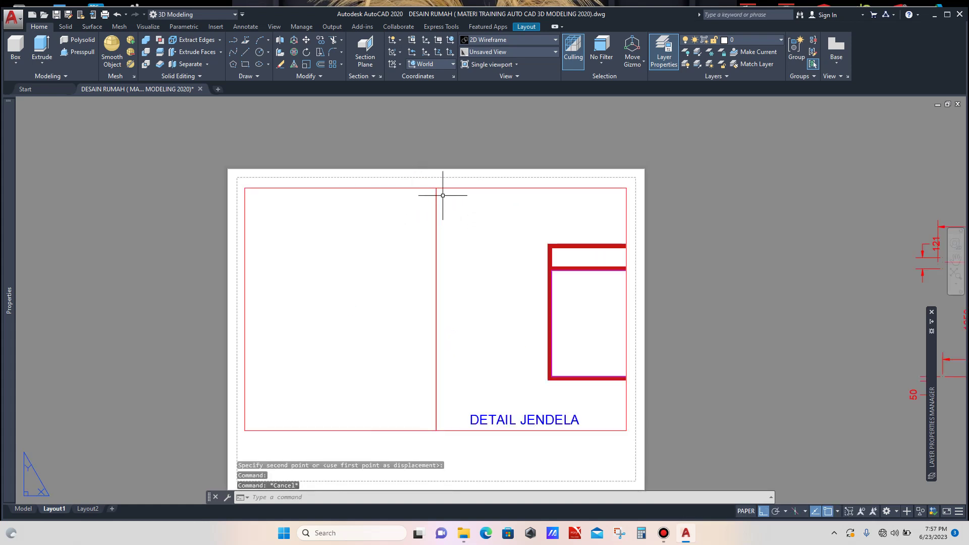
left_click(453, 187)
scroll(481, 229, "down", 2)
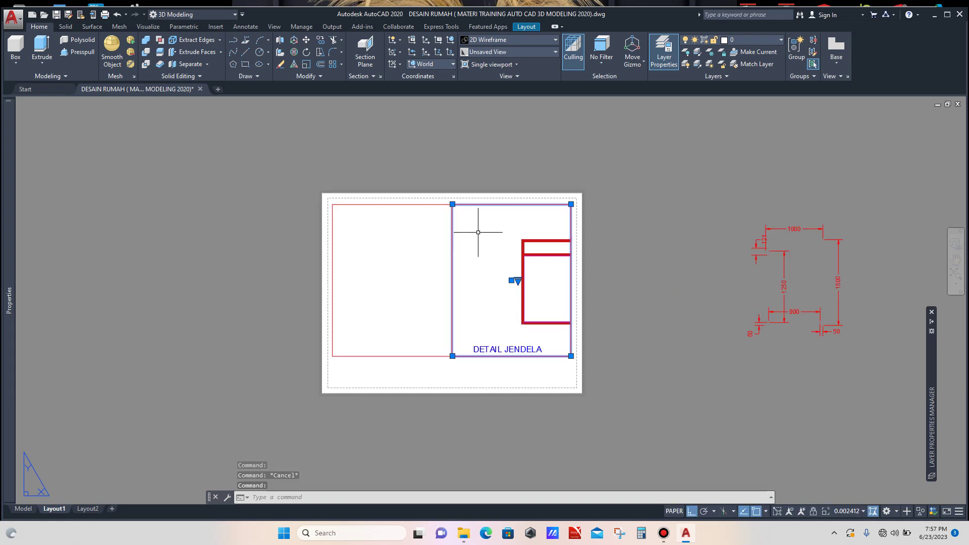
key("Escape")
scroll(489, 235, "down", 2)
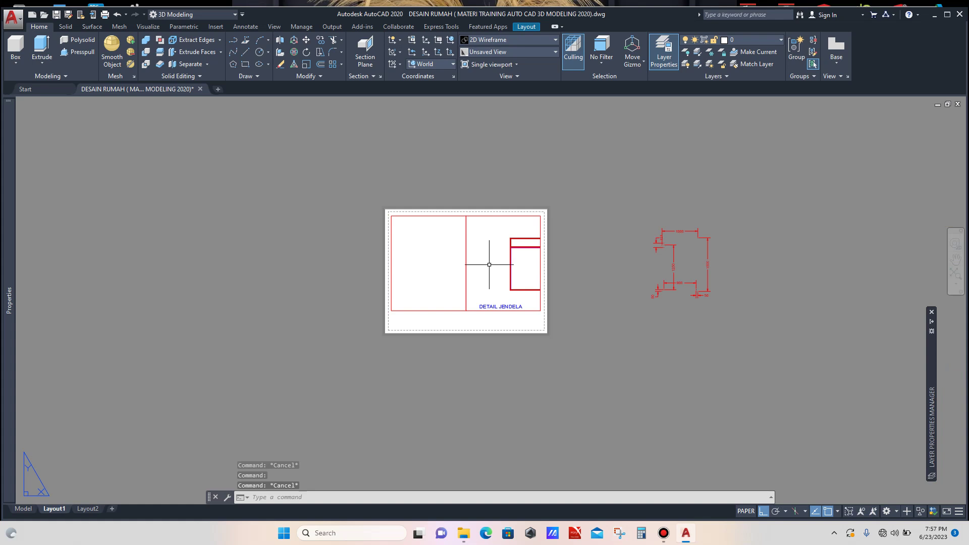
scroll(489, 264, "up", 2)
scroll(426, 251, "up", 1)
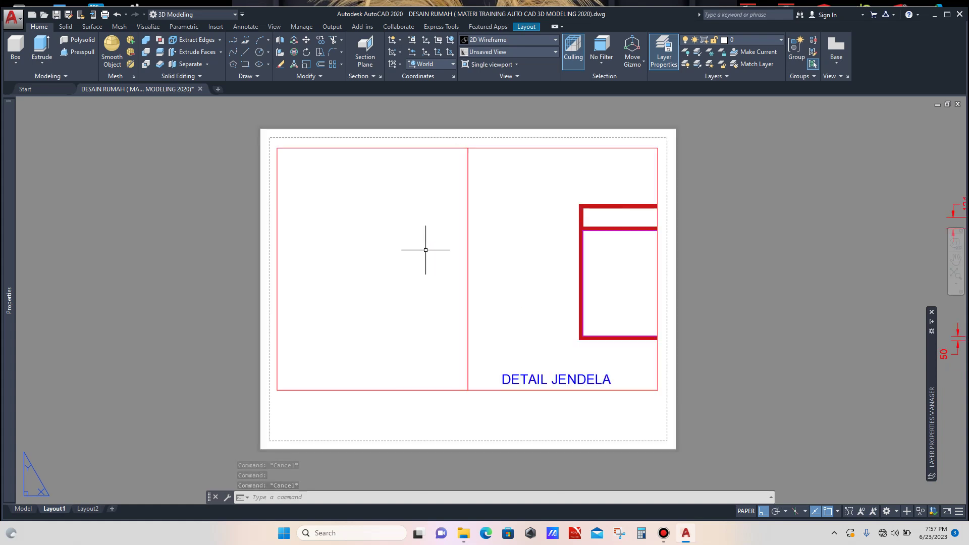
scroll(425, 249, "down", 2)
scroll(424, 234, "up", 2)
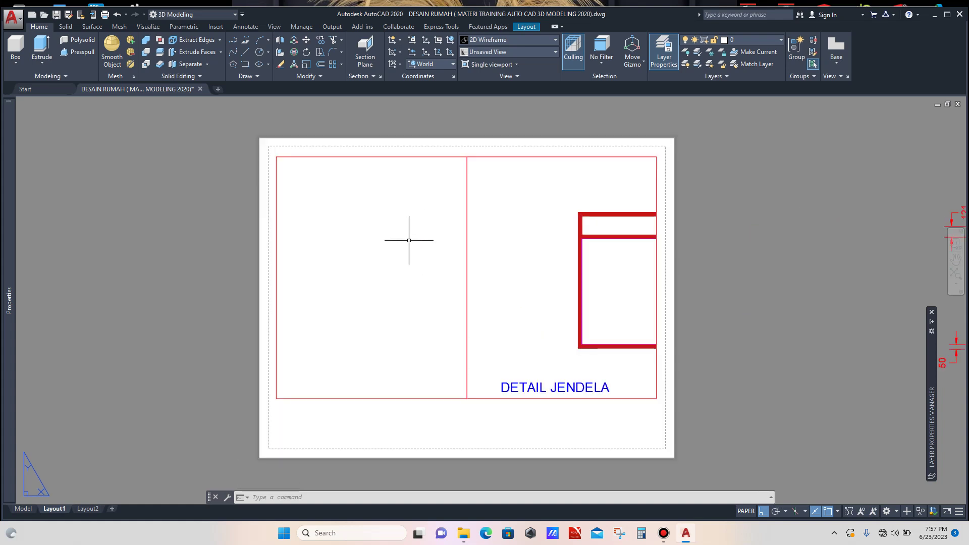
Step: Activate the empty viewport and scale its view until the whole 3D window frame fills it
double_click(373, 251)
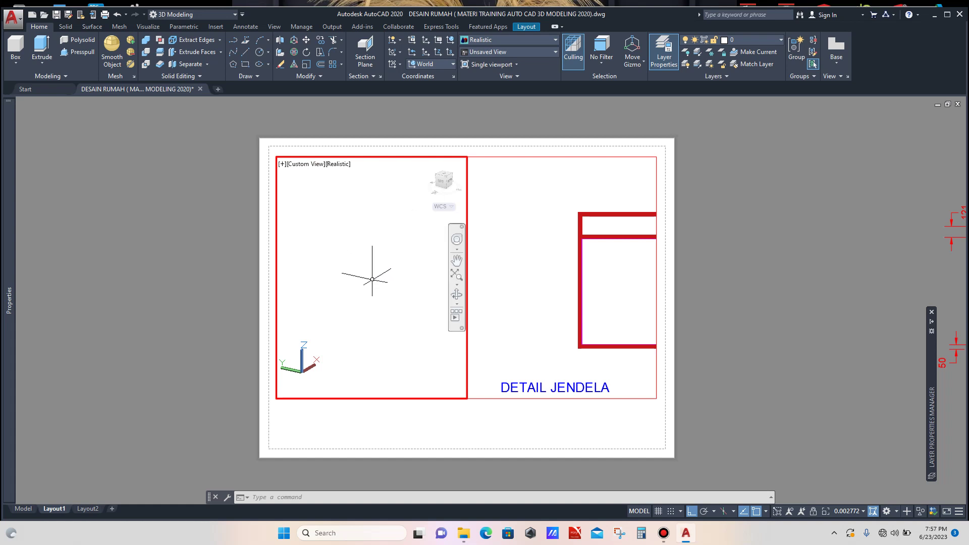
scroll(372, 279, "down", 10)
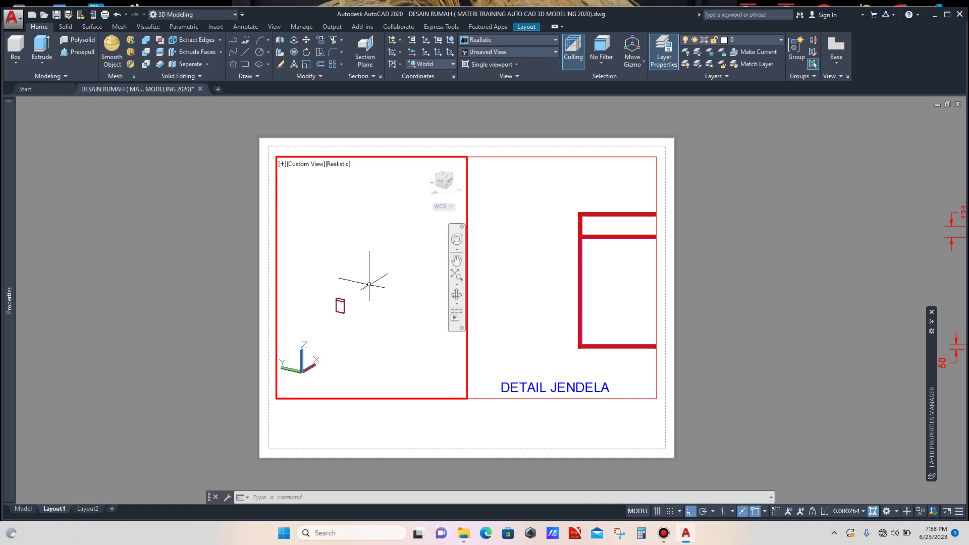
scroll(369, 284, "down", 4)
scroll(359, 293, "up", 10)
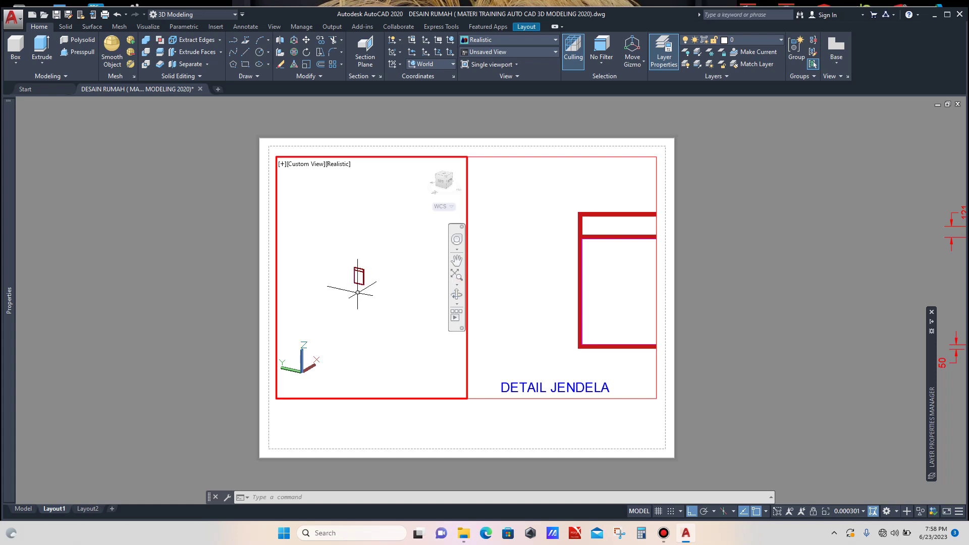
scroll(362, 289, "up", 3)
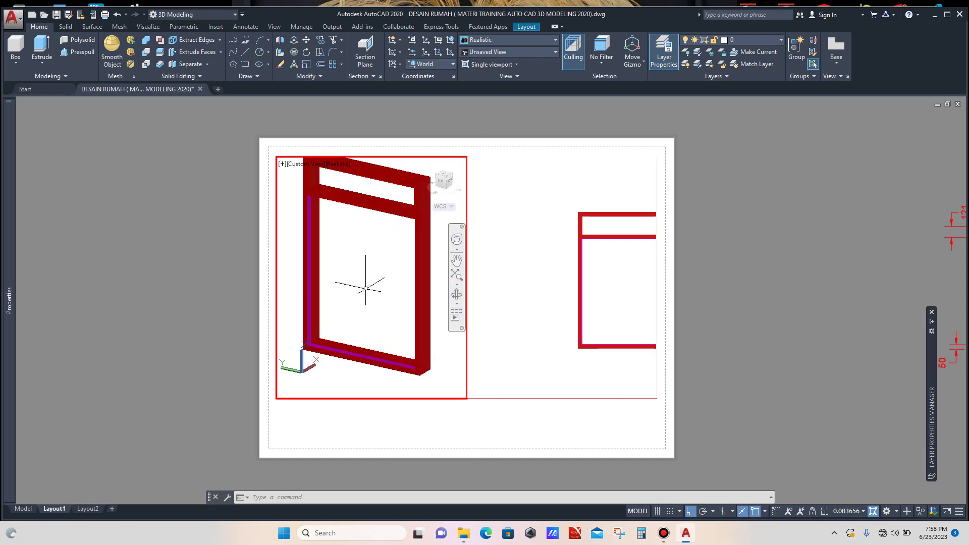
scroll(366, 288, "down", 1)
scroll(367, 288, "up", 3)
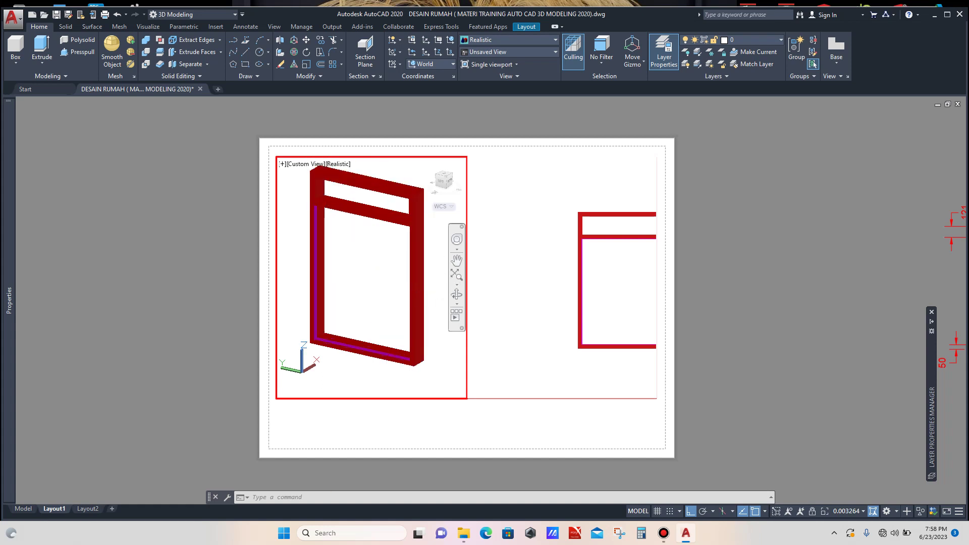
Step: Orbit the 3D window frame slightly inside its viewport and return to paper space
left_click(457, 294)
left_click_drag(368, 253, 366, 254)
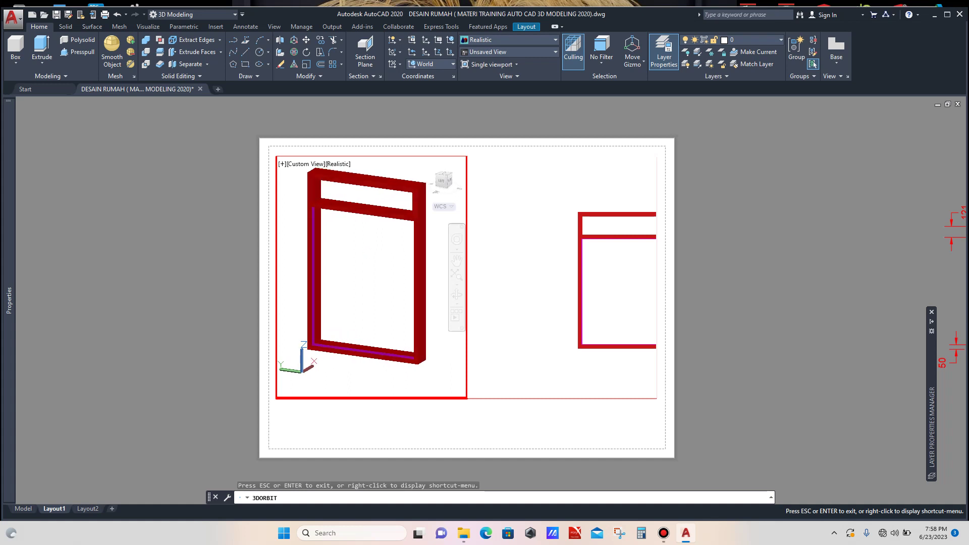
key("Escape")
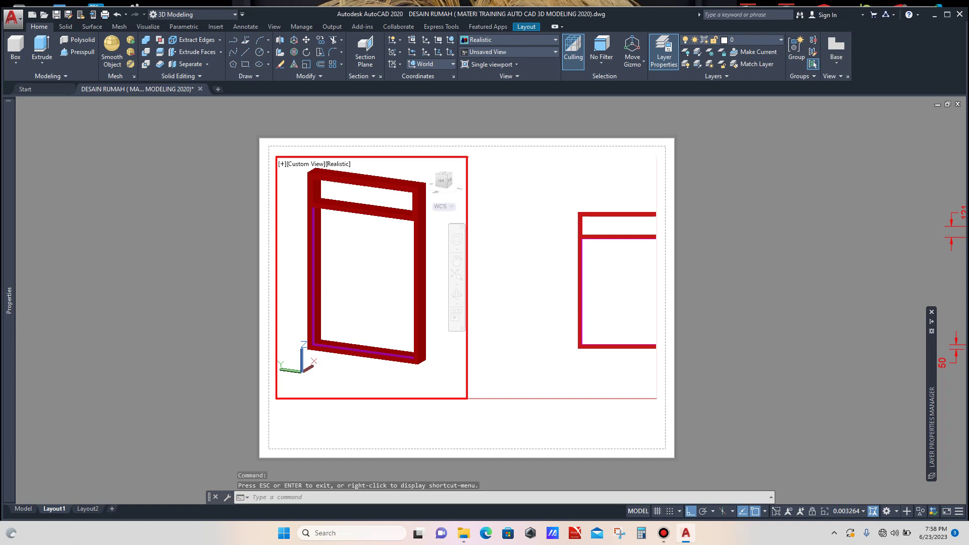
double_click(224, 274)
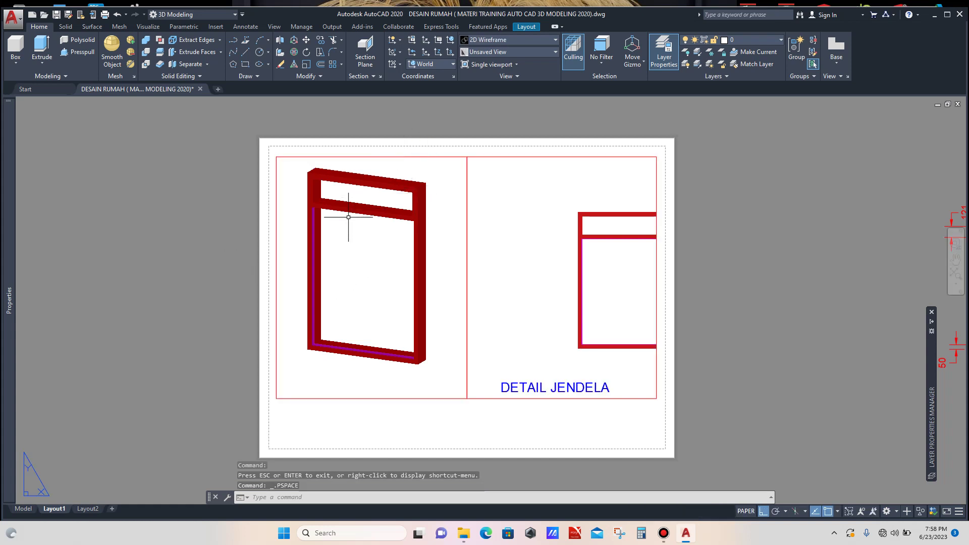
Step: Activate the DETAIL JENDELA viewport and rescale and centre its Left view so the complete window frame fits above the title
scroll(348, 217, "down", 1)
scroll(371, 220, "up", 2)
scroll(355, 227, "down", 2)
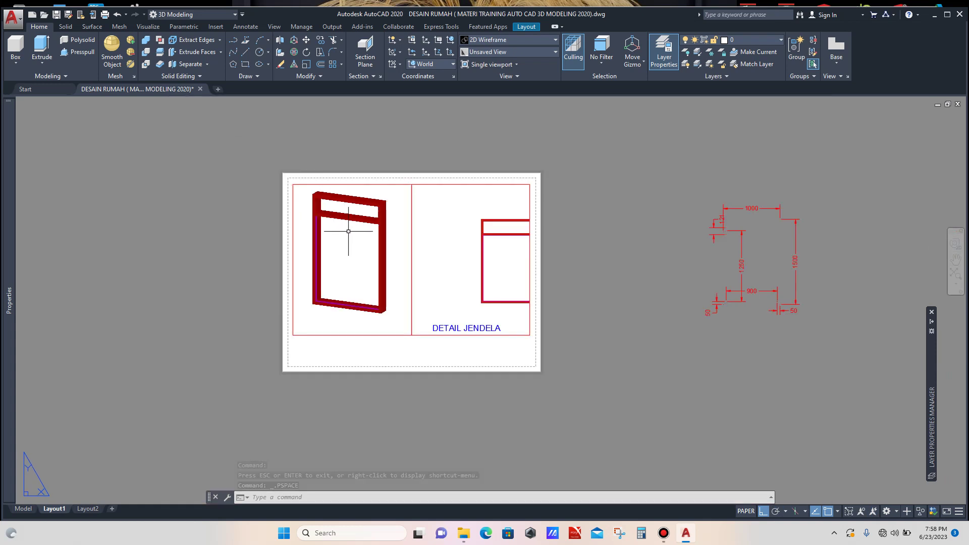
left_click(462, 185)
scroll(457, 200, "up", 1)
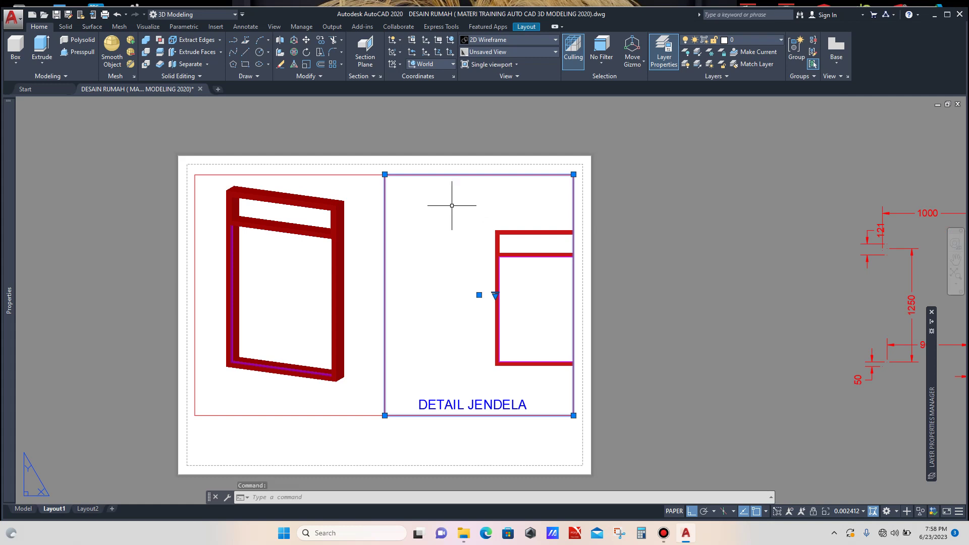
scroll(451, 211, "down", 1)
double_click(463, 228)
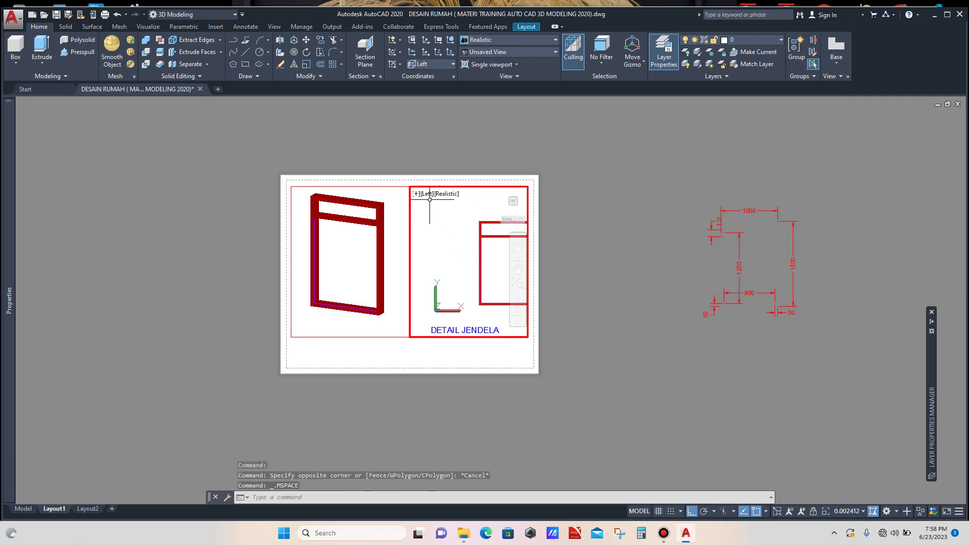
scroll(441, 233, "down", 2)
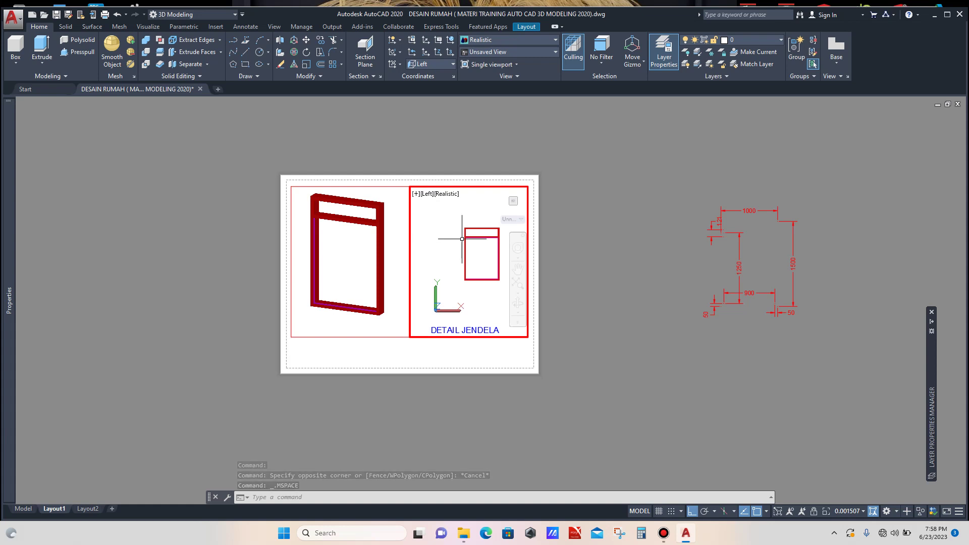
scroll(455, 242, "down", 2)
scroll(478, 245, "up", 5)
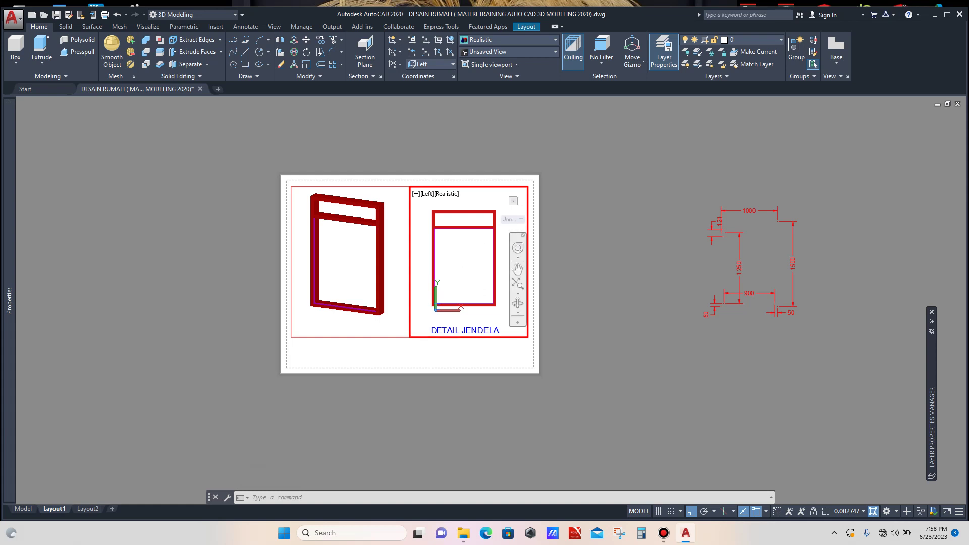
Step: Pan the Left view slightly to the right inside the DETAIL JENDELA viewport and return to paper space
left_click(517, 269)
left_click_drag(457, 277, 474, 272)
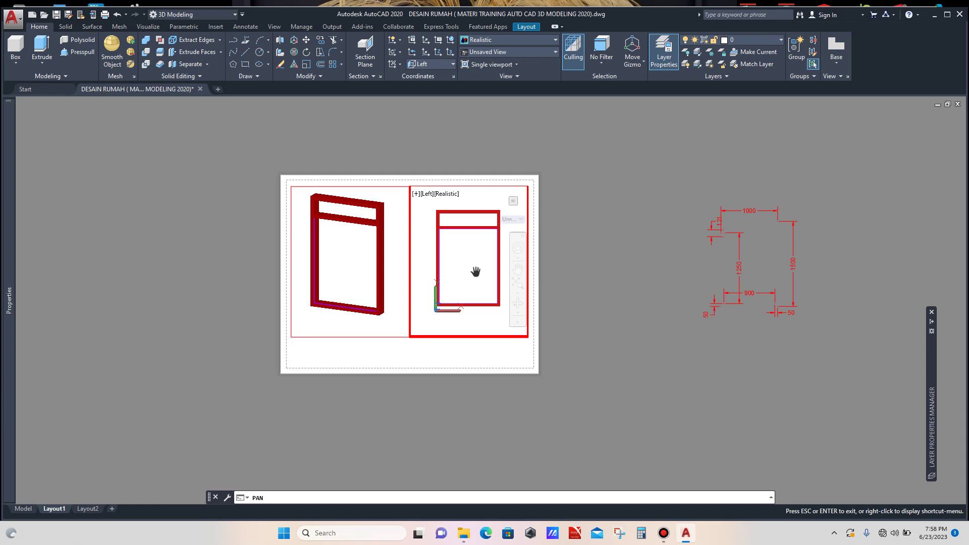
key("Escape")
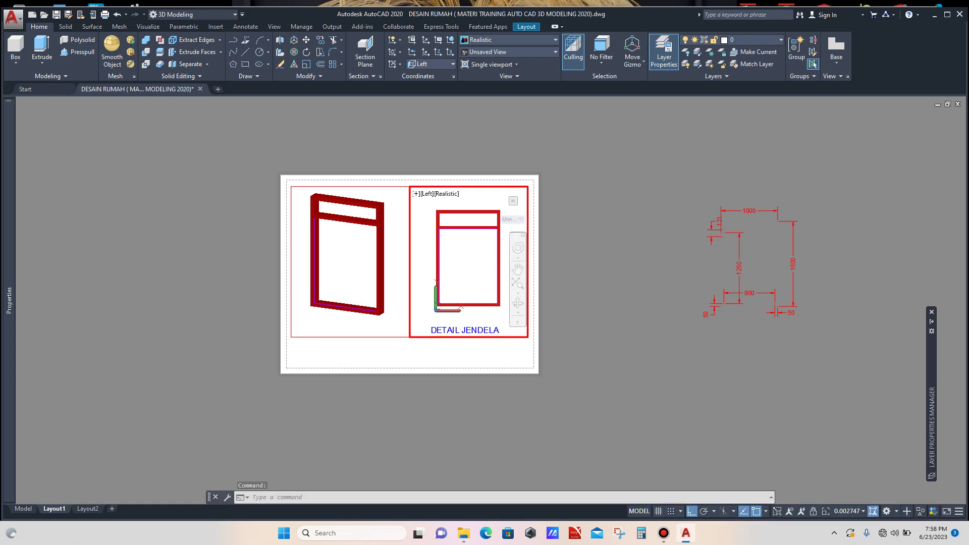
double_click(557, 246)
Step: Examine the window elevation on the sheet, including the frame edges around the horizontal bar
scroll(547, 238, "down", 2)
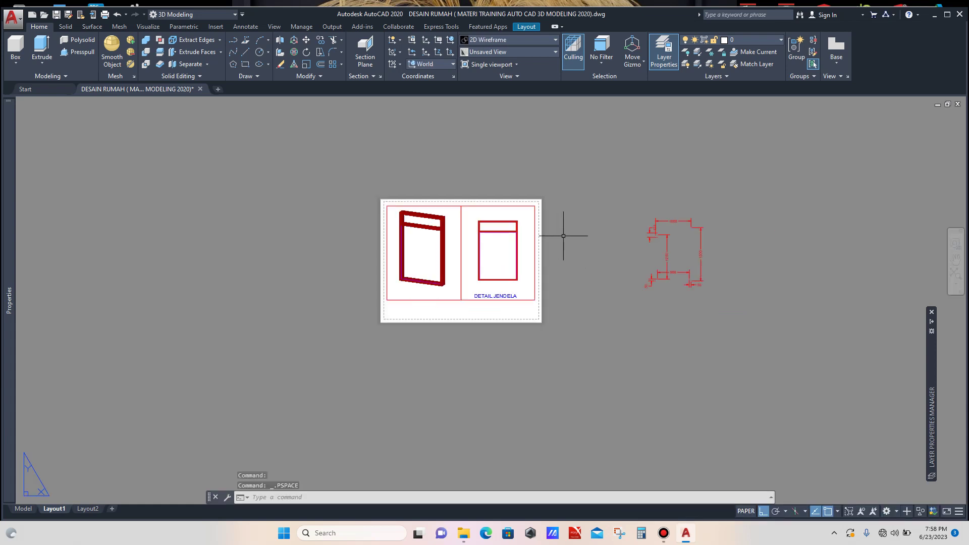
scroll(472, 264, "up", 4)
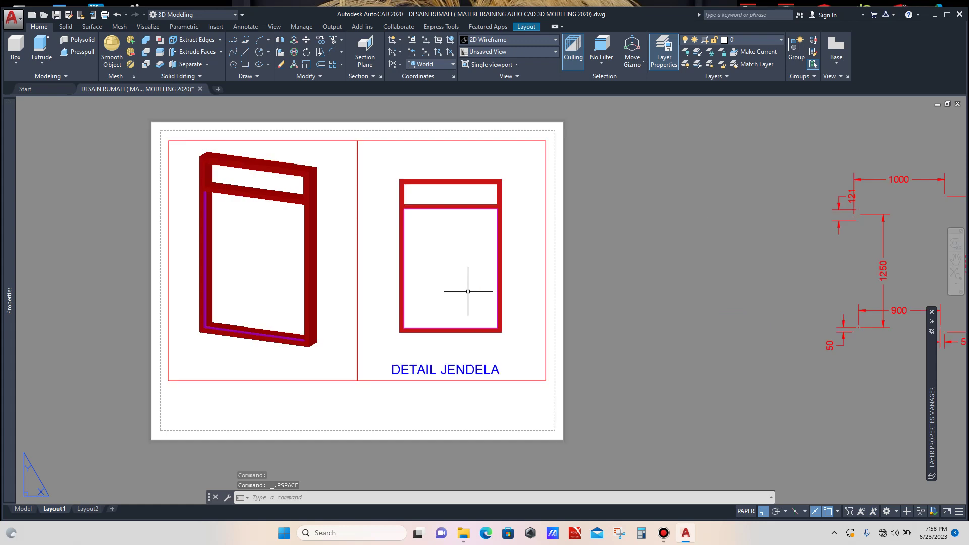
scroll(457, 269, "down", 2)
scroll(460, 237, "up", 4)
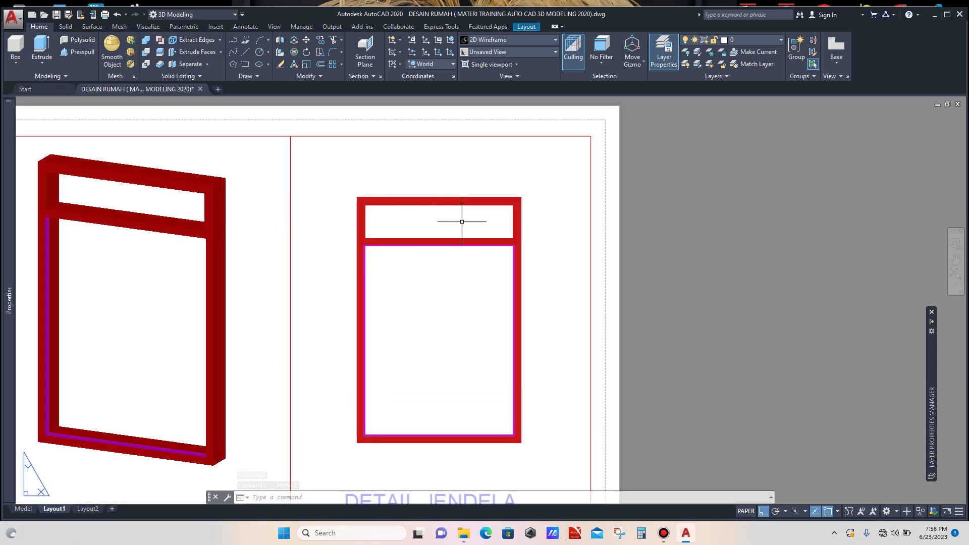
scroll(449, 231, "up", 2)
scroll(449, 230, "down", 3)
scroll(400, 242, "up", 5)
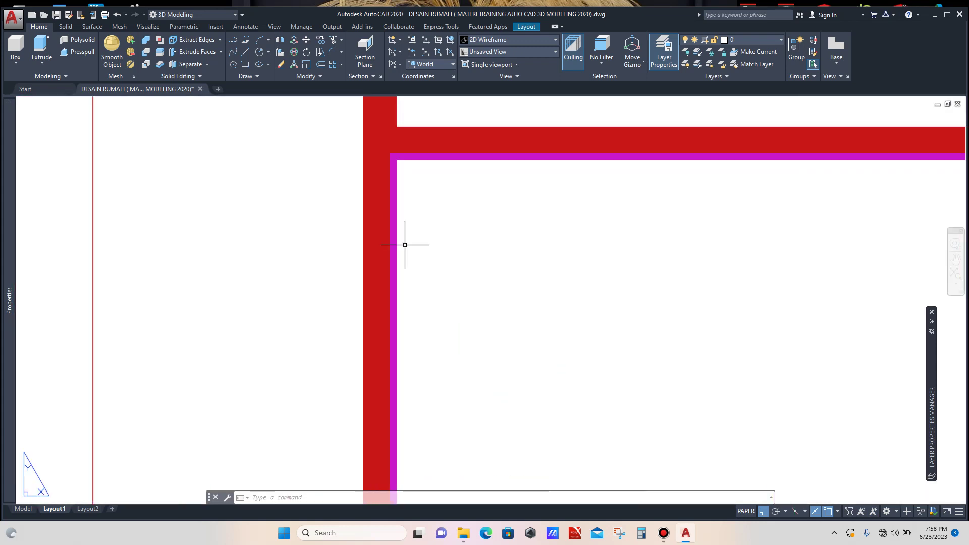
scroll(412, 220, "down", 6)
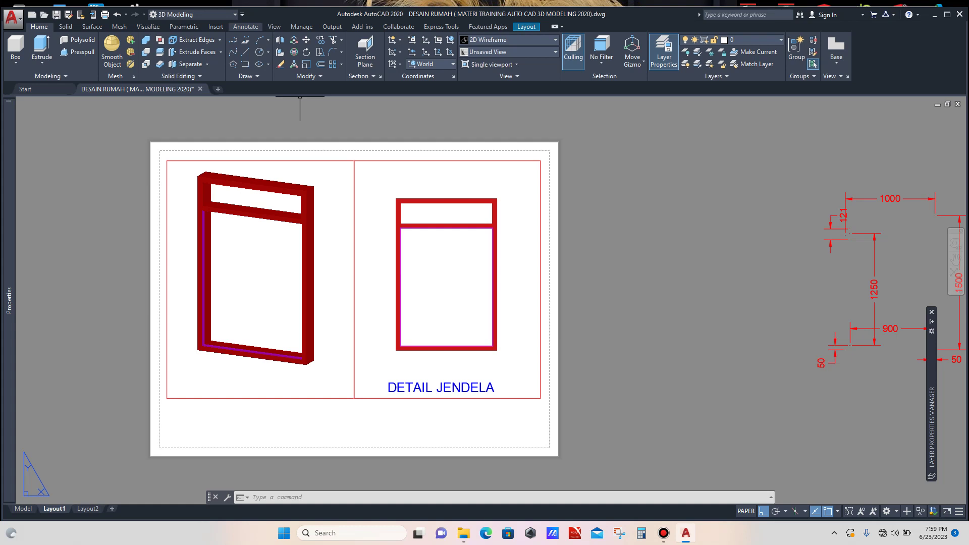
Step: Add a linear dimension for the frame's overall width, placed above the window elevation
left_click(245, 26)
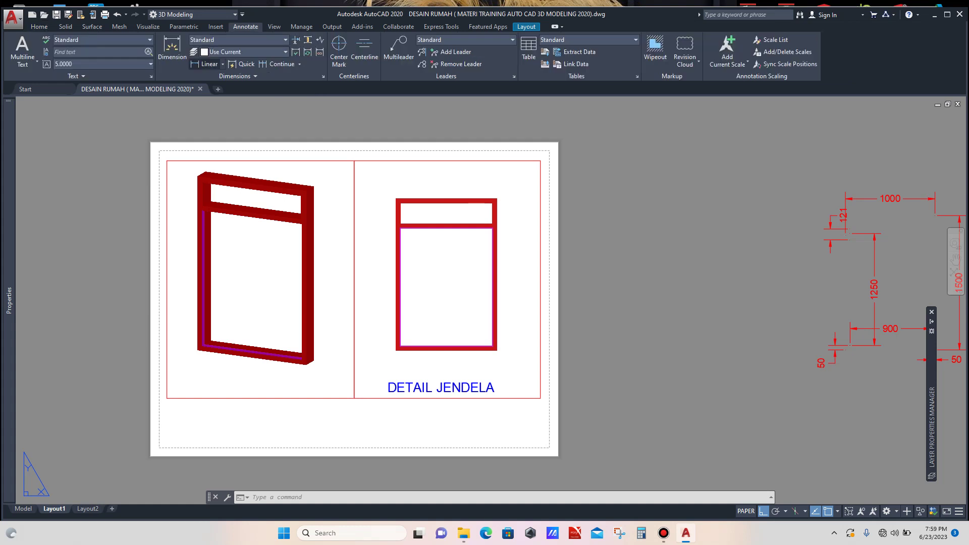
left_click(206, 64)
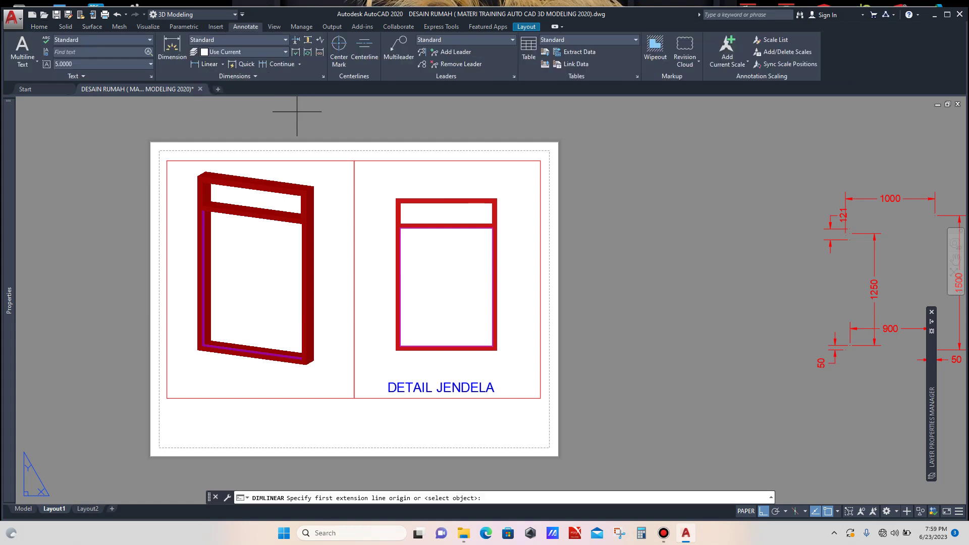
scroll(412, 192, "up", 2)
scroll(391, 201, "up", 5)
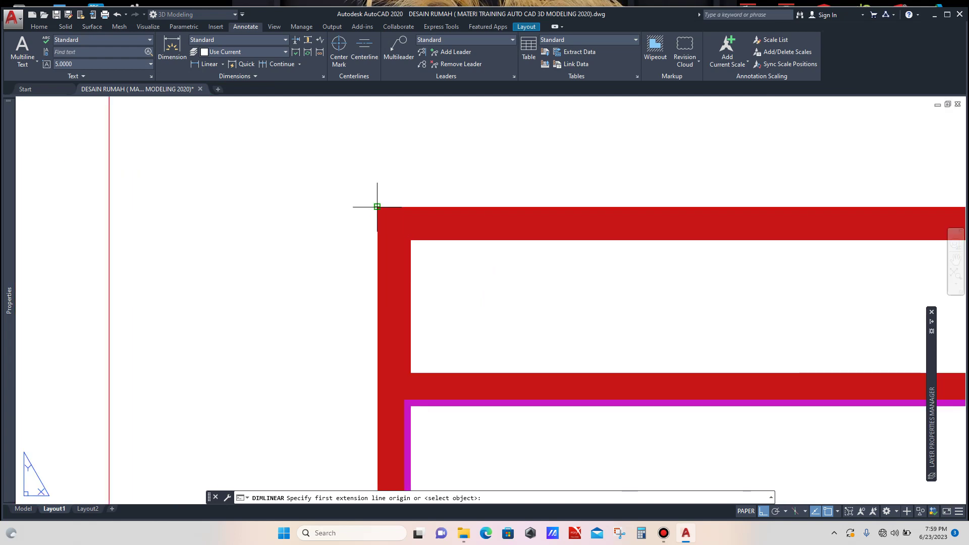
left_click(377, 206)
scroll(388, 204, "down", 6)
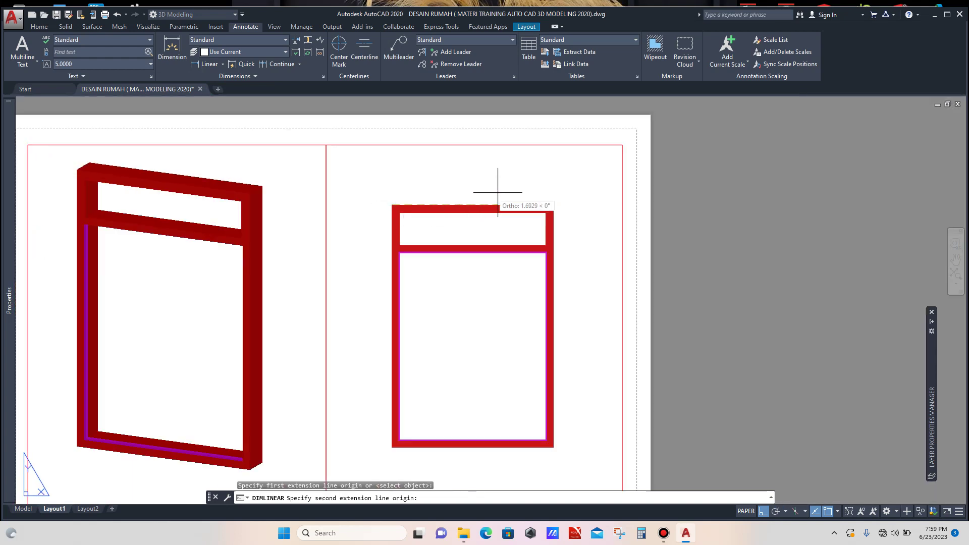
scroll(501, 201, "up", 4)
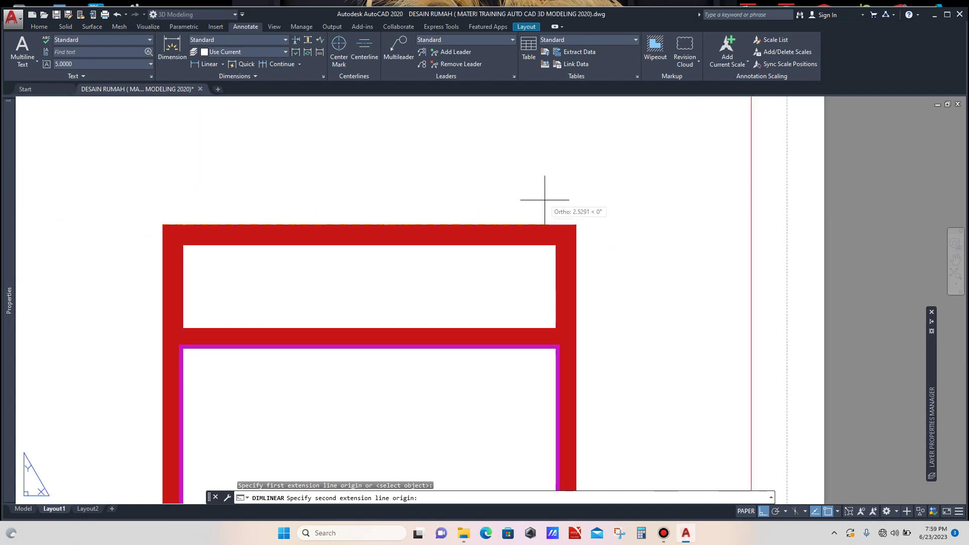
left_click(576, 224)
scroll(570, 201, "down", 4)
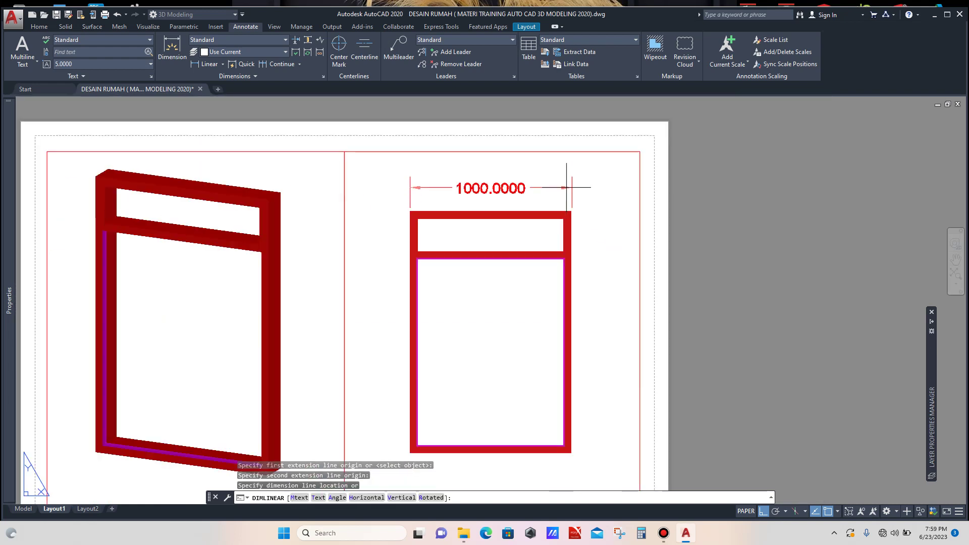
left_click(567, 186)
Step: Set the width dimension's primary unit precision to 0 decimals and deselect it
scroll(560, 186, "up", 3)
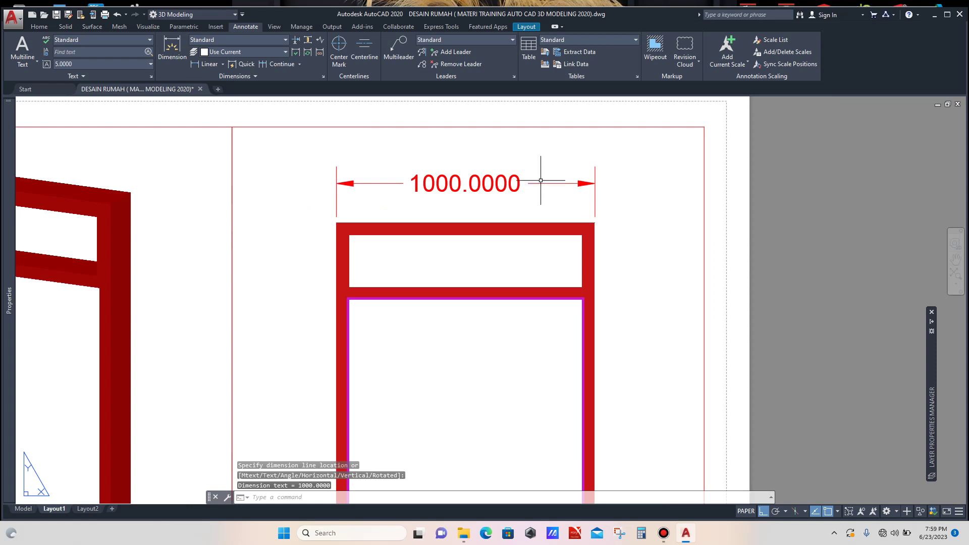
left_click(547, 171)
left_click(531, 197)
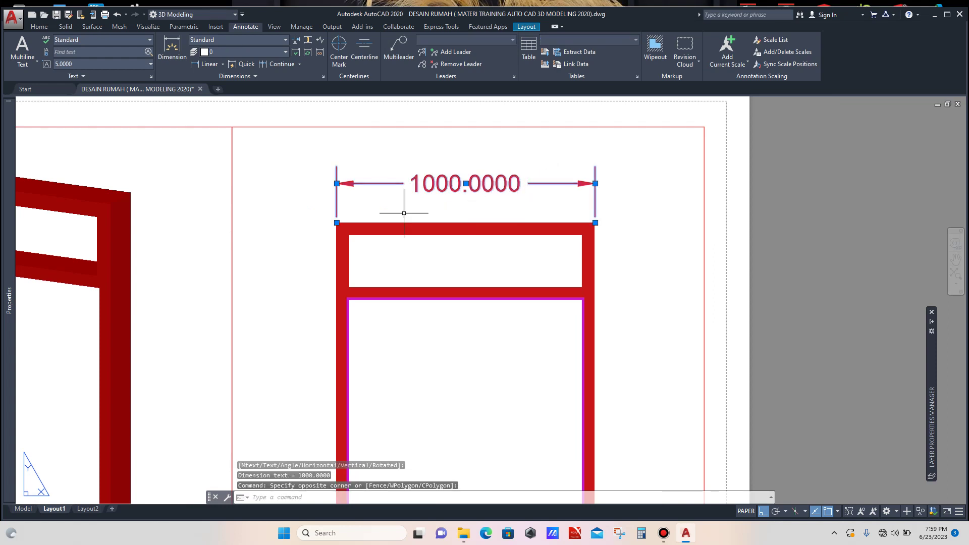
mouse_move(9, 224)
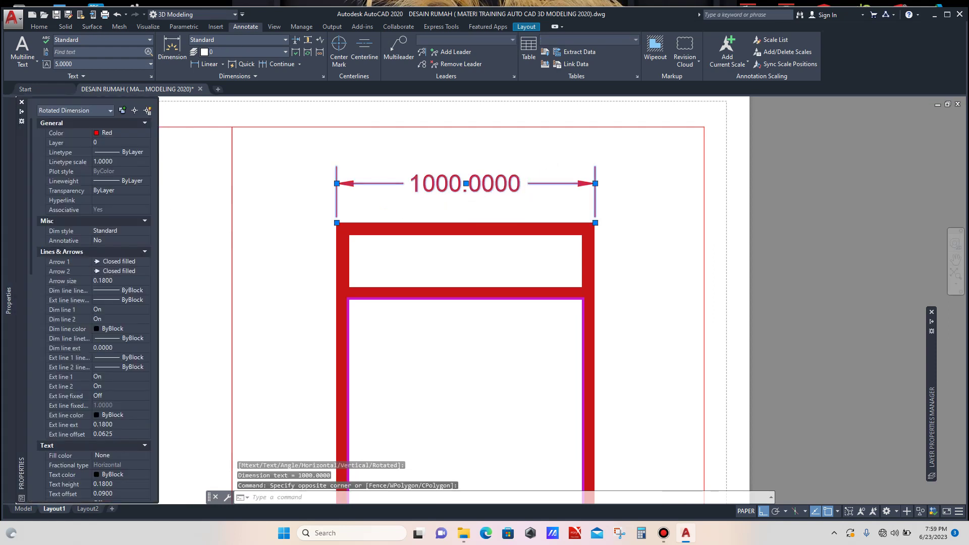
scroll(93, 302, "down", 4)
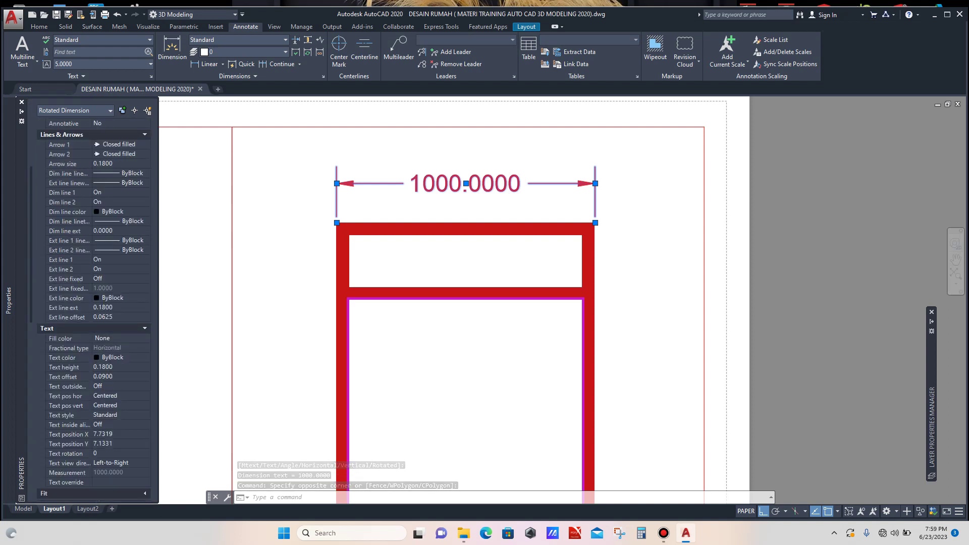
scroll(93, 303, "down", 2)
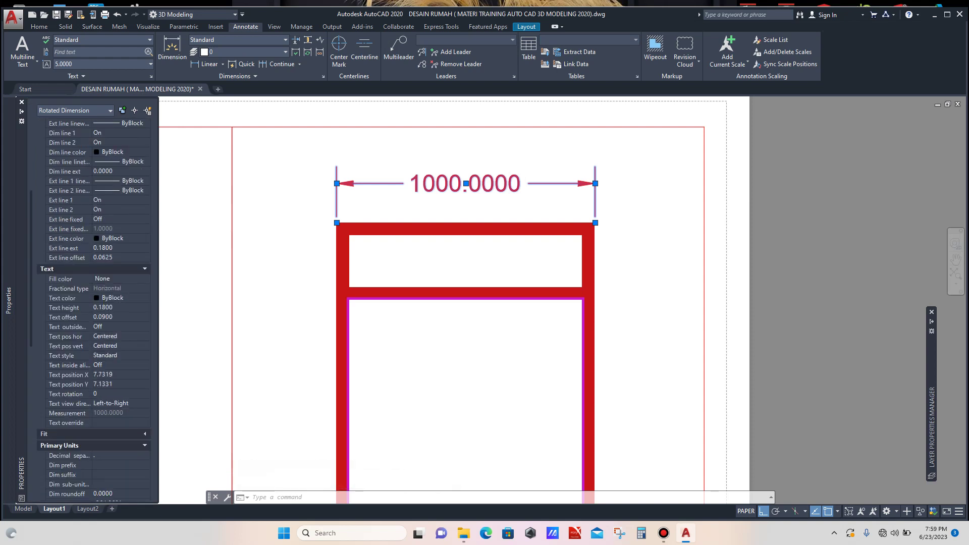
scroll(93, 303, "down", 6)
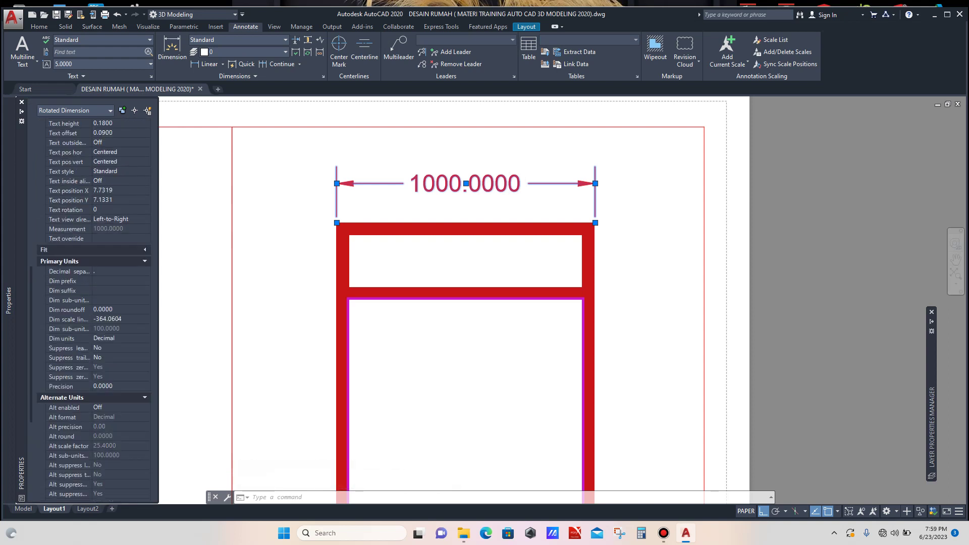
left_click(145, 387)
left_click(146, 386)
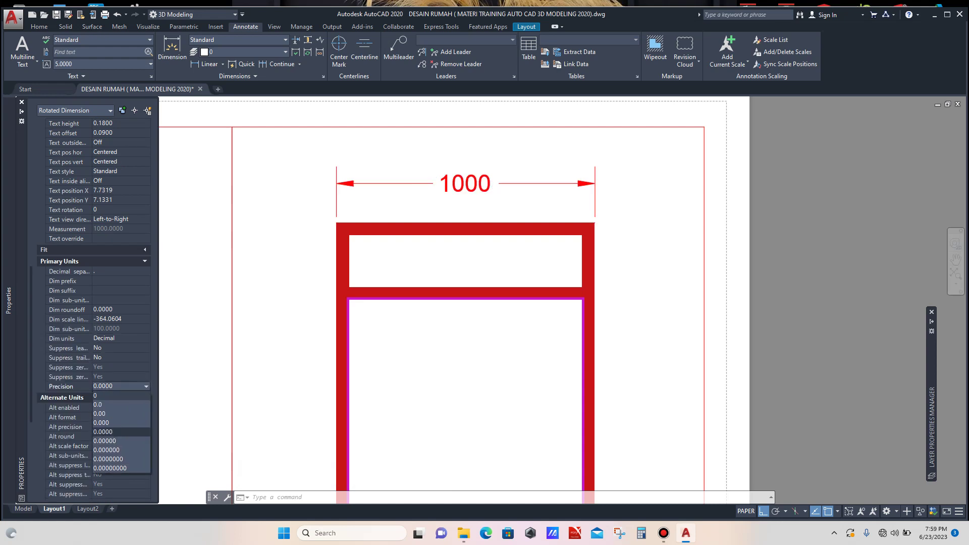
left_click(96, 395)
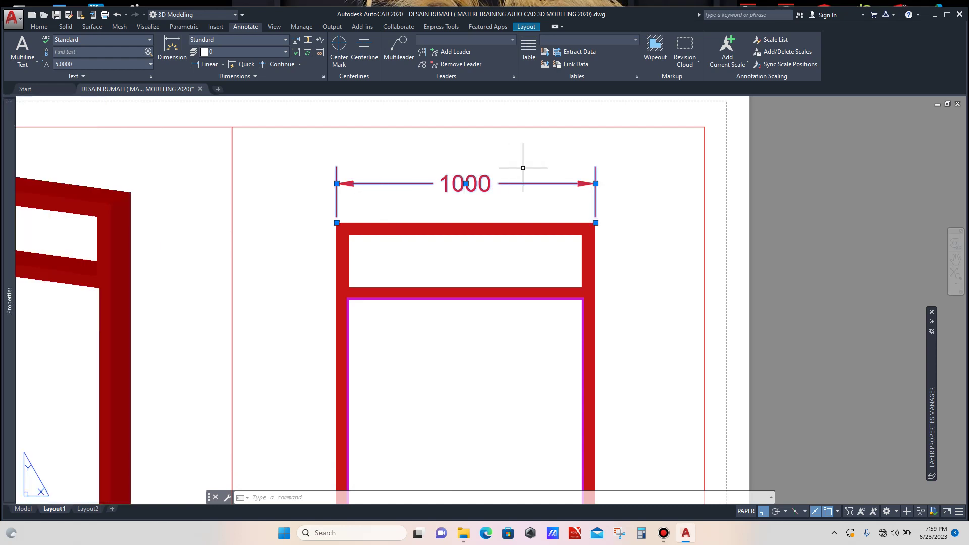
key("Escape")
Step: Add a vertical linear dimension for the frame's overall height, placed to the right of the window elevation
scroll(525, 166, "down", 4)
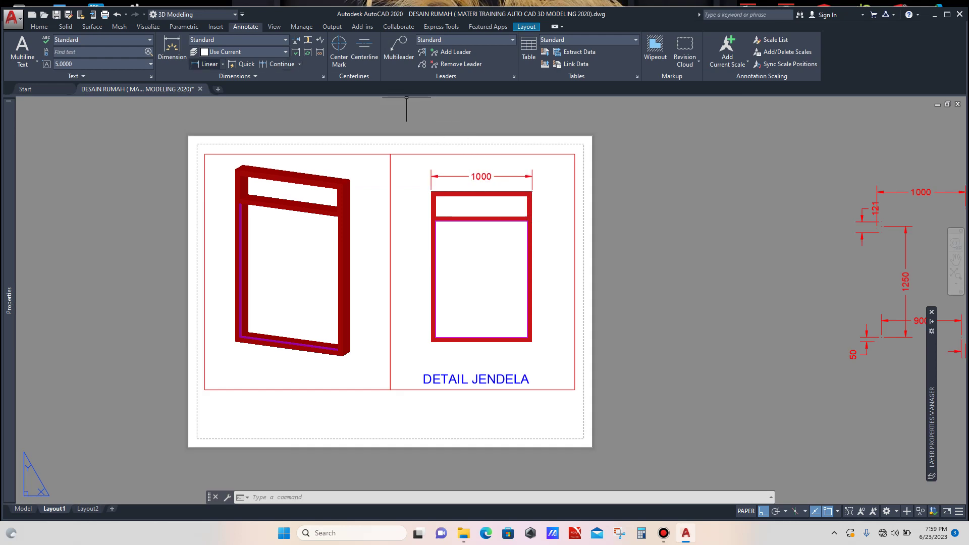
left_click(207, 64)
scroll(532, 194, "up", 4)
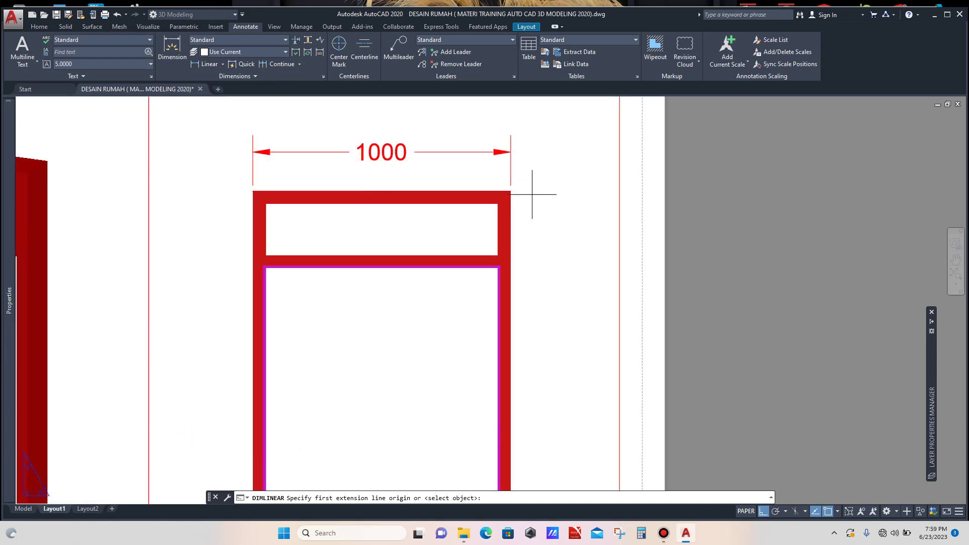
scroll(532, 195, "up", 2)
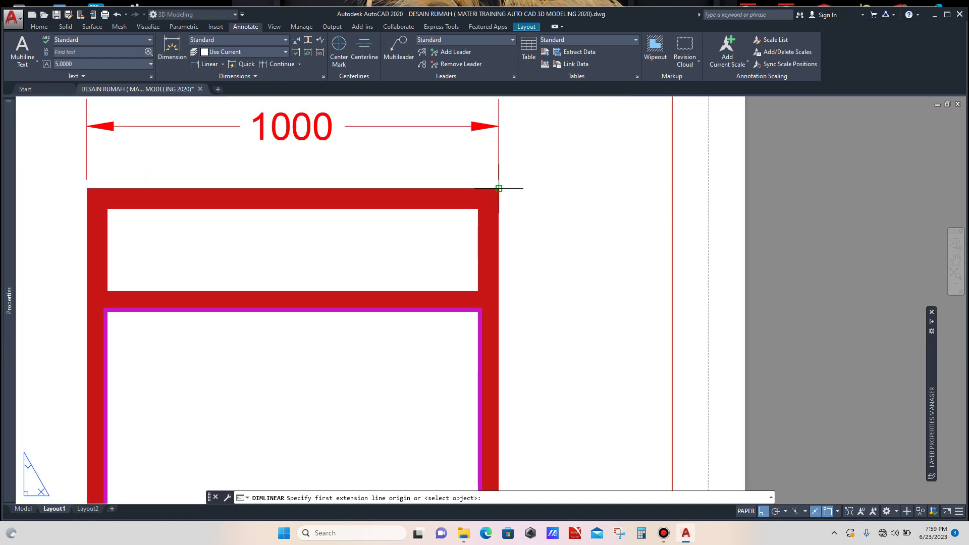
left_click(499, 188)
scroll(510, 190, "down", 5)
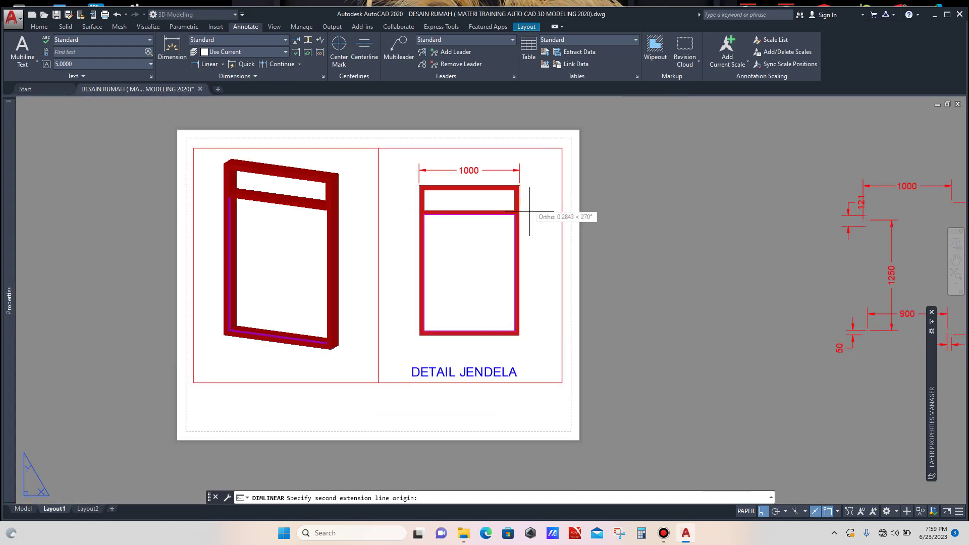
scroll(523, 333, "up", 4)
scroll(524, 333, "up", 2)
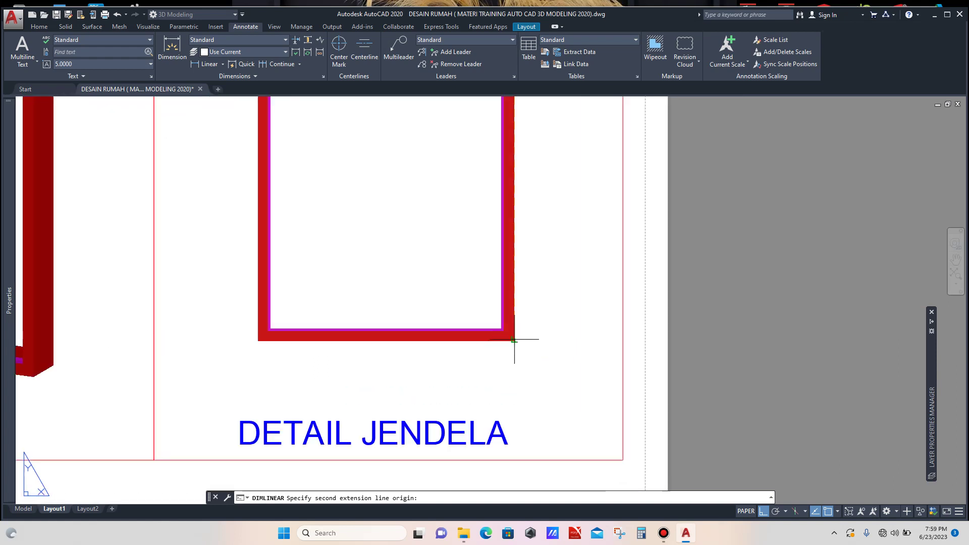
scroll(513, 341, "up", 3)
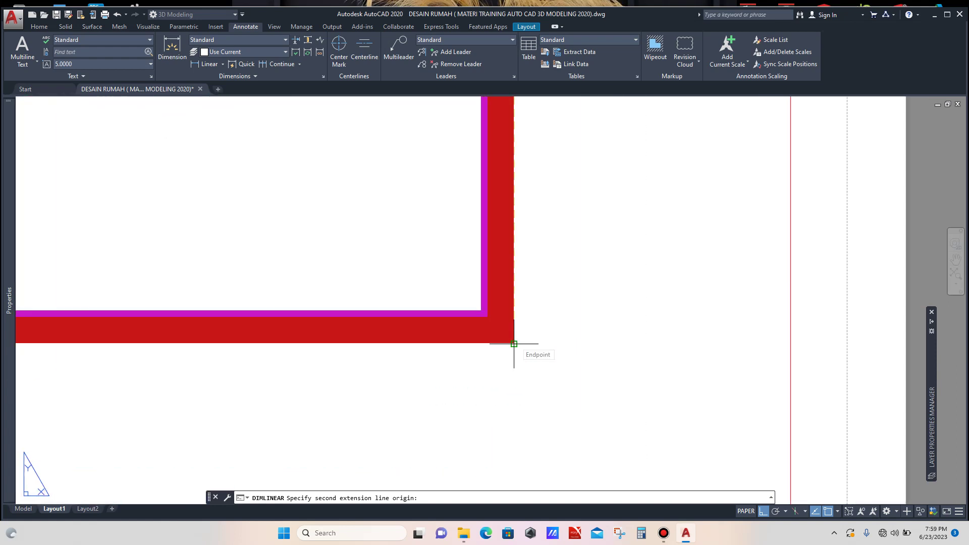
left_click(514, 343)
scroll(538, 338, "down", 5)
scroll(552, 335, "up", 3)
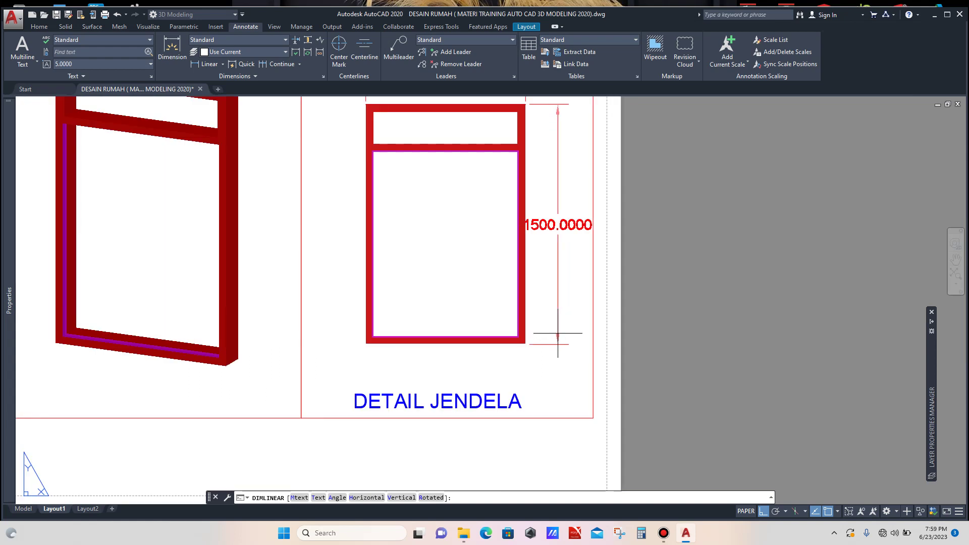
left_click(561, 333)
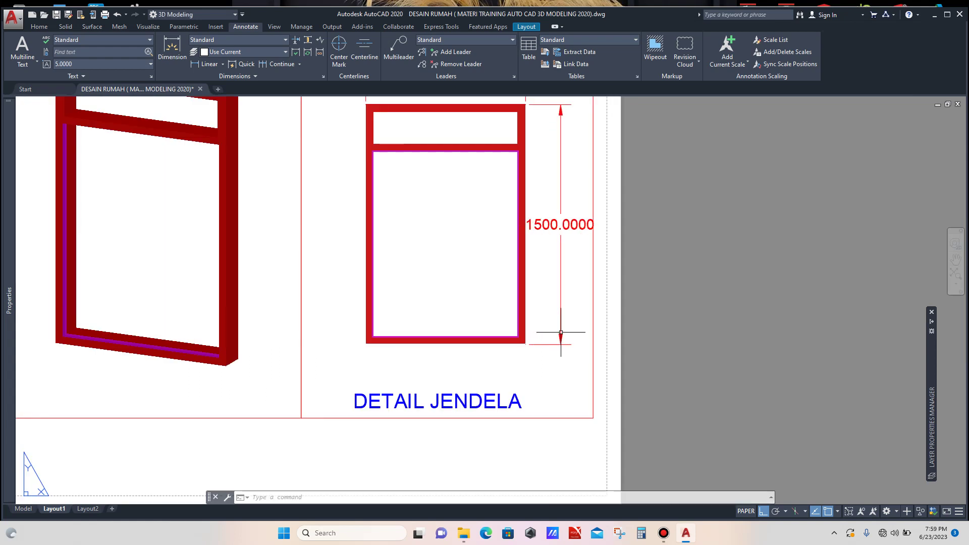
Step: Set the text rotation of the frame's height dimension to 90
scroll(567, 255, "up", 2)
left_click(566, 246)
left_click(546, 275)
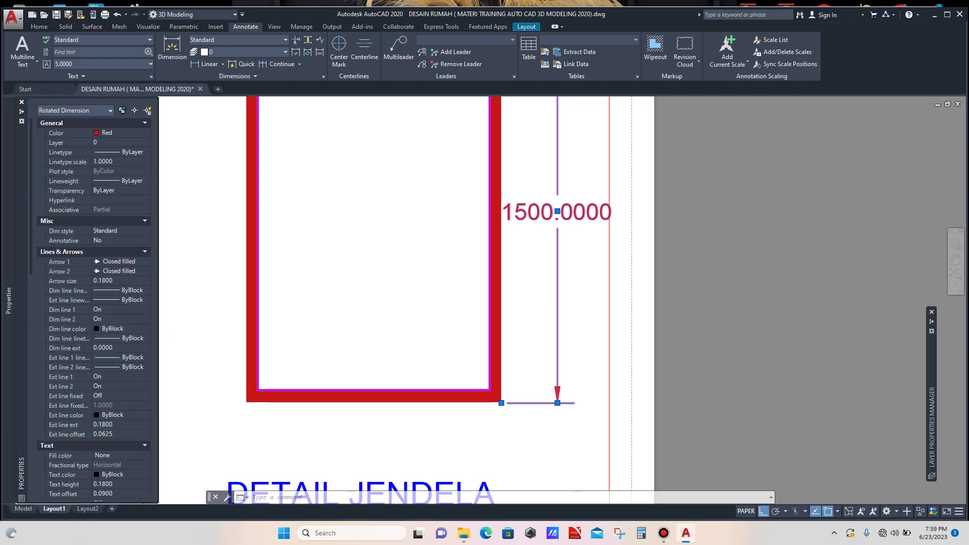
scroll(94, 303, "down", 6)
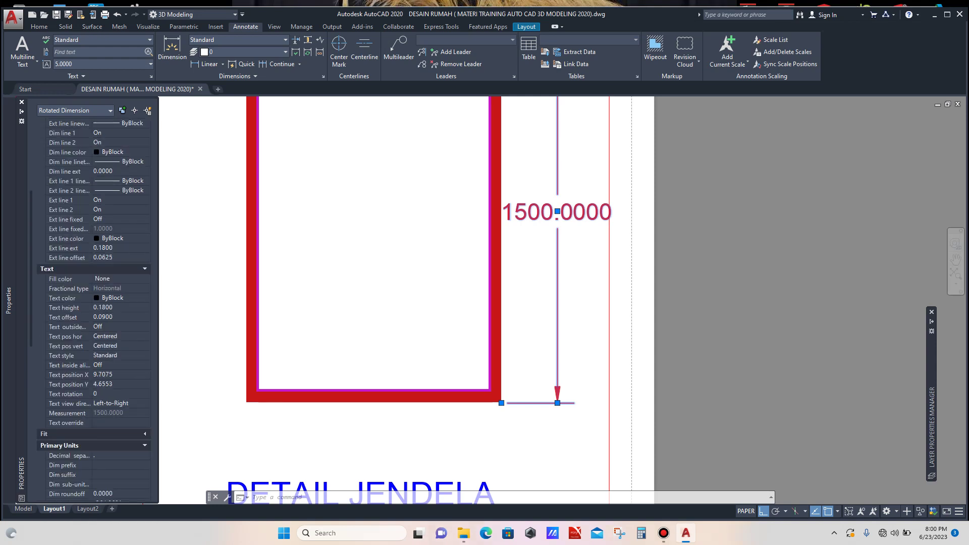
left_click(116, 394)
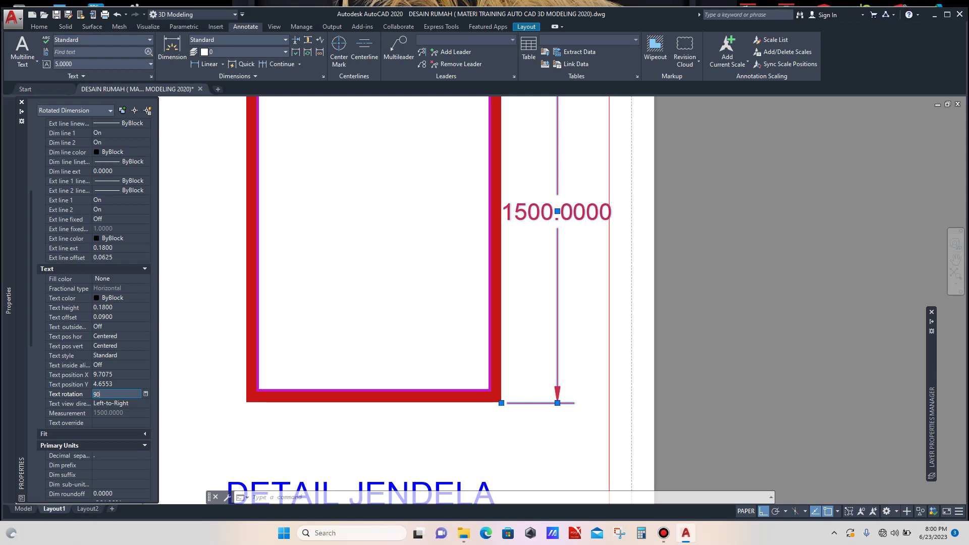
left_click(112, 384)
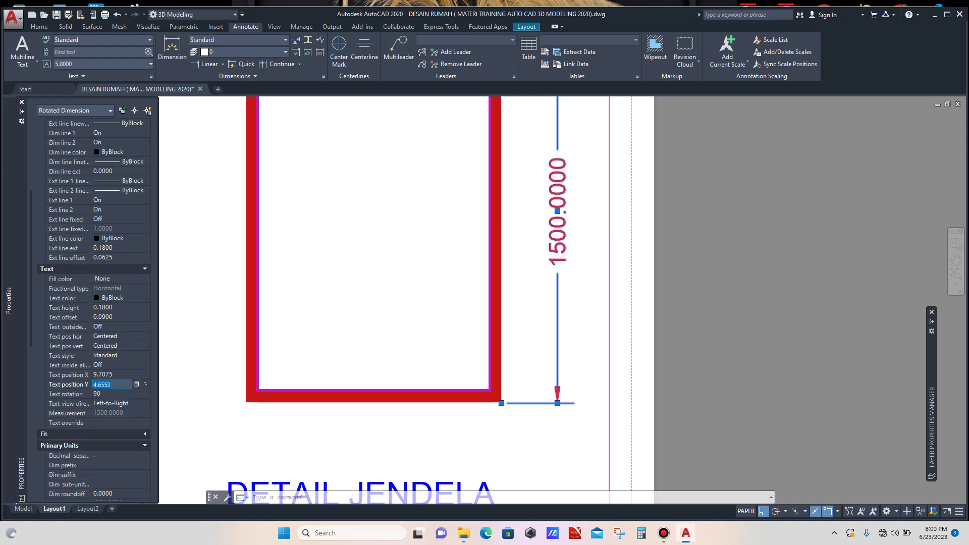
Step: Set the frame height dimension's primary unit precision to 0 decimals and deselect it
scroll(94, 303, "down", 4)
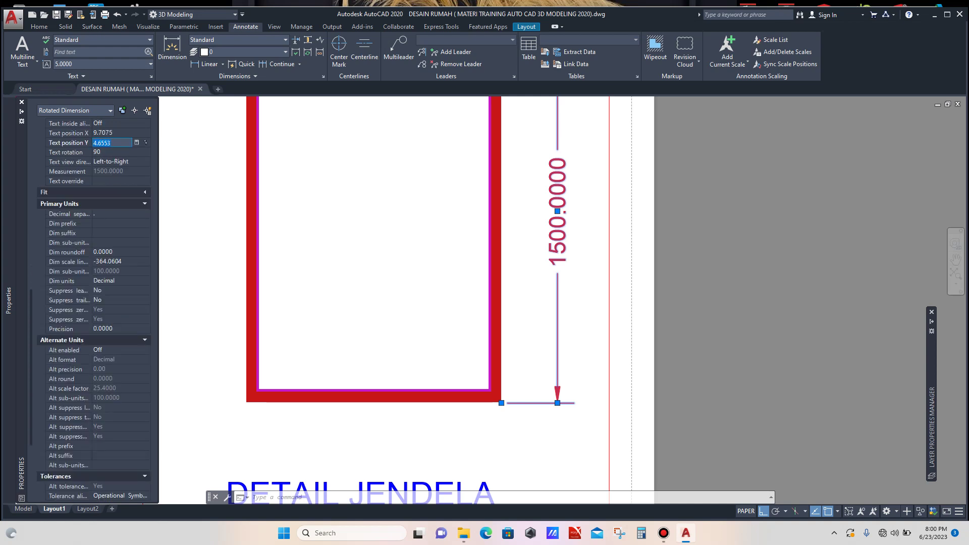
scroll(94, 303, "down", 1)
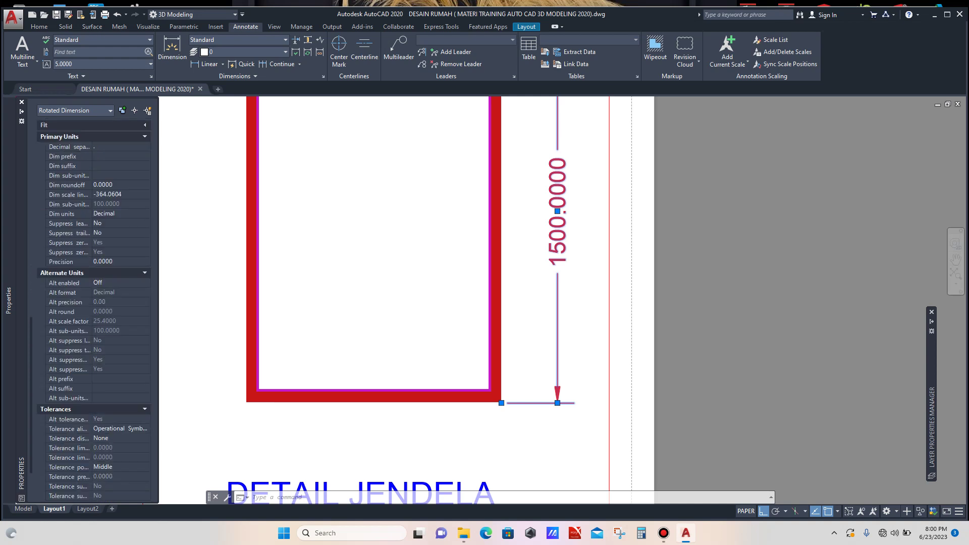
left_click(121, 261)
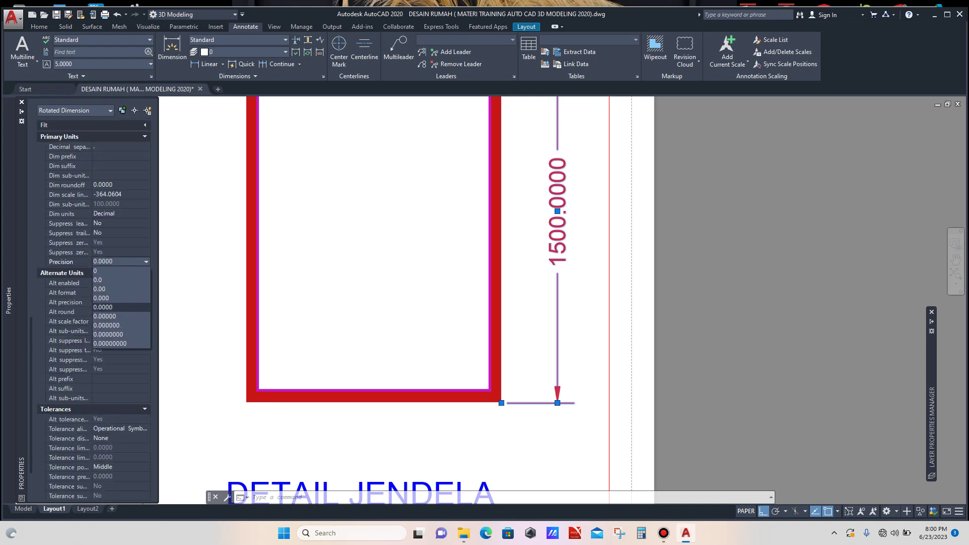
left_click(111, 271)
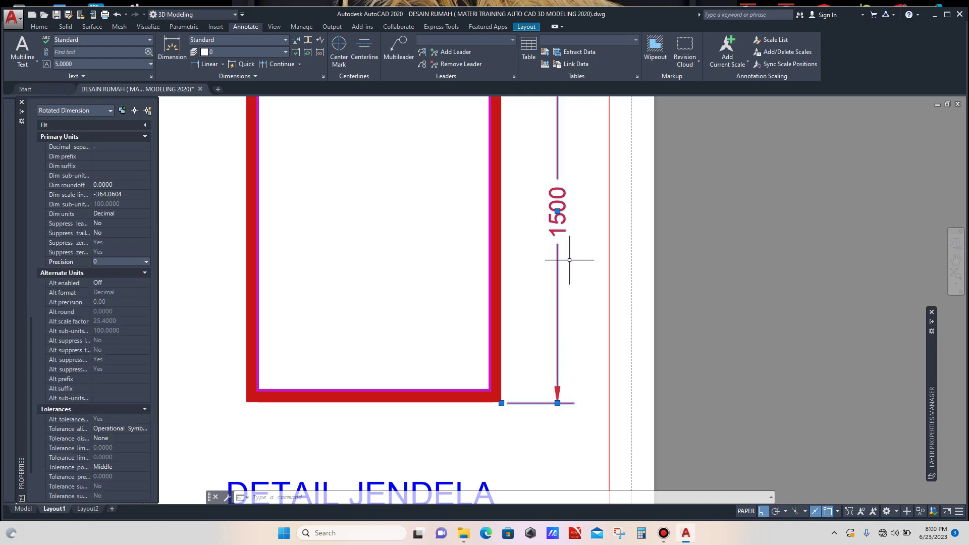
scroll(520, 280, "down", 4)
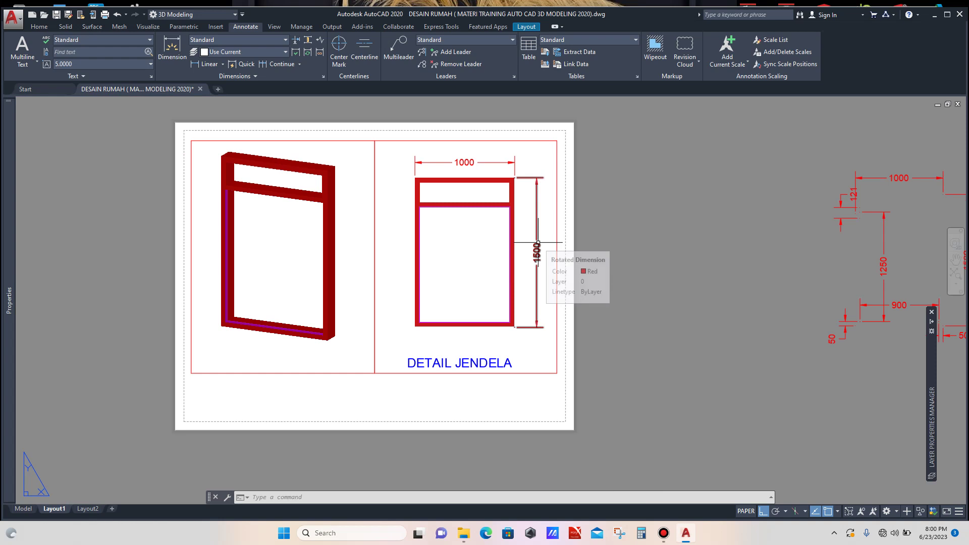
Step: Add a vertical linear dimension from the frame's upper-left outer corner to the lower edge of the upper opening, placed left of the elevation
scroll(530, 187, "up", 2)
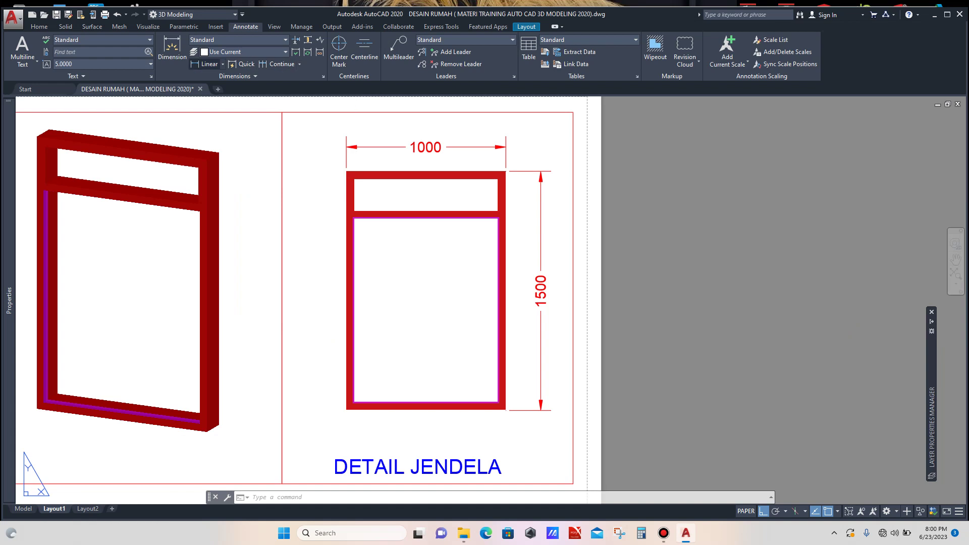
left_click(207, 64)
scroll(329, 165, "up", 2)
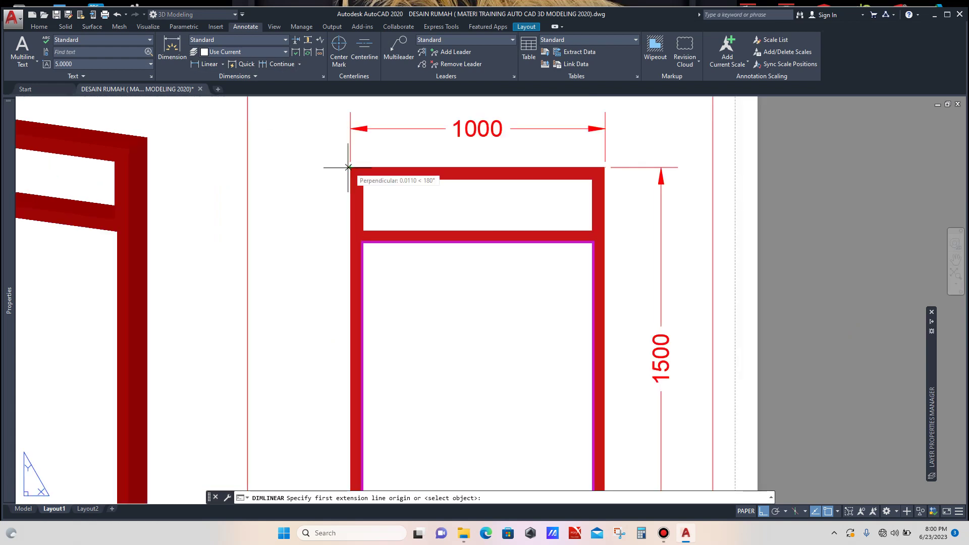
scroll(348, 167, "up", 3)
left_click(362, 163)
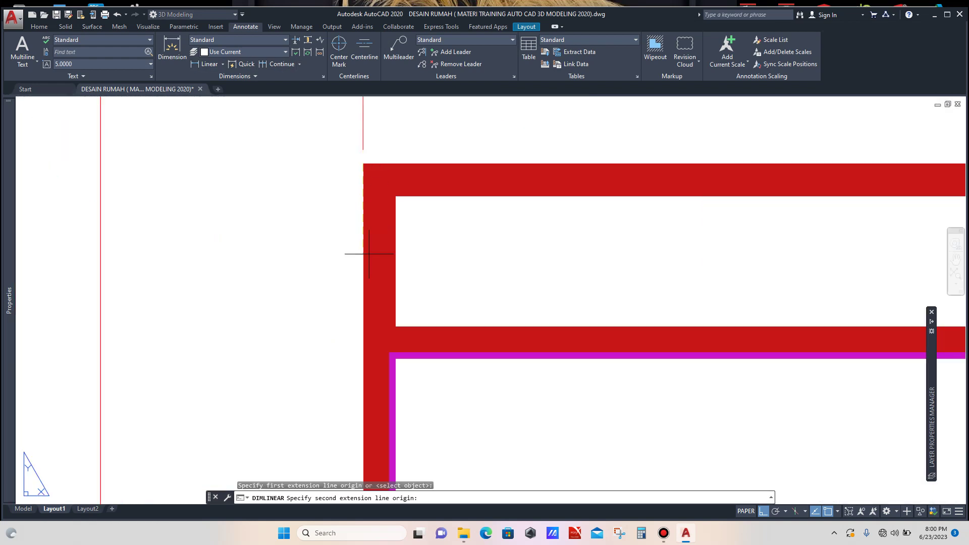
left_click(396, 326)
scroll(374, 323, "down", 5)
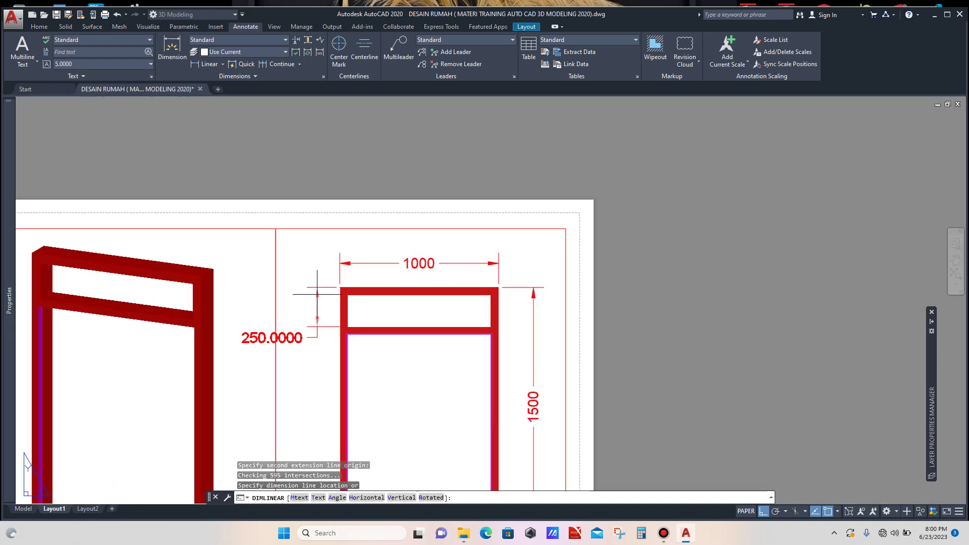
scroll(317, 294, "up", 4)
left_click(315, 300)
scroll(337, 307, "down", 4)
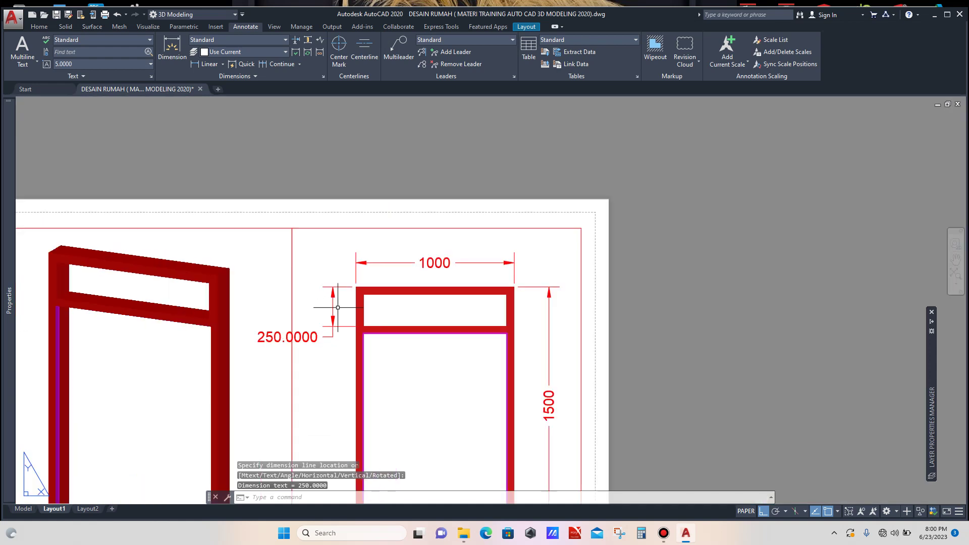
Step: Set the text rotation of the upper opening's vertical dimension to 90
scroll(338, 307, "up", 2)
left_click(332, 313)
left_click(262, 313)
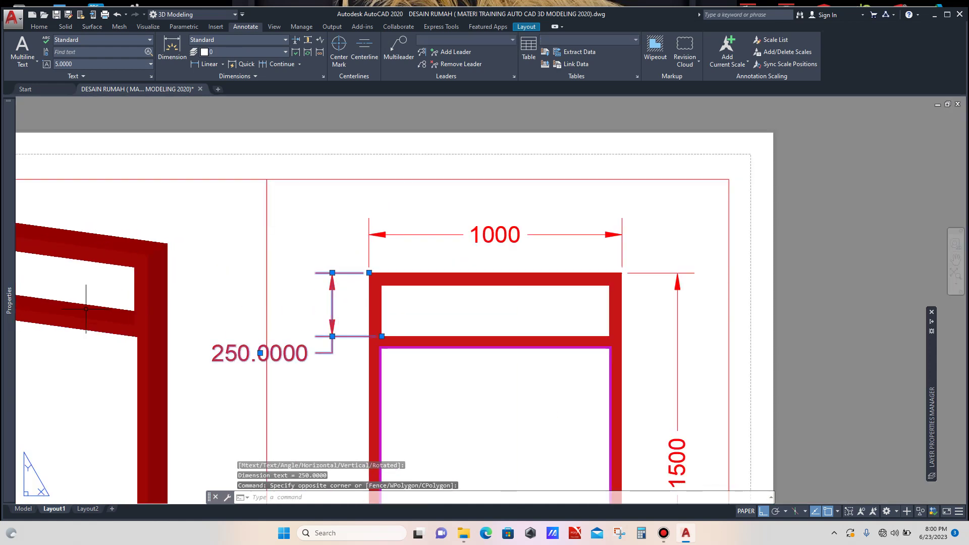
mouse_move(9, 298)
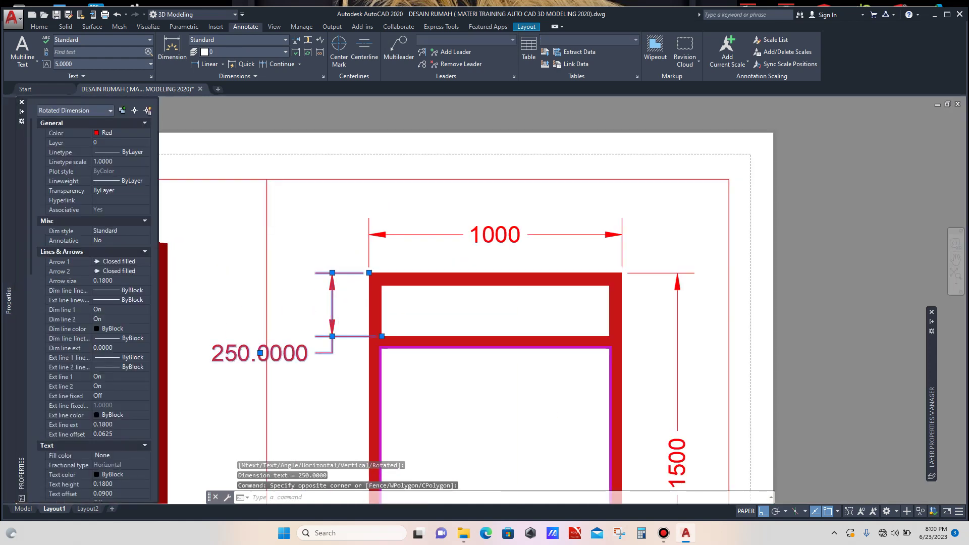
scroll(94, 303, "down", 3)
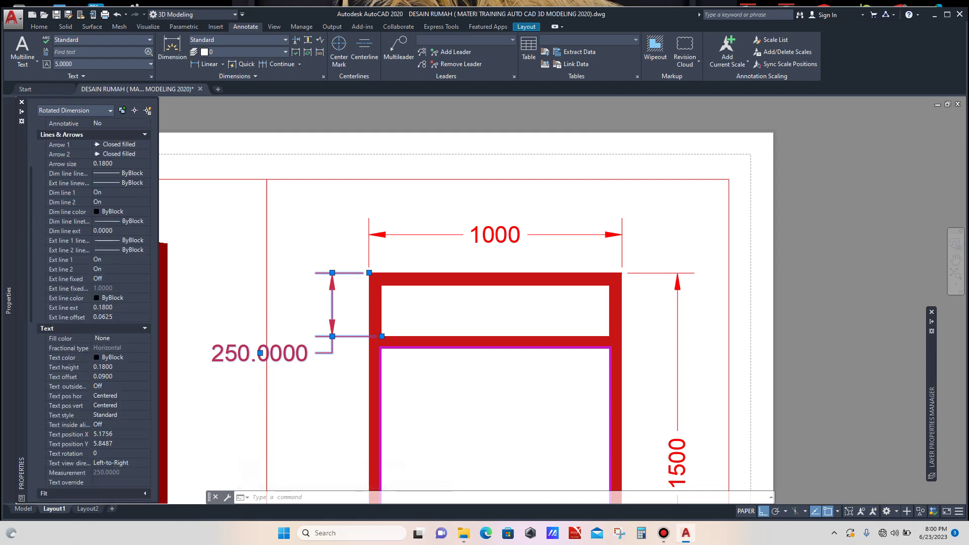
scroll(93, 303, "down", 2)
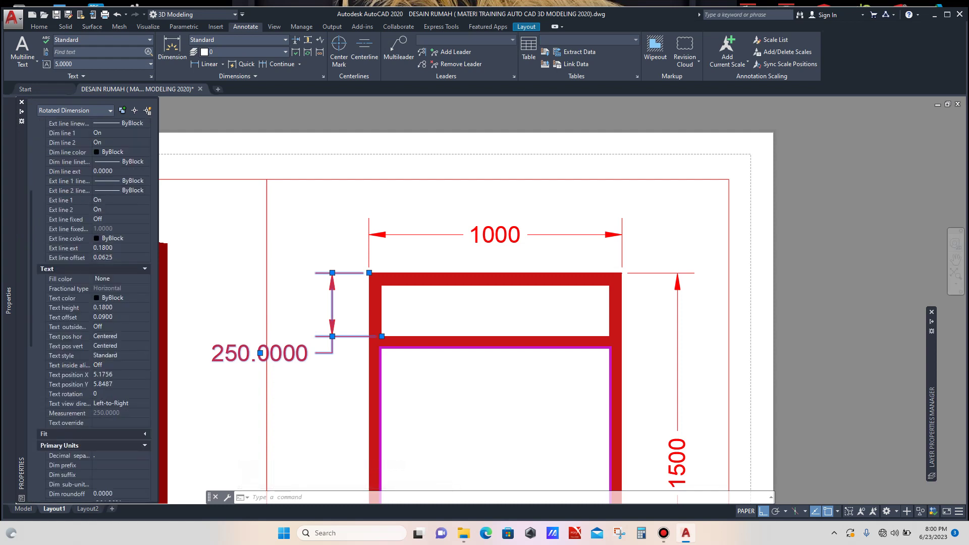
left_click(116, 394)
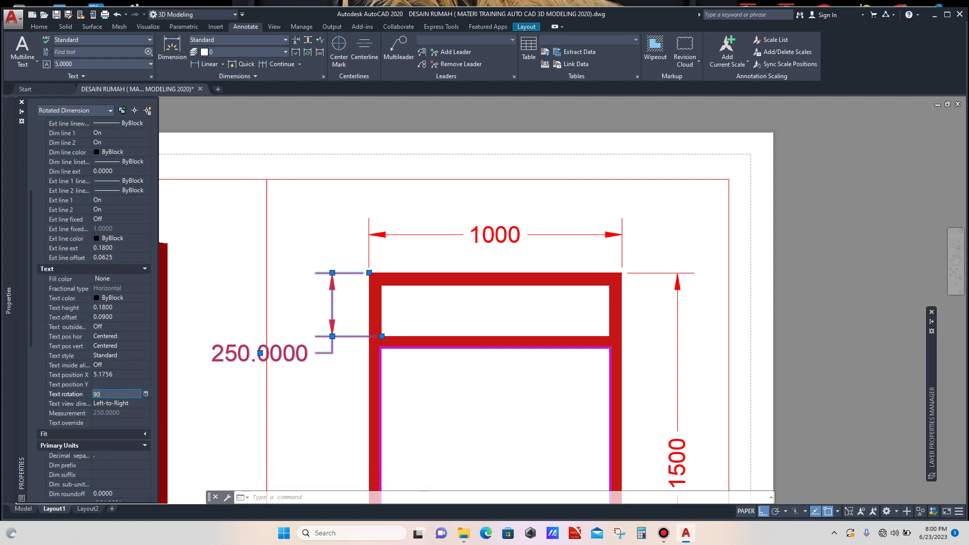
left_click(112, 384)
Step: Set the upper opening dimension's primary unit precision to 0 decimals and deselect it
scroll(93, 303, "down", 6)
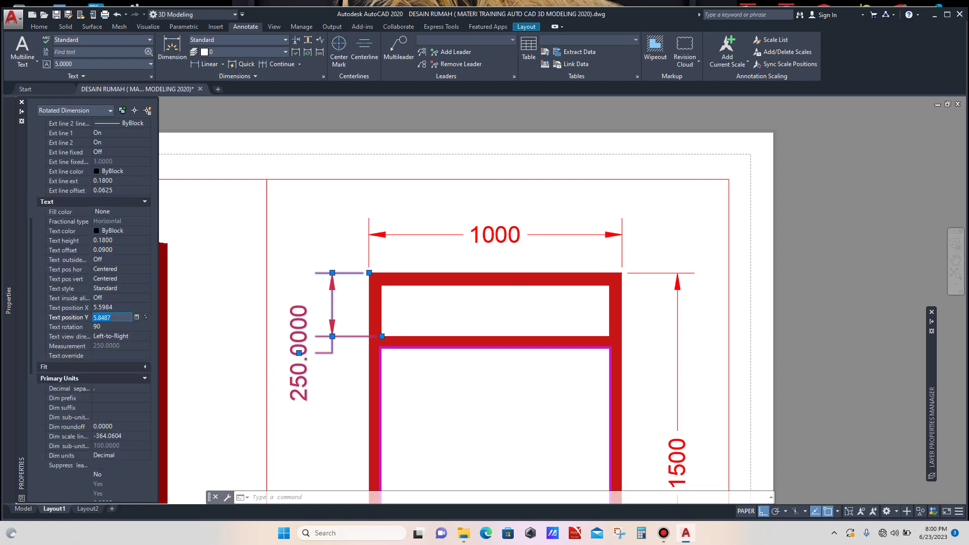
scroll(94, 303, "up", 2)
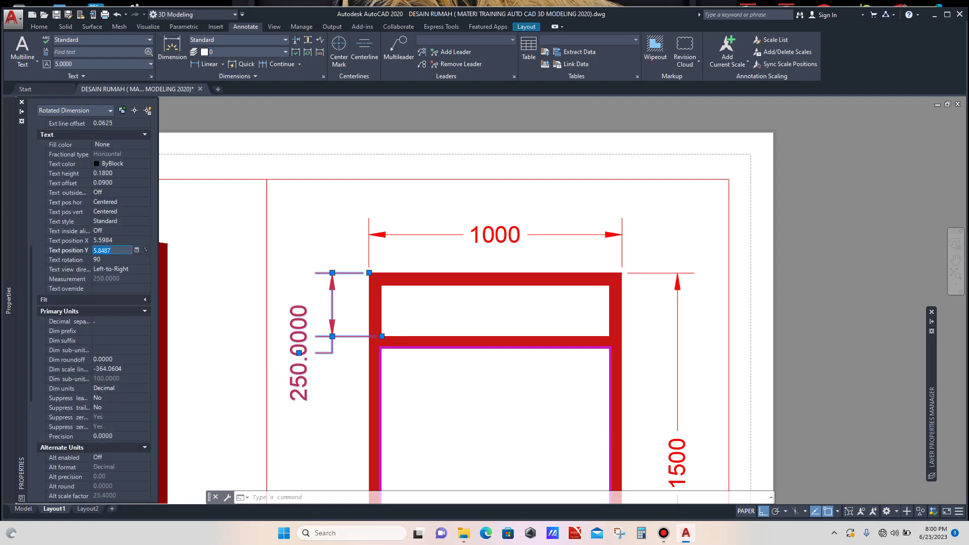
left_click(112, 437)
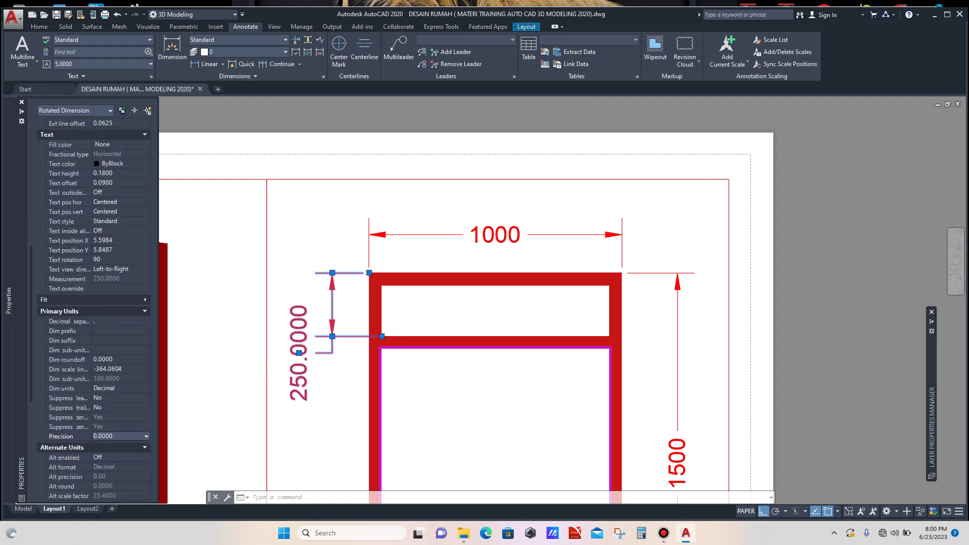
left_click(147, 437)
left_click(112, 446)
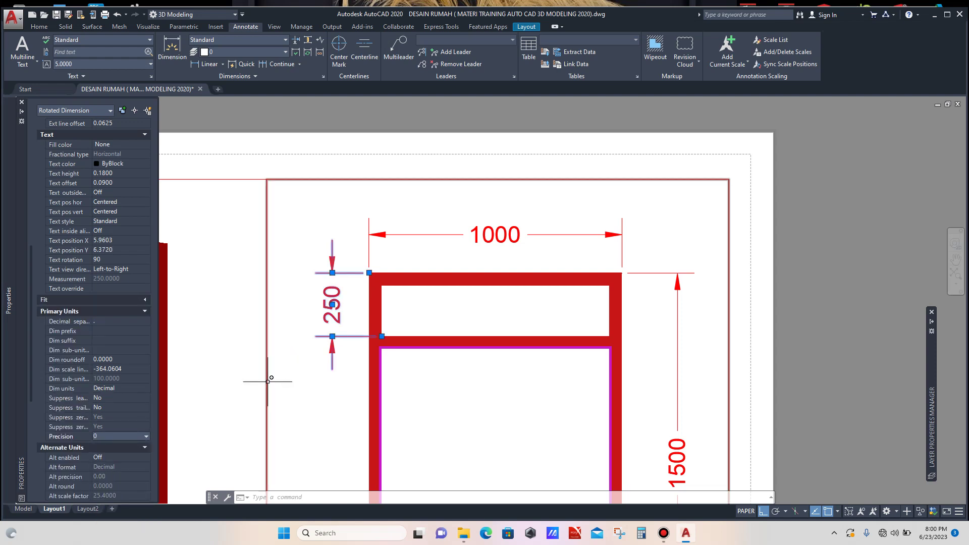
key("Escape")
scroll(342, 287, "down", 2)
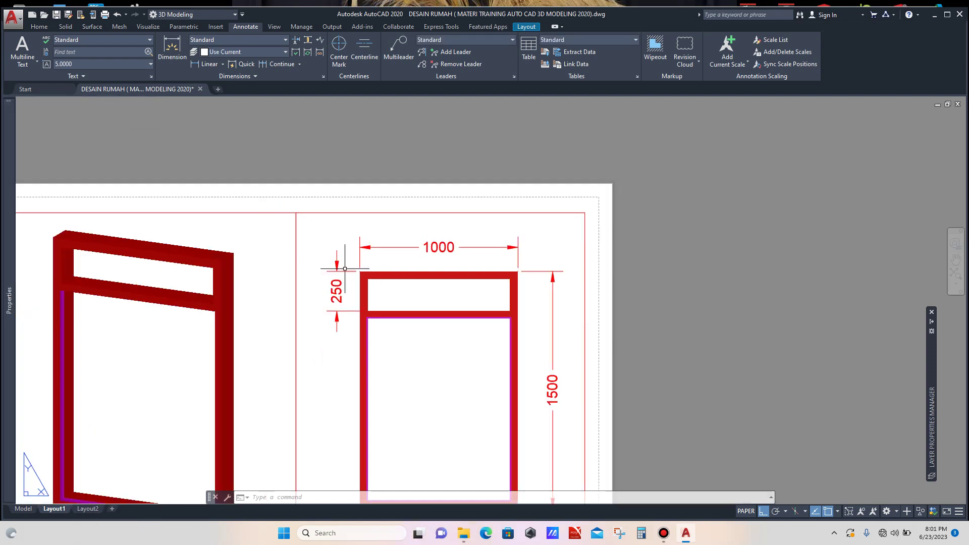
Step: Stretch the upper origin of the upper opening's dimension to the opening's inner top-left corner so it spans only the clear opening
scroll(369, 290, "up", 2)
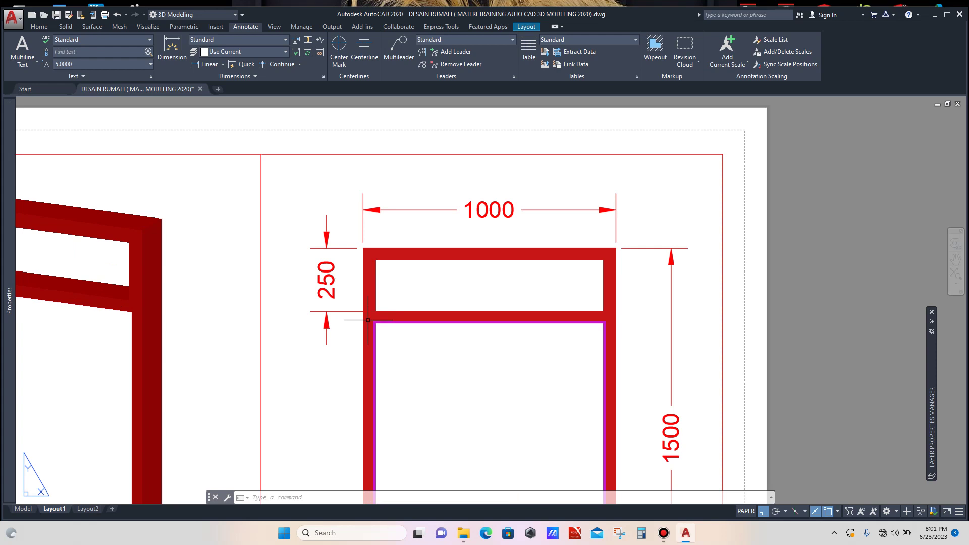
scroll(357, 268, "up", 2)
left_click(352, 233)
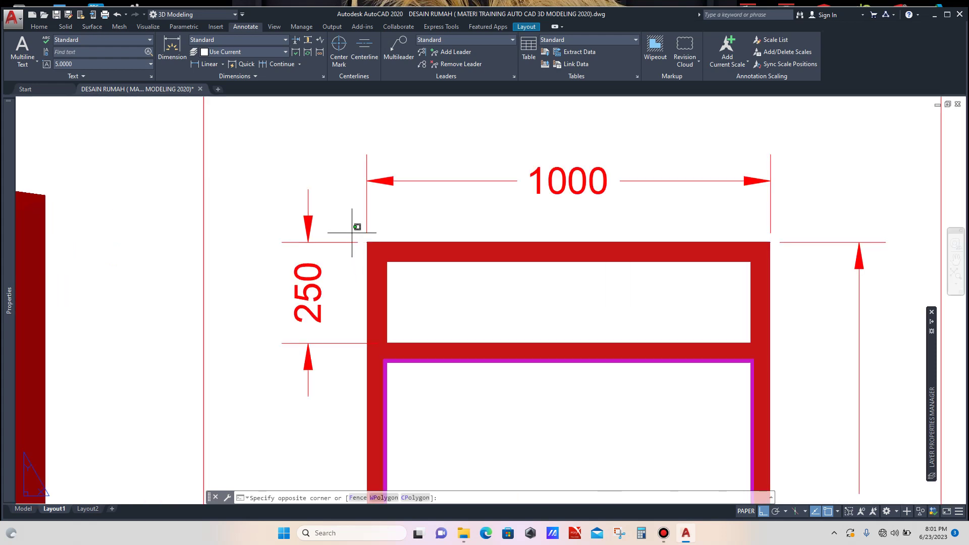
left_click(348, 247)
left_click(367, 242)
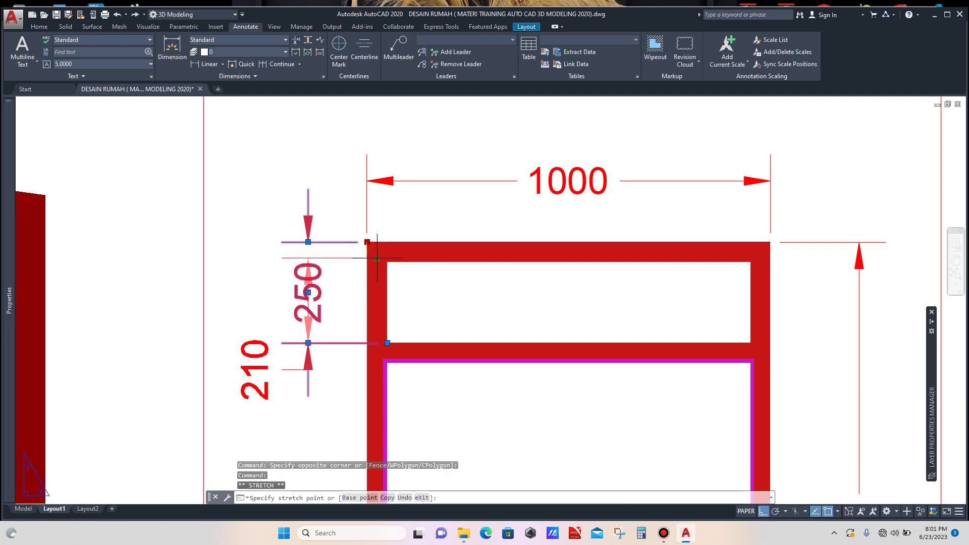
scroll(376, 256, "up", 2)
left_click(394, 264)
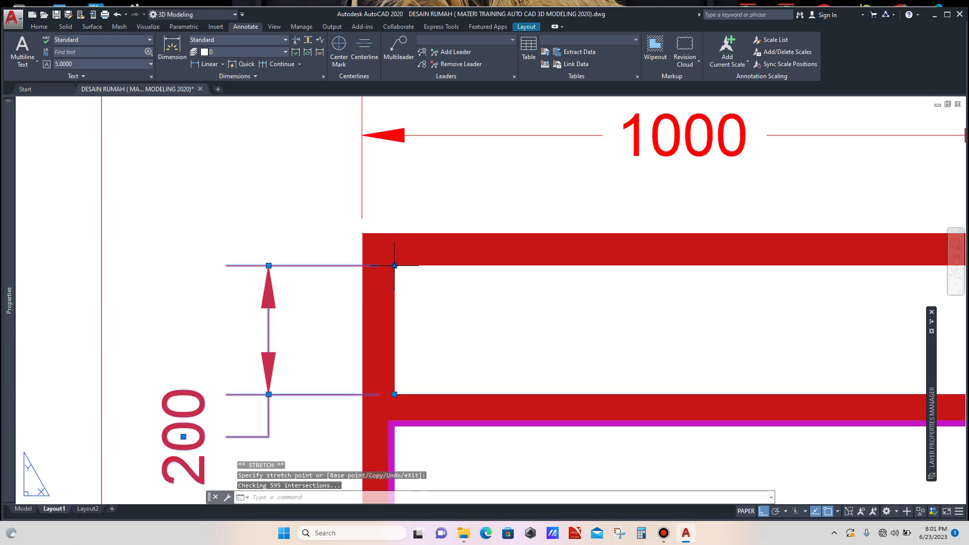
scroll(373, 252, "down", 2)
key("Escape")
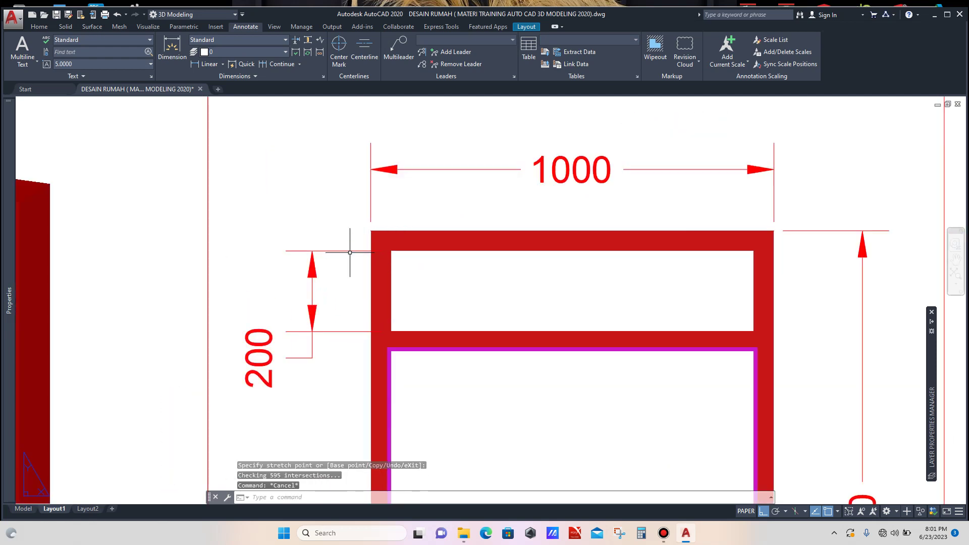
scroll(334, 244, "down", 2)
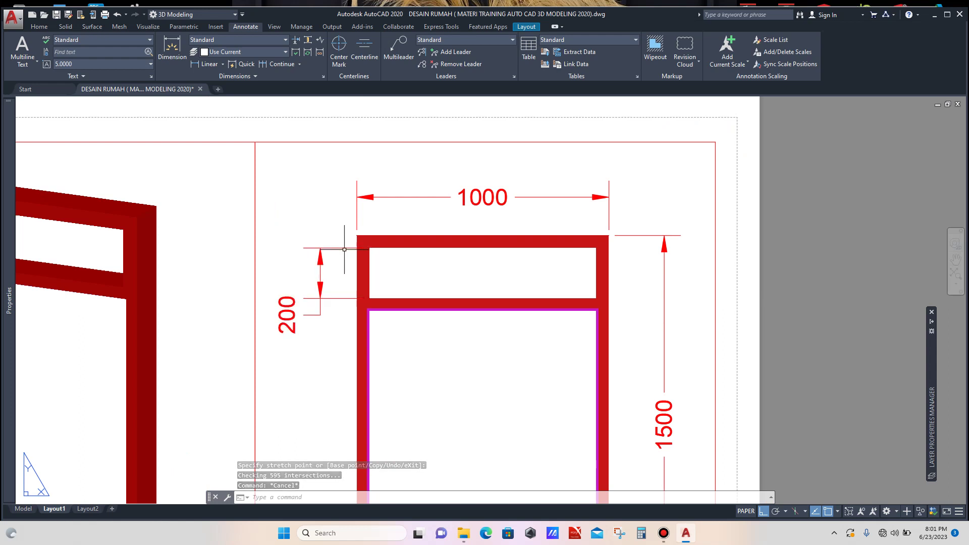
scroll(338, 249, "up", 2)
scroll(316, 293, "down", 2)
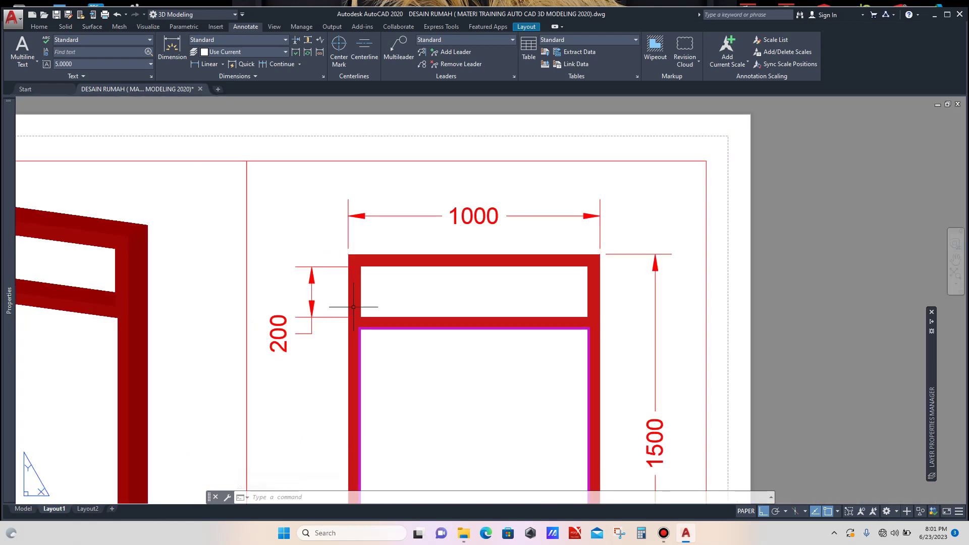
scroll(366, 272, "down", 3)
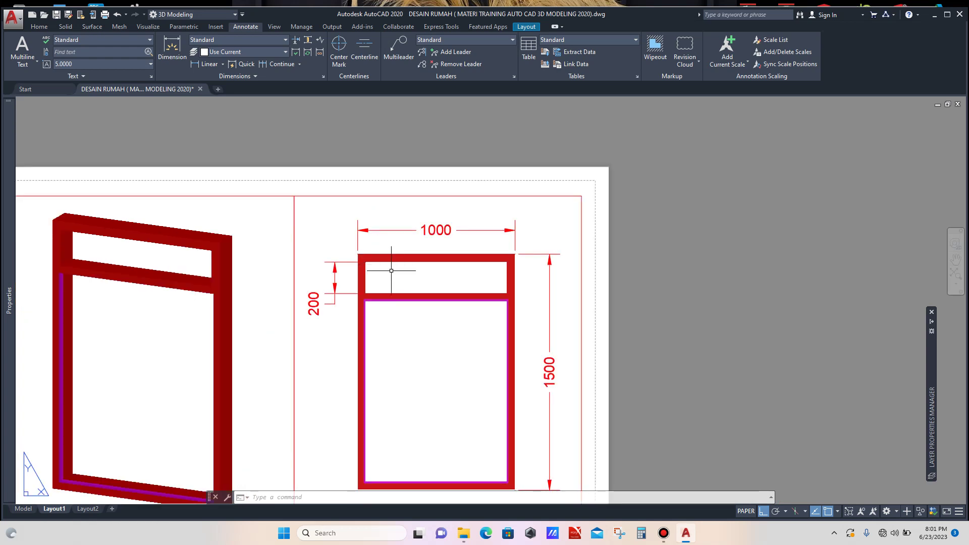
scroll(397, 395, "up", 2)
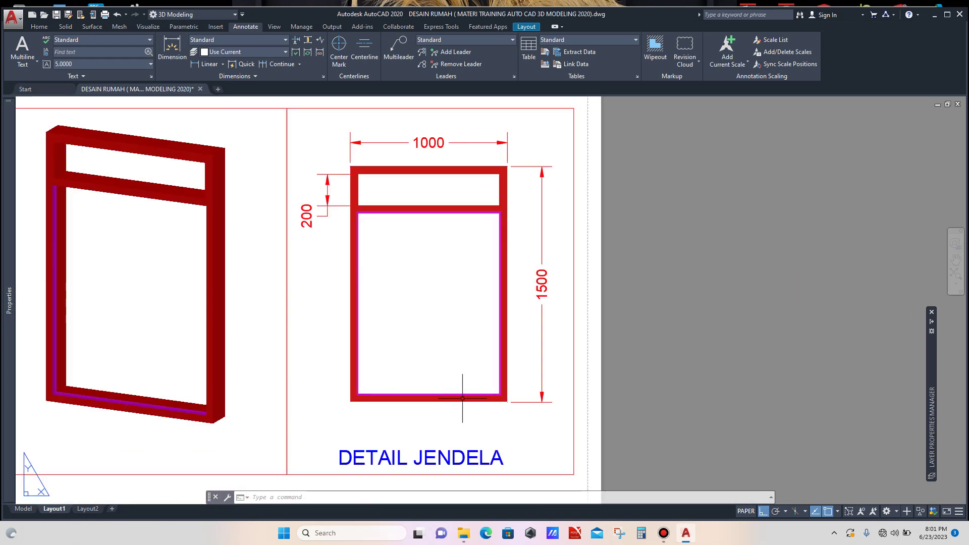
scroll(488, 393, "up", 2)
scroll(484, 324, "down", 2)
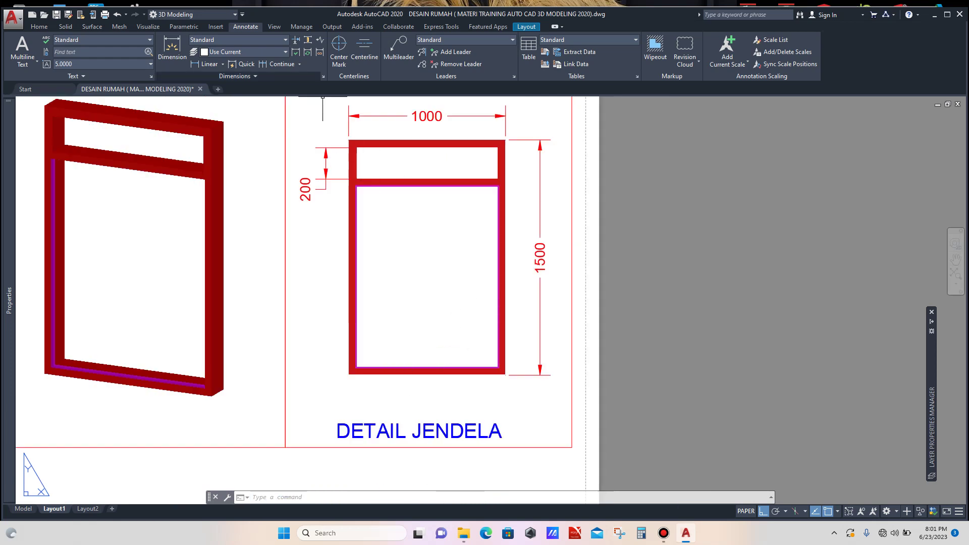
Step: Add a horizontal linear dimension across the lower opening between its inner bottom corners, placed inside the opening above the bottom rail
left_click(209, 64)
scroll(383, 349, "up", 5)
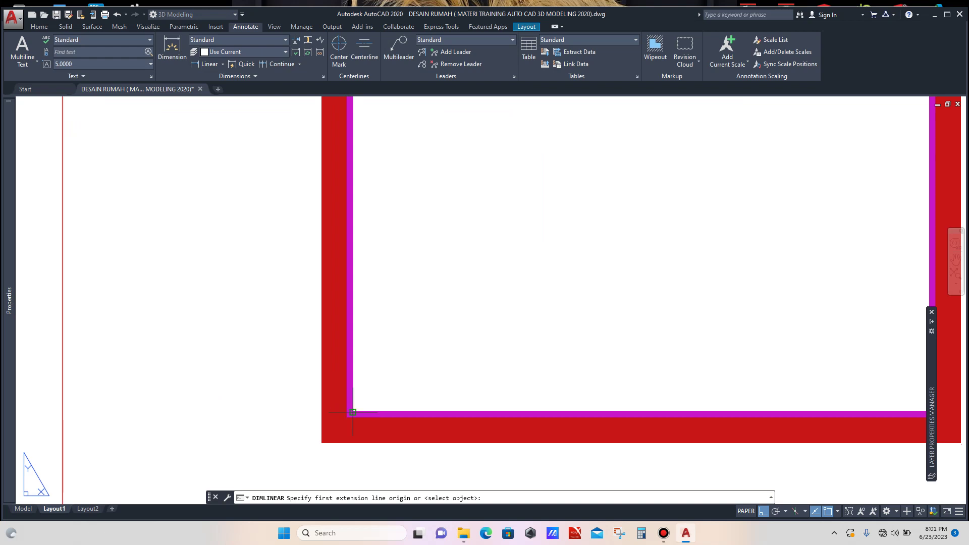
left_click(352, 412)
scroll(353, 412, "down", 4)
scroll(601, 400, "up", 4)
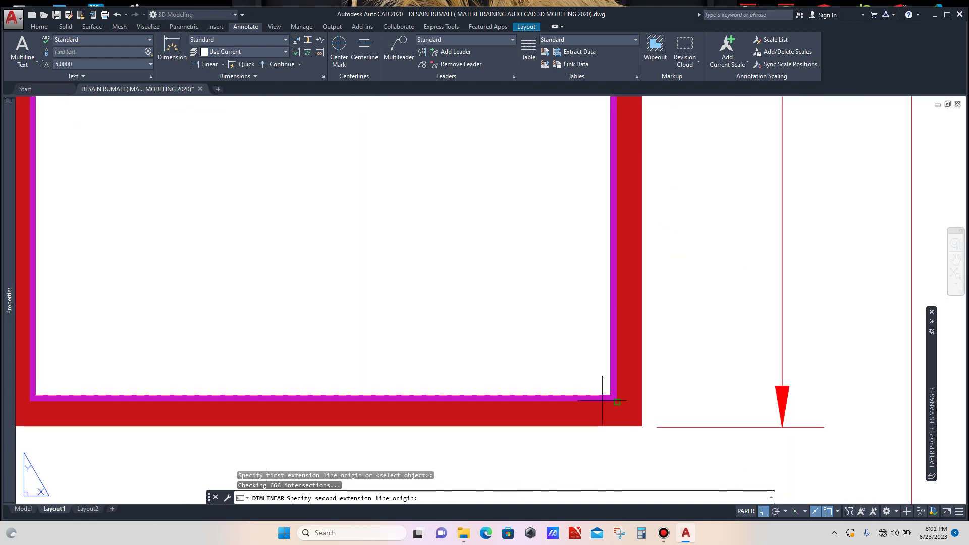
scroll(602, 400, "up", 2)
left_click(621, 390)
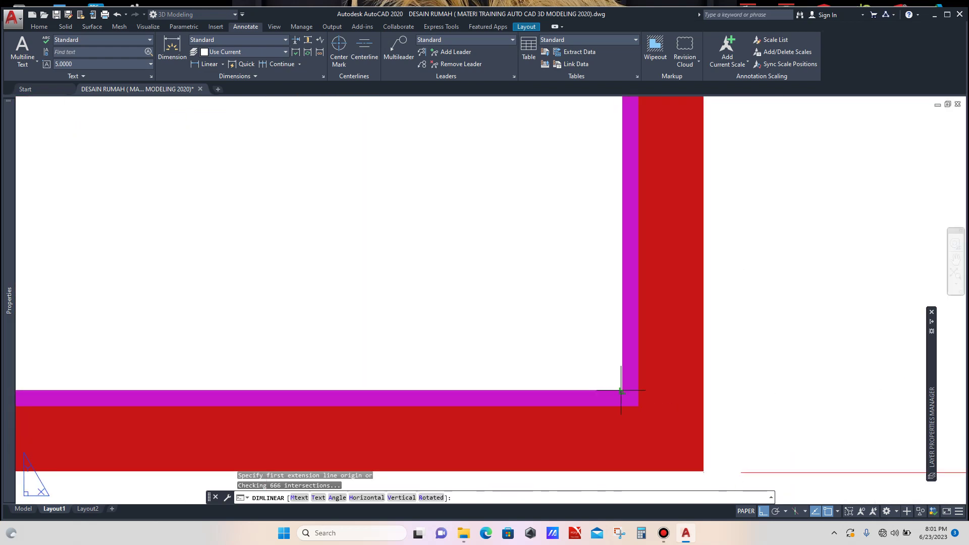
scroll(622, 391, "down", 5)
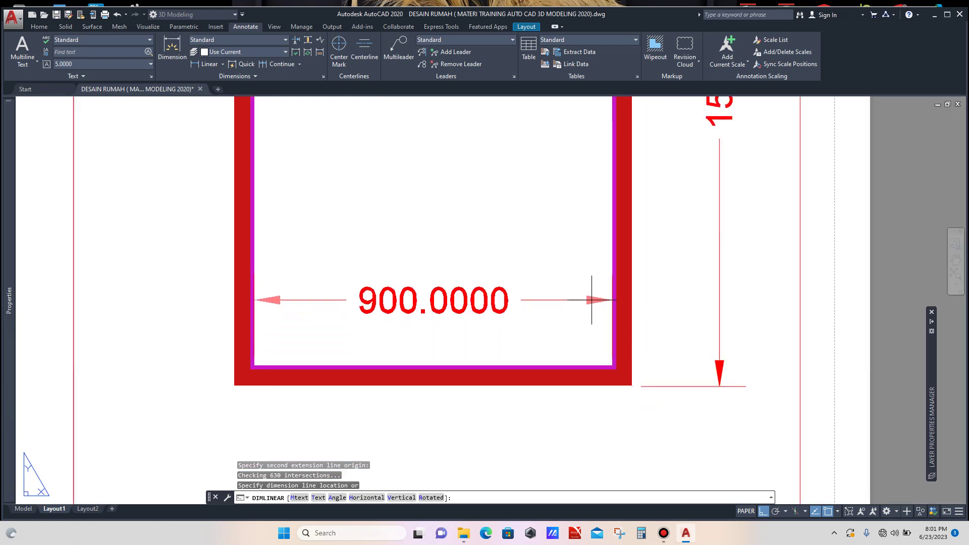
left_click(591, 299)
scroll(553, 314, "down", 2)
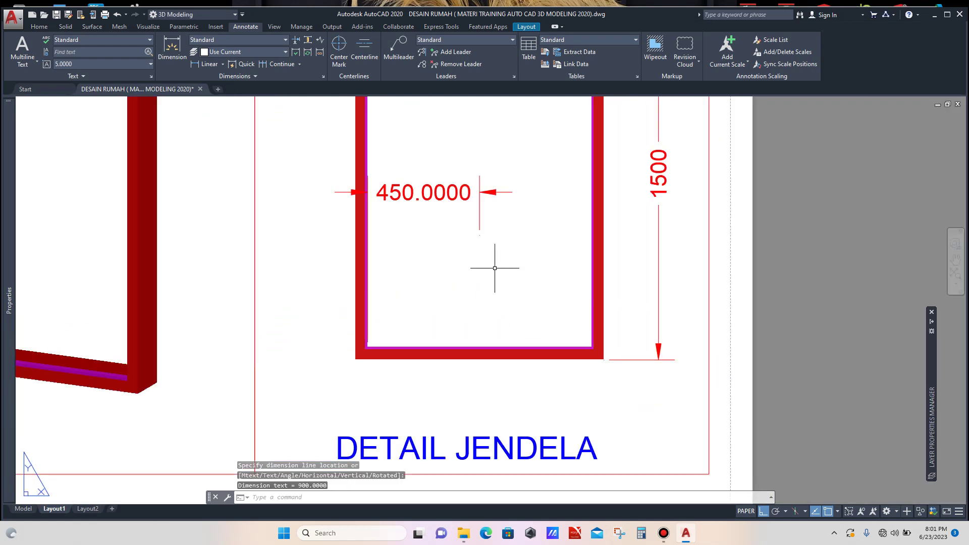
Step: Undo the horizontal dimension placed across the lower opening
key("ctrl+z")
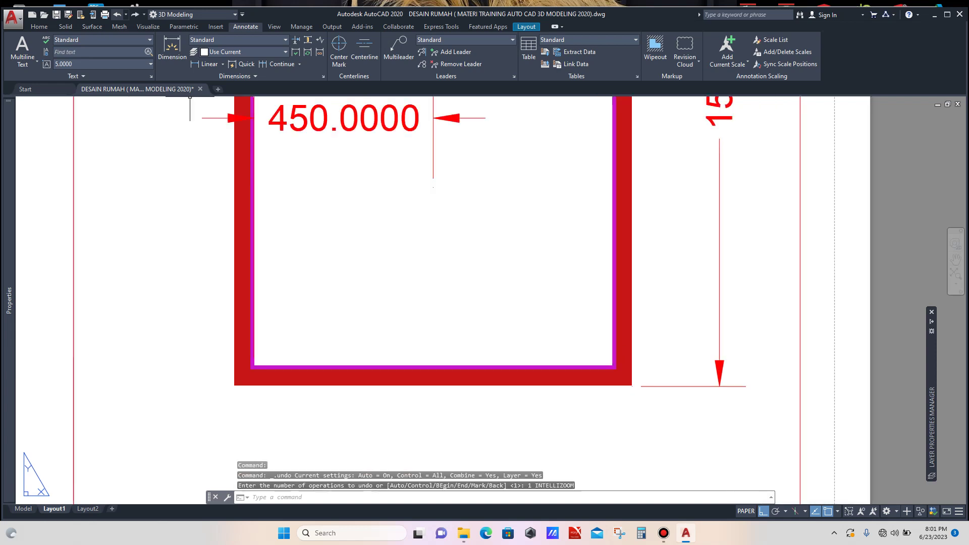
key("ctrl+z")
scroll(454, 217, "down", 2)
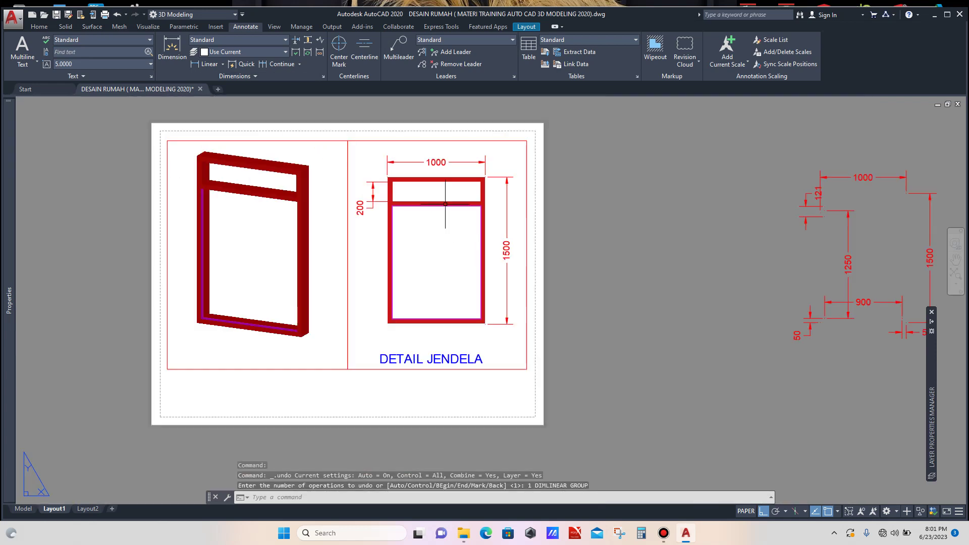
Step: Copy the overall width dimension above the frame from the frame's outer top-left corner to the lower opening's inner bottom-left corner
scroll(423, 154, "up", 2)
left_click(423, 154)
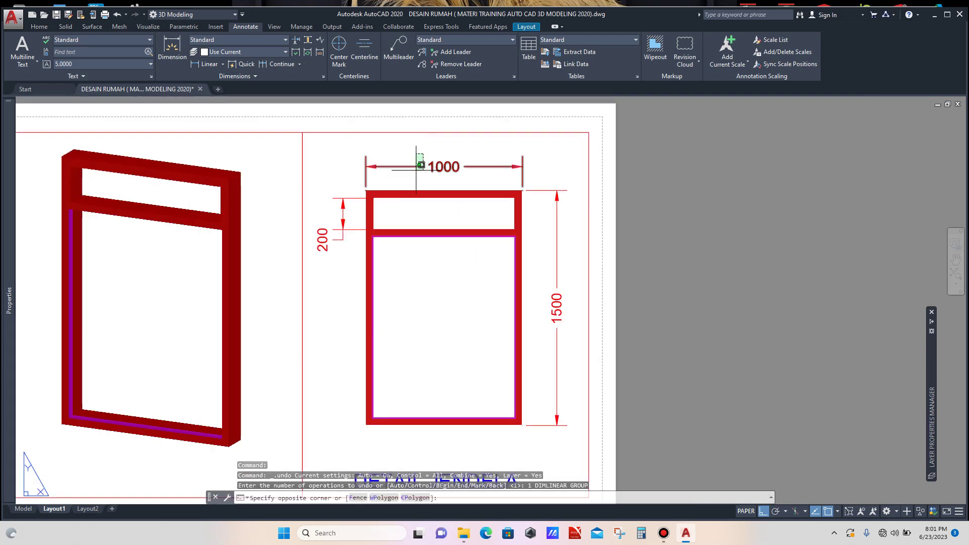
left_click(411, 169)
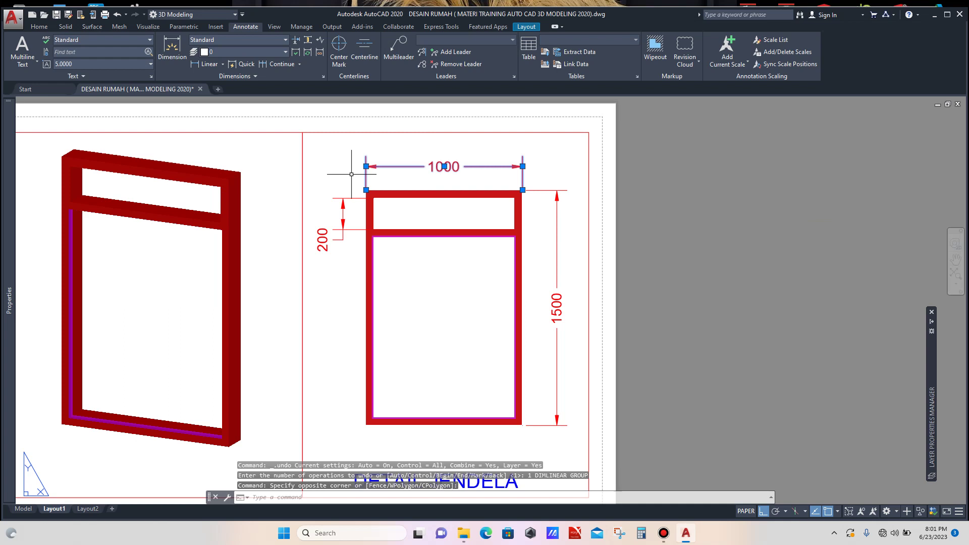
type("co")
key("Return")
scroll(367, 192, "up", 3)
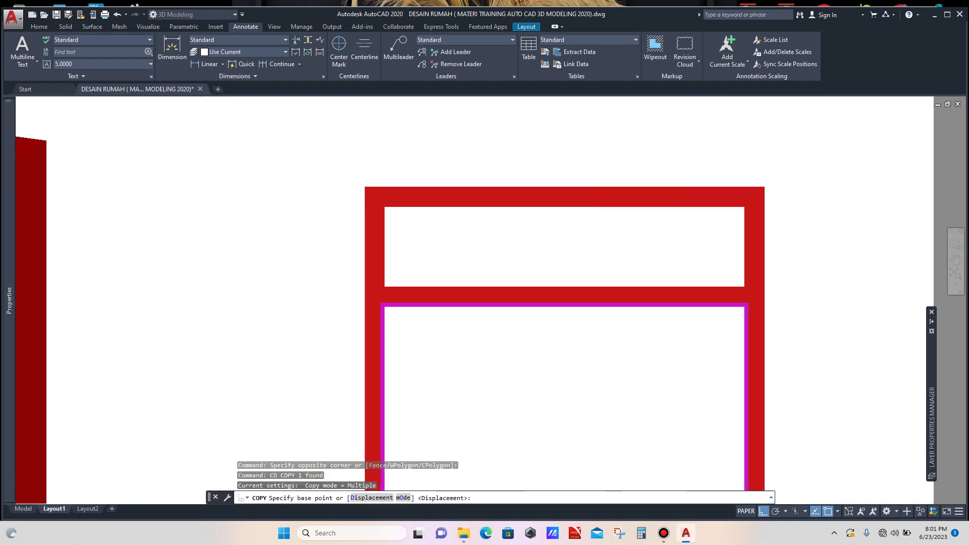
scroll(365, 187, "up", 3)
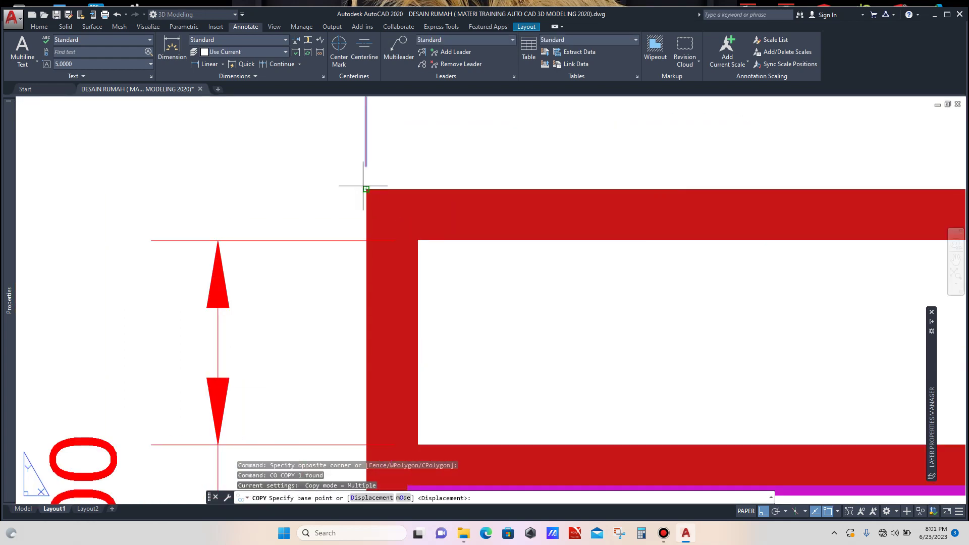
left_click(366, 190)
scroll(367, 173, "down", 5)
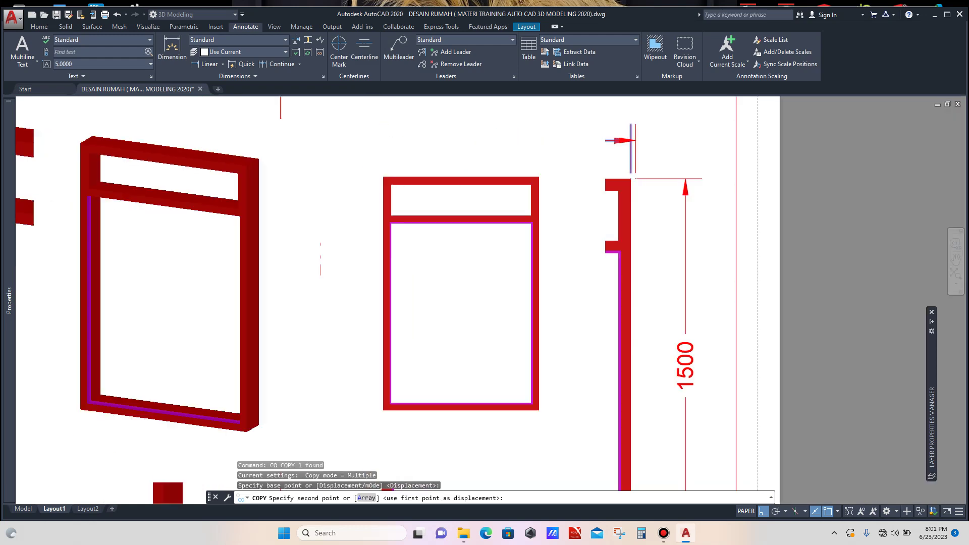
scroll(385, 327, "up", 3)
scroll(385, 326, "up", 3)
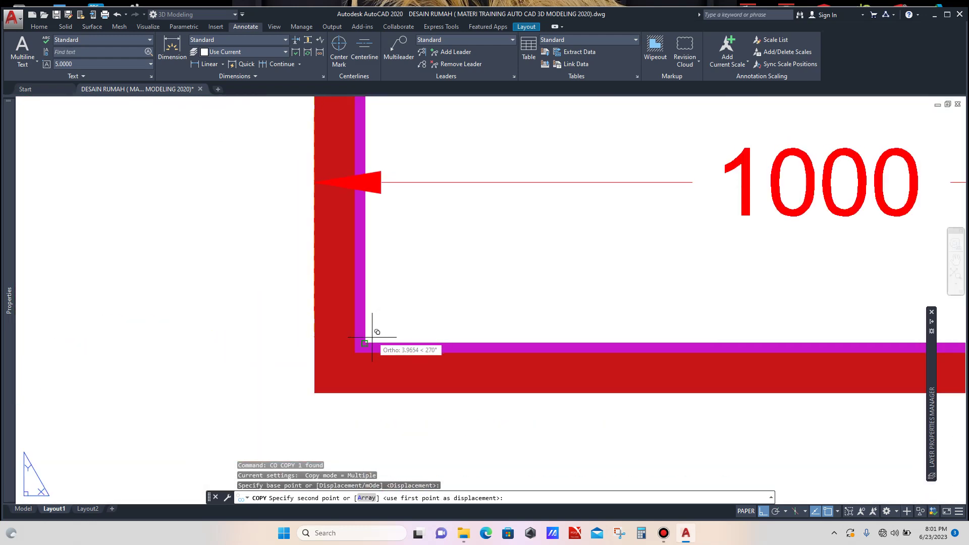
left_click(365, 343)
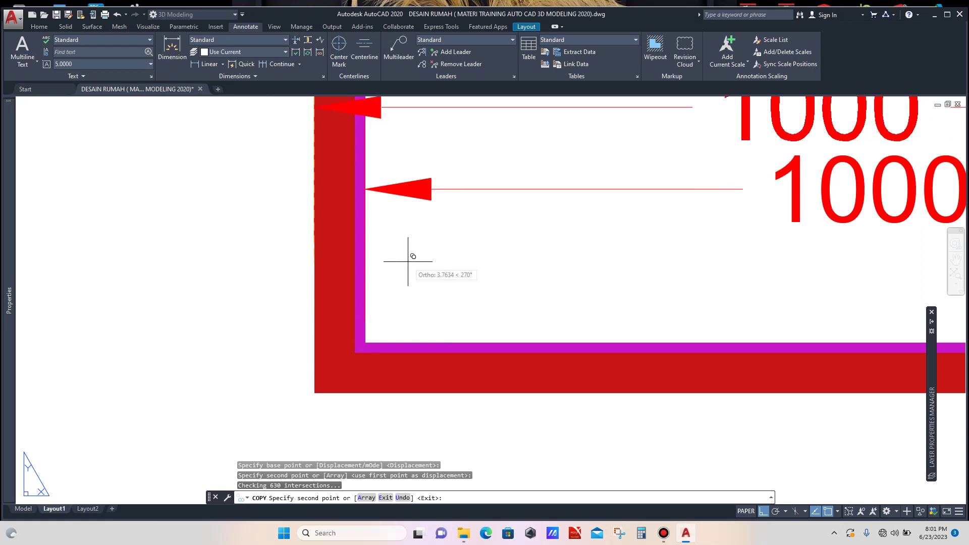
key("Escape")
Step: Stretch the right origin of the copied width dimension to the lower opening's inner bottom-right corner and deselect it
scroll(398, 252, "down", 2)
scroll(565, 269, "down", 3)
scroll(633, 255, "up", 4)
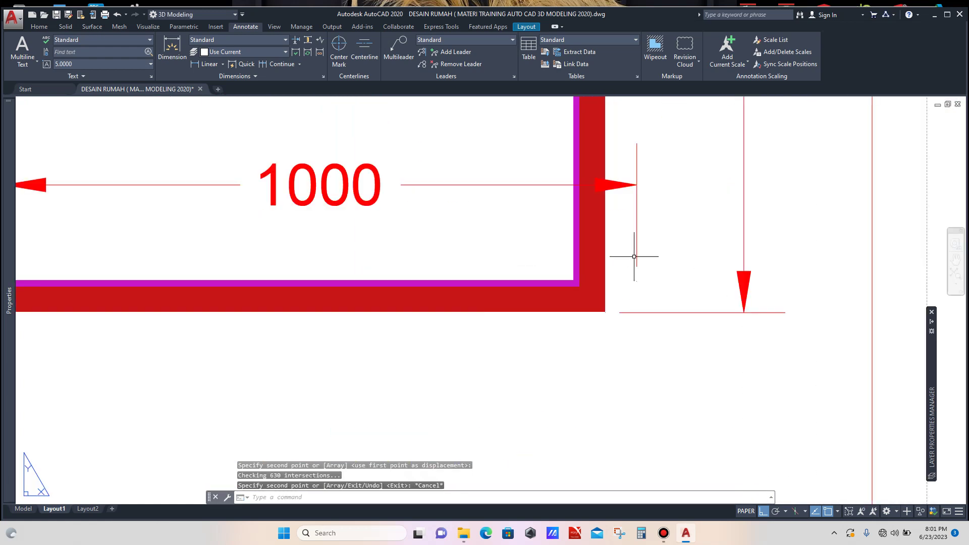
left_click(650, 240)
left_click(636, 280)
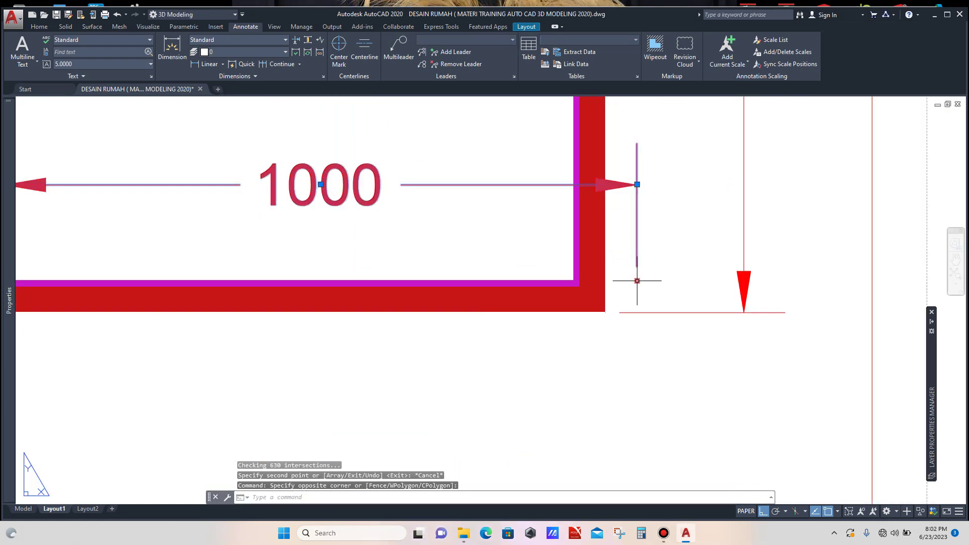
left_click(637, 280)
scroll(576, 278, "up", 4)
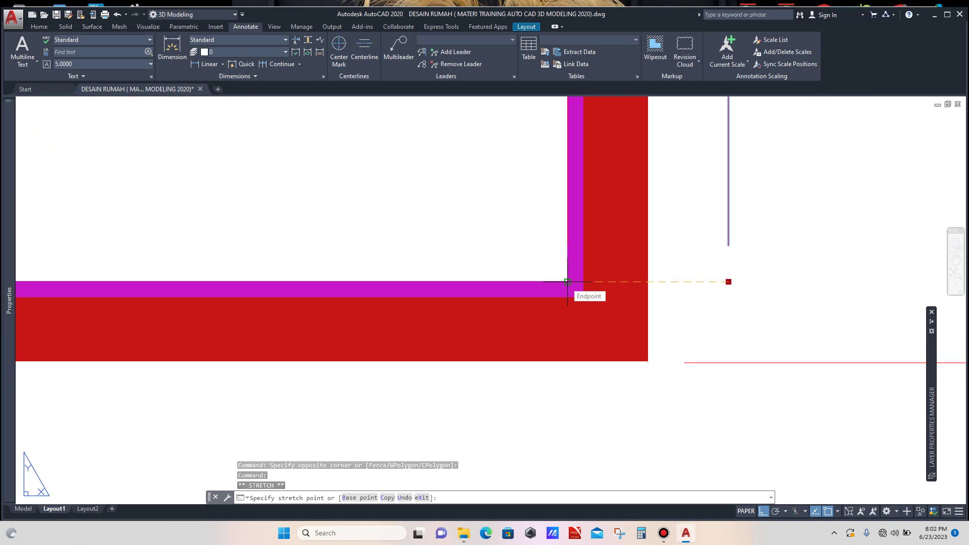
left_click(567, 281)
scroll(510, 284, "down", 5)
key("Escape")
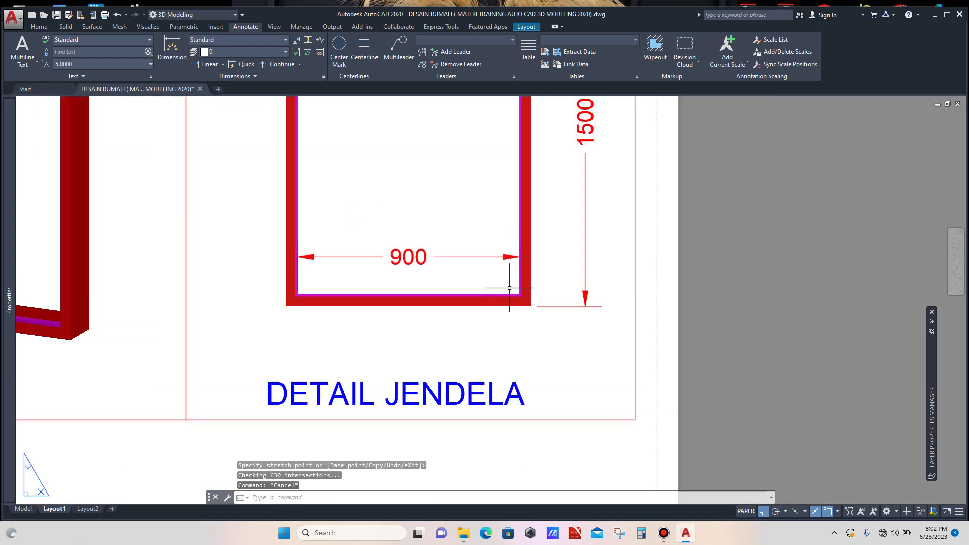
Step: Copy the overall height dimension from the frame's outer top-right corner to the lower opening's inner top-left corner
scroll(469, 281, "down", 2)
scroll(480, 274, "down", 2)
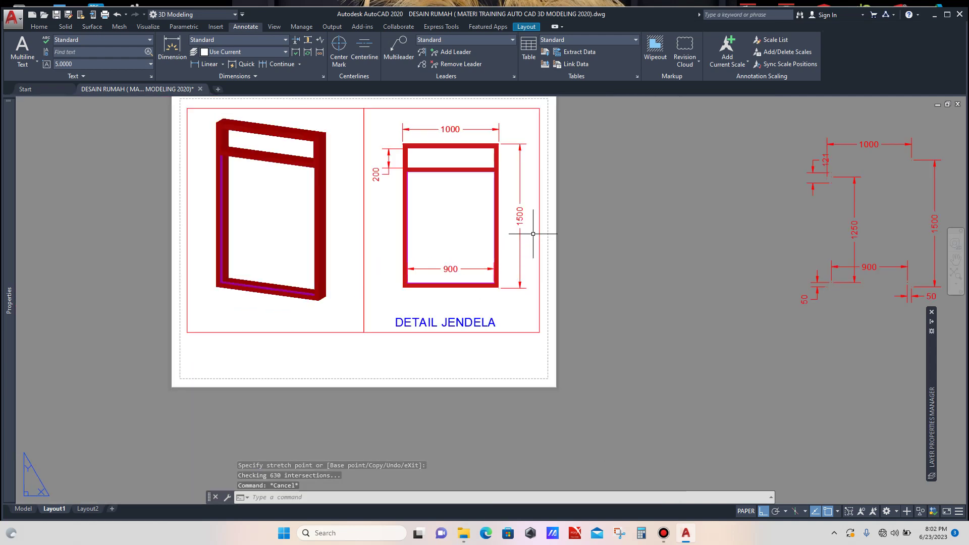
scroll(521, 186, "up", 2)
left_click(525, 171)
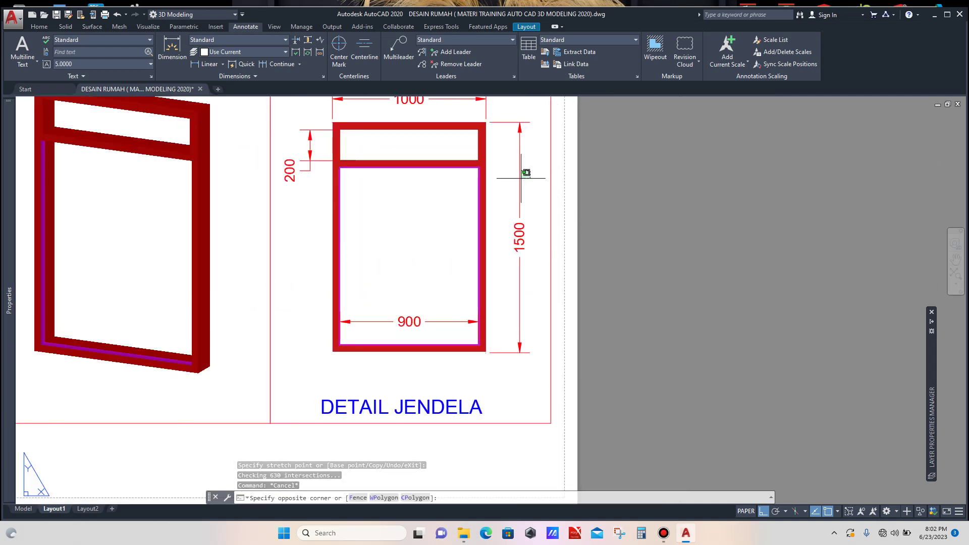
left_click(514, 182)
type("co")
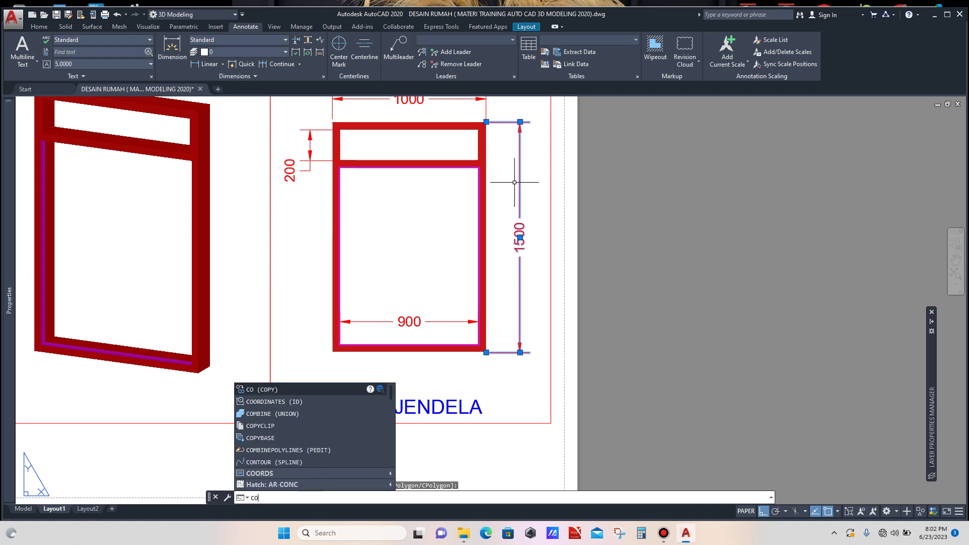
key("Return")
scroll(489, 126, "up", 4)
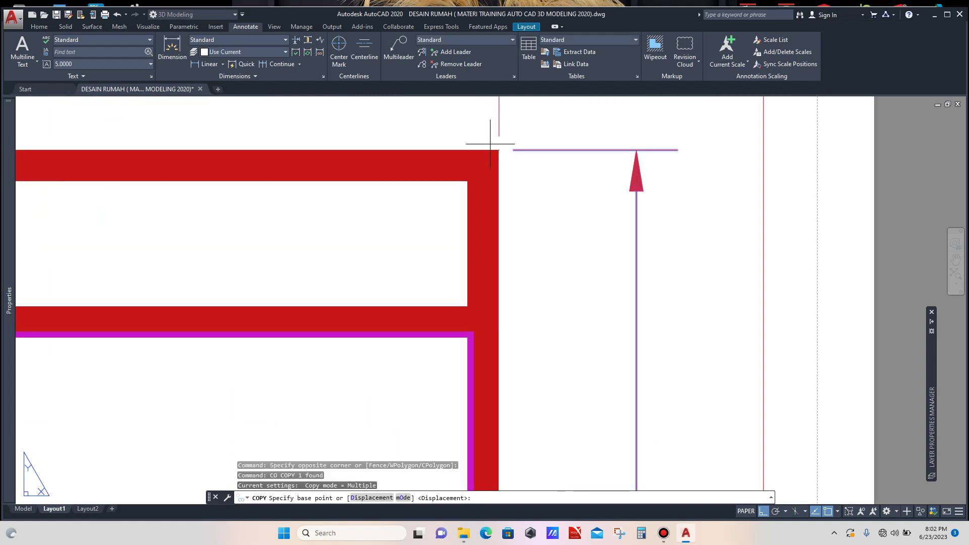
left_click(499, 150)
scroll(505, 144, "down", 5)
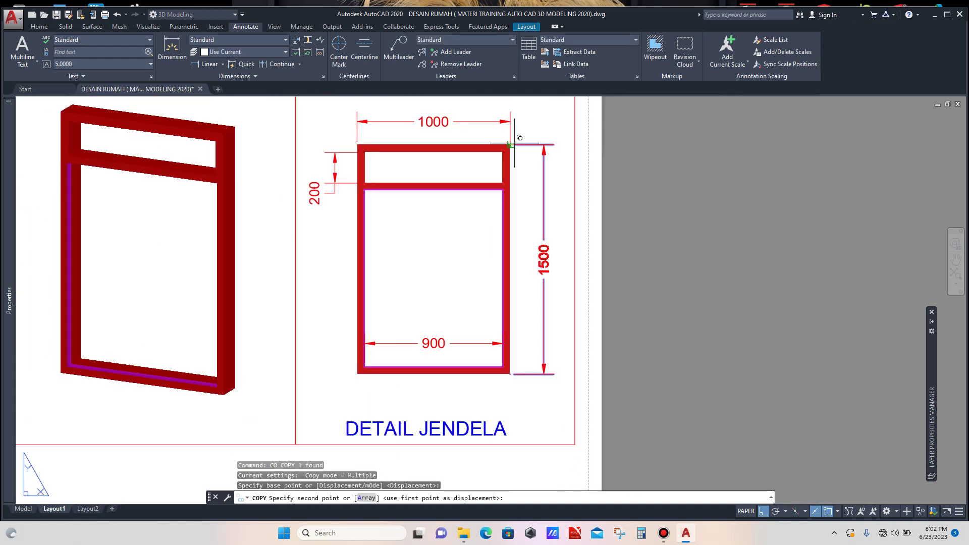
scroll(367, 187, "up", 3)
scroll(365, 183, "up", 3)
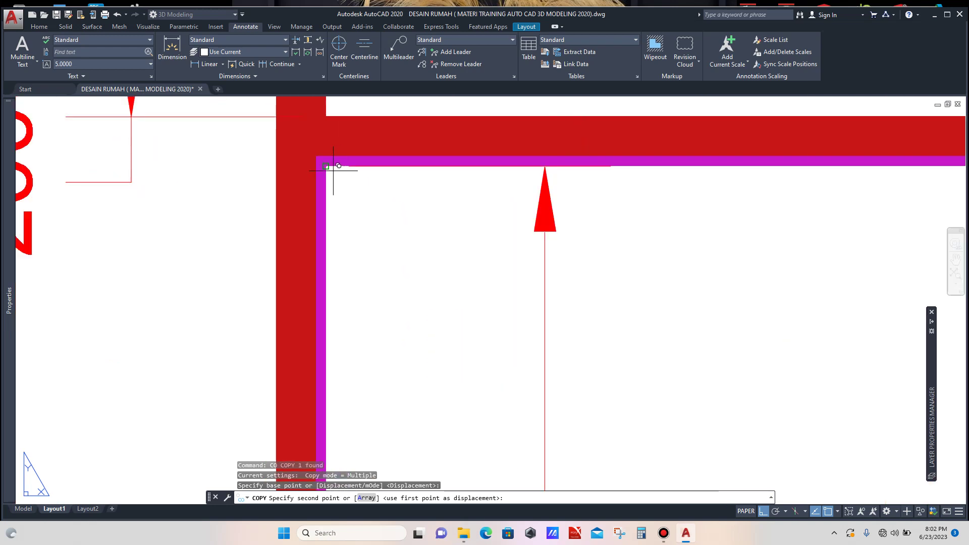
left_click(374, 174)
key("Escape")
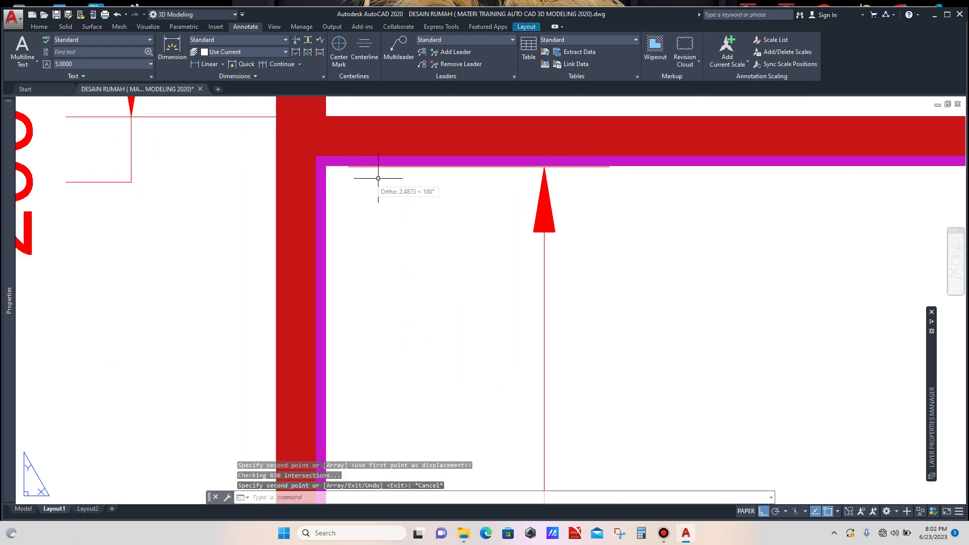
Step: Stretch the lower origin of the copied height dimension to the lower opening's inner bottom-left corner and deselect it
scroll(381, 178, "down", 5)
scroll(432, 190, "down", 3)
scroll(444, 285, "up", 5)
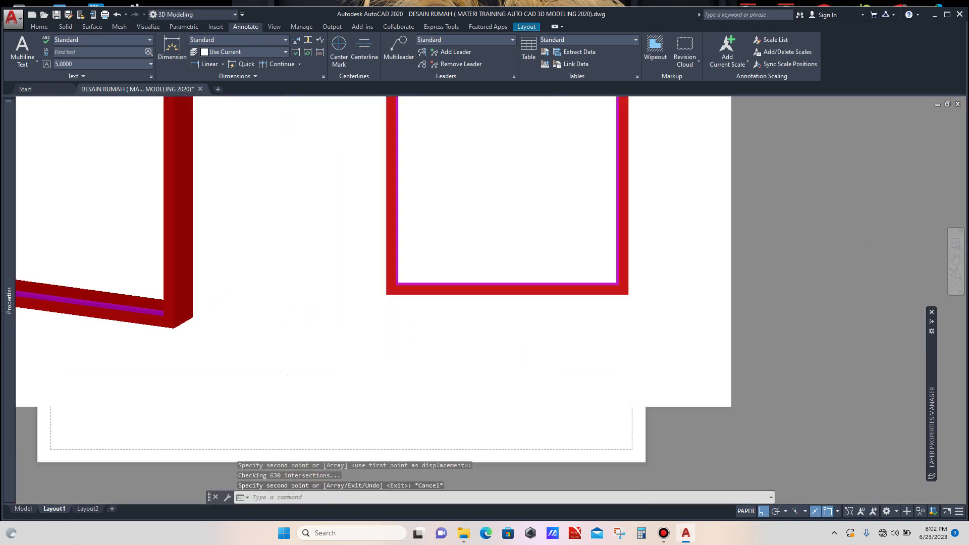
left_click(451, 320)
left_click(395, 353)
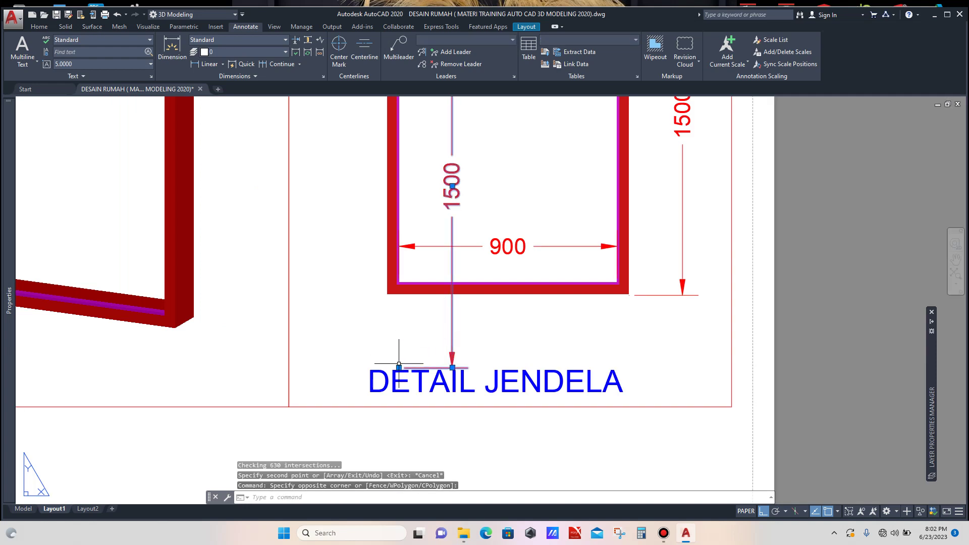
left_click(398, 368)
scroll(399, 353, "up", 5)
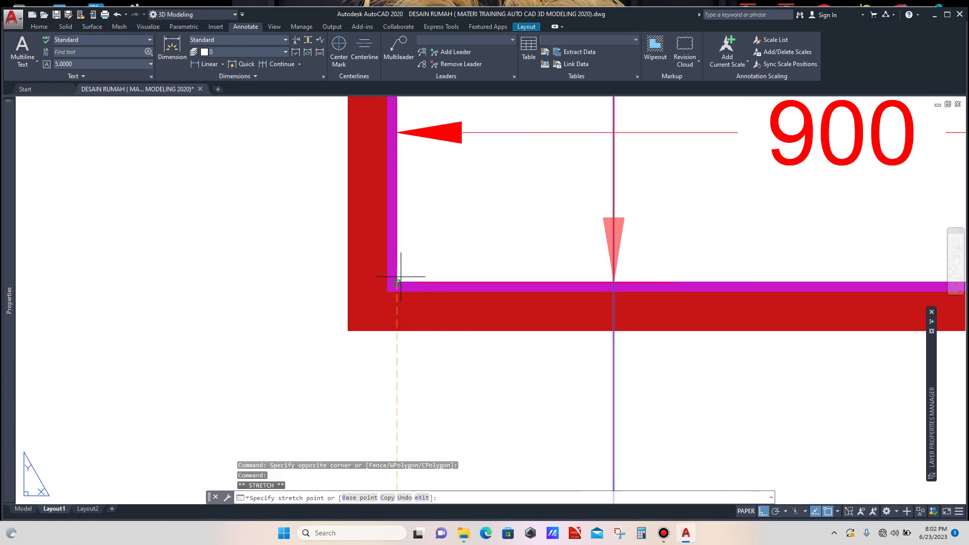
scroll(467, 244, "down", 5)
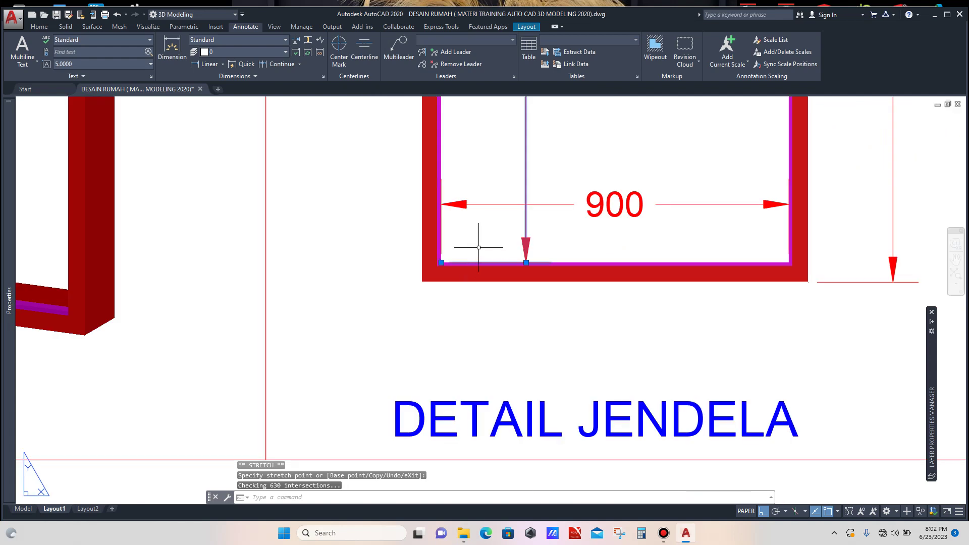
key("Escape")
Step: Examine the window elevation's dimensions for the frame, the lower opening and the upper opening
scroll(443, 266, "down", 2)
scroll(443, 266, "down", 2)
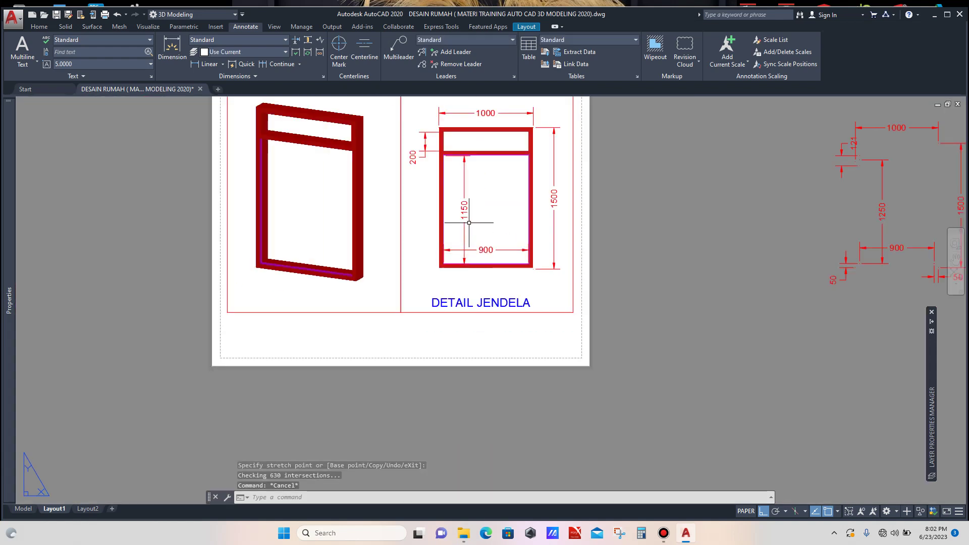
scroll(469, 222, "up", 2)
scroll(503, 267, "up", 1)
scroll(485, 242, "down", 1)
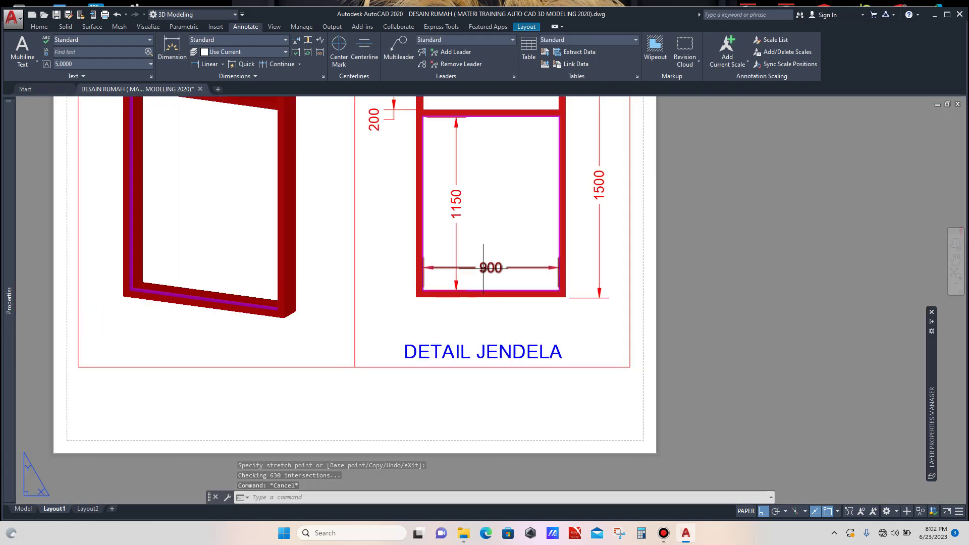
scroll(476, 230, "down", 3)
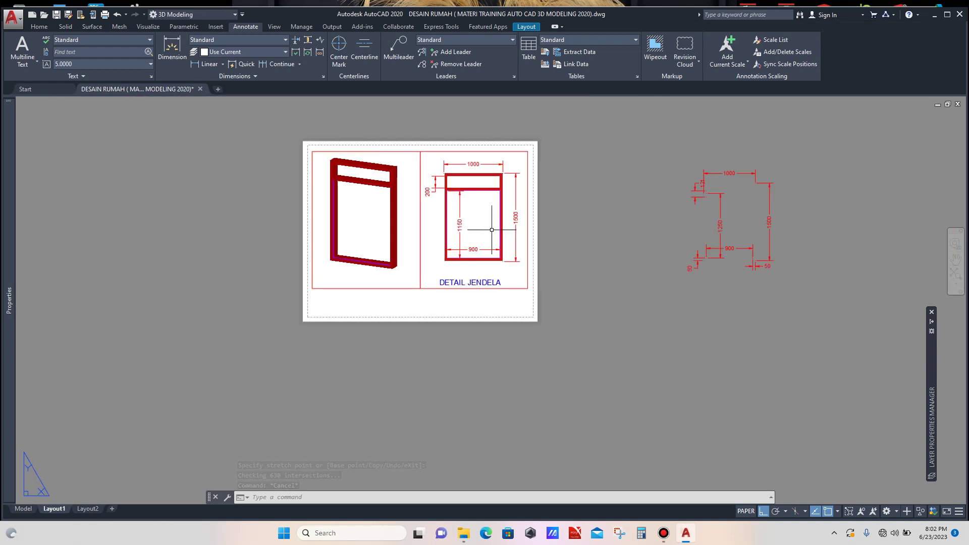
scroll(508, 177, "up", 1)
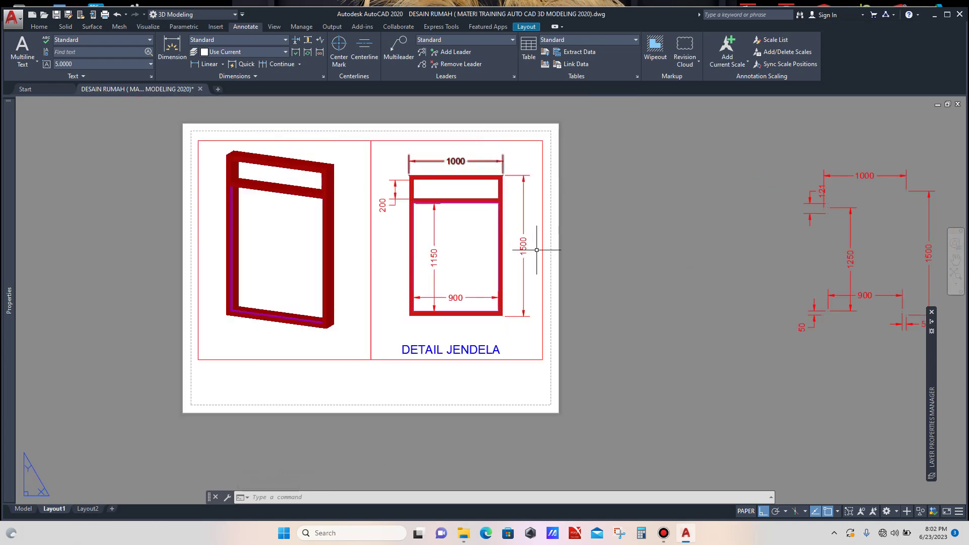
scroll(423, 180, "up", 2)
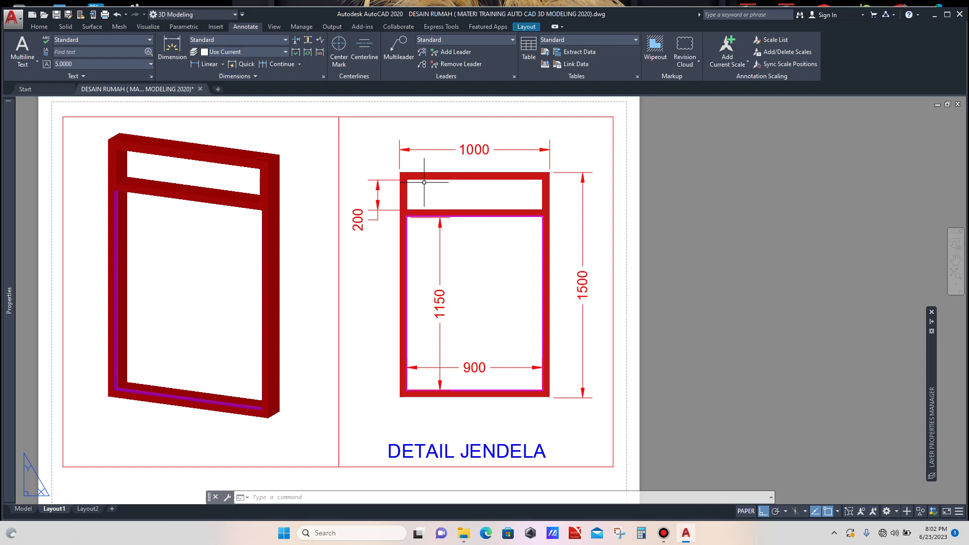
scroll(498, 182, "up", 2)
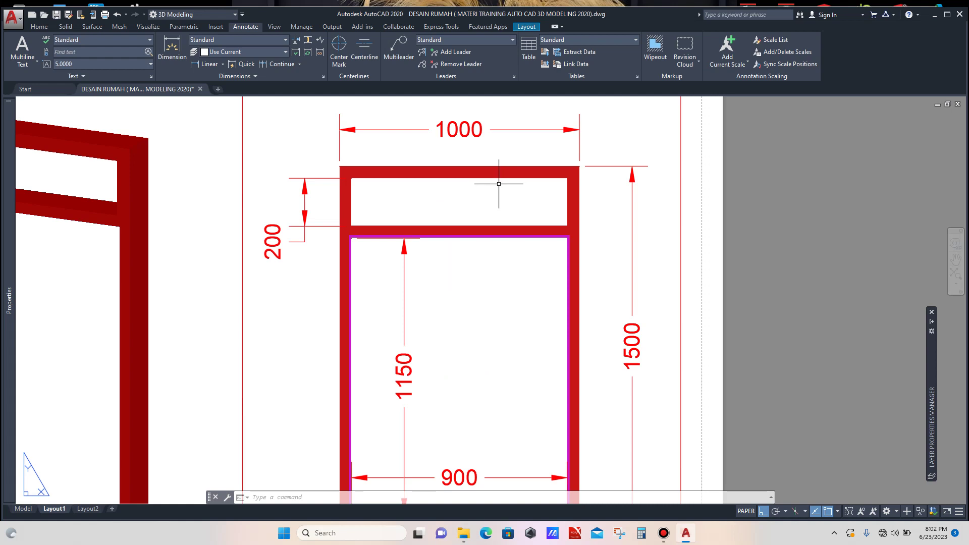
scroll(498, 184, "down", 2)
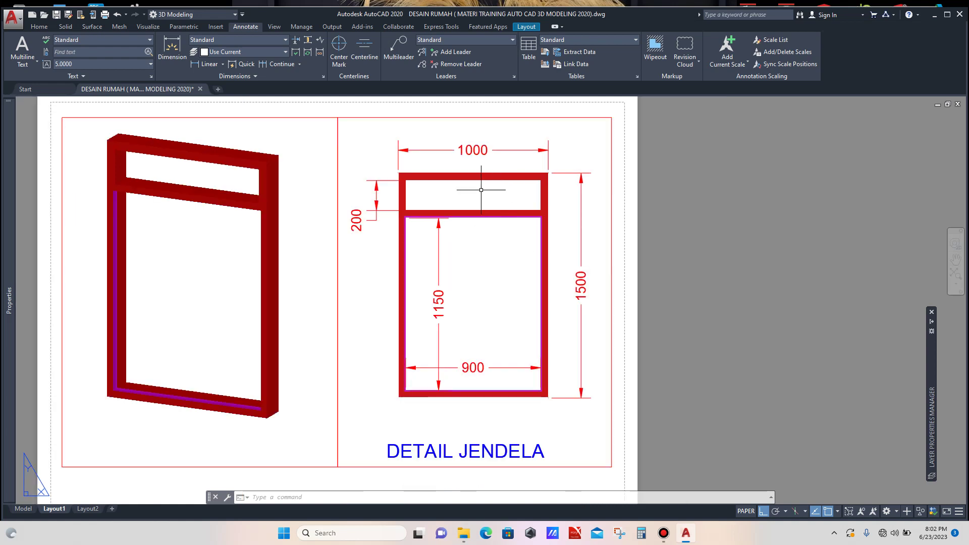
Step: Copy the overall width dimension from the frame's outer top-left corner to the upper opening's inner bottom-left corner
scroll(447, 145, "up", 2)
left_click(443, 153)
left_click(348, 161)
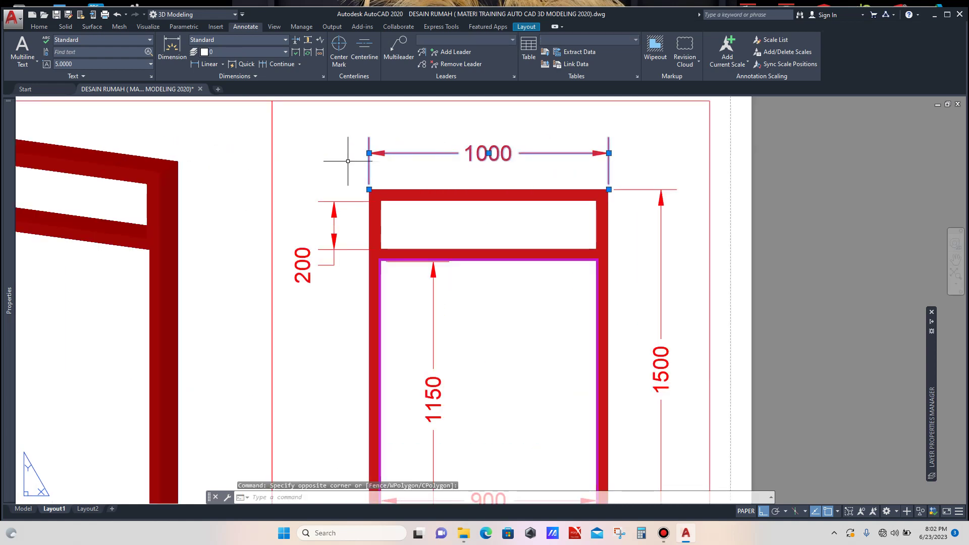
type("CO")
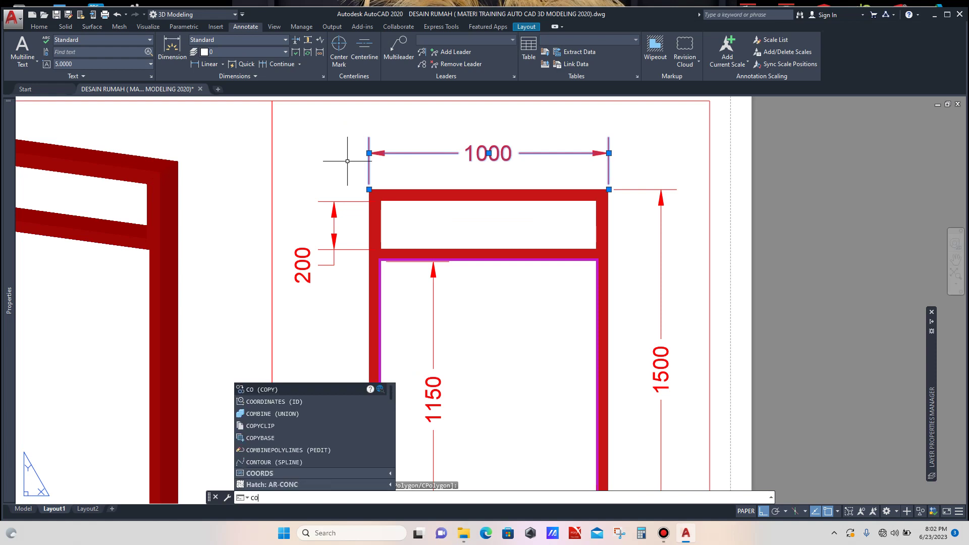
key("Return")
scroll(368, 182, "up", 2)
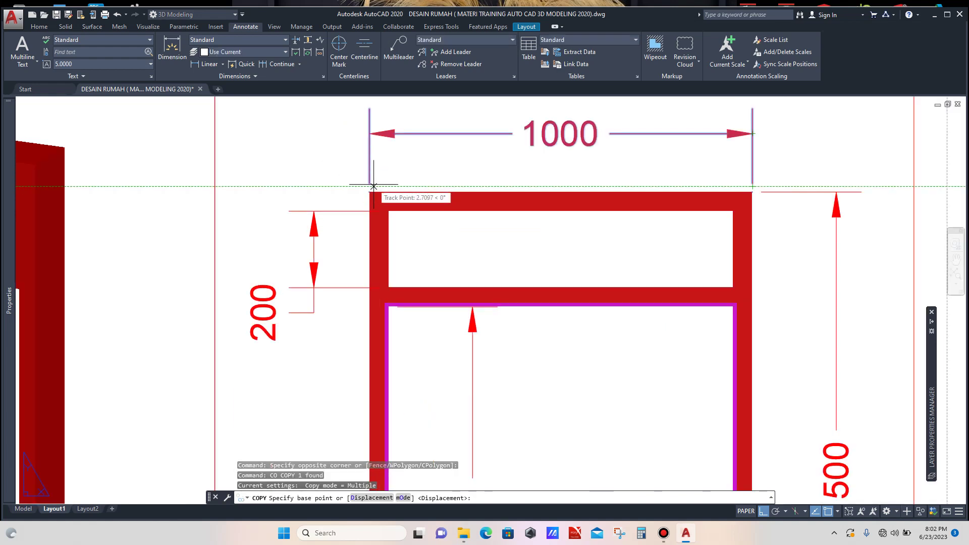
scroll(370, 188, "up", 2)
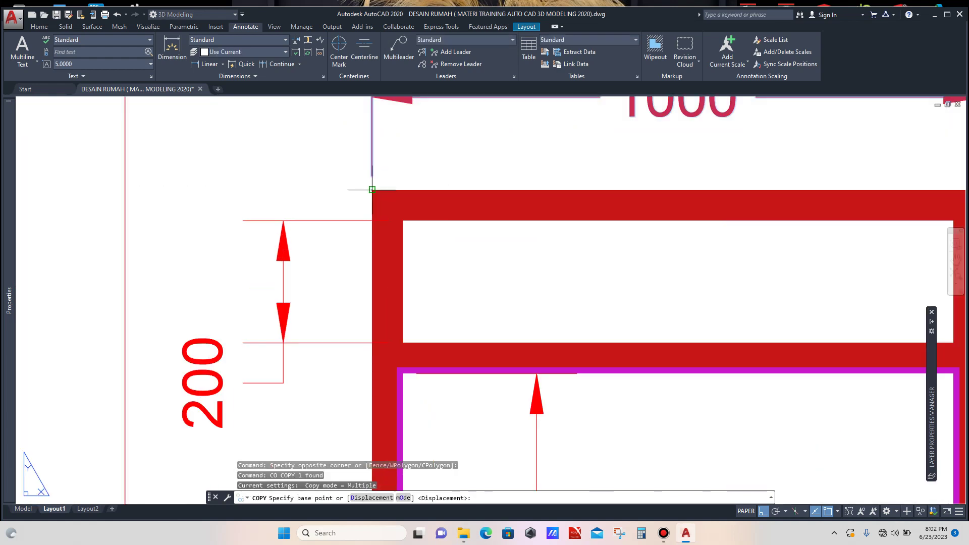
left_click(371, 189)
scroll(393, 201, "down", 2)
scroll(393, 237, "up", 4)
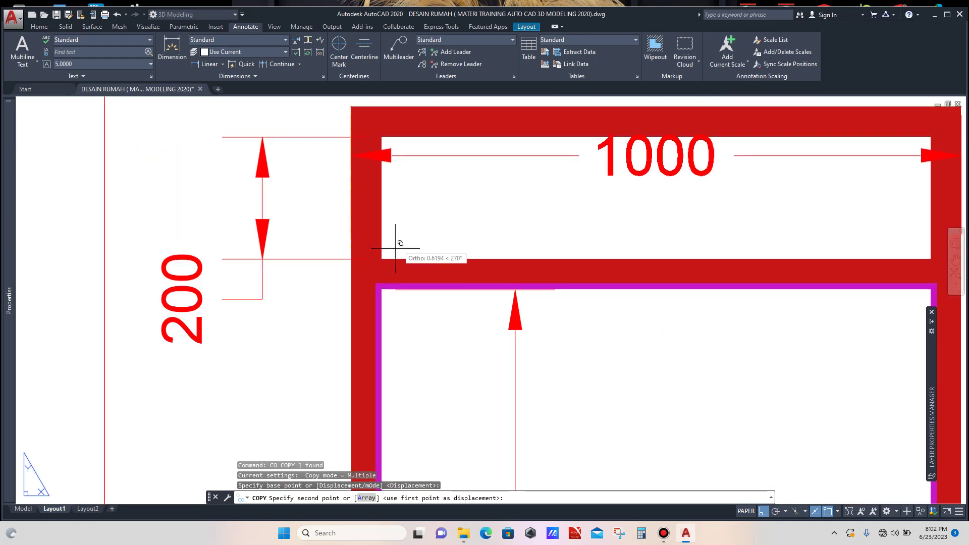
left_click(386, 256)
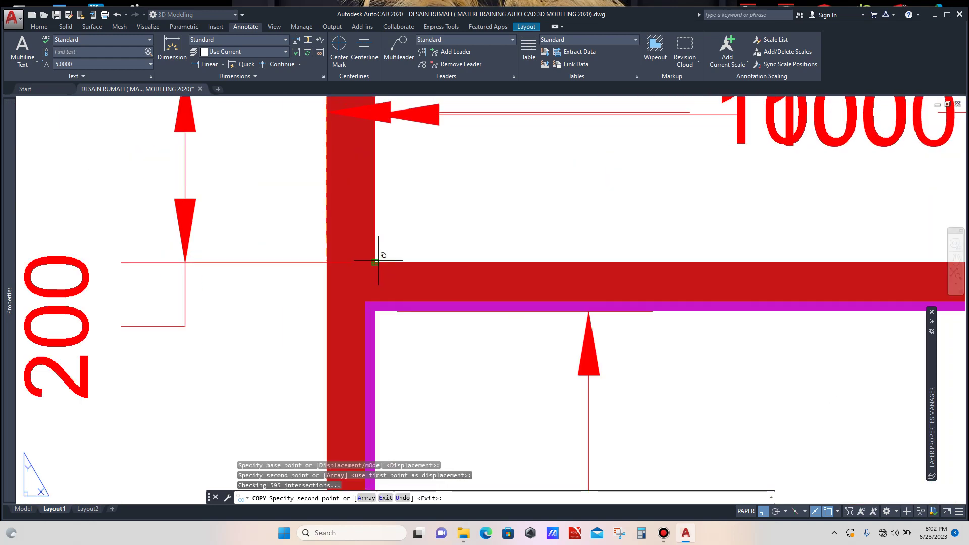
key("Escape")
Step: Stretch the right origin of the copied width dimension to the upper opening's inner bottom-right corner
scroll(398, 250, "down", 6)
scroll(599, 222, "up", 3)
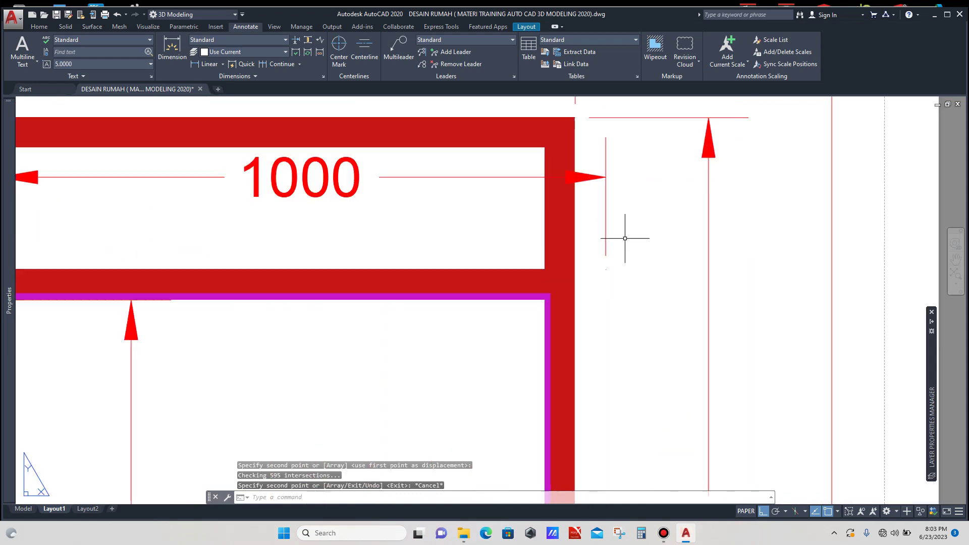
left_click(621, 233)
left_click(606, 251)
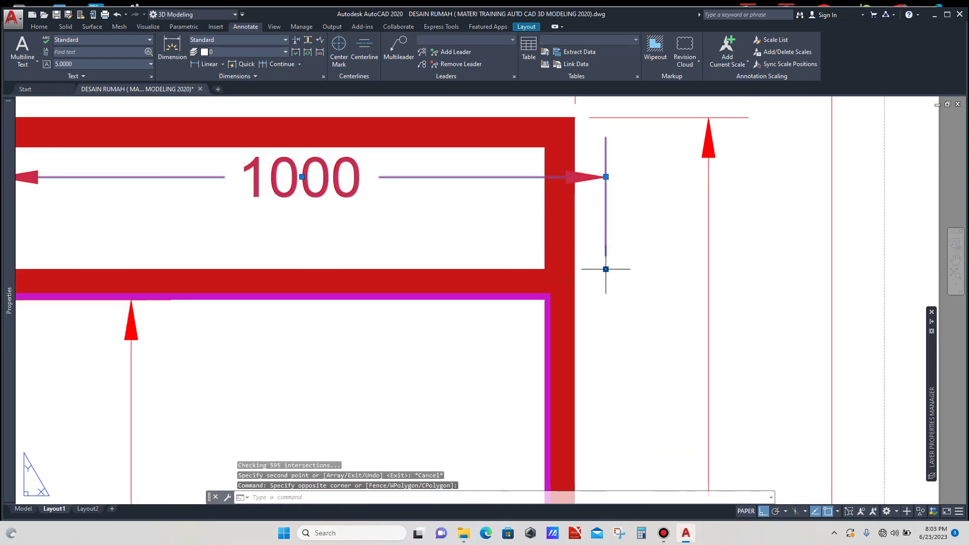
left_click(606, 268)
scroll(544, 269, "up", 4)
left_click(545, 265)
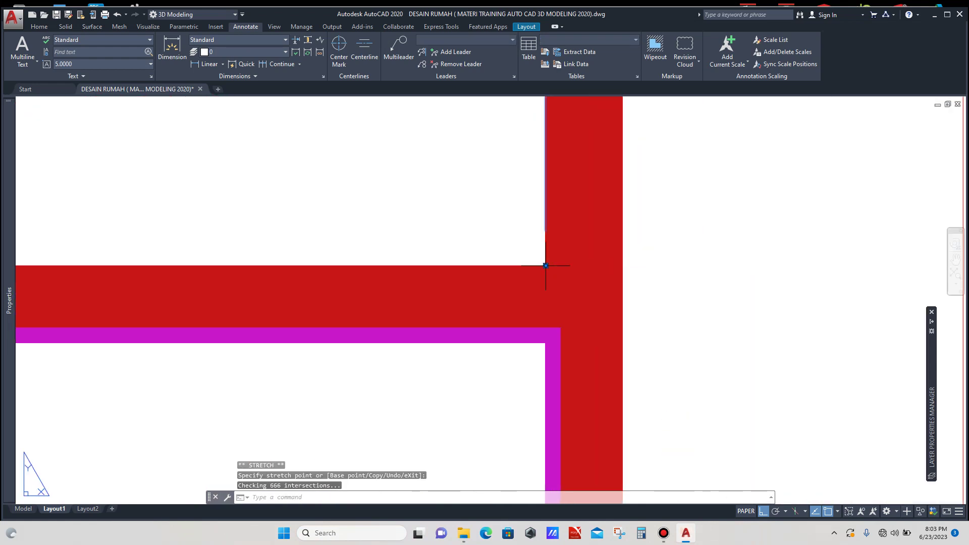
Step: Lower the dimension line of the copied width dimension inside the upper opening and deselect it
scroll(547, 266, "down", 4)
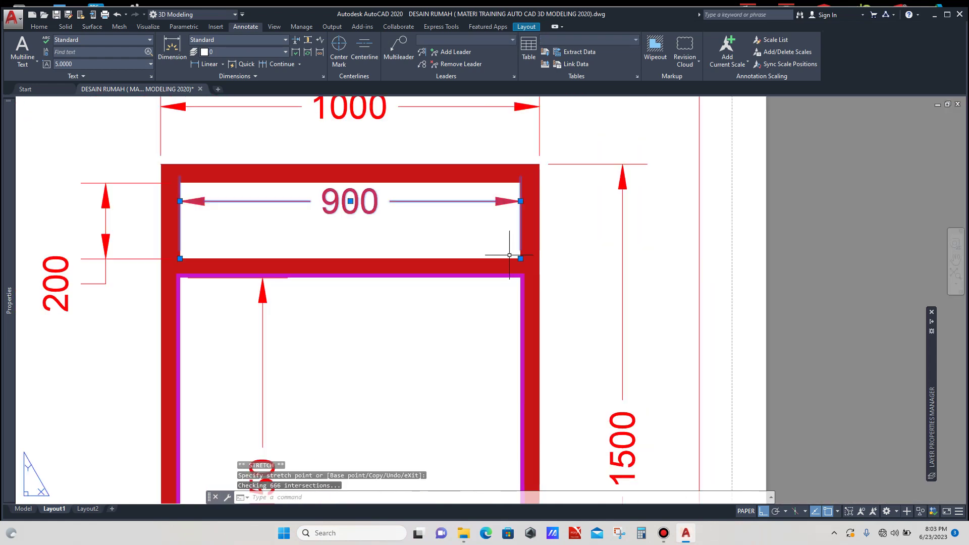
left_click(466, 212)
left_click(350, 201)
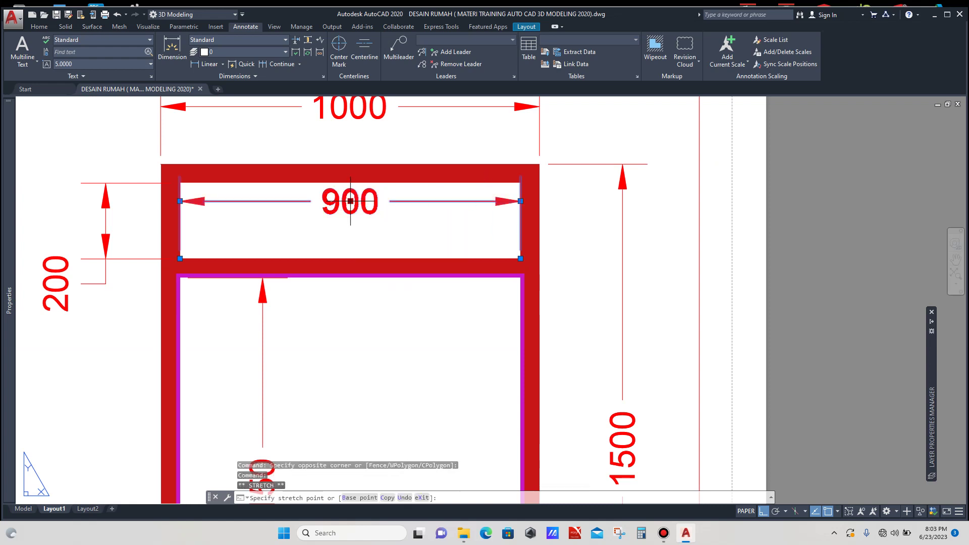
left_click(406, 222)
key("Escape")
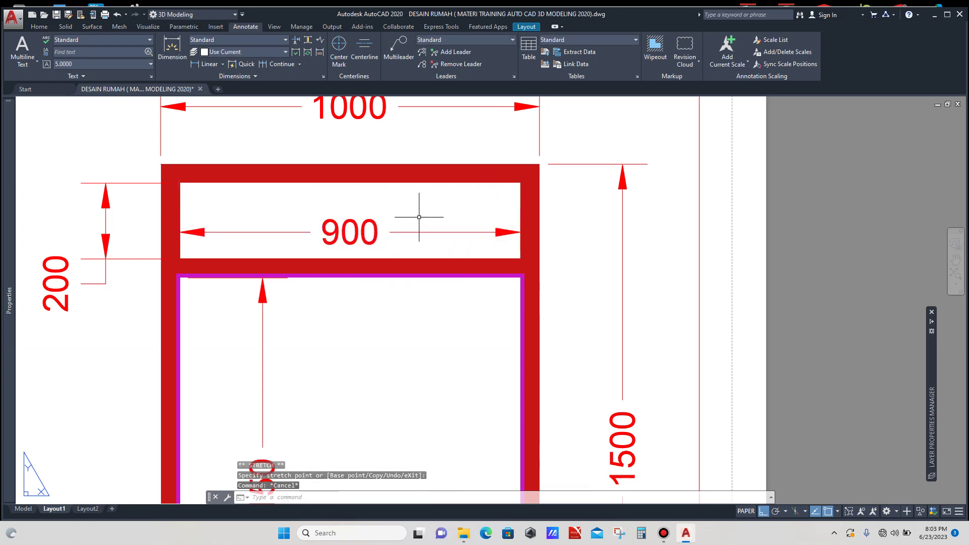
scroll(424, 222, "down", 4)
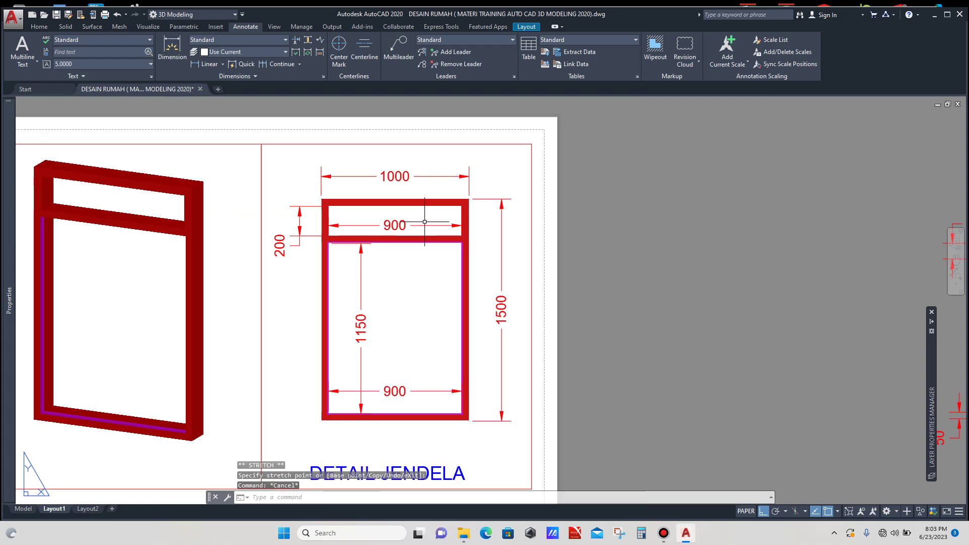
scroll(310, 237, "up", 2)
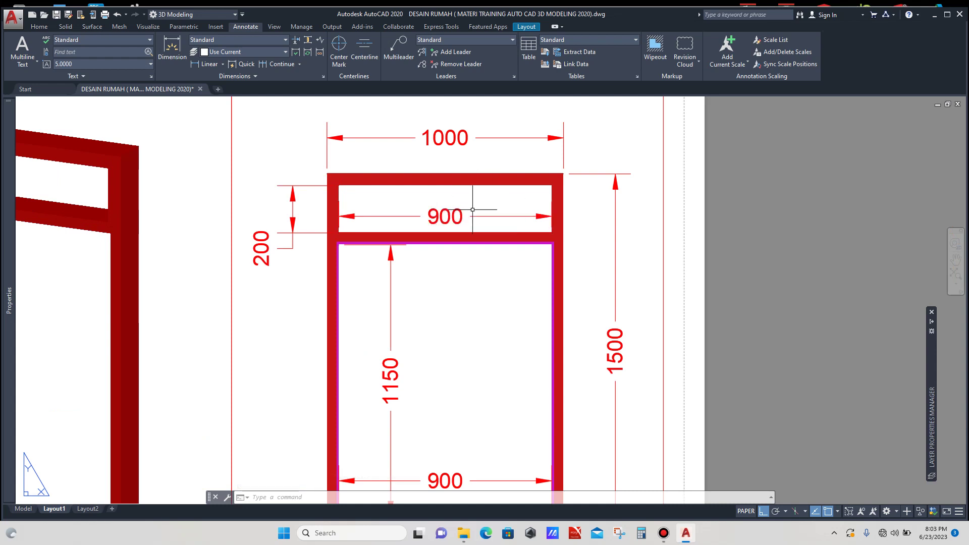
scroll(473, 210, "down", 4)
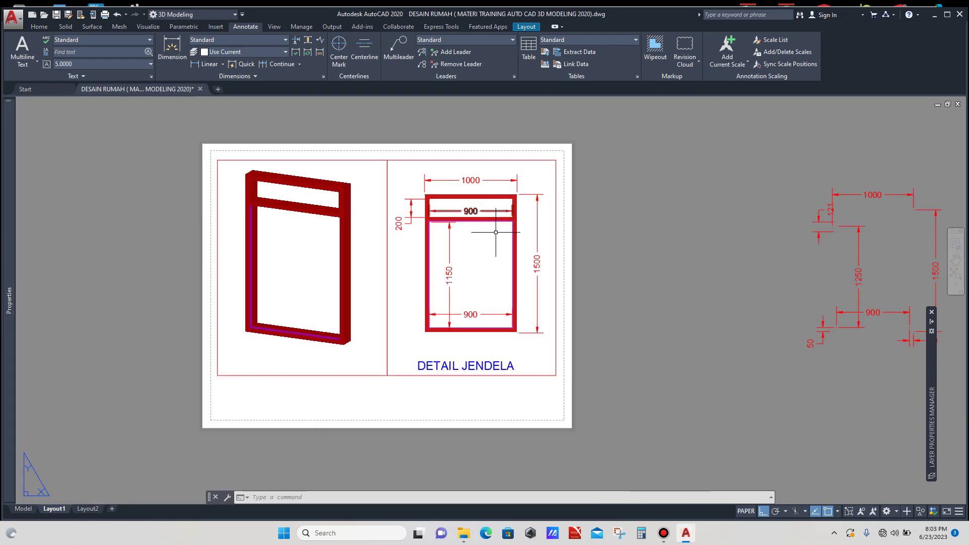
Step: Add a vertical linear dimension from the lower opening's inner bottom-left corner to the frame's outer bottom-left corner, placed left of the frame
scroll(487, 299, "up", 2)
scroll(493, 314, "up", 2)
scroll(394, 354, "up", 2)
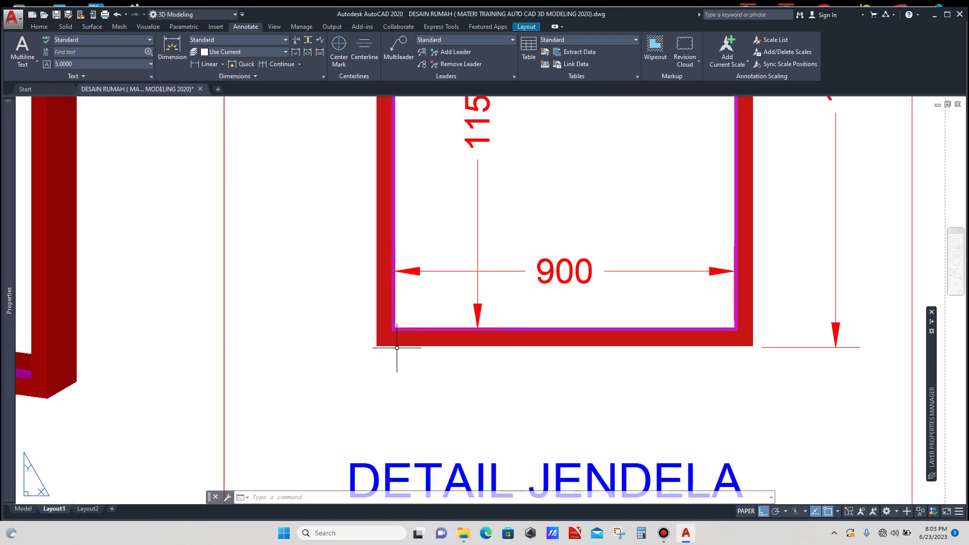
scroll(426, 314, "down", 2)
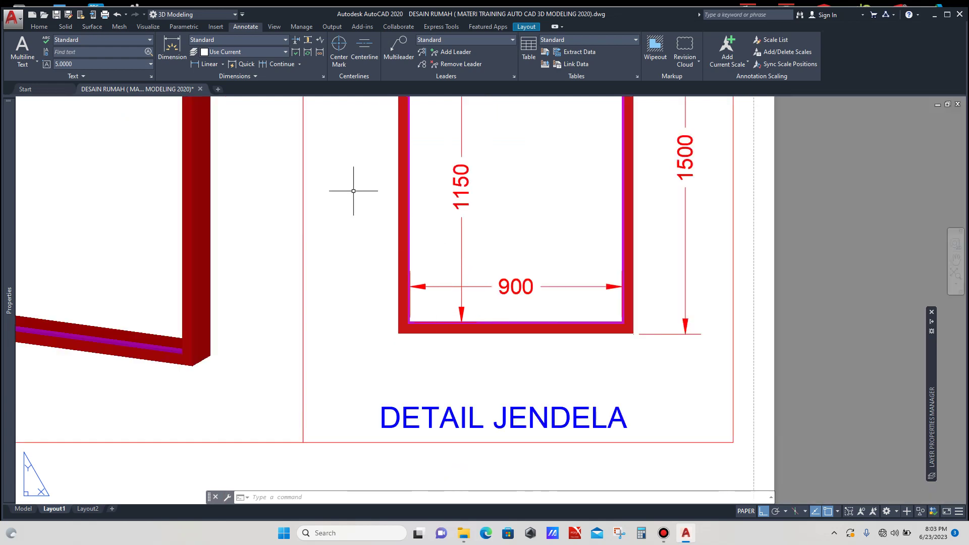
left_click(207, 65)
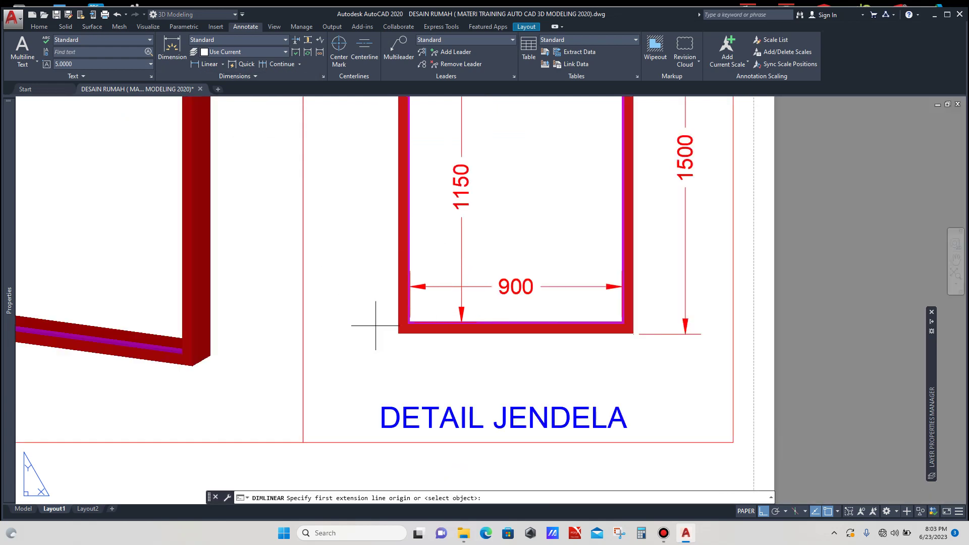
scroll(379, 325, "up", 2)
scroll(406, 331, "up", 3)
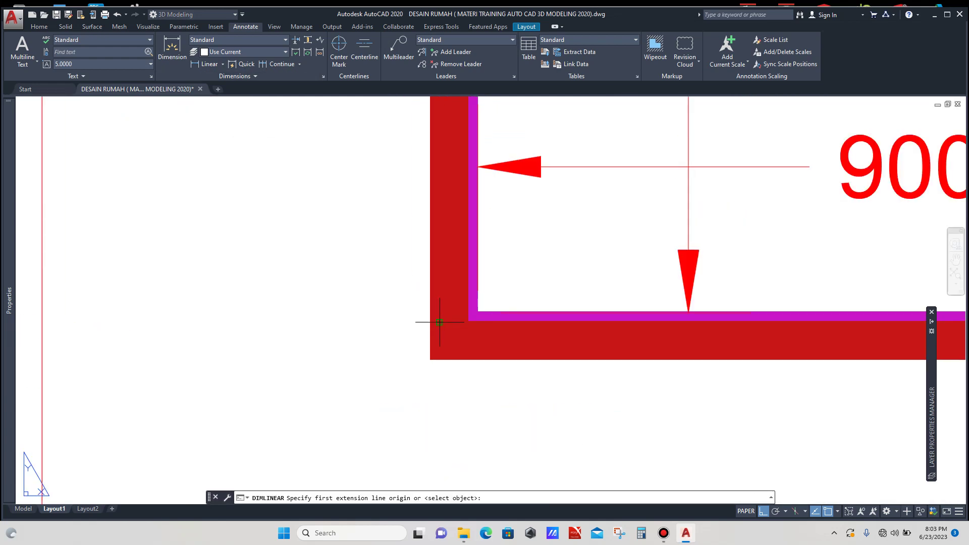
left_click(477, 312)
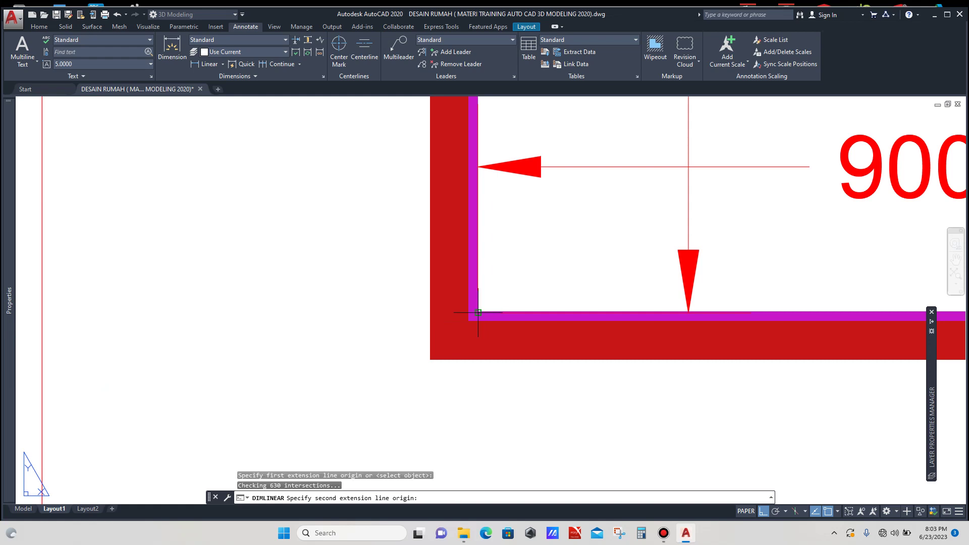
left_click(430, 360)
scroll(403, 353, "down", 3)
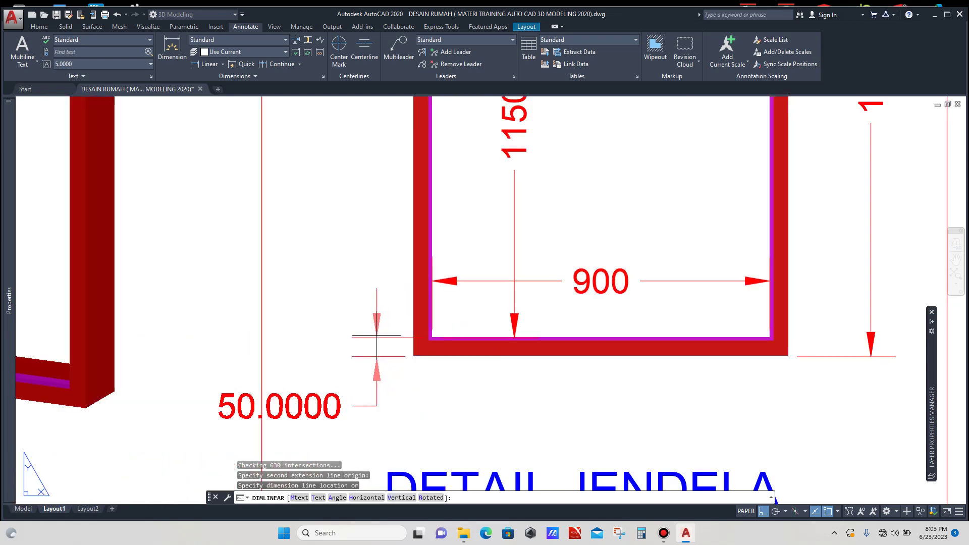
left_click(375, 334)
Step: Set the text rotation of the bottom rail's thickness dimension to 90
scroll(396, 288, "down", 3)
scroll(391, 303, "up", 3)
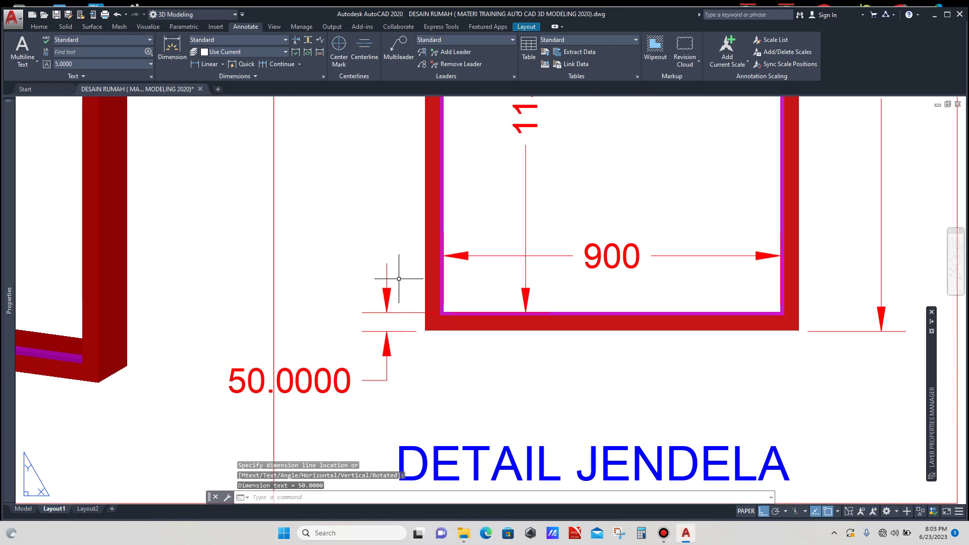
left_click(398, 279)
left_click(325, 277)
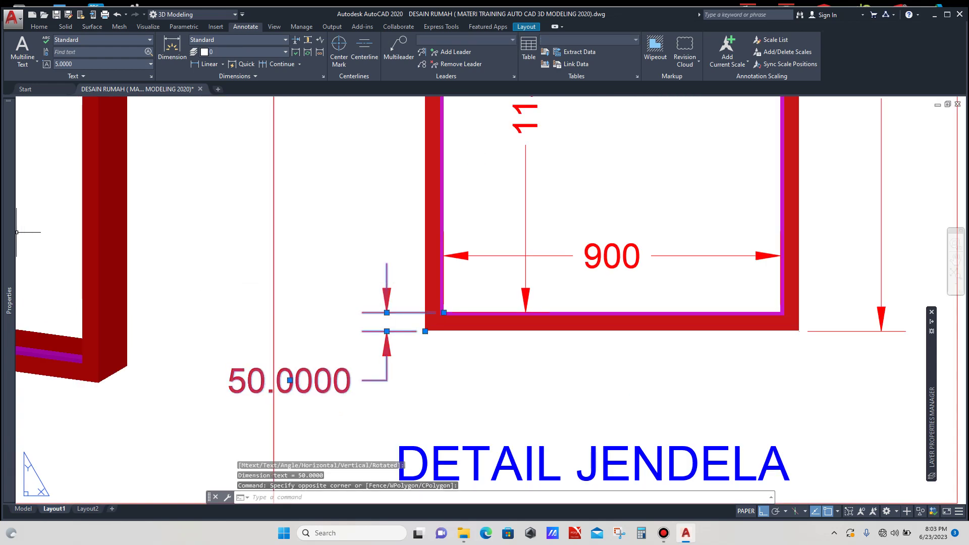
mouse_move(8, 232)
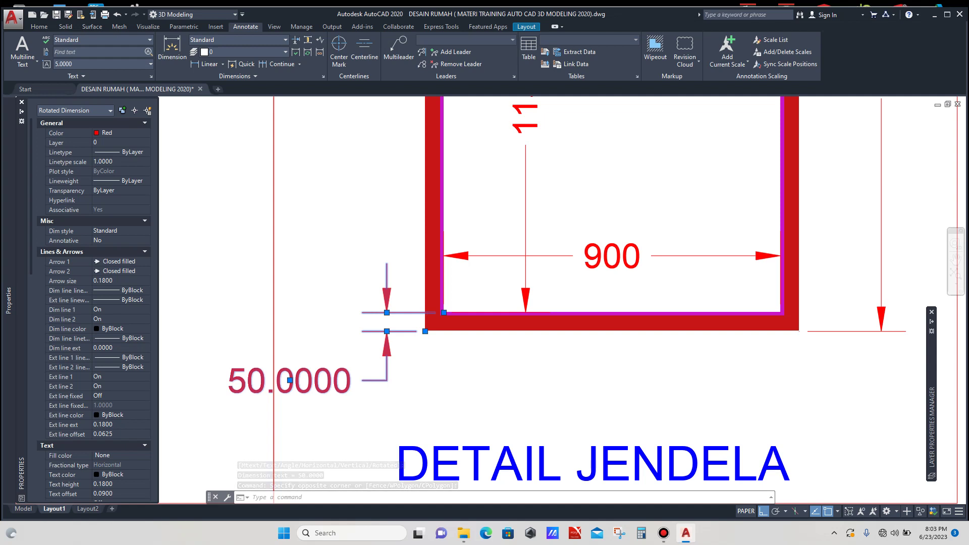
scroll(93, 303, "down", 2)
scroll(93, 302, "down", 4)
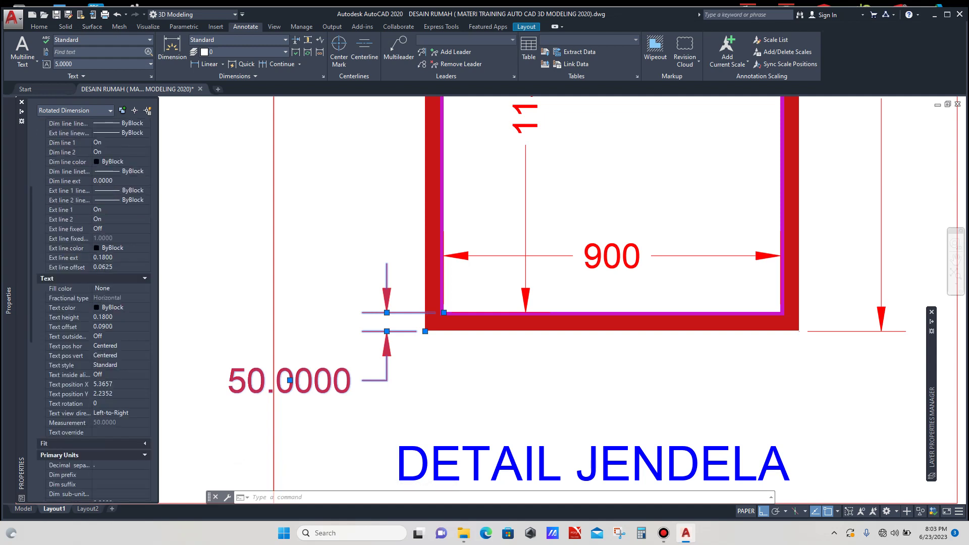
left_click(116, 404)
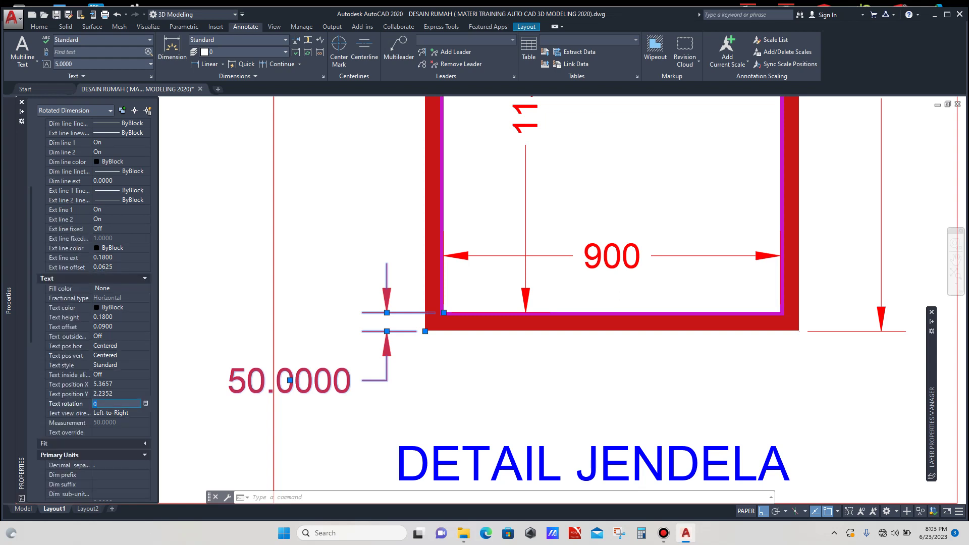
type("90")
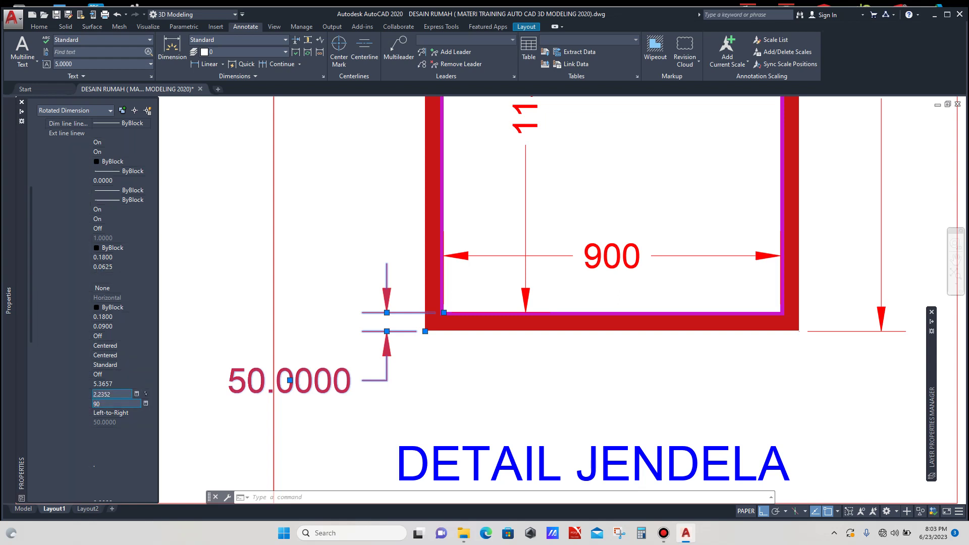
key("Return")
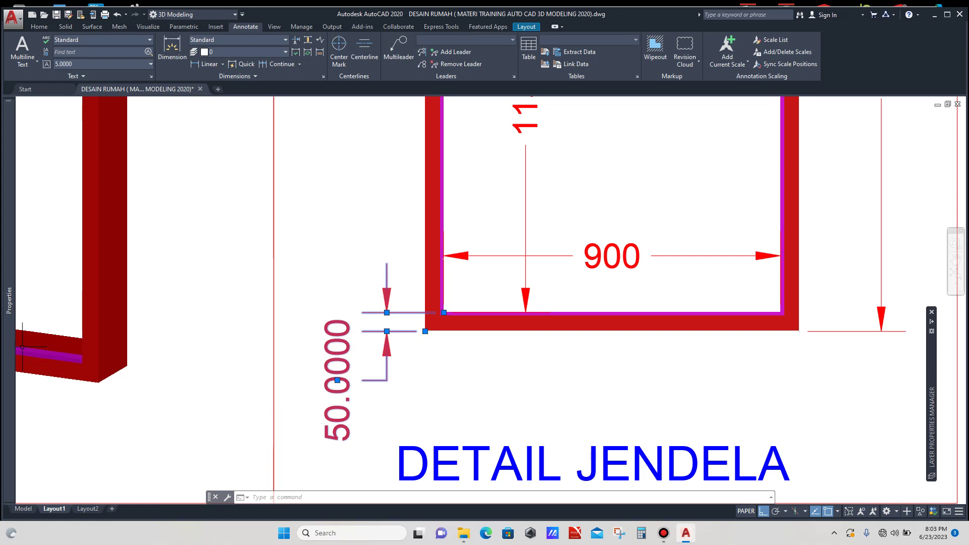
Step: Set the precision of the bottom rail's thickness dimension to 0 and deselect it
mouse_move(10, 344)
scroll(94, 343, "down", 4)
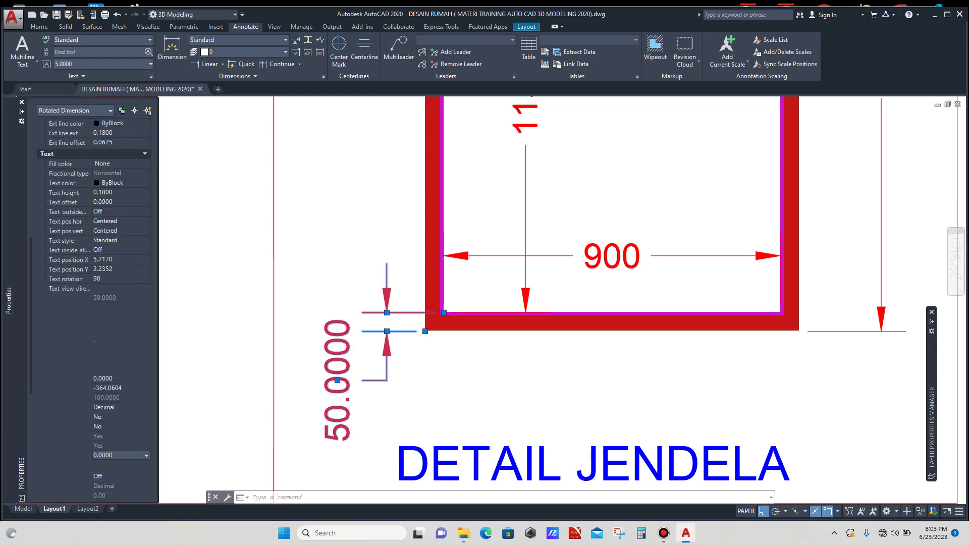
left_click(121, 455)
left_click(101, 465)
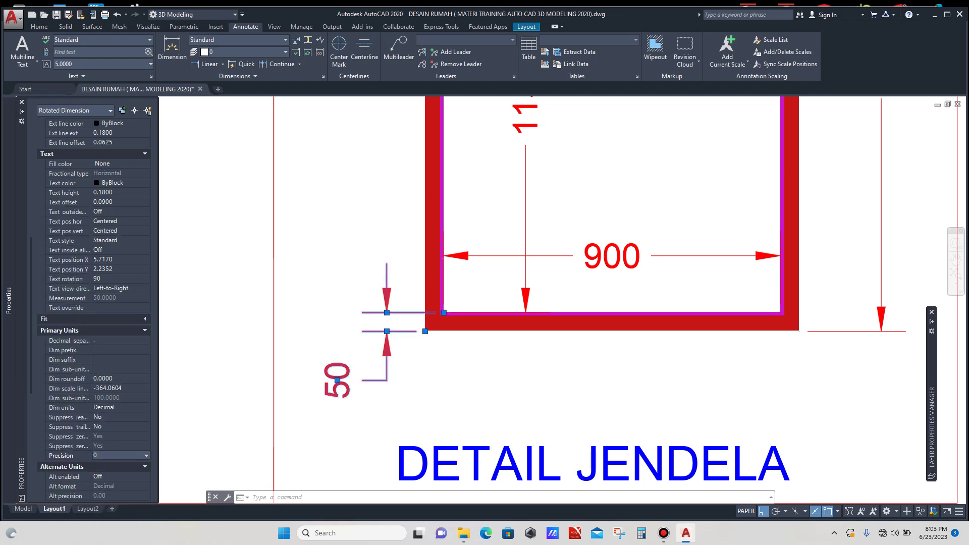
scroll(355, 287, "down", 5)
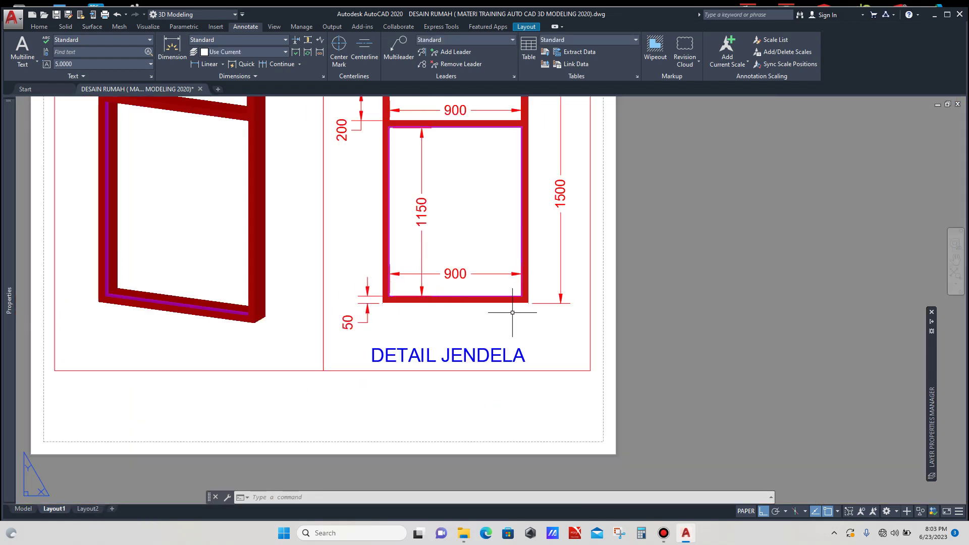
Step: Add a horizontal linear dimension from the lower opening's inner bottom-right corner to the frame's outer bottom-right corner, placed below the frame
scroll(520, 310, "up", 2)
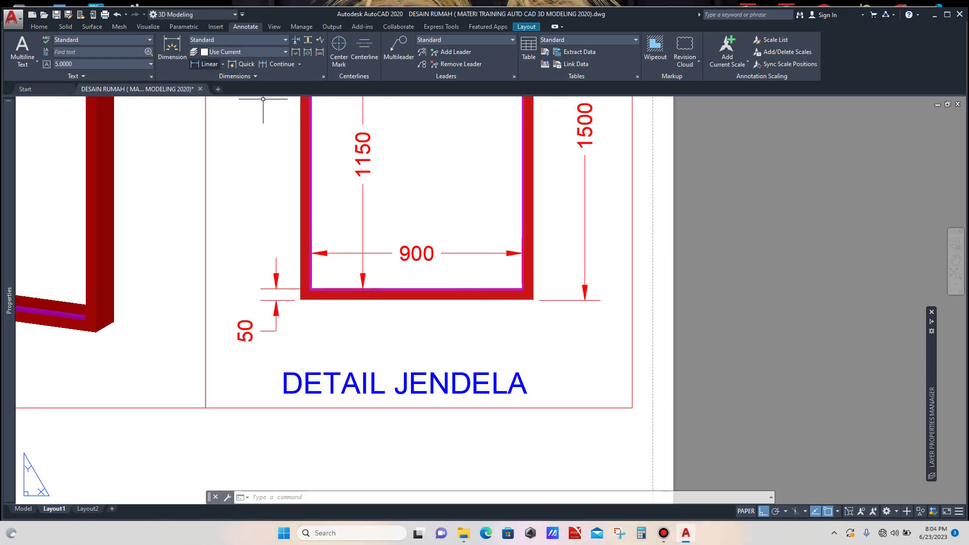
left_click(207, 64)
scroll(544, 298, "up", 5)
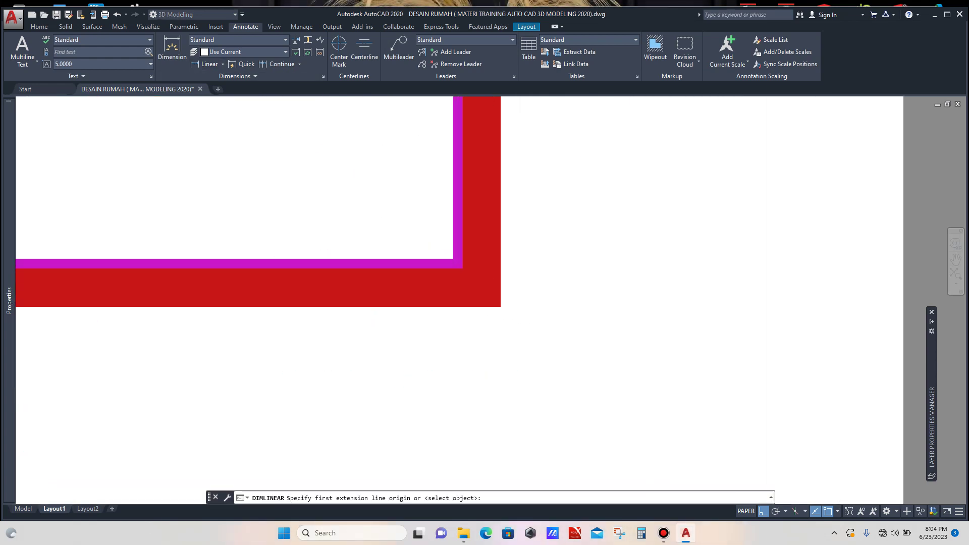
left_click(453, 260)
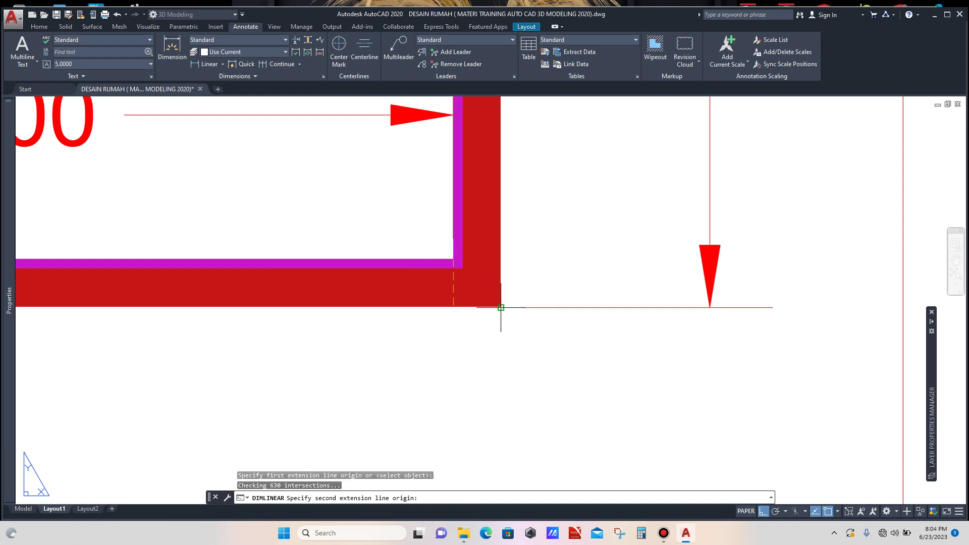
left_click(500, 307)
scroll(497, 325, "down", 3)
scroll(498, 342, "up", 1)
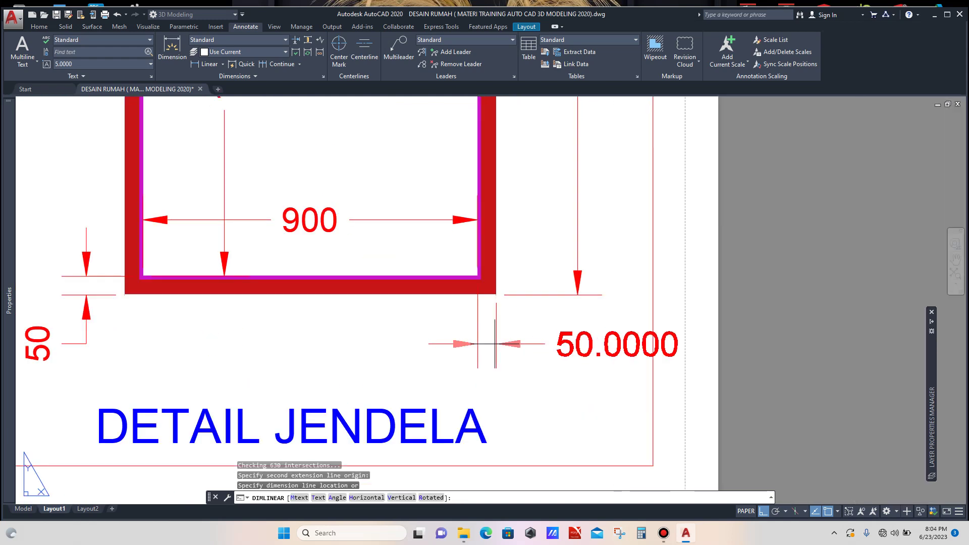
left_click(489, 343)
Step: Set the precision of the right stile's thickness dimension to 0 and deselect it
scroll(532, 333, "up", 2)
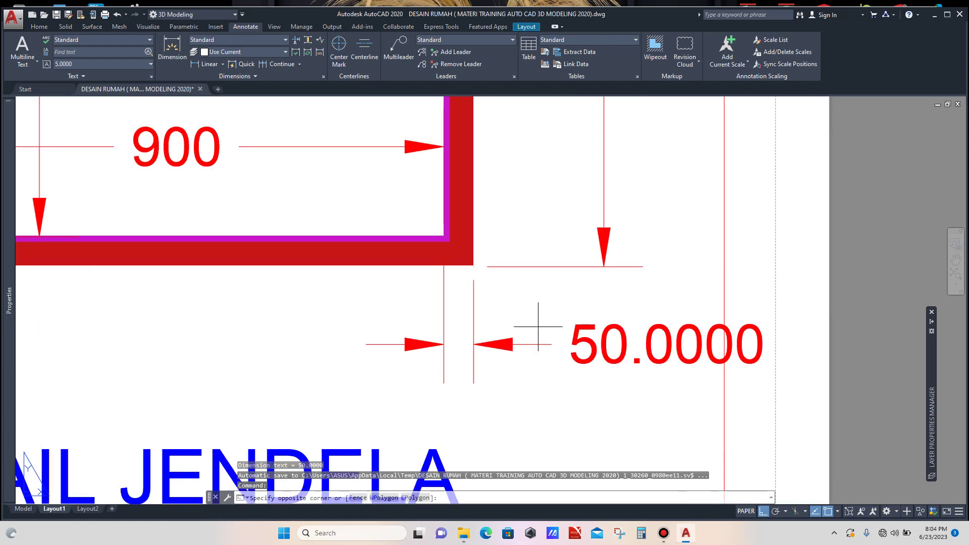
left_click(524, 352)
left_click(97, 300)
mouse_move(8, 300)
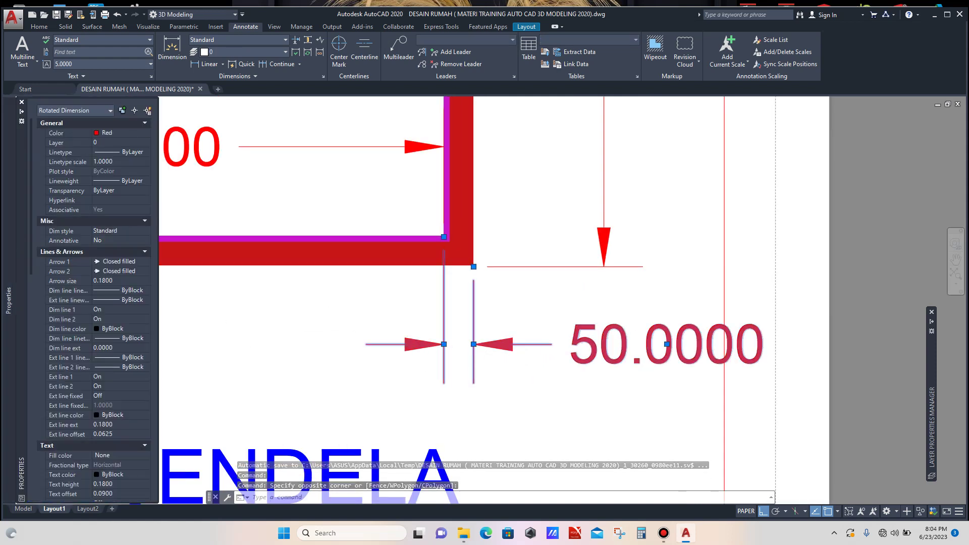
scroll(94, 303, "down", 4)
scroll(93, 303, "down", 6)
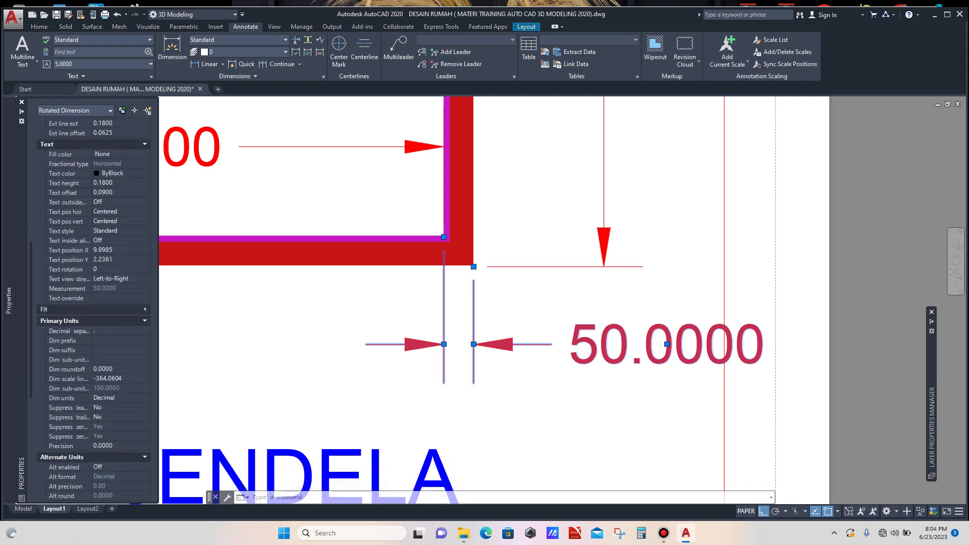
left_click(121, 446)
left_click(146, 446)
left_click(121, 455)
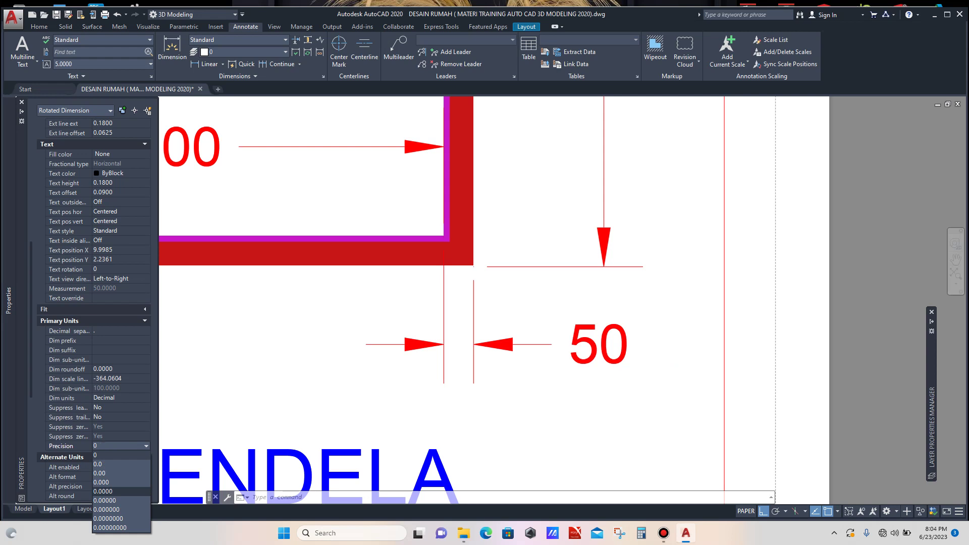
key("Escape")
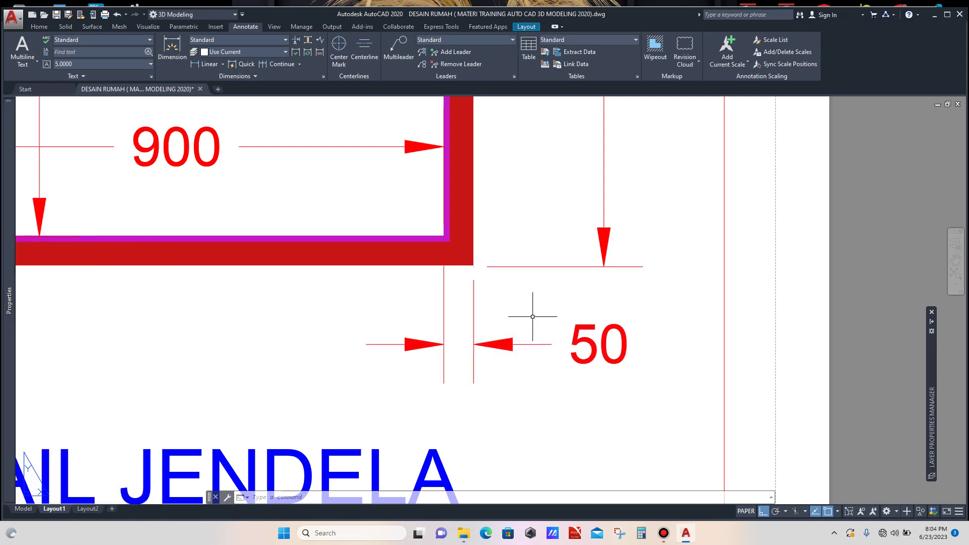
Step: Inspect the dimensioned window elevation and the empty strip of the sheet beneath the two viewports
scroll(528, 327, "down", 6)
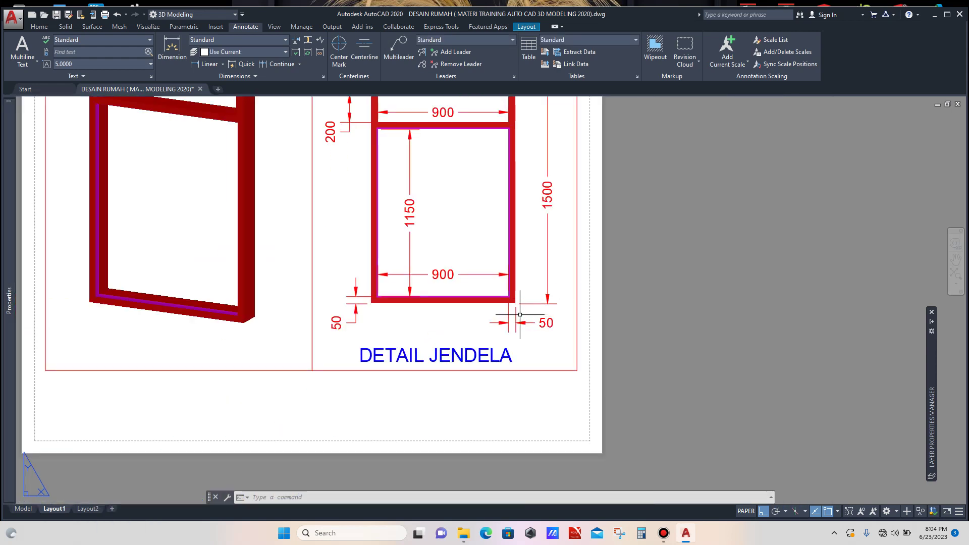
scroll(520, 313, "up", 3)
scroll(508, 268, "down", 3)
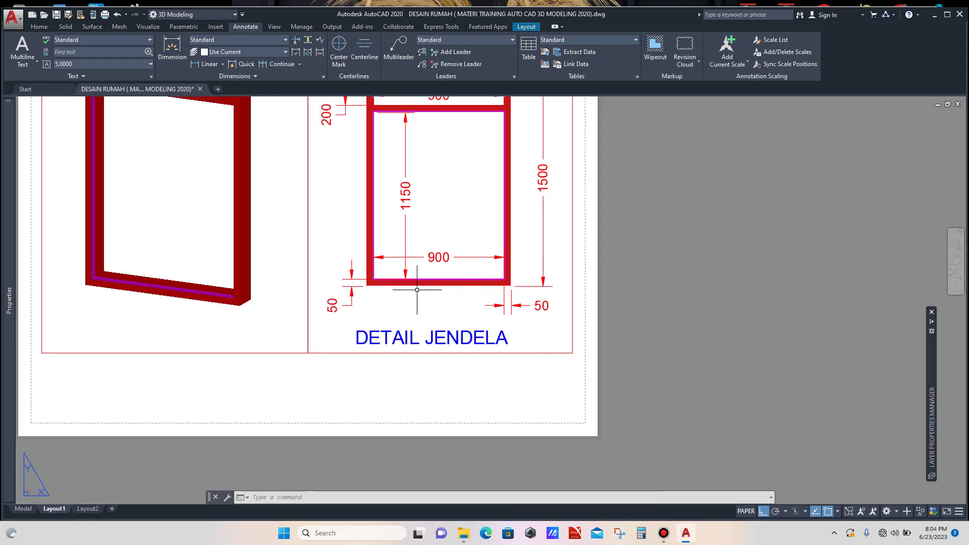
scroll(378, 284, "up", 2)
scroll(389, 281, "down", 2)
scroll(405, 312, "down", 2)
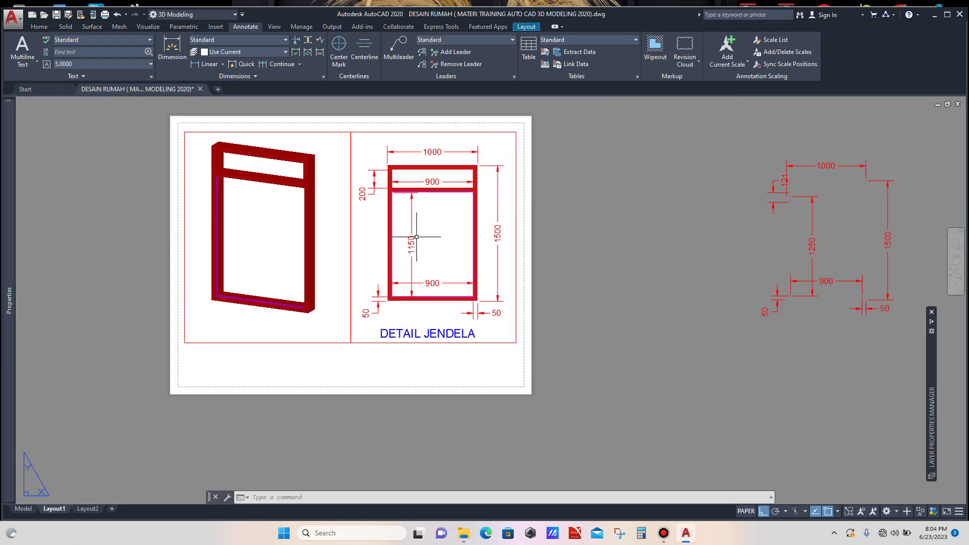
scroll(380, 164, "up", 4)
scroll(456, 188, "down", 4)
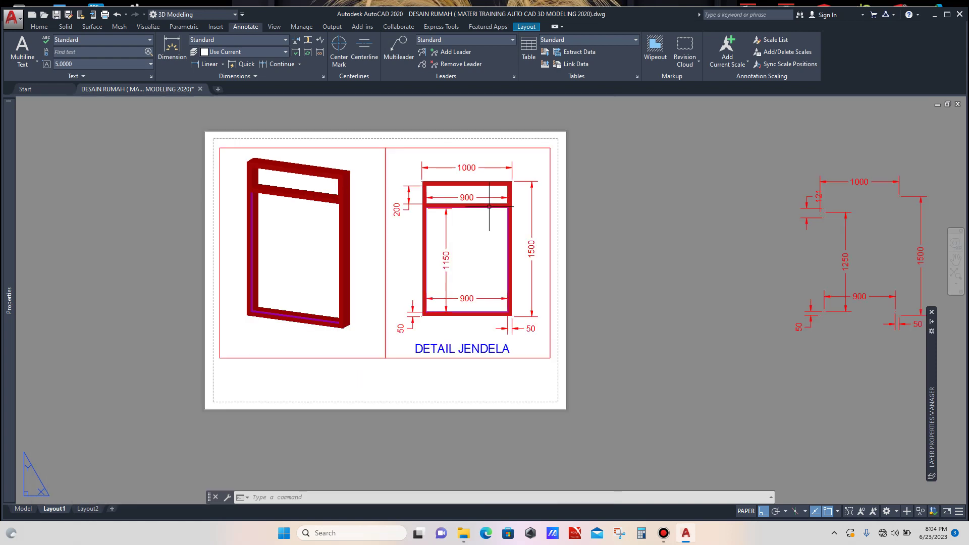
scroll(459, 352, "up", 2)
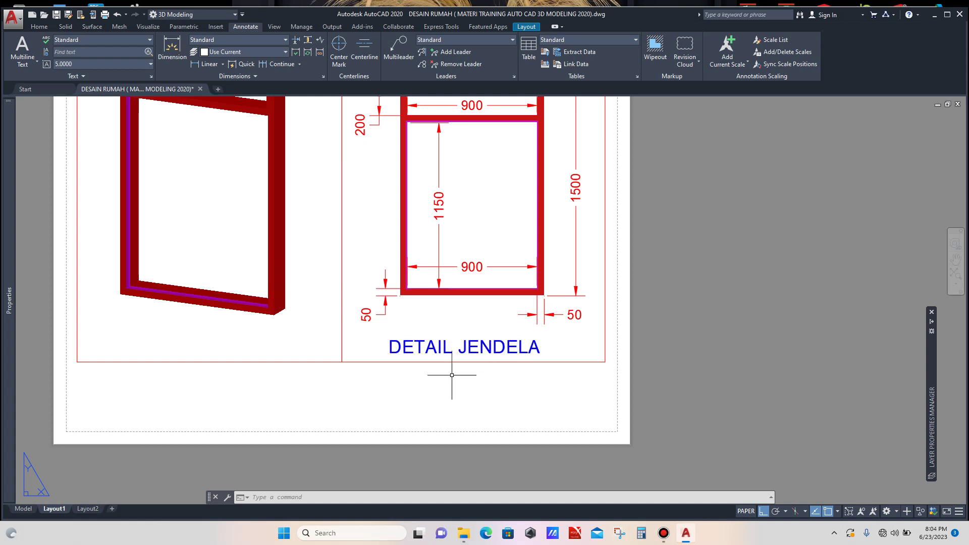
scroll(536, 391, "down", 3)
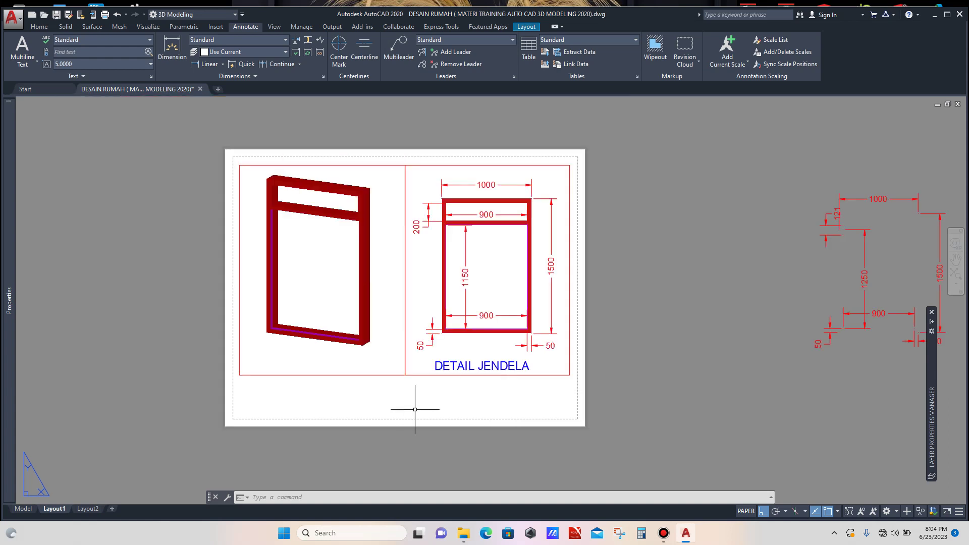
scroll(415, 409, "up", 2)
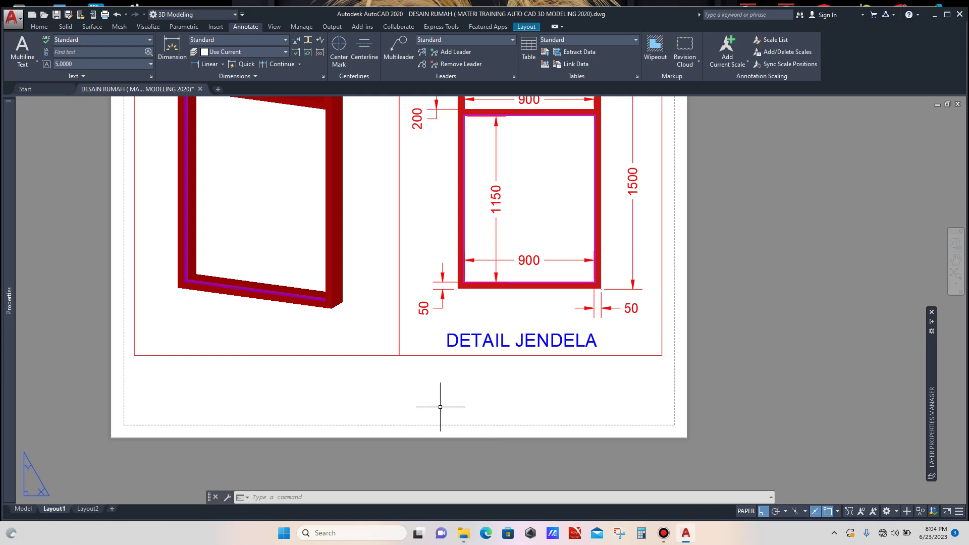
scroll(488, 398, "down", 2)
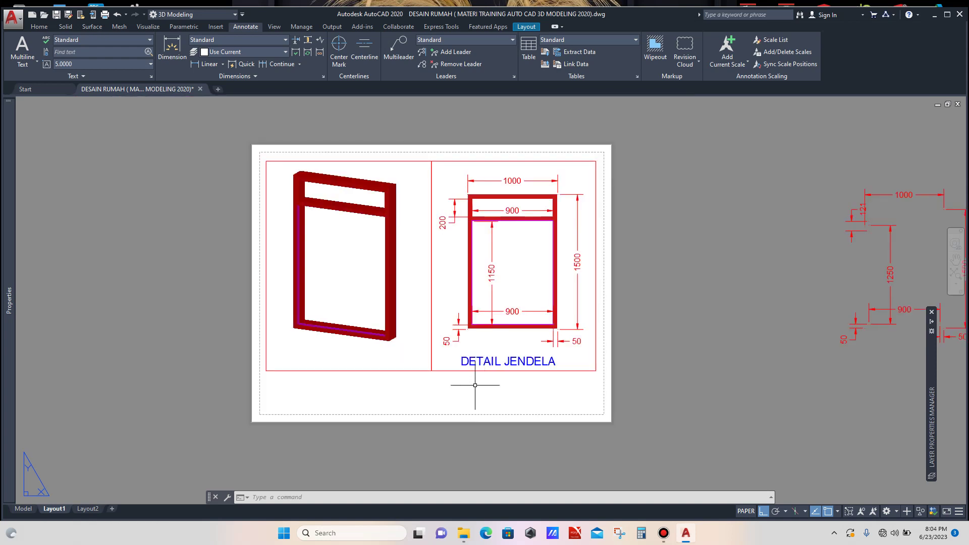
scroll(441, 393, "up", 4)
scroll(424, 379, "down", 2)
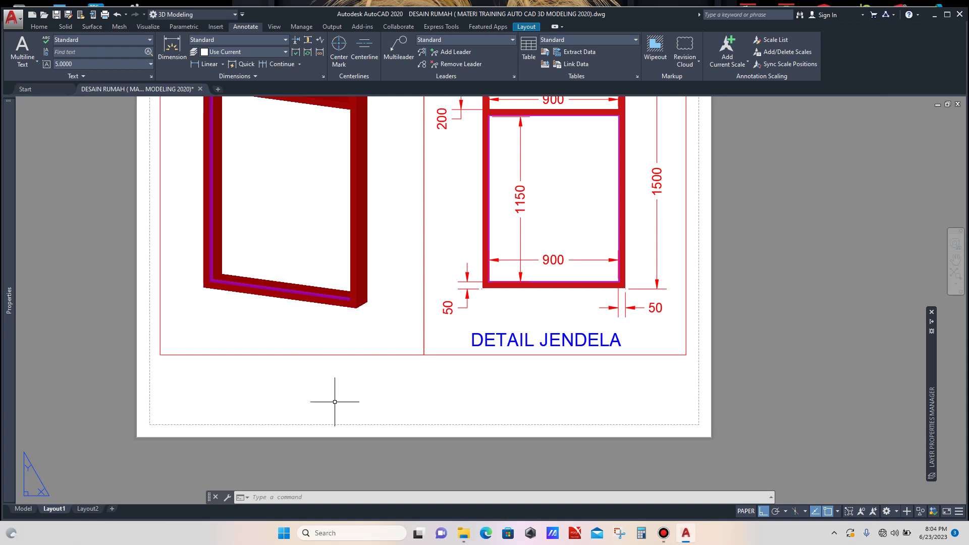
Step: Draw a line from the 3D viewport's bottom-left corner down to near the printable margin, continuing horizontally just past the elevation viewport's right edge
type("L")
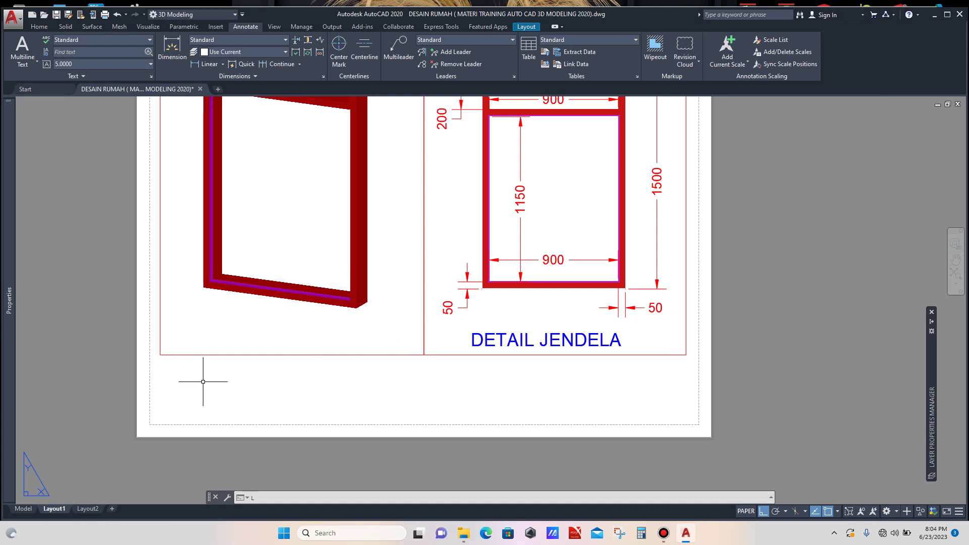
key("Return")
left_click(160, 355)
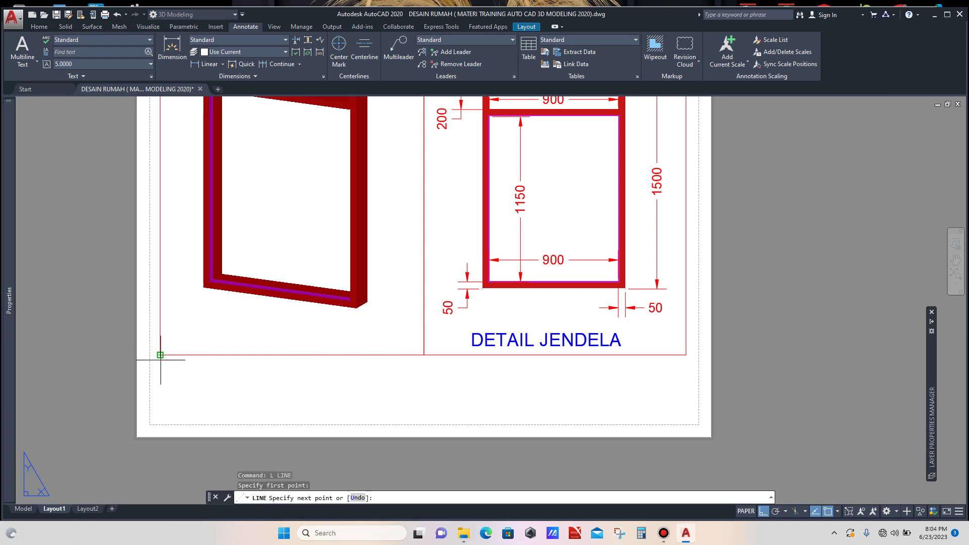
scroll(161, 419, "up", 2)
left_click(161, 423)
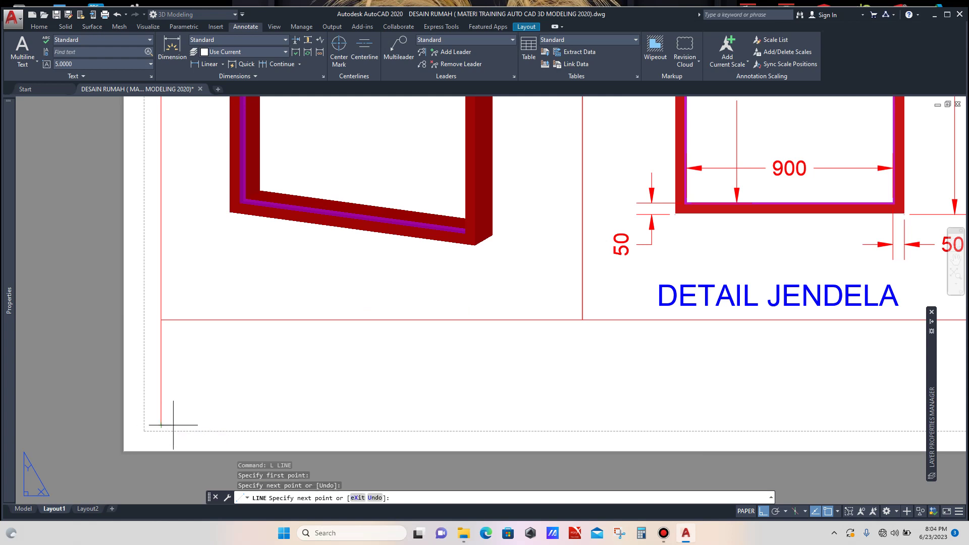
scroll(166, 422, "down", 5)
scroll(513, 435, "up", 4)
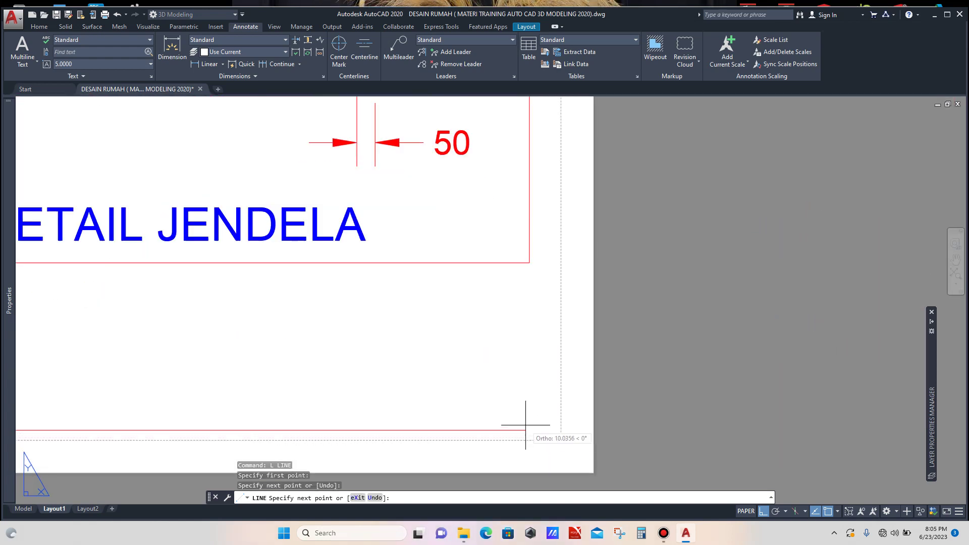
left_click(545, 431)
key("Return")
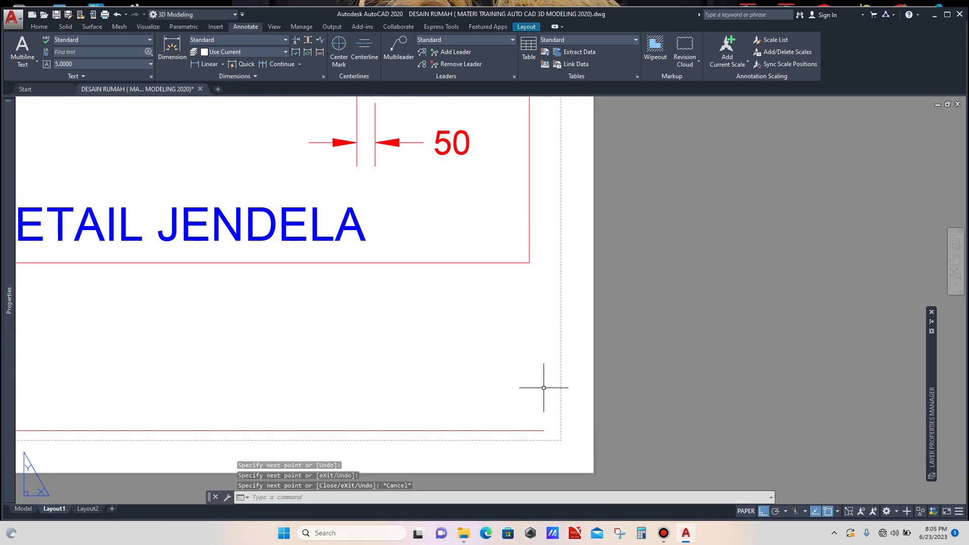
Step: Draw a vertical line from the elevation viewport's bottom-right corner down to the new horizontal bottom line
type("l")
key("Return")
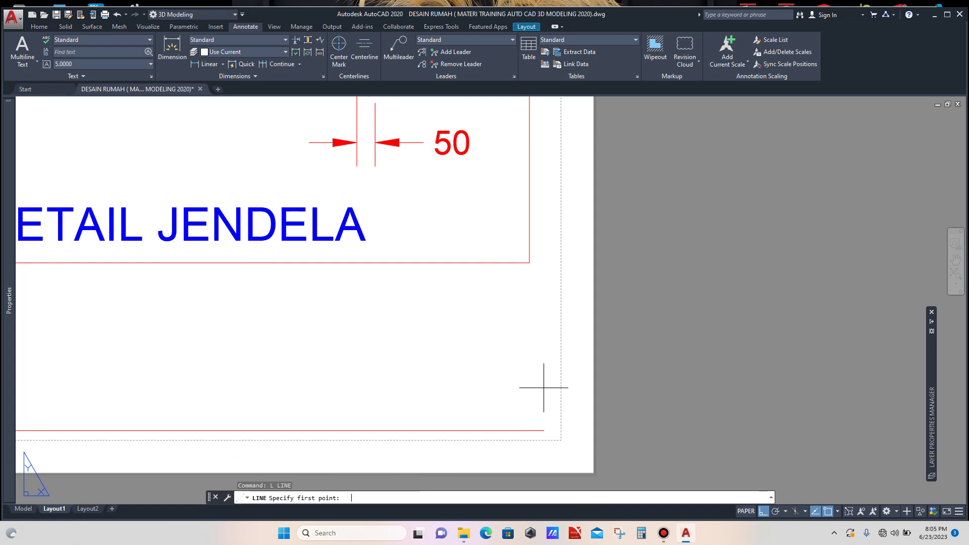
left_click(529, 263)
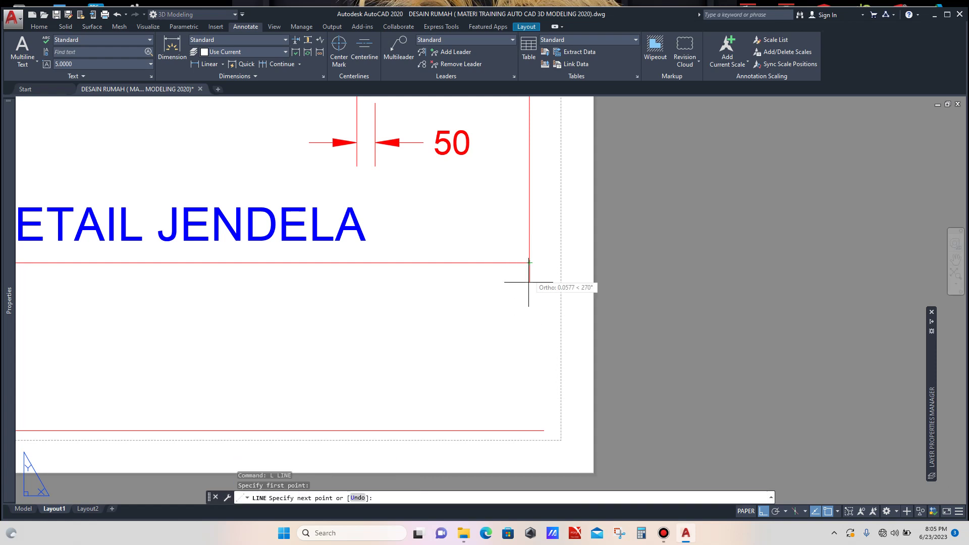
left_click(529, 430)
scroll(532, 429, "up", 4)
key("Escape")
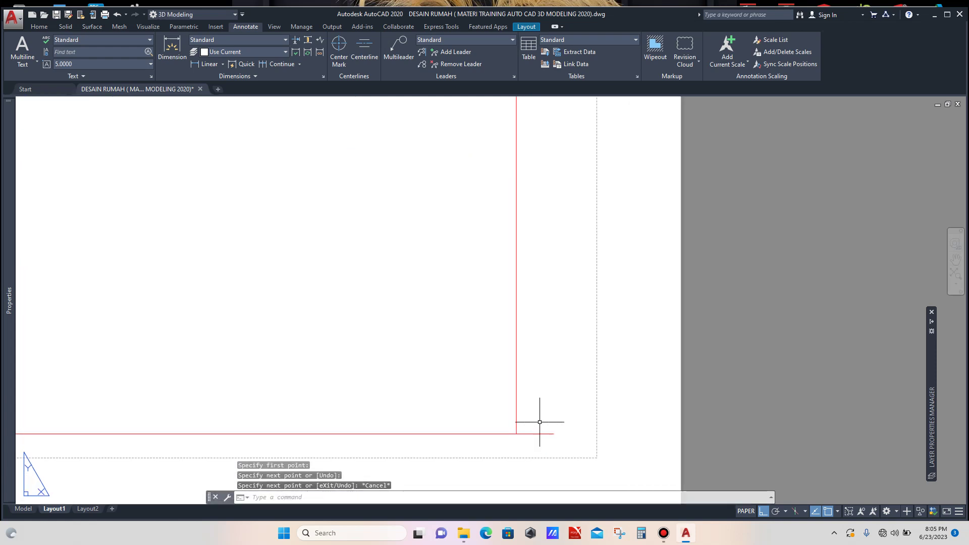
Step: Trim the bottom line's overhang beyond the right vertical line, using that vertical line as the cutting edge
left_click(517, 396)
type("TR")
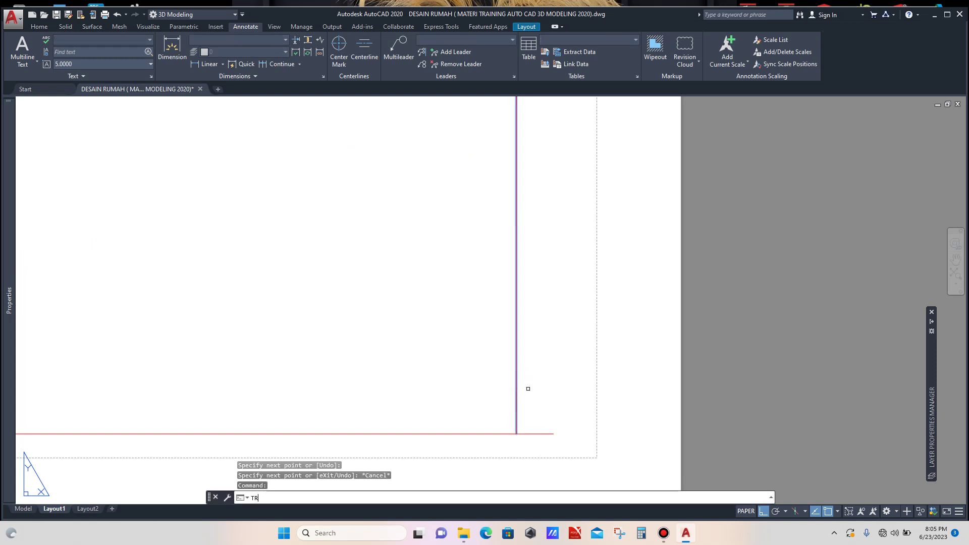
key("Return")
key("Escape")
scroll(537, 363, "down", 2)
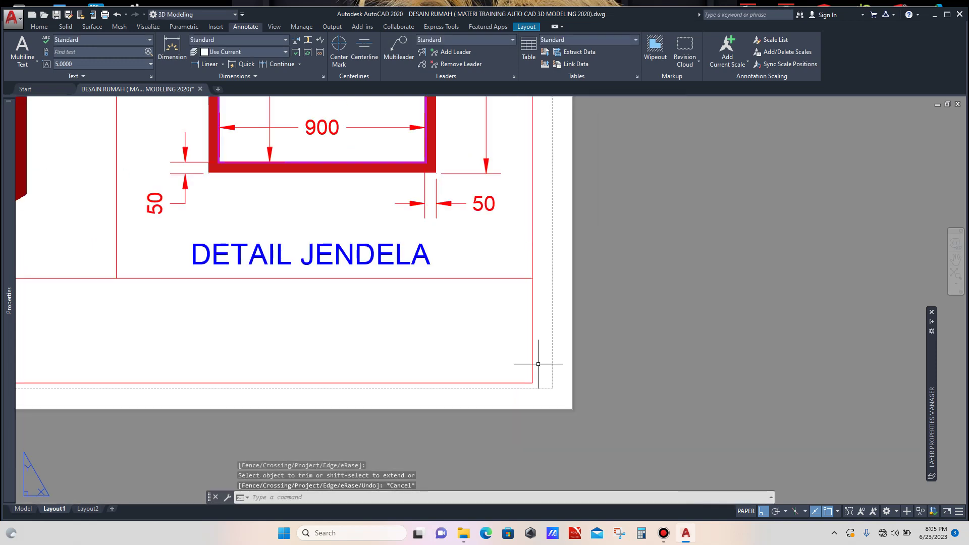
Step: Copy the DETAIL JENDELA text straight down into the title strip below the elevation viewport
scroll(537, 363, "down", 2)
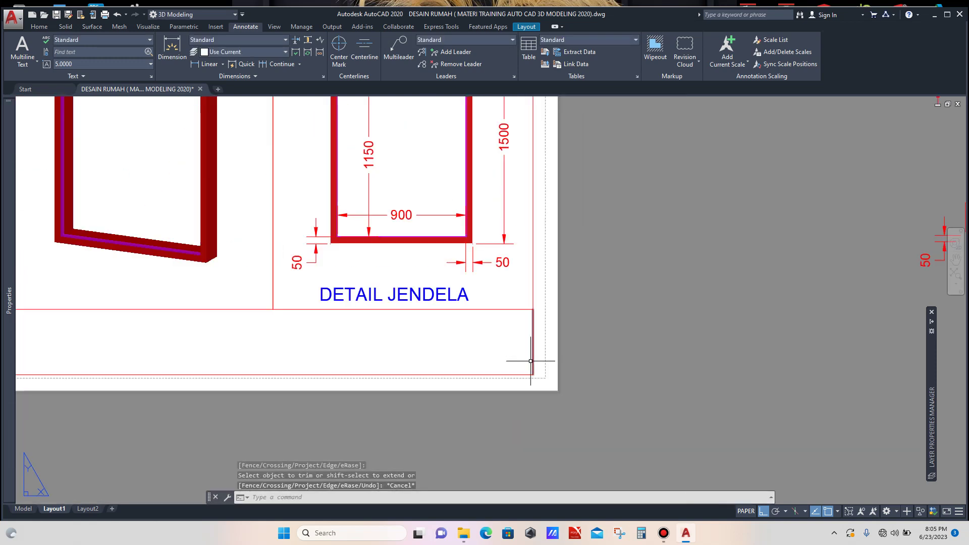
left_click(442, 294)
left_click(450, 321)
left_click(453, 326)
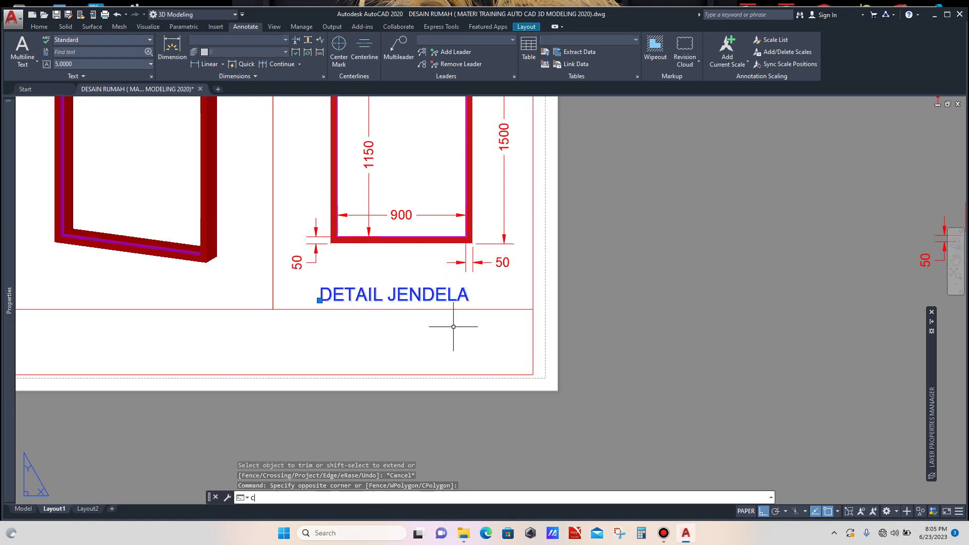
type("co")
key("Return")
left_click(461, 338)
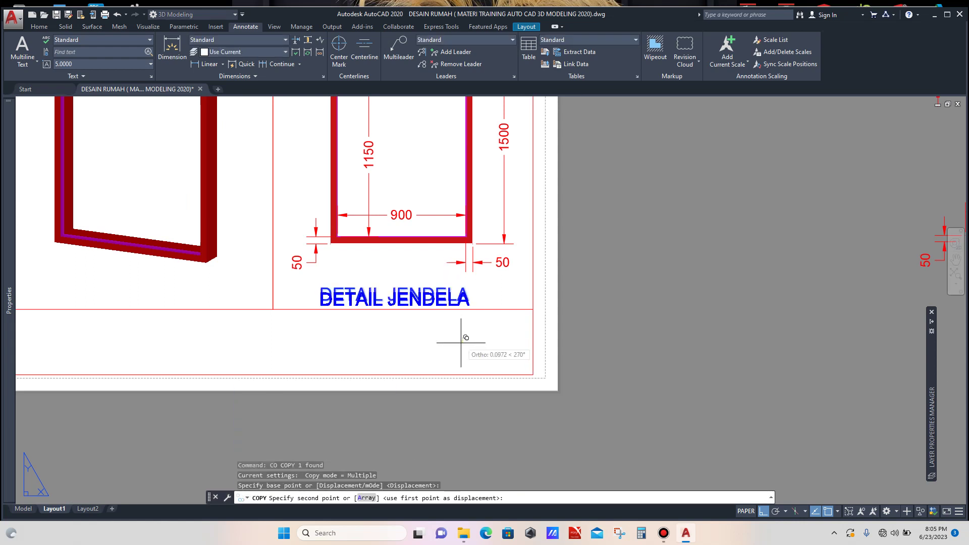
left_click(460, 368)
key("Escape")
Step: Change the contents of the copied text in the title strip to JUDUL GAMBAR
scroll(471, 327, "up", 2)
left_click(471, 327)
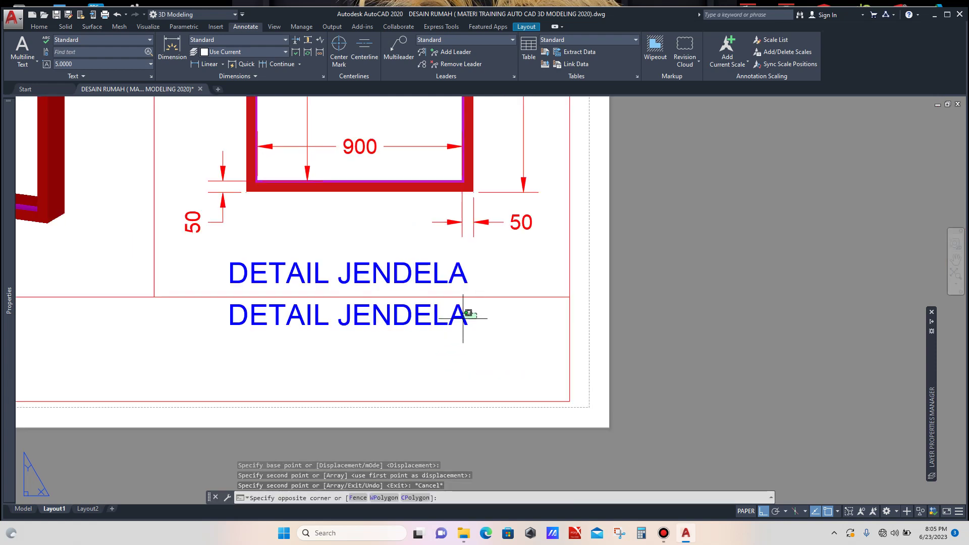
left_click(448, 318)
mouse_move(10, 233)
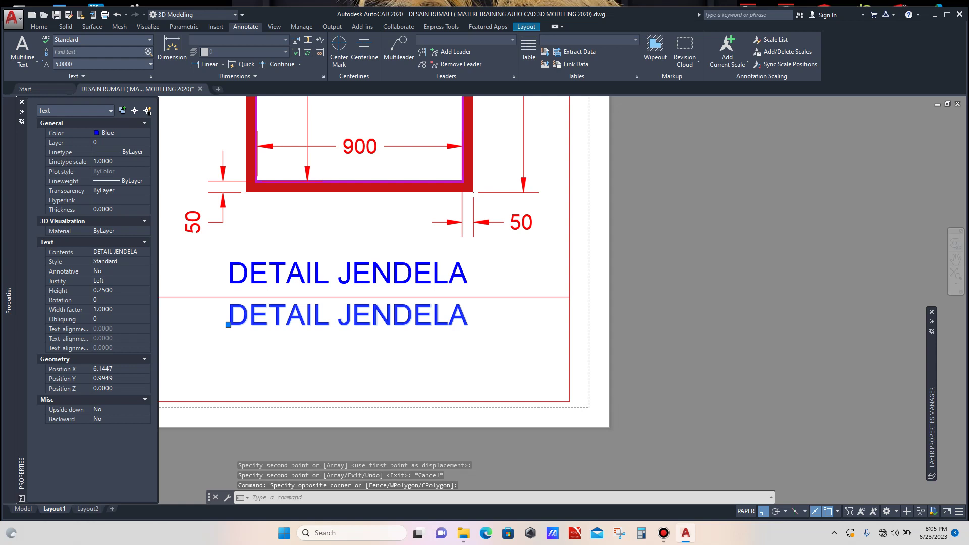
left_click(115, 252)
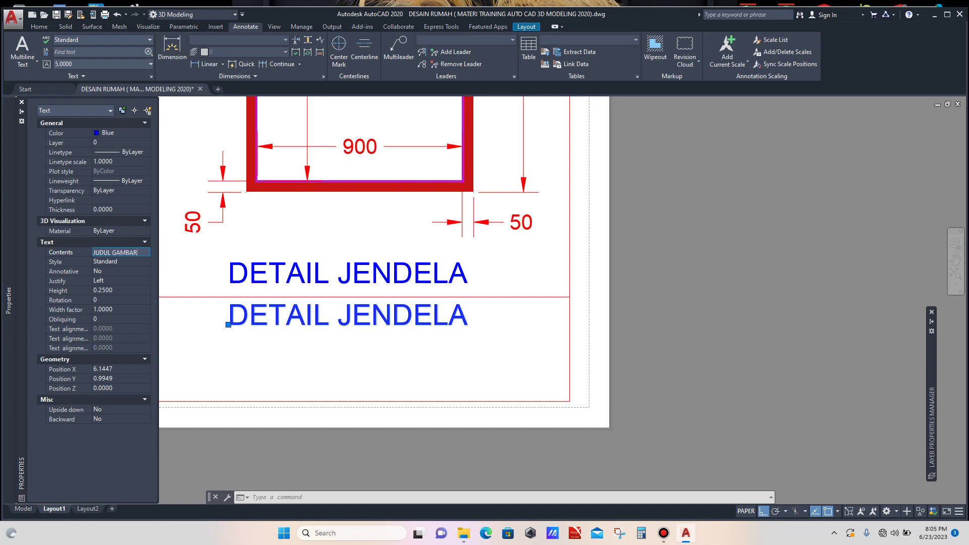
key("Tab")
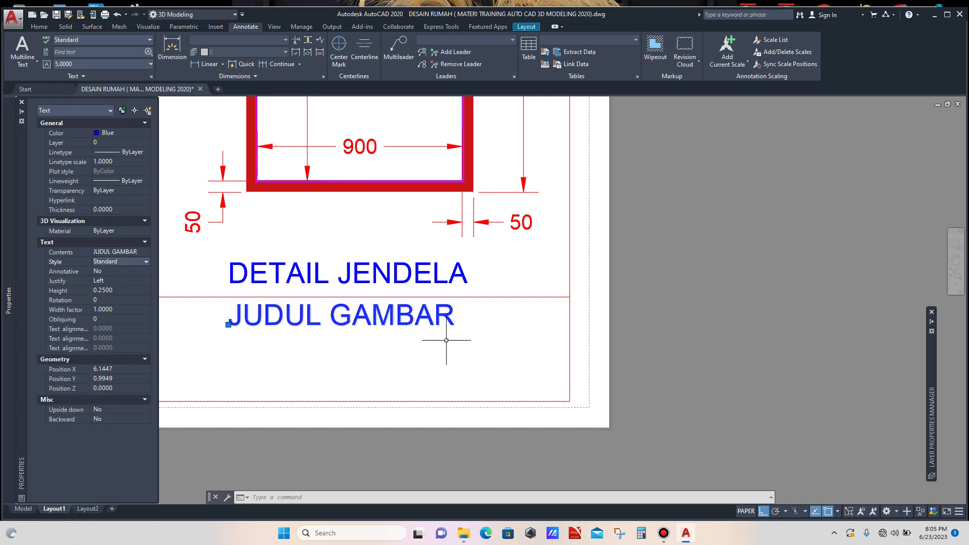
key("Escape")
scroll(443, 335, "down", 3)
key("ctrl+1")
scroll(457, 319, "up", 2)
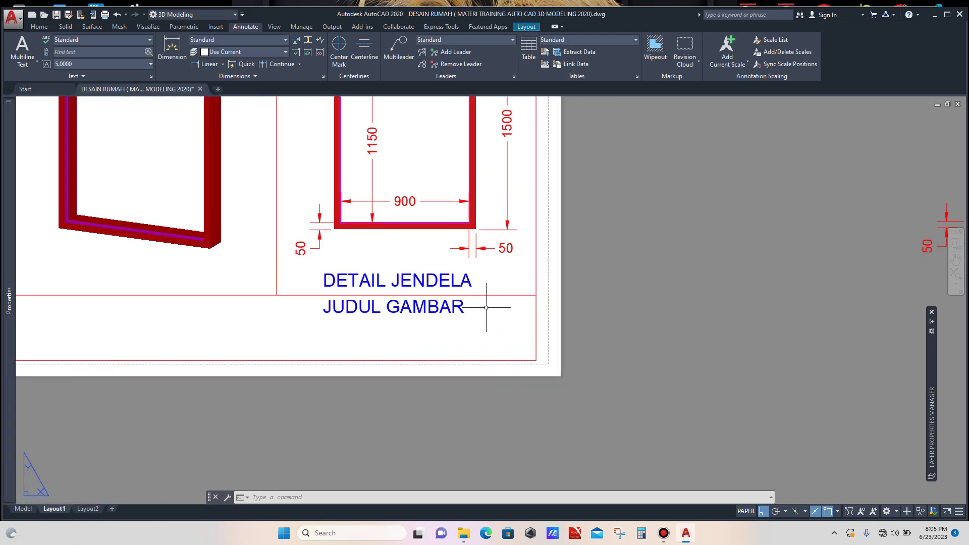
type("l")
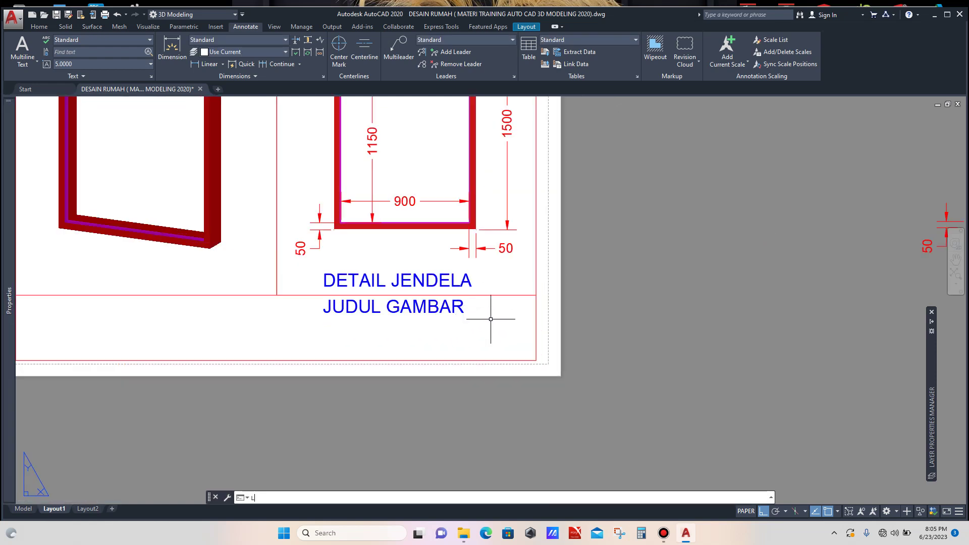
key("Return")
key("Escape")
Step: Copy the title strip's bottom line straight up to just below the JUDUL GAMBAR text, forming a heading row
scroll(513, 350, "up", 2)
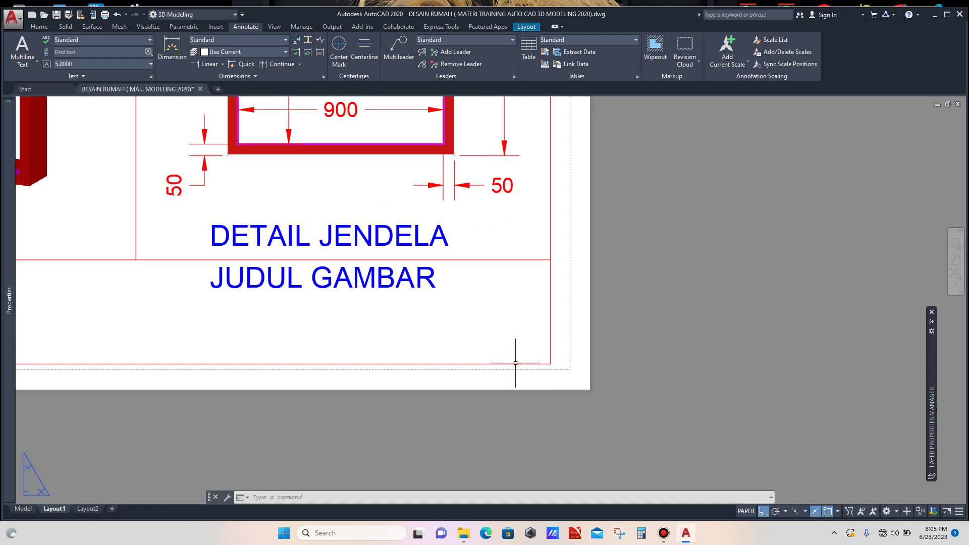
left_click(515, 363)
type("co")
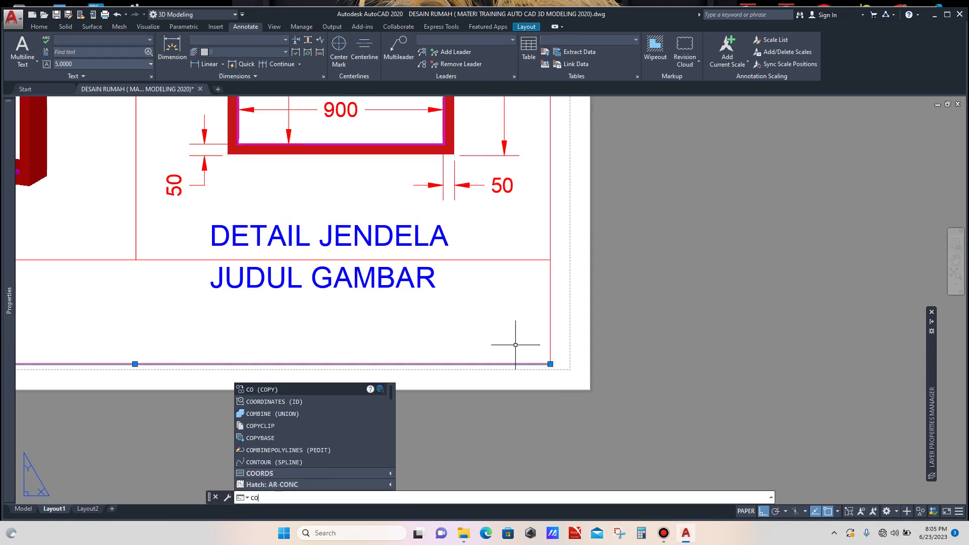
key("Return")
scroll(516, 344, "down", 1)
left_click(589, 355)
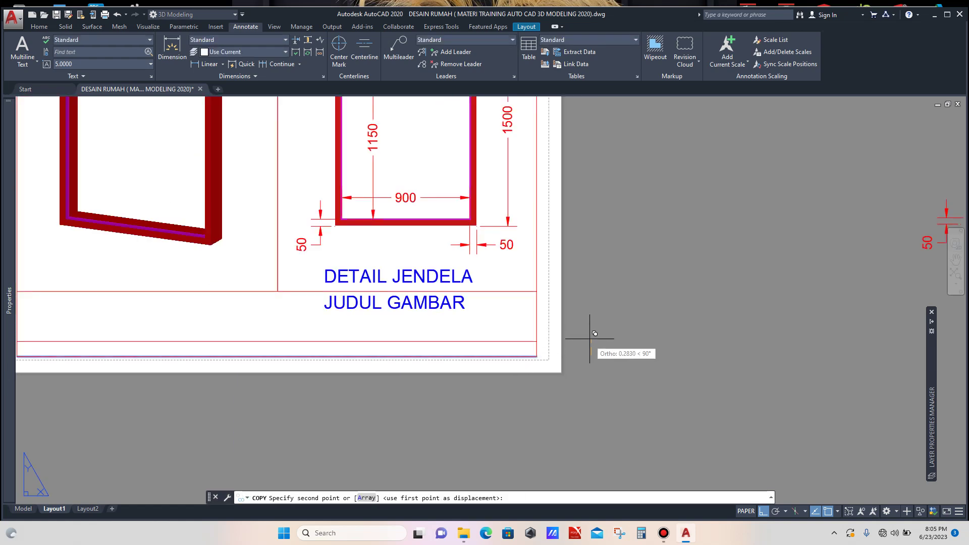
left_click(590, 312)
key("Return")
Step: Set the JUDUL GAMBAR text height to 0.2
scroll(588, 310, "down", 1)
scroll(518, 313, "up", 5)
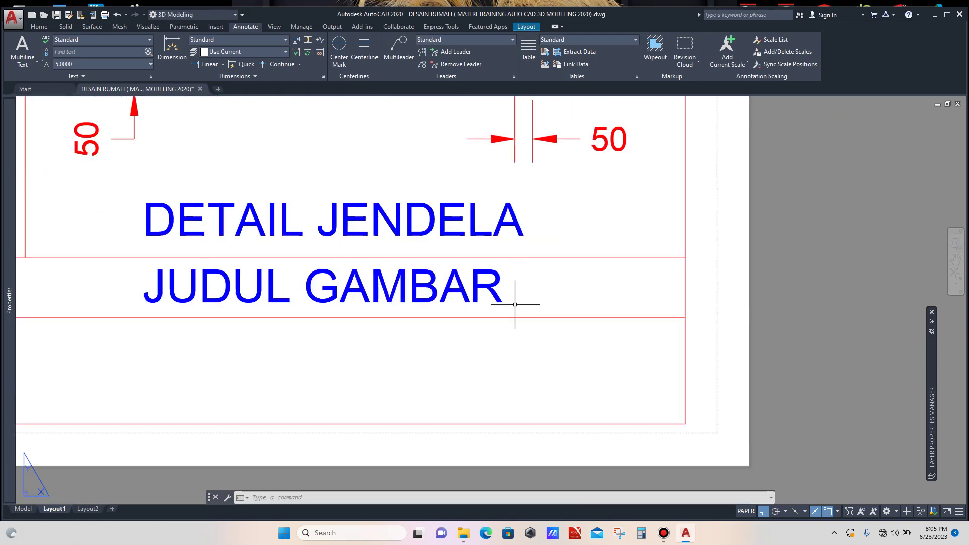
left_click(512, 283)
left_click(483, 304)
scroll(484, 304, "down", 2)
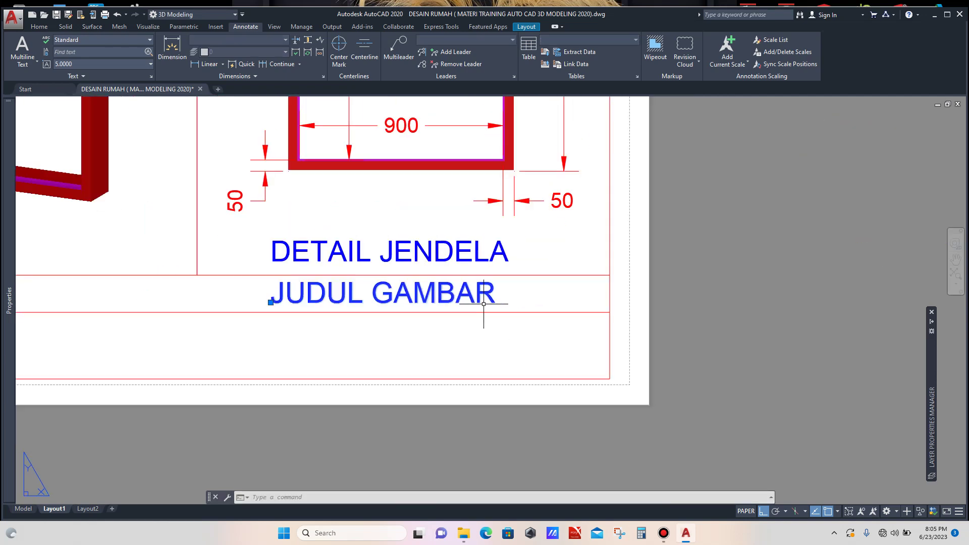
mouse_move(9, 300)
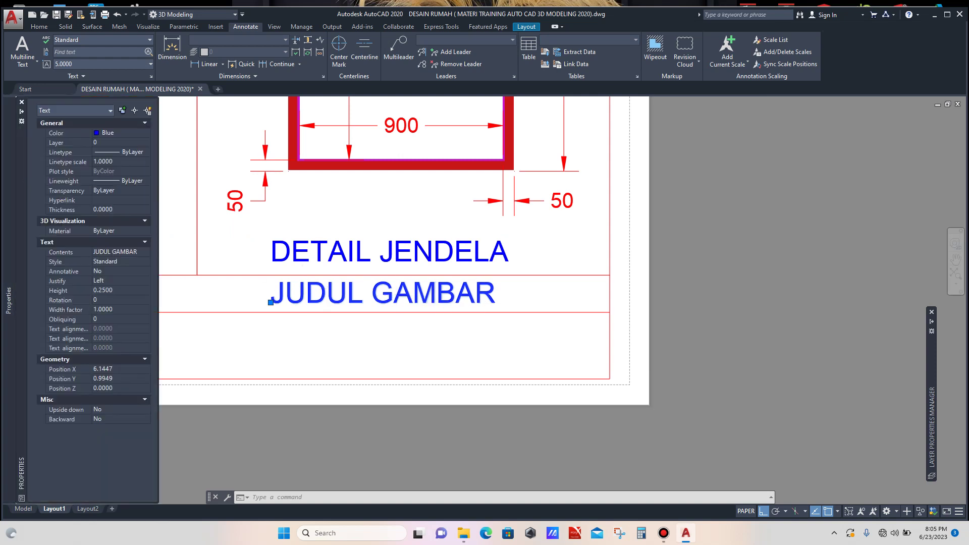
left_click(116, 291)
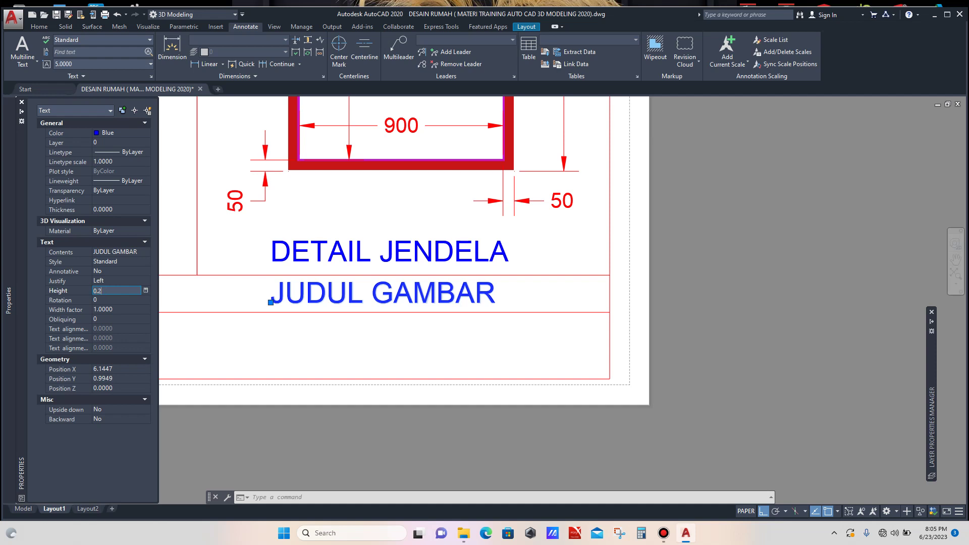
type("0.2")
key("Tab")
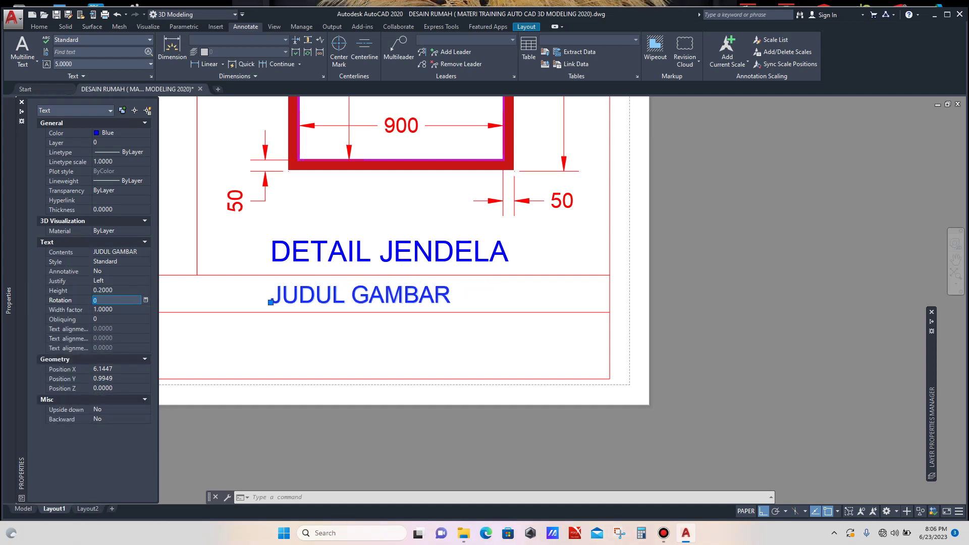
scroll(464, 319, "down", 5)
key("Escape")
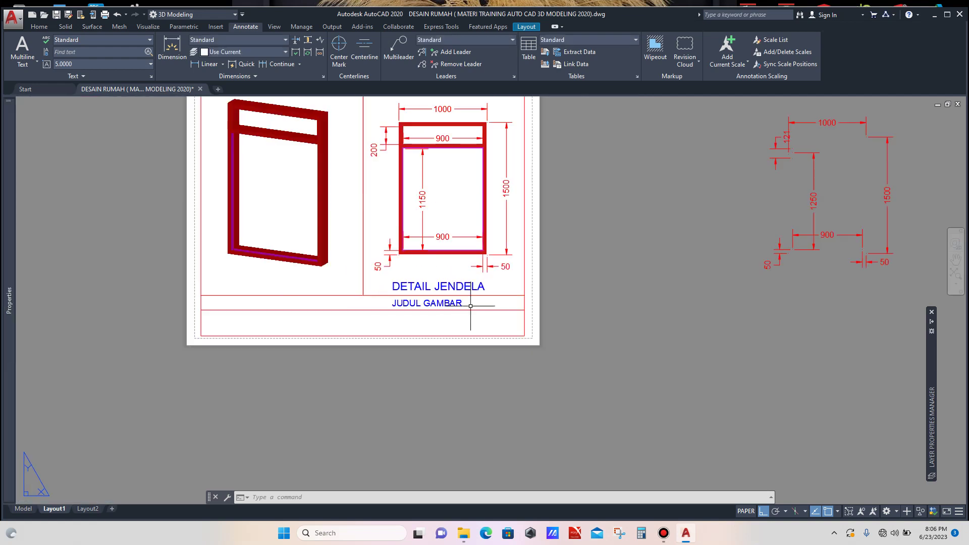
Step: Draw a vertical line from the bottom end of the divider between the viewports down to the title strip's bottom line
scroll(391, 315, "up", 2)
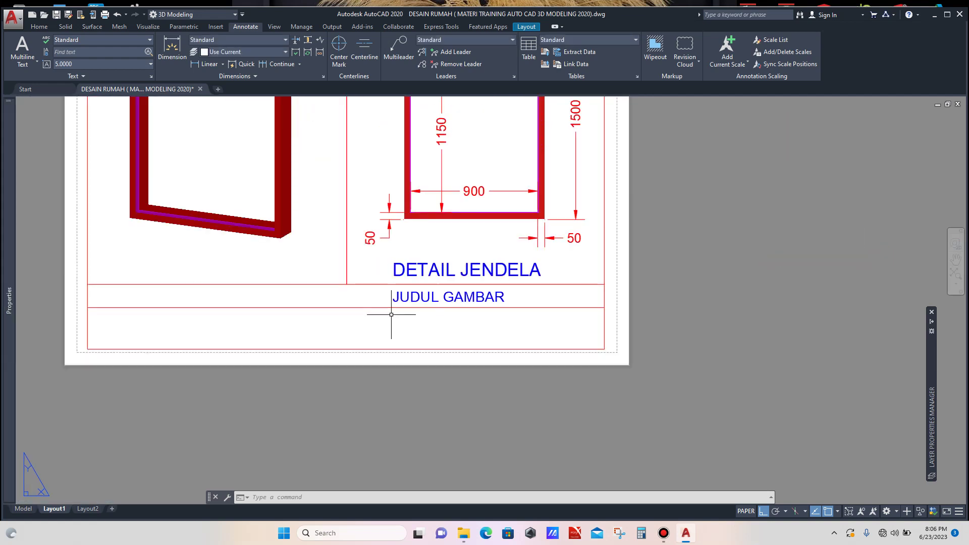
type("l")
key("Return")
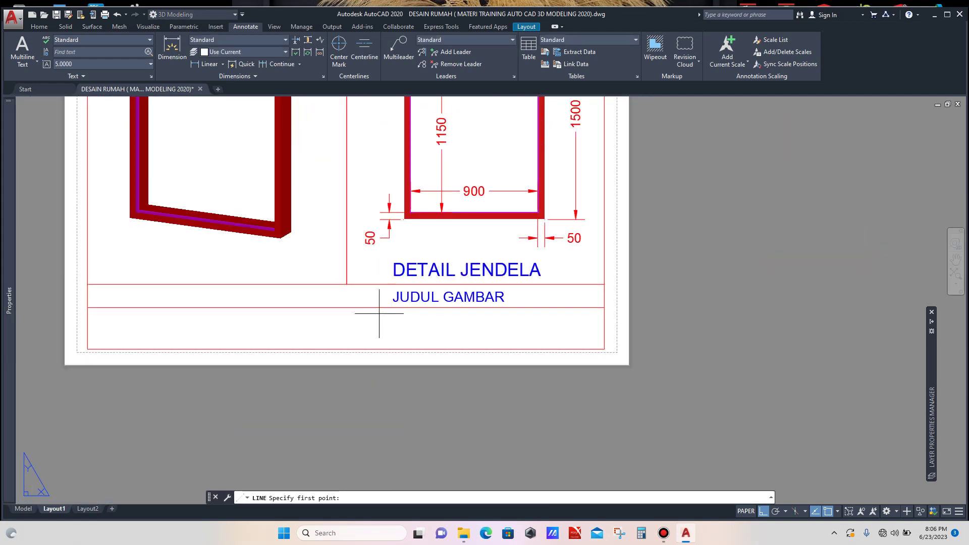
left_click(347, 284)
left_click(346, 349)
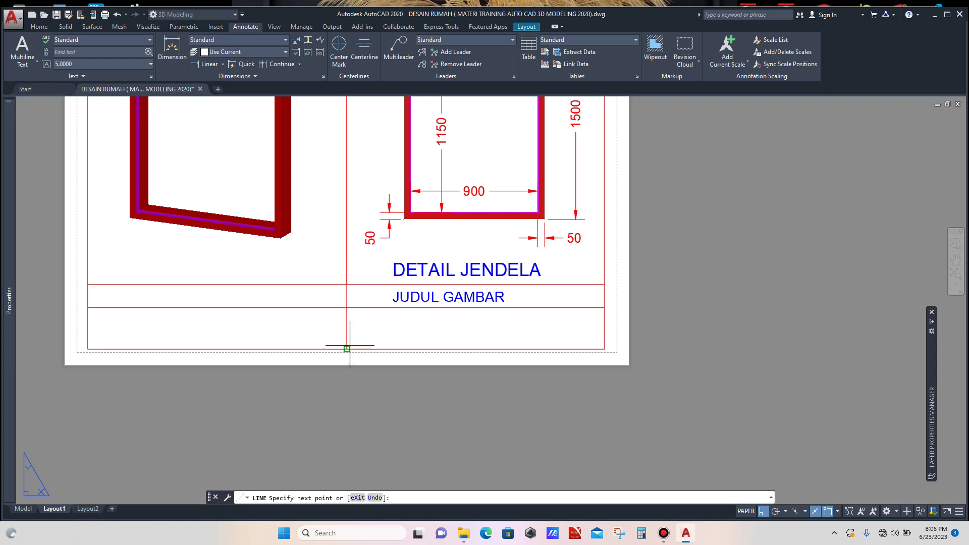
key("Escape")
Step: Move the JUDUL GAMBAR text horizontally to the right to centre it in its heading cell
scroll(502, 296, "up", 2)
left_click(508, 301)
left_click(510, 324)
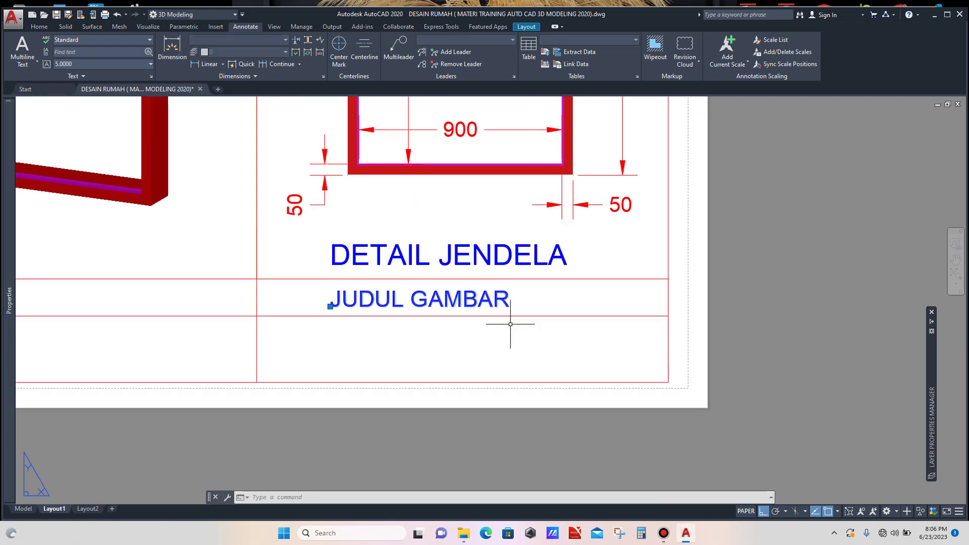
type("m")
key("Return")
left_click(499, 342)
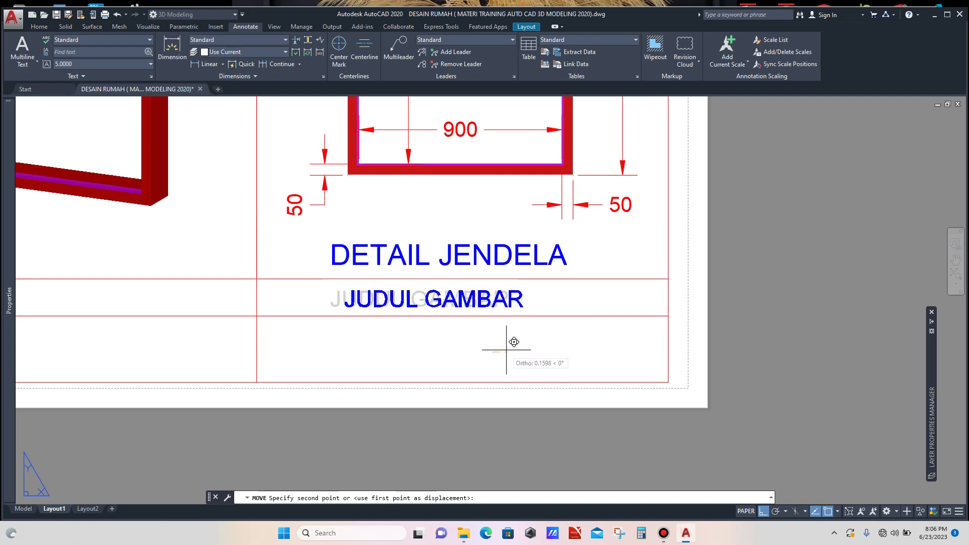
left_click(530, 342)
scroll(540, 303, "down", 5)
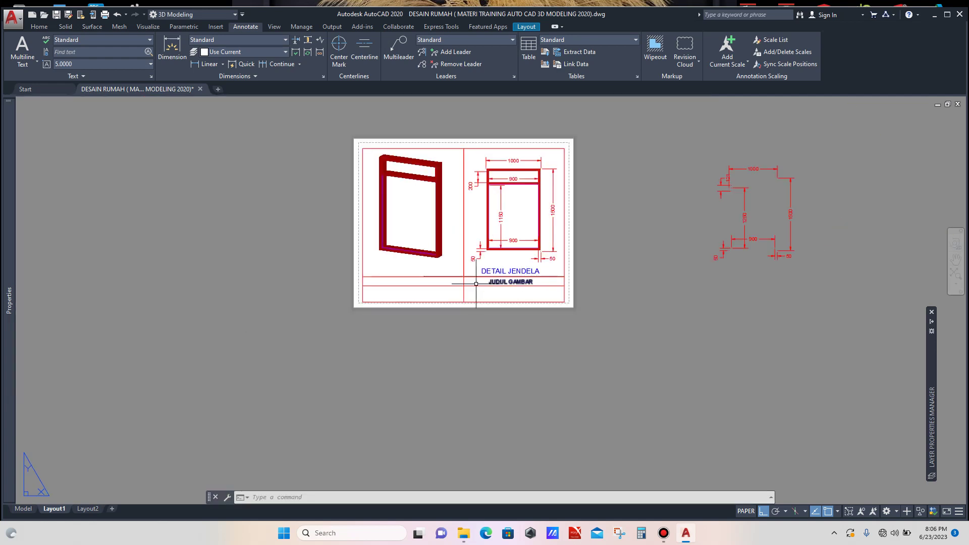
Step: Copy the JUDUL GAMBAR text horizontally into the left heading cell below the 3D view
scroll(459, 283, "up", 3)
scroll(511, 279, "up", 2)
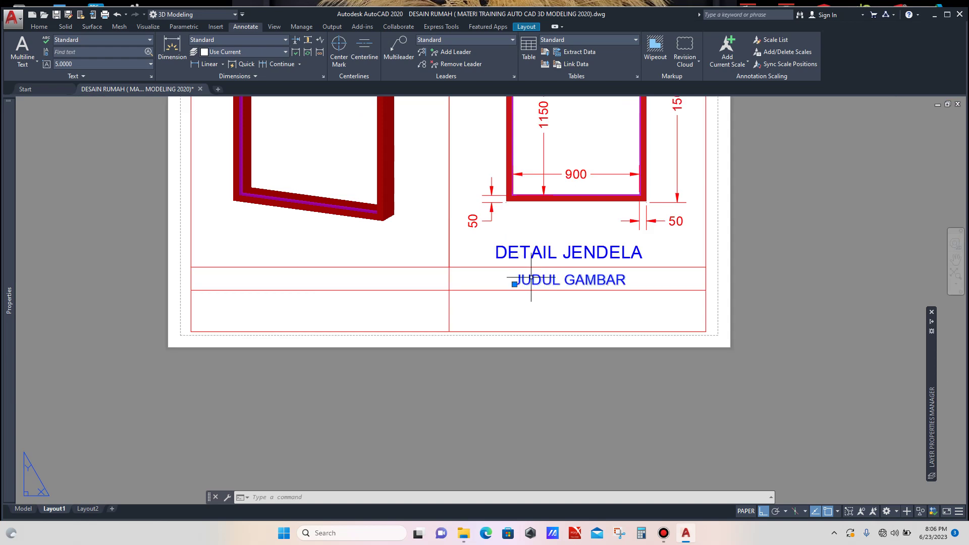
left_click(520, 284)
type("co")
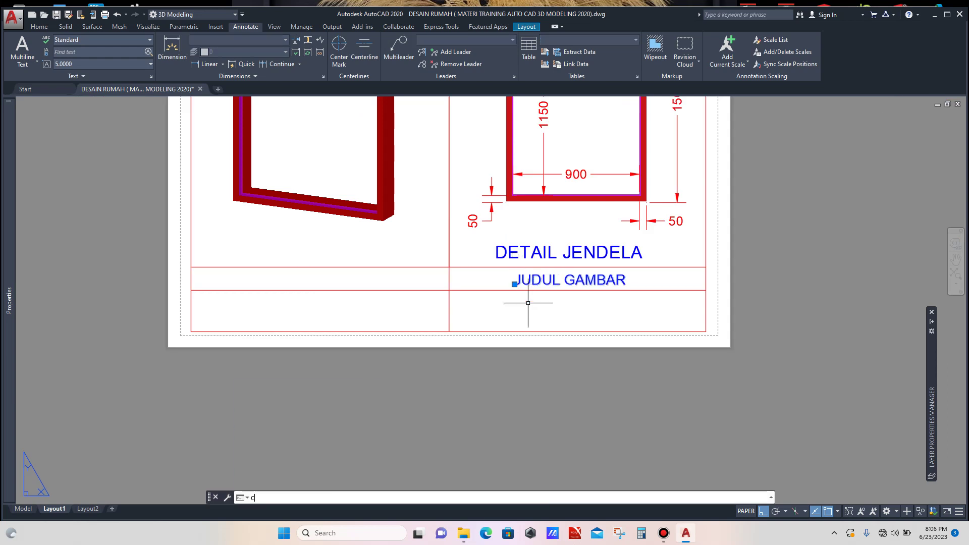
key("Return")
scroll(528, 302, "down", 2)
left_click(534, 373)
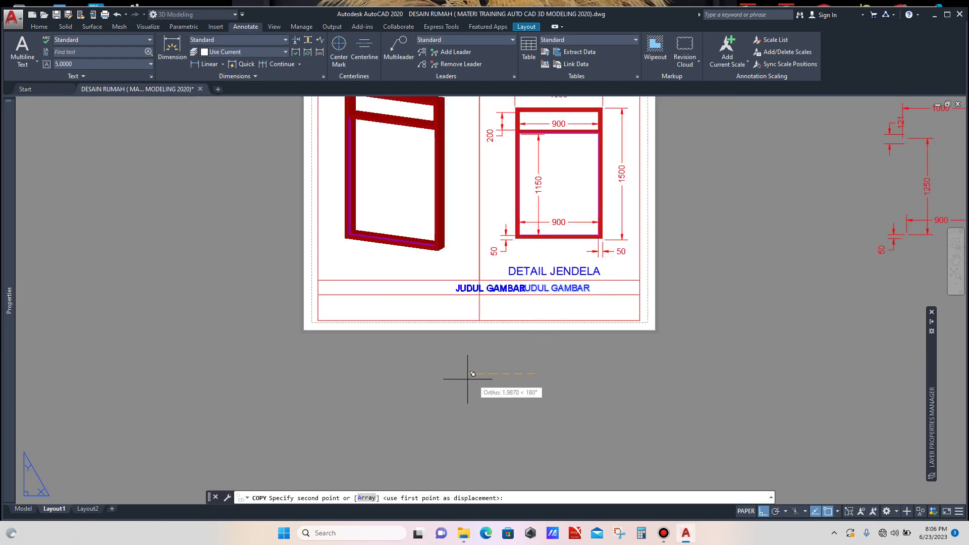
left_click(385, 373)
Step: Change the contents of the copied text in the left heading cell to IDENTITAS GAMBAR
scroll(425, 287, "up", 2)
left_click(444, 278)
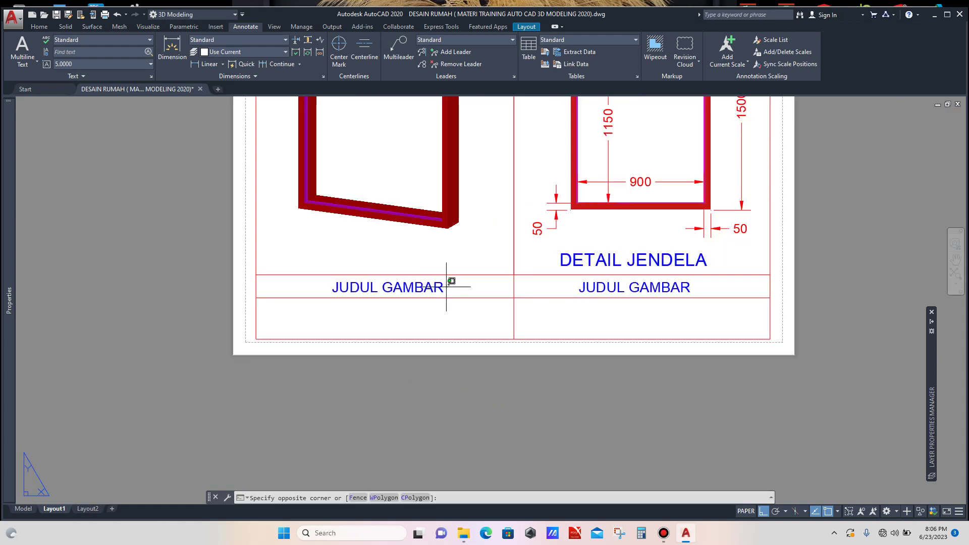
left_click(428, 294)
mouse_move(9, 244)
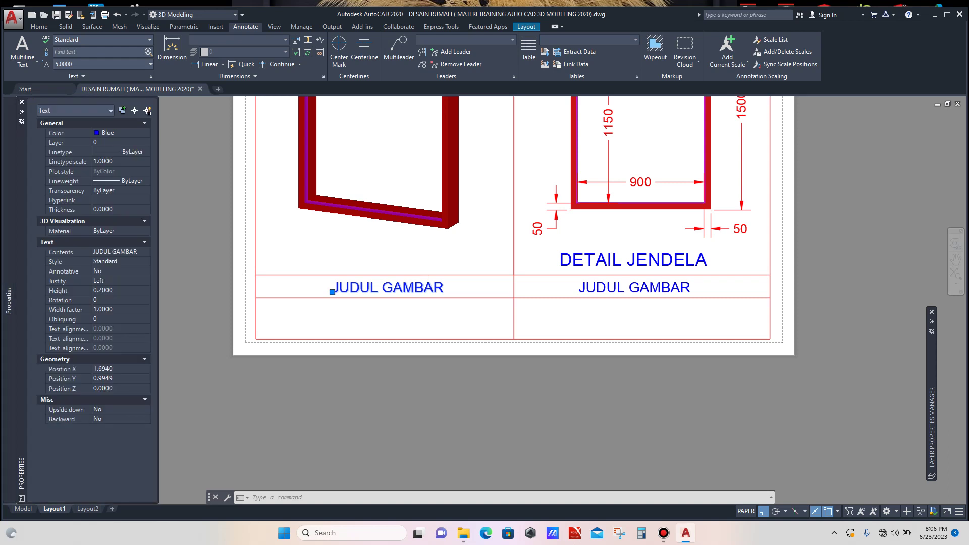
left_click(121, 252)
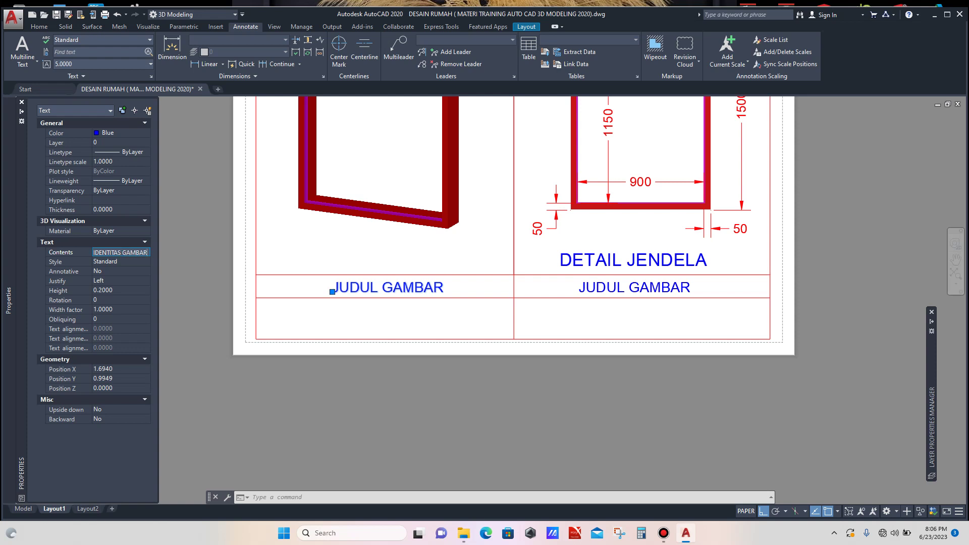
key("Tab")
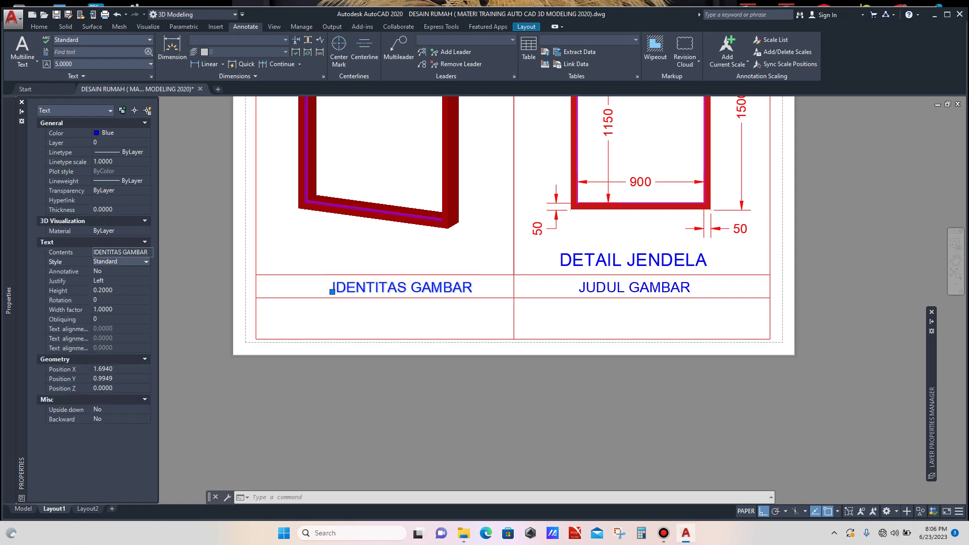
key("Escape")
Step: Copy the IDENTITAS GAMBAR text straight down about 0.38 units into the empty cell below it
scroll(355, 319, "down", 2)
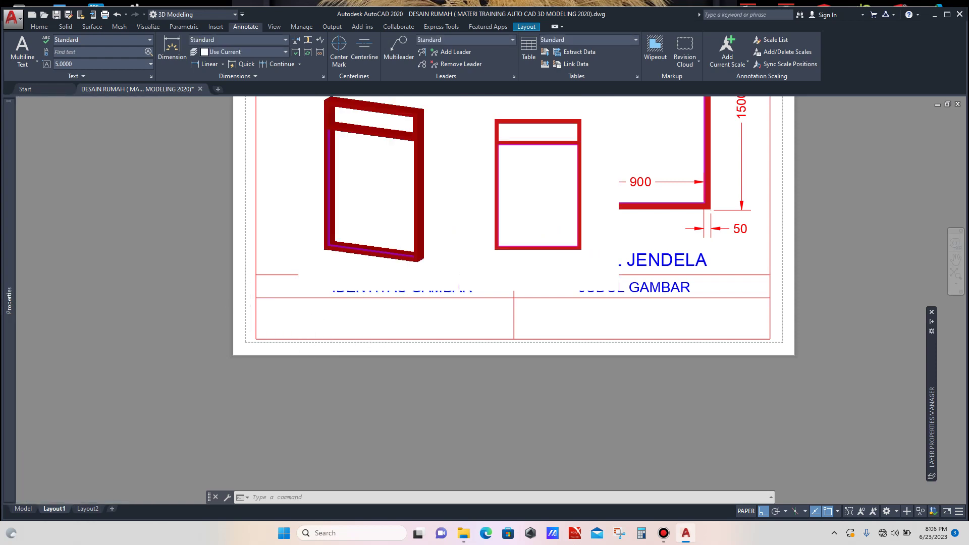
scroll(385, 307, "up", 2)
left_click(464, 291)
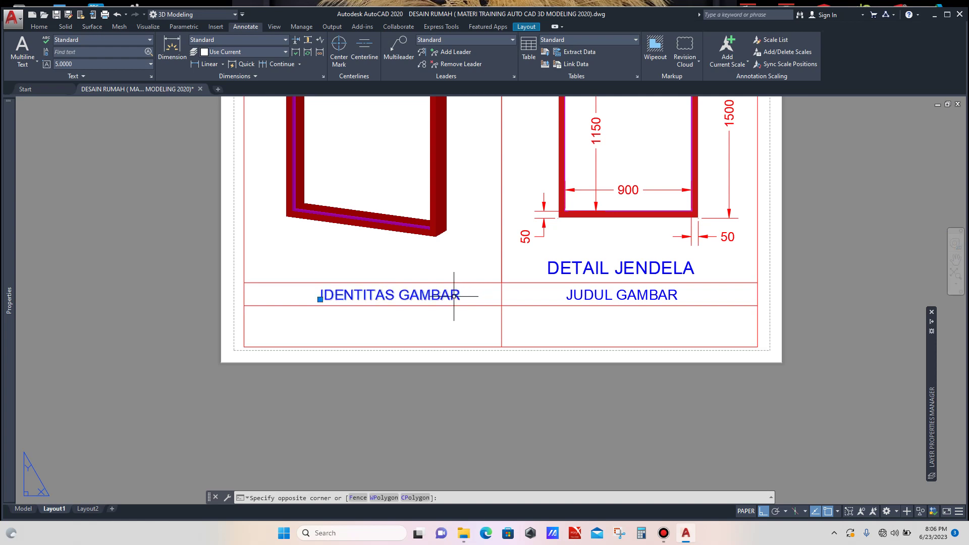
left_click(458, 371)
type("co")
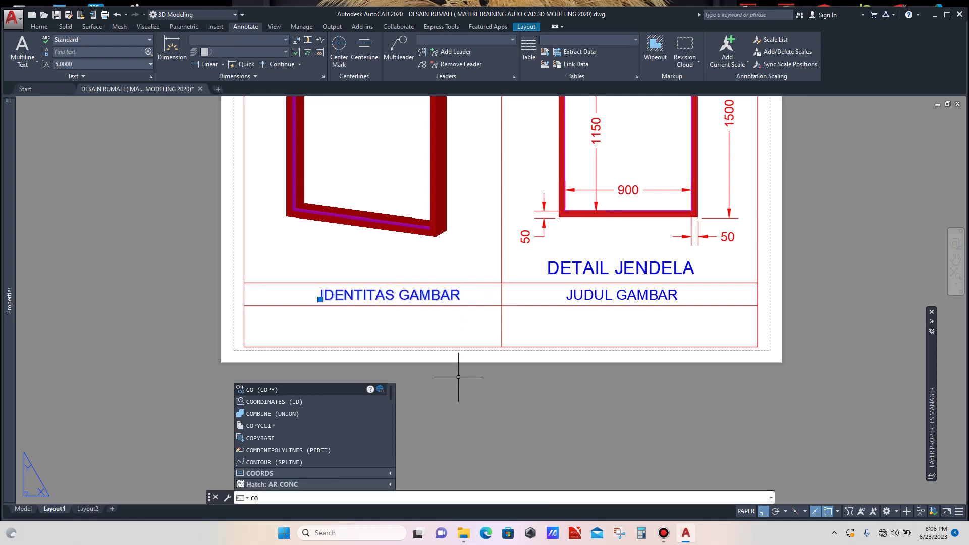
key("Return")
left_click(464, 394)
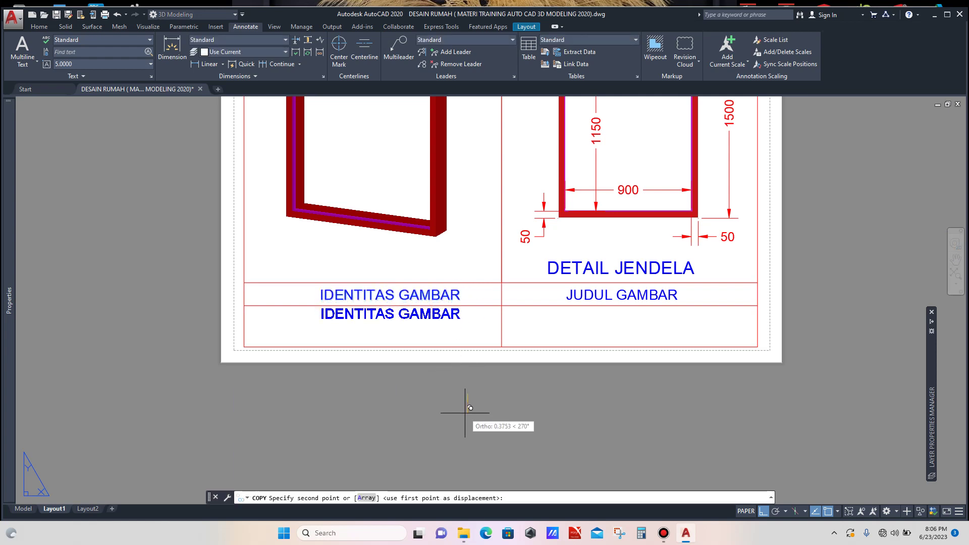
left_click(465, 413)
key("Return")
Step: Move the lower IDENTITAS GAMBAR copy about 1.43 units left to the cell's left edge
left_click(471, 320)
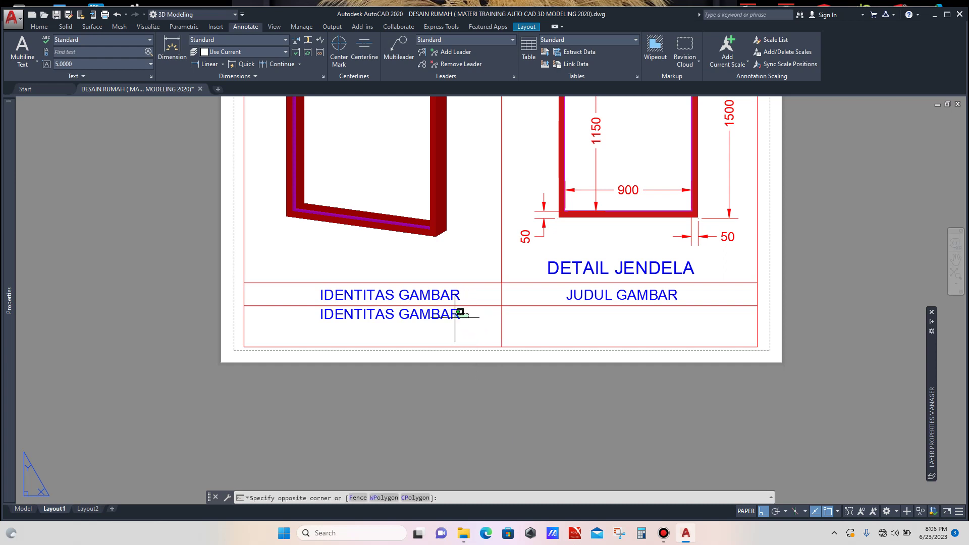
left_click(463, 353)
type("m")
key("Return")
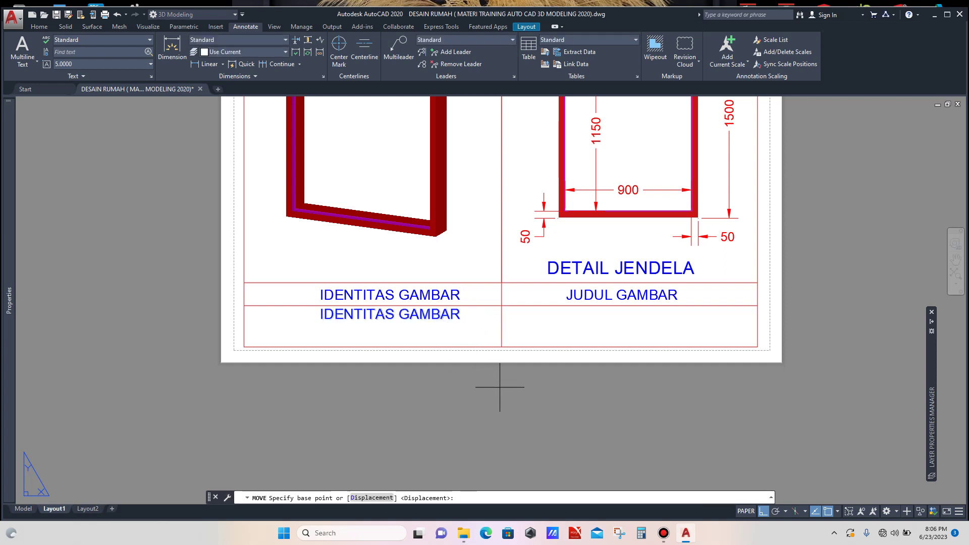
left_click(500, 385)
left_click(430, 386)
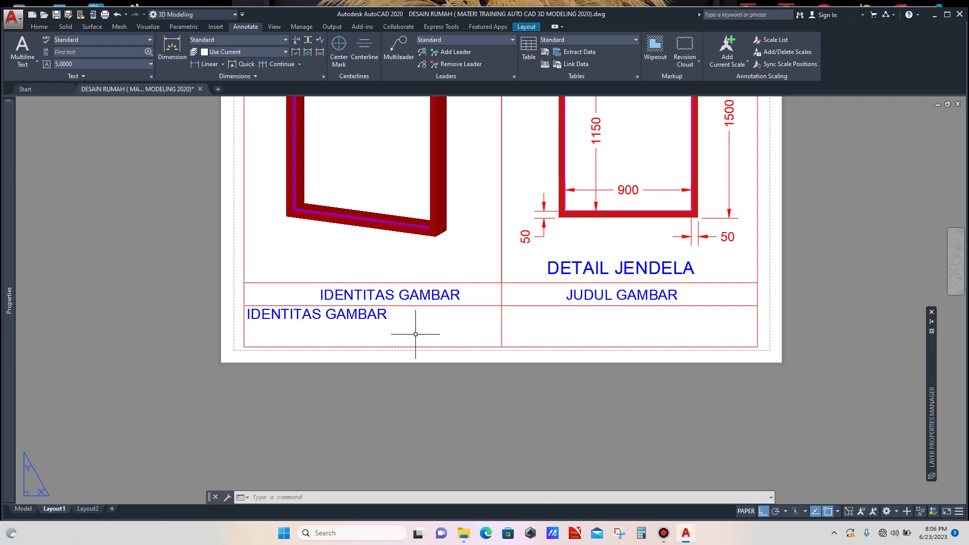
Step: Change the contents of the lower IDENTITAS GAMBAR copy to DI GAMBAR OLEH :
left_click(396, 314)
left_click(328, 324)
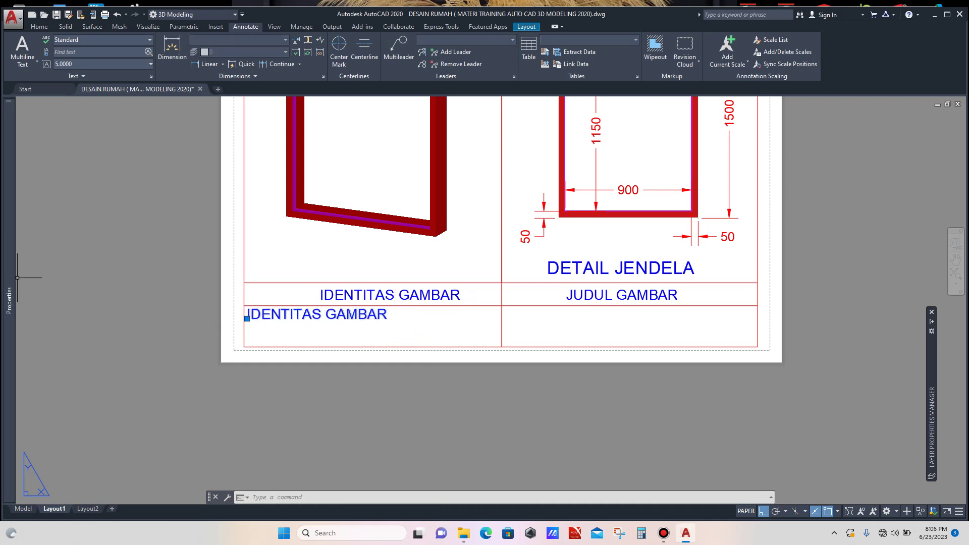
mouse_move(9, 279)
left_click(121, 252)
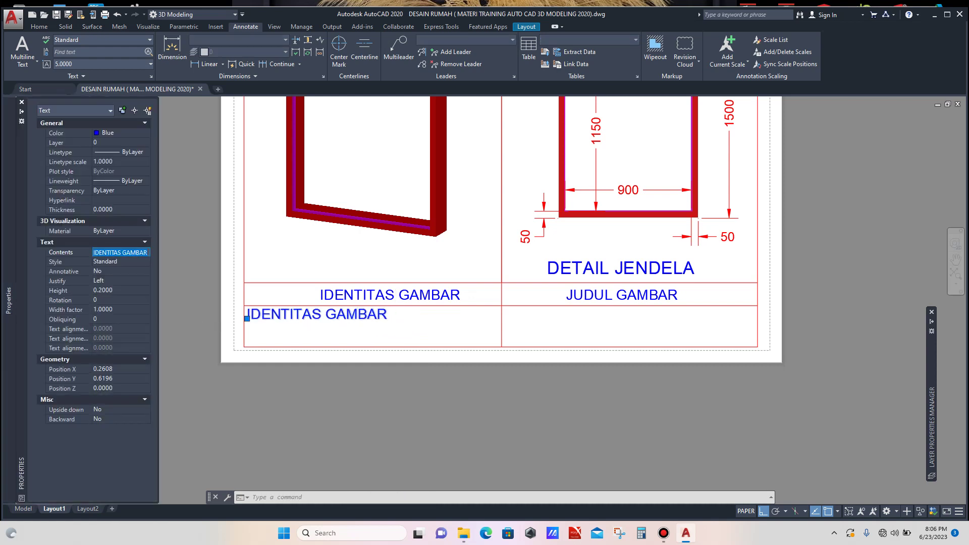
type("DI")
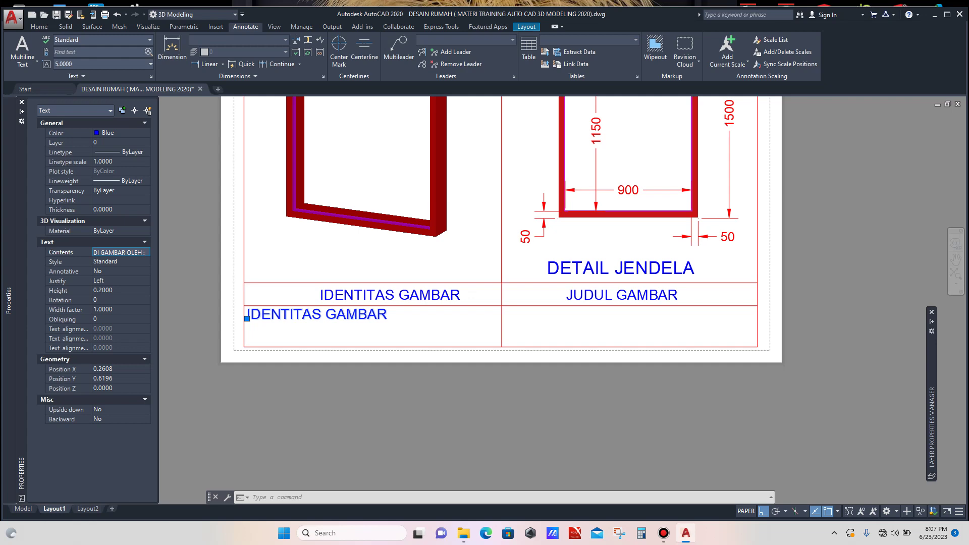
key("Return")
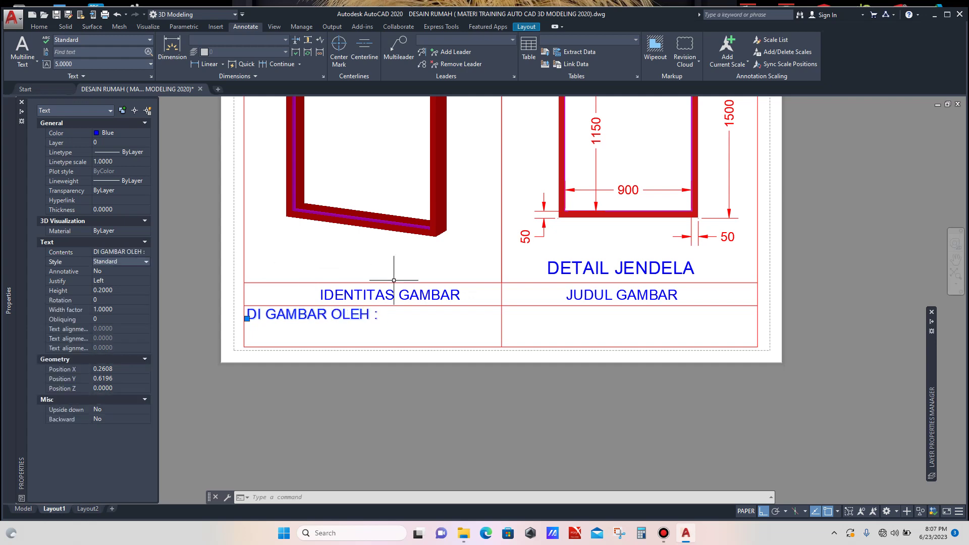
Step: Copy the DI GAMBAR OLEH : text straight down about 0.38 units within the cell below IDENTITAS GAMBAR
key("Escape")
scroll(395, 300, "down", 2)
scroll(391, 307, "up", 4)
left_click(383, 308)
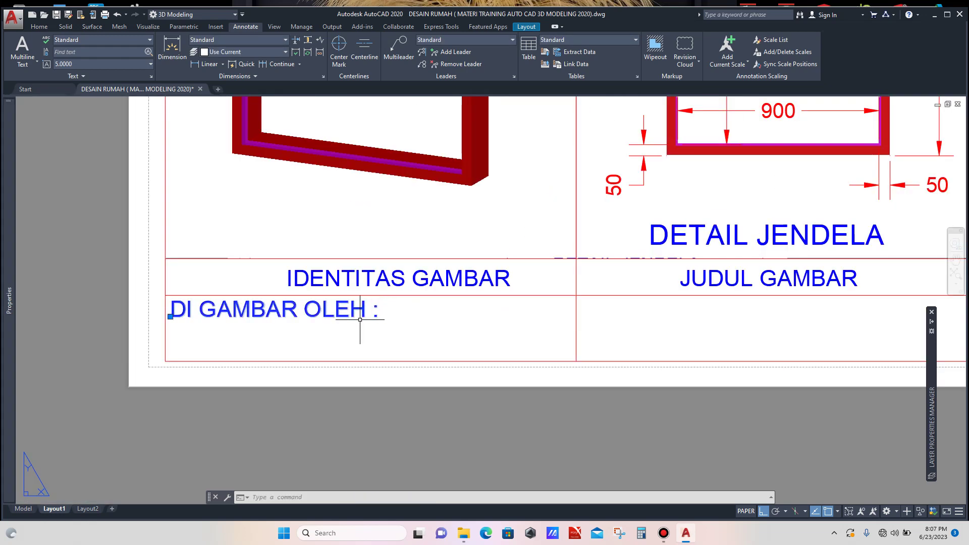
scroll(361, 313, "down", 2)
type("co")
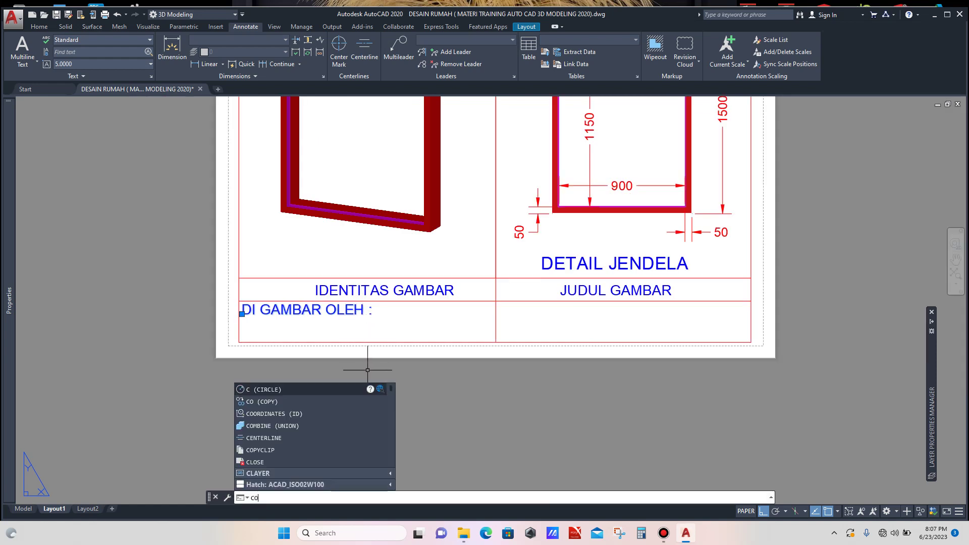
key("Return")
left_click(372, 382)
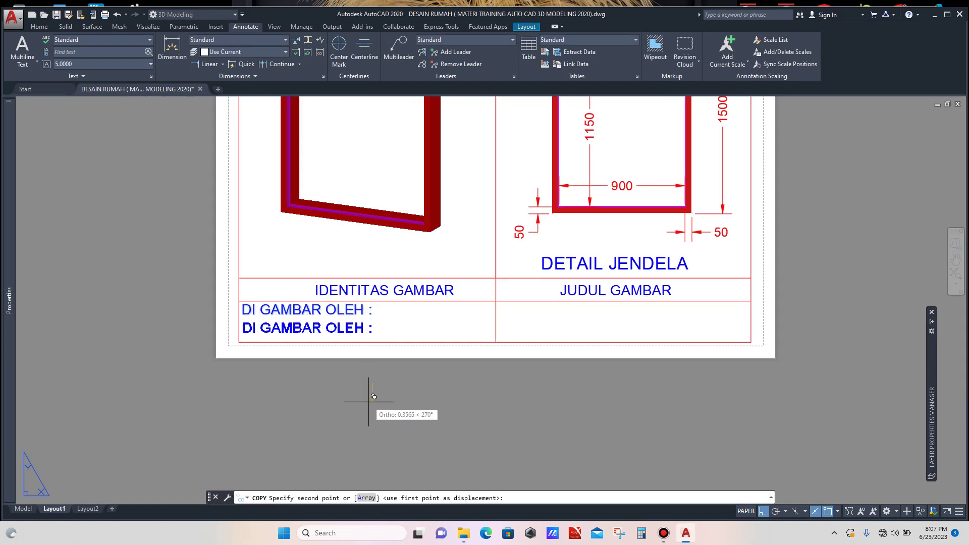
left_click(372, 401)
key("Escape")
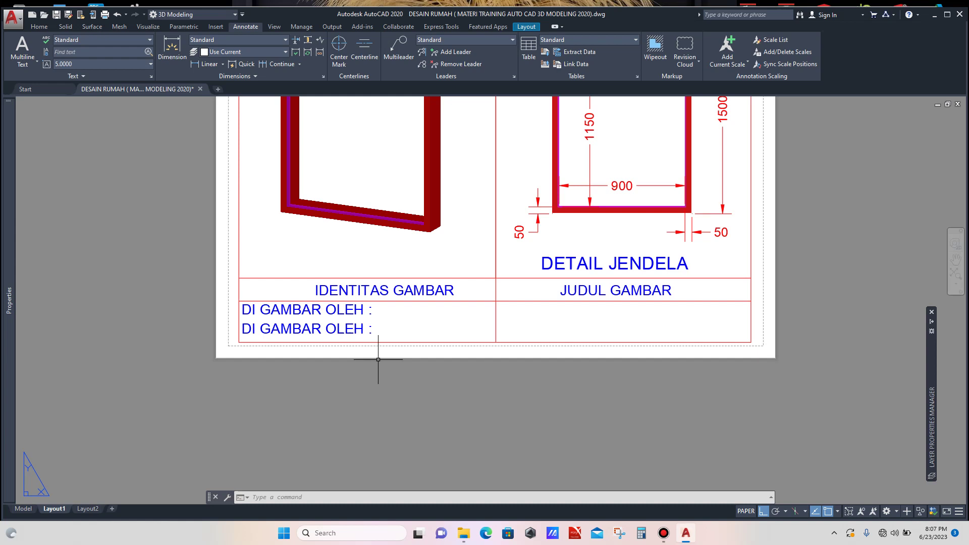
Step: Change the contents of the lower DI GAMBAR OLEH : copy to DI GAMBAR TGL. :
left_click(375, 328)
left_click(352, 334)
mouse_move(9, 247)
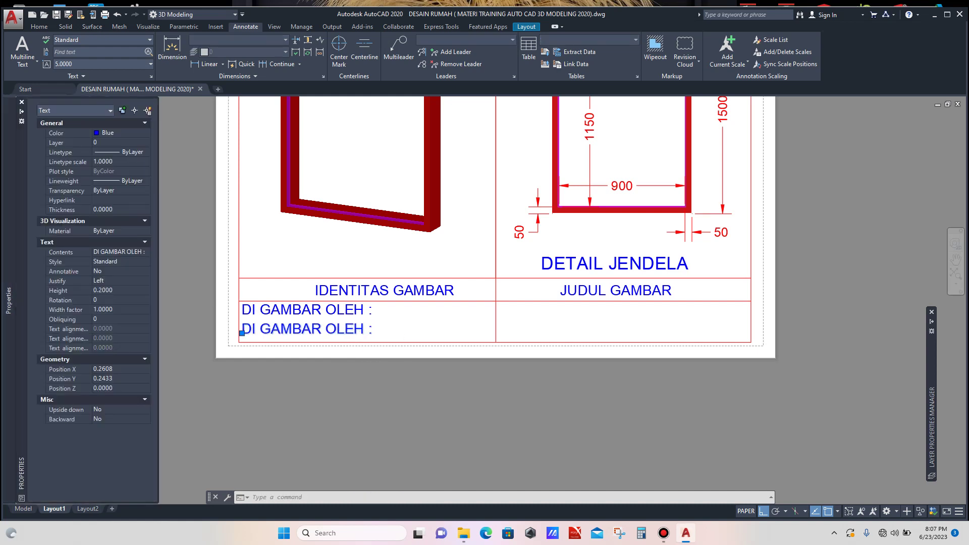
left_click(121, 252)
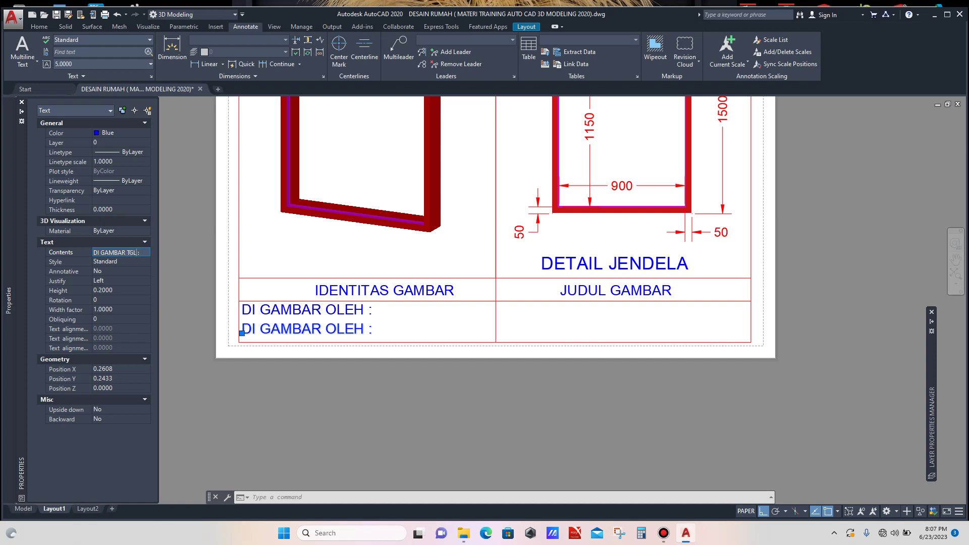
key("Return")
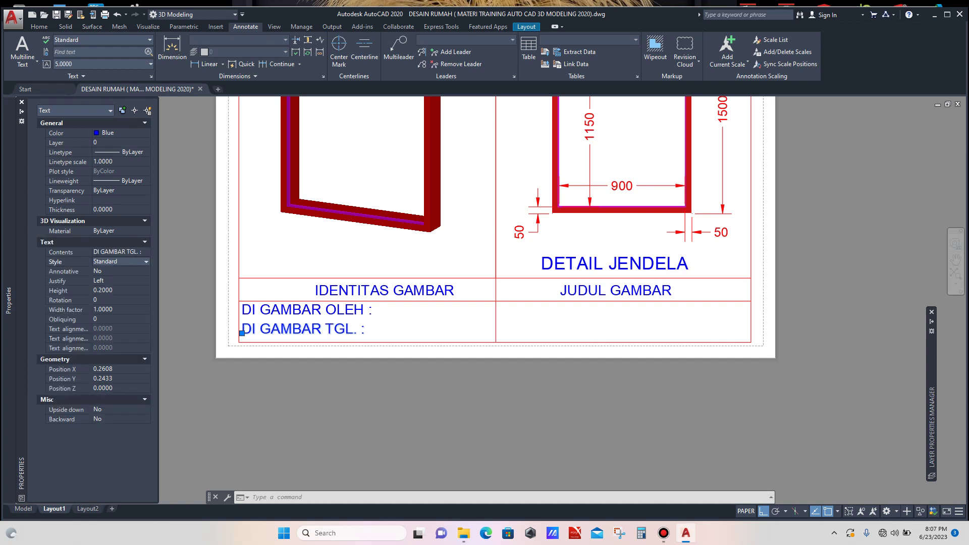
key("Escape")
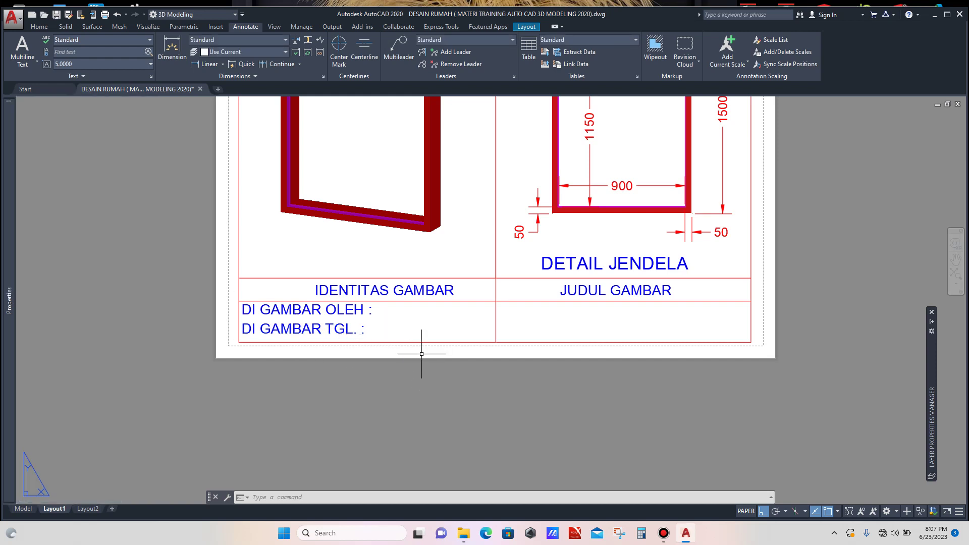
Step: Copy the title block's bottom border line about 0.45 units straight up, between the DI GAMBAR OLEH and DI GAMBAR TGL. texts
scroll(422, 353, "up", 2)
scroll(419, 345, "down", 2)
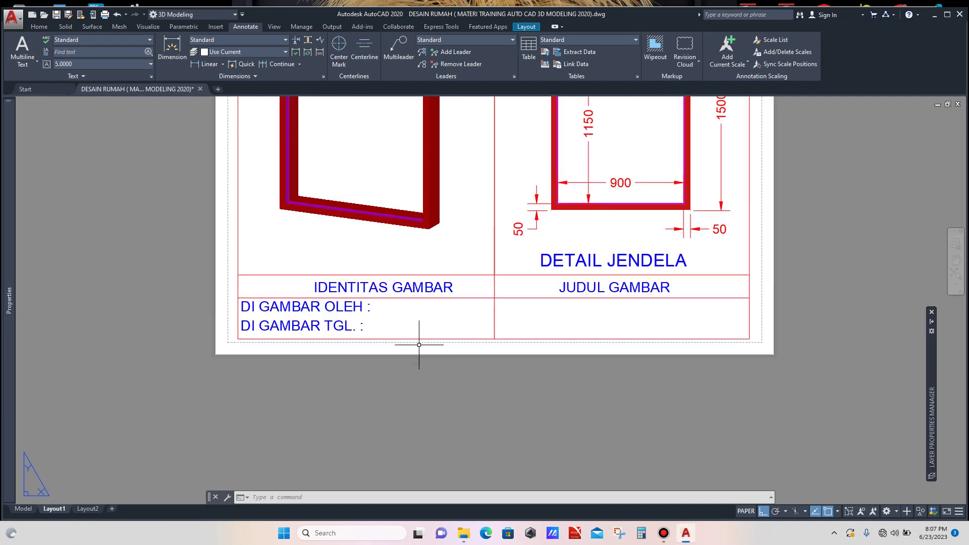
scroll(419, 344, "up", 2)
left_click(421, 337)
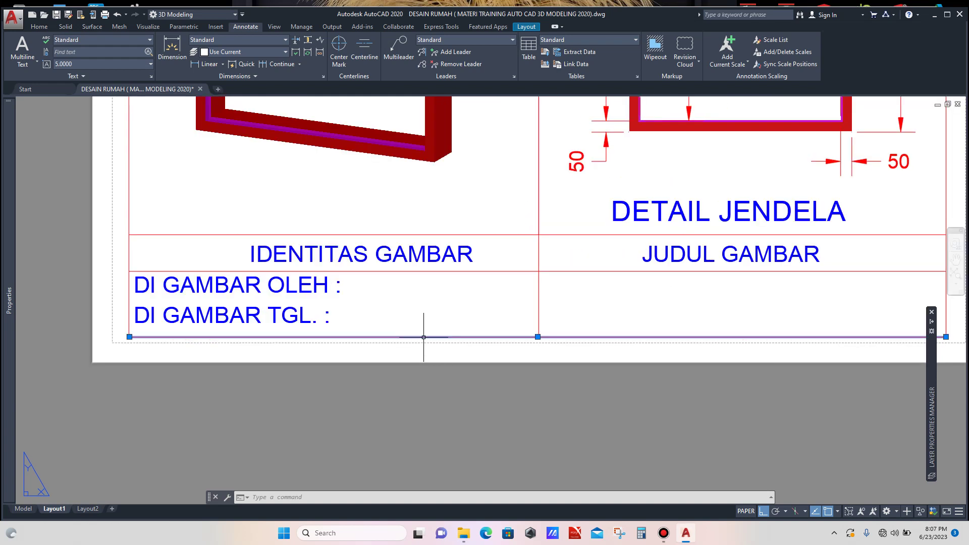
type("co")
key("Return")
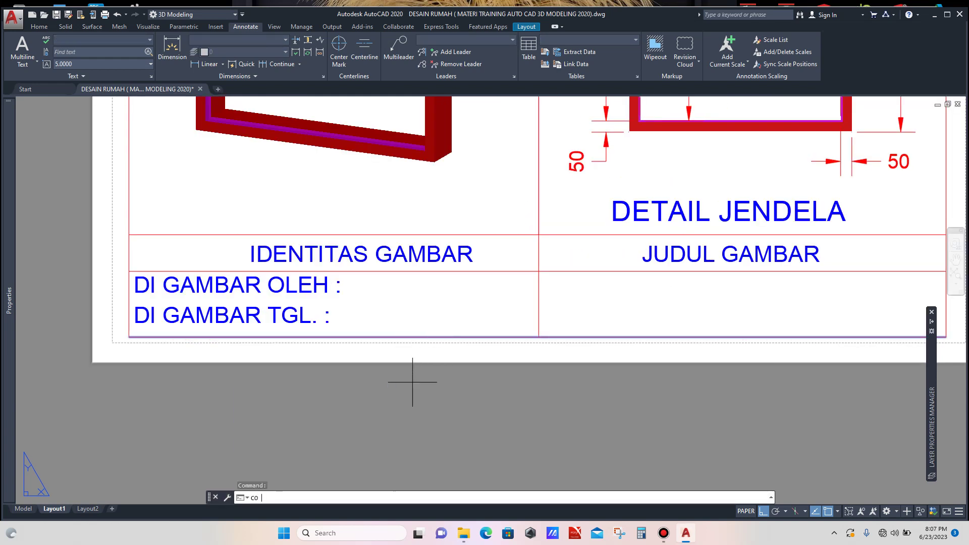
left_click(396, 417)
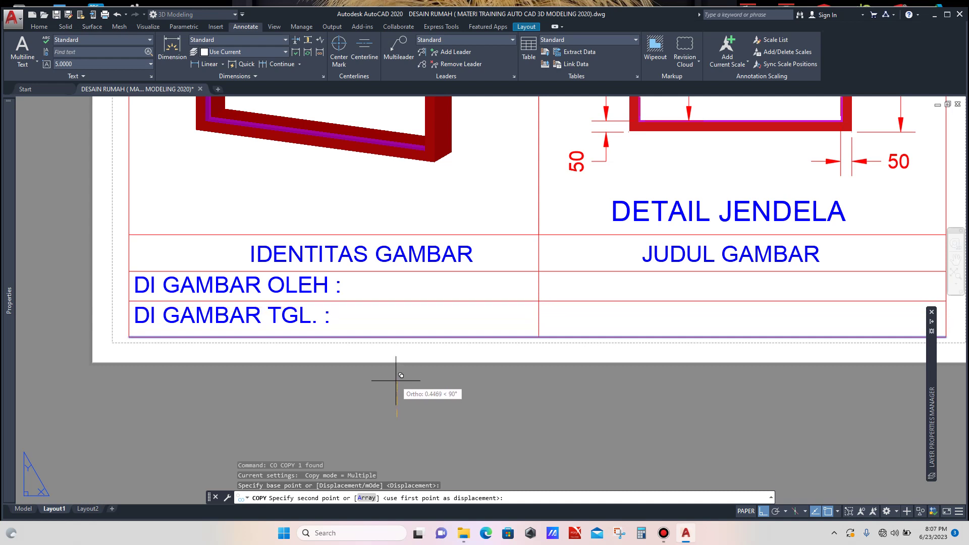
left_click(398, 393)
key("Escape")
scroll(418, 319, "down", 2)
scroll(487, 318, "up", 2)
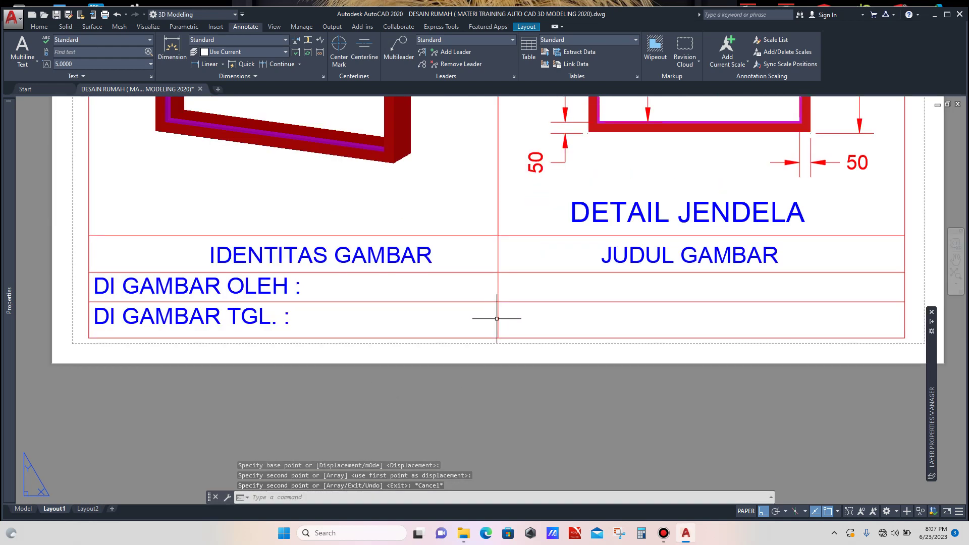
Step: Trim the copied row line on the JUDUL GAMBAR side, using the title block's vertical divider as the cutting edge
left_click(498, 318)
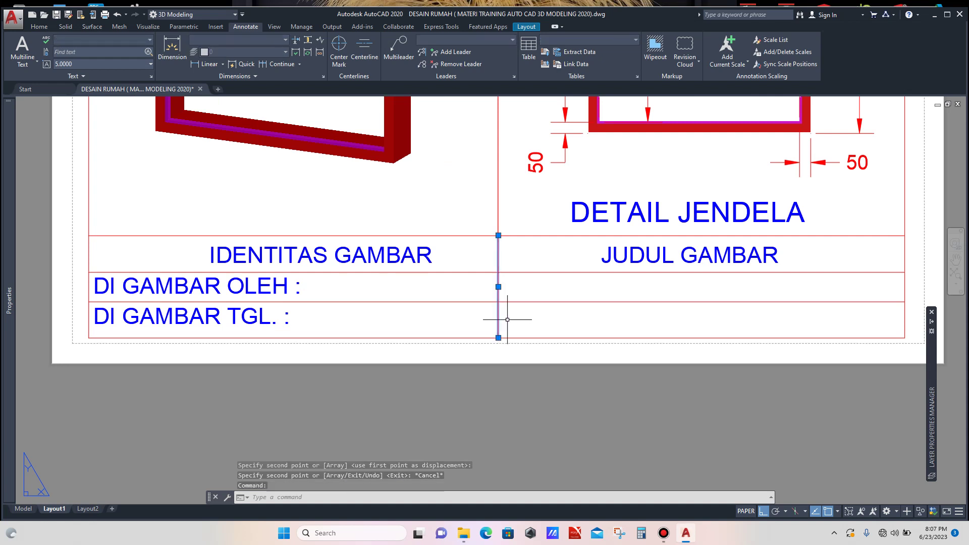
type("tr")
key("Return")
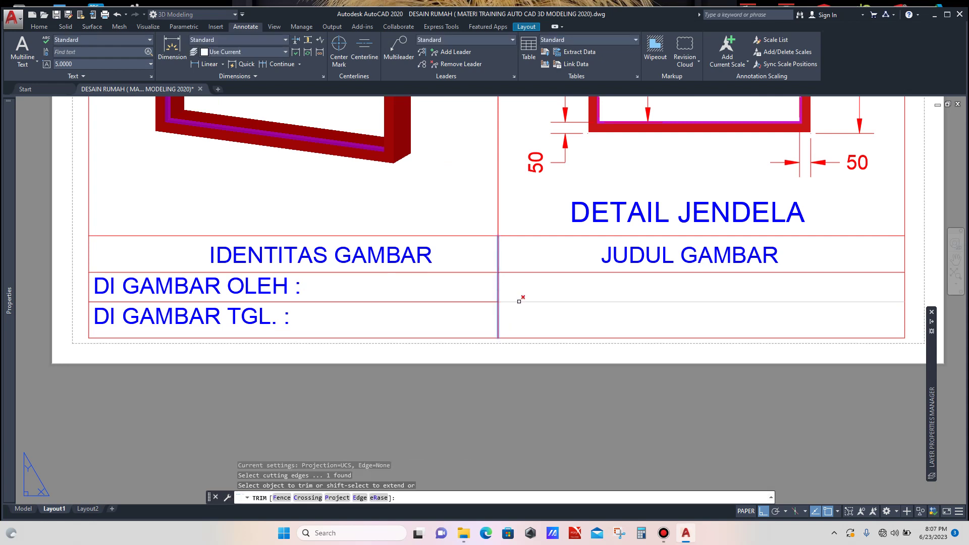
left_click(519, 301)
key("Escape")
scroll(486, 303, "down", 2)
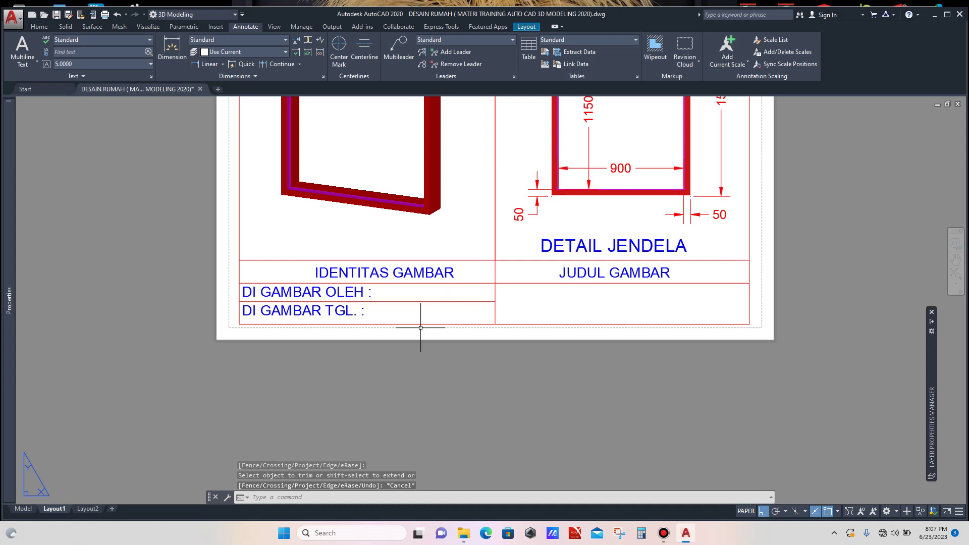
Step: Copy the title block's vertical divider about 2.2 units to the left, just past the DI GAMBAR OLEH : text
scroll(485, 312, "up", 2)
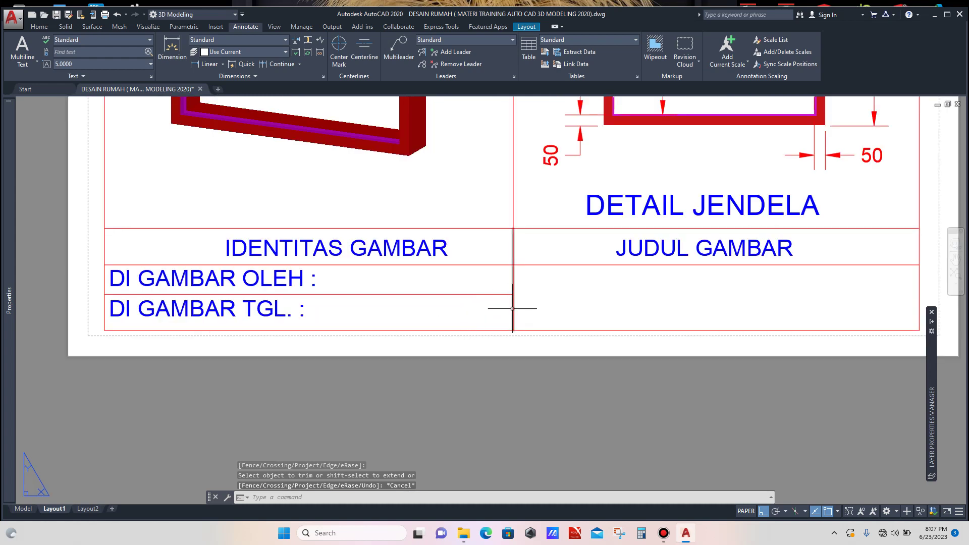
left_click(510, 308)
scroll(505, 304, "down", 2)
type("co")
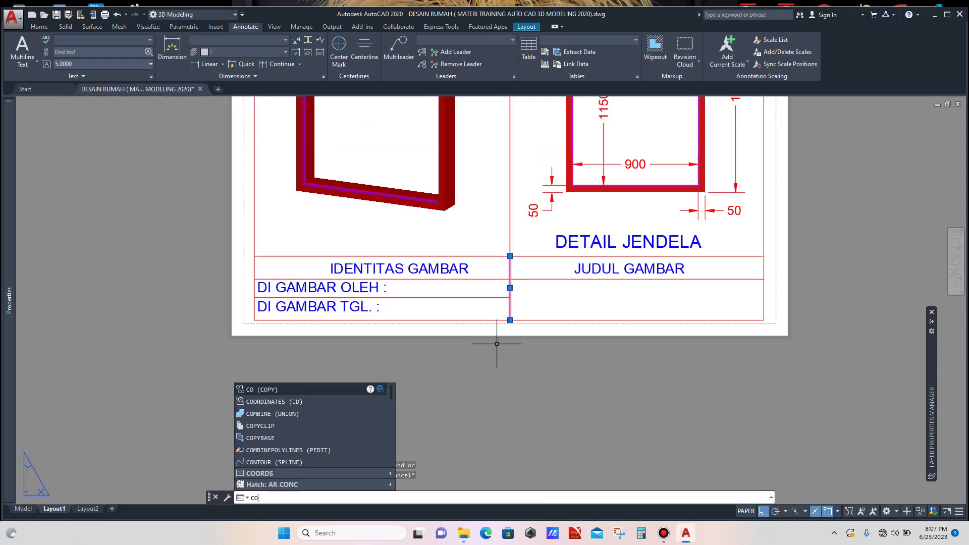
key("Return")
left_click(505, 367)
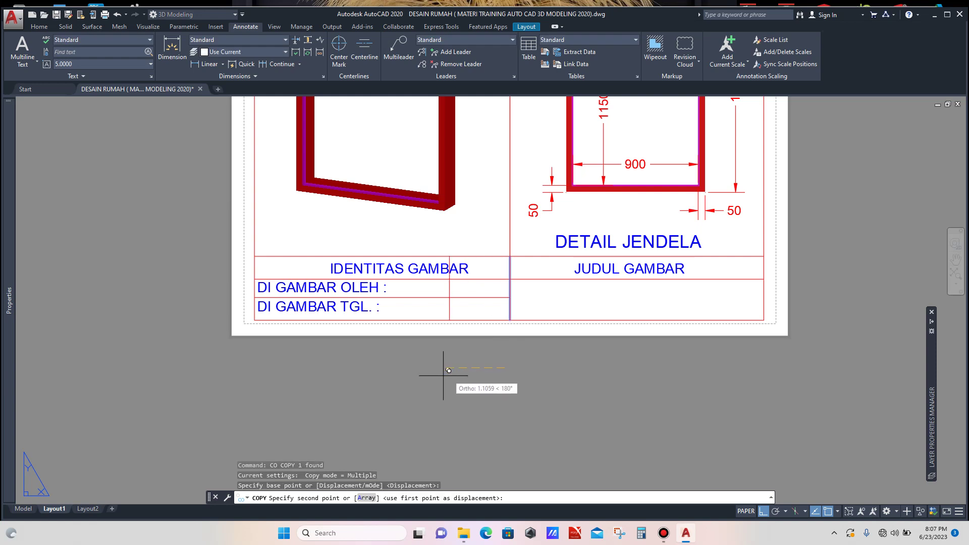
left_click(398, 368)
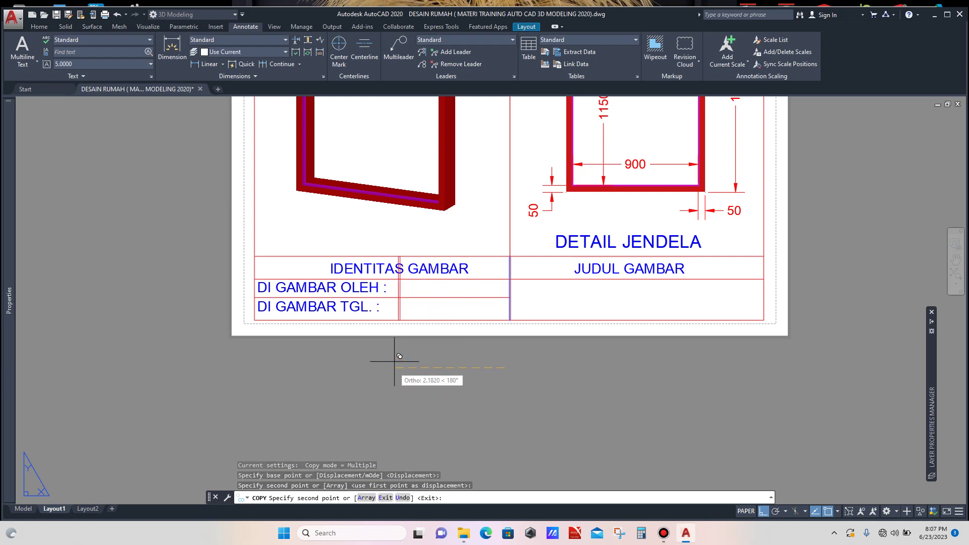
key("Escape")
Step: Trim the copied vertical line out of the IDENTITAS GAMBAR heading row, using the line beneath the headings as cutting edge
scroll(411, 286, "up", 3)
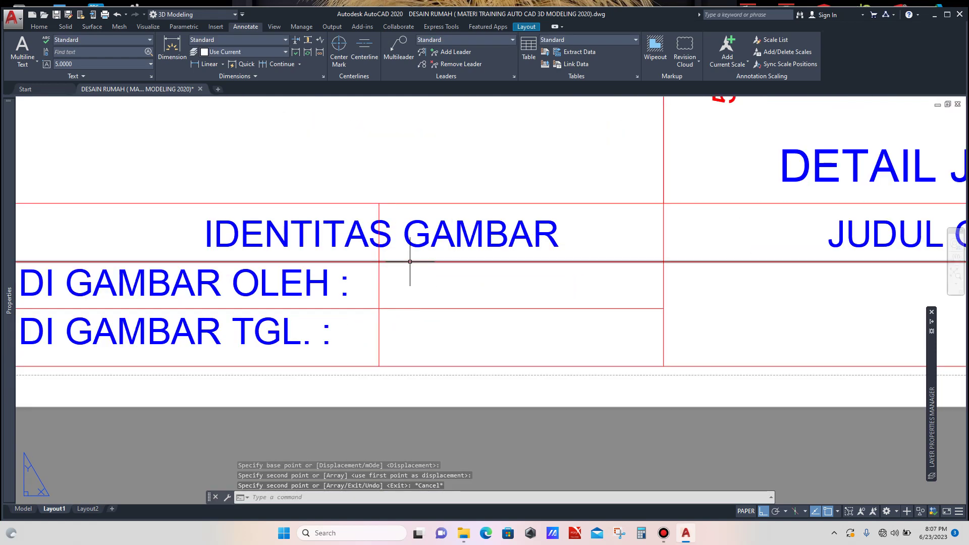
left_click(410, 261)
type("TR")
key("Return")
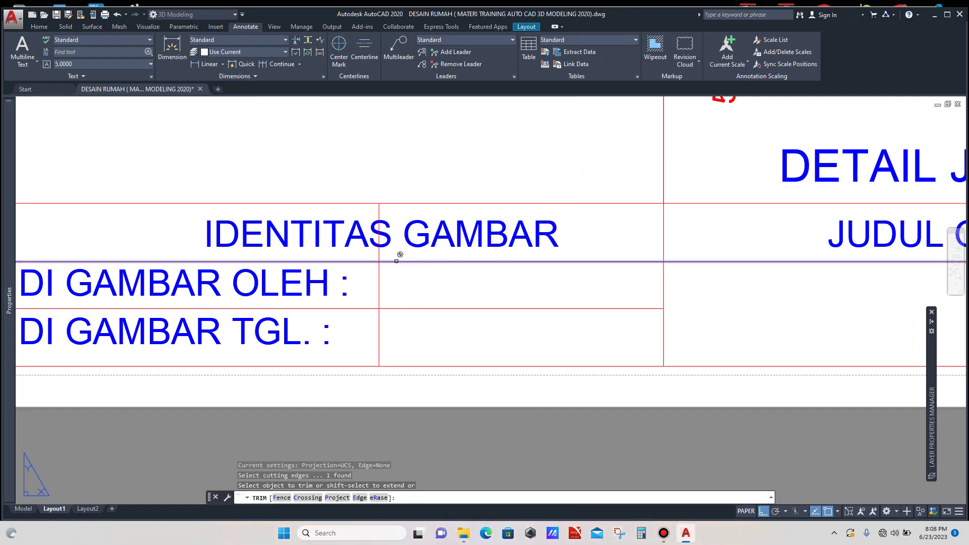
left_click(381, 257)
left_click(379, 238)
key("Escape")
scroll(421, 278, "down", 2)
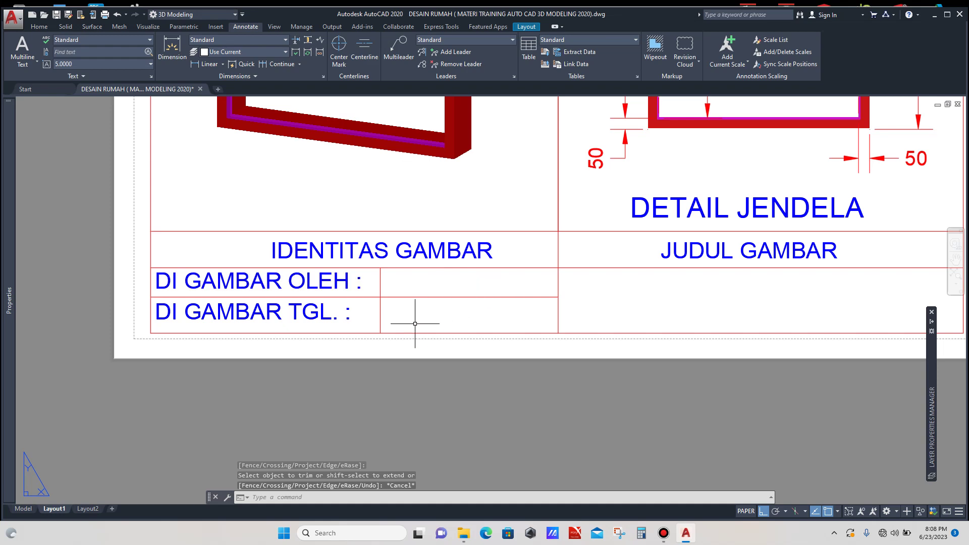
Step: Move the DETAIL JENDELA text straight down into the empty cell below JUDUL GAMBAR
scroll(374, 343, "down", 3)
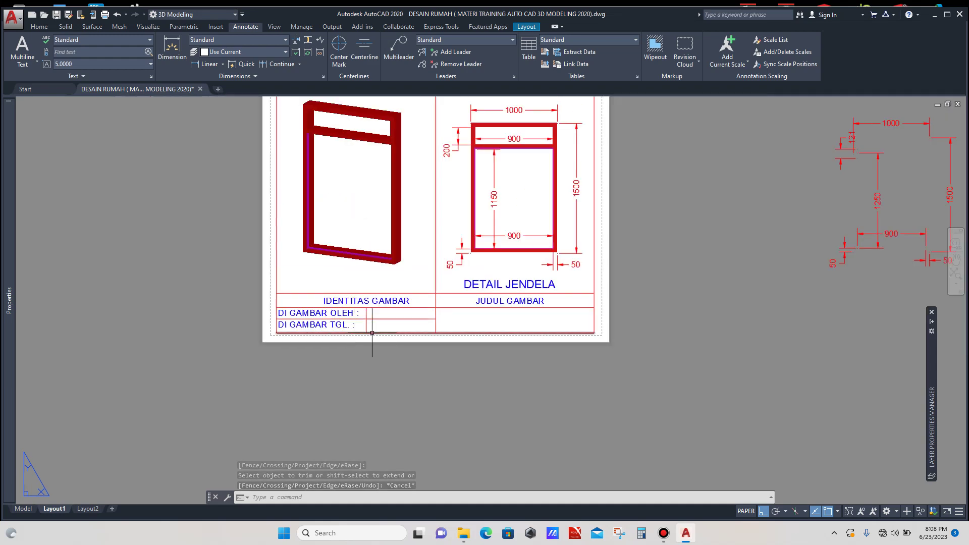
scroll(492, 328, "up", 2)
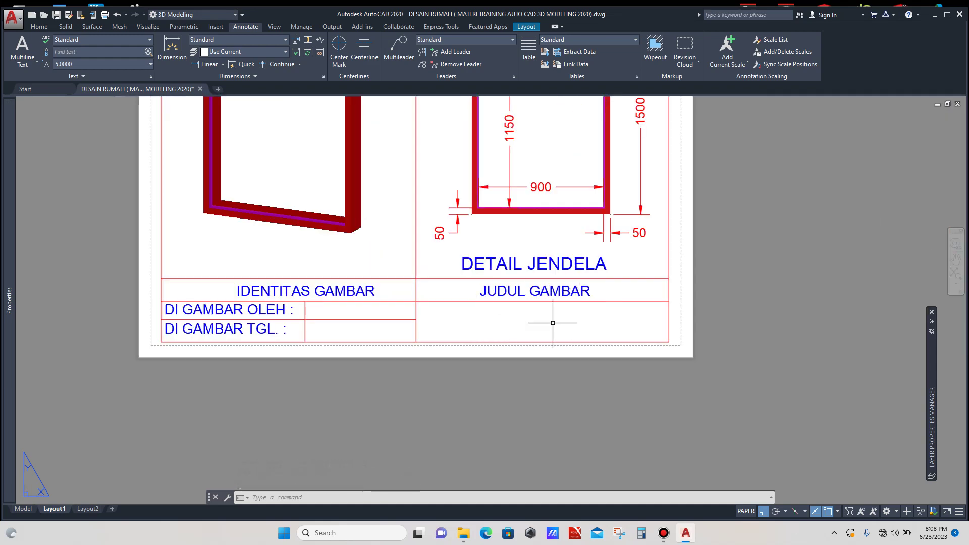
scroll(505, 330, "down", 2)
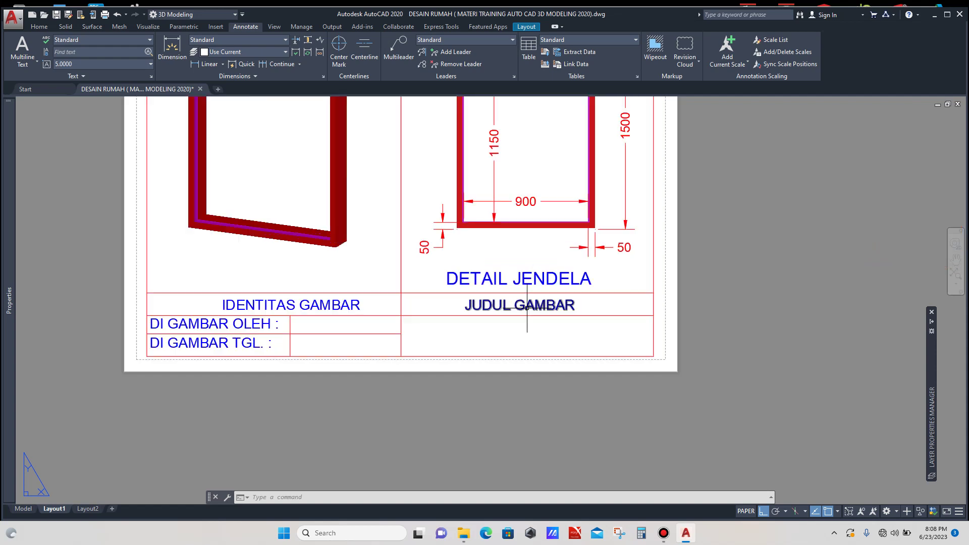
scroll(526, 308, "up", 2)
left_click(569, 265)
left_click(444, 280)
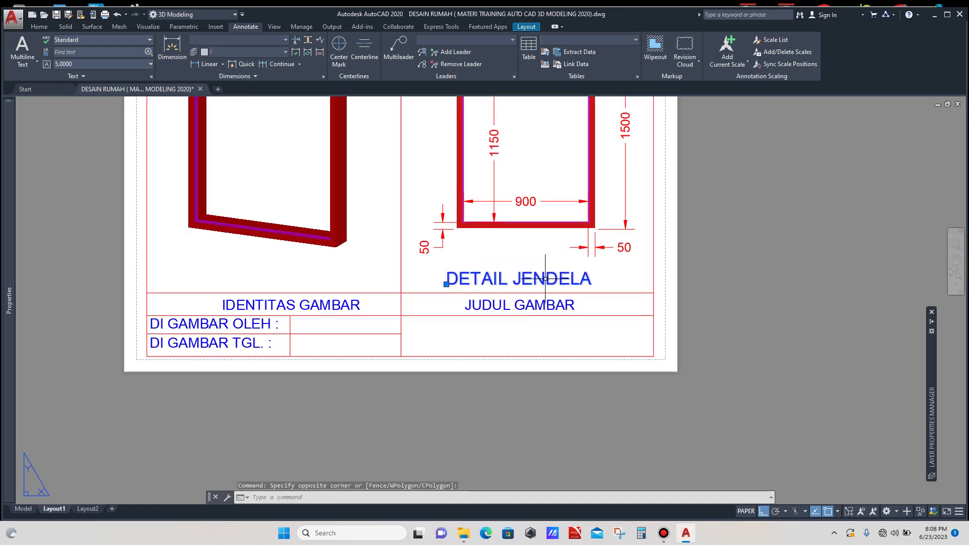
type("M")
key("Return")
left_click(725, 262)
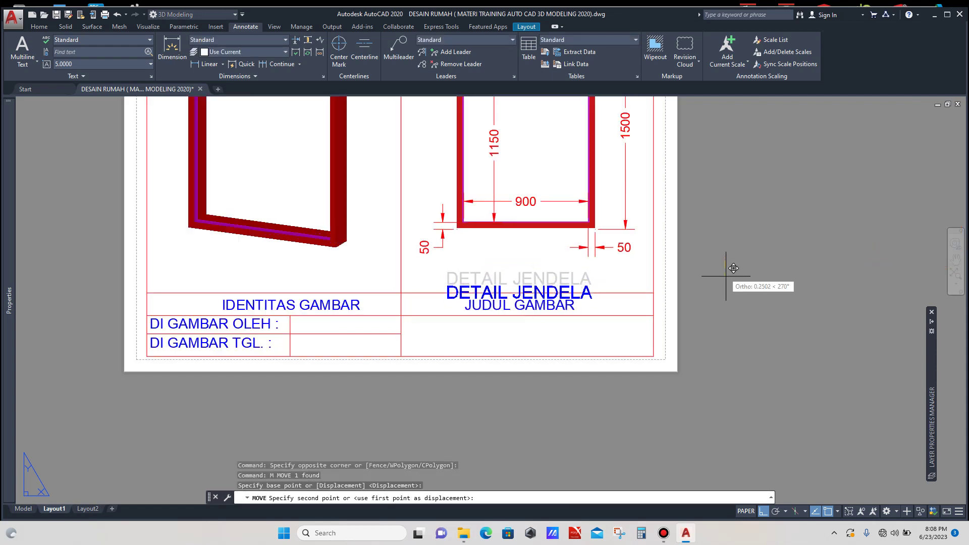
left_click(734, 317)
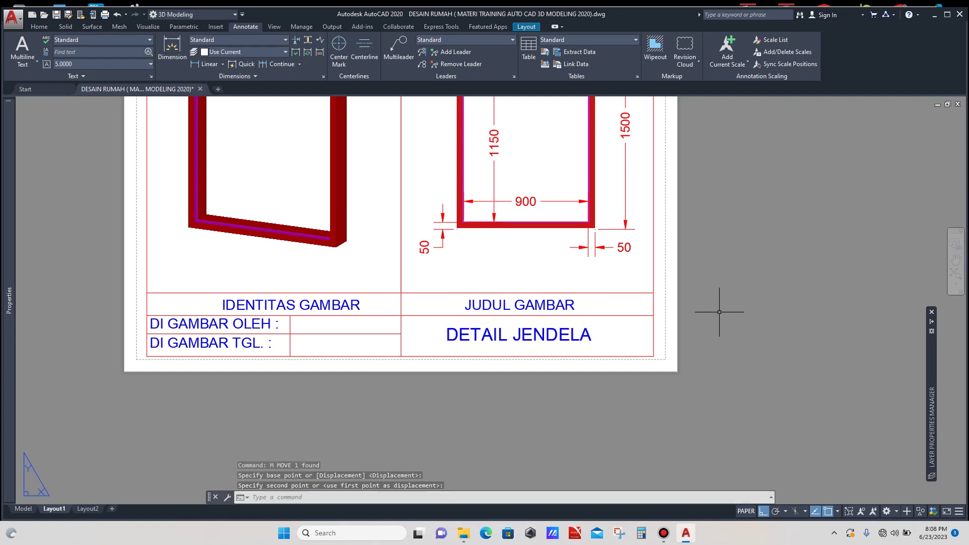
Step: Change the contents of the DETAIL JENDELA text to DETAIL JENDELA SAMPING
scroll(608, 330, "up", 2)
left_click(605, 324)
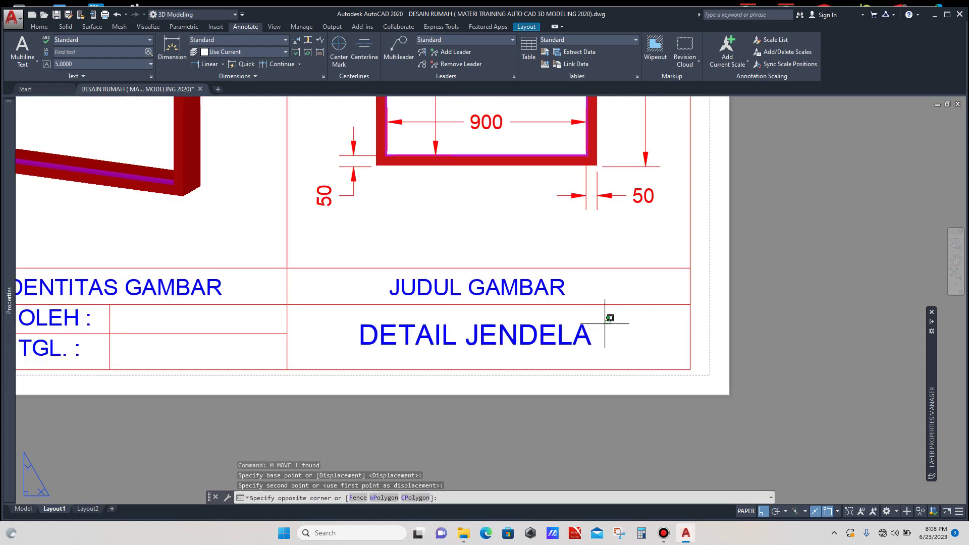
left_click(389, 335)
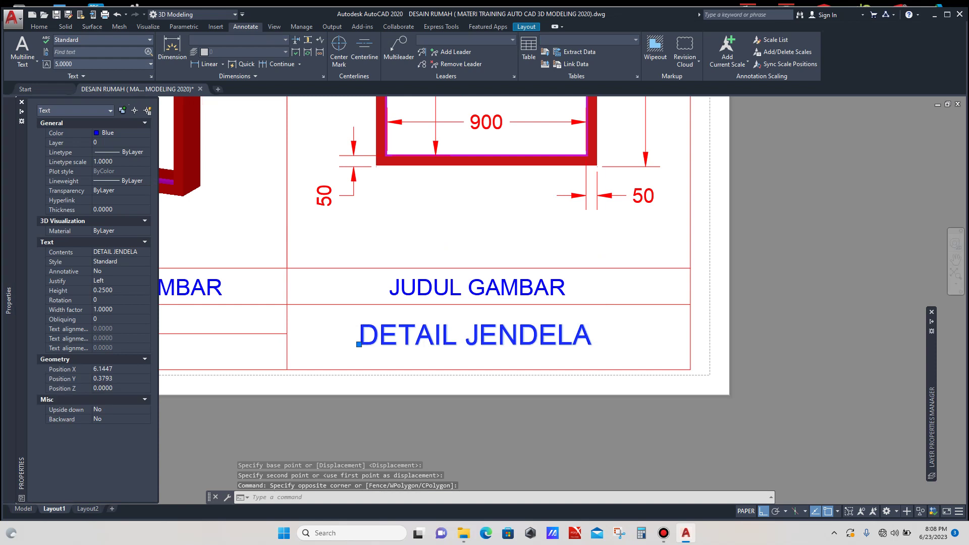
left_click(121, 252)
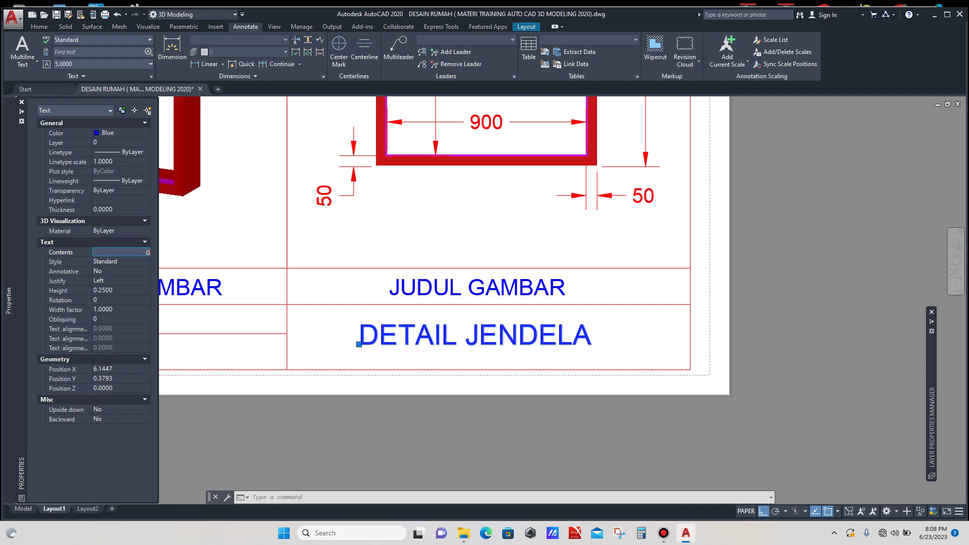
key("Return")
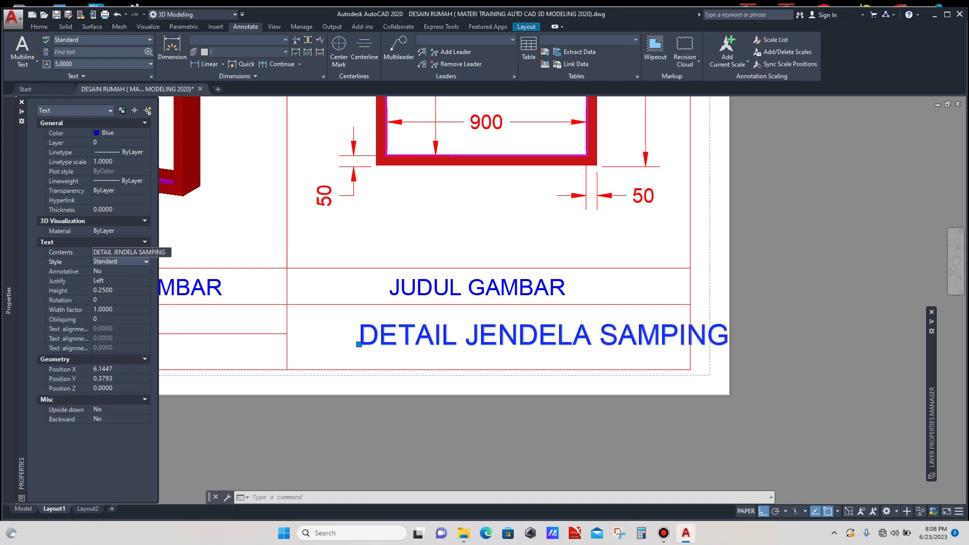
scroll(411, 239, "down", 2)
key("Escape")
Step: Move the DETAIL JENDELA SAMPING text about 0.64 units straight left so it fits centred in the cell below JUDUL GAMBAR
scroll(444, 279, "up", 1)
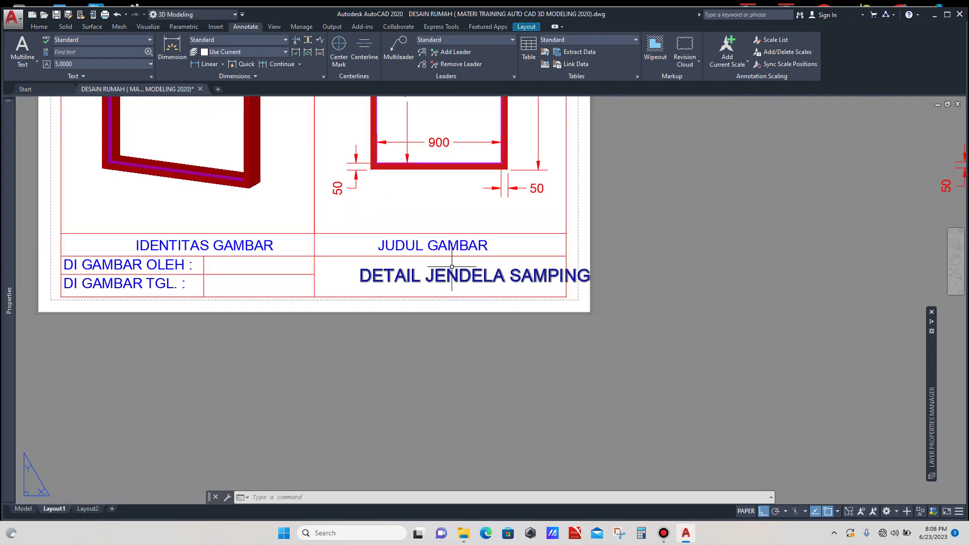
left_click(451, 267)
left_click(439, 278)
type("M")
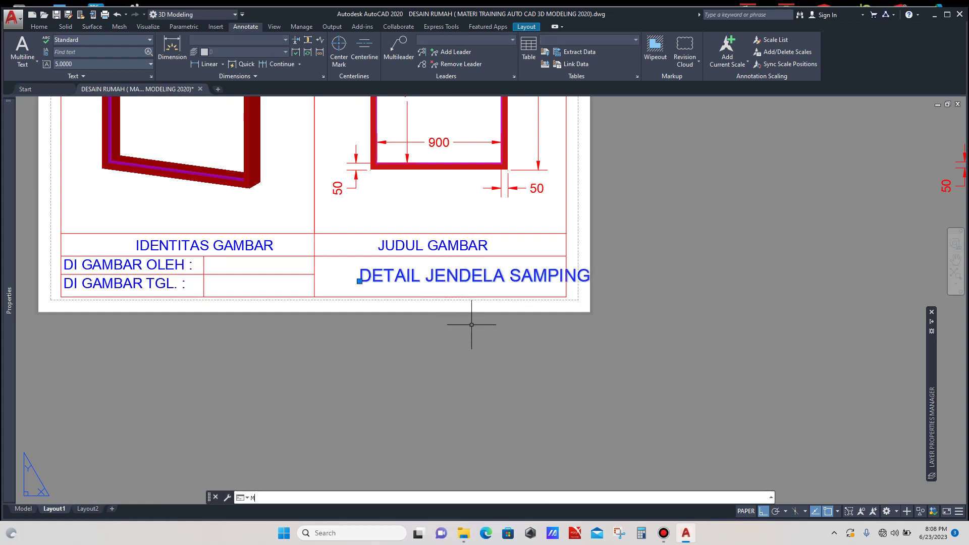
key("Return")
left_click(496, 337)
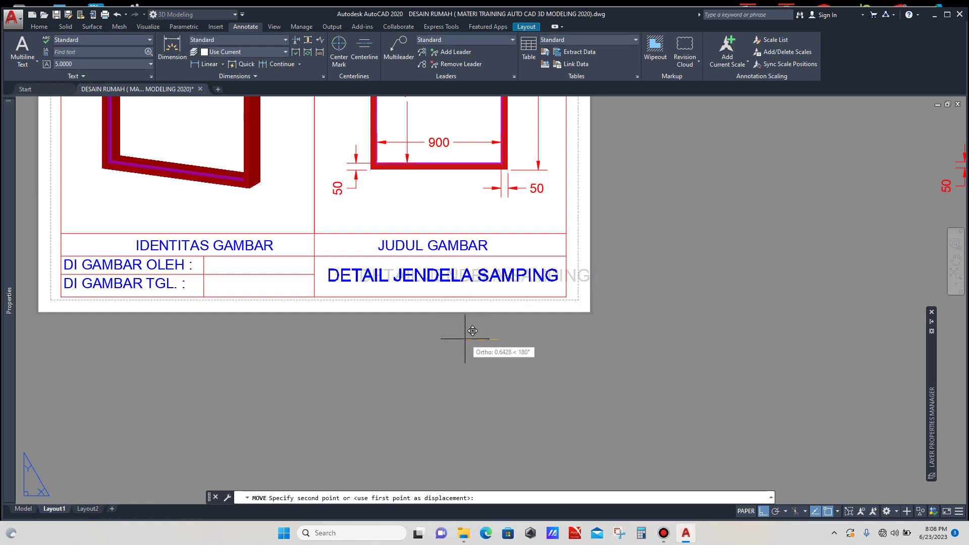
left_click(472, 330)
scroll(475, 323, "down", 3)
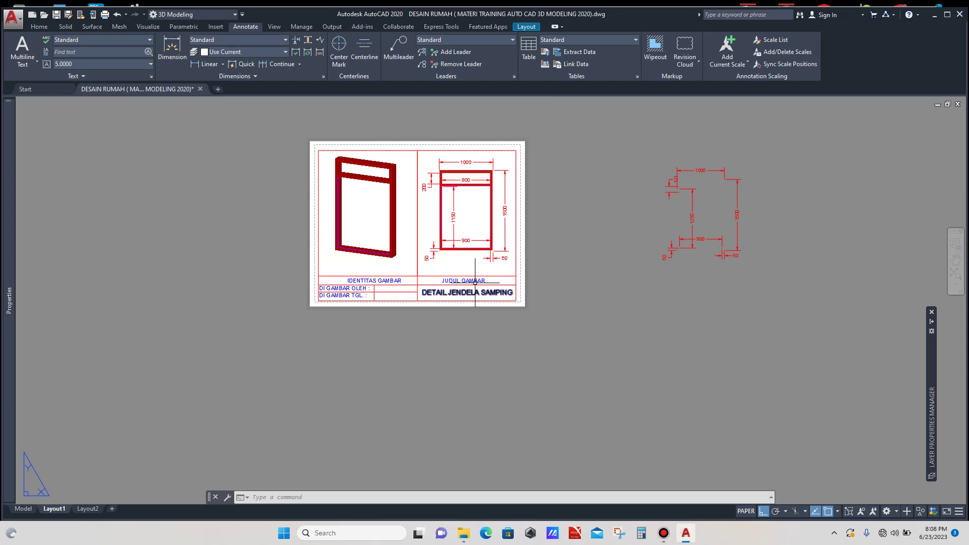
Step: Delete the leftover set of window dimensions lying outside the sheet, to the right of the paper
scroll(493, 280, "up", 2)
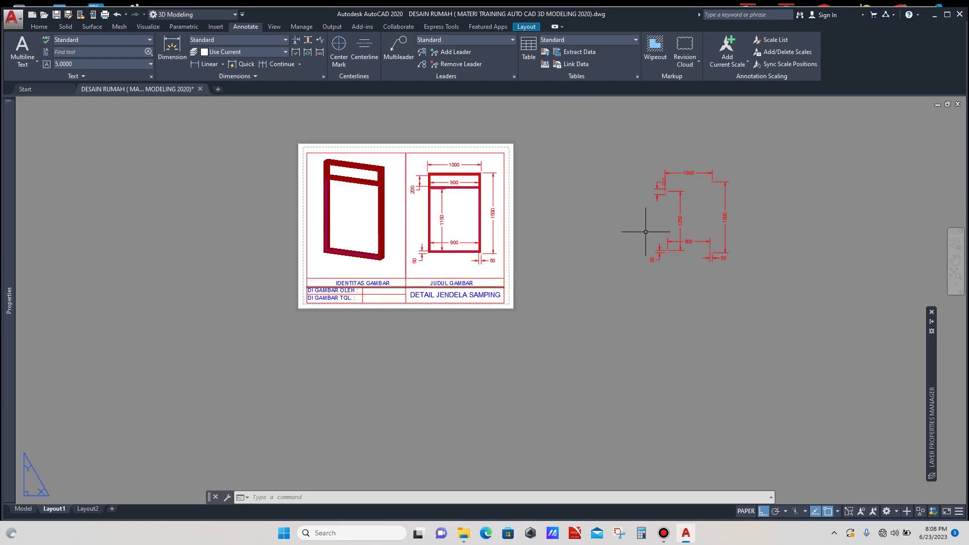
scroll(628, 237, "down", 2)
left_click(724, 167)
left_click(631, 280)
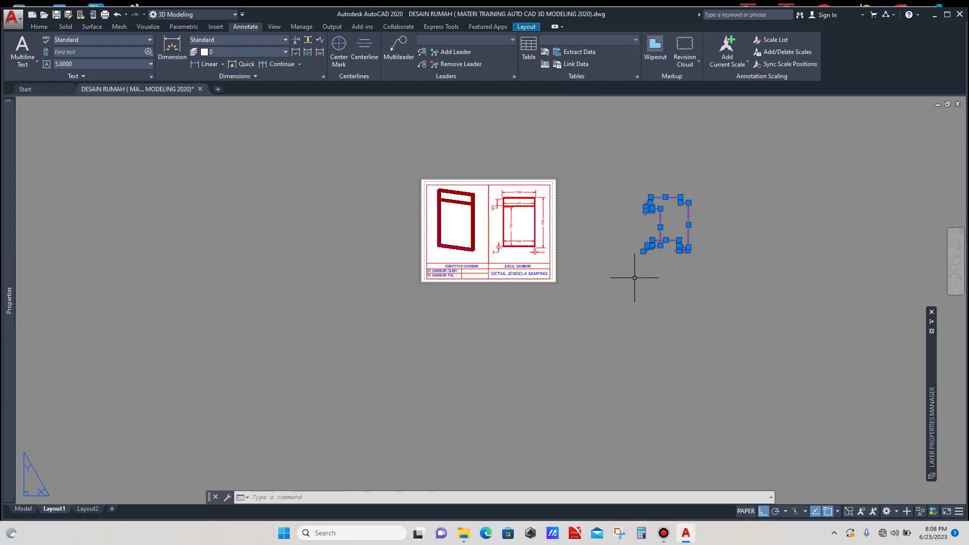
key("Delete")
scroll(566, 194, "up", 4)
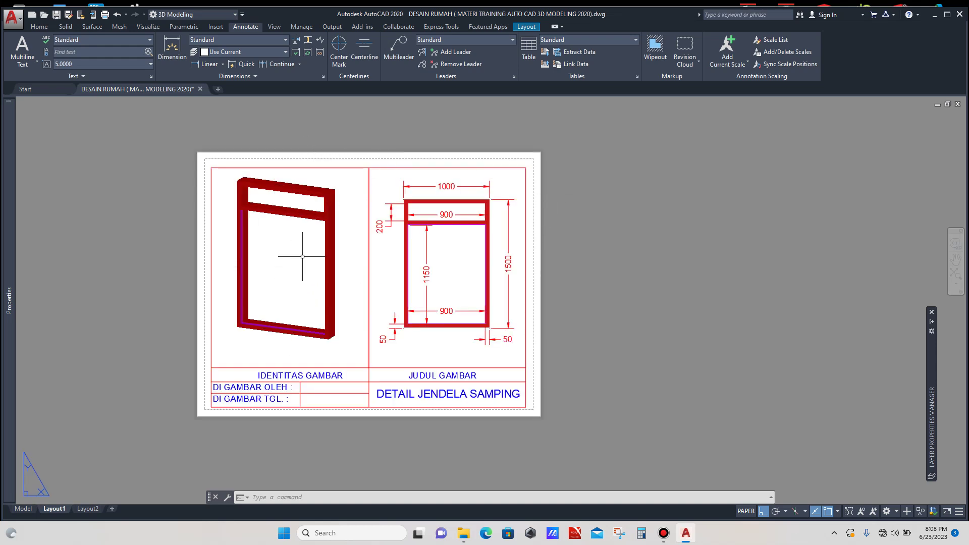
scroll(432, 240, "up", 2)
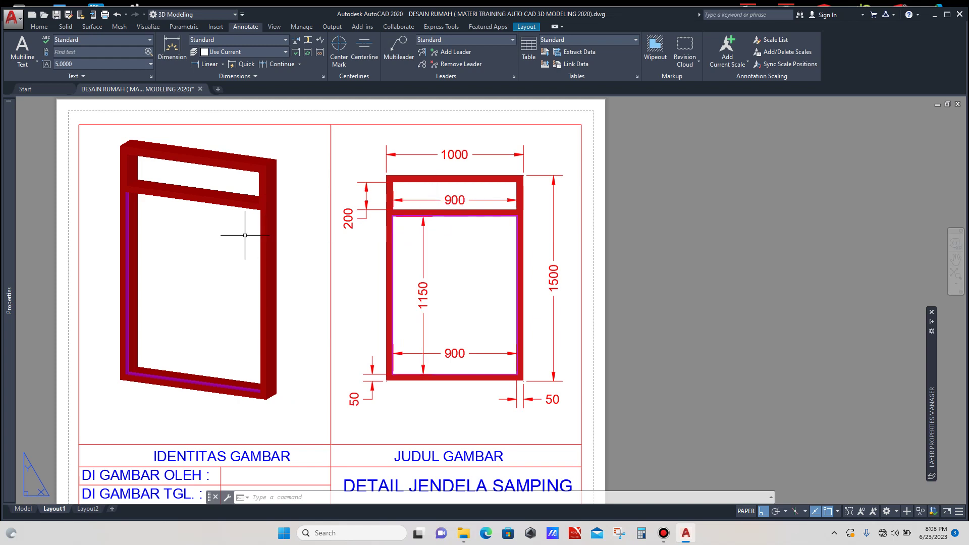
scroll(235, 232, "down", 2)
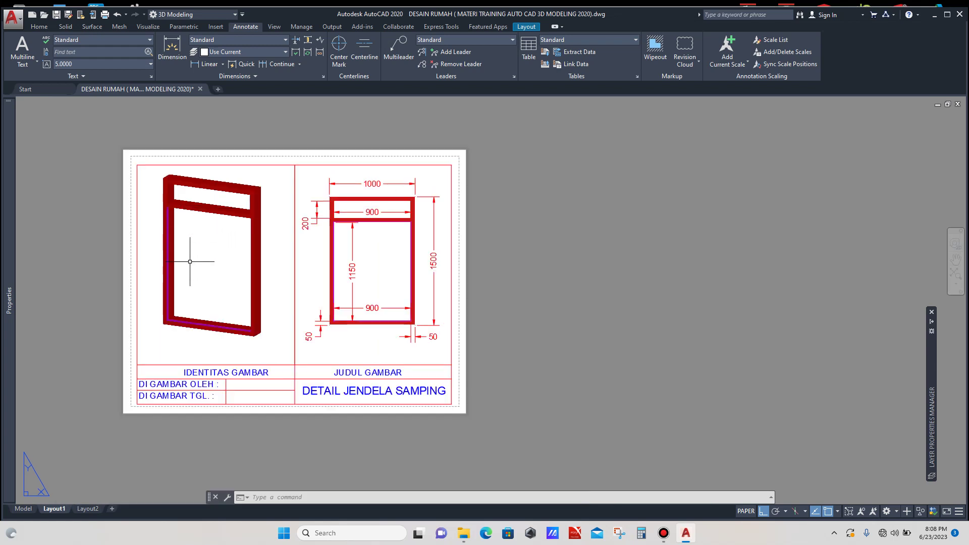
scroll(241, 254, "down", 2)
scroll(218, 255, "up", 1)
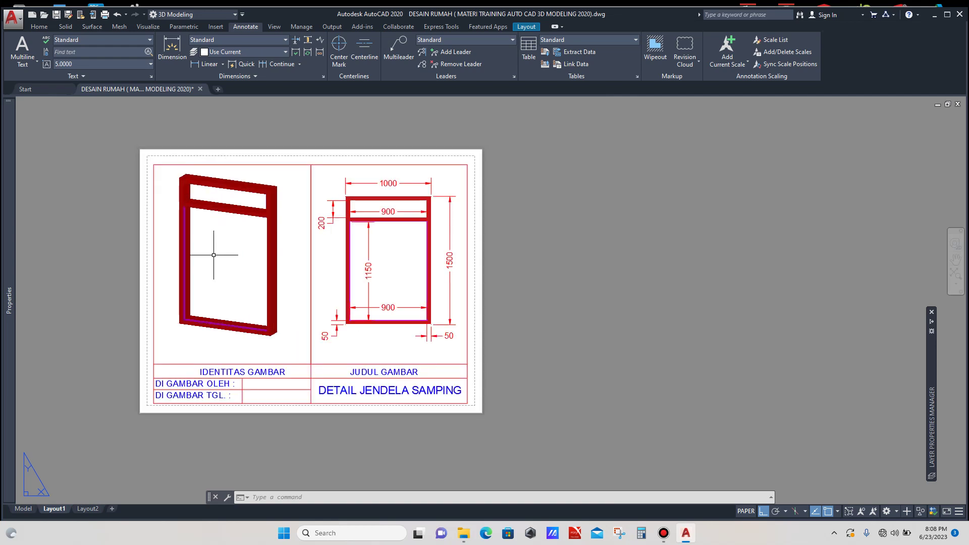
scroll(305, 241, "down", 1)
scroll(256, 246, "up", 2)
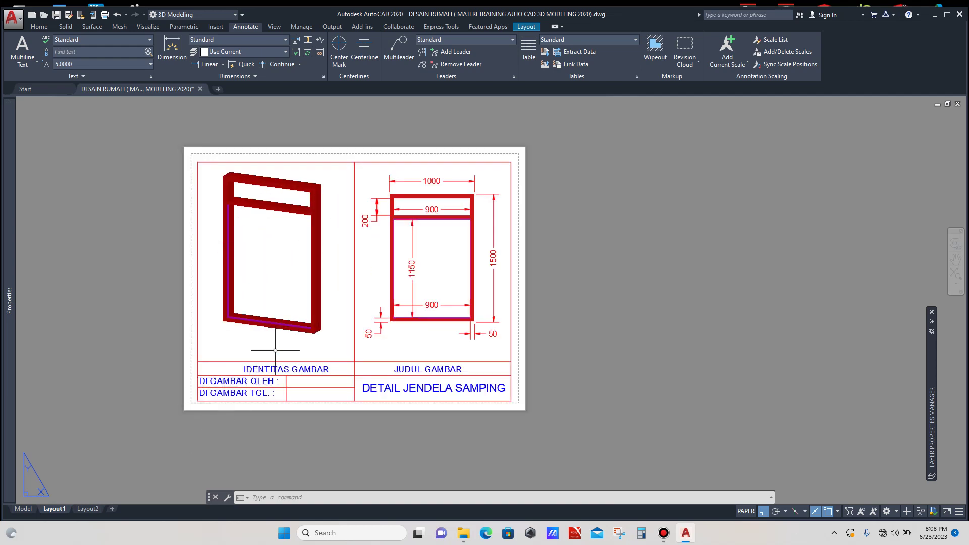
scroll(273, 335, "down", 2)
scroll(263, 303, "up", 2)
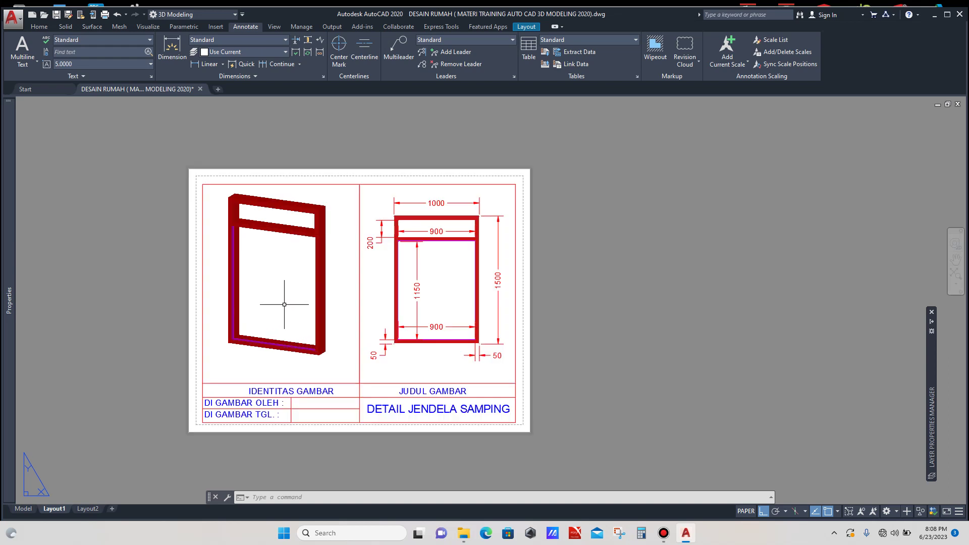
scroll(341, 281, "down", 2)
scroll(303, 282, "up", 2)
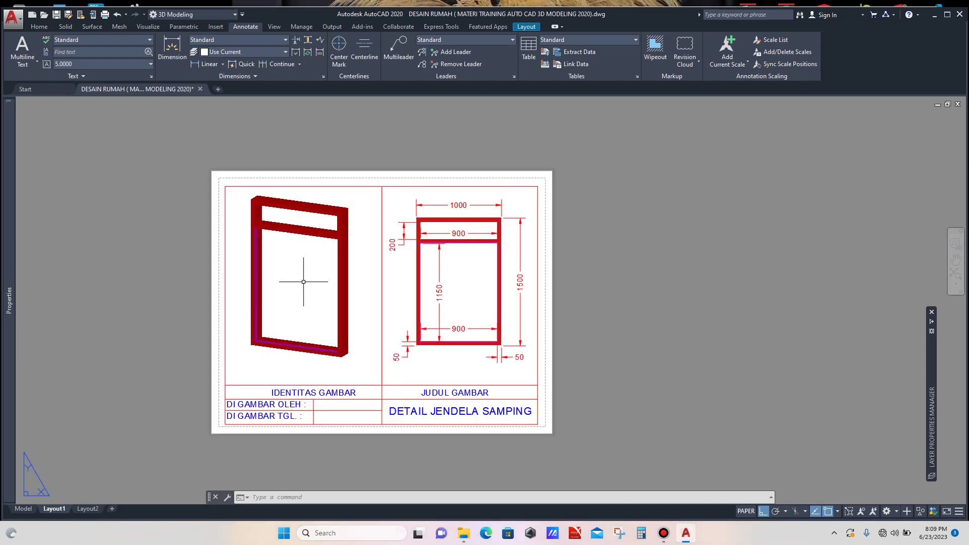
scroll(318, 276, "down", 2)
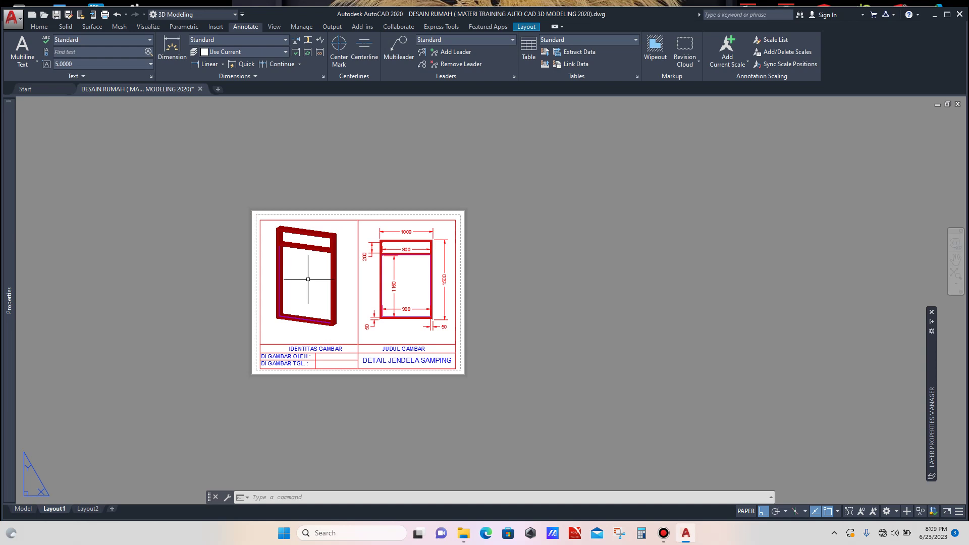
left_click(663, 533)
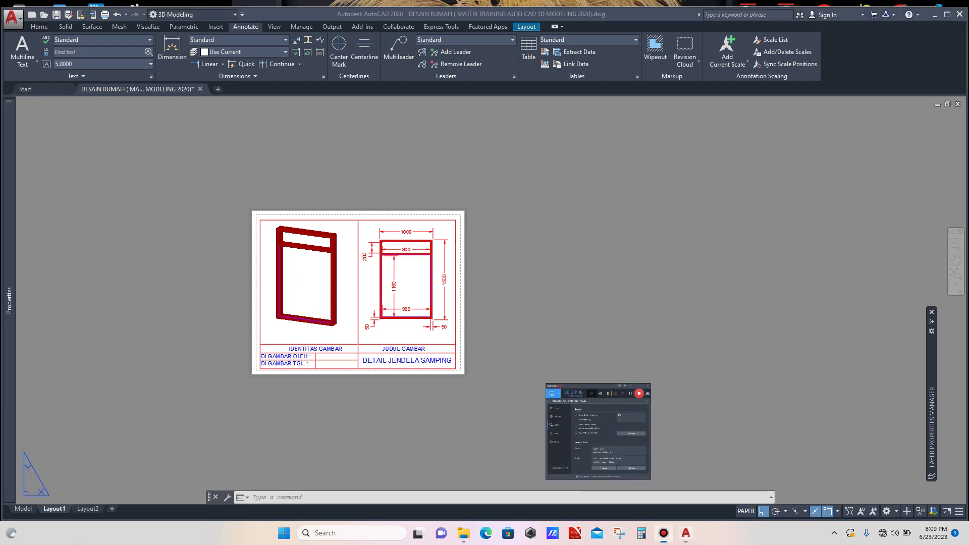